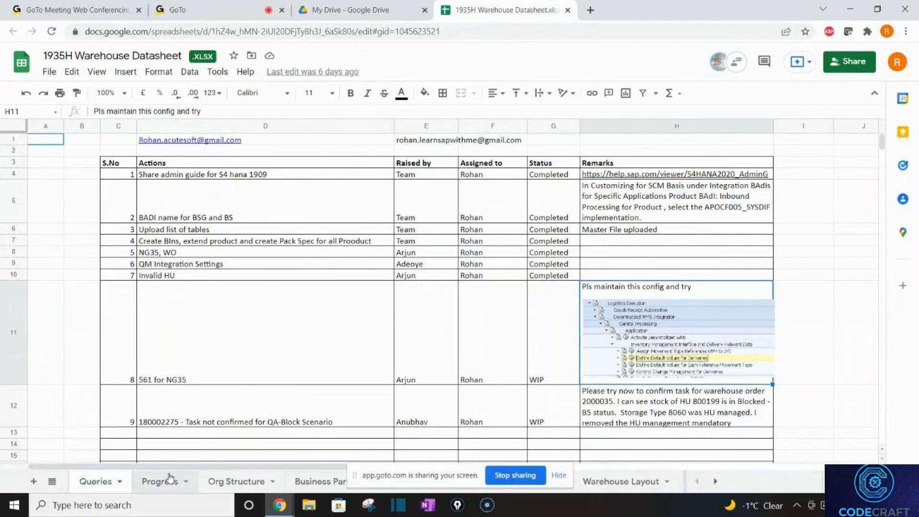
- View the Progress and Warehouse Layout sheets, and hide the screen-sharing notice covering the sheet names
click(149, 483)
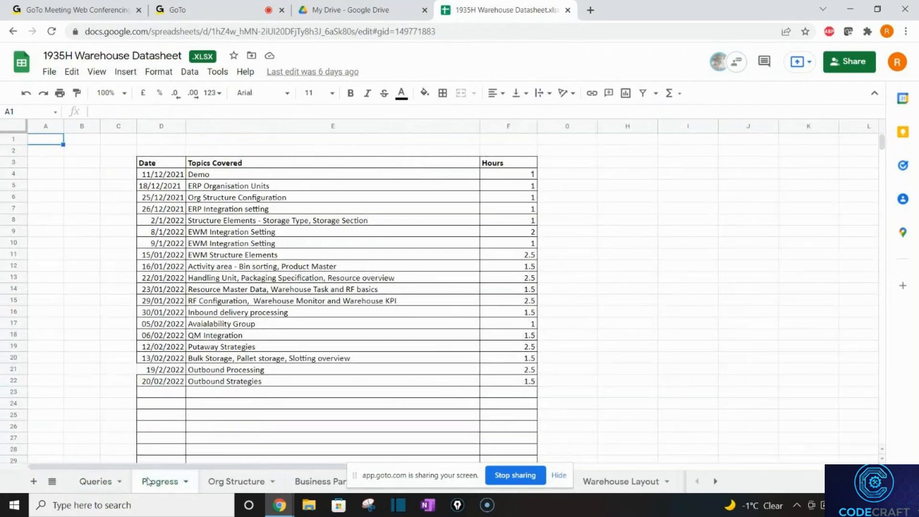
click(618, 482)
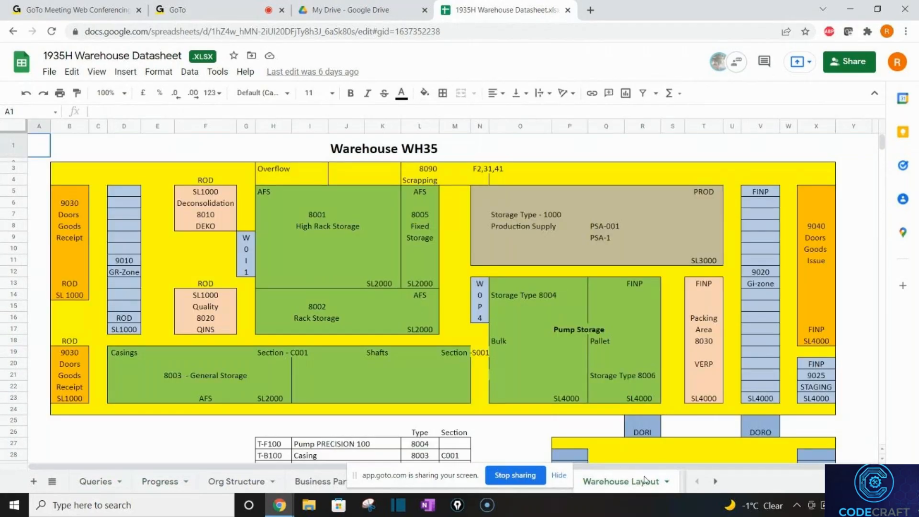
click(560, 478)
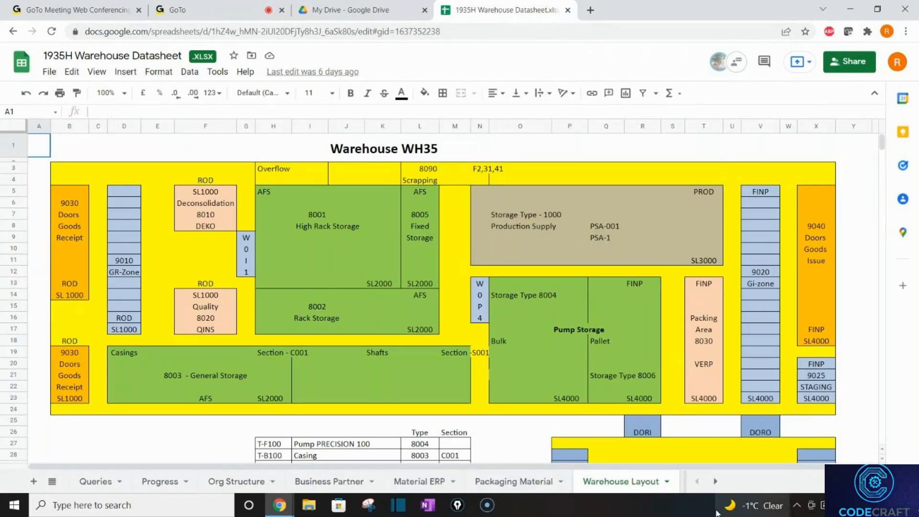
- Check the participants in the GoTo meeting, and open the datasheet's Unit 5 sheet
click(715, 482)
click(715, 482)
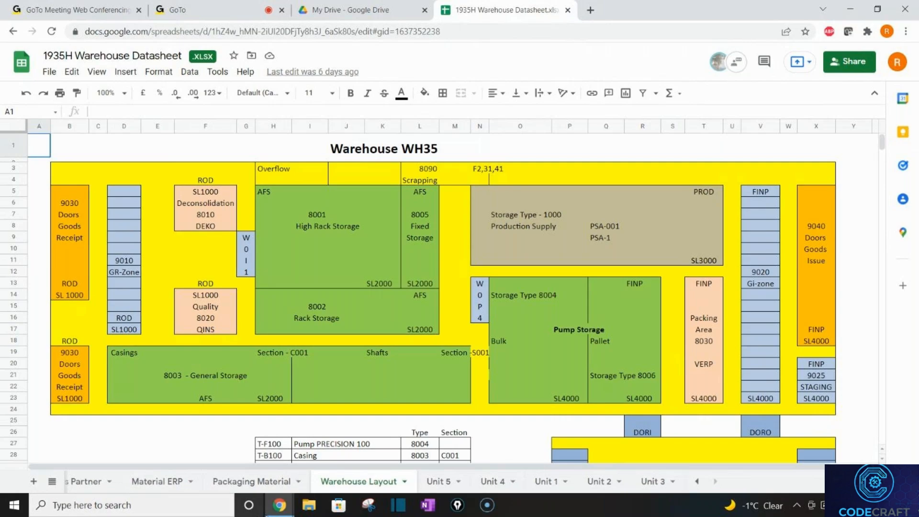
click(253, 5)
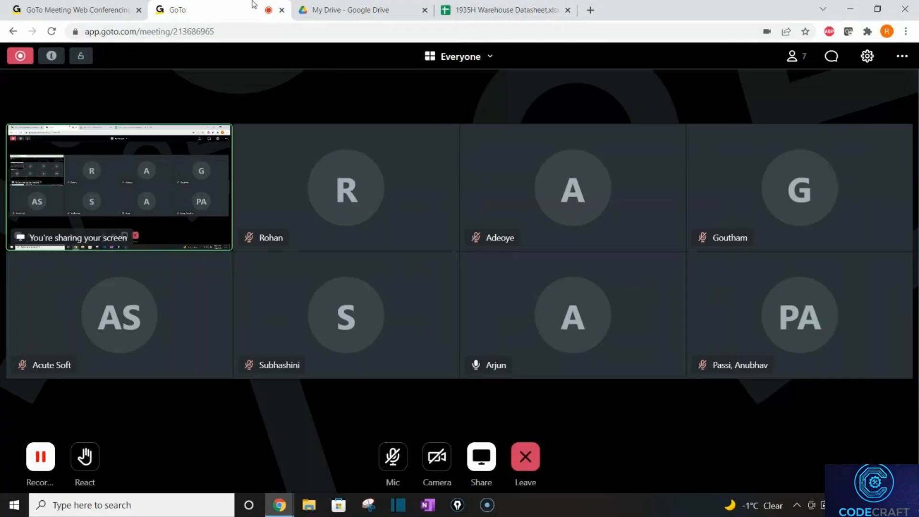
click(478, 10)
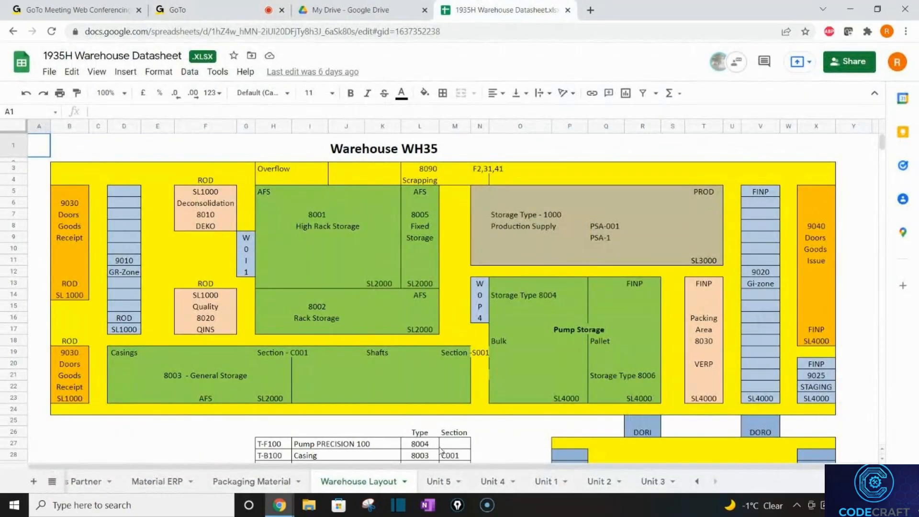
click(438, 483)
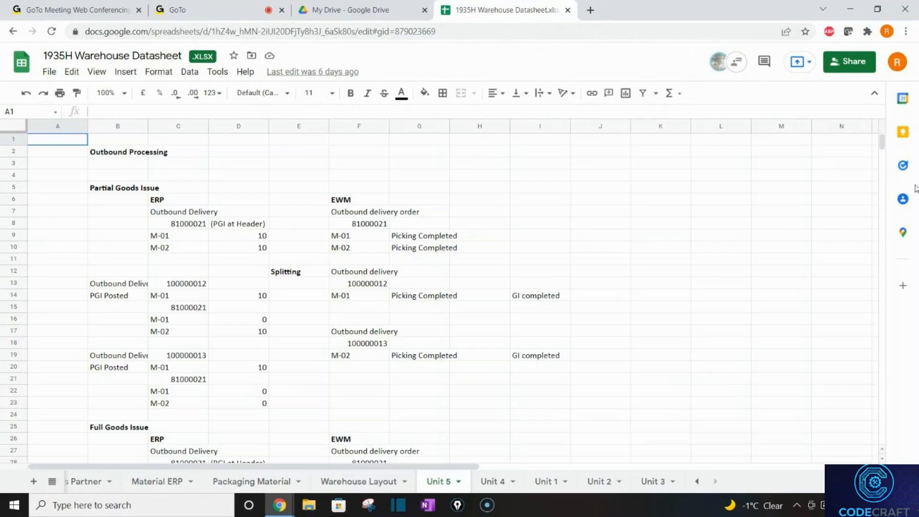
- Examine the Partial Goods Issue example and the start of the Full Goods Issue example on the Unit 5 sheet
click(723, 275)
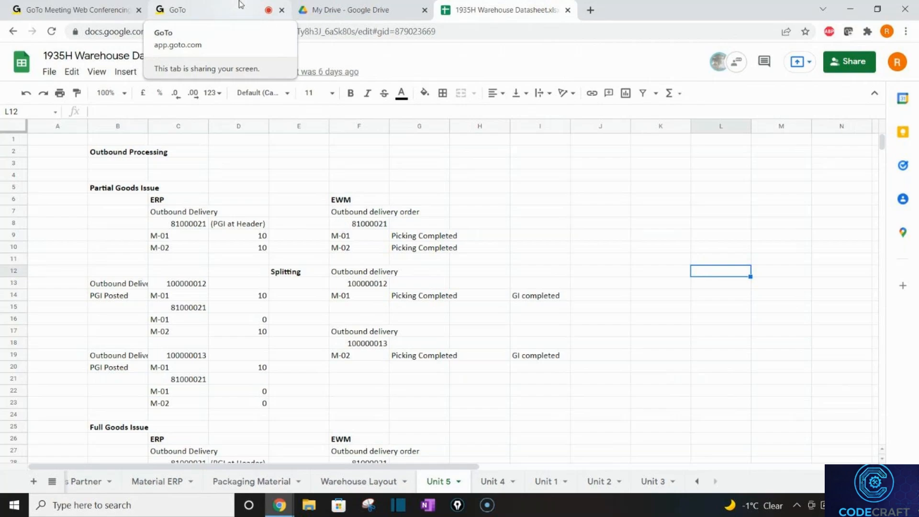
click(336, 253)
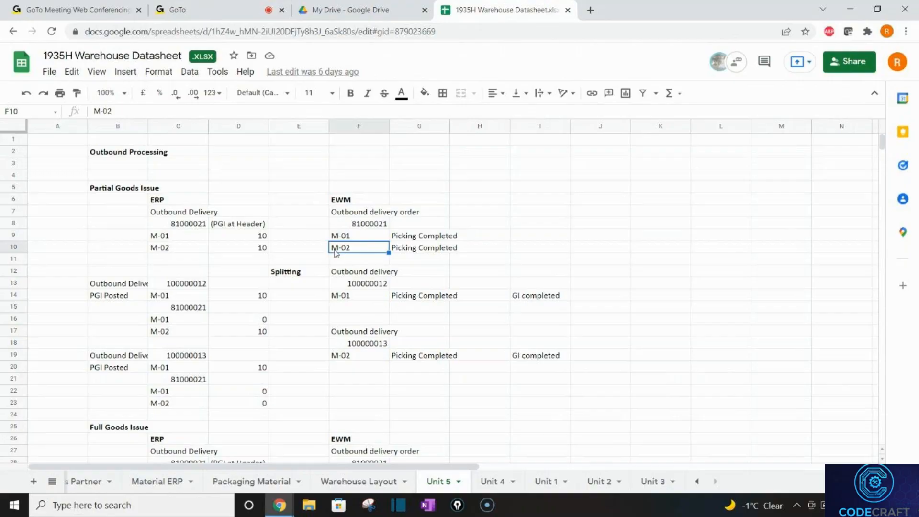
key(Down)
key(Down)
key(Down)
key(Down)
key(Down)
key(Down)
key(Down)
key(Down)
key(Down)
key(Down)
key(Down)
key(Down)
key(Down)
key(Down)
key(Down)
key(Down)
key(Down)
key(Down)
key(Down)
key(Down)
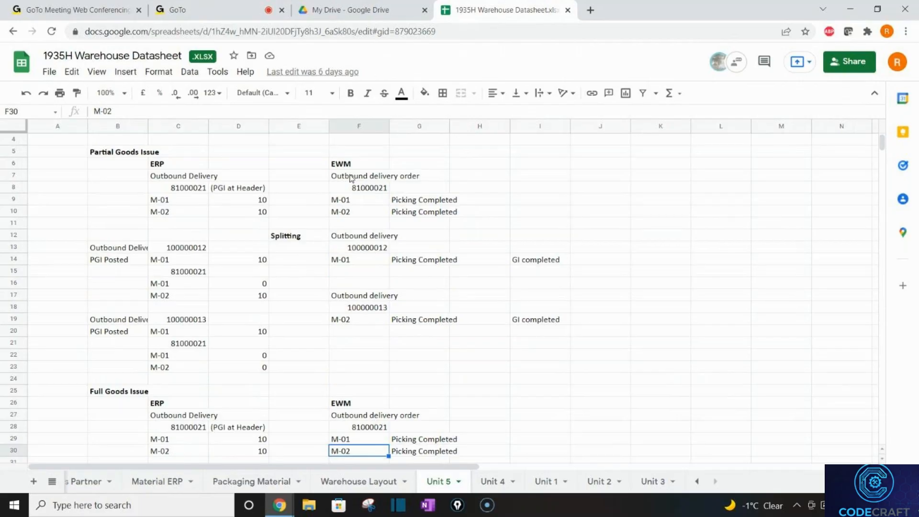
- Switch to the GoTo meeting, turn on the microphone, and return to the 1935H Warehouse Datasheet
click(232, 4)
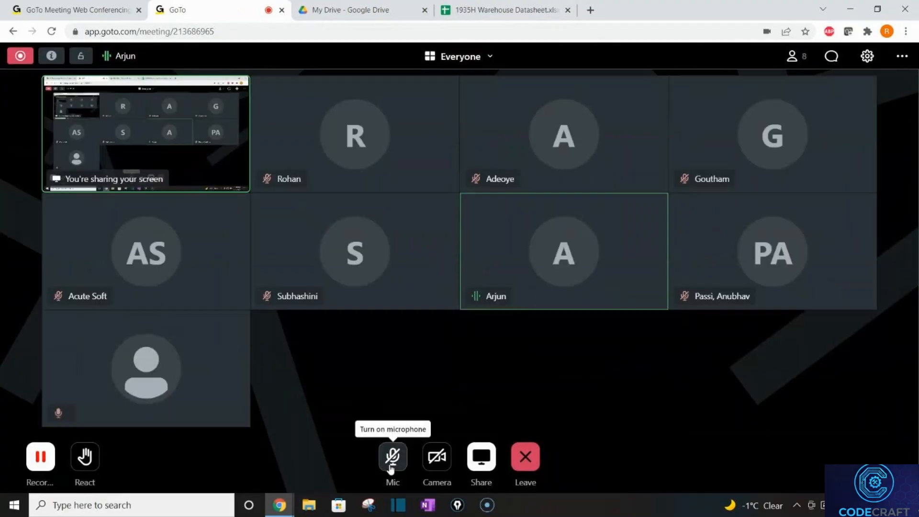
click(392, 457)
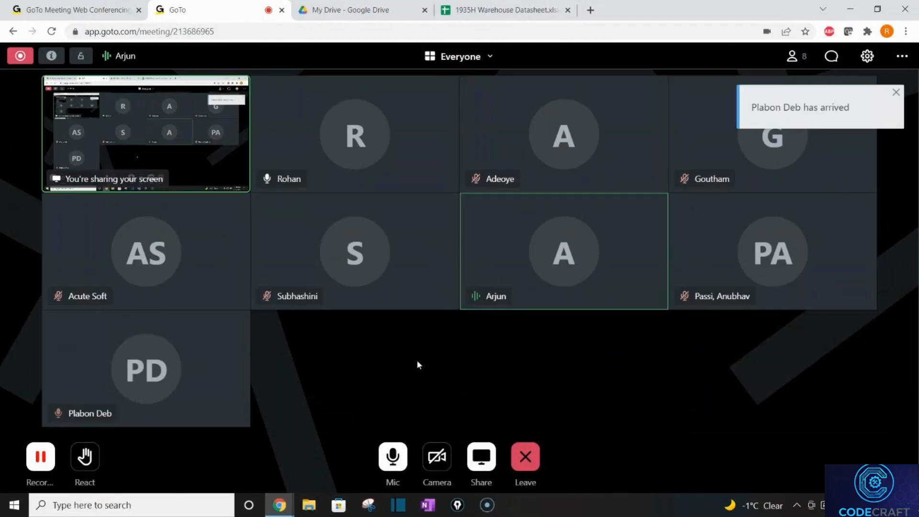
click(474, 13)
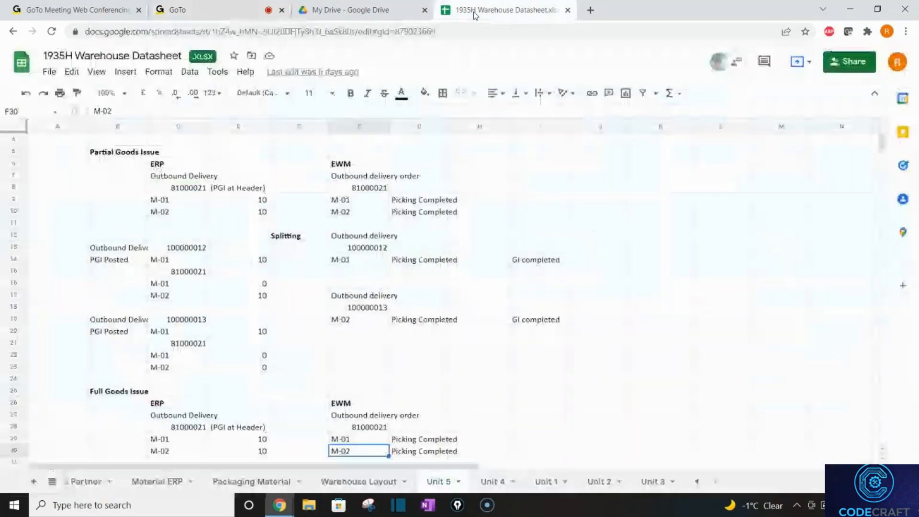
- Review the delivery splitting example and go back up to the beginning of the Outbound Processing notes
click(327, 272)
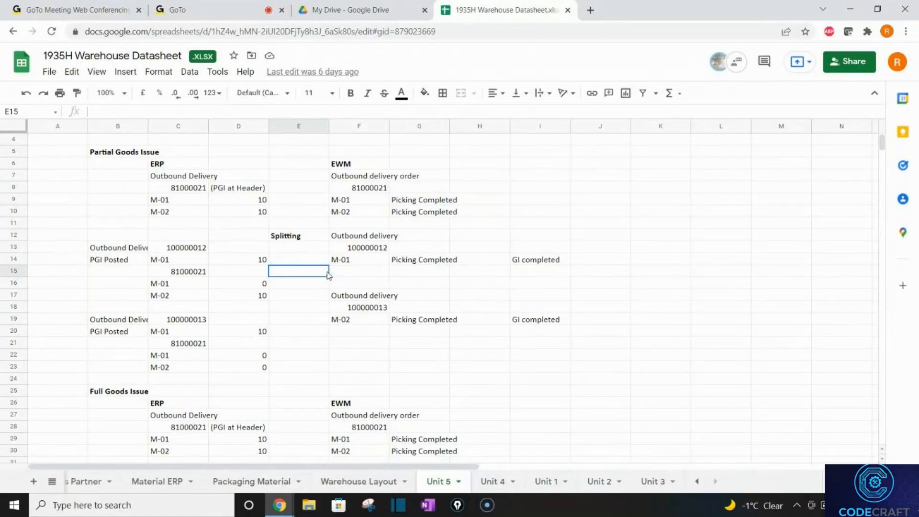
key(Up)
key(Up)
key(Up)
key(Up)
key(Up)
key(Up)
key(Up)
key(Up)
key(Up)
key(Up)
key(Up)
key(Up)
key(Up)
key(Up)
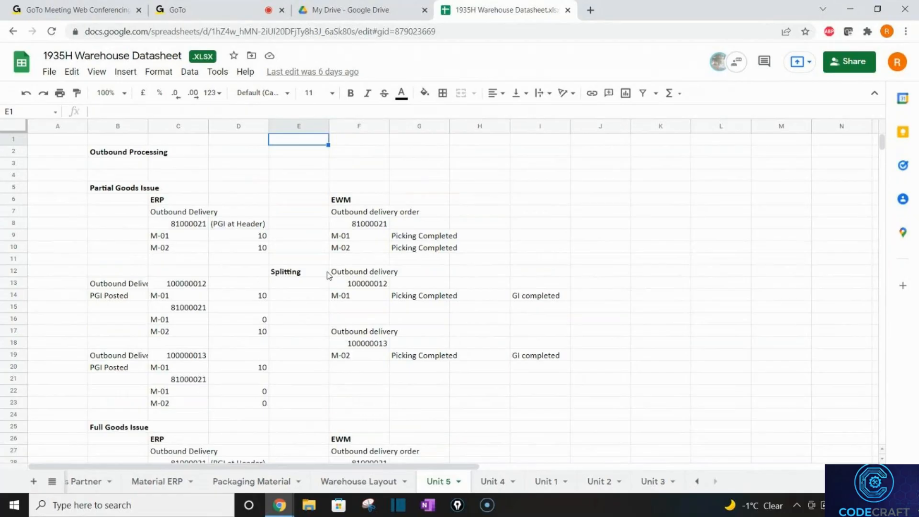
- Read through the Outbound Processing notes from the goods issue examples through Process Steps and Reversal to the Strategies section
key(Down)
key(Down)
key(Down)
key(Down)
key(Down)
key(Down)
key(Down)
key(Down)
key(Down)
key(Down)
key(Down)
key(Down)
key(Down)
key(Down)
key(Down)
key(Down)
key(Down)
key(Down)
key(Down)
key(Down)
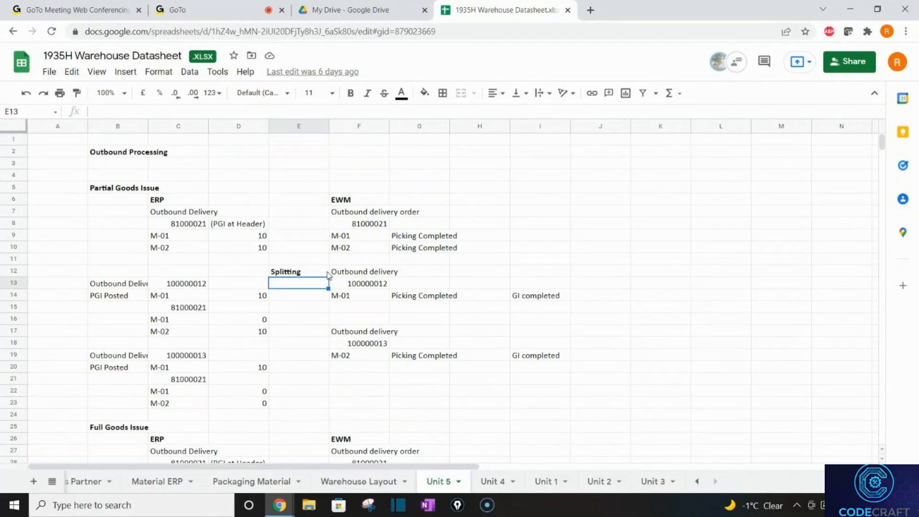
key(Down)
key(Down)
key(Down)
key(Down)
key(Down)
key(Down)
key(Down)
key(Down)
key(Down)
key(Down)
key(Down)
key(Down)
key(Down)
key(Down)
key(Down)
key(Down)
key(Down)
key(Down)
key(Down)
key(Down)
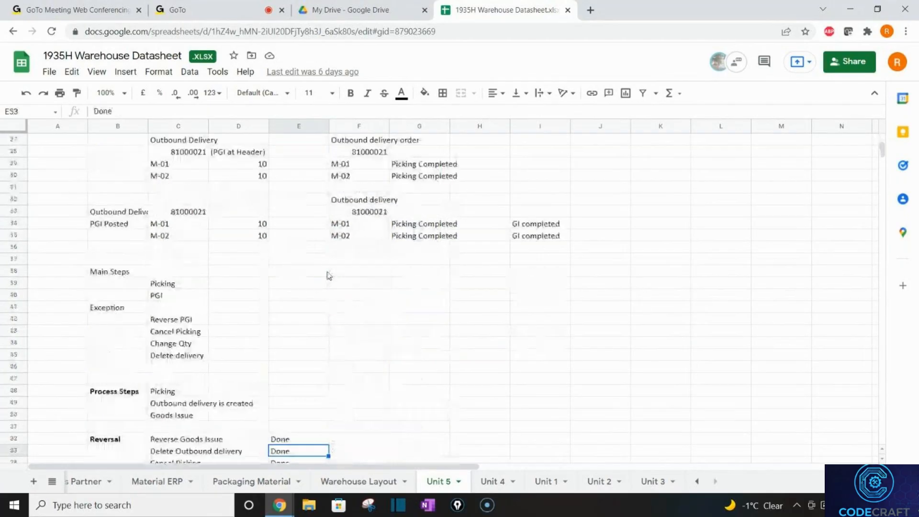
key(Down)
key(Down)
key(Down)
key(Down)
key(Down)
key(Down)
key(Down)
key(Down)
key(Down)
key(Down)
key(Down)
key(Down)
key(Down)
key(Down)
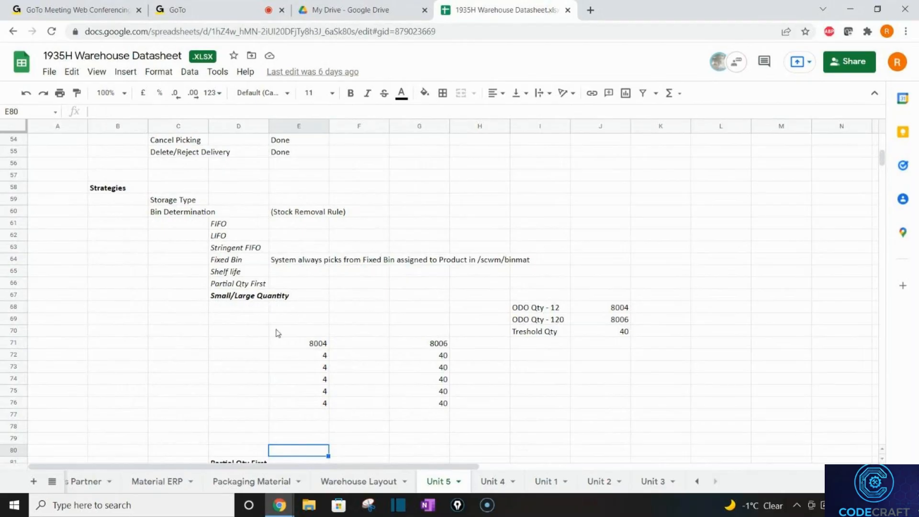
- Examine the Small/Large Quantity table and the Partial Qty First bin list, then return to the Strategies list
click(318, 355)
click(315, 363)
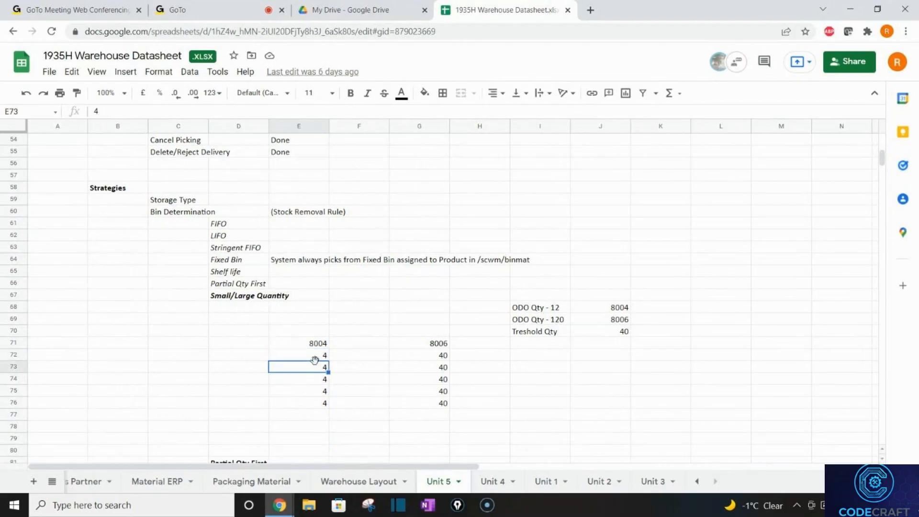
key(Down)
key(Down)
key(Down)
key(Down)
key(Down)
key(Down)
key(Down)
key(Down)
key(Down)
key(Down)
key(Down)
key(Down)
key(Down)
key(Down)
key(Down)
key(Down)
key(Down)
key(Down)
key(Down)
key(Down)
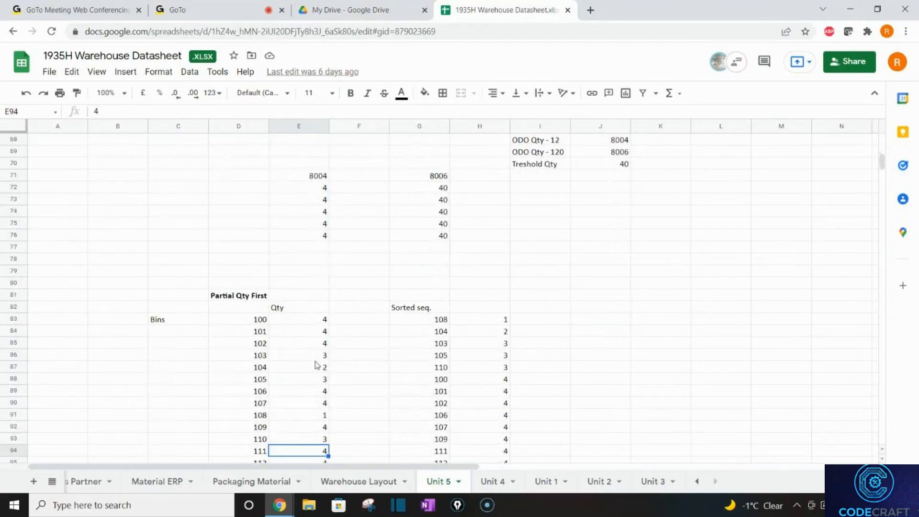
key(Up)
key(Up)
key(Up)
key(Up)
key(Up)
key(Up)
key(Up)
key(Up)
key(Up)
key(Up)
key(Up)
key(Up)
key(Up)
key(Up)
key(Up)
key(Up)
key(Up)
key(Up)
key(Up)
key(Up)
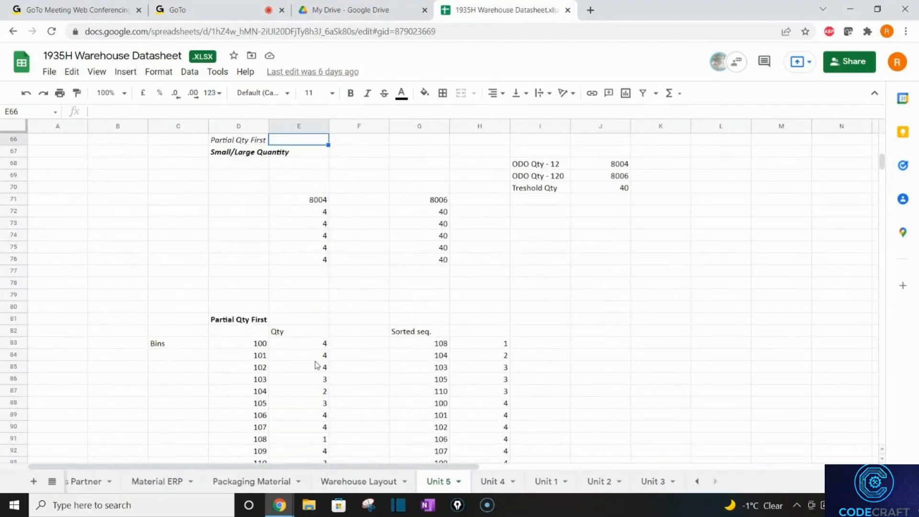
key(Up)
key(Up)
key(Up)
key(Up)
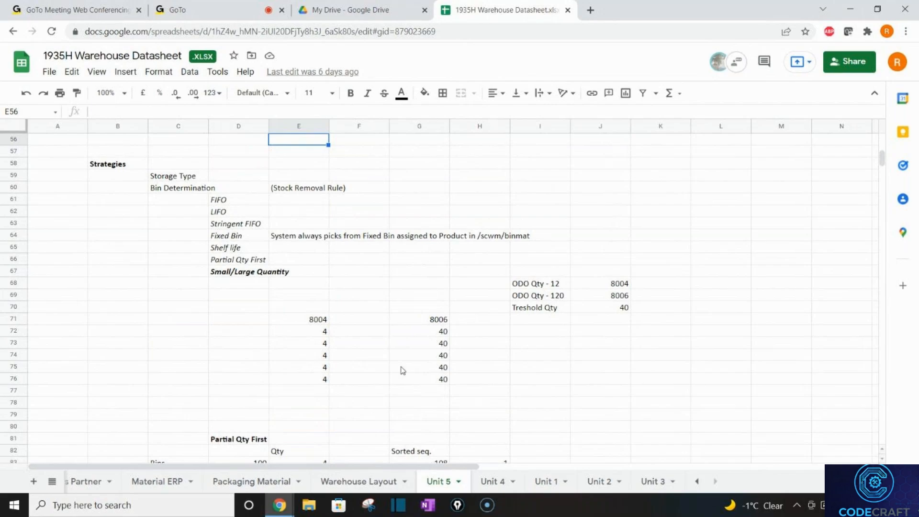
- Read down through the Small/Large Quantity and Partial Qty First notes to the Wave Management section
key(Down)
key(Down)
key(Down)
key(Down)
key(Down)
key(Down)
key(Down)
key(Down)
key(Down)
key(Down)
key(Down)
key(Down)
key(Down)
key(Down)
key(Down)
key(Down)
key(Down)
key(Down)
key(Down)
key(Down)
key(Down)
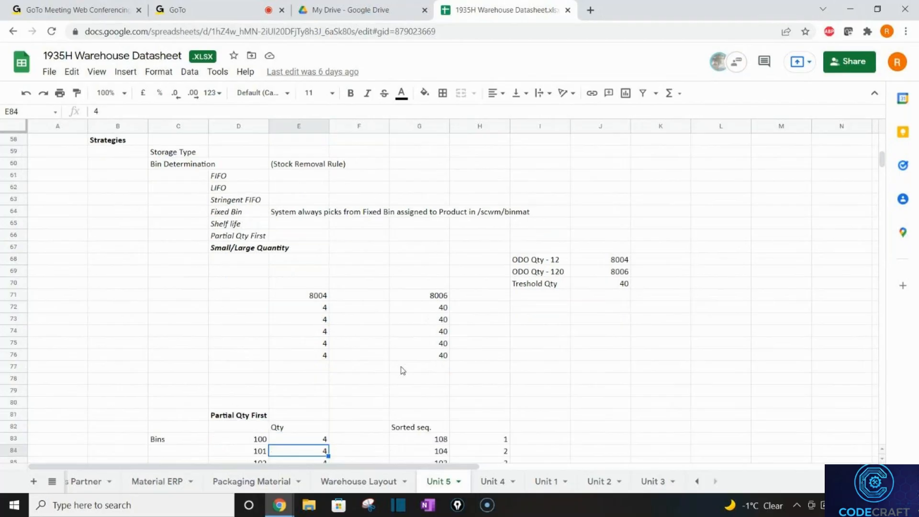
key(Down)
key(Down)
key(Down)
key(Down)
key(Down)
key(Down)
key(Down)
key(Down)
key(Down)
key(Down)
key(Down)
key(Down)
key(Down)
key(Down)
key(Down)
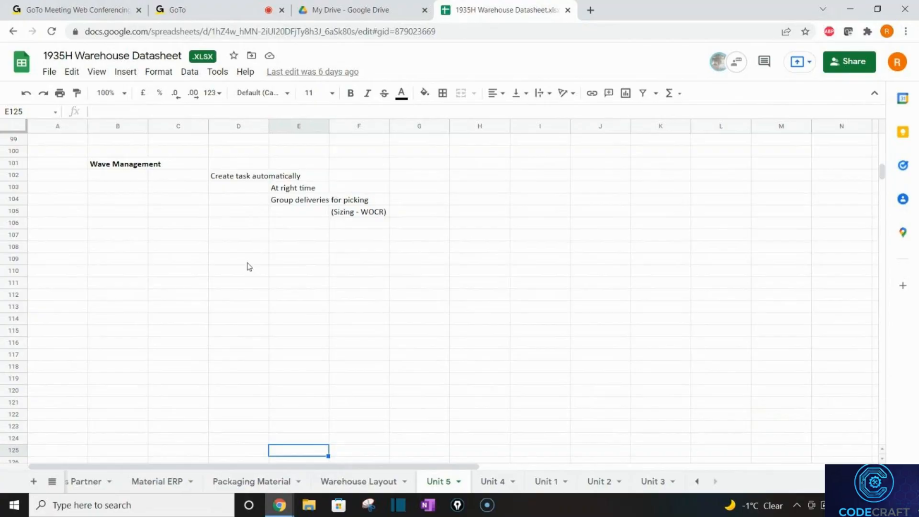
- In the GoTo meeting, alternate muting and unmuting the microphone during the discussion, leave it on, and return to the 1935H Warehouse Datasheet
click(227, 4)
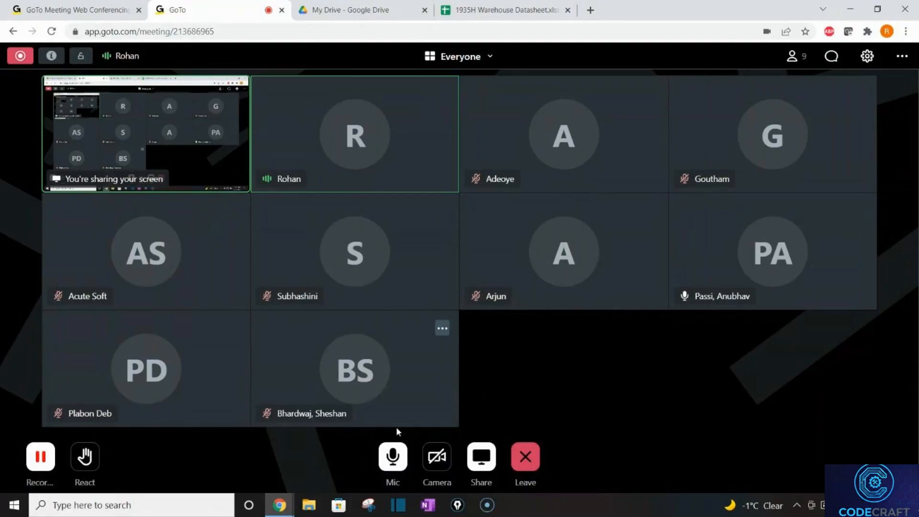
click(394, 448)
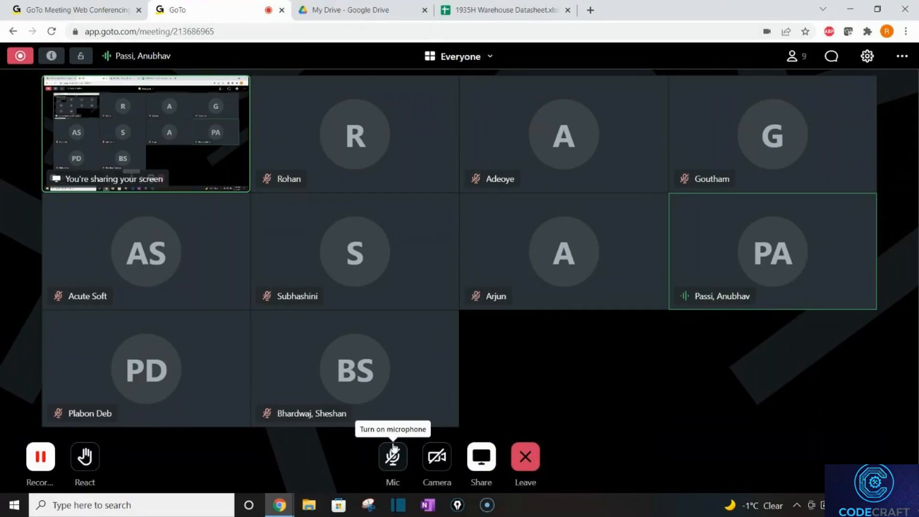
click(393, 456)
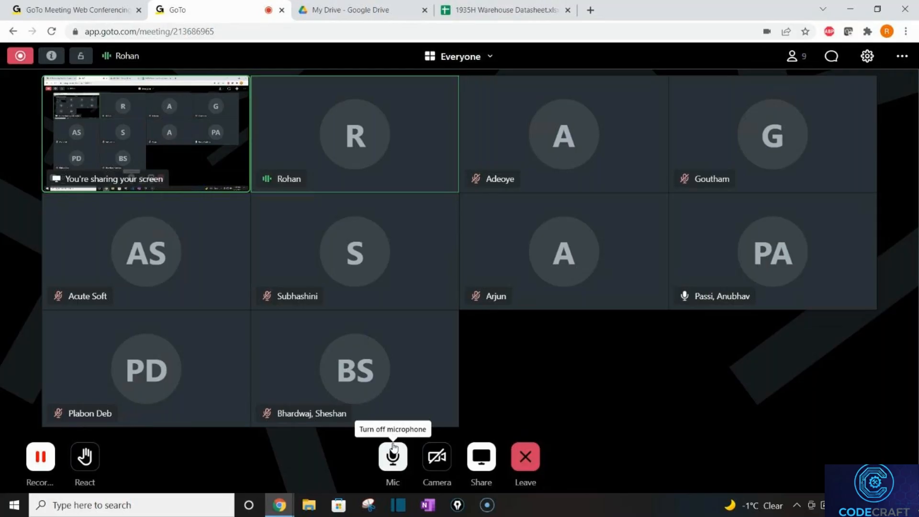
click(394, 450)
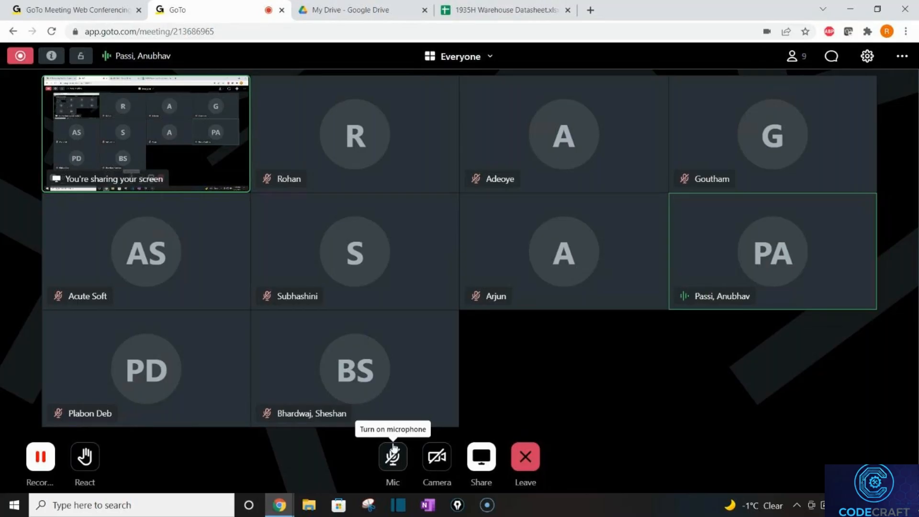
click(394, 448)
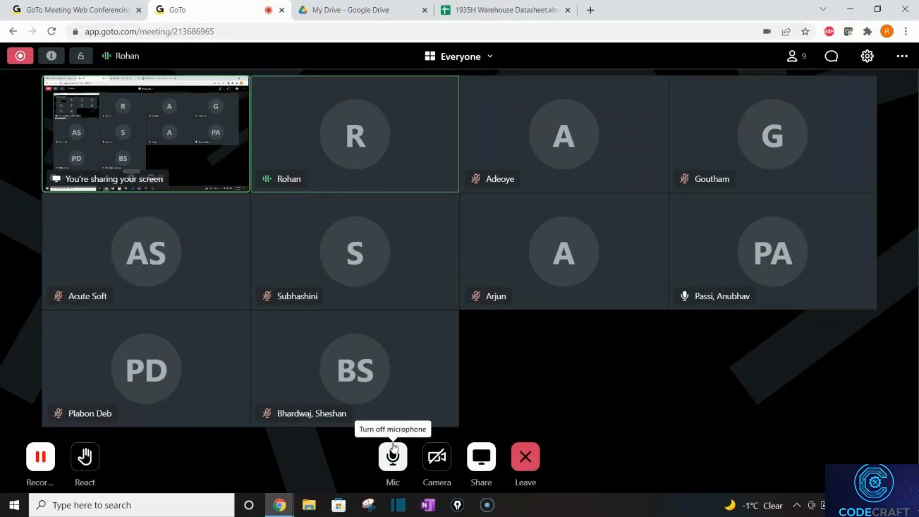
click(394, 447)
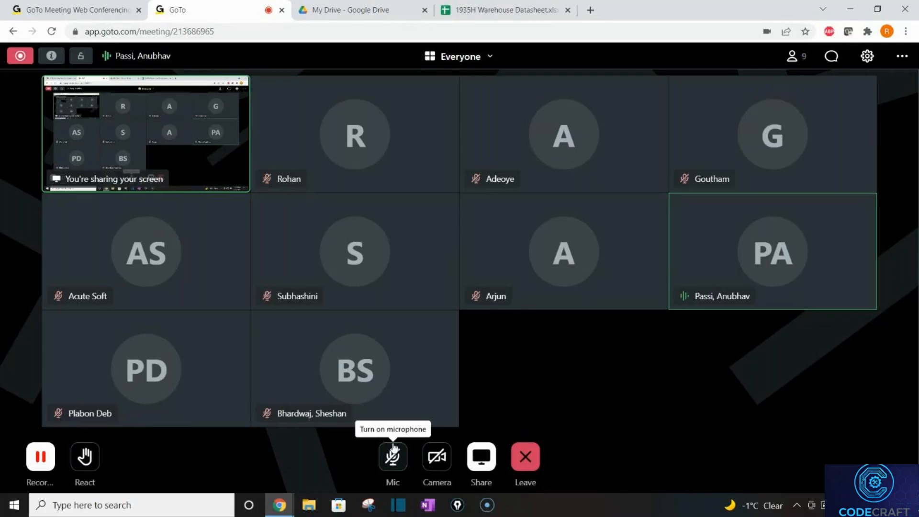
click(392, 455)
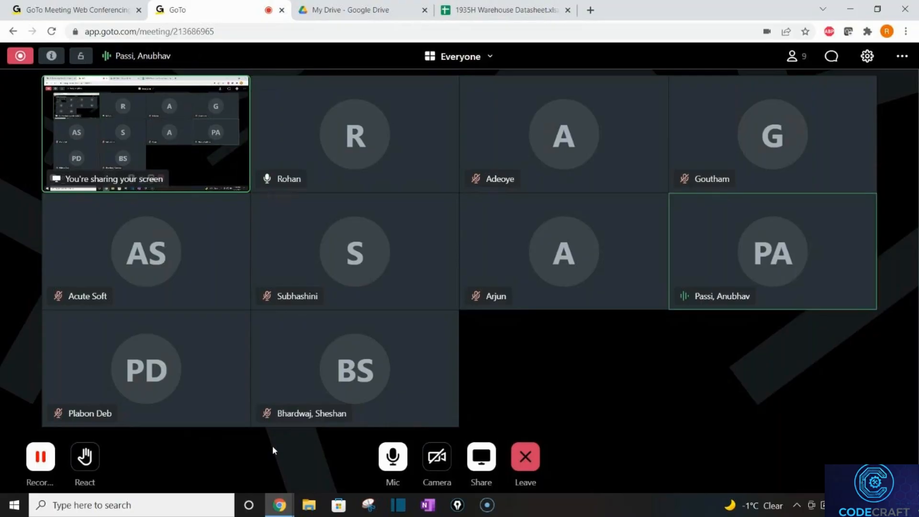
click(491, 10)
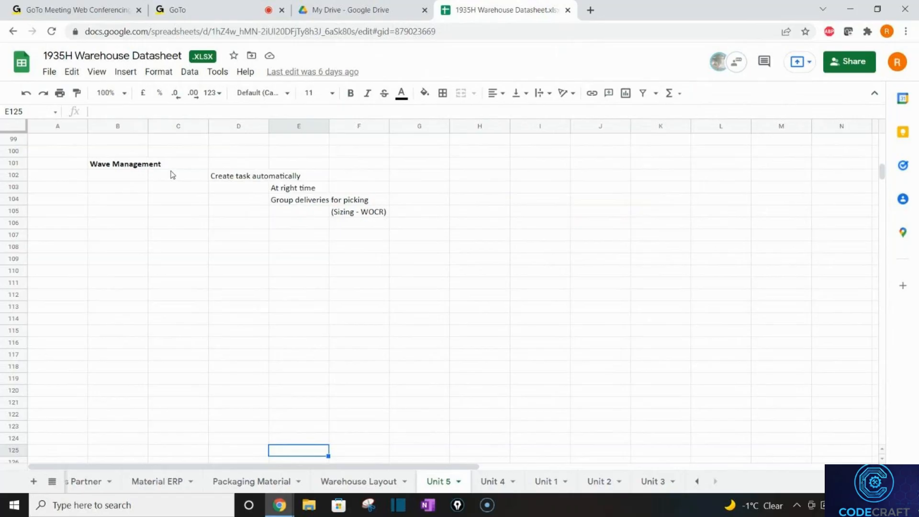
click(249, 9)
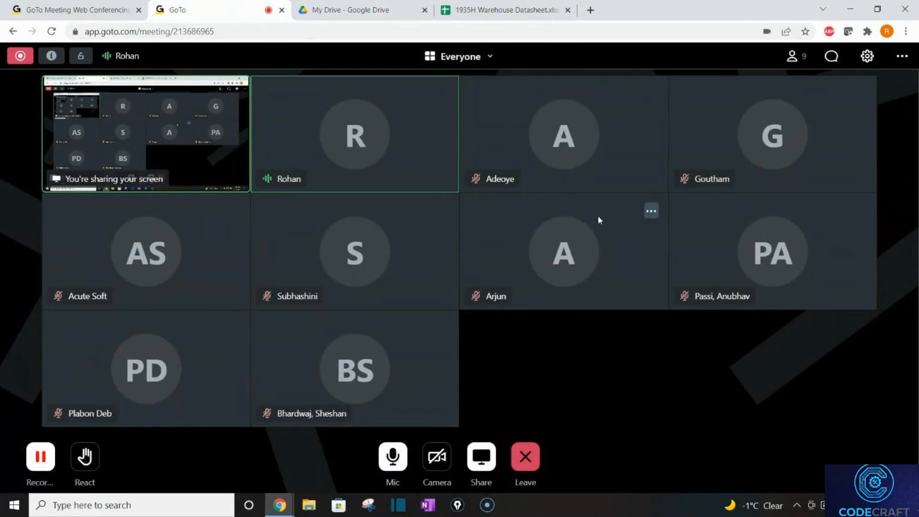
click(483, 10)
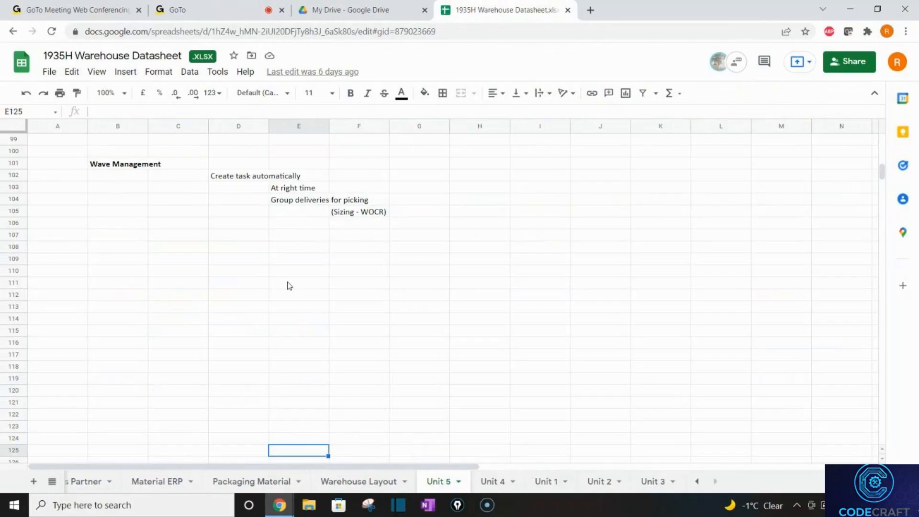
- Review the Wave Management notes on automatic task creation, right timing and sizing by WOCR
click(307, 178)
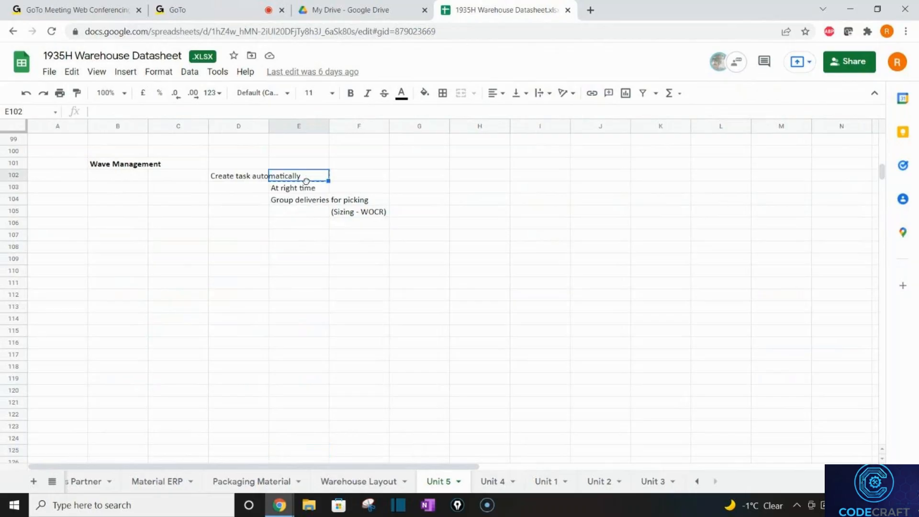
click(308, 187)
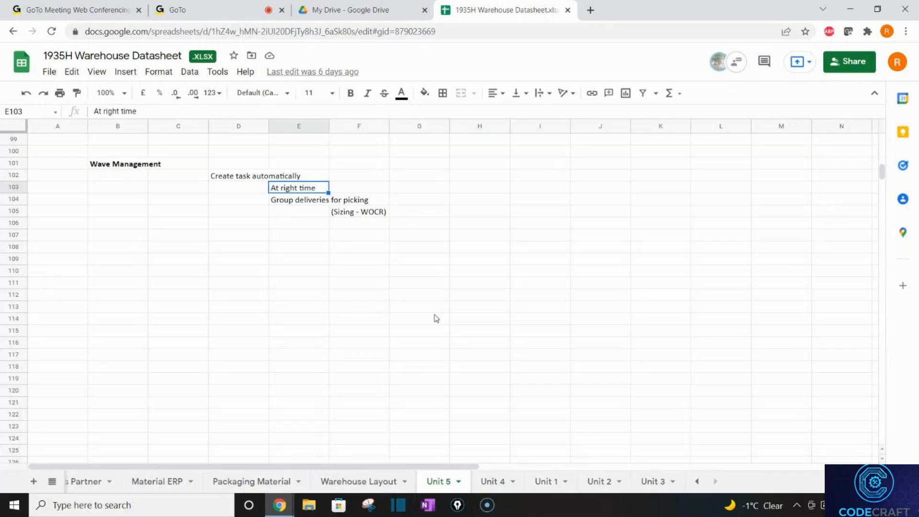
click(365, 215)
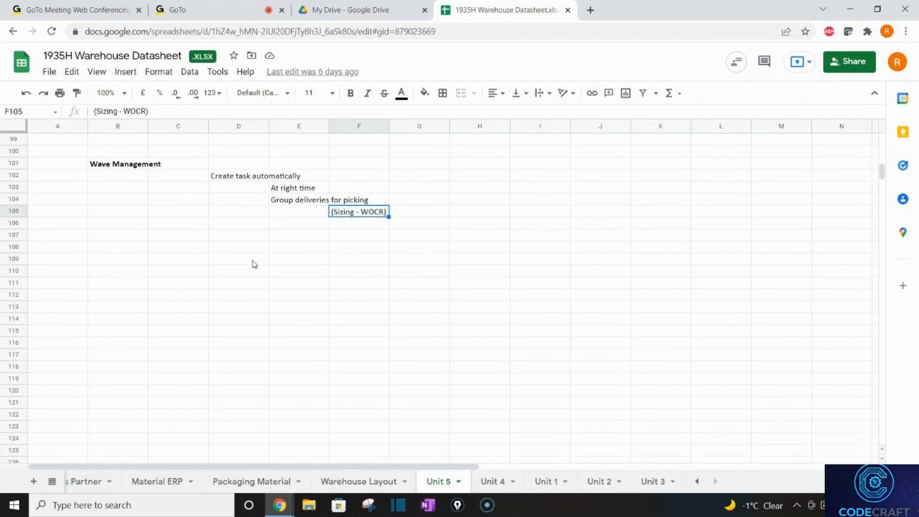
- Enter the note "Activate management at Process type" in cell D107 under Wave Management
click(223, 238)
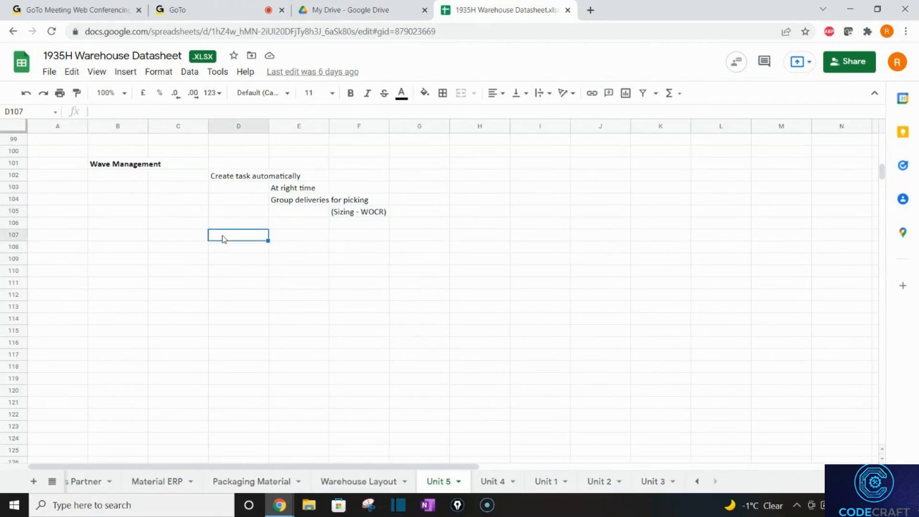
text(Activate manage,en)
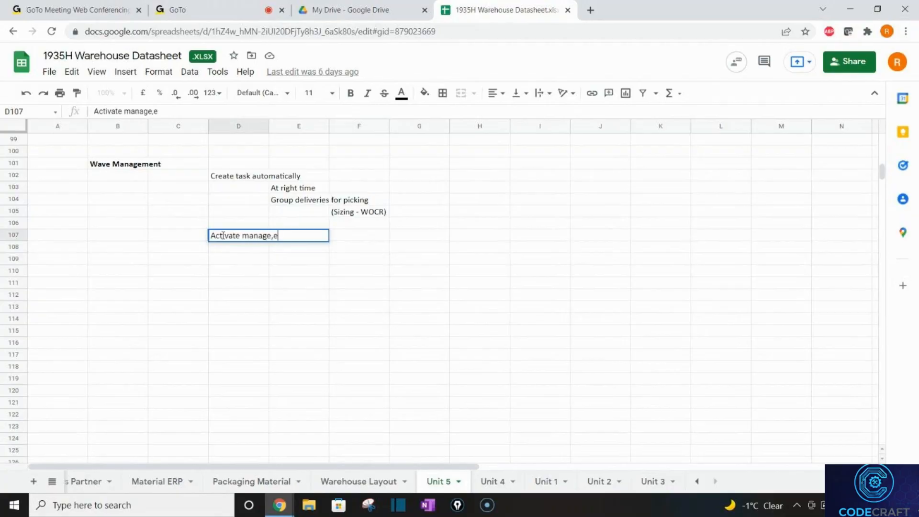
key(BackSpace)
key(BackSpace)
key(BackSpace)
text(ment at )
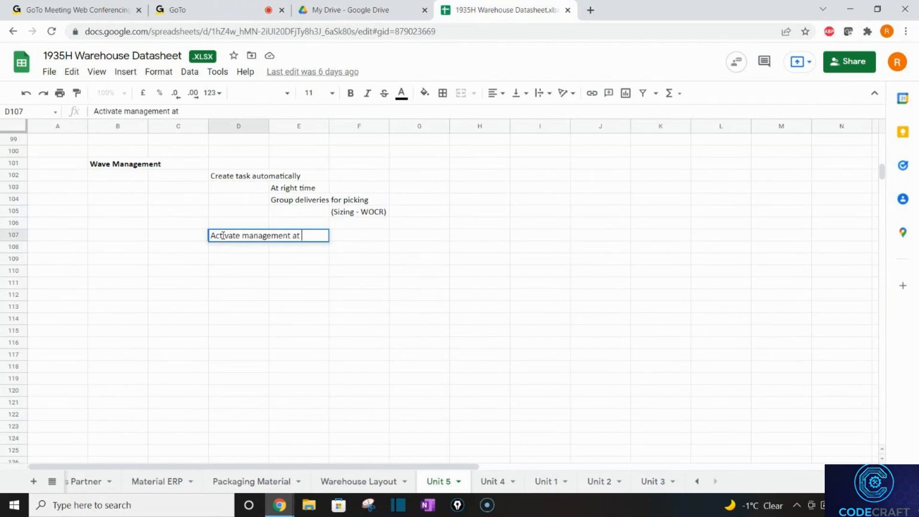
text(Process)
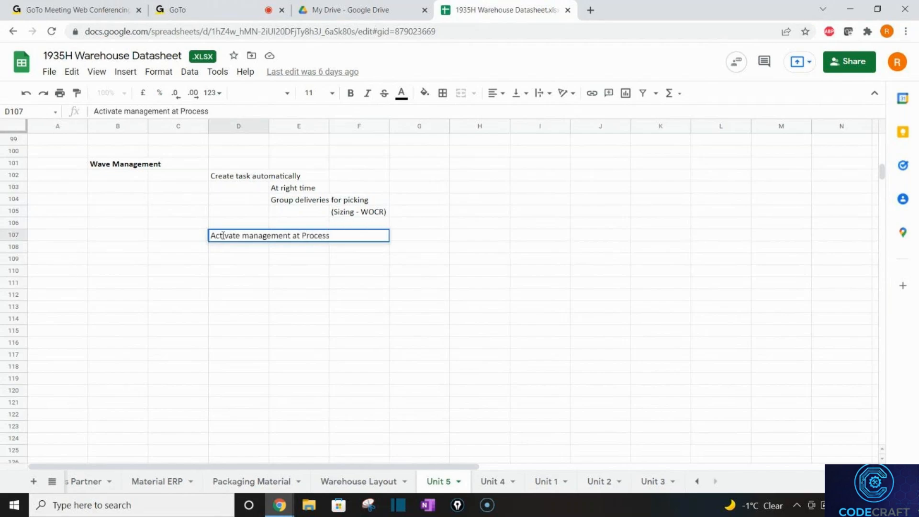
text( type)
key(Return)
- Add the heading "Master Data" in cell C109 and make it bold
key(Down)
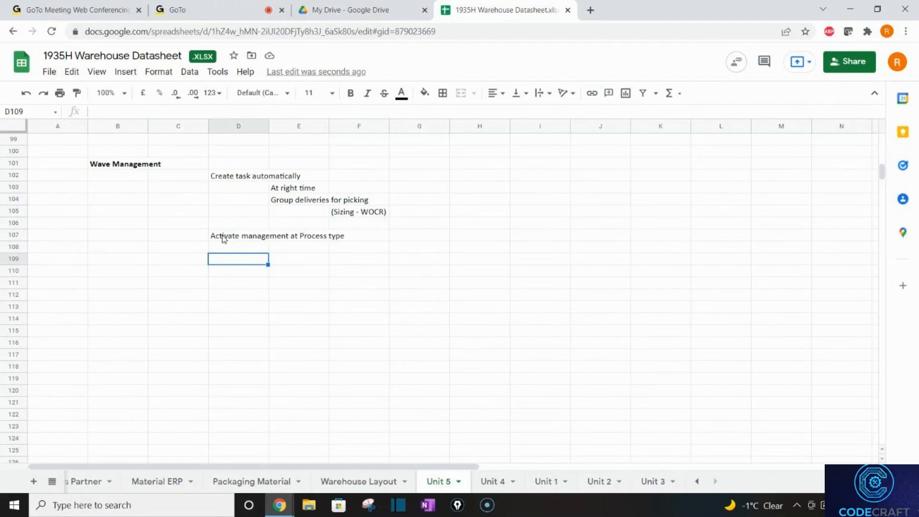
key(Left)
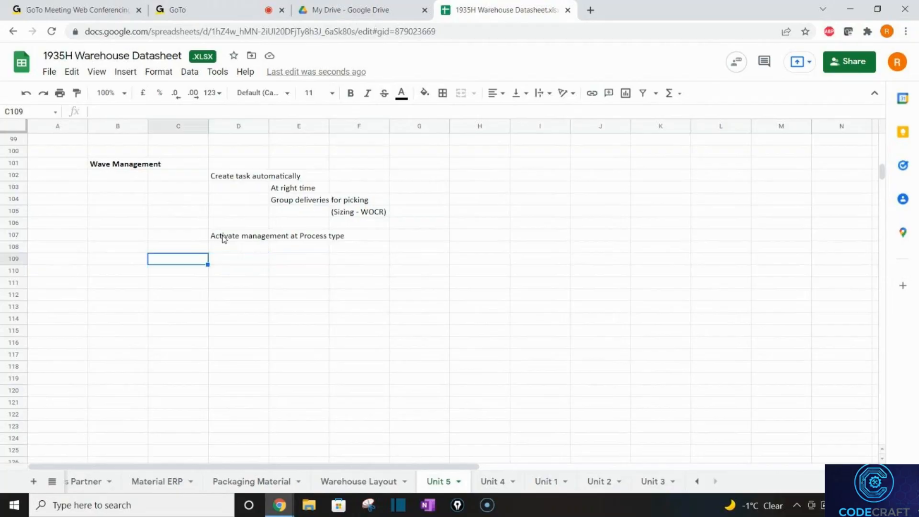
text(Master)
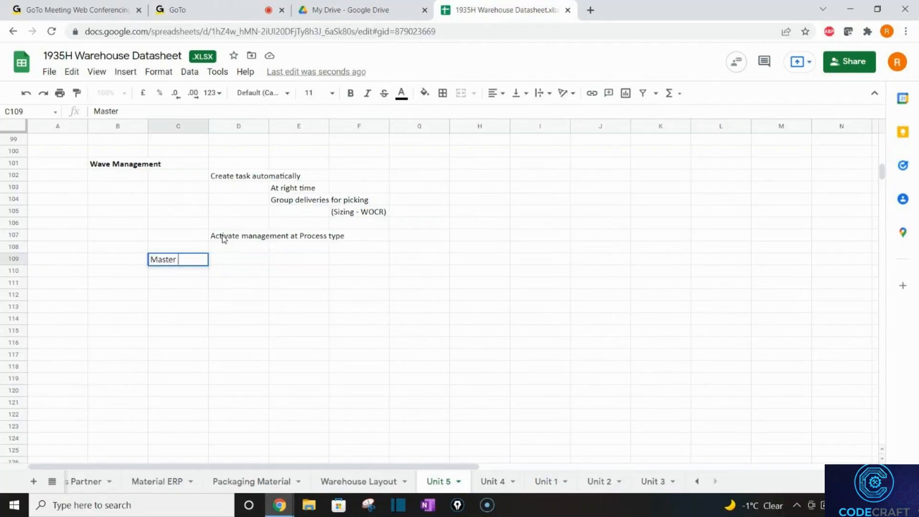
text( Data)
key(Tab)
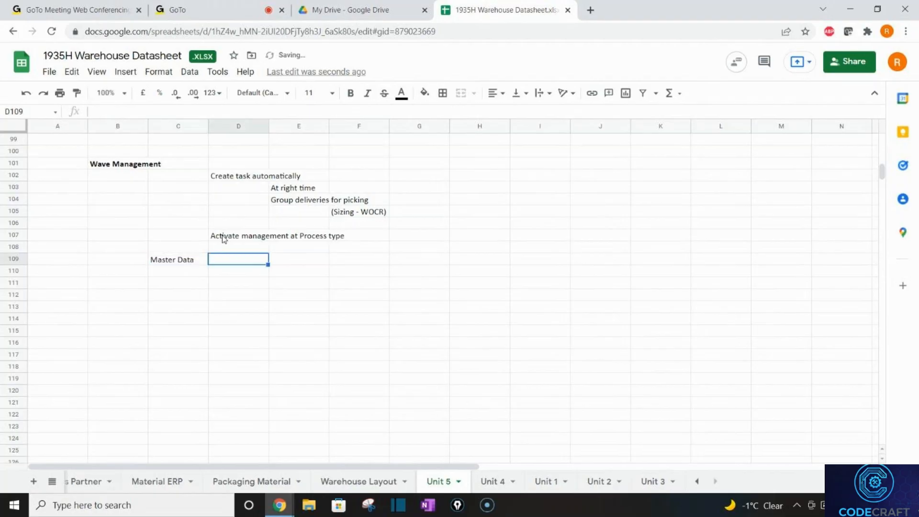
key(Left)
key(ctrl+b)
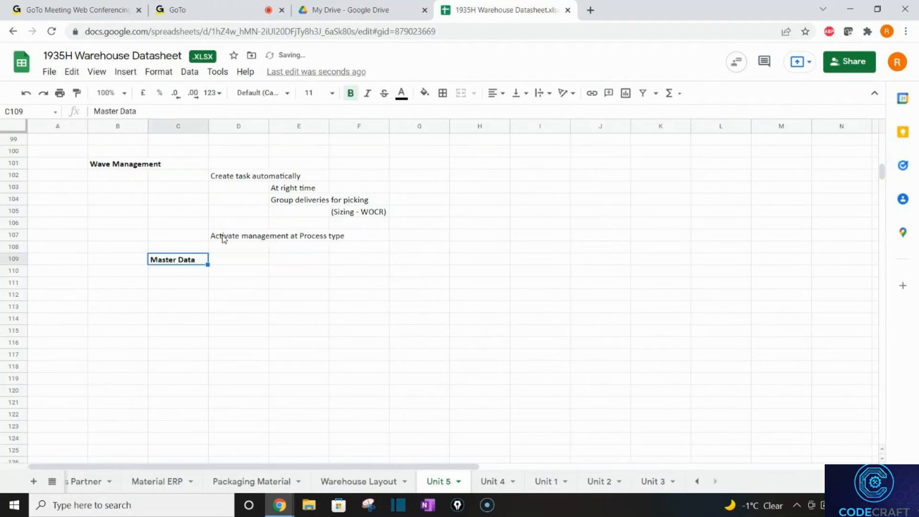
- Enter "Wave Template" in cell D110 under the Master Data heading
key(Right)
key(Down)
text(Wave e)
key(BackSpace)
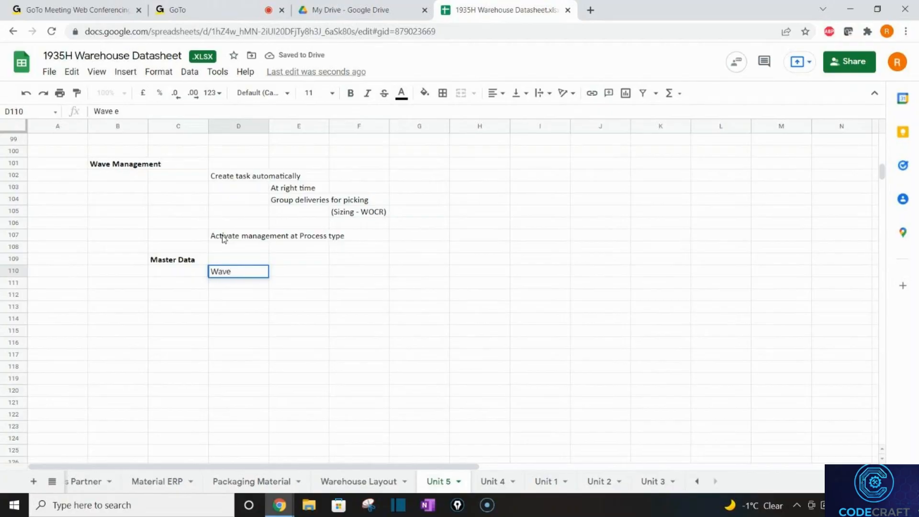
text(Temple)
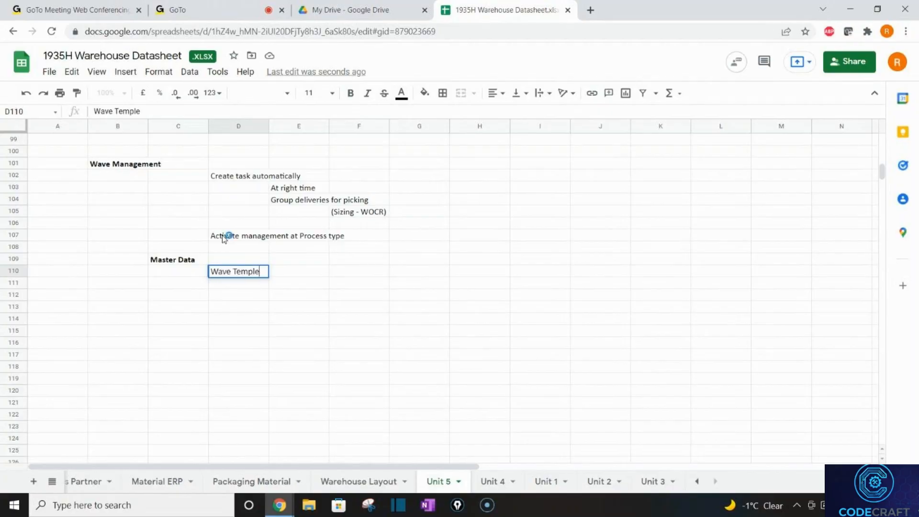
key(BackSpace)
text(ate)
key(Return)
- List "Wave Type", "Wave Category" and "Time Attributes" in cells E111 to E113 beneath Wave Template
key(Right)
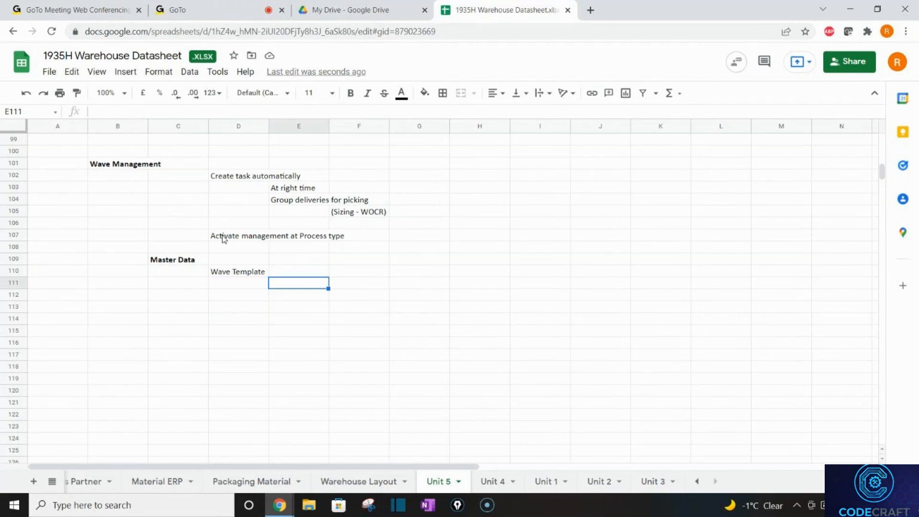
text(Wave )
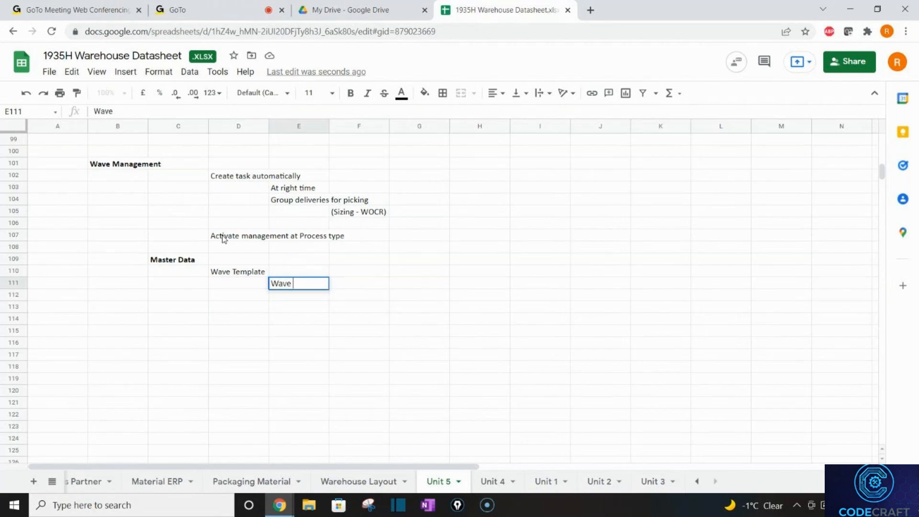
text(Type)
key(Return)
text(Wave )
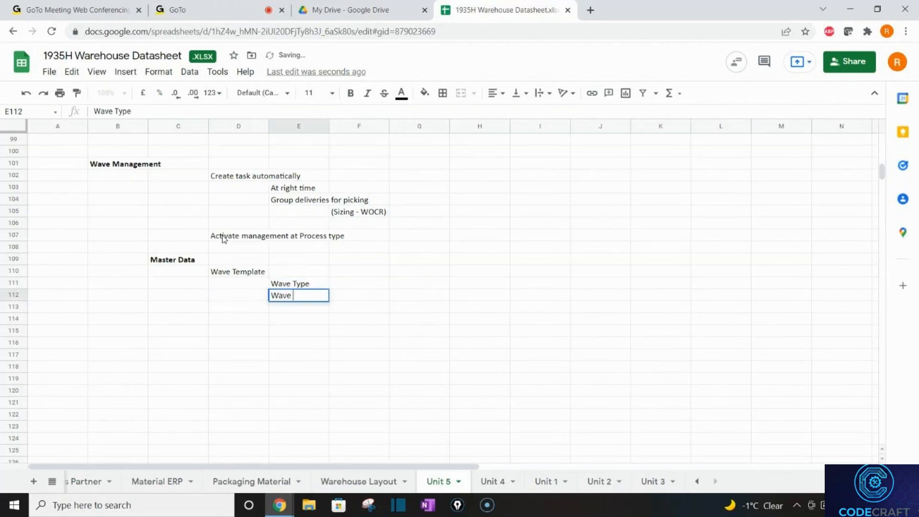
text(Category)
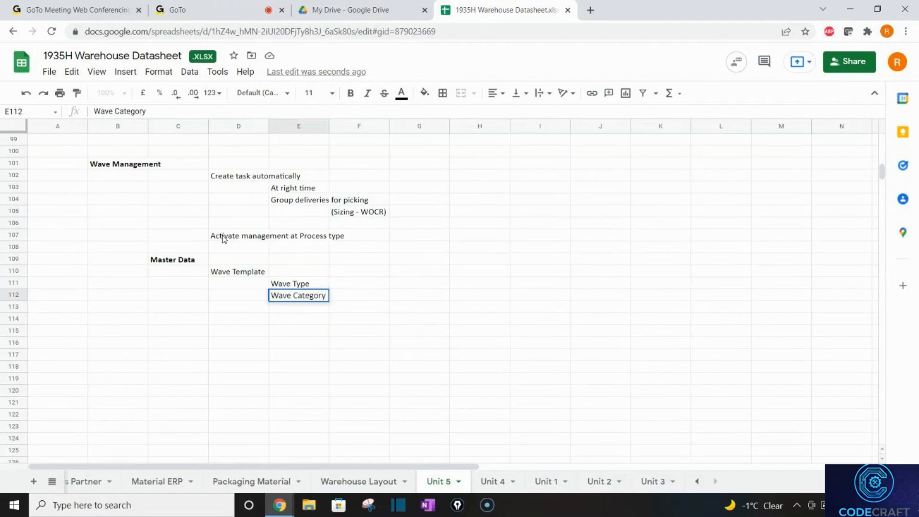
key(Return)
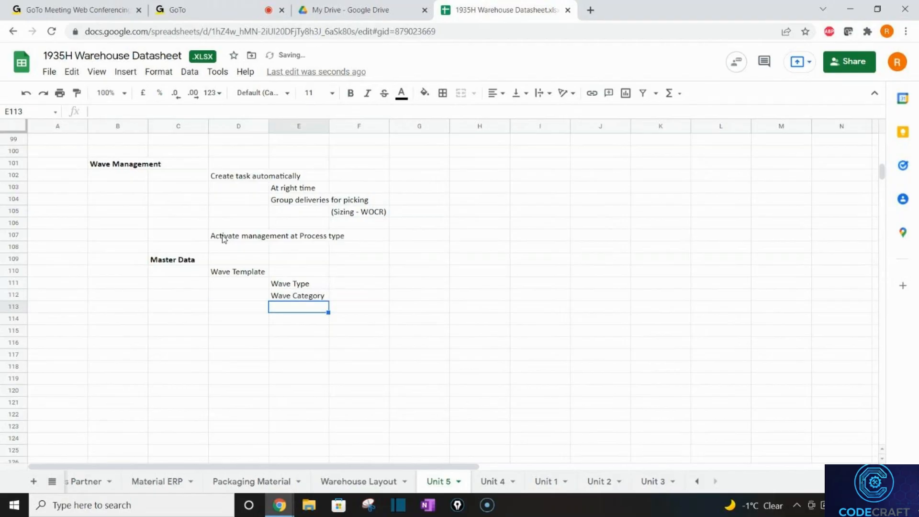
text(Time)
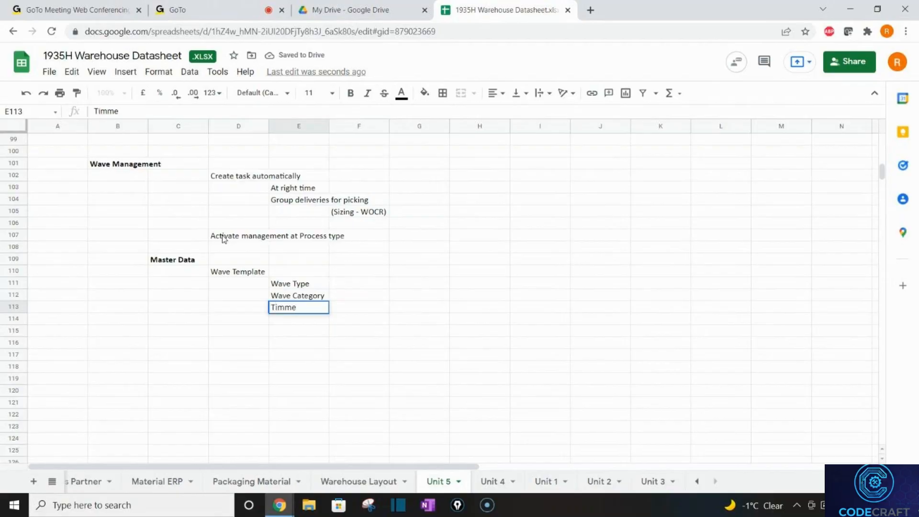
text( At)
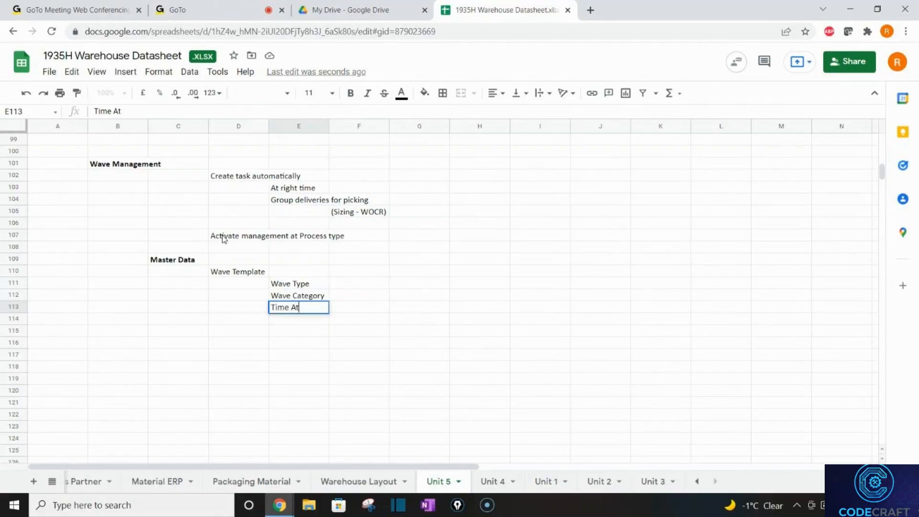
text(tributes)
key(Return)
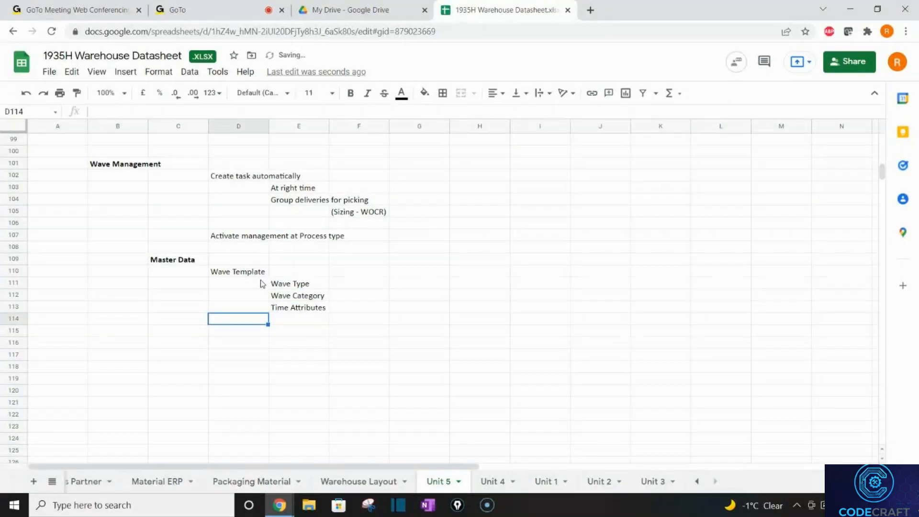
click(319, 286)
key(Tab)
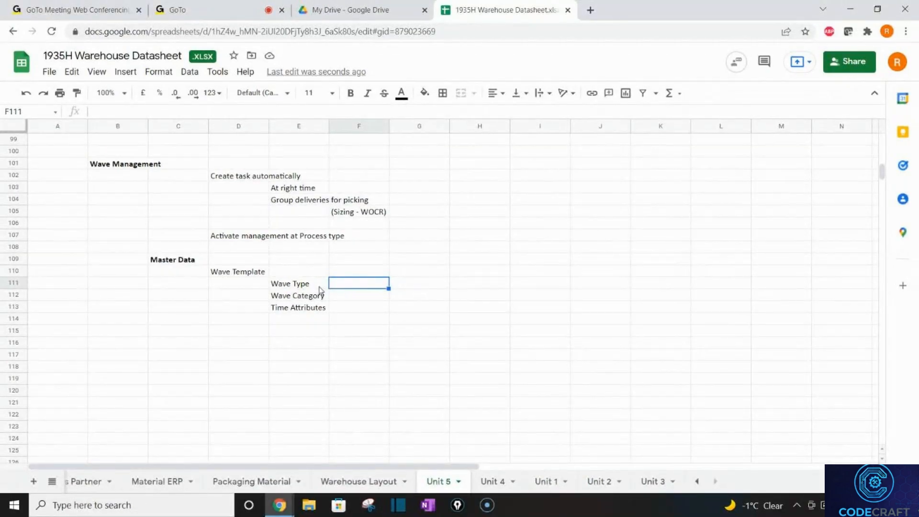
click(341, 300)
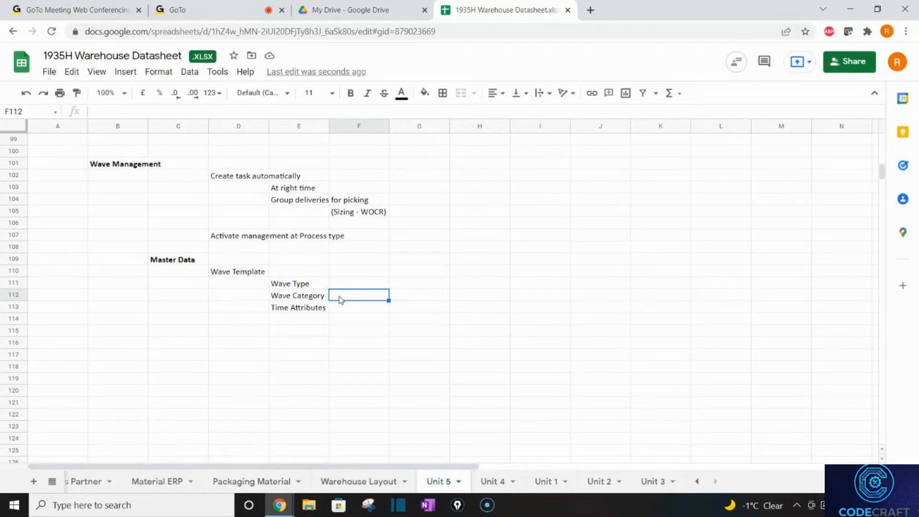
click(353, 216)
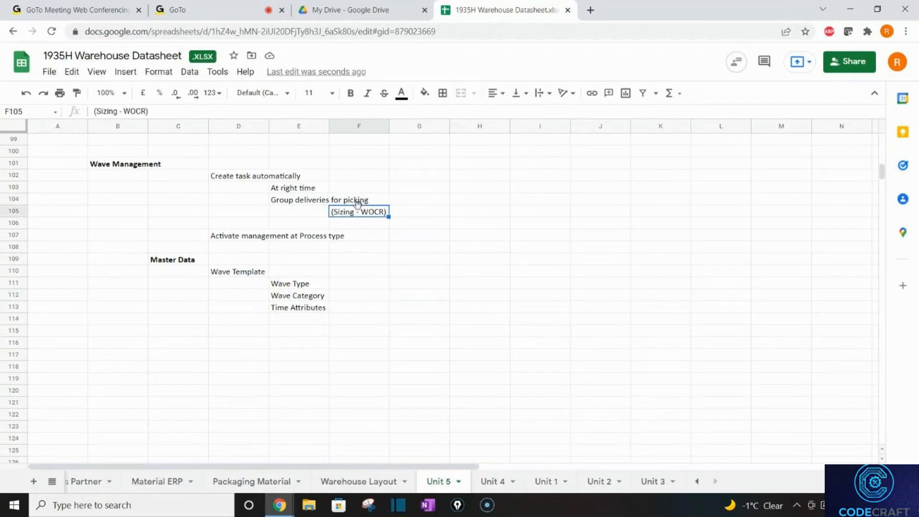
click(315, 309)
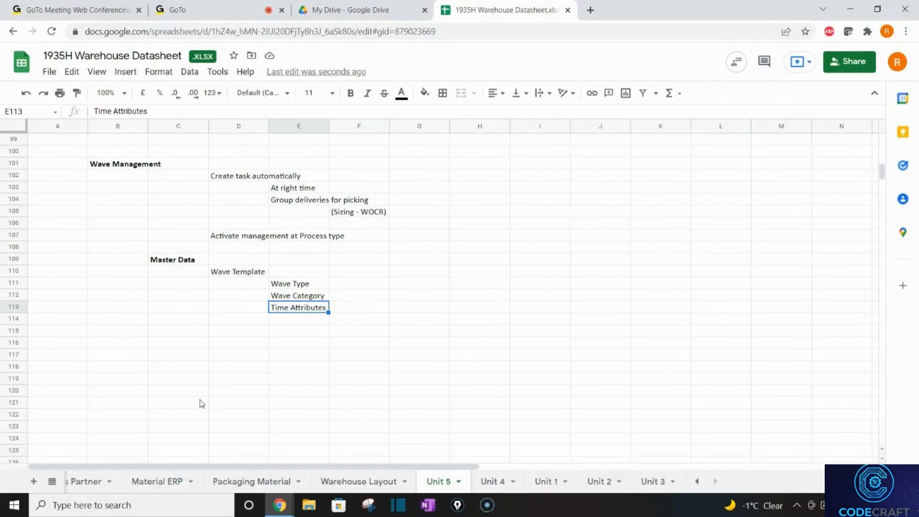
- Enter the note "Determination of Wave Template" in cell D115, leaving an empty row below the Wave Template list
click(194, 329)
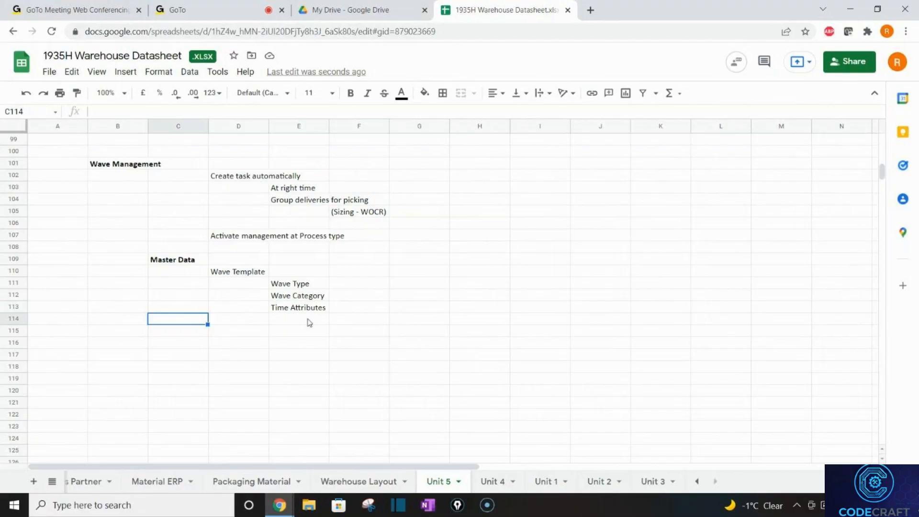
click(225, 331)
text(Dete)
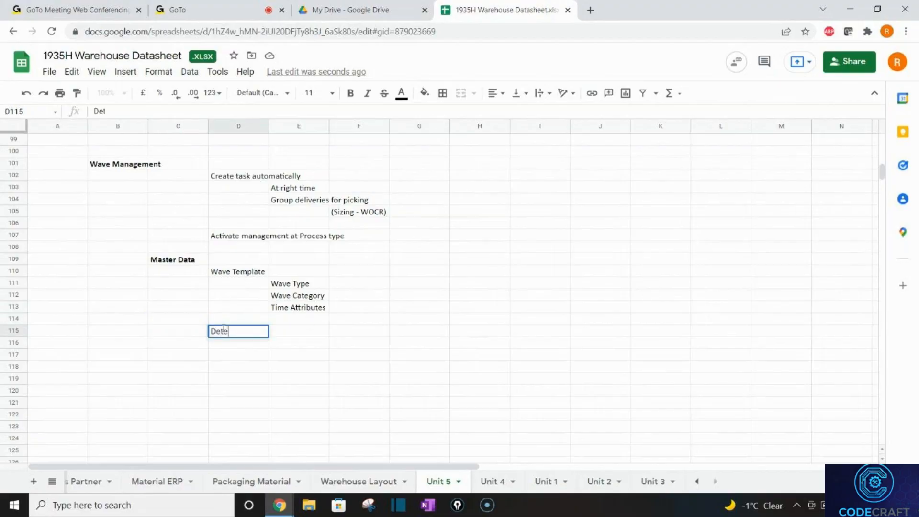
text(rmination f)
key(BackSpace)
text(of Wave TEm)
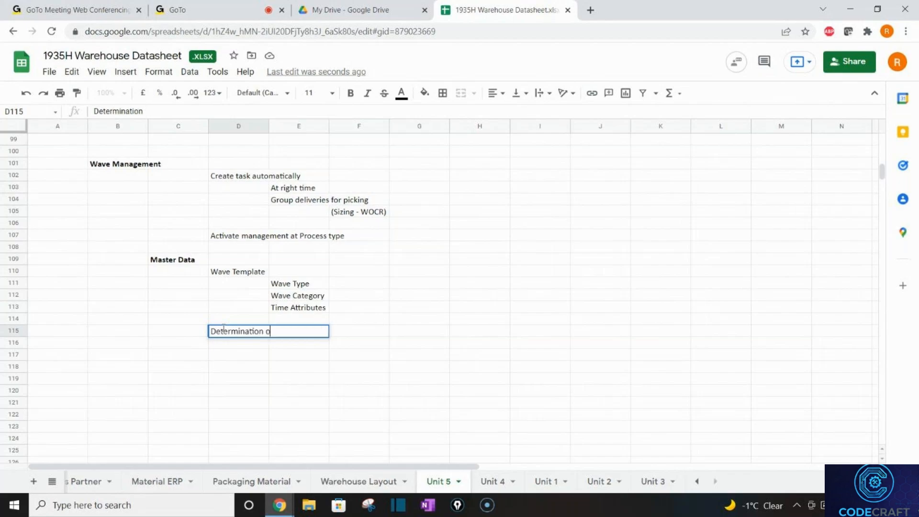
key(BackSpace)
key(BackSpace)
text(emplate)
key(Return)
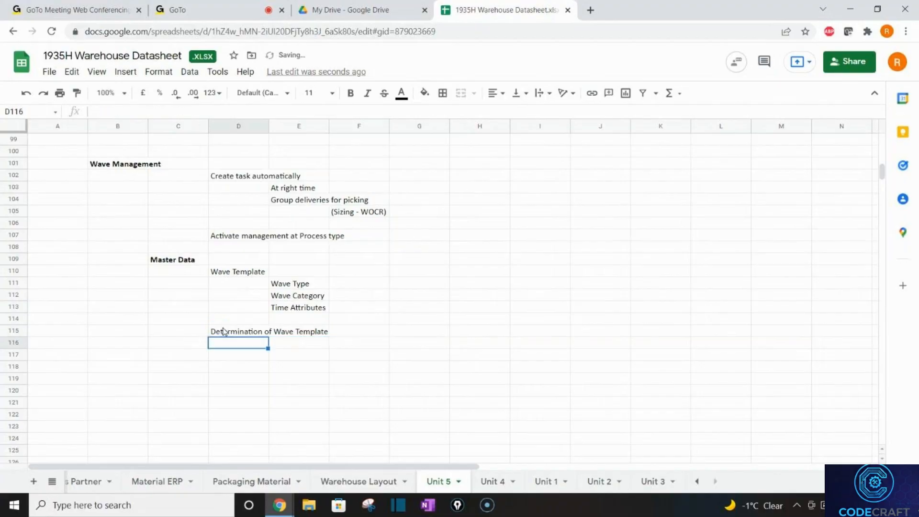
- Review the Wave Template entries in D110:E113 together with the template determination note and the process type activation note
click(231, 273)
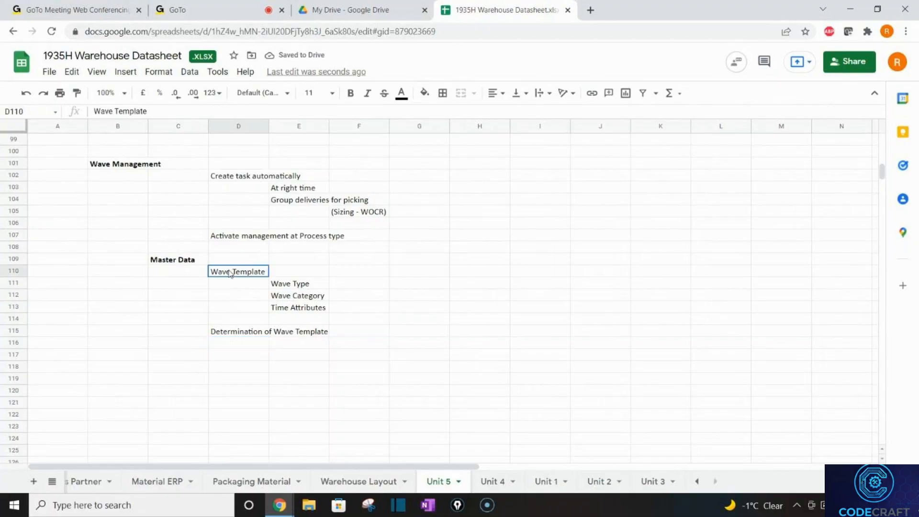
drag(231, 273, 290, 313)
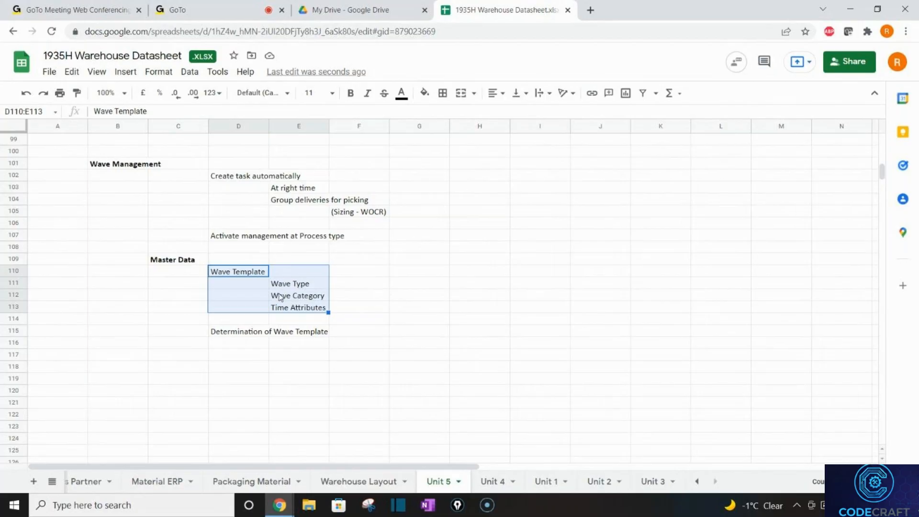
click(281, 346)
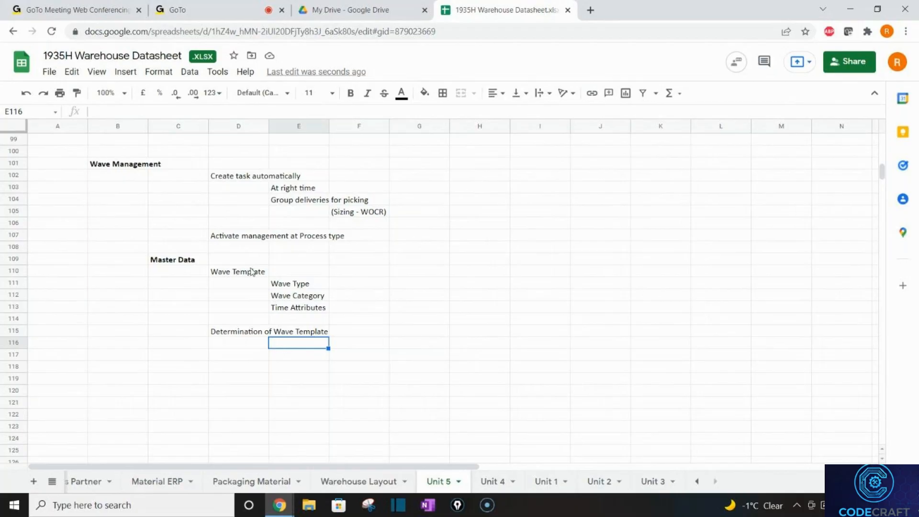
drag(240, 270, 300, 309)
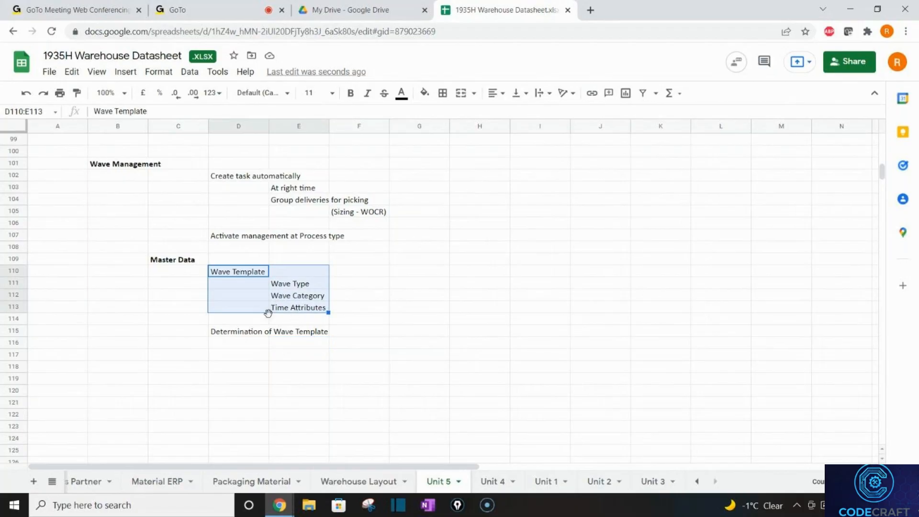
click(222, 335)
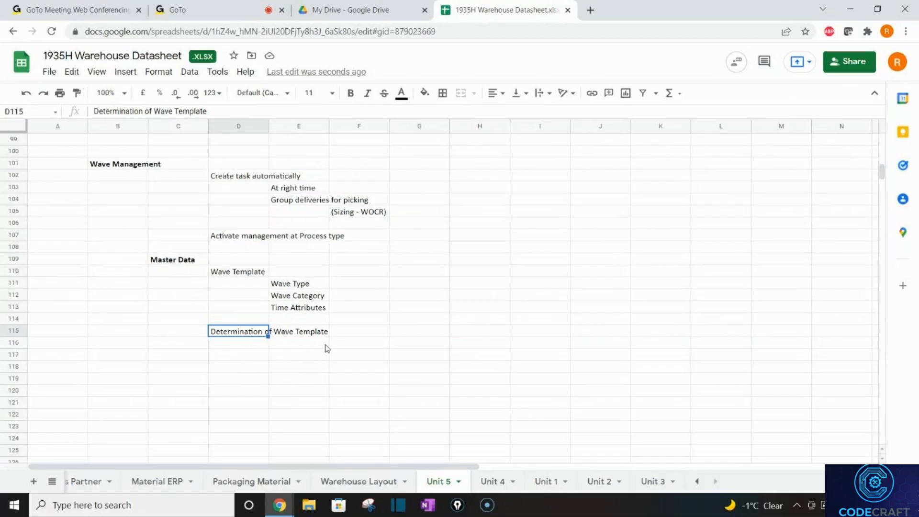
click(245, 347)
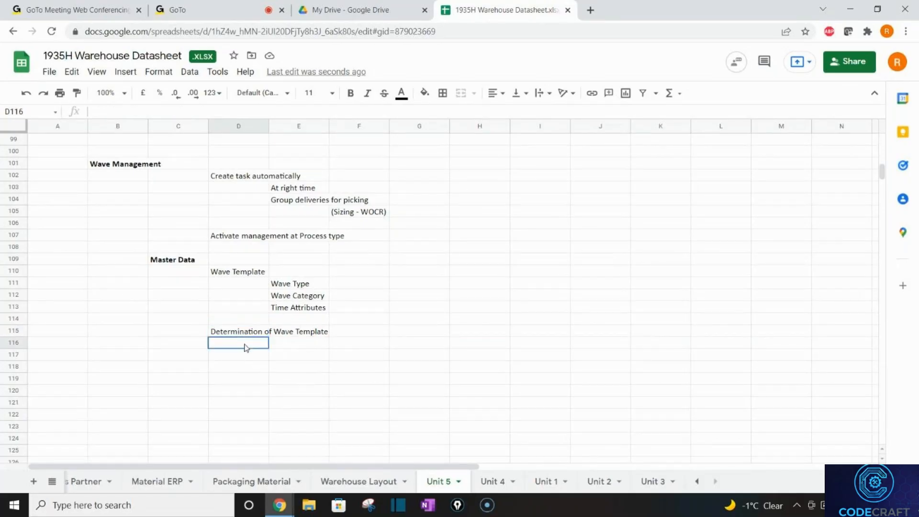
click(249, 236)
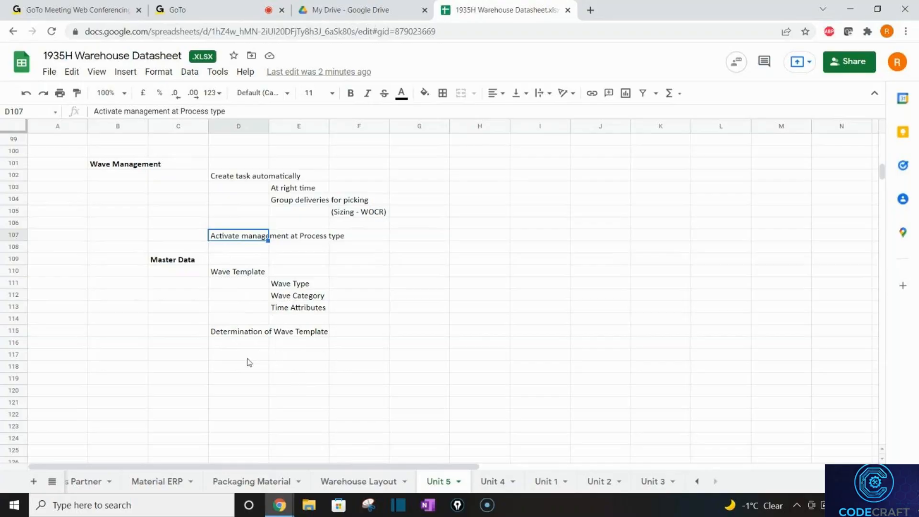
- Switch to Remote Desktop Connection through the Run app and connect to the preset computer with the saved credentials
click(151, 509)
text(run)
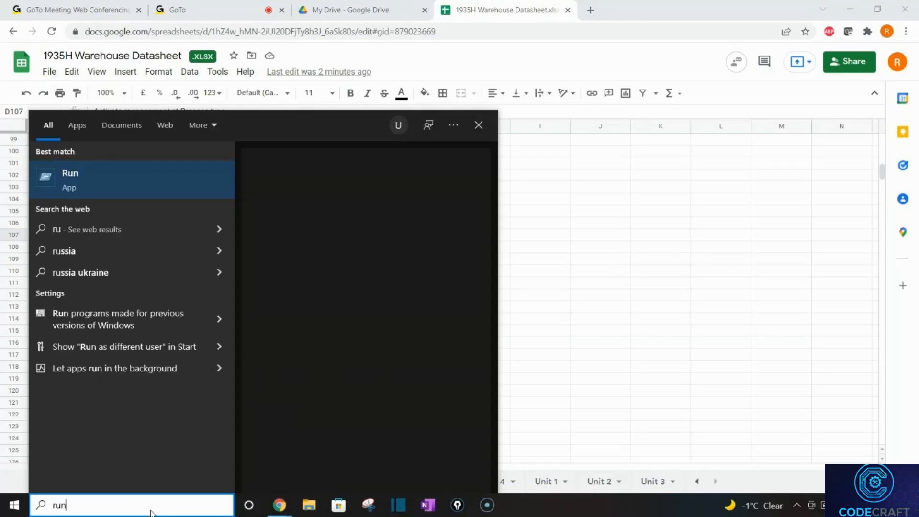
key(Return)
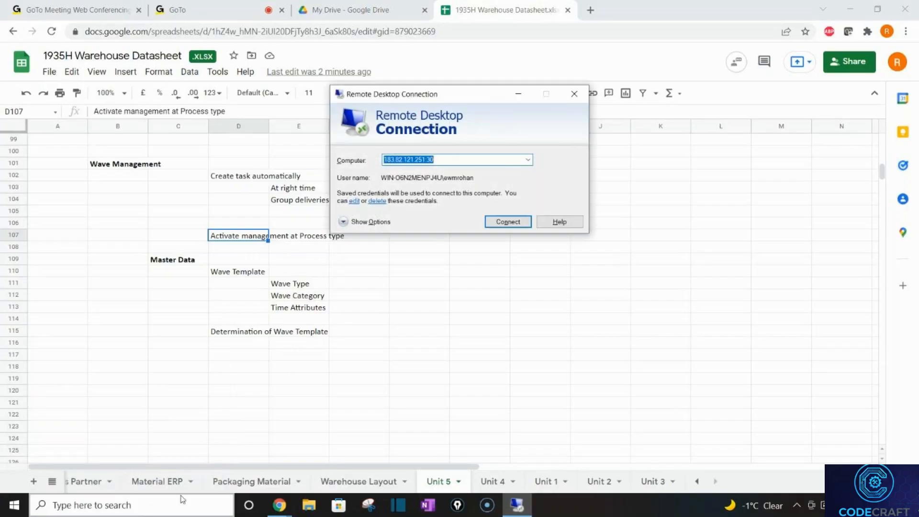
click(504, 224)
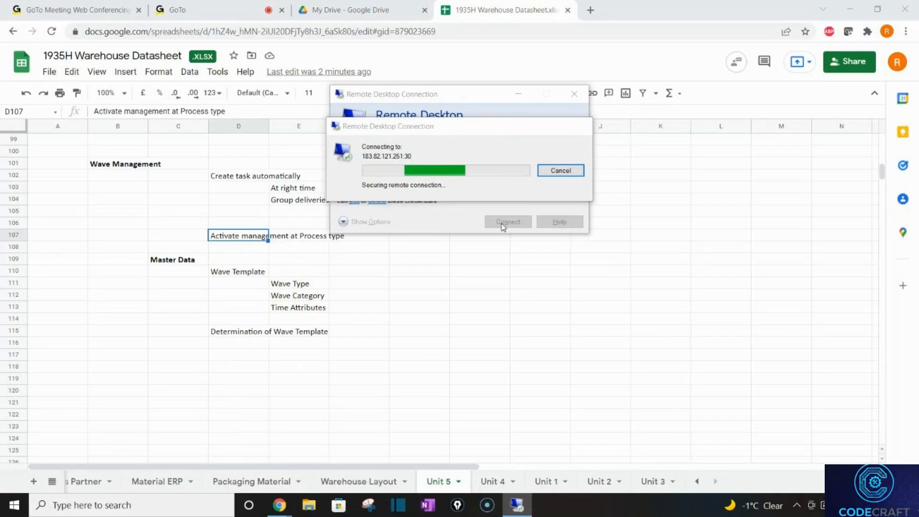
click(501, 263)
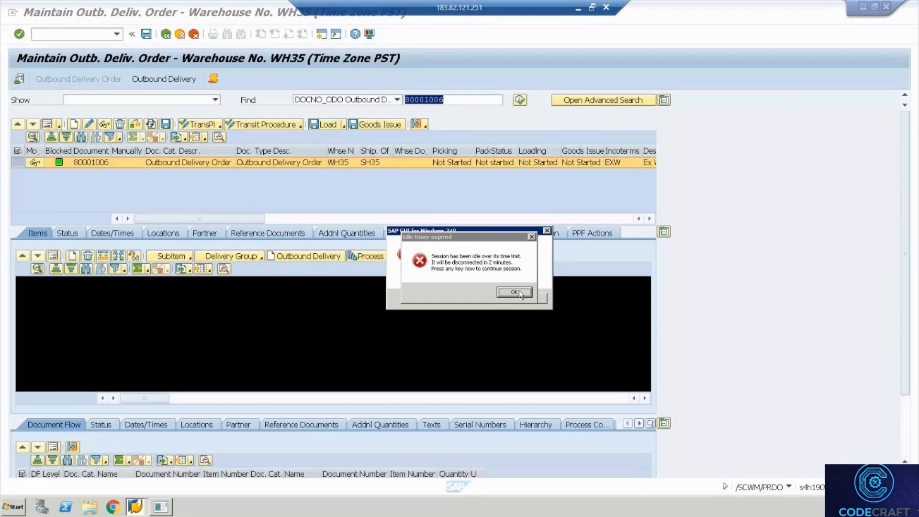
- Dismiss the SAP idle timeout and auto logout messages, viewing the detailed error description on the way
click(519, 290)
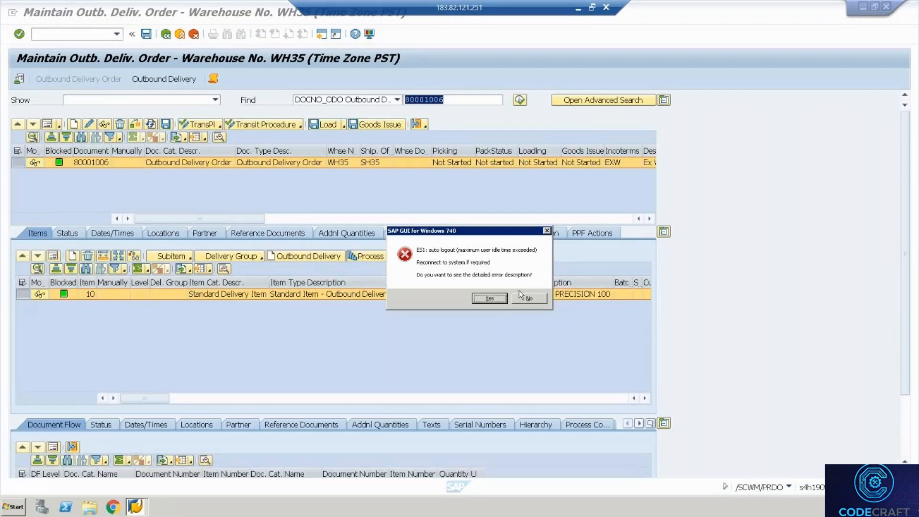
click(500, 298)
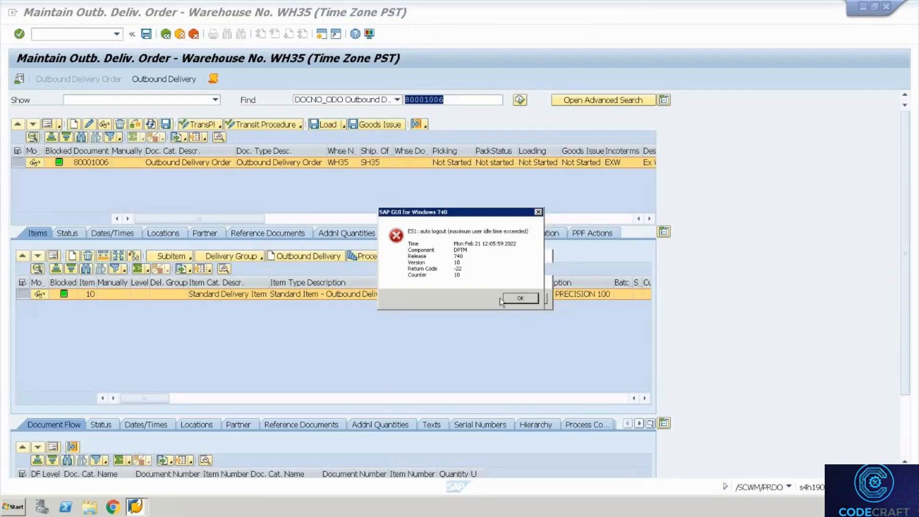
click(520, 299)
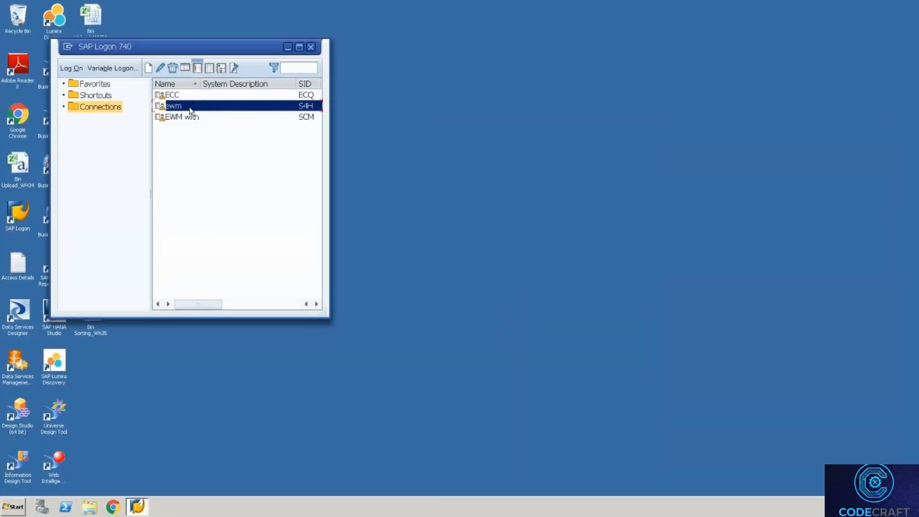
- Open the ewm connection in SAP Logon and log on with the user name and account password
double_click(189, 110)
key(Down)
key(Return)
key(Tab)
text(***)
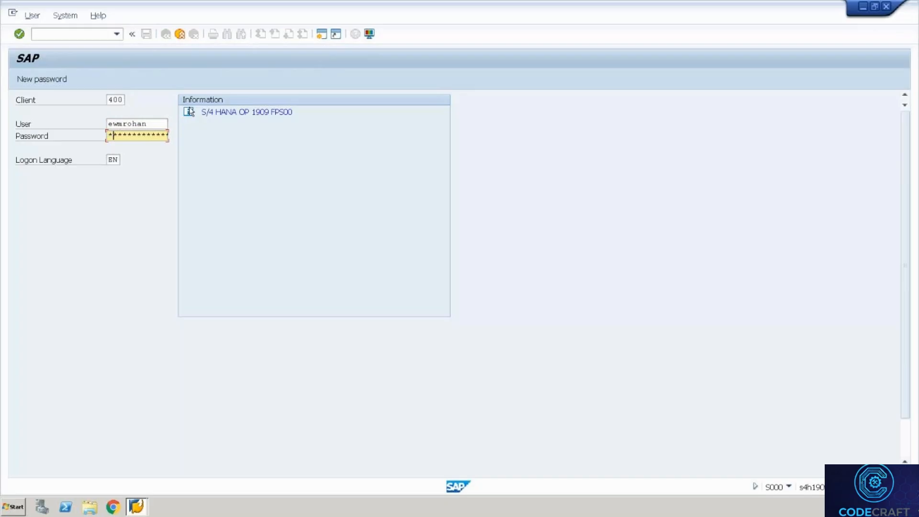
text(*******)
key(Return)
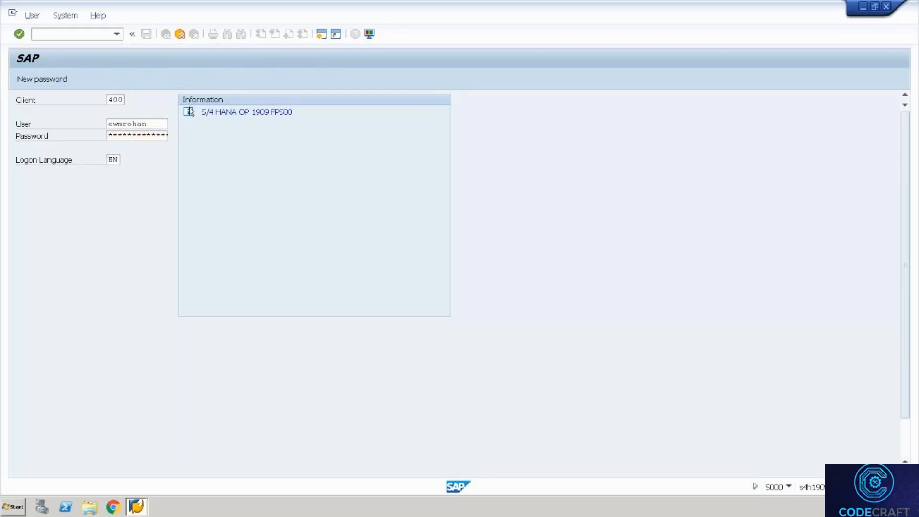
text(*********)
key(Return)
key(Return)
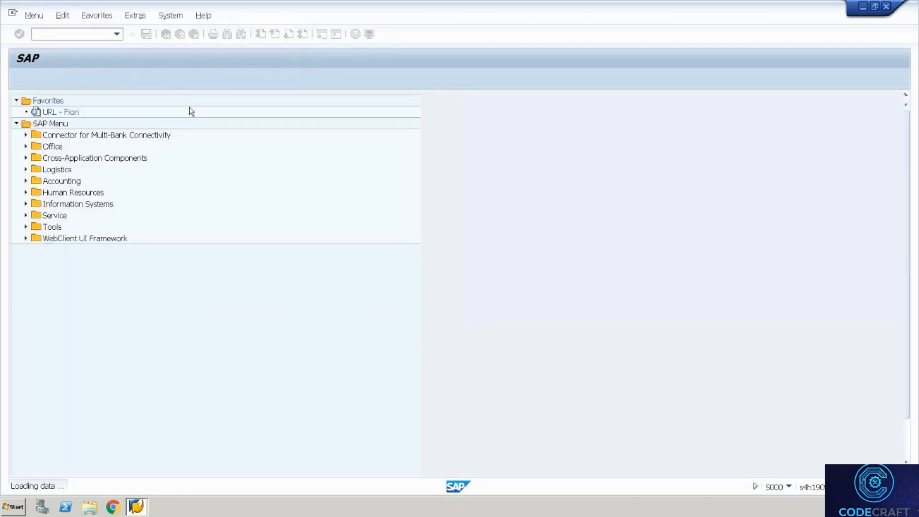
- Run transaction spro and display the SAP Customizing Implementation Guide
text(spro)
key(Return)
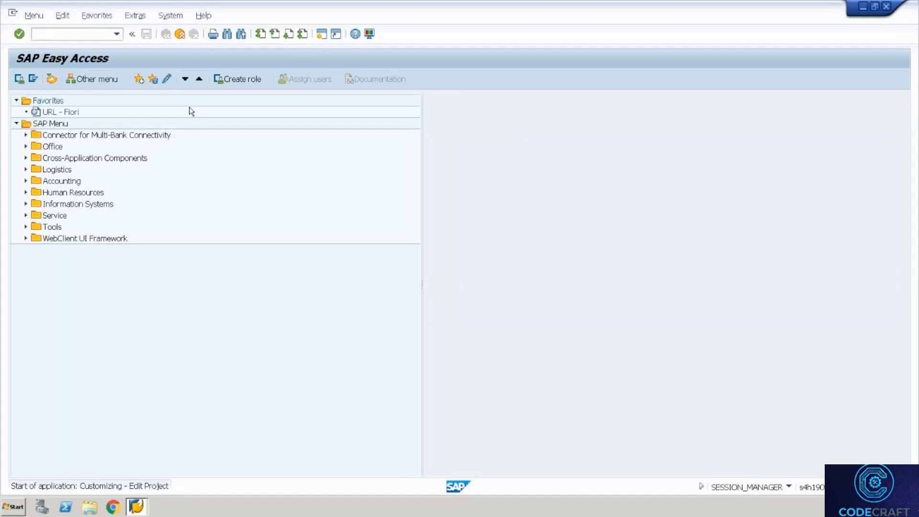
click(84, 81)
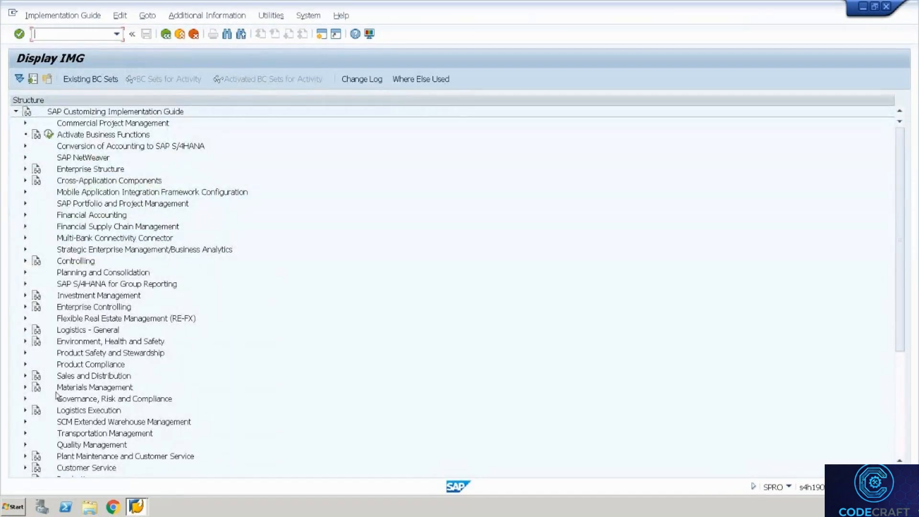
- Expand SCM Extended Warehouse Management down through Extended Warehouse Management, Goods Issue Process and Wave Management to the General Settings activities
click(25, 422)
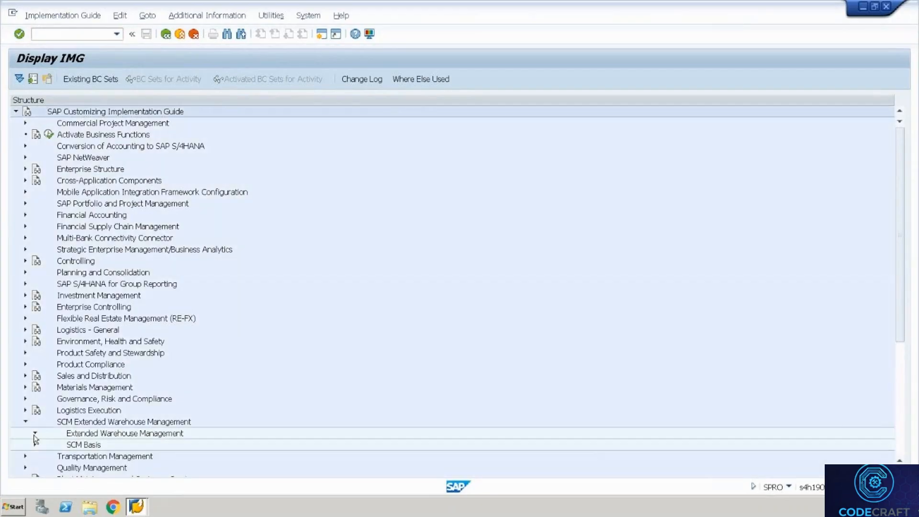
click(35, 434)
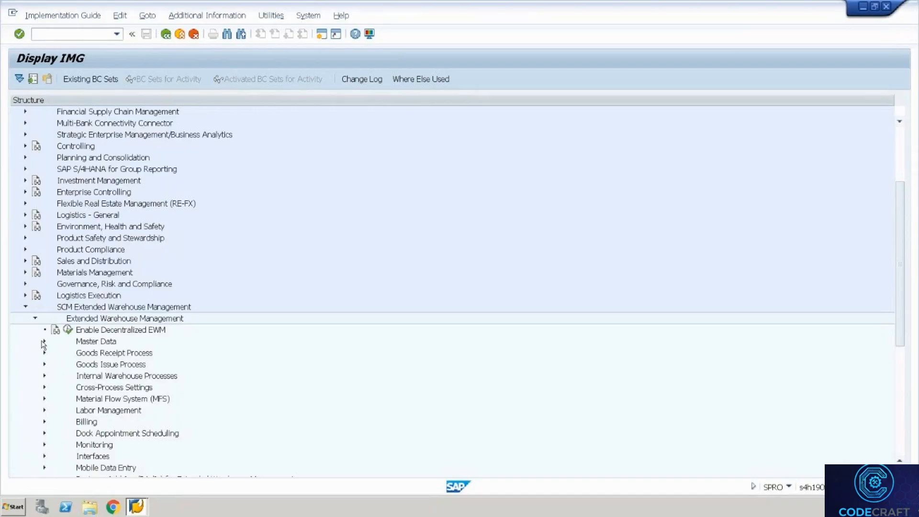
click(44, 342)
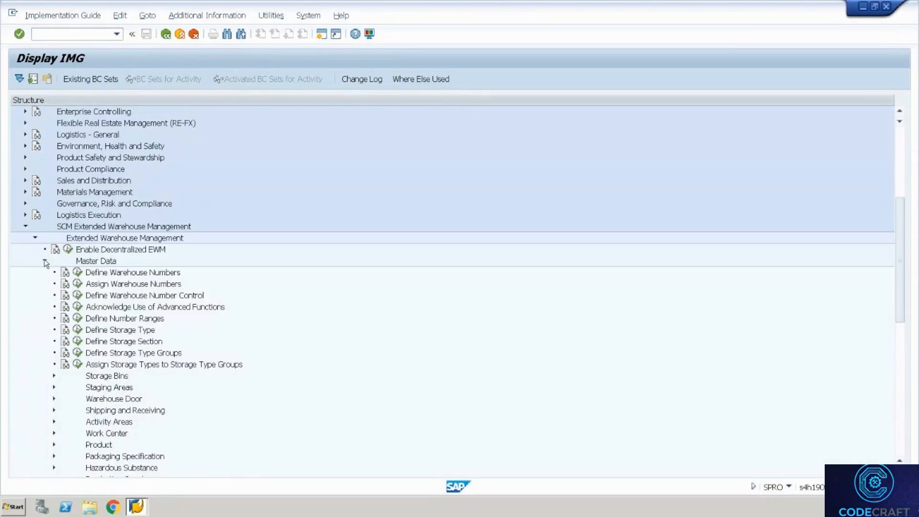
click(45, 261)
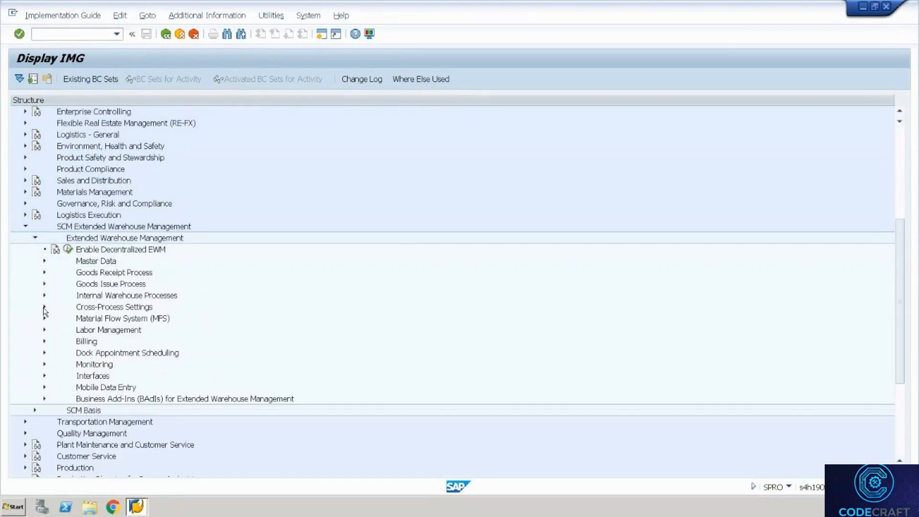
click(44, 308)
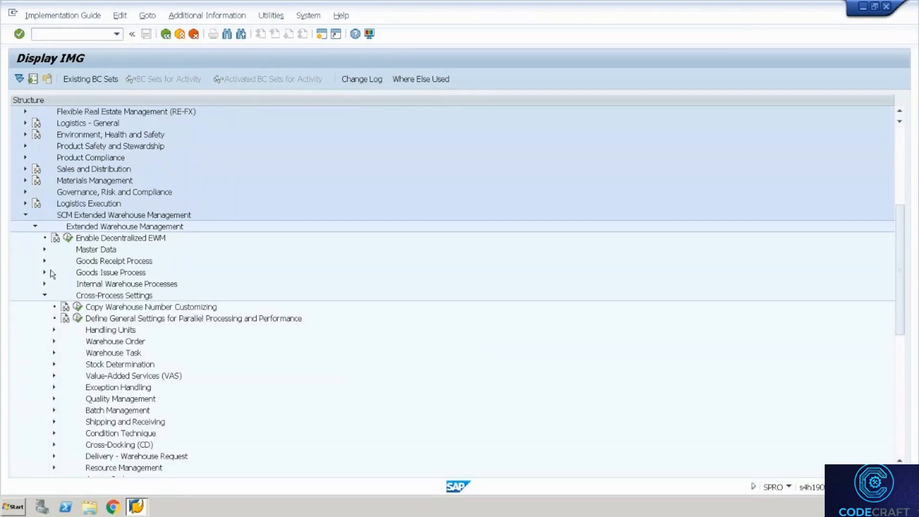
click(45, 273)
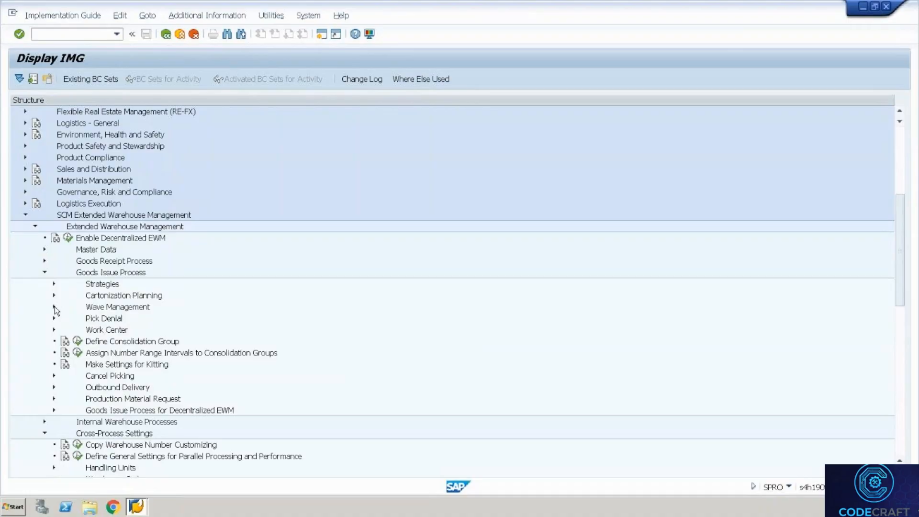
click(55, 308)
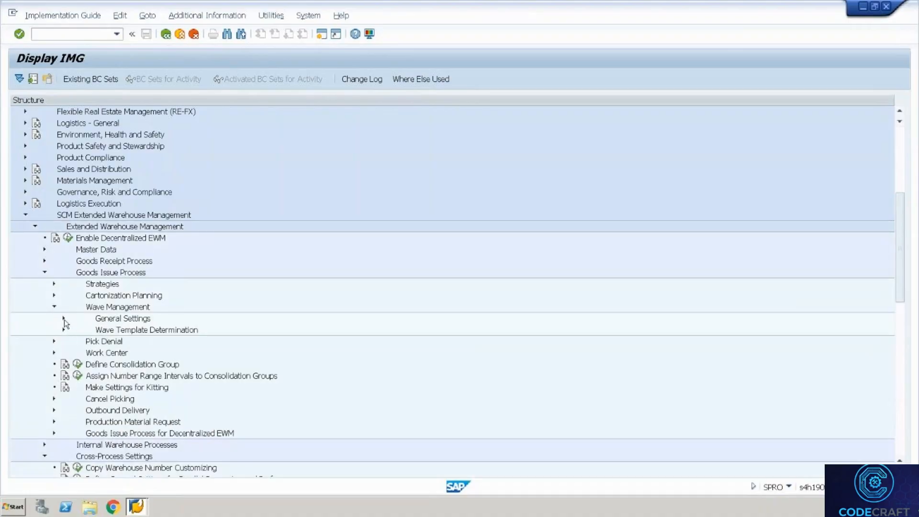
click(64, 319)
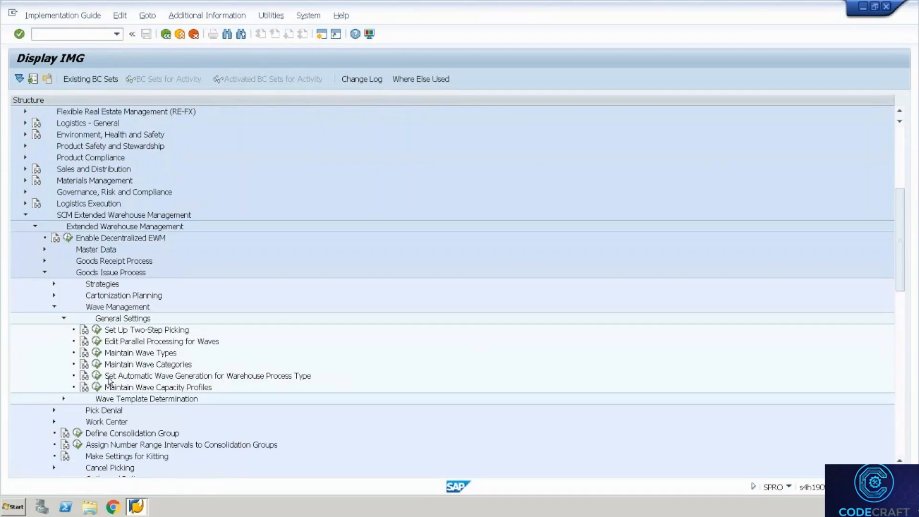
- Examine which warehouse process types of WH35 have automatic wave generation set, and return to the customizing guide
click(128, 376)
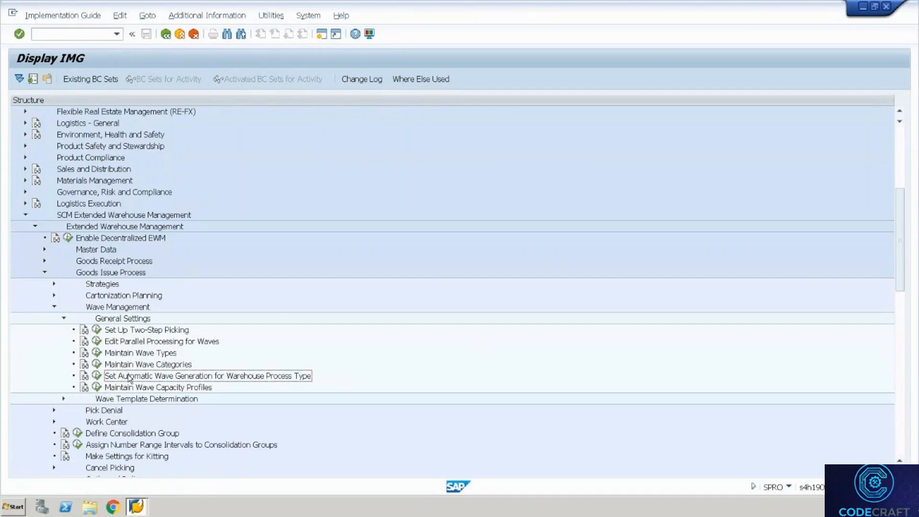
click(95, 377)
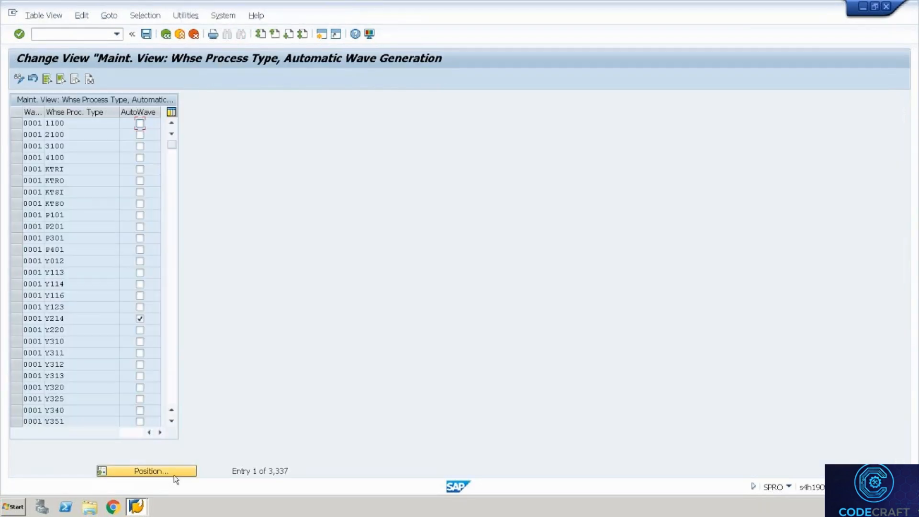
click(174, 475)
text(Wh35)
key(Return)
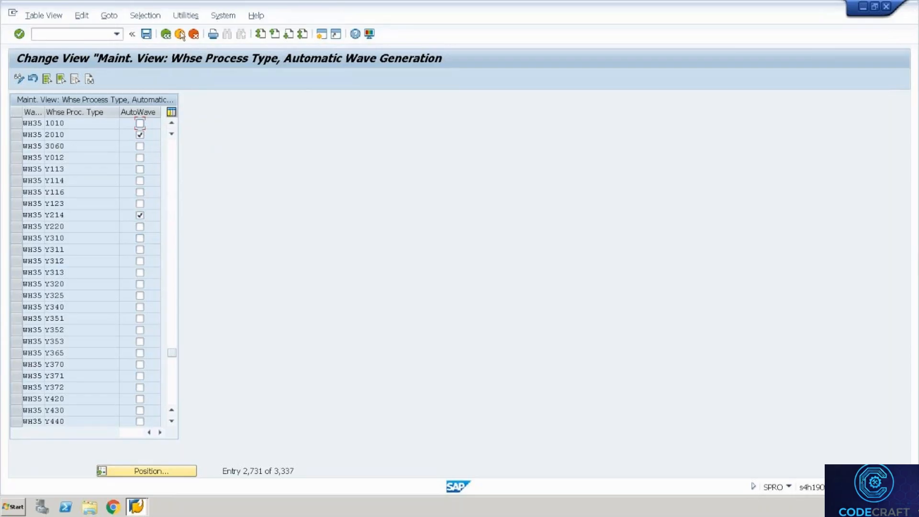
click(166, 35)
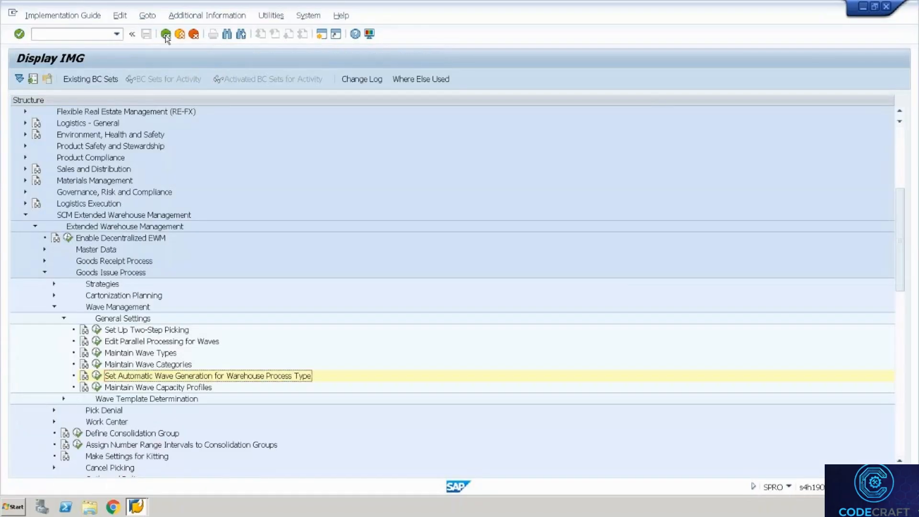
- Run transaction /scwm/wavetmp in a new session for warehouse WH35 and switch the wave template view to change mode
click(321, 35)
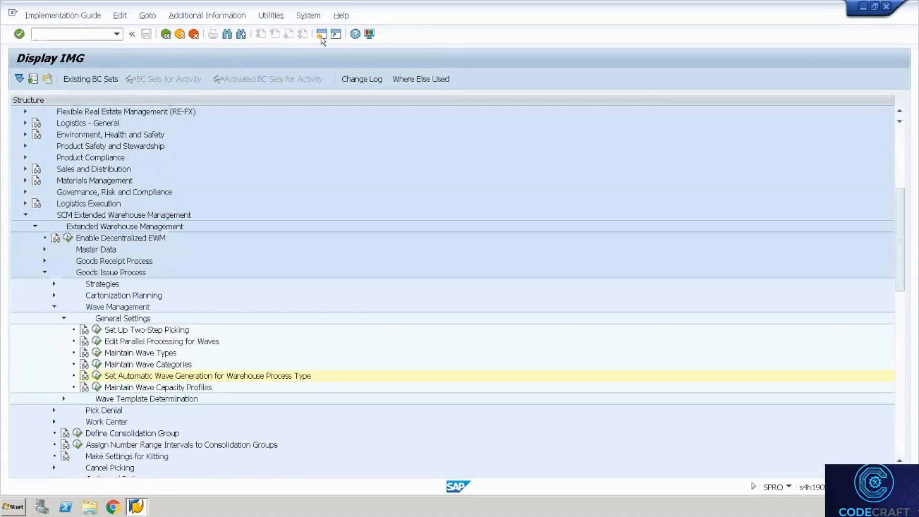
text(/n)
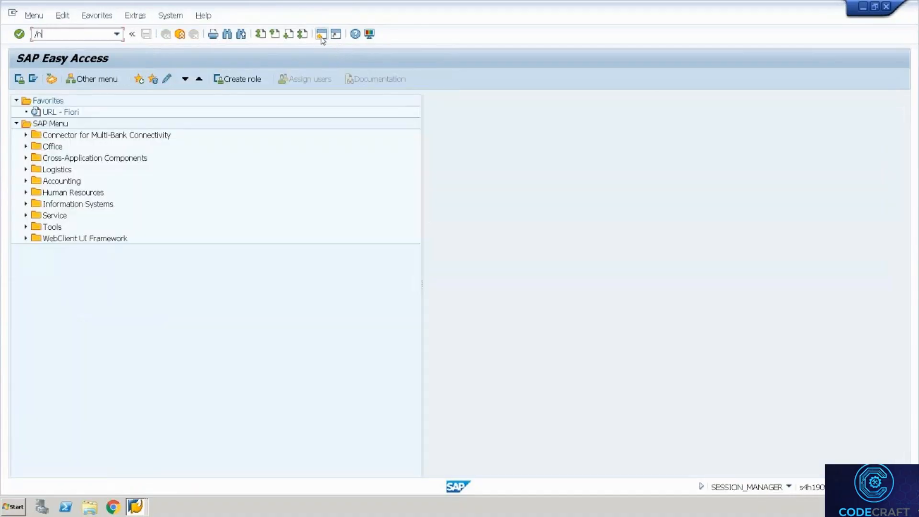
text(/scwm/wavetmp)
key(Return)
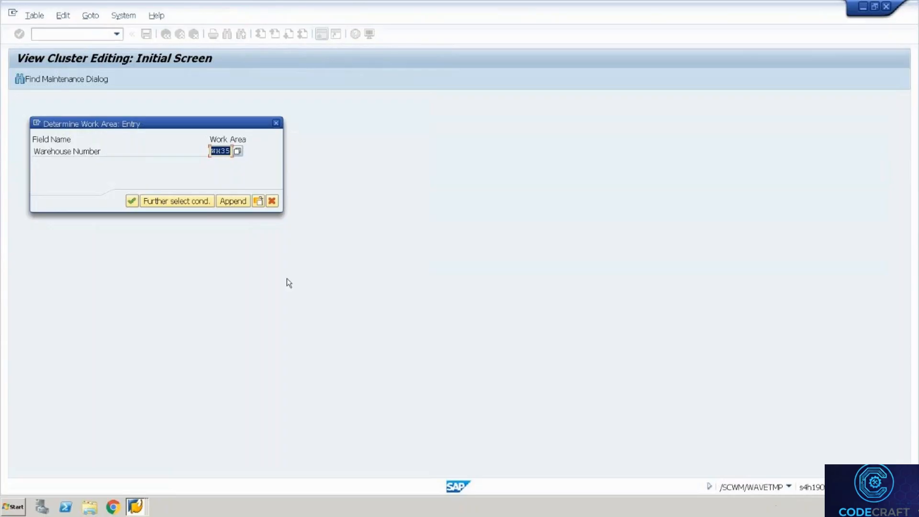
click(133, 202)
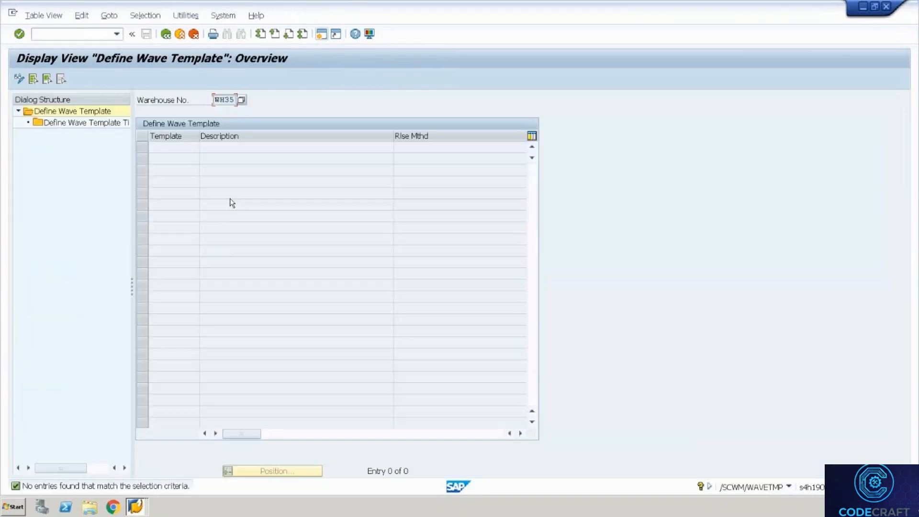
click(20, 79)
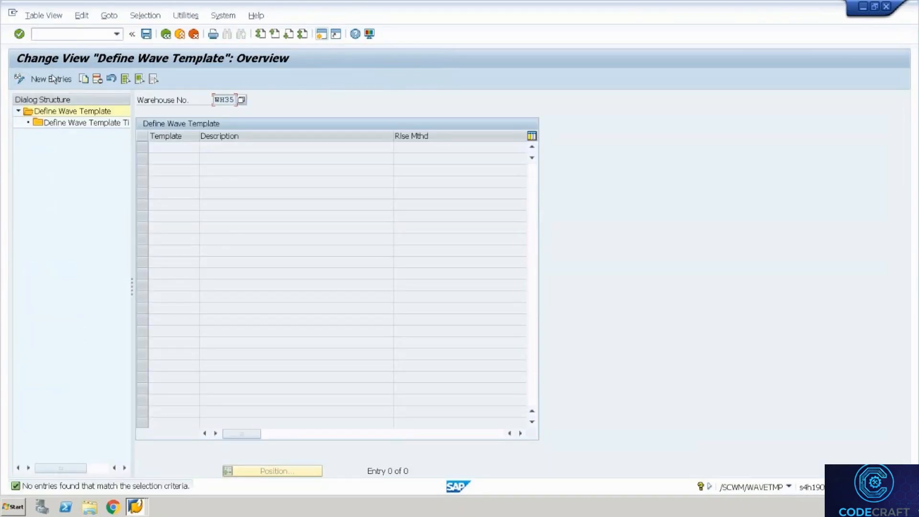
- Add wave template 10 with the description "Wave for Outbound" and the release method Automatic
click(52, 79)
text(10p)
key(BackSpace)
key(Tab)
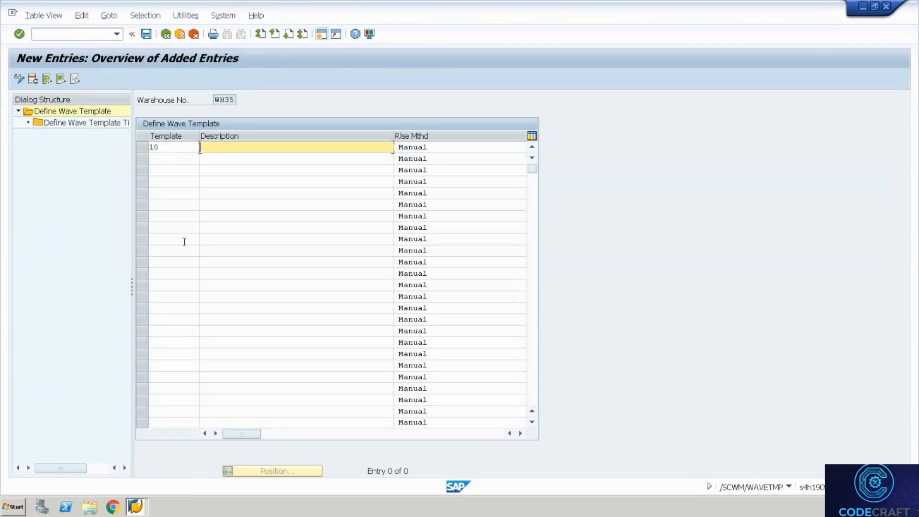
text(Wave for Outbound)
key(Tab)
key(shift+Tab)
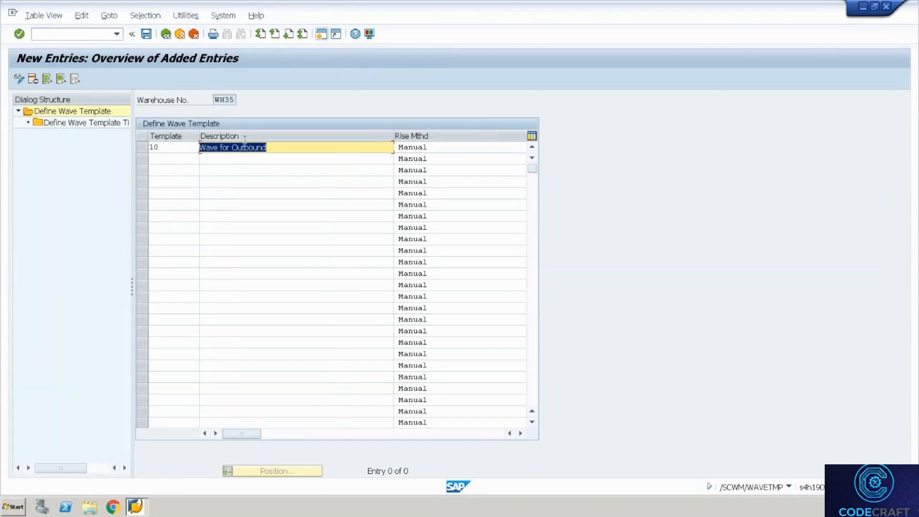
click(423, 149)
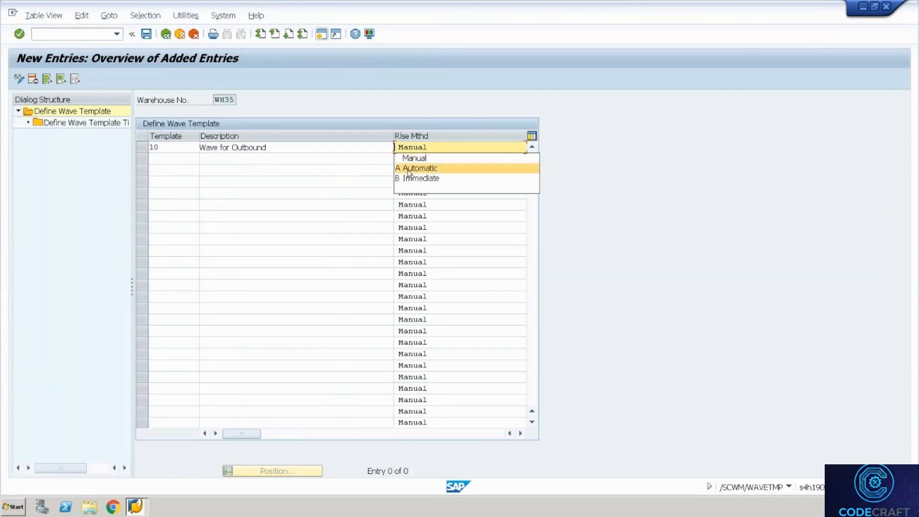
click(409, 168)
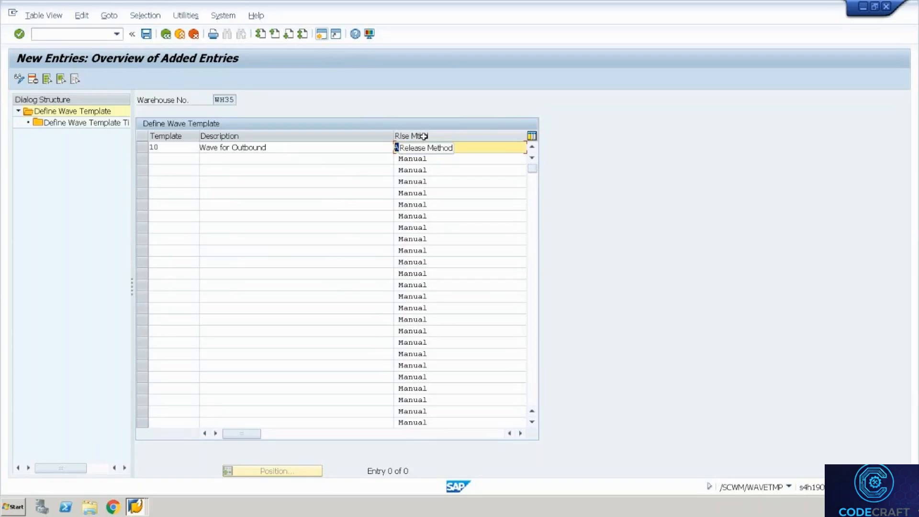
key(Tab)
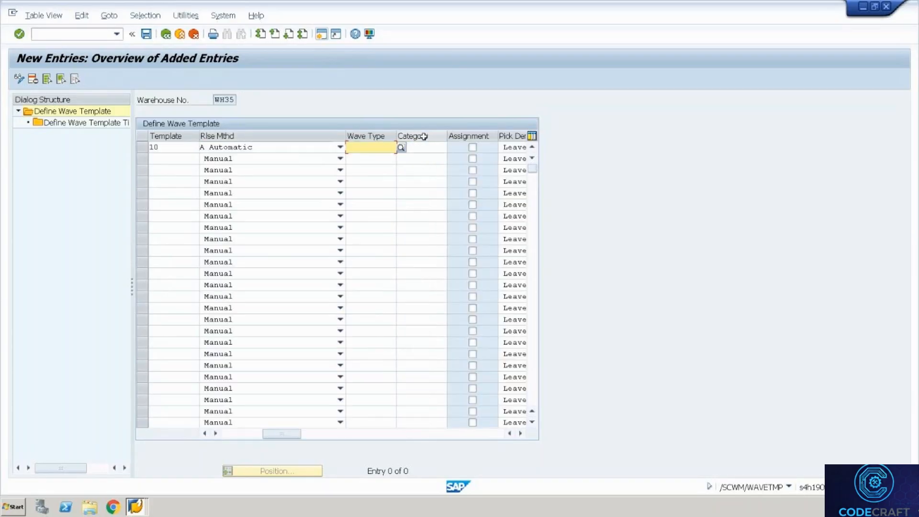
- Check the wave types available for the template, and open the Maintain Wave Types activity in the customizing guide
click(401, 148)
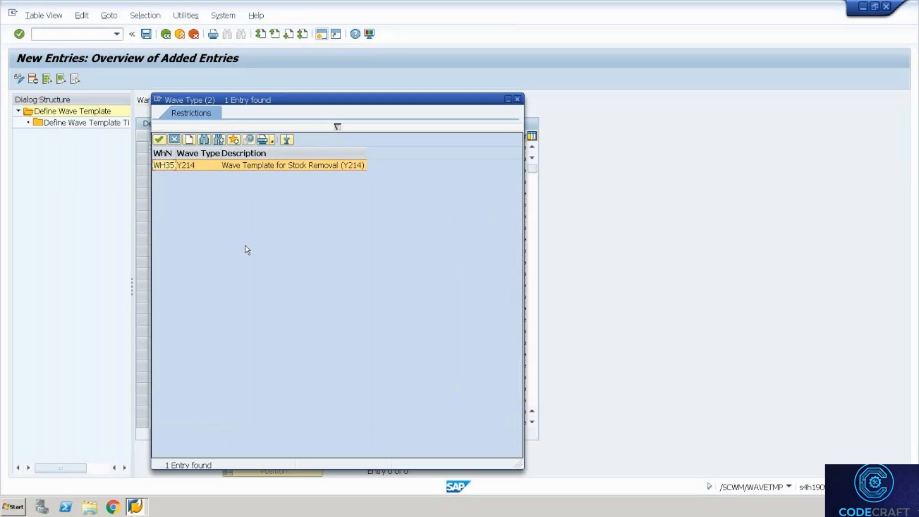
click(518, 100)
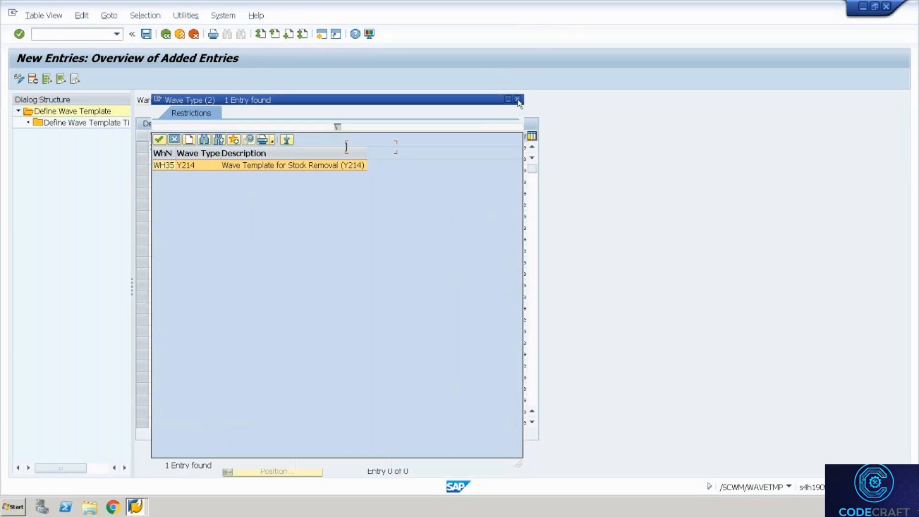
key(alt+Tab)
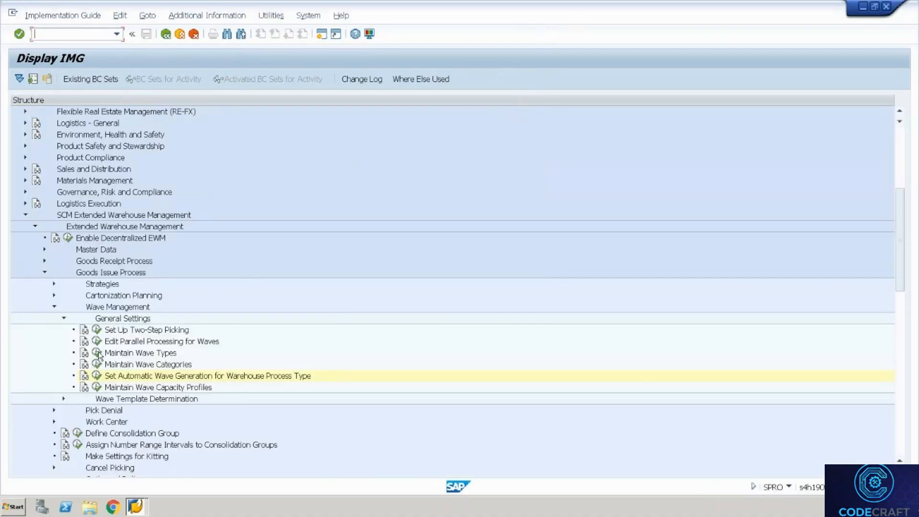
click(97, 354)
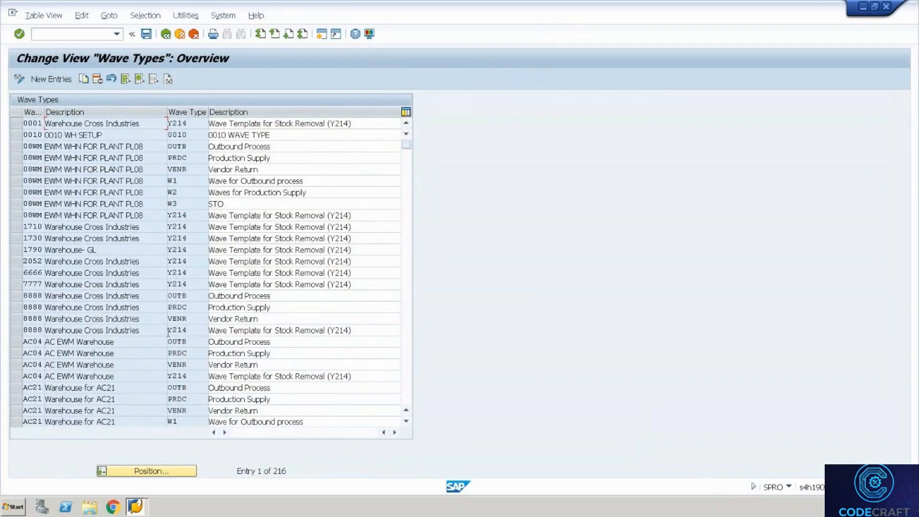
click(152, 471)
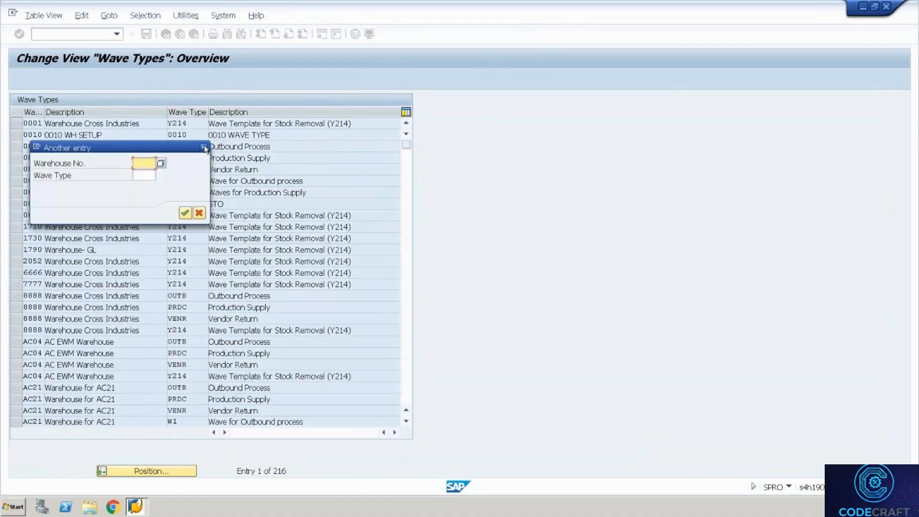
click(204, 148)
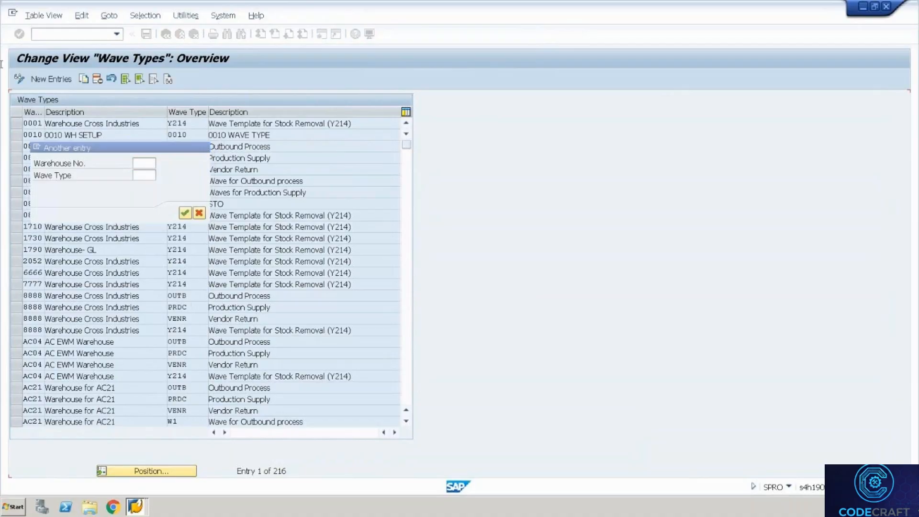
- Create wave type WT01 "Waves for Outbound" for warehouse WH35, save it to the Batch 193H customizing request and return to the wave template
click(56, 80)
text(WH35)
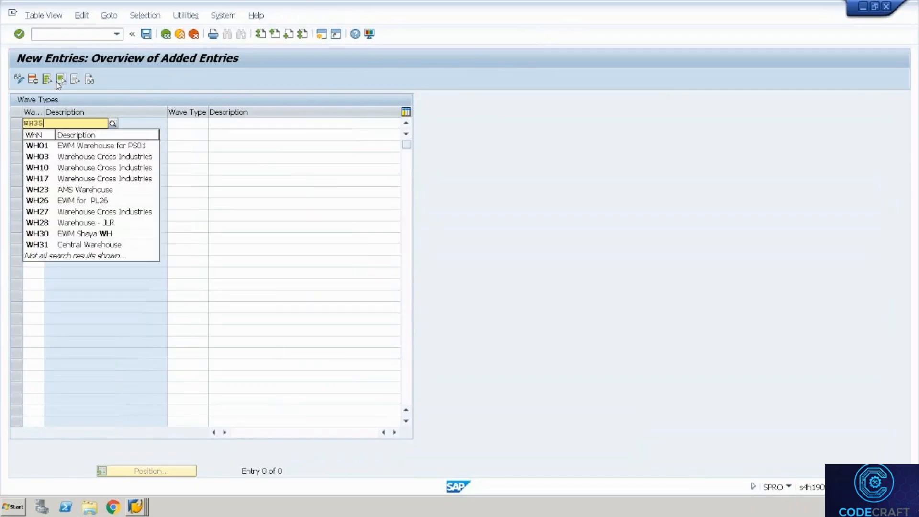
key(Tab)
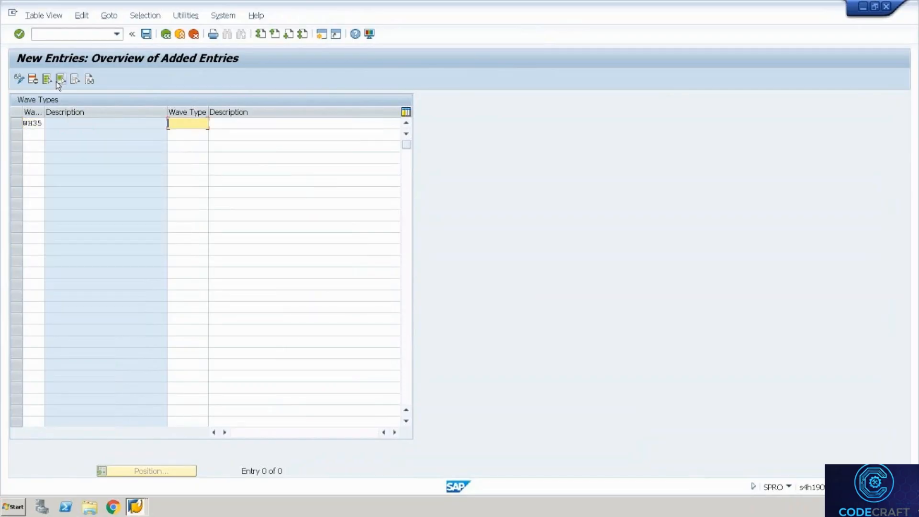
text(WT01)
key(Tab)
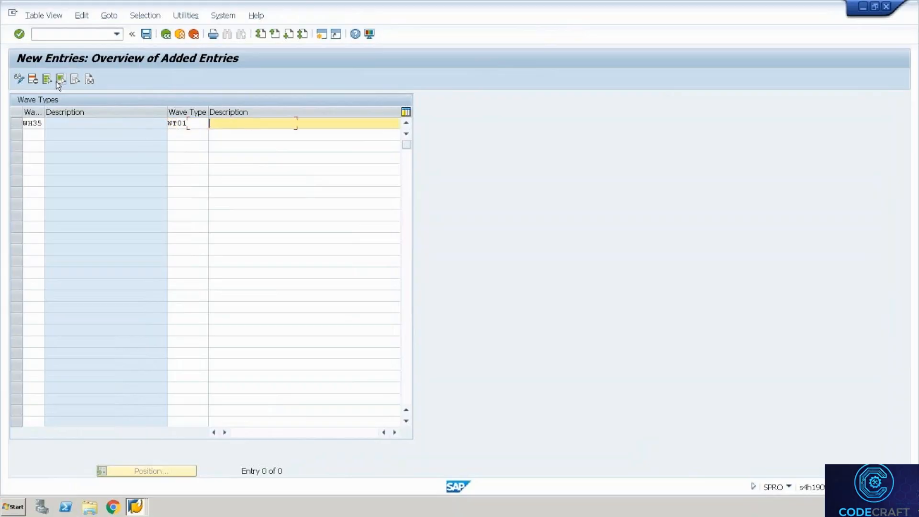
text(Waves for Outboud)
key(BackSpace)
text(nd)
key(Return)
key(ctrl+s)
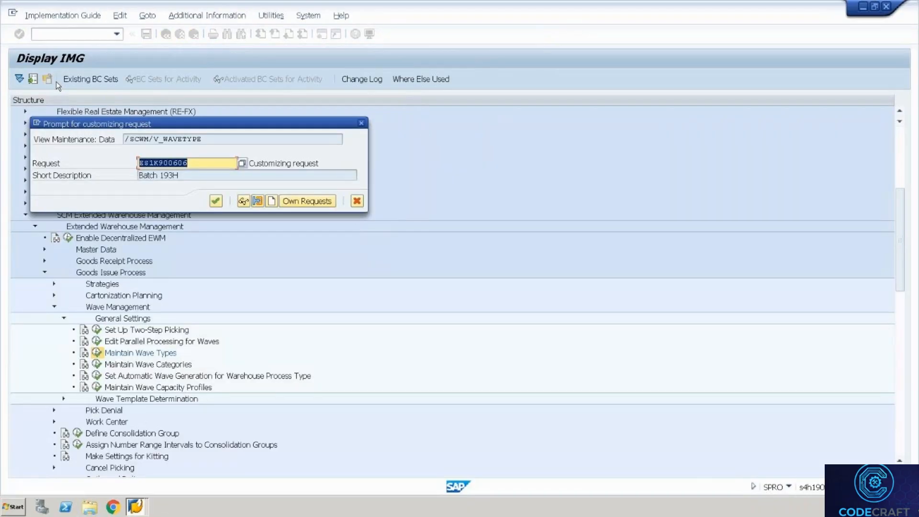
key(Return)
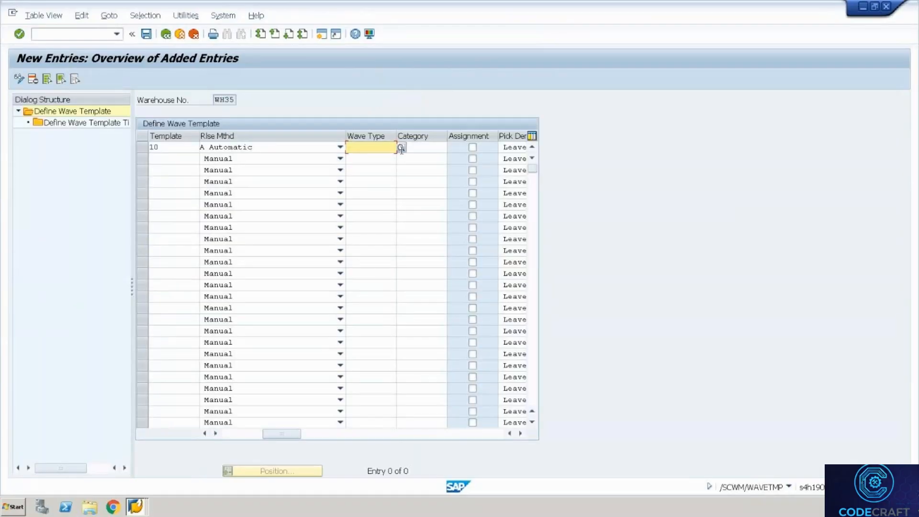
- Assign wave type WT01 and wave category Y1 to wave template 10
click(401, 149)
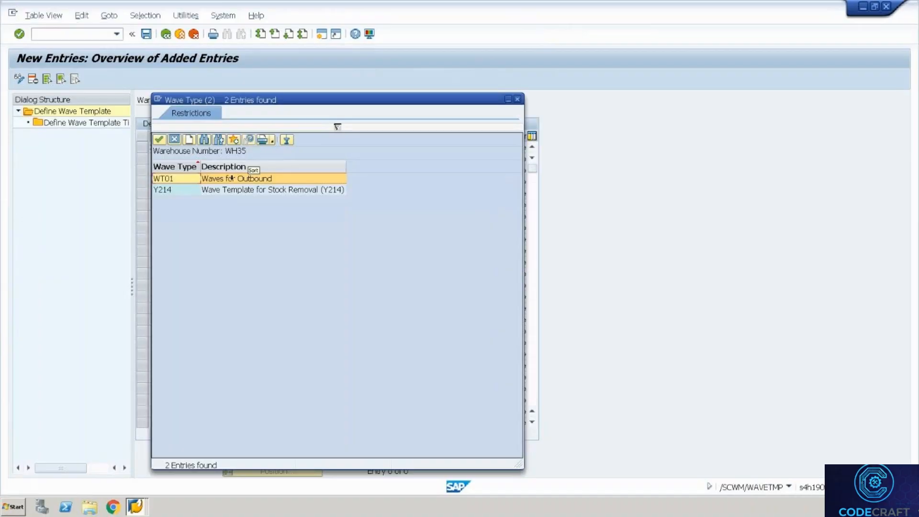
double_click(234, 182)
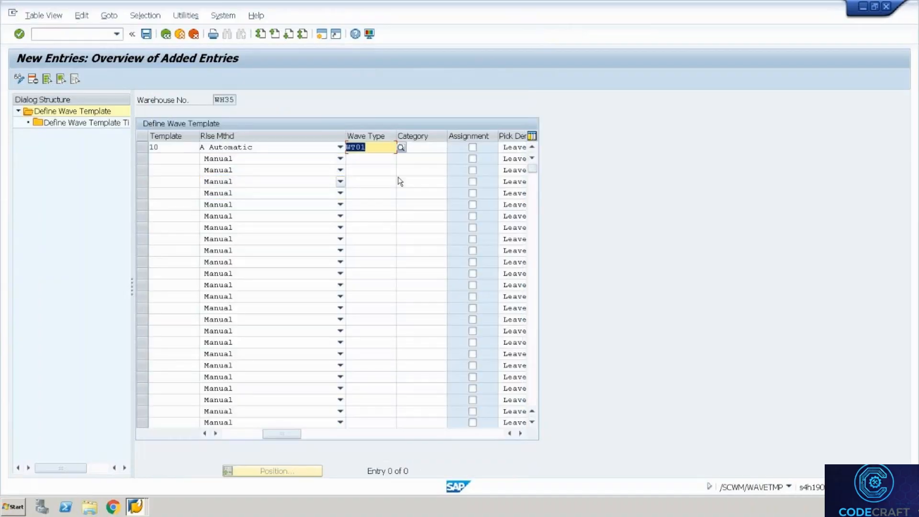
click(421, 148)
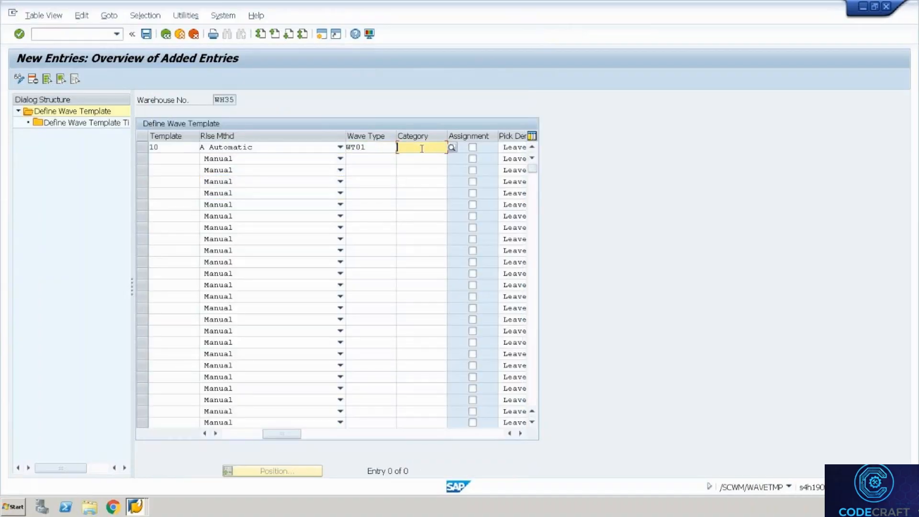
click(452, 145)
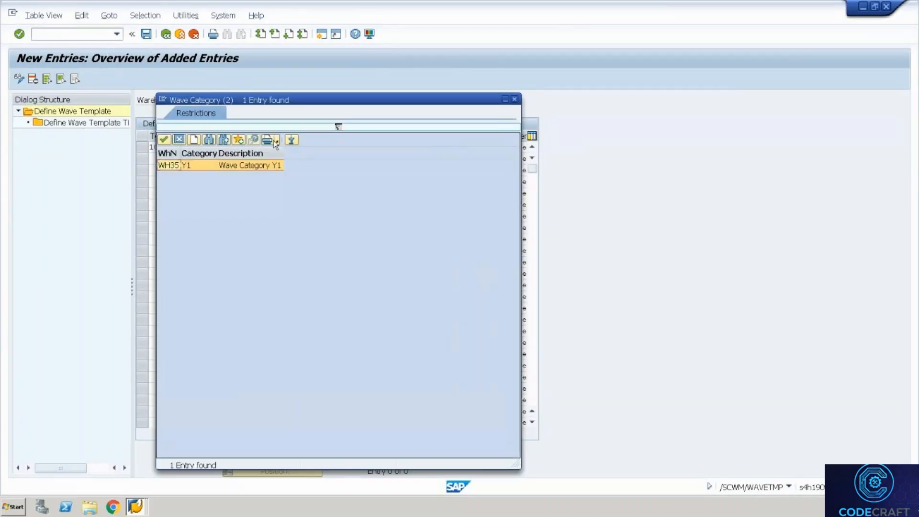
double_click(239, 165)
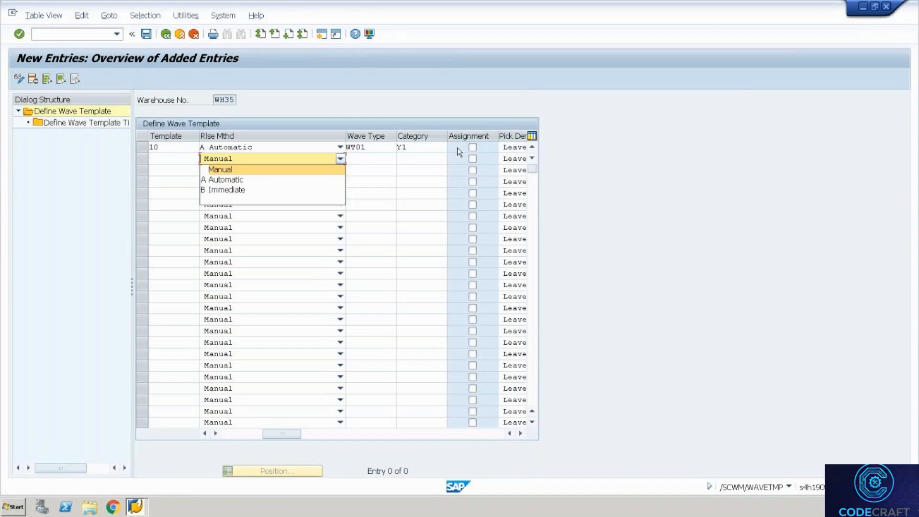
click(417, 148)
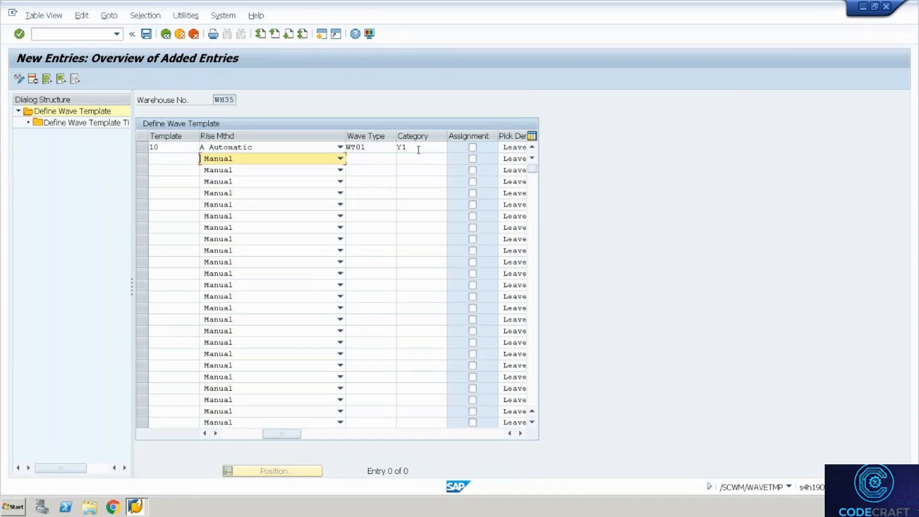
click(419, 149)
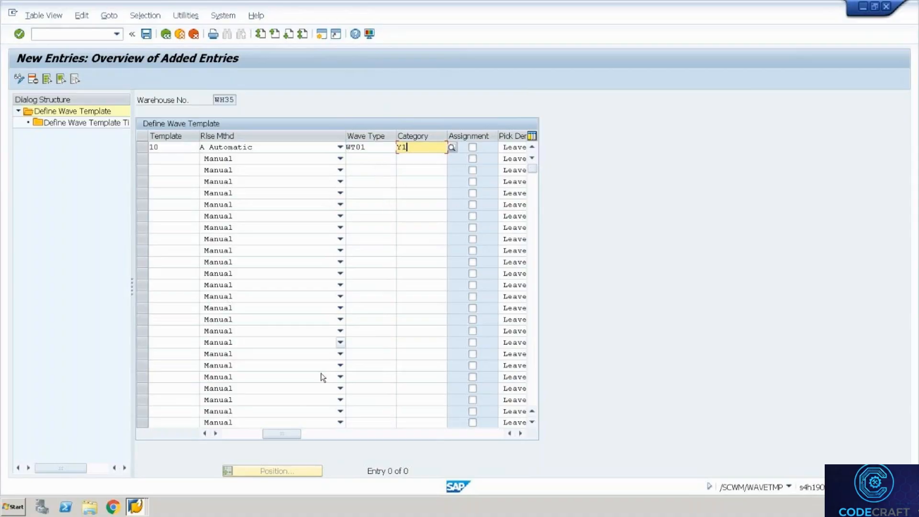
- Review the retry field and the pick denial options for wave template 10
drag(283, 434, 331, 410)
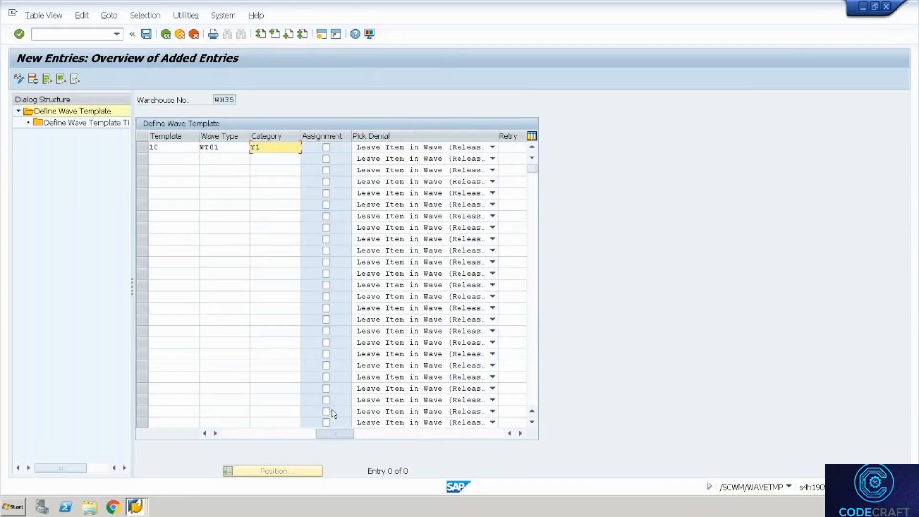
click(514, 146)
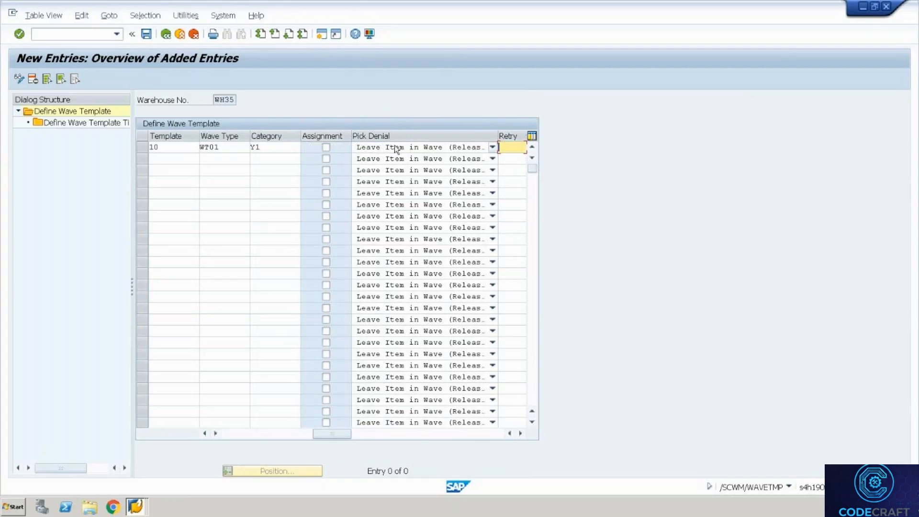
click(394, 149)
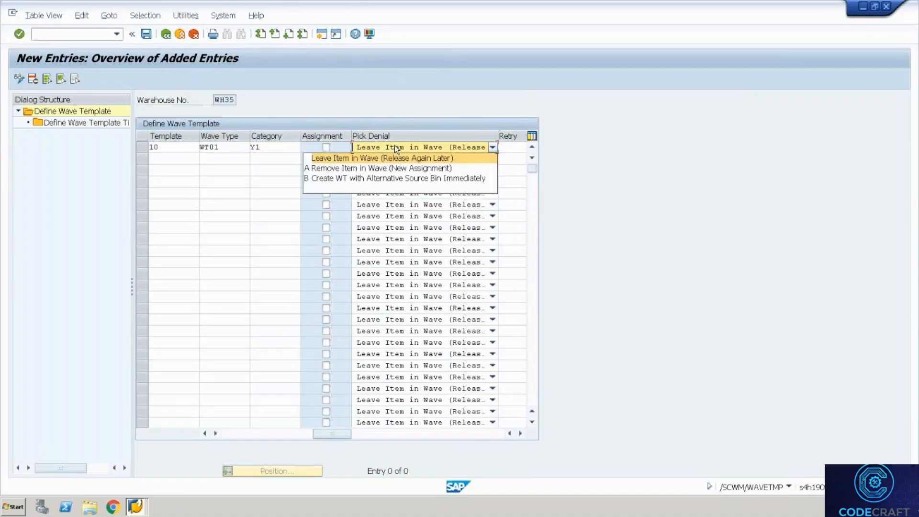
- Switch to the warehouse datasheet, extend cell D102 to "Create task automatically (Wave Release)" and return to the SAP session
click(863, 7)
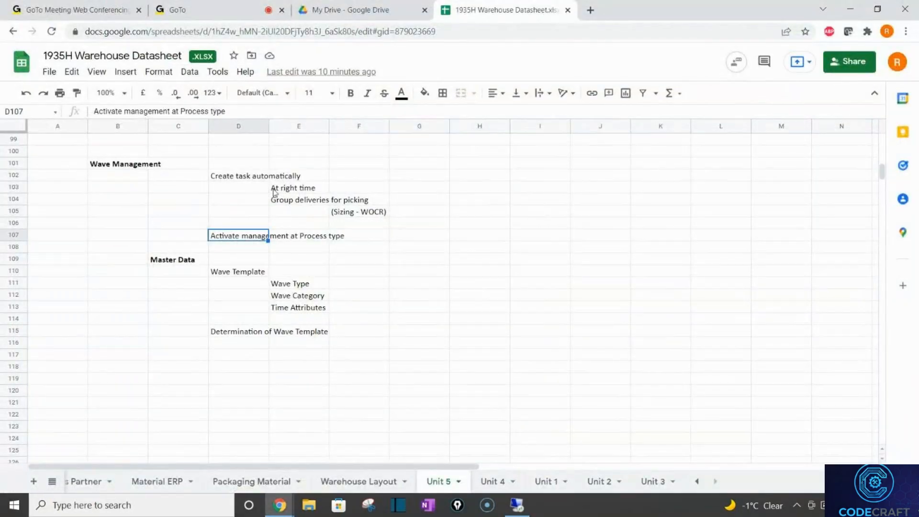
click(297, 201)
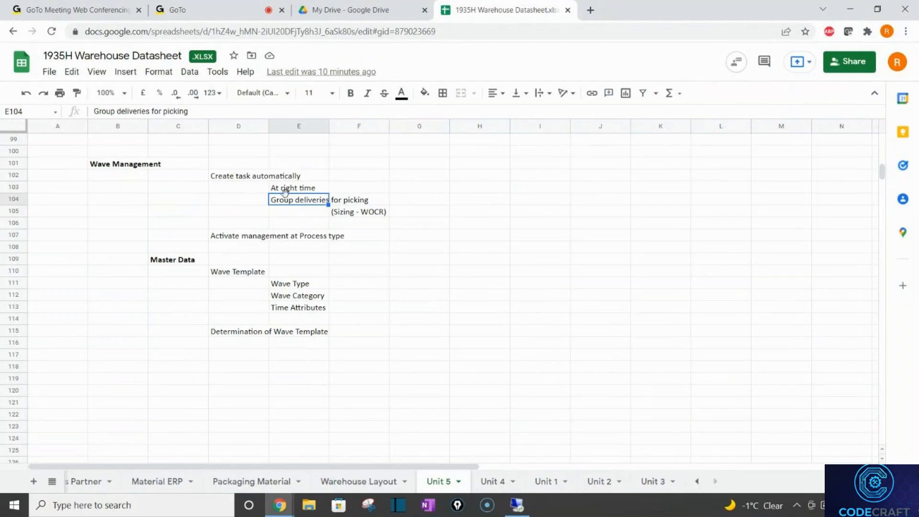
click(221, 179)
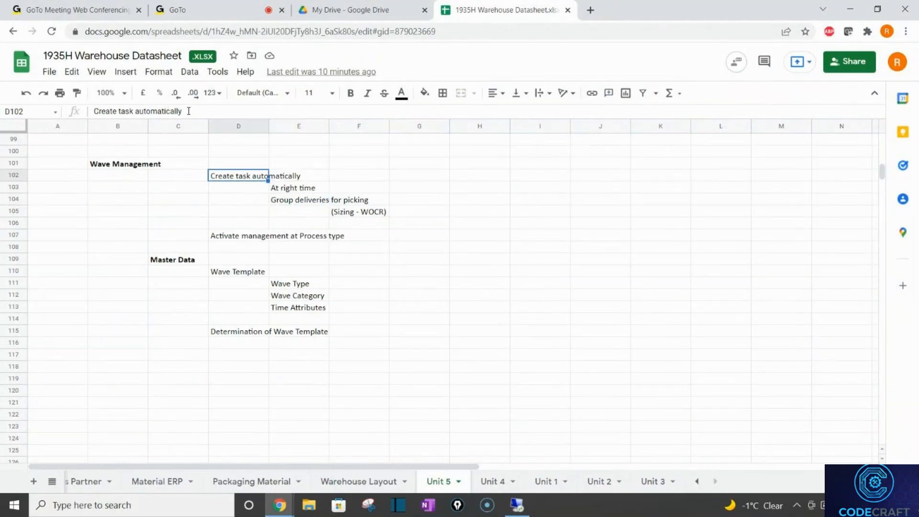
text((Wave T)
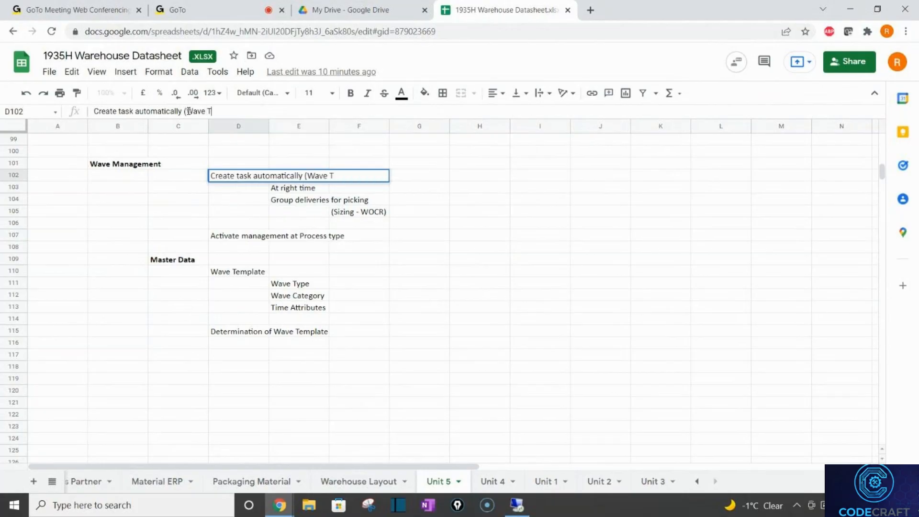
text(elease))
key(Return)
key(alt+Tab)
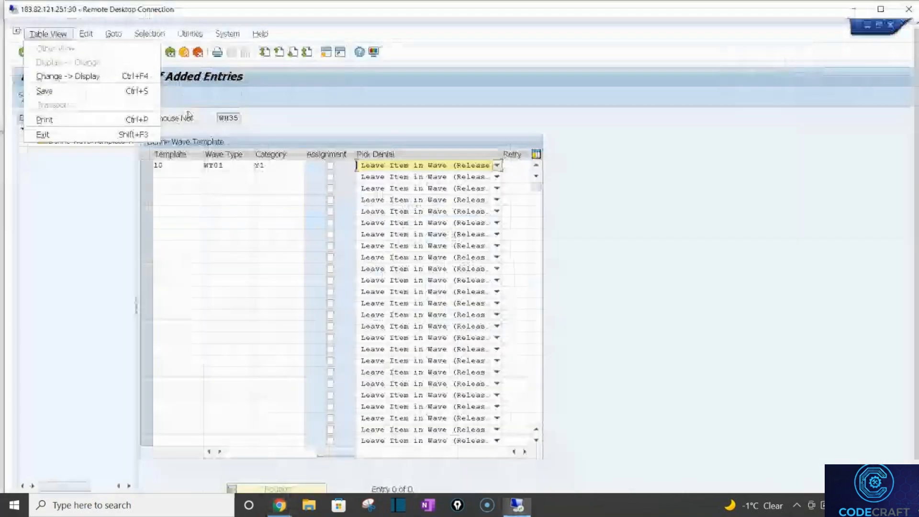
double_click(309, 16)
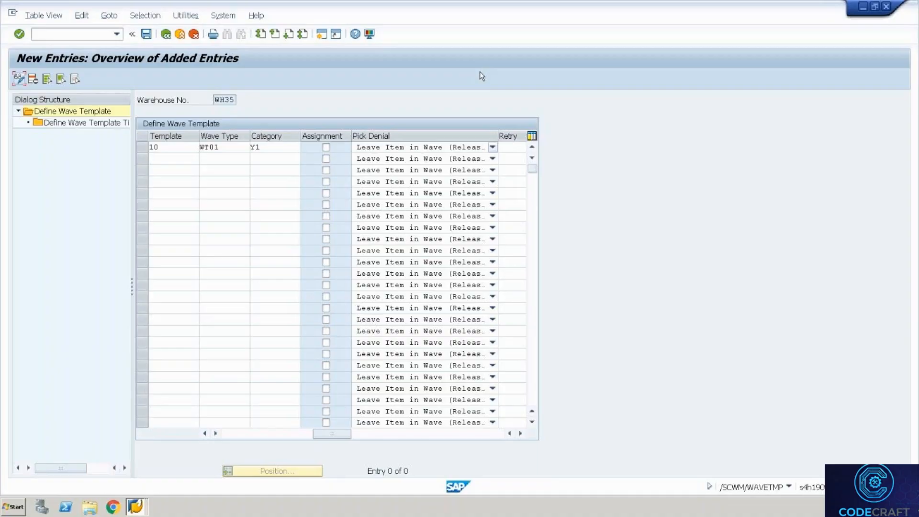
- Compare the available pick denial choices for wave template 10 without selecting a different one
click(370, 150)
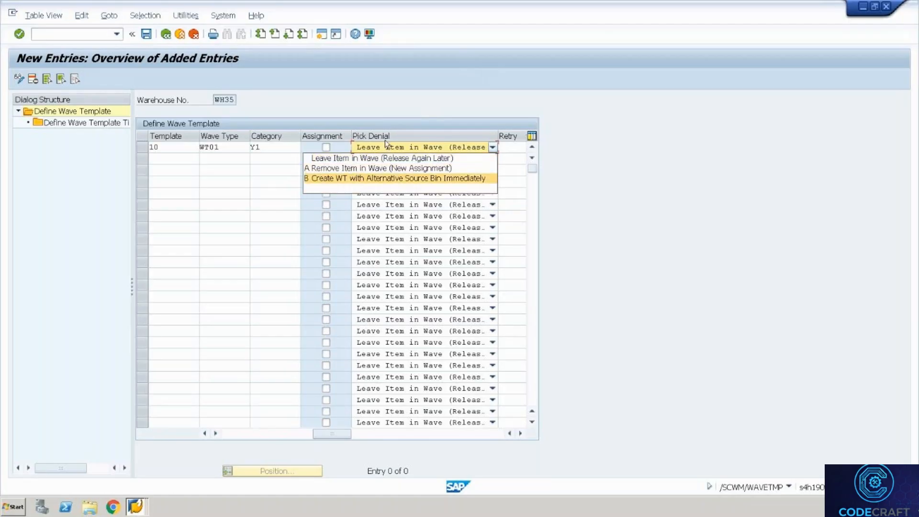
click(393, 92)
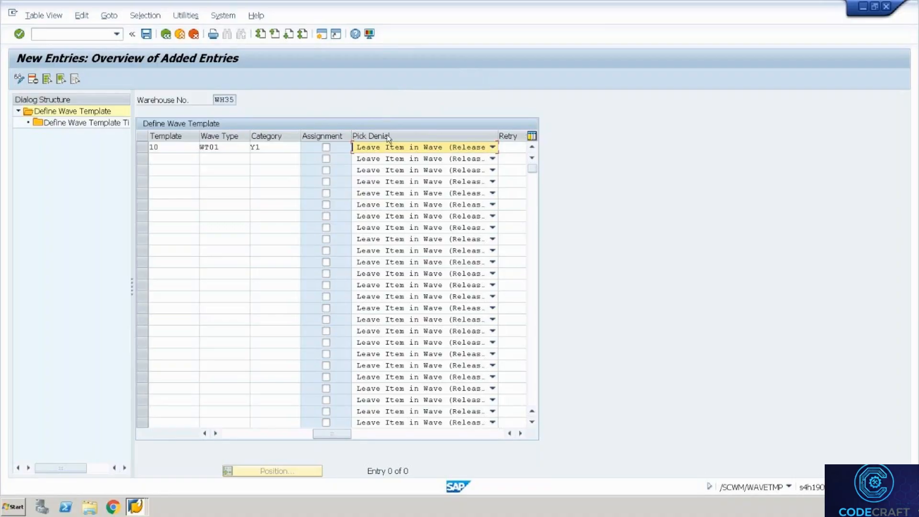
click(387, 146)
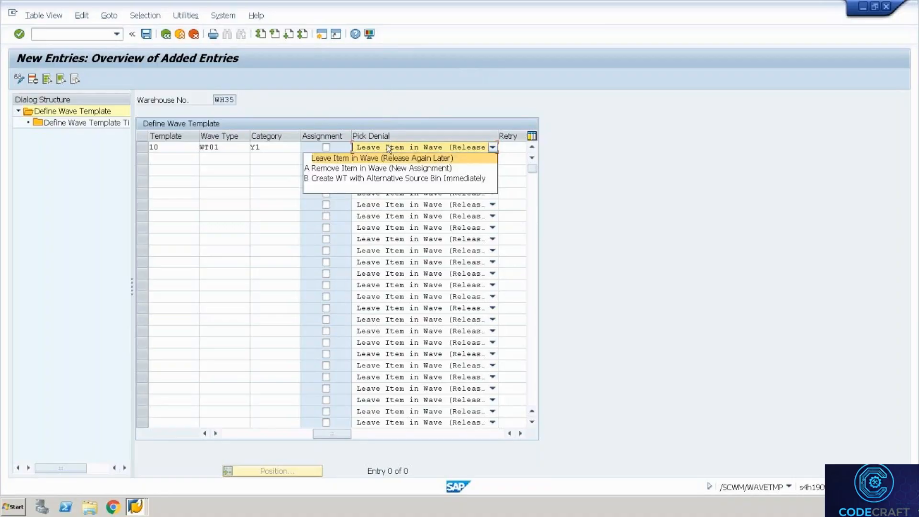
click(397, 106)
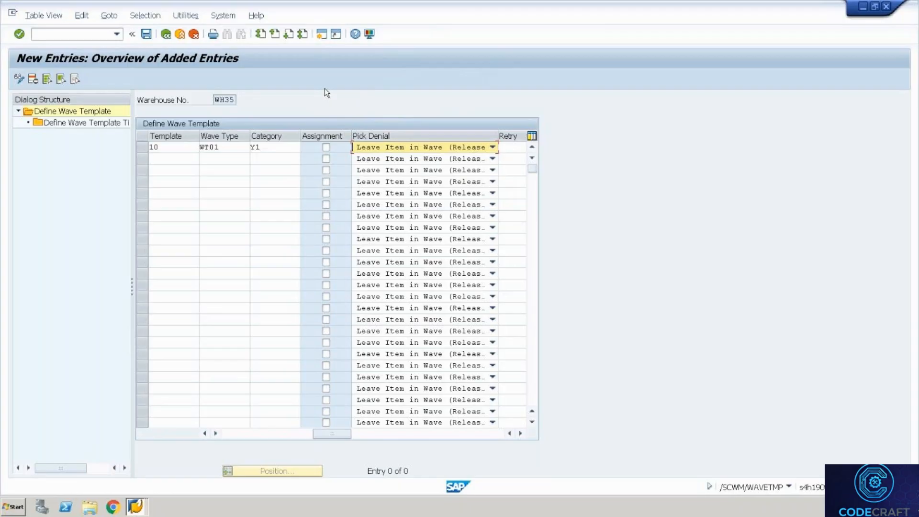
- Confirm the wave template 10 entry and open its time attributes
click(249, 434)
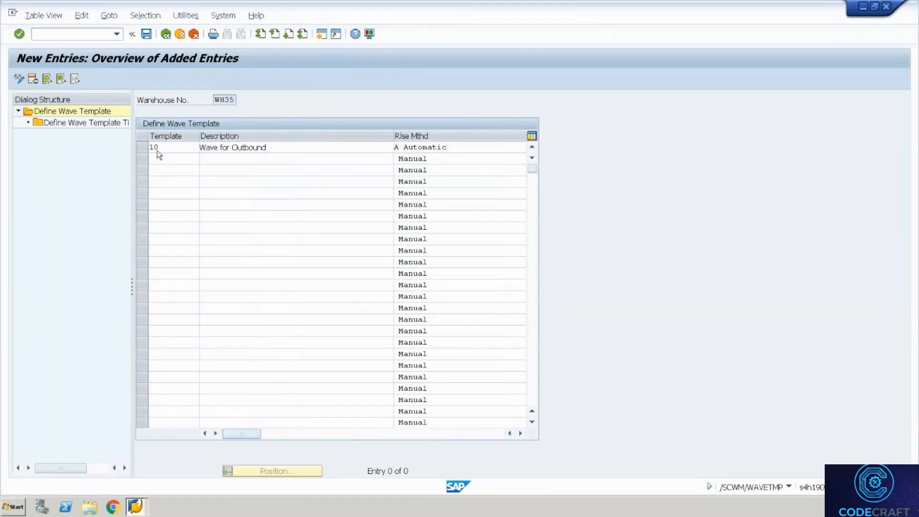
key(Return)
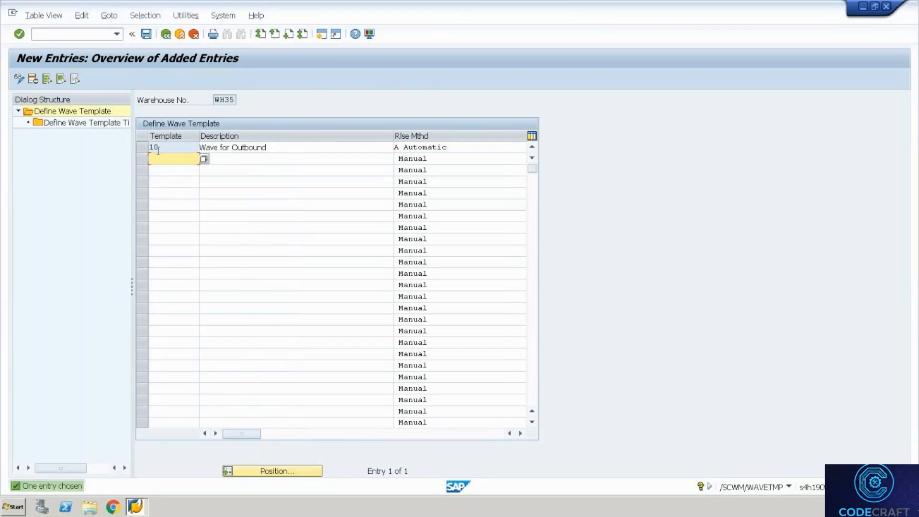
click(147, 149)
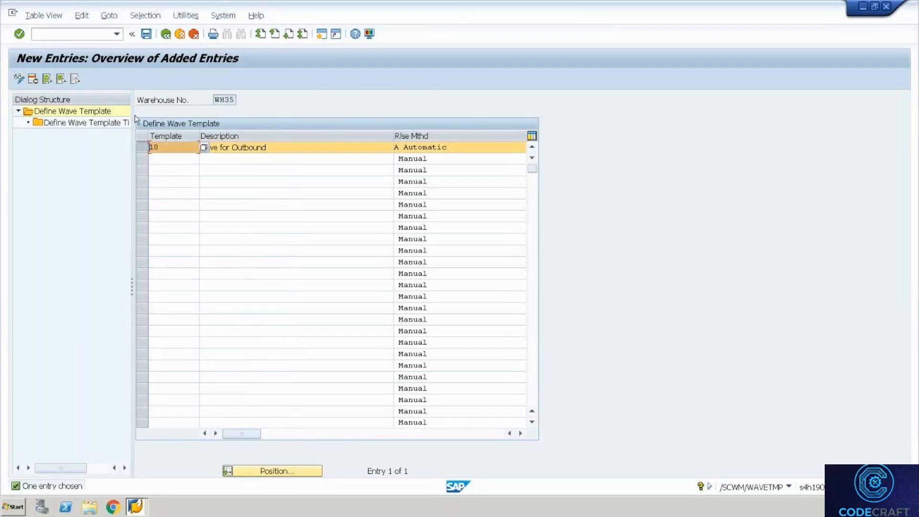
double_click(119, 123)
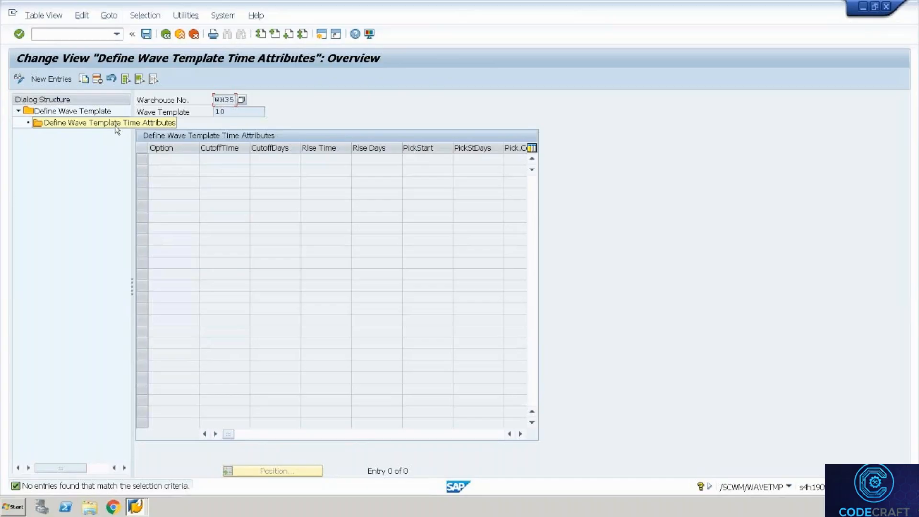
- Add new time attribute entries with options 1, 2, 3 and 4 for wave template 10
click(43, 80)
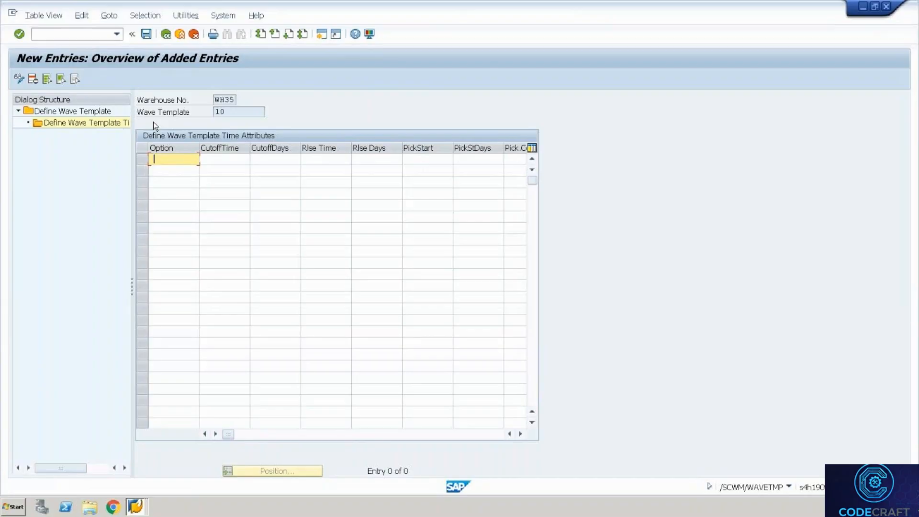
text(1)
key(Down)
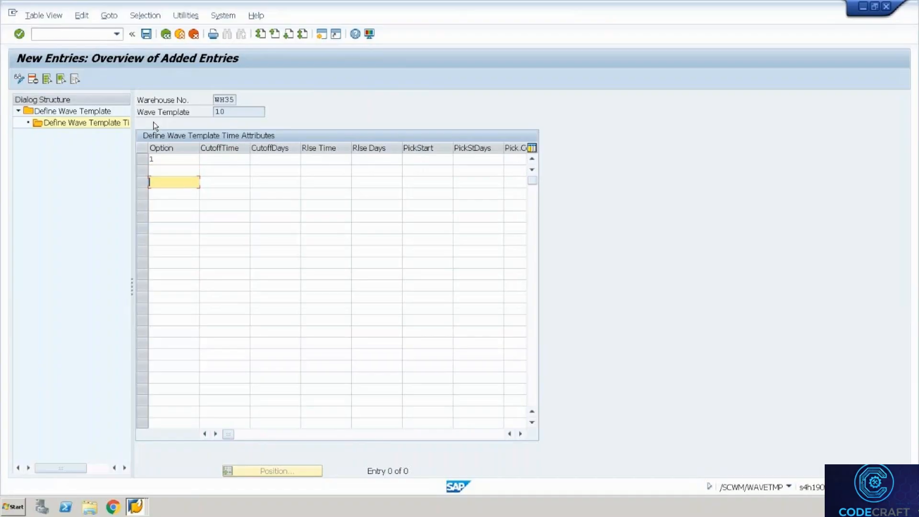
text(2)
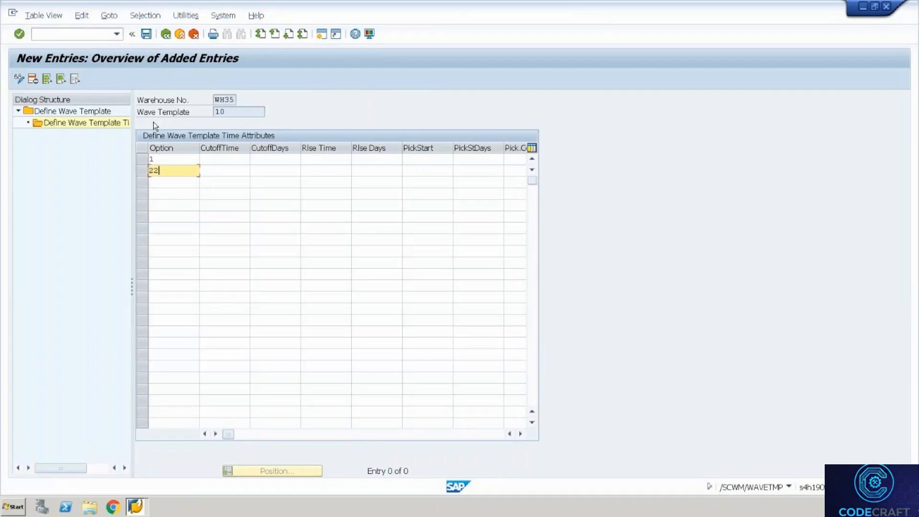
key(Down)
text(3)
key(Down)
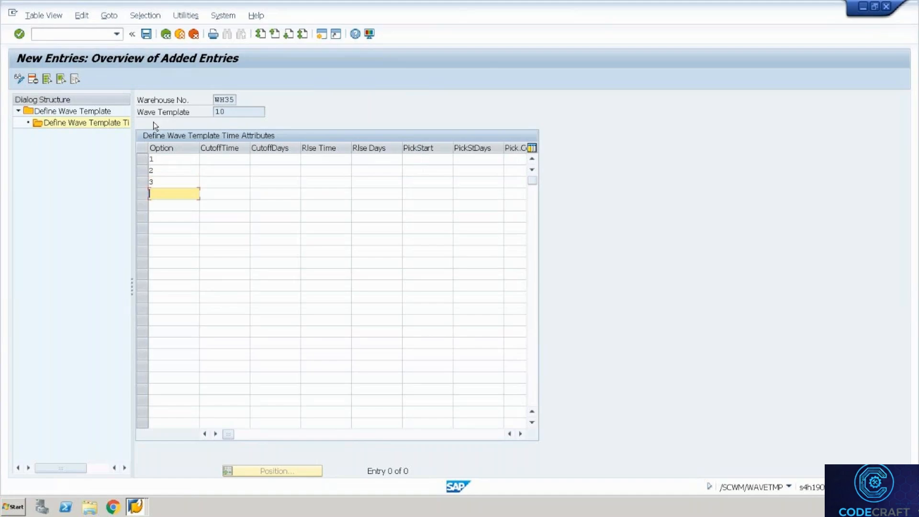
text(4)
key(Tab)
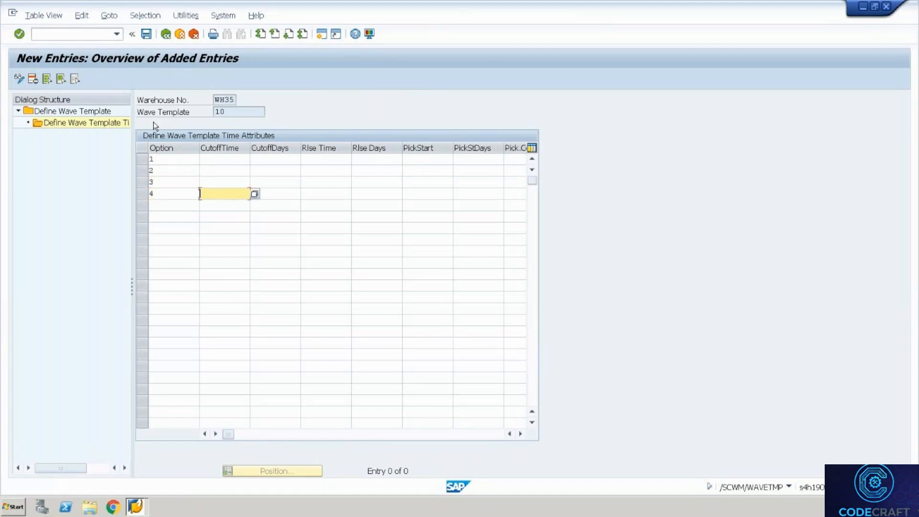
click(282, 169)
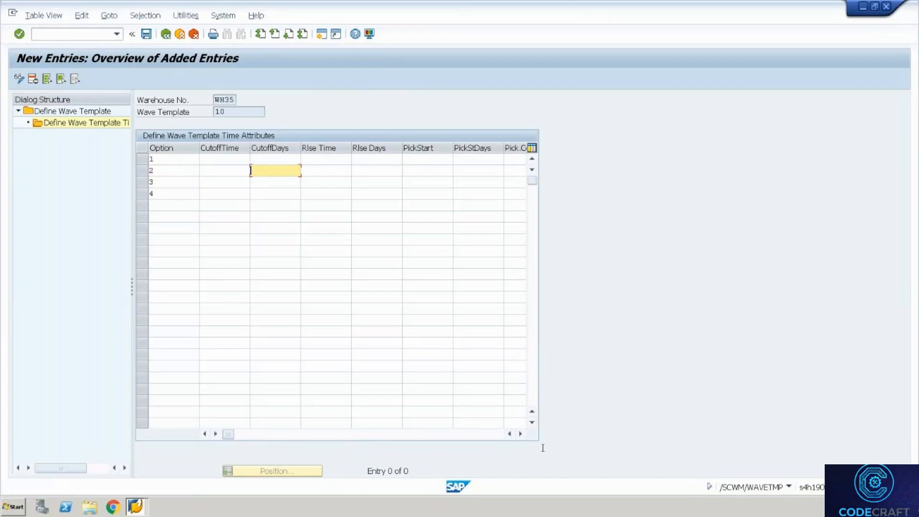
click(520, 434)
click(520, 434)
click(520, 434)
click(521, 434)
- Open transaction /SCWM/WAVETMP in a new session for warehouse WH34
click(60, 36)
text(/o)
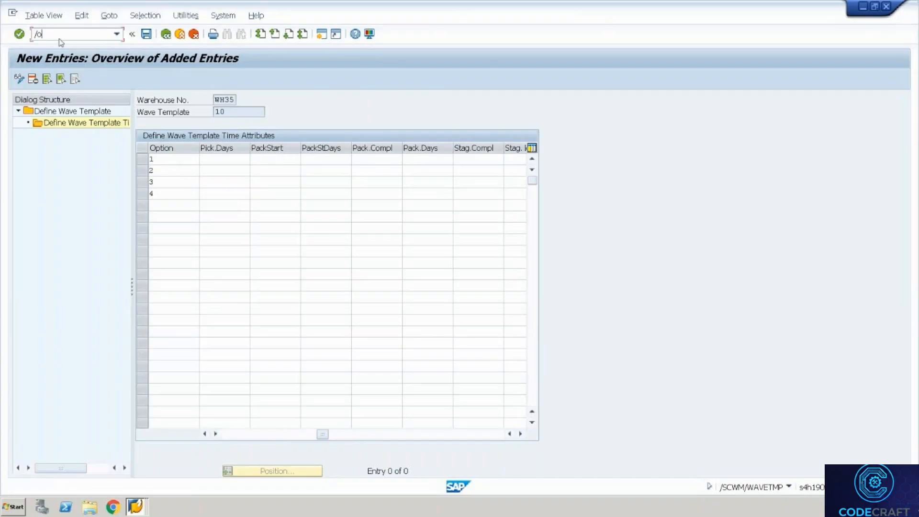
text(/scwm/ea)
key(BackSpace)
key(BackSpace)
text(wavetmp)
key(Return)
text(WH3)
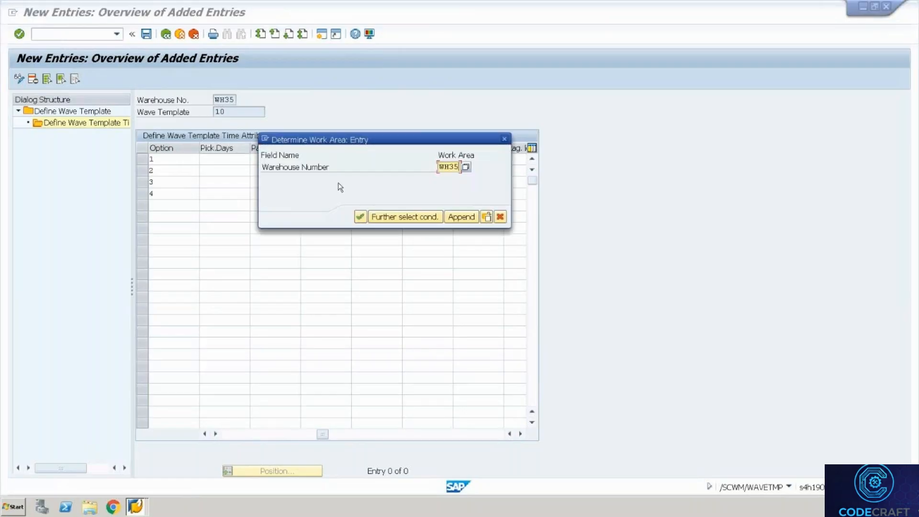
text(5)
key(Return)
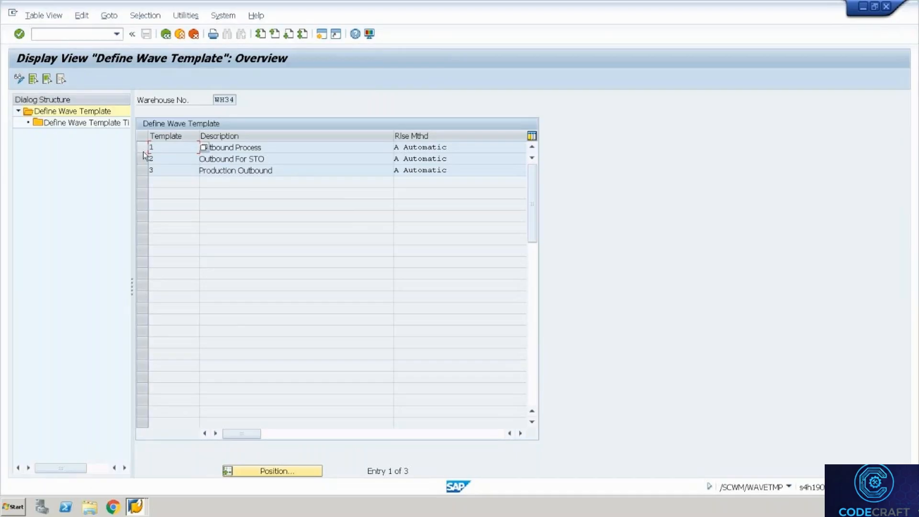
- Display the time attributes of wave template 1 in WH34 and copy the rows for options 1 to 3
click(143, 150)
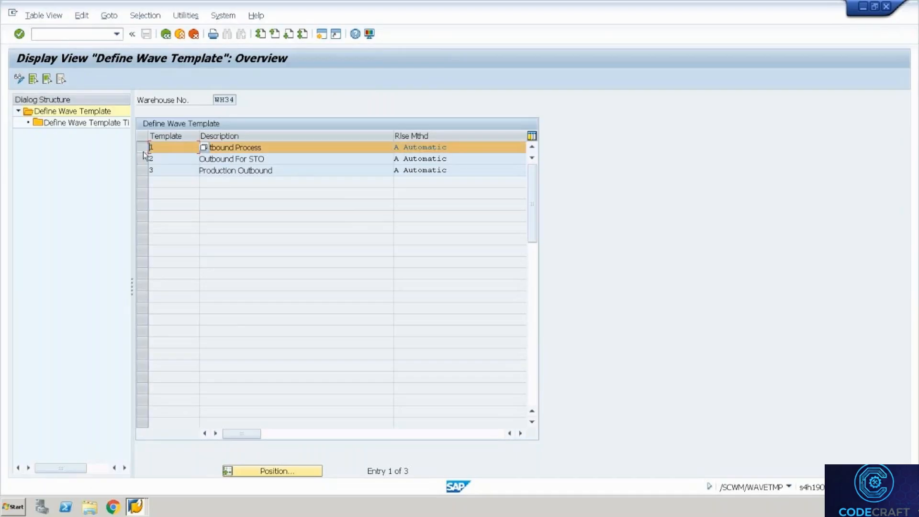
double_click(78, 123)
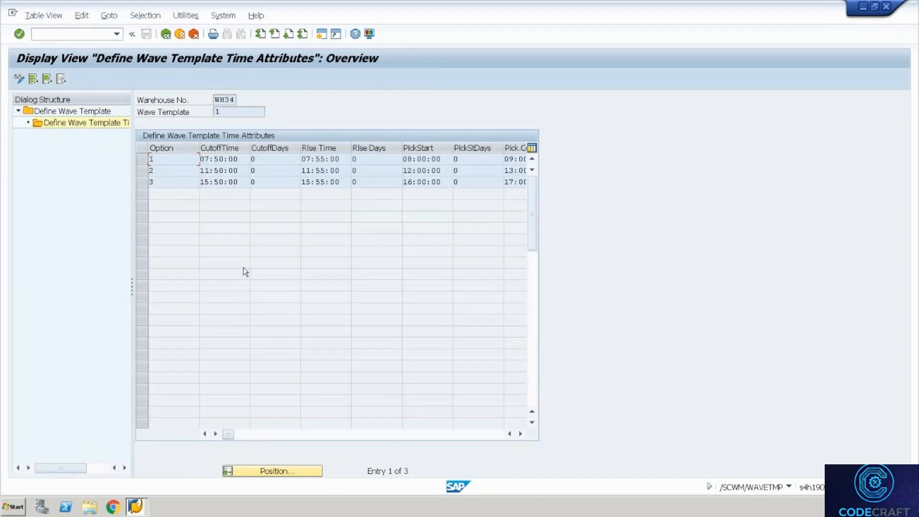
drag(150, 155, 636, 197)
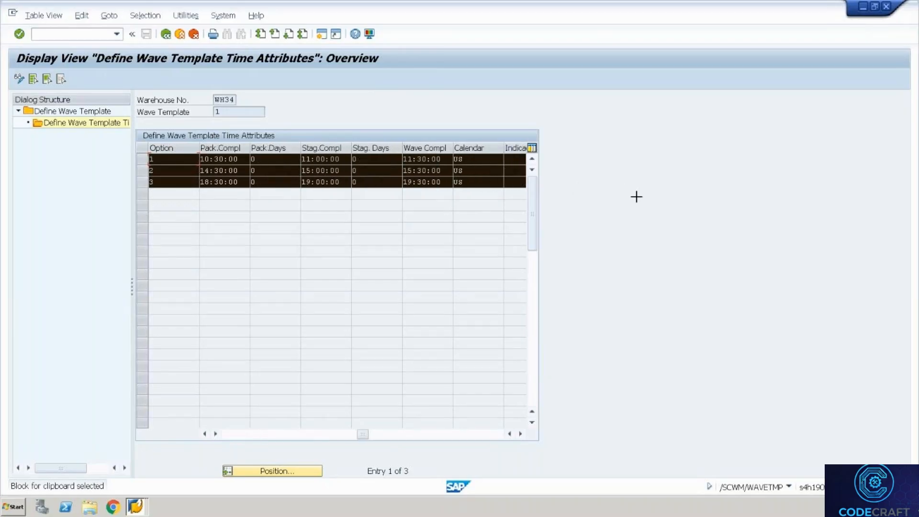
key(ctrl+c)
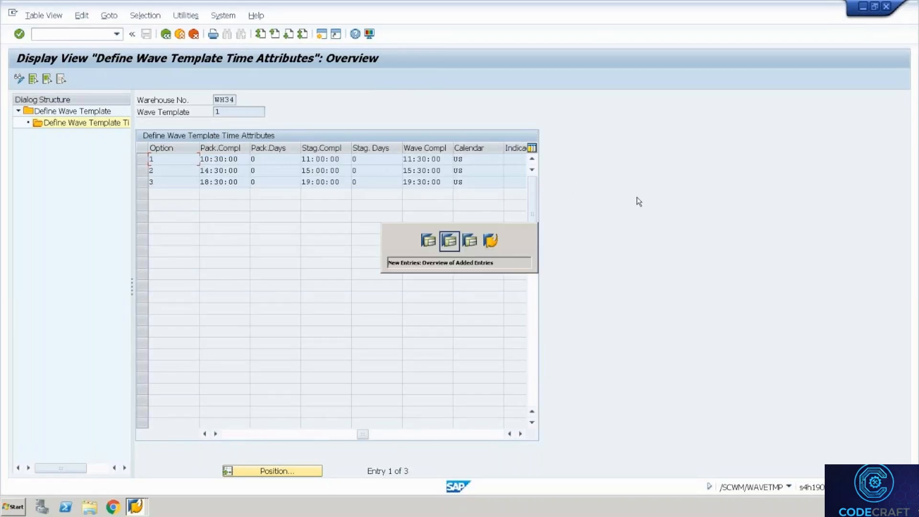
- Try to paste the copied WH34 time attribute rows into the new entries of wave template 10 in WH35
key(F5)
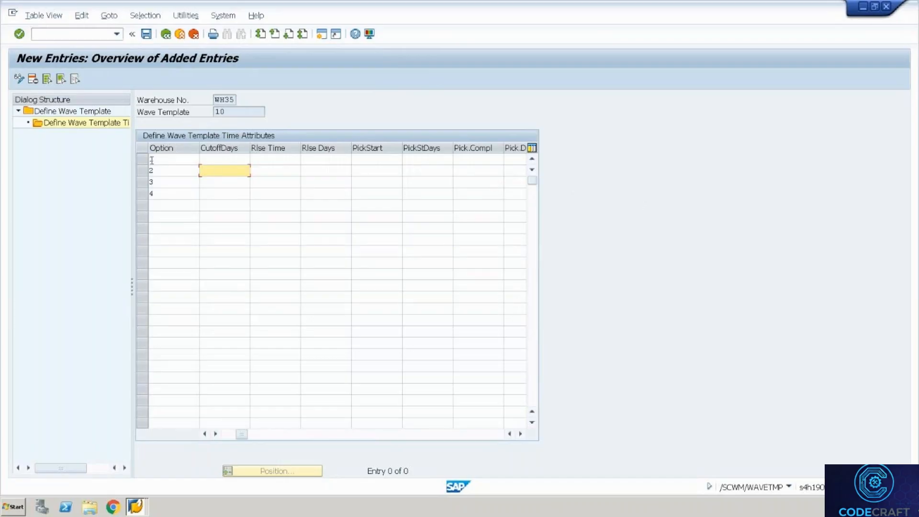
click(151, 160)
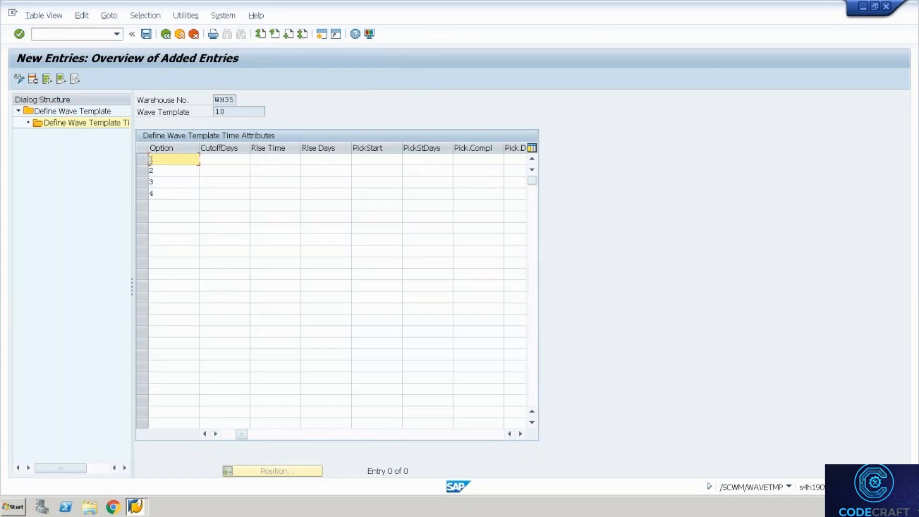
key(ctrl+v)
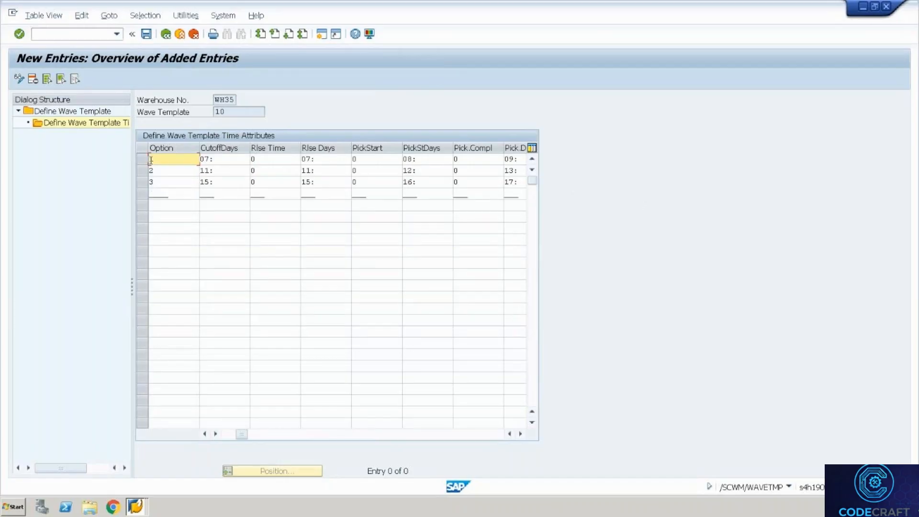
click(173, 192)
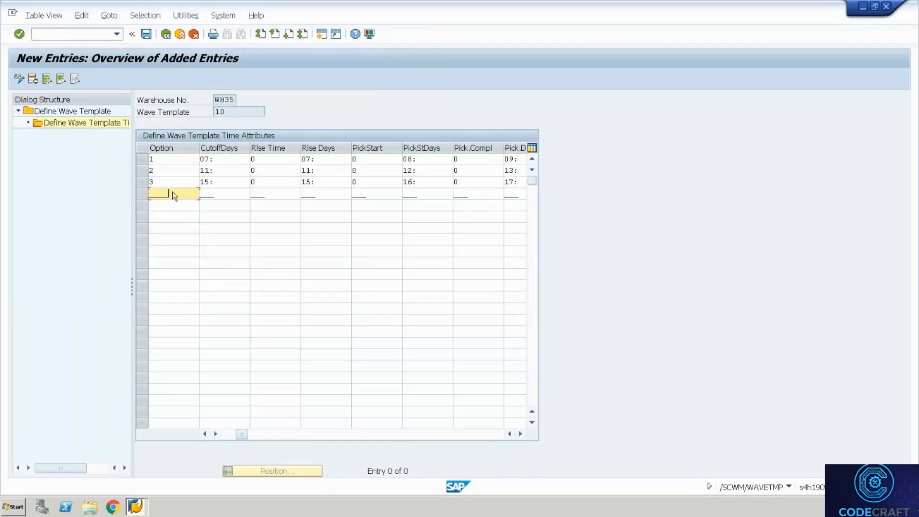
key(Return)
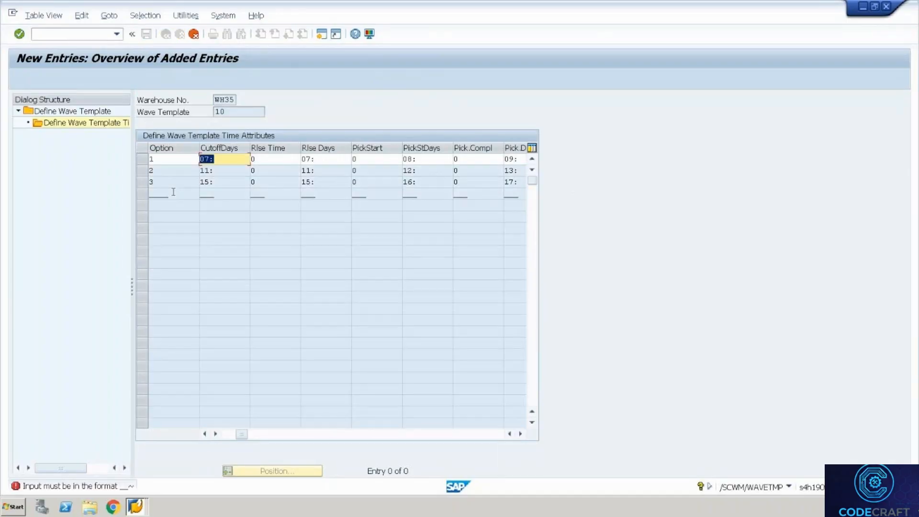
click(218, 166)
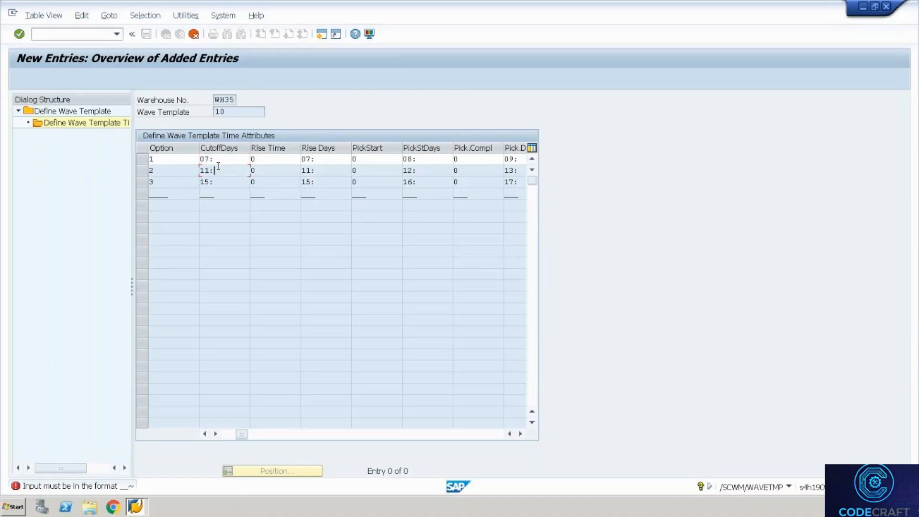
key(Up)
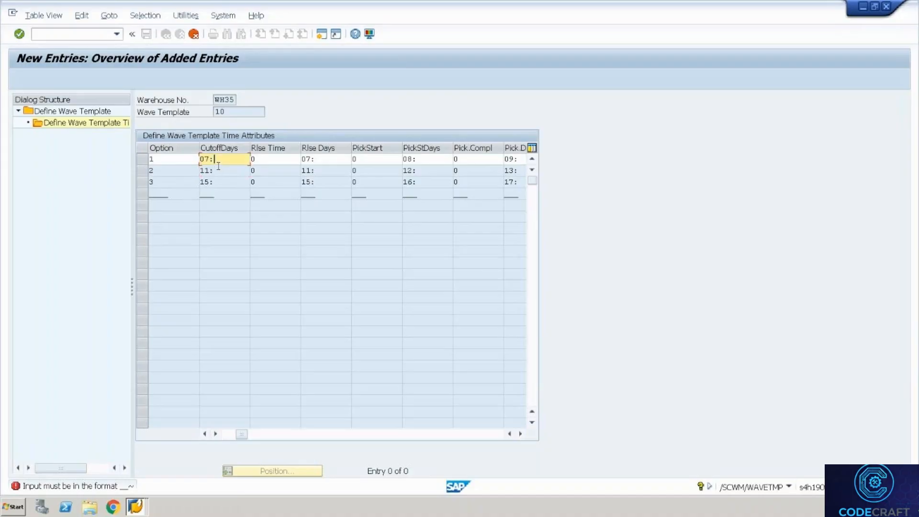
key(Return)
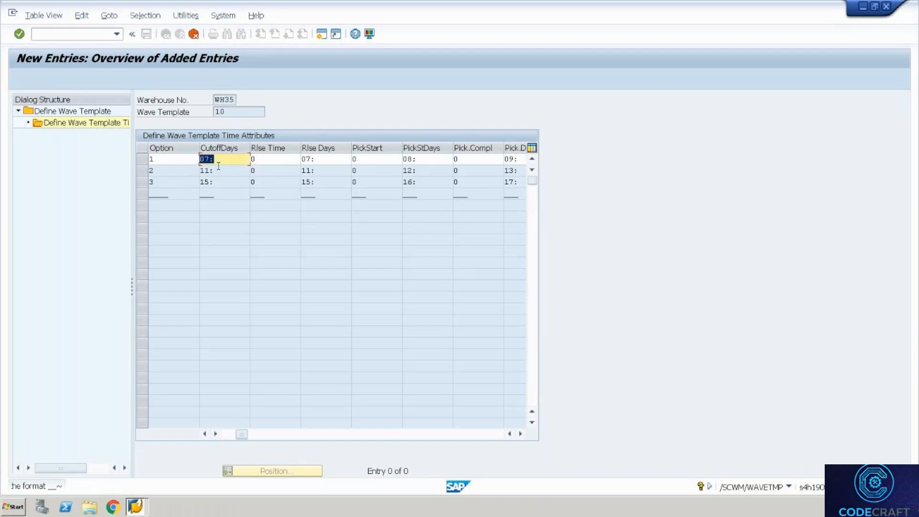
- Cancel editing and discard the pasted time attribute rows of wave template 10
key(Escape)
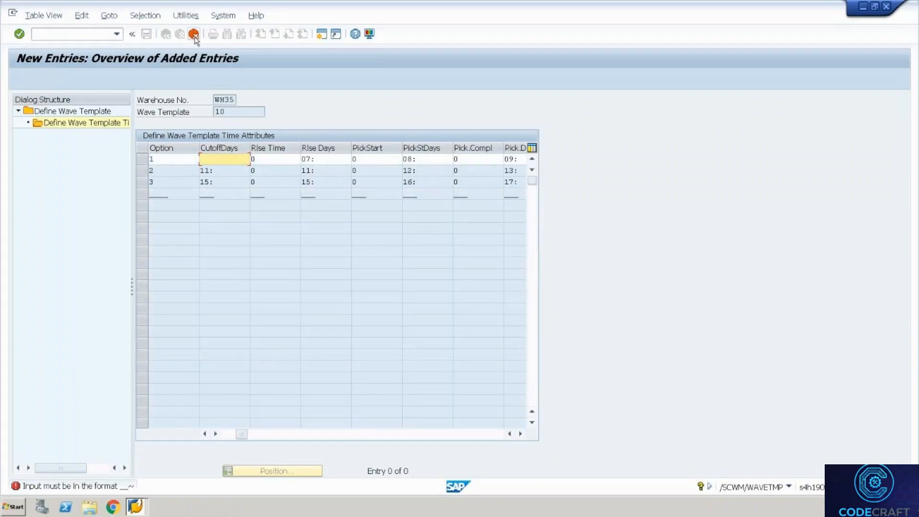
click(193, 34)
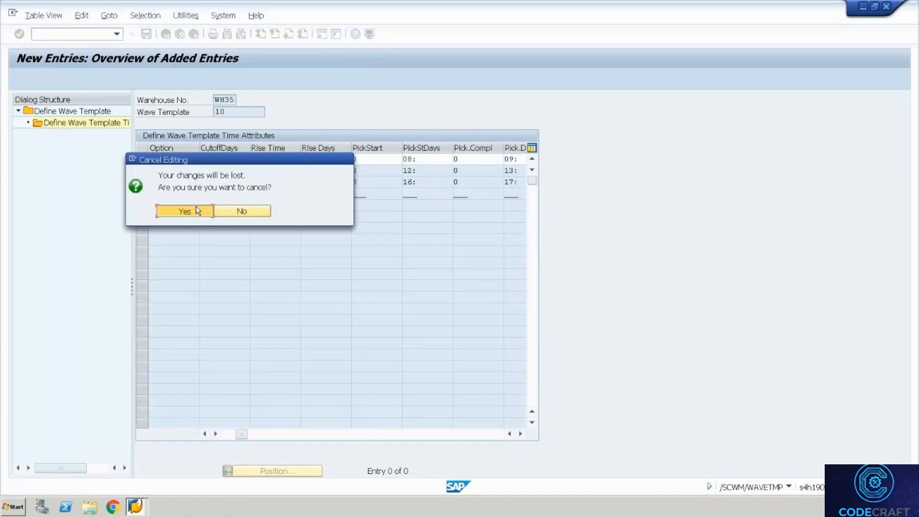
click(197, 211)
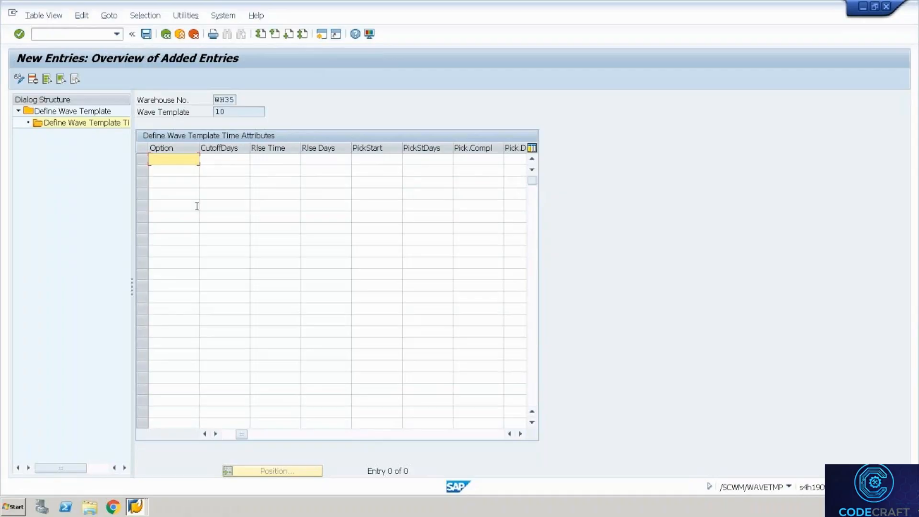
- Enter options 1, 2, 3 and 4 as new time attribute rows for wave template 10 in WH35
key(alt+Tab)
click(180, 34)
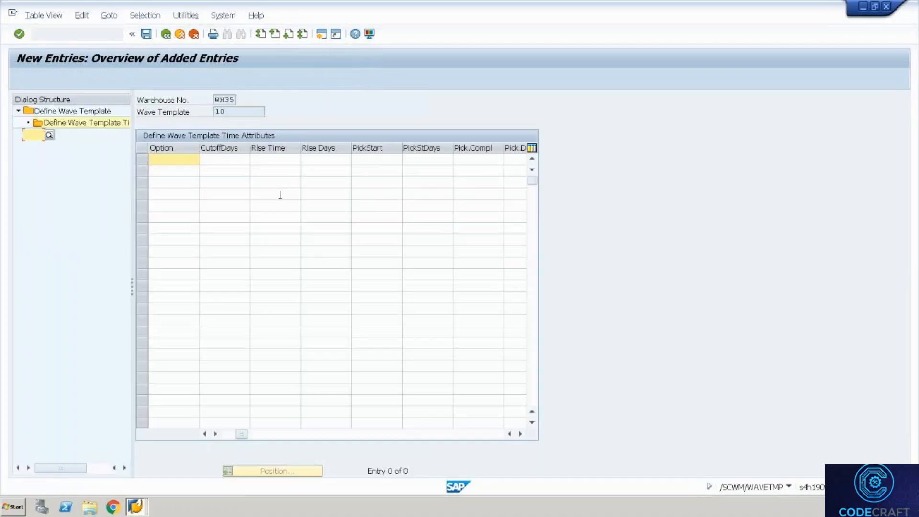
key(alt+Tab)
key(alt+Tab)
text(1)
key(Down)
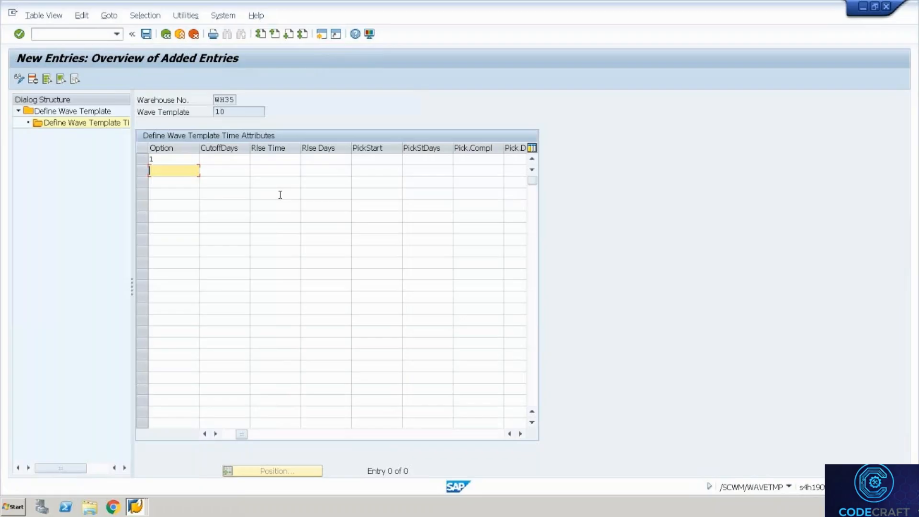
text(2)
key(Down)
text(3)
key(Down)
text(4)
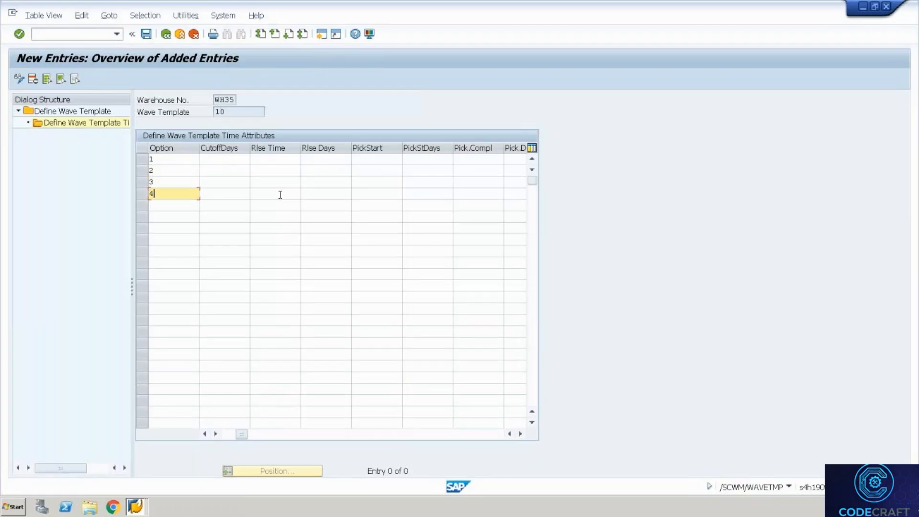
- Set the wave completion time to 11:00:00 for option 1 and 15:00:00 for option 2
key(Tab)
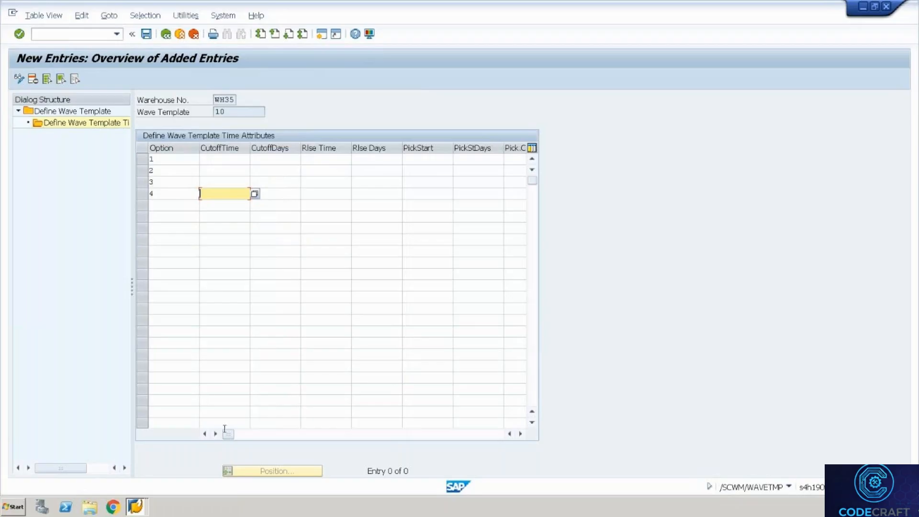
click(310, 435)
click(406, 436)
drag(407, 435, 380, 427)
click(394, 433)
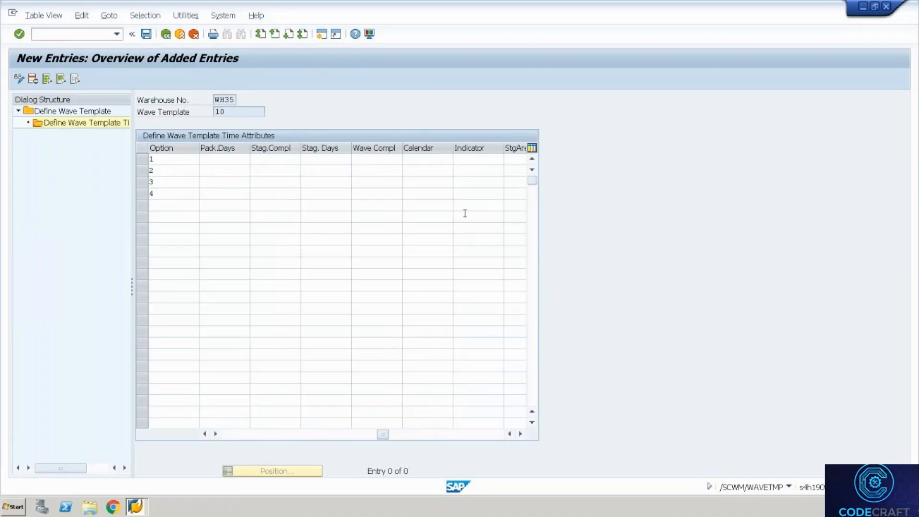
click(373, 158)
click(407, 161)
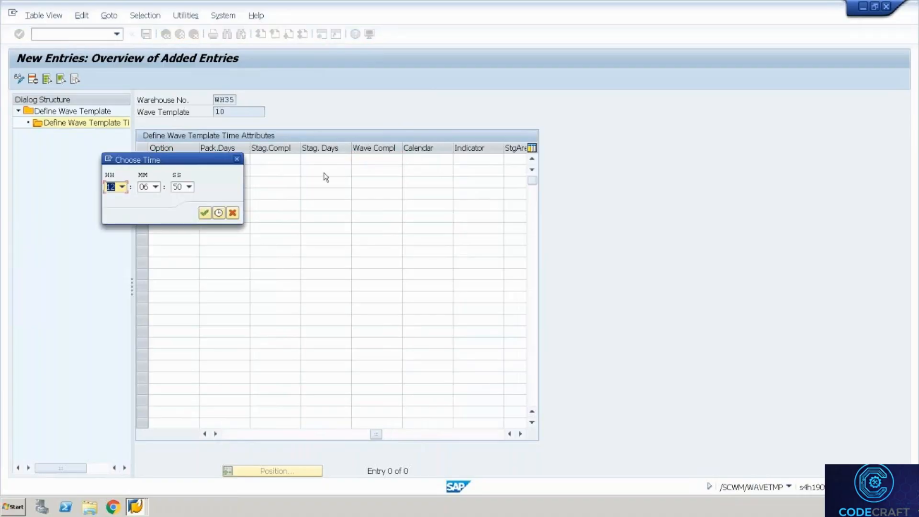
click(233, 213)
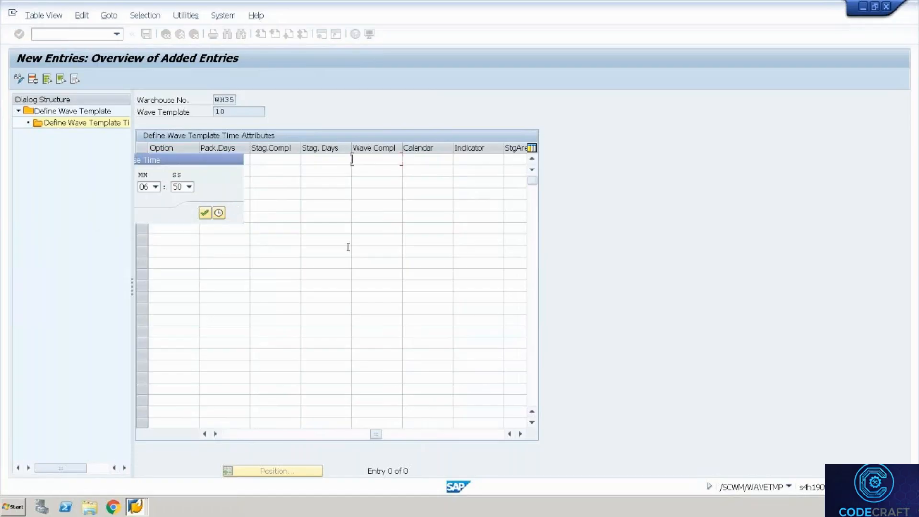
text(1)
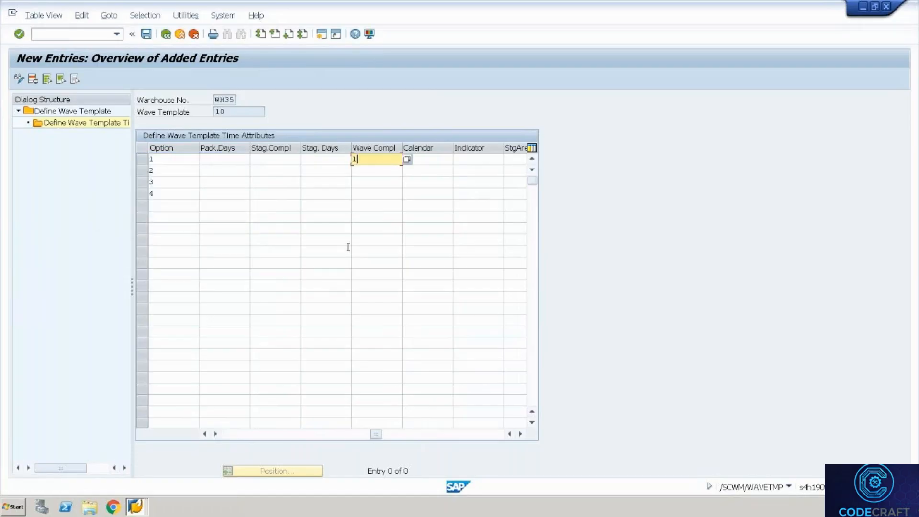
text(1:00:00)
click(375, 171)
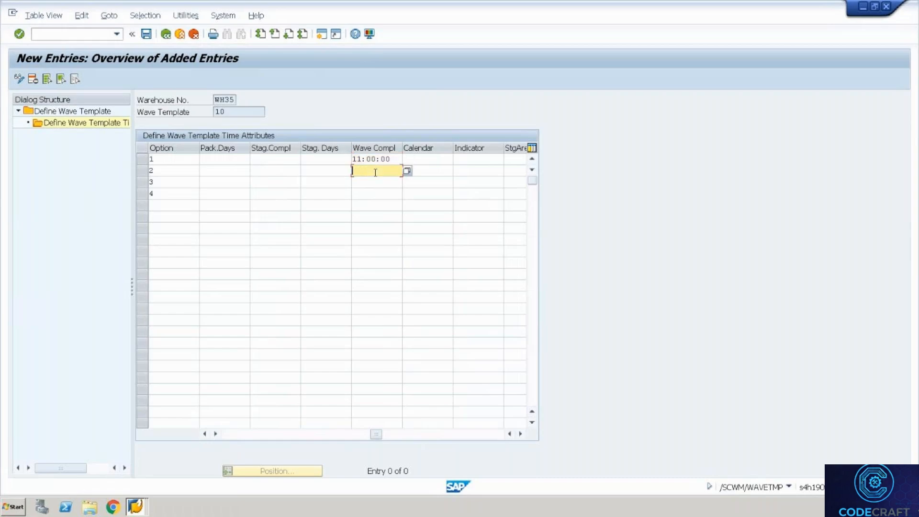
text(15:00:00)
- Change option 1's wave completion time to 12:00:00, and set 18:00:00 for option 3 and 21:00:00 for option 4
click(378, 182)
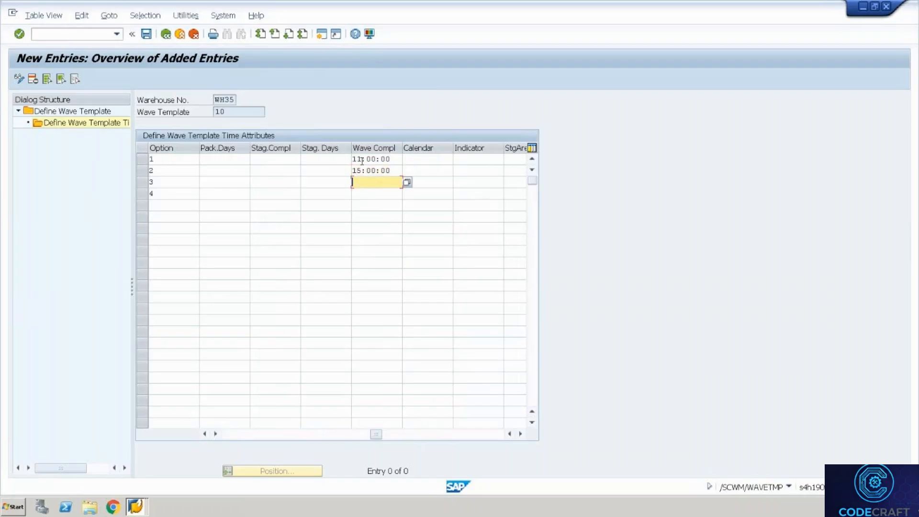
click(362, 161)
key(BackSpace)
text(2)
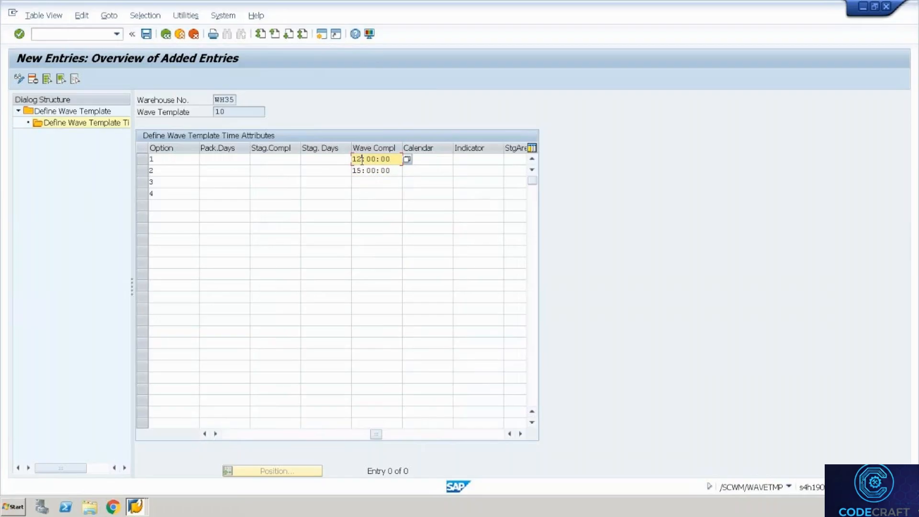
click(373, 182)
text(1)
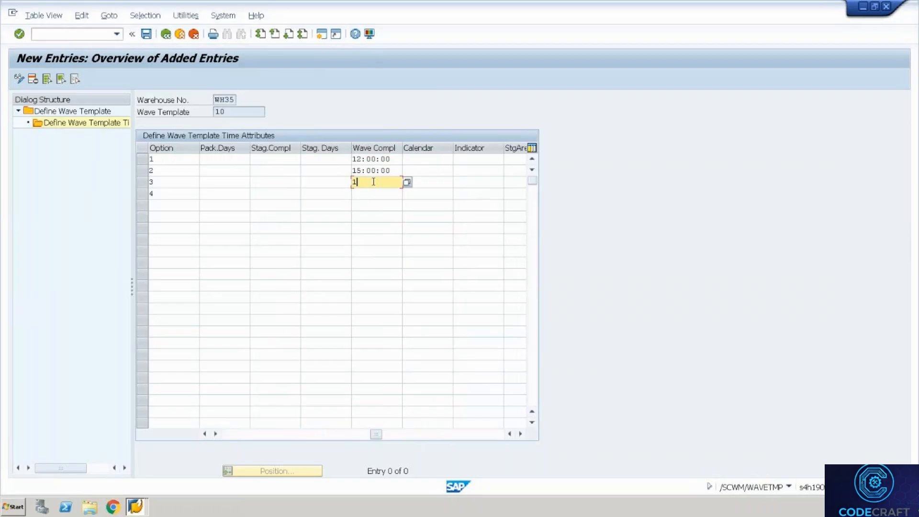
text(8:00:00)
click(381, 198)
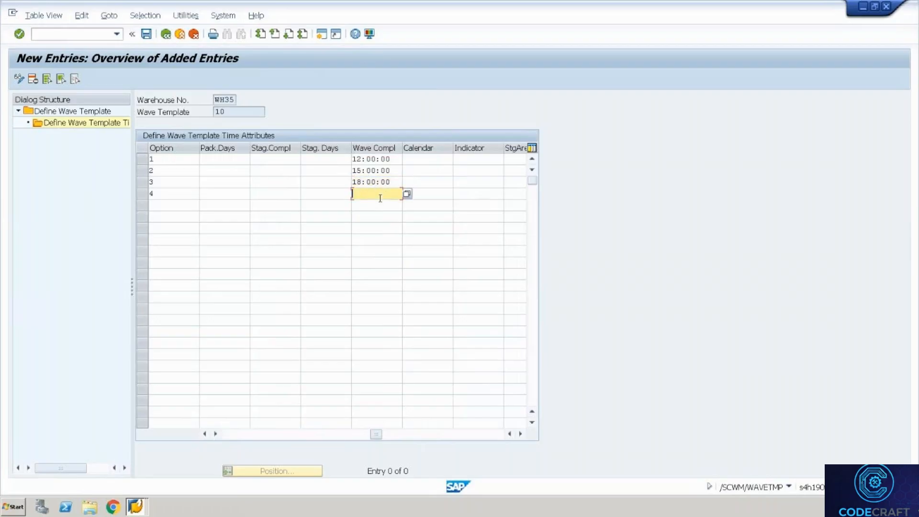
text(21:00:00)
- Set the release times of options 1 to 4 to 09:00:00, 12:00:00, 15:00:00 and 18:00:00
drag(375, 435, 193, 461)
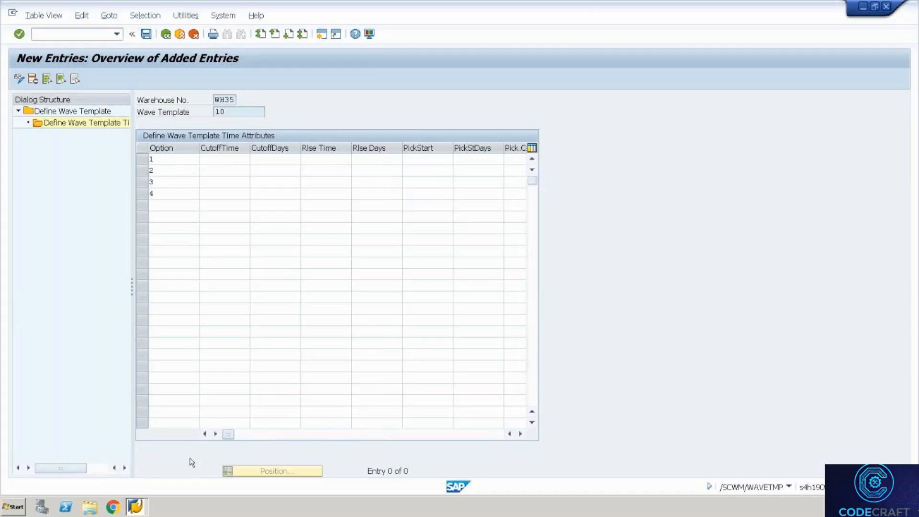
click(311, 163)
text(09:00)
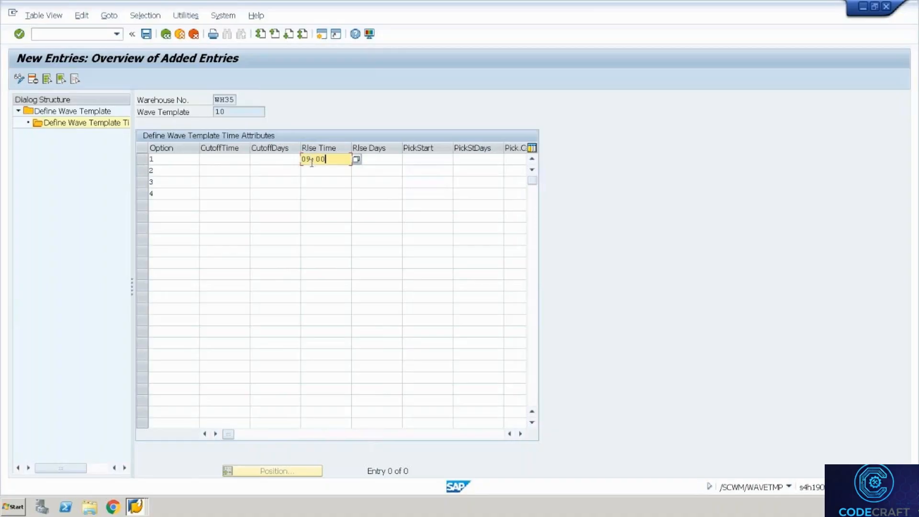
text(:00)
click(318, 171)
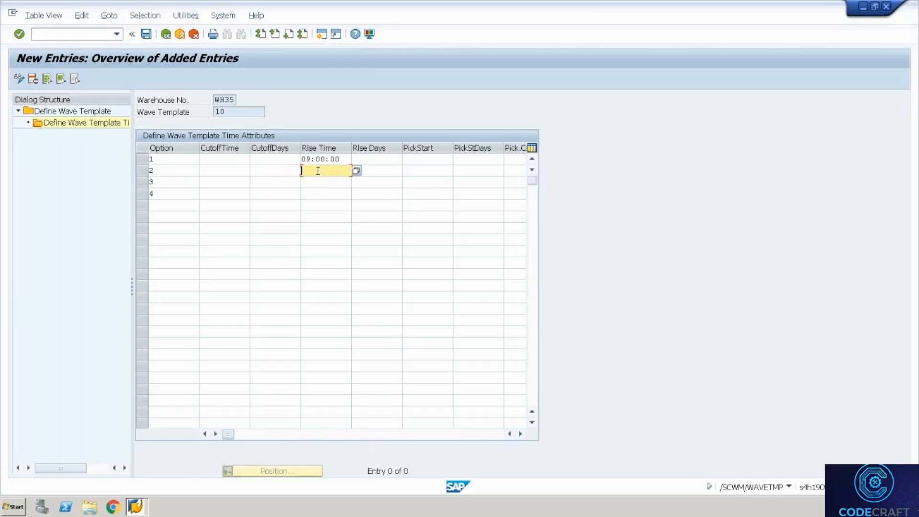
text(12:00:00)
click(320, 182)
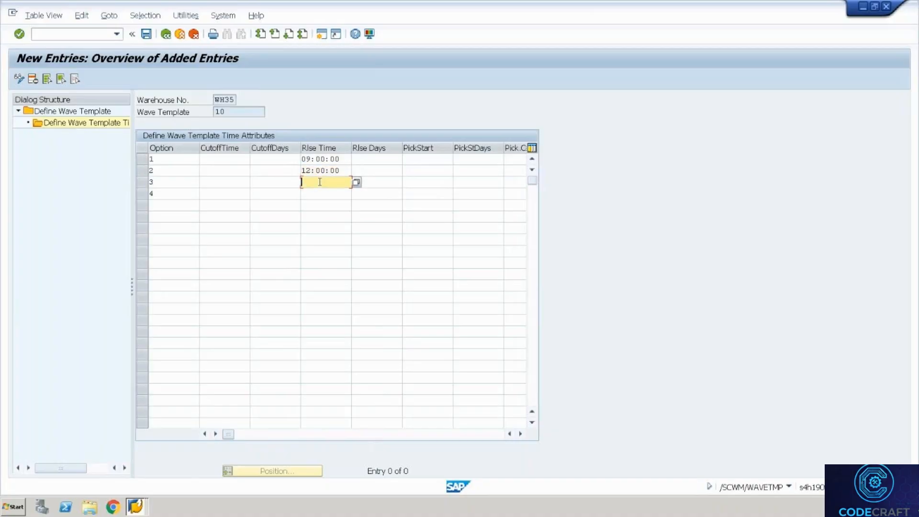
text(15:00:00)
click(321, 195)
text(18)
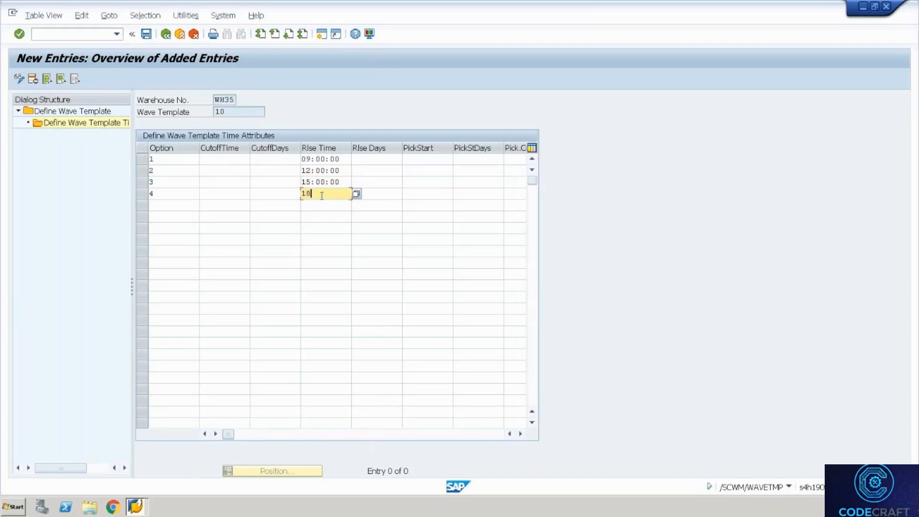
text(:00:00)
click(330, 158)
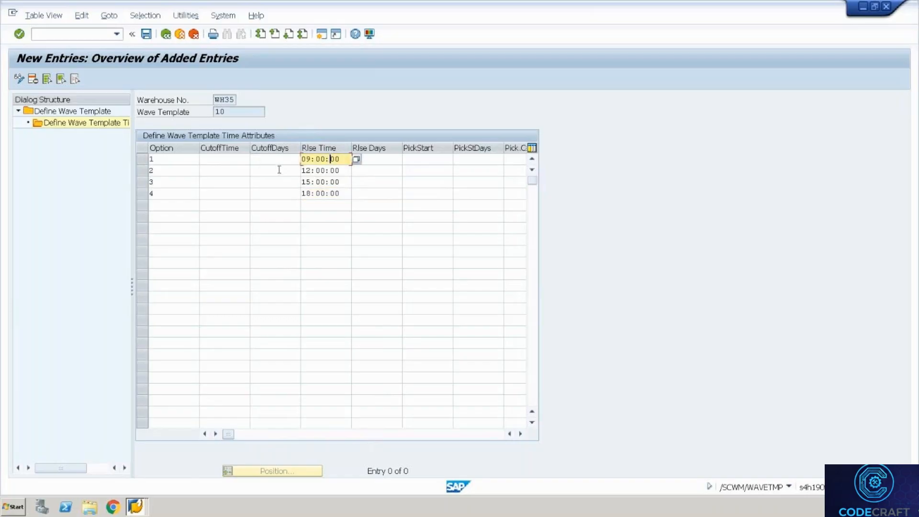
- Set the cutoff times of options 1 to 4 to 08:55:00, 11:55, 14:55 and 15:55
click(240, 159)
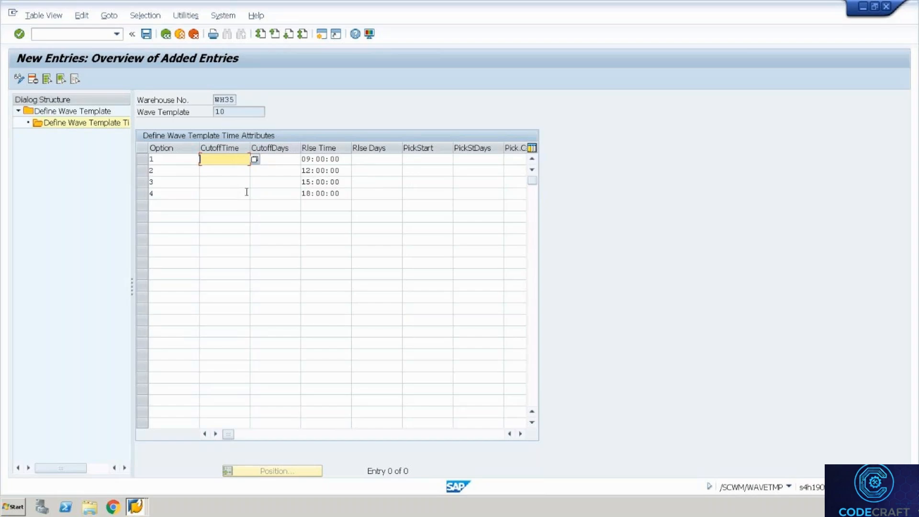
text(08:55:00)
click(239, 174)
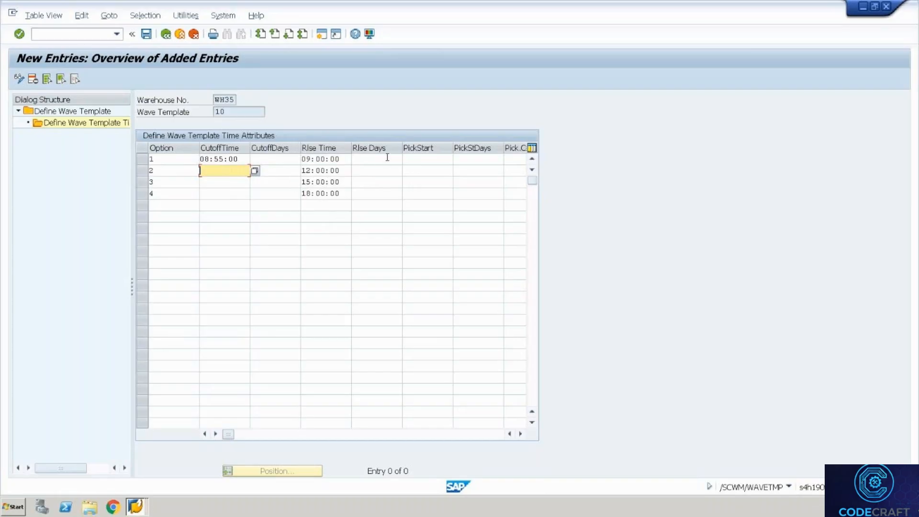
text(11:55)
click(210, 186)
text(1)
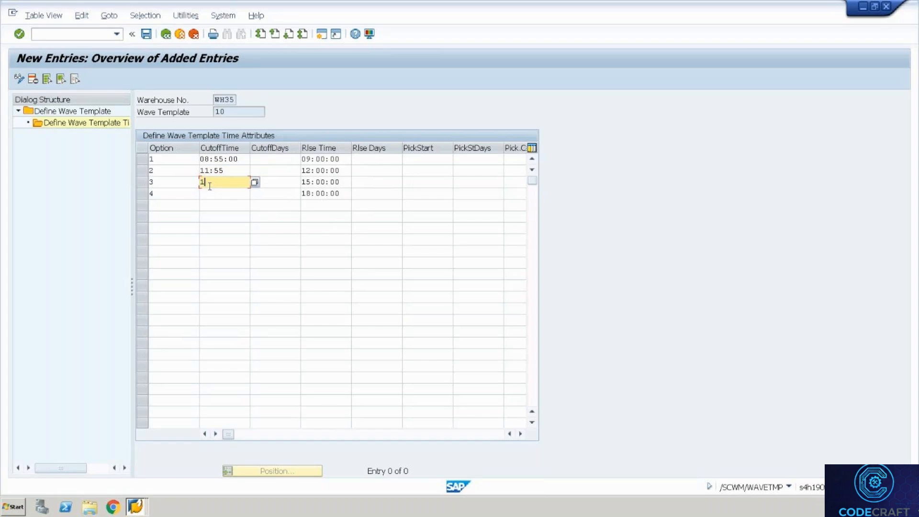
text(4:55)
click(223, 194)
text(15:55)
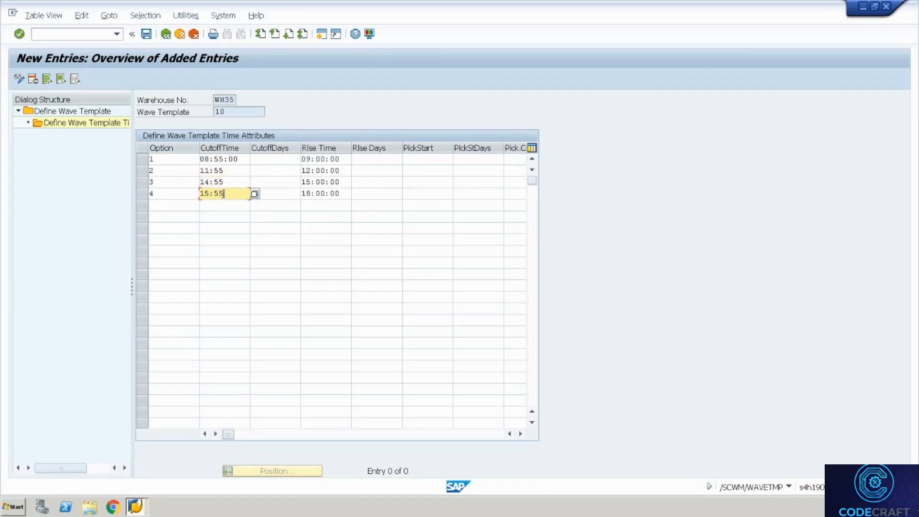
click(330, 159)
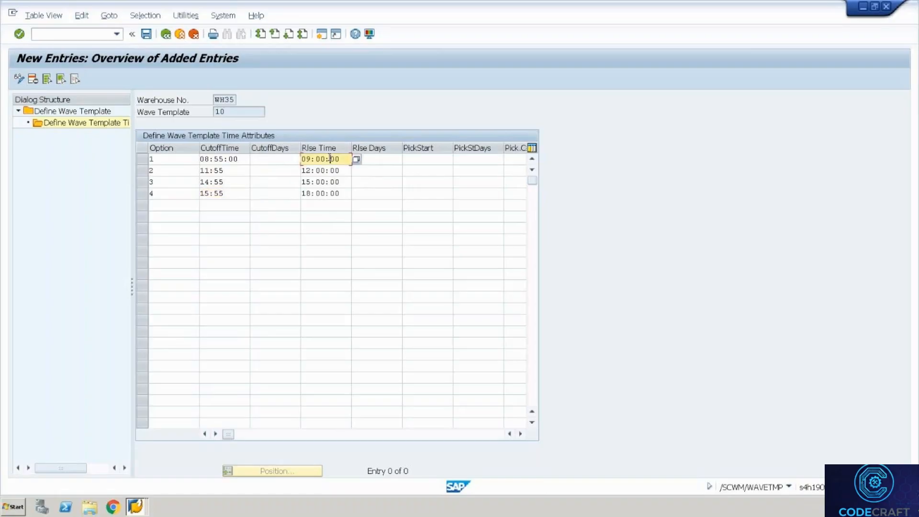
- Set option 1's picking start time to 09:15 and its picking completion time to 10:15
key(Tab)
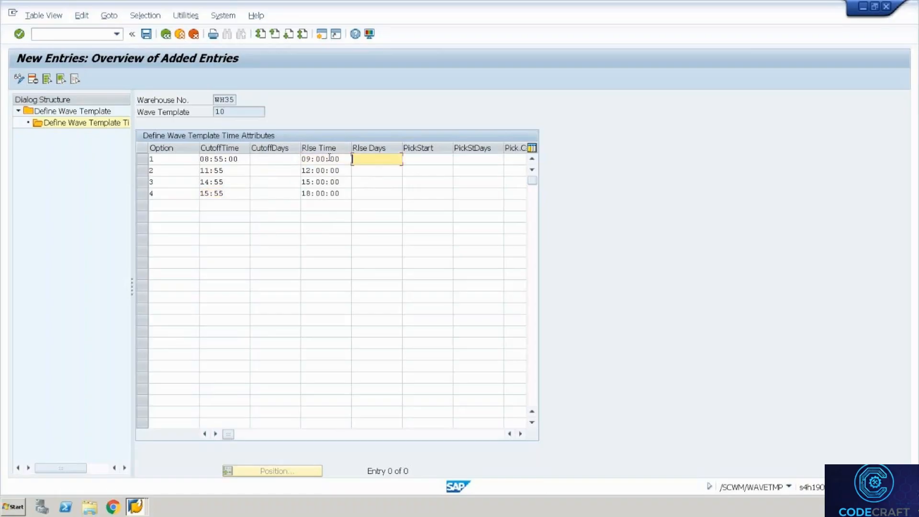
key(Tab)
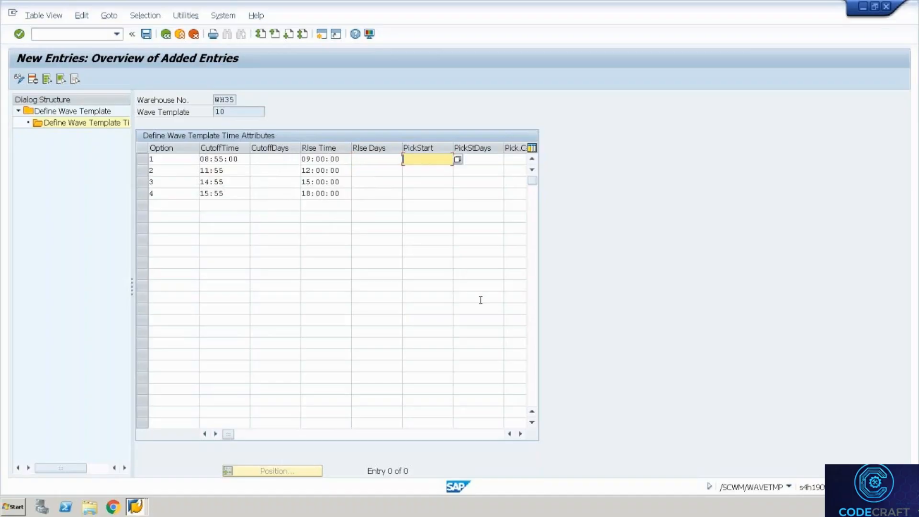
click(520, 434)
click(521, 434)
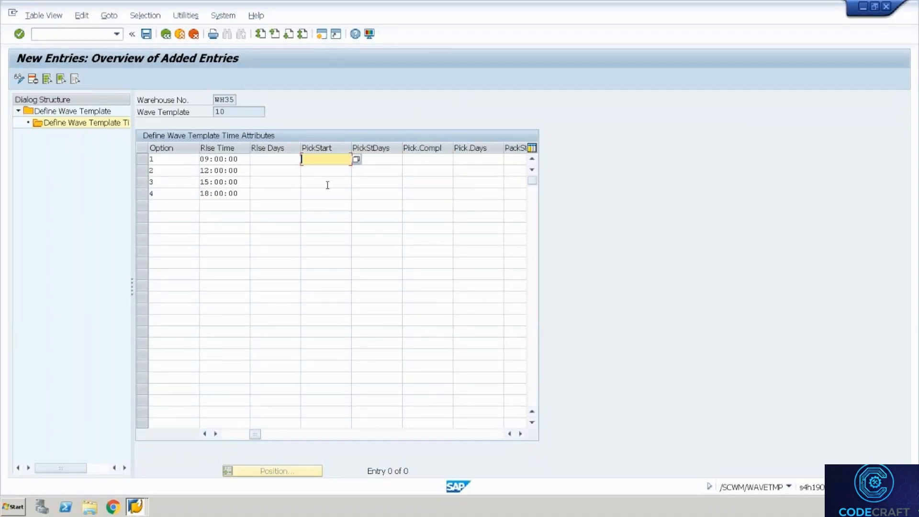
text(09:15)
key(Tab)
key(Tab)
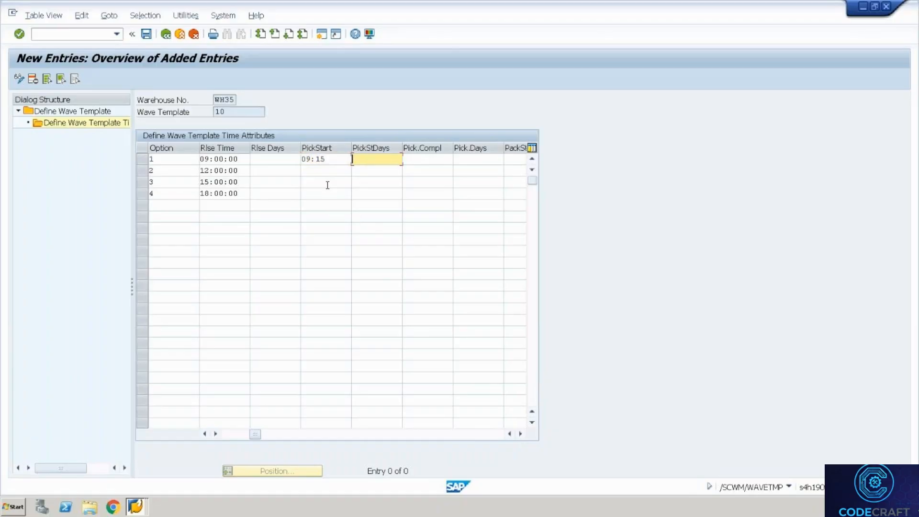
text(10:15)
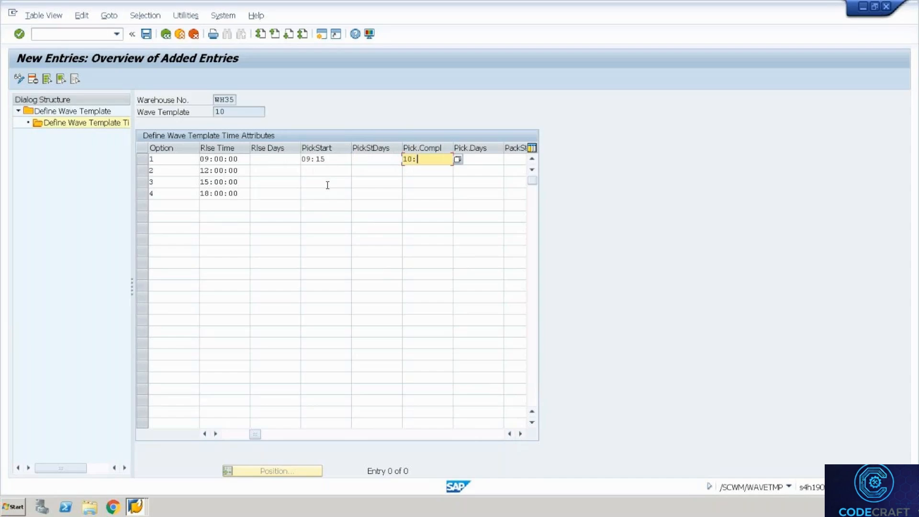
- Set option 1's packing start time to 10:30 and its packing completion time to 11:00
key(Tab)
key(Tab)
key(Tab)
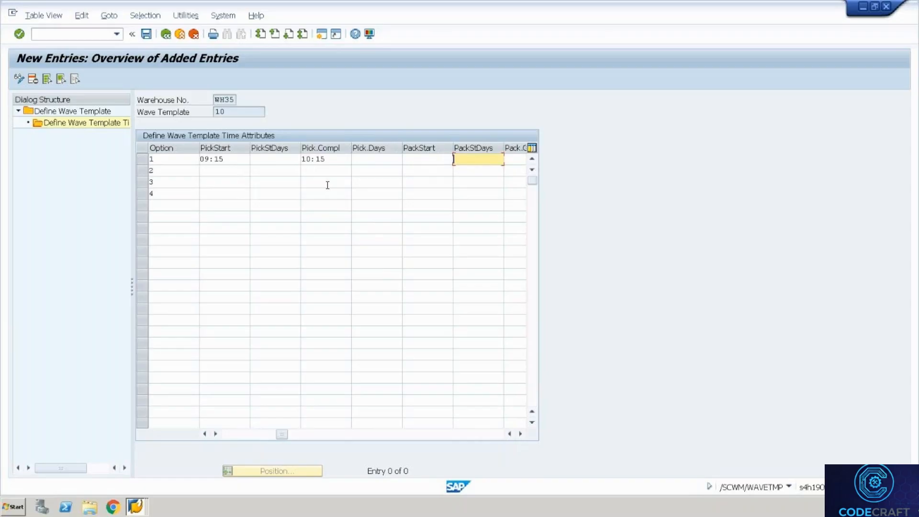
key(shift+Tab)
text(10:3)
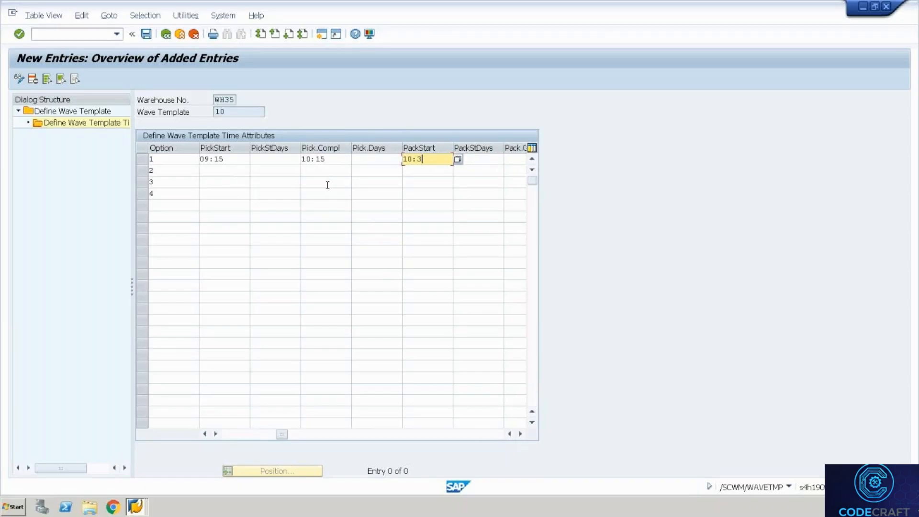
text(0)
key(Tab)
key(Tab)
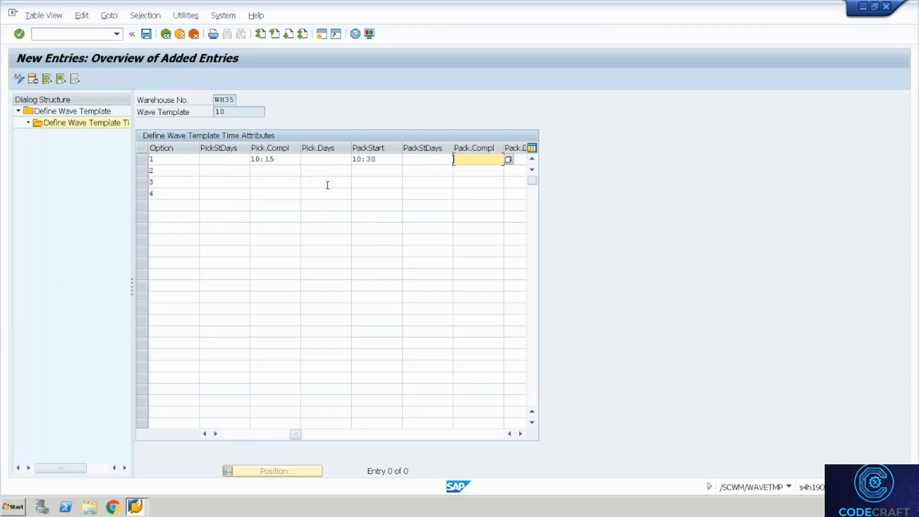
text(11:00)
- Set option 1's staging completion time to 11:45
key(Tab)
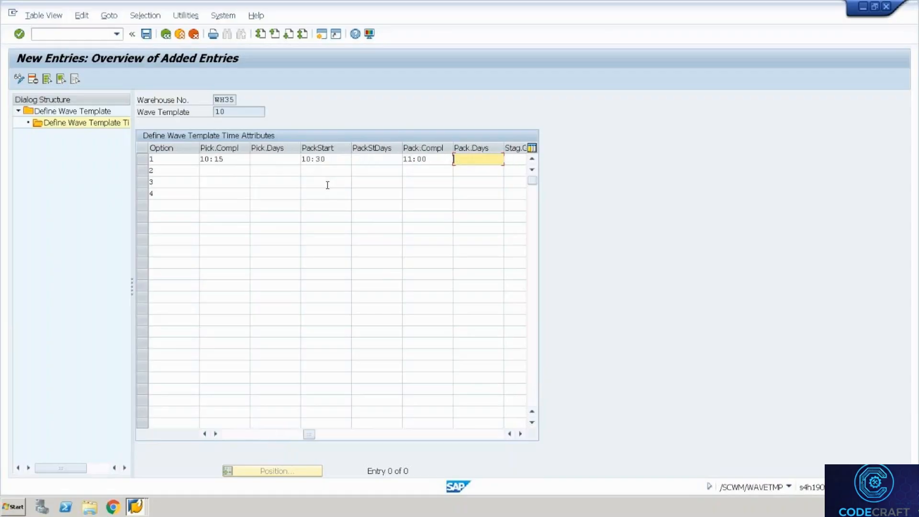
key(Tab)
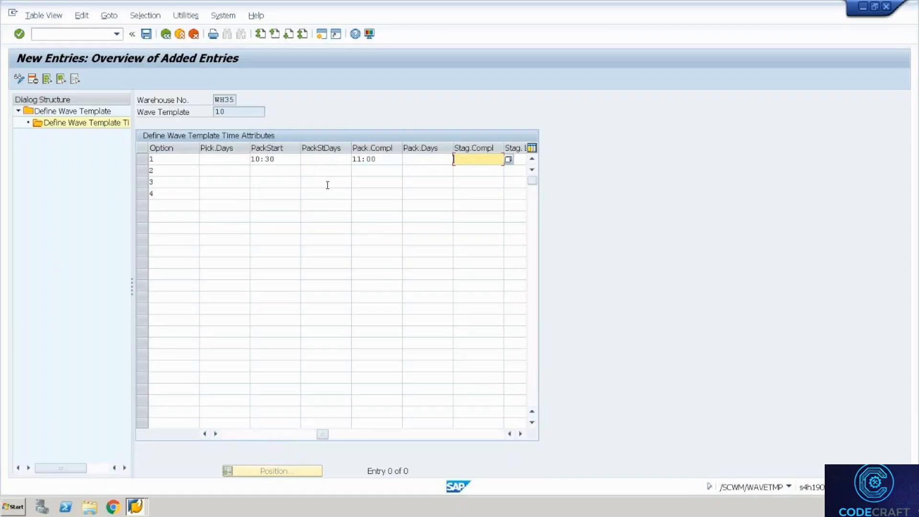
key(Tab)
key(shift+Tab)
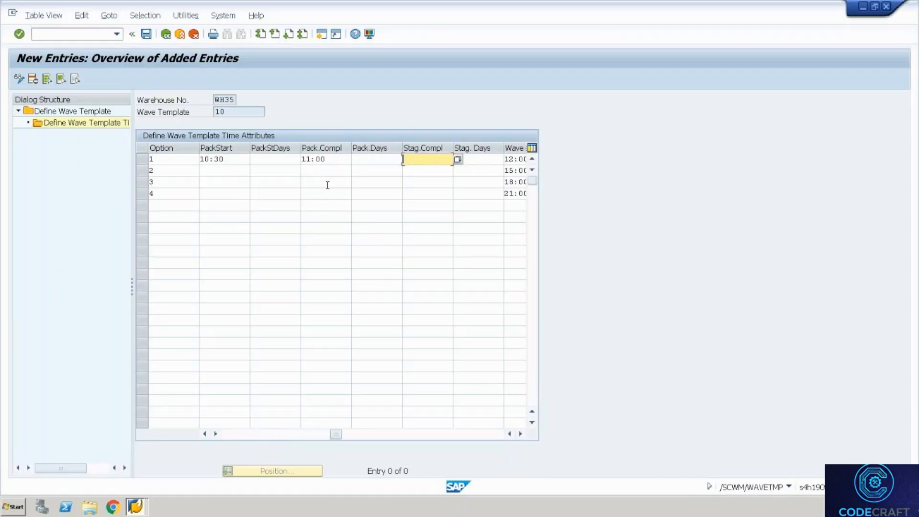
text(11:45)
key(Tab)
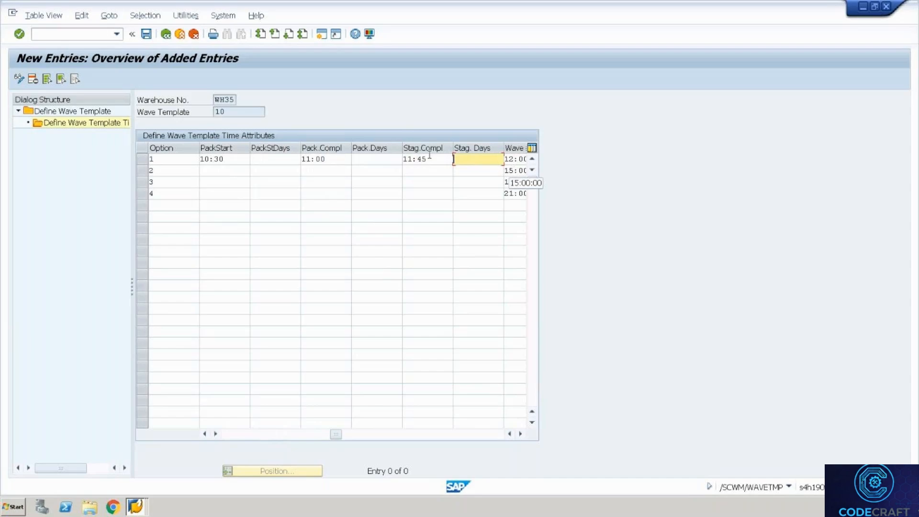
- Set the picking start times of options 2, 3 and 4 to 12:15, 15:15 and 18:15
click(230, 438)
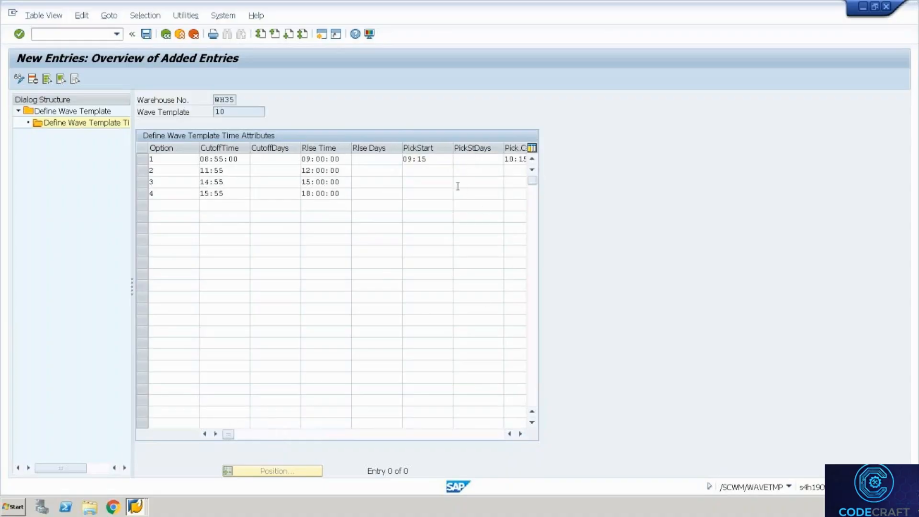
click(414, 174)
text(12:15)
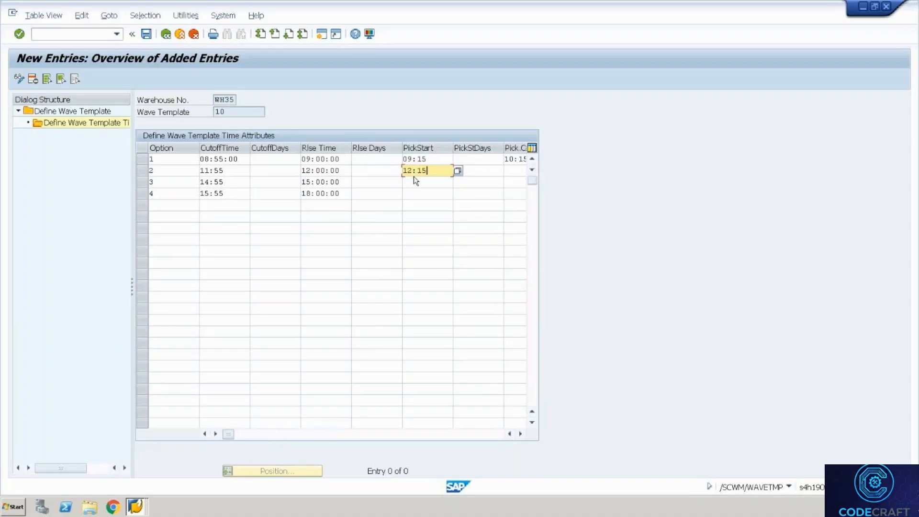
click(419, 182)
text(15:15)
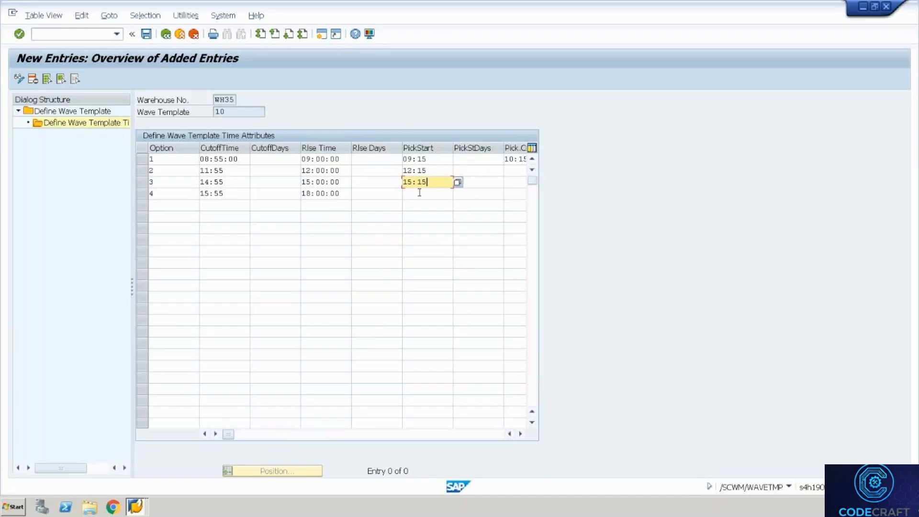
click(420, 194)
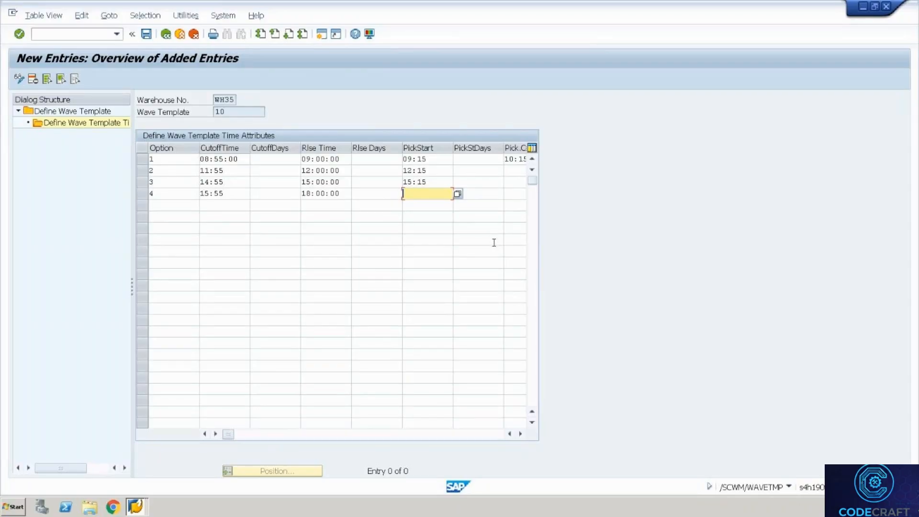
text(18:15)
- Set the picking completion times of options 2, 3 and 4 to 13:15, 16:15 and 19:15
key(Tab)
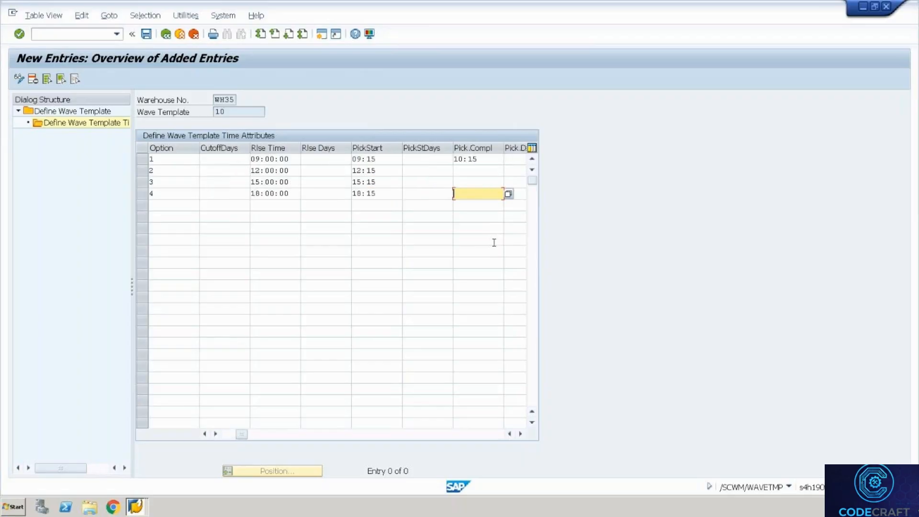
click(463, 171)
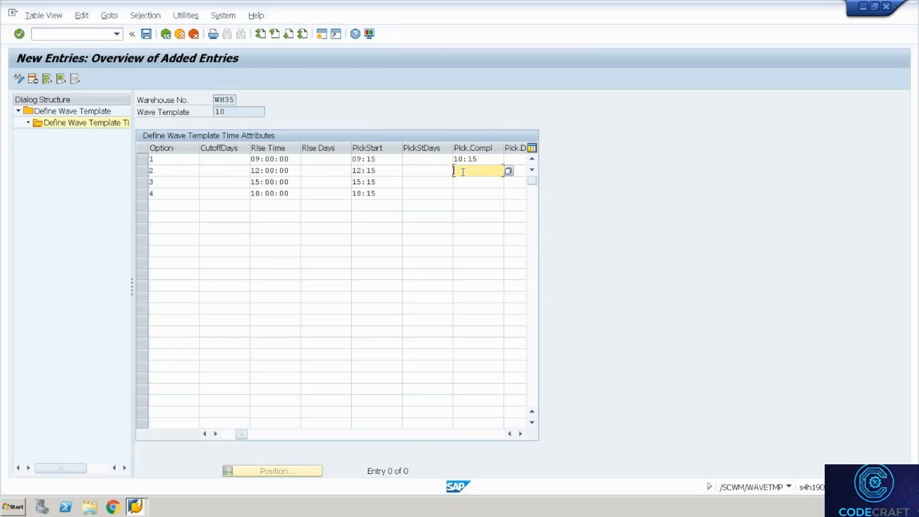
text(13:15)
click(468, 181)
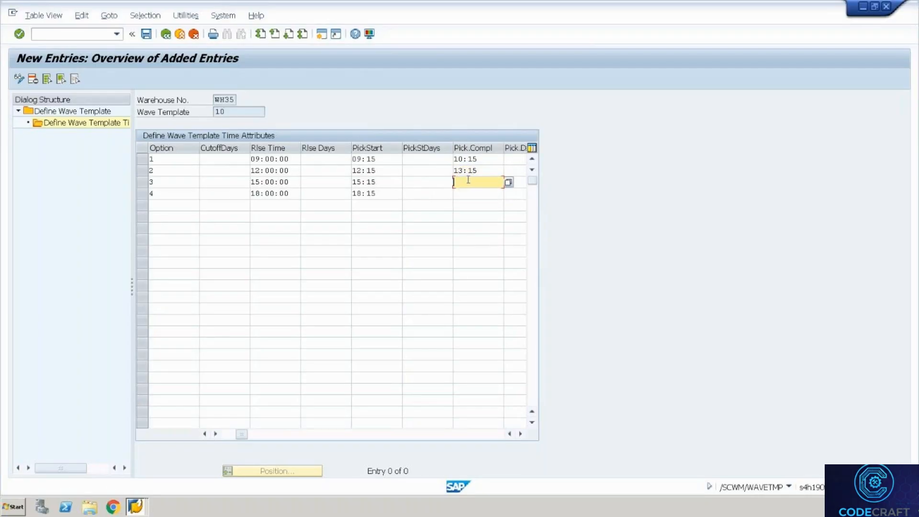
text(16:15)
click(472, 194)
text(19:15)
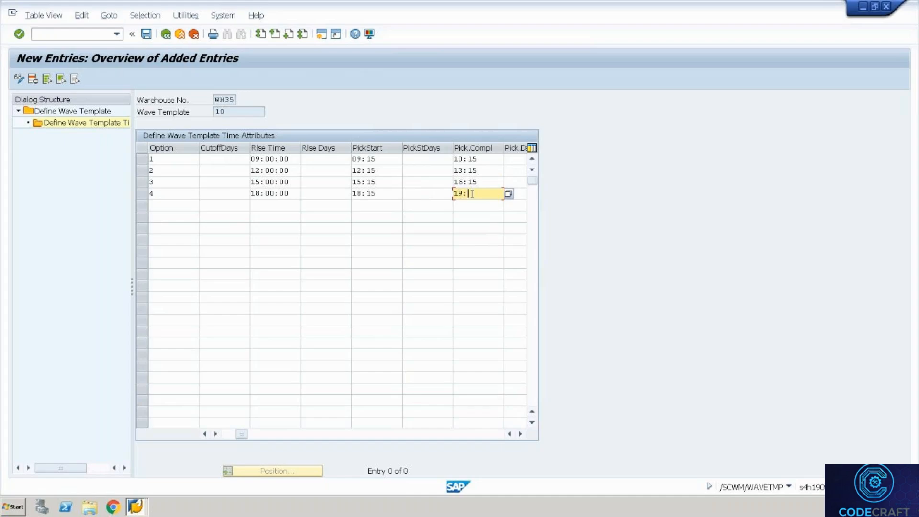
- Enter 13:30, 16:30 and 19;30 as the packing start times of options 2, 3 and 4
key(Tab)
key(Tab)
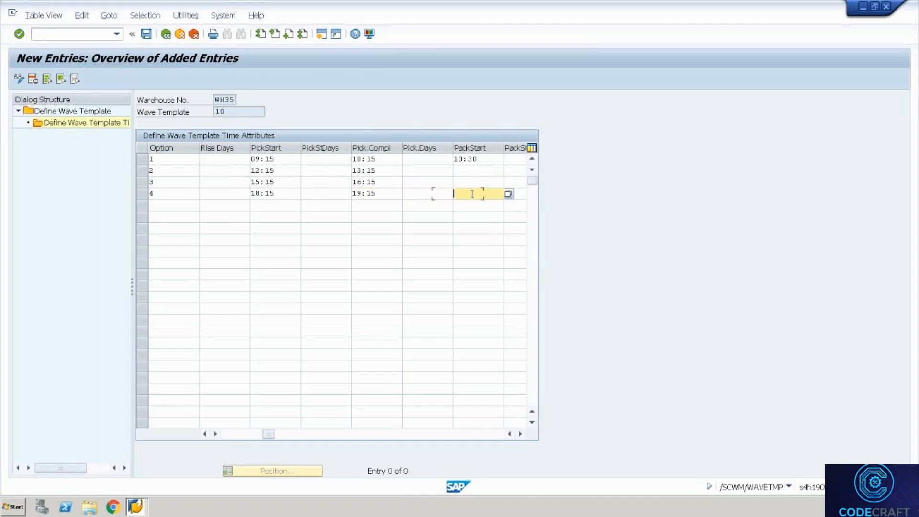
click(465, 172)
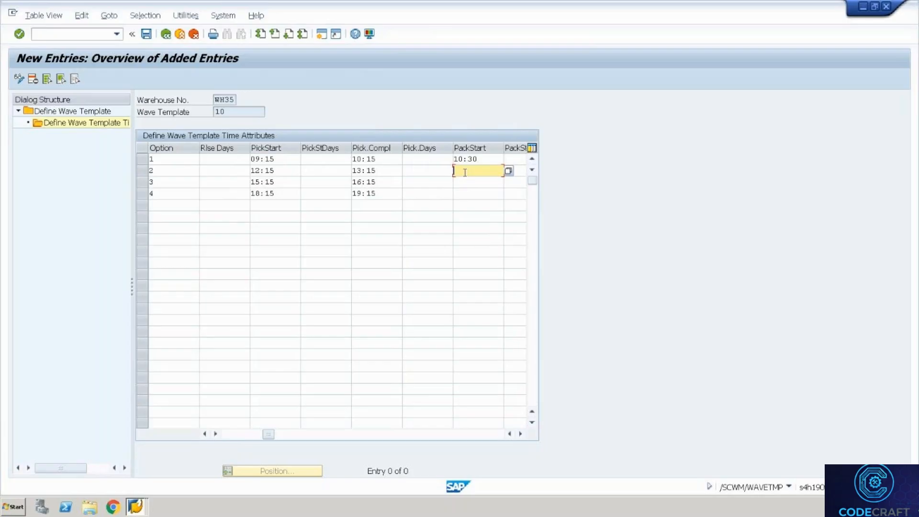
text(13:30)
click(470, 181)
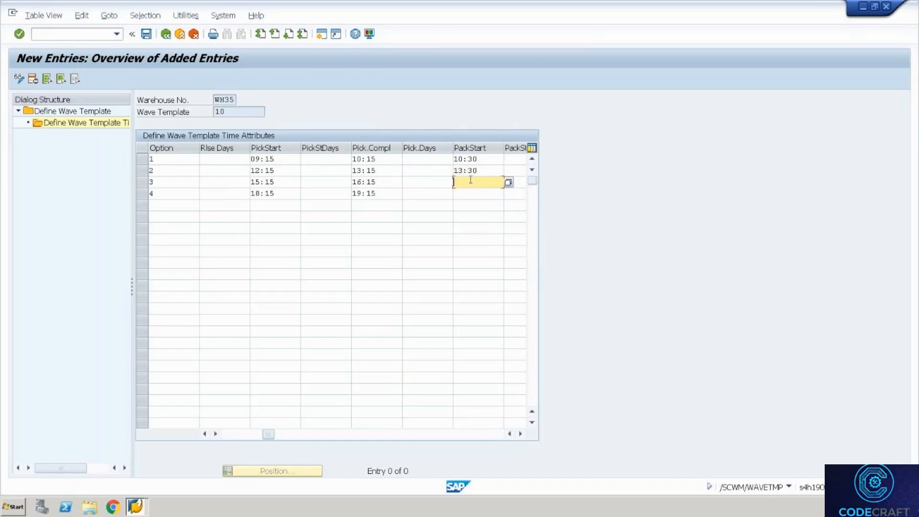
text(161)
text(0)
click(473, 195)
text(19:3)
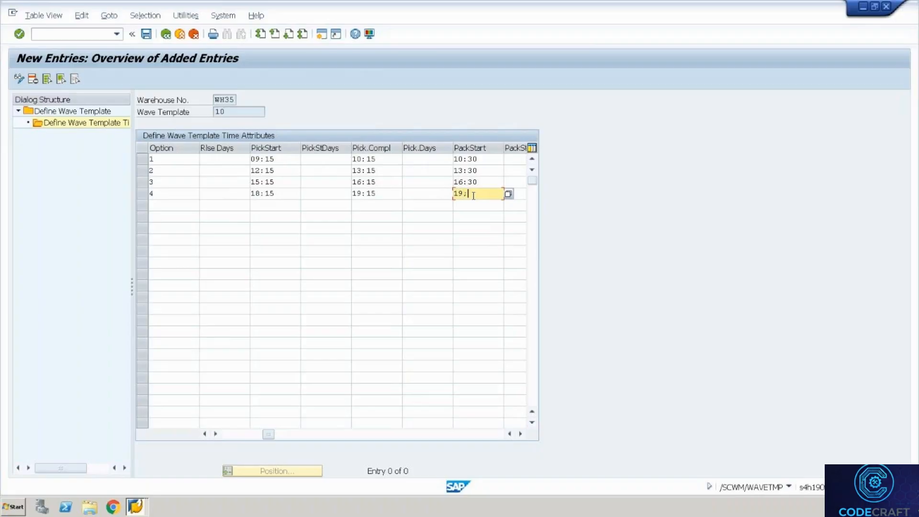
text(0)
- Set the packing completion times of options 2, 3 and 4 to 14:00, 17:00 and 20:00
key(Tab)
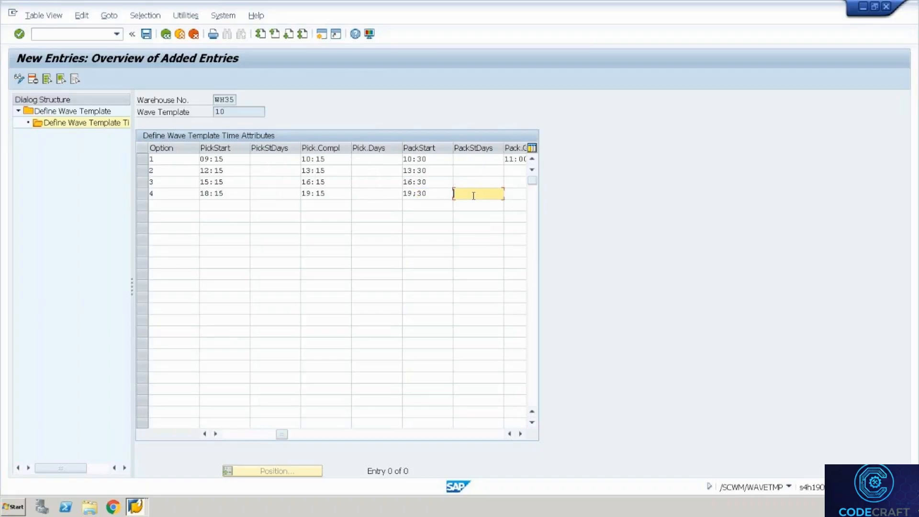
key(Tab)
click(484, 174)
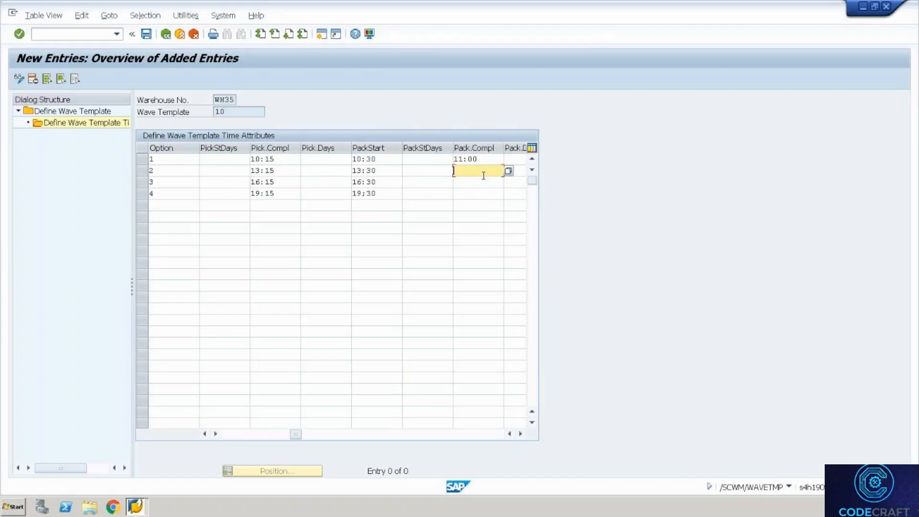
text(14:00)
click(484, 179)
text(1)
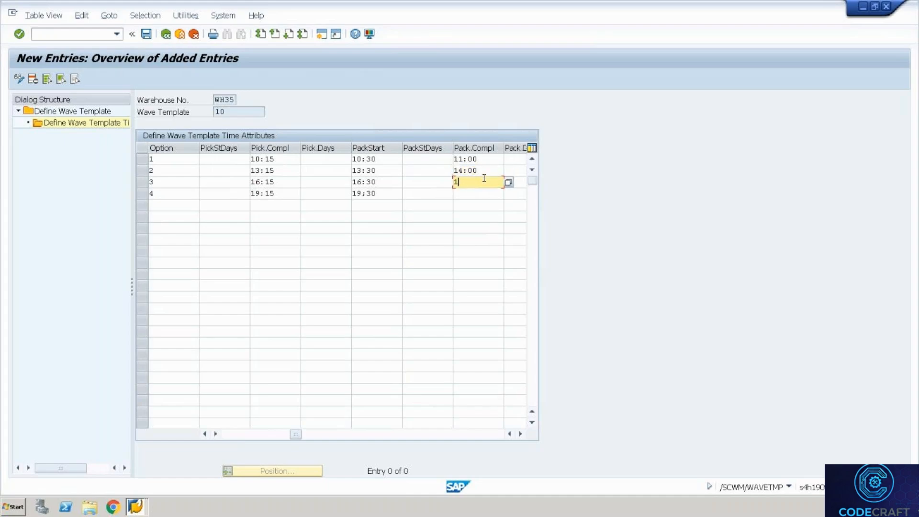
text(7:00)
click(487, 194)
text(20:00)
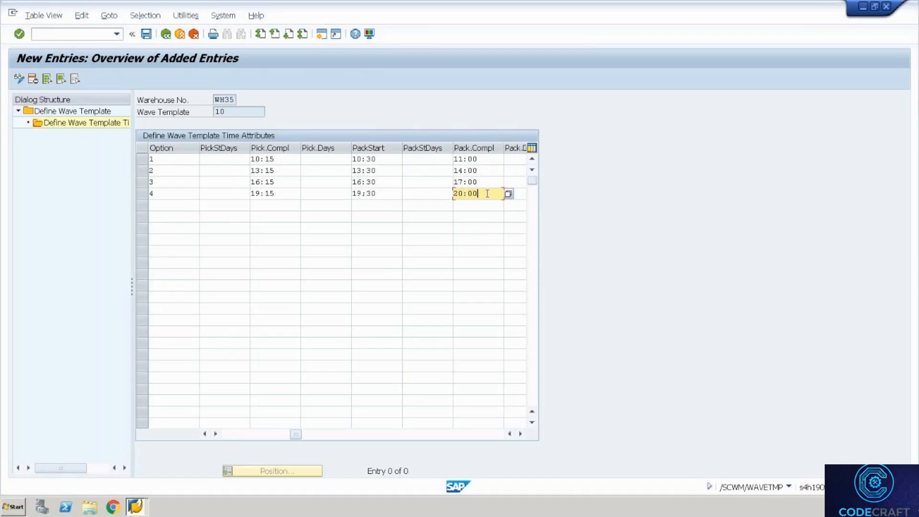
- Set the staging completion times of options 2, 3 and 4 to 14:45, 17:45 and 20:45, and submit the entries for checking
key(Tab)
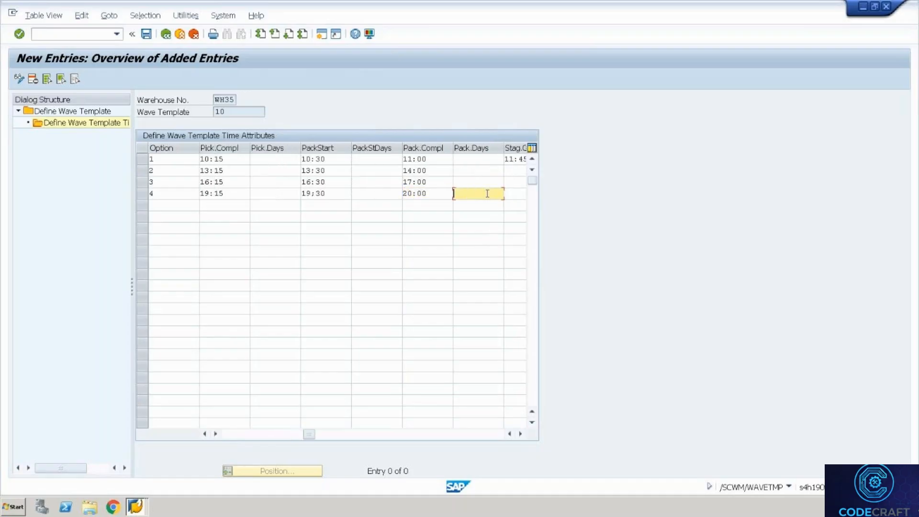
key(Tab)
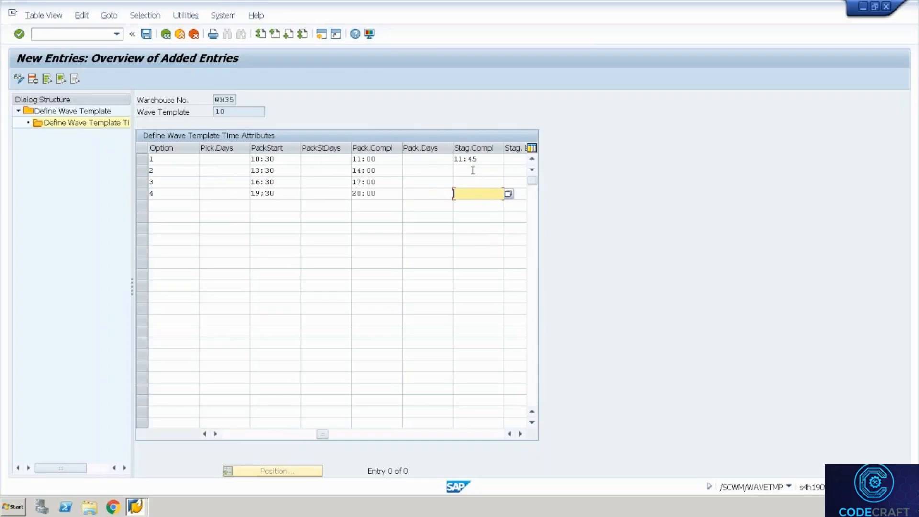
click(474, 171)
text(1)
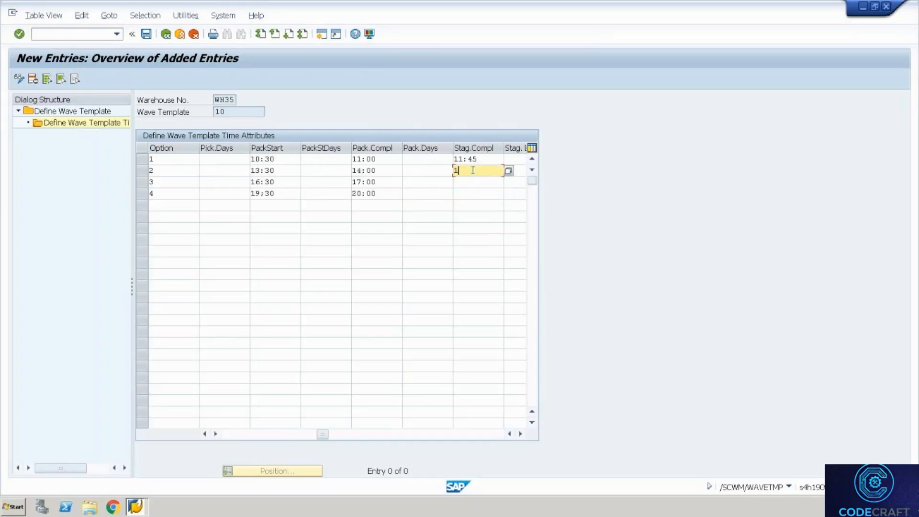
text(4:45)
click(472, 181)
text(17:45)
click(474, 198)
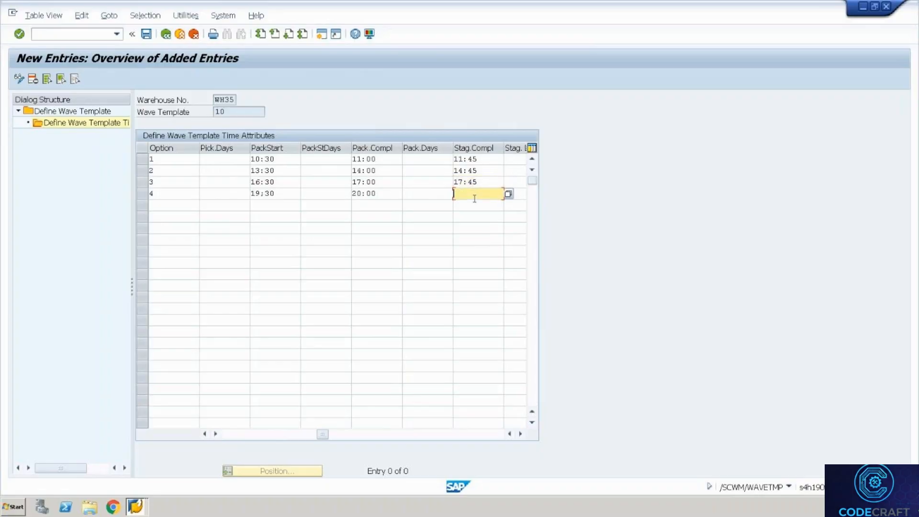
text(20:45)
key(Tab)
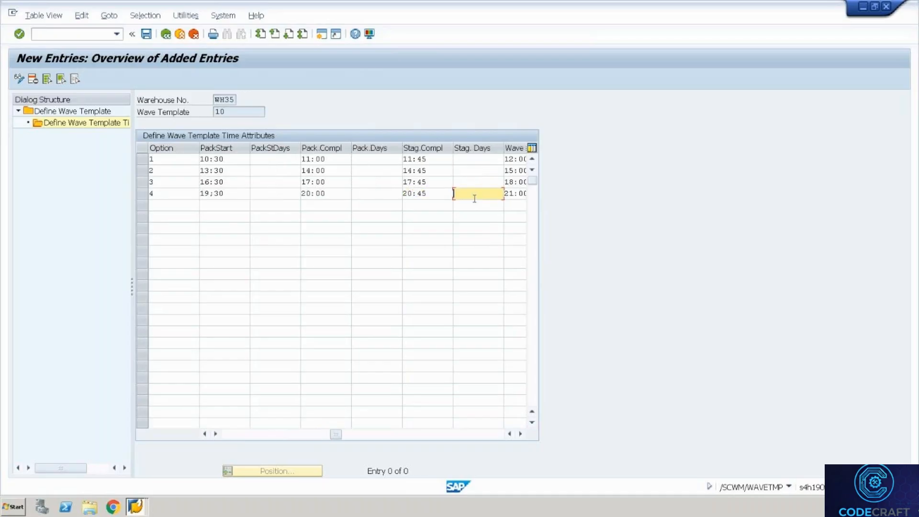
key(Tab)
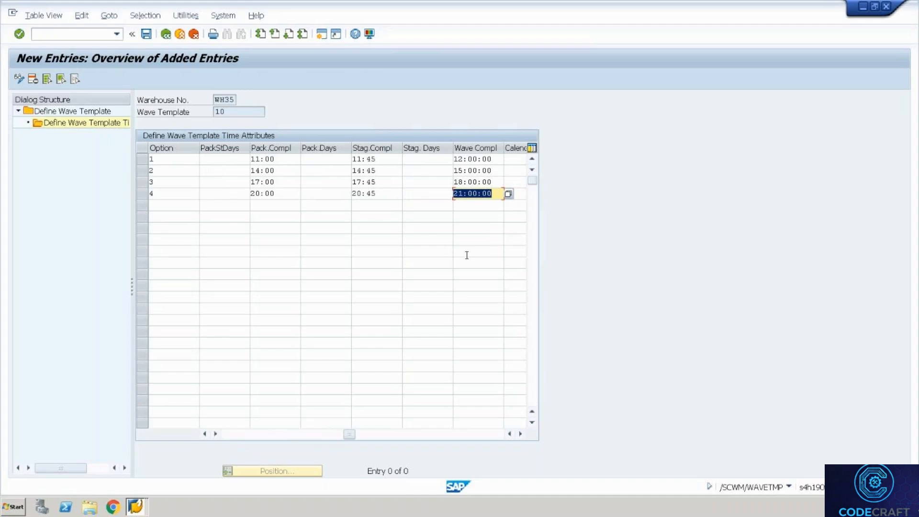
key(Return)
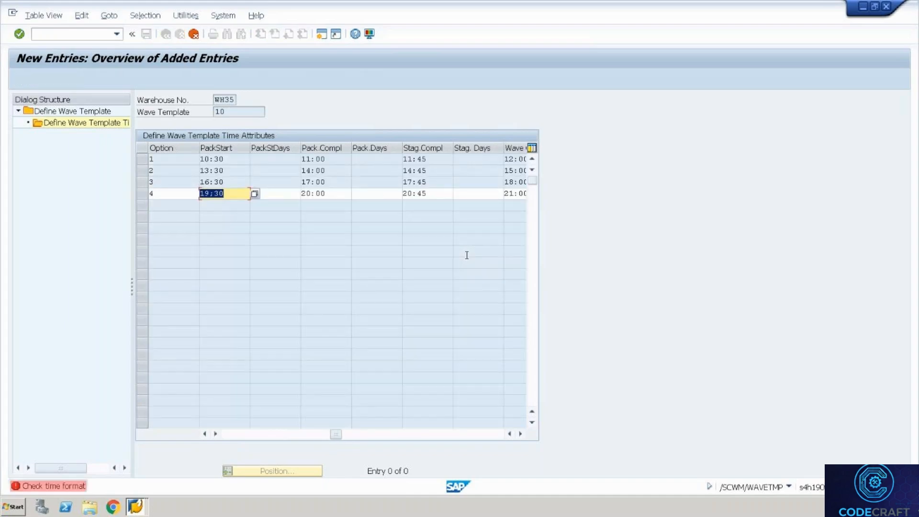
- Correct option 4's packing start time to 19:30, validate the entries and save the wave template time attributes
key(Left)
key(Left)
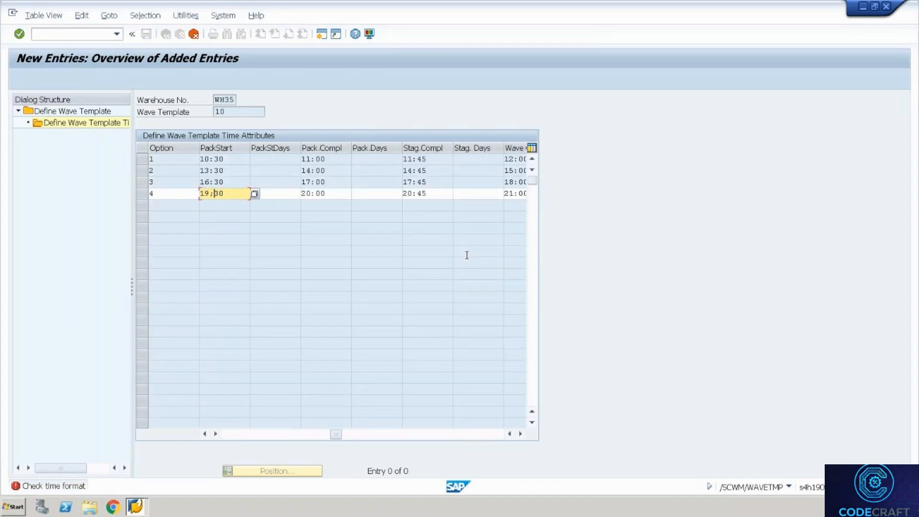
key(BackSpace)
text(:)
key(Return)
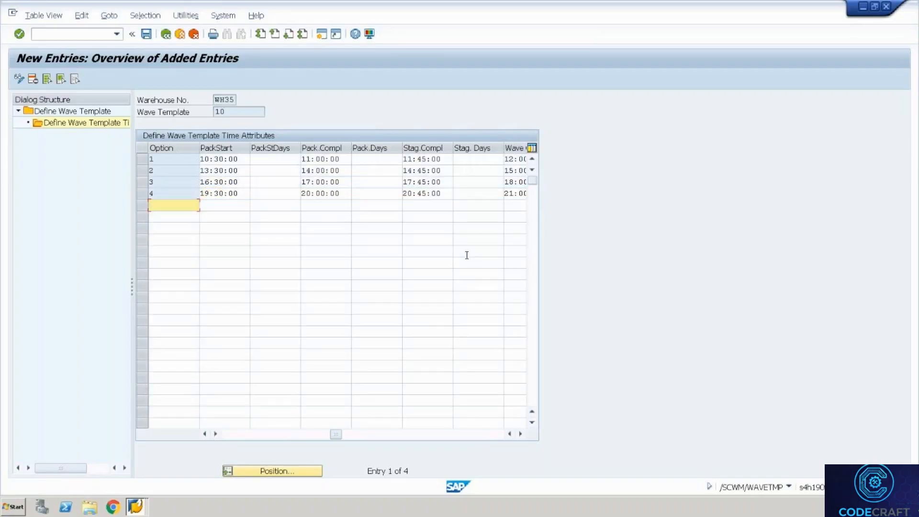
key(ctrl+s)
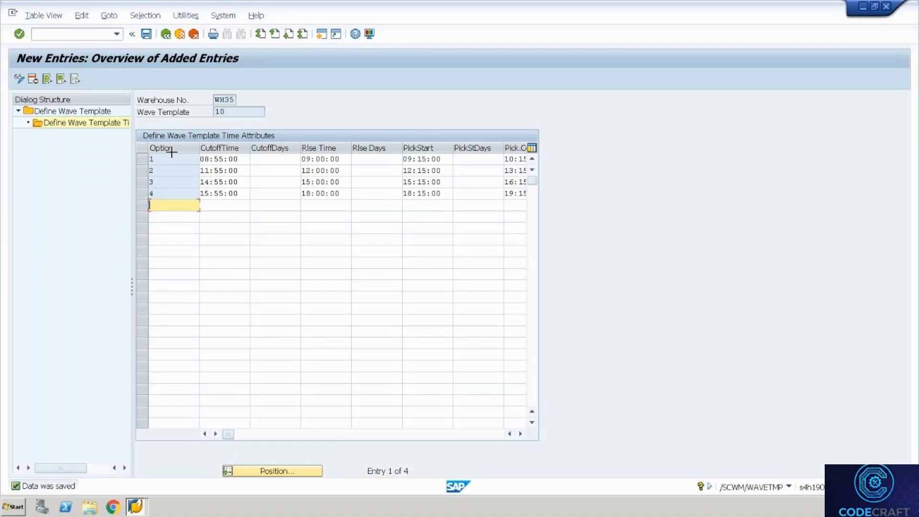
- Copy the time attributes of all four options and paste them at cell C119 of the Unit 5 sheet in the Google Sheets warehouse datasheet
drag(163, 158, 226, 193)
key(ctrl+c)
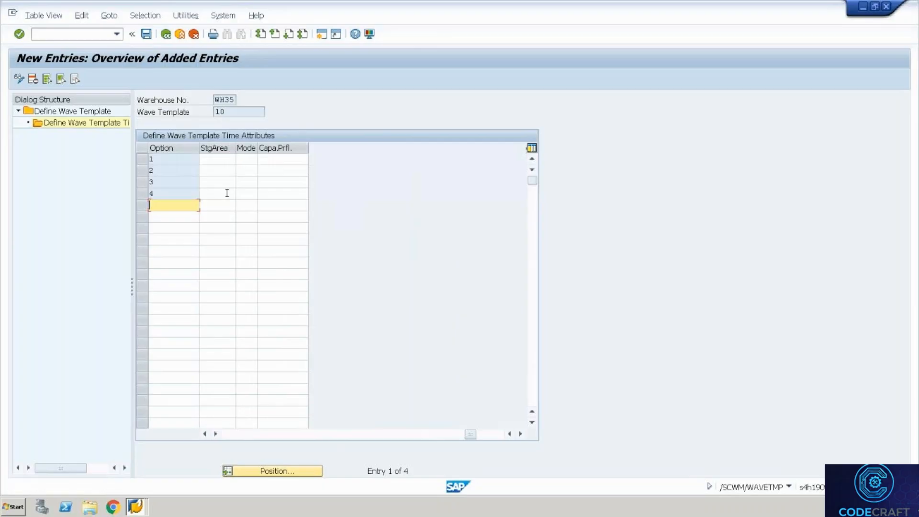
key(ctrl+alt+Break)
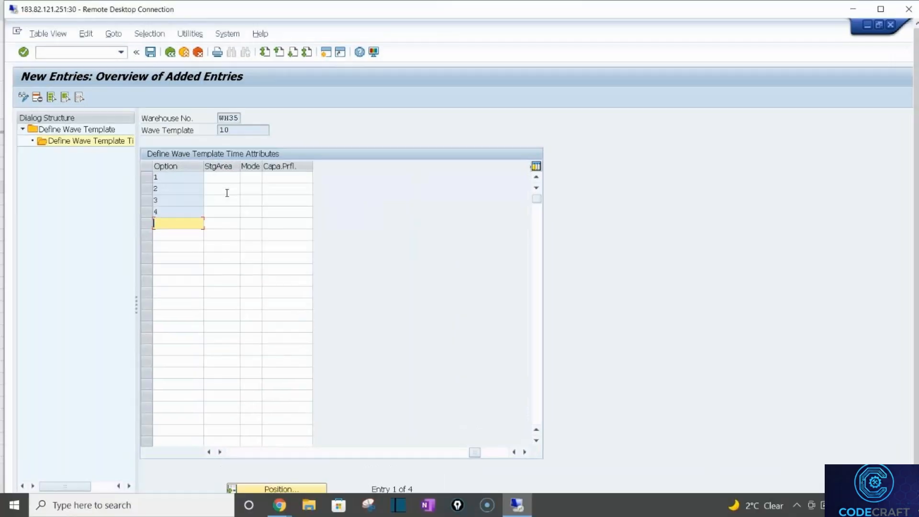
key(alt+Tab)
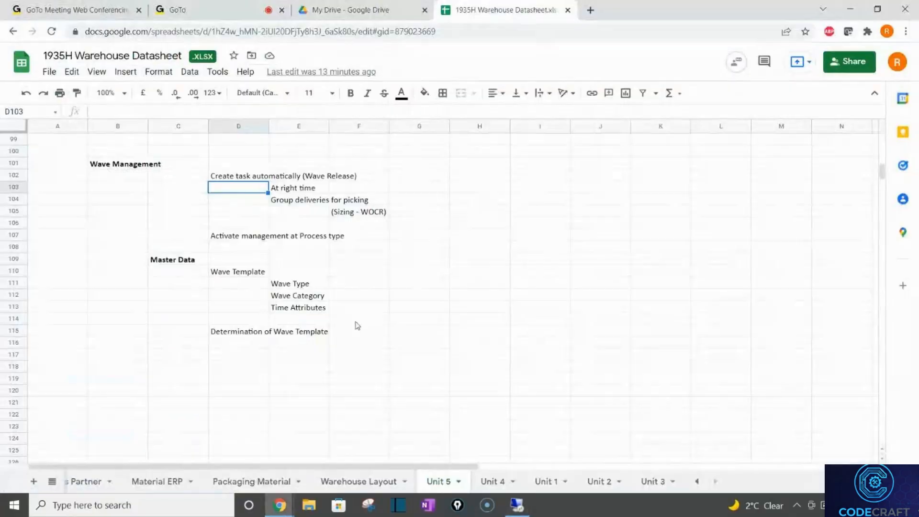
click(179, 381)
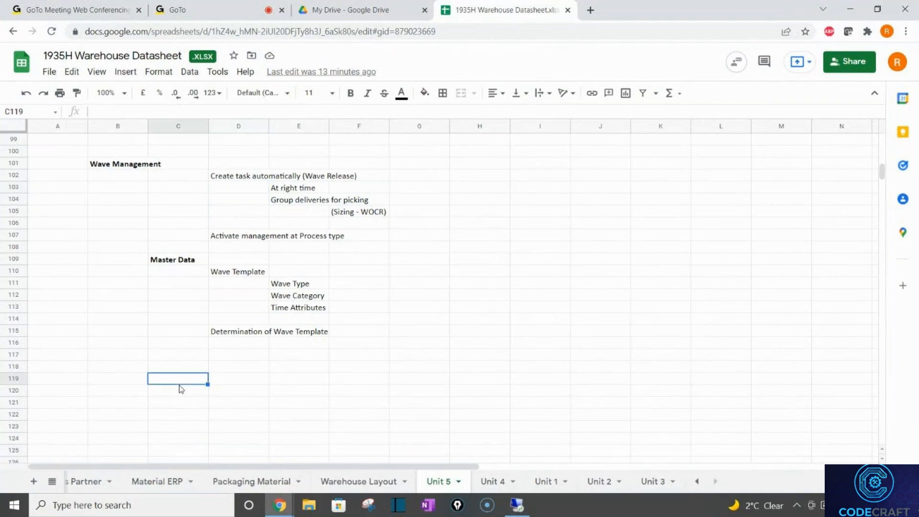
key(ctrl+v)
click(361, 403)
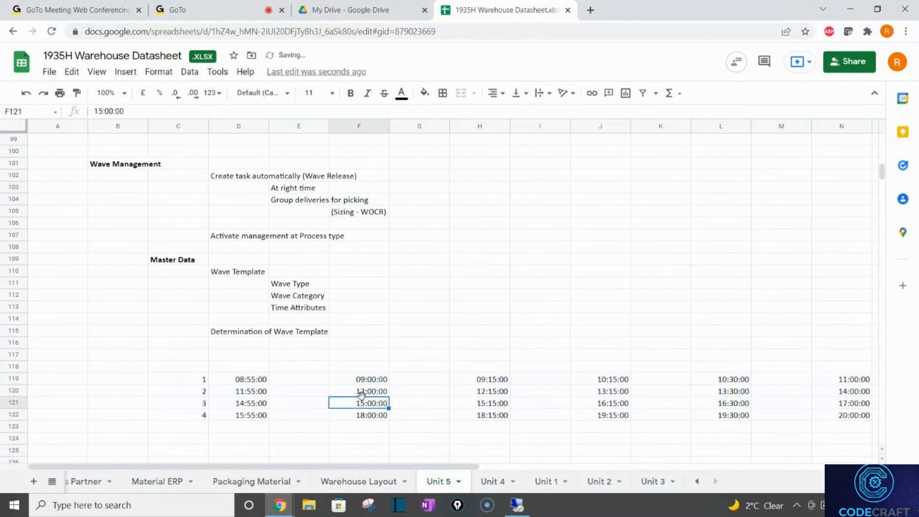
- Enter the headers Cut off, Release and Pick Start in D118, F118 and H118 above the pasted times
click(382, 373)
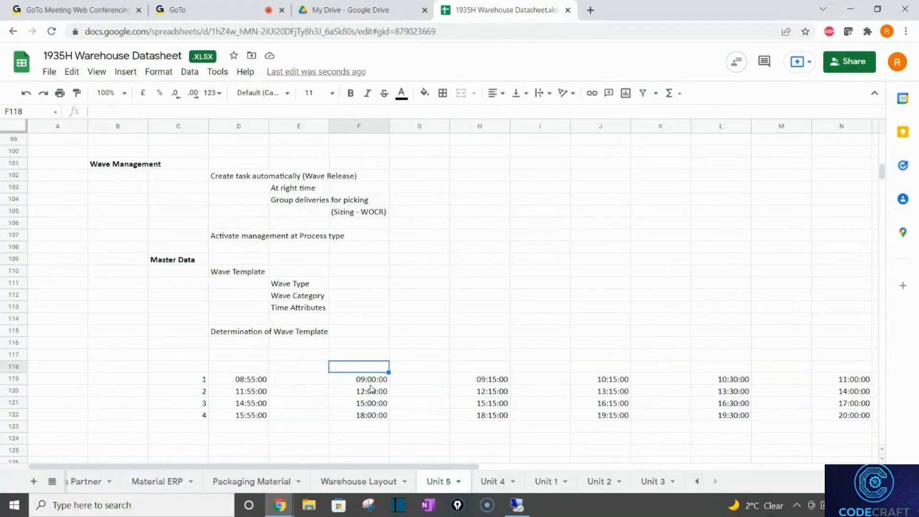
click(371, 385)
click(246, 370)
text(C)
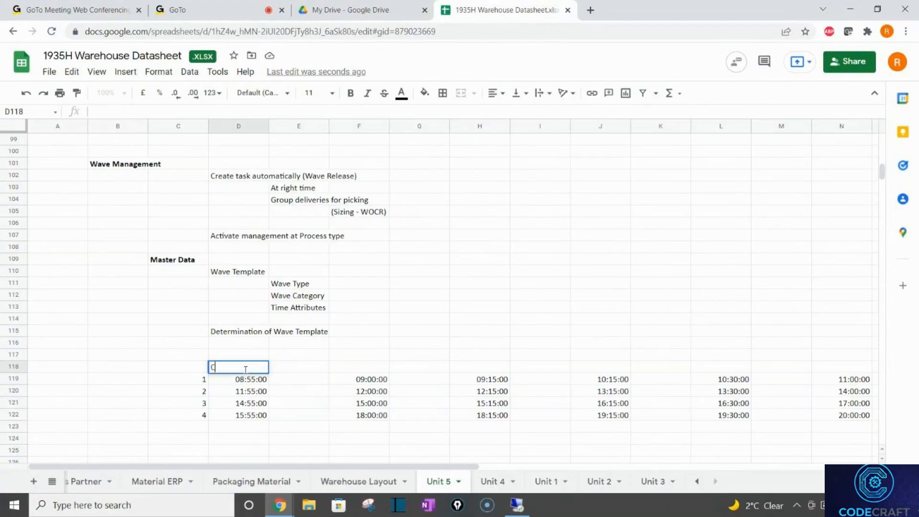
text(ut off)
key(Tab)
key(Tab)
text(Re)
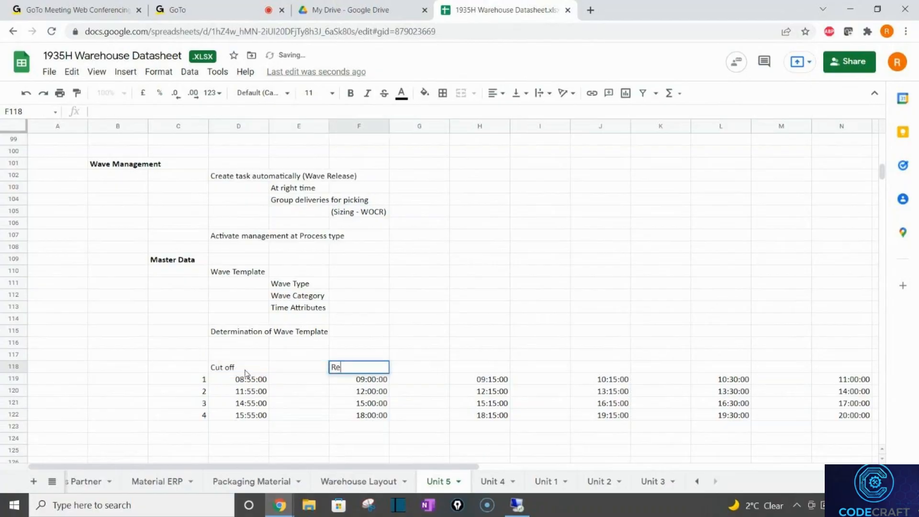
text(lease)
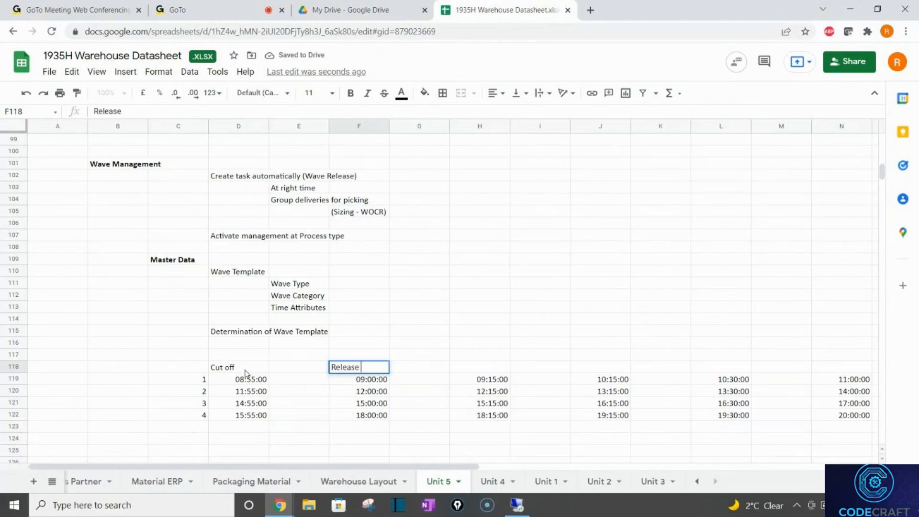
key(Tab)
key(Tab)
text(Pick Sta)
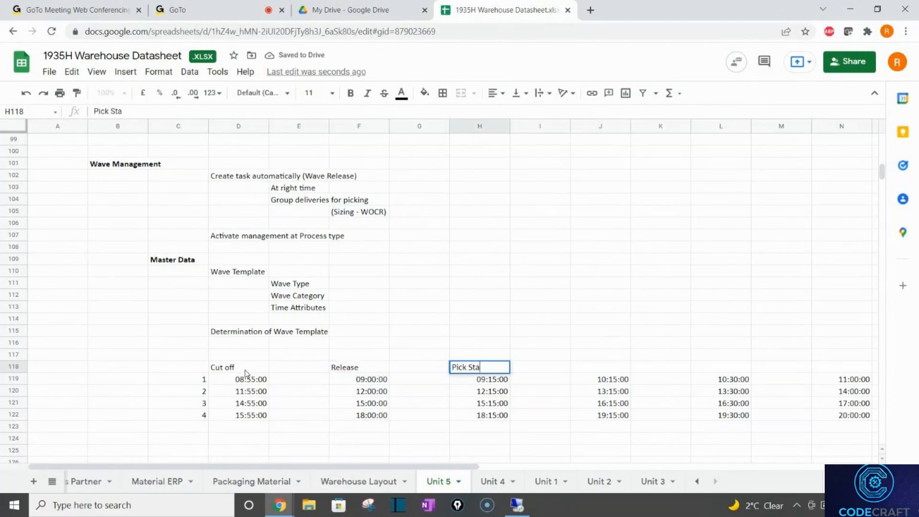
text(rt)
key(Return)
- Move the Release header and its four times from column F to column E, starting at E118
key(Down)
key(Down)
key(Down)
key(Down)
key(Down)
key(Down)
key(Down)
key(Down)
key(Down)
key(Down)
key(Down)
key(Down)
key(Down)
key(Down)
key(Down)
key(Down)
key(Down)
key(Down)
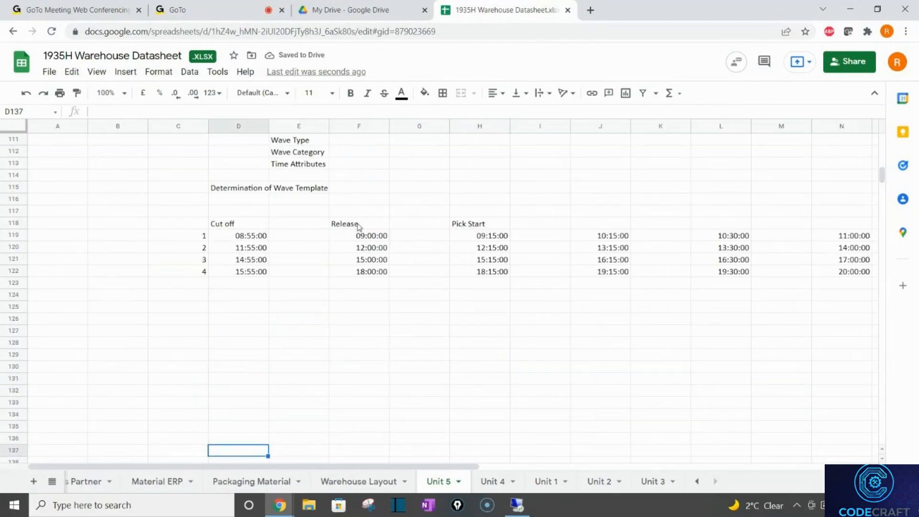
drag(359, 226, 362, 273)
key(ctrl+c)
key(Left)
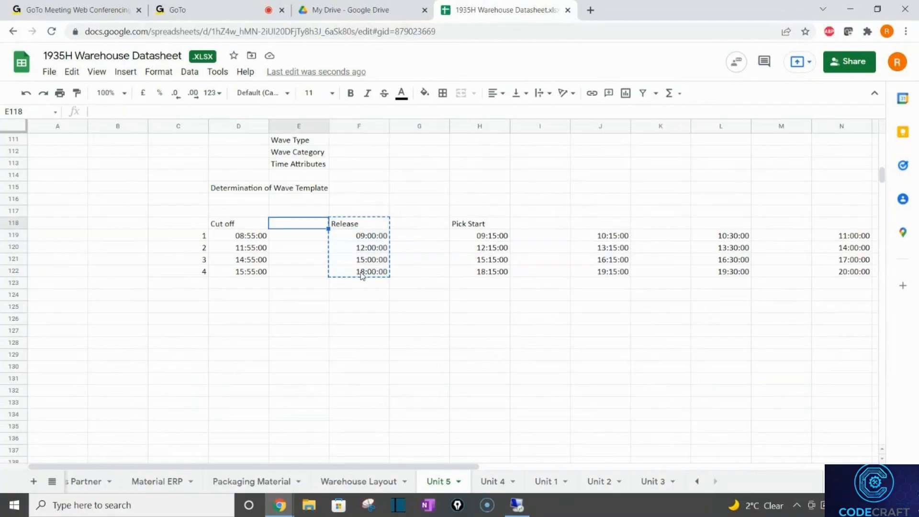
key(ctrl+v)
- Move the Pick Start header and its times from H118:H122 to column F, beside the Release times
key(Right)
key(Right)
key(Right)
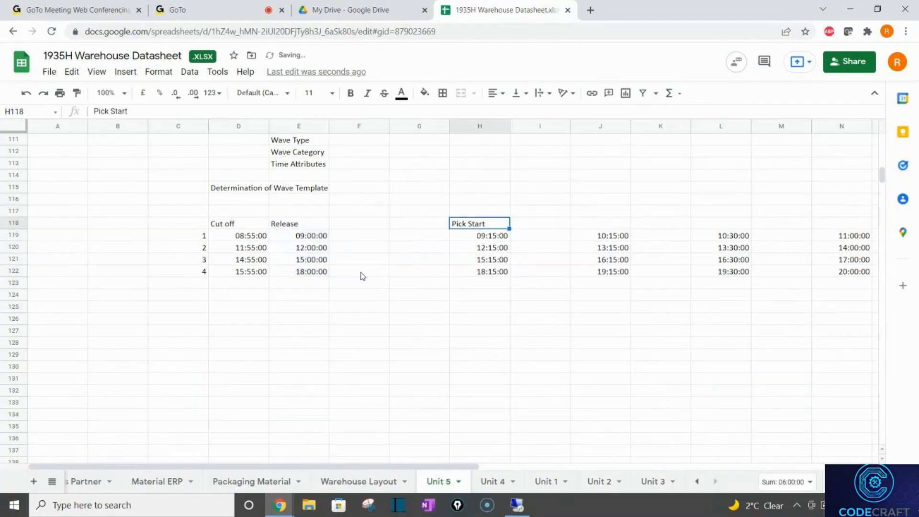
key(shift+Down)
key(shift+Down)
key(shift+Down)
key(shift+Down)
key(ctrl+c)
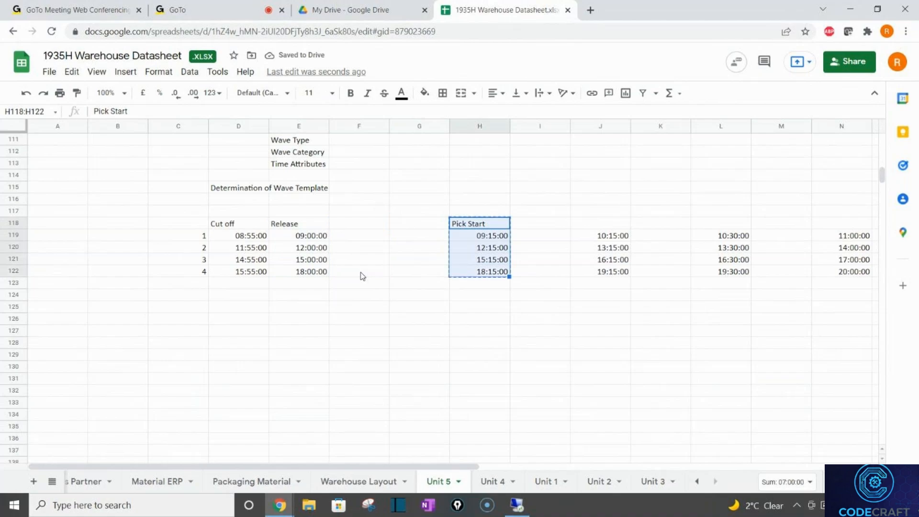
key(Left)
key(Left)
key(ctrl+v)
- Move the picking completion times from J119:J122 to column G, beside the Pick Start times
key(Right)
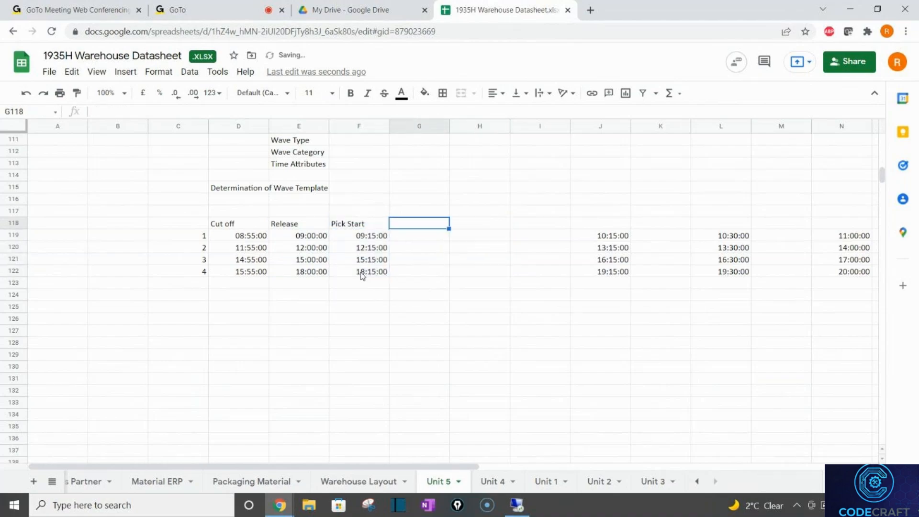
key(Right)
key(Right)
key(Right)
key(Right)
key(Right)
key(Right)
key(Right)
key(Right)
key(Right)
key(Right)
key(Right)
key(Right)
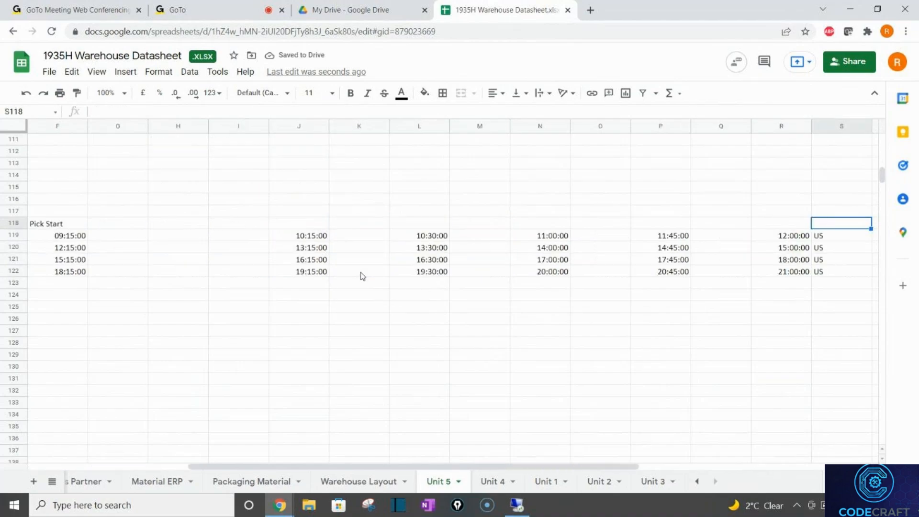
click(294, 236)
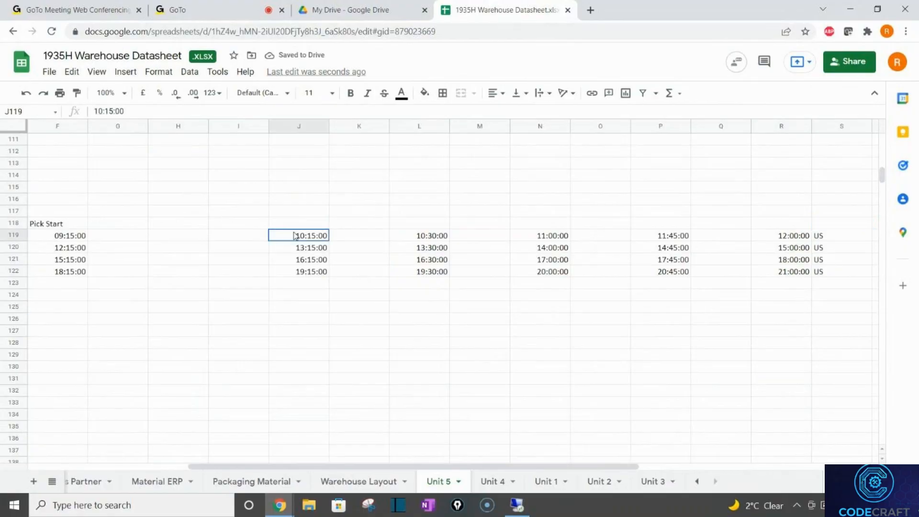
key(shift+Down)
key(shift+Down)
key(shift+Down)
key(ctrl+c)
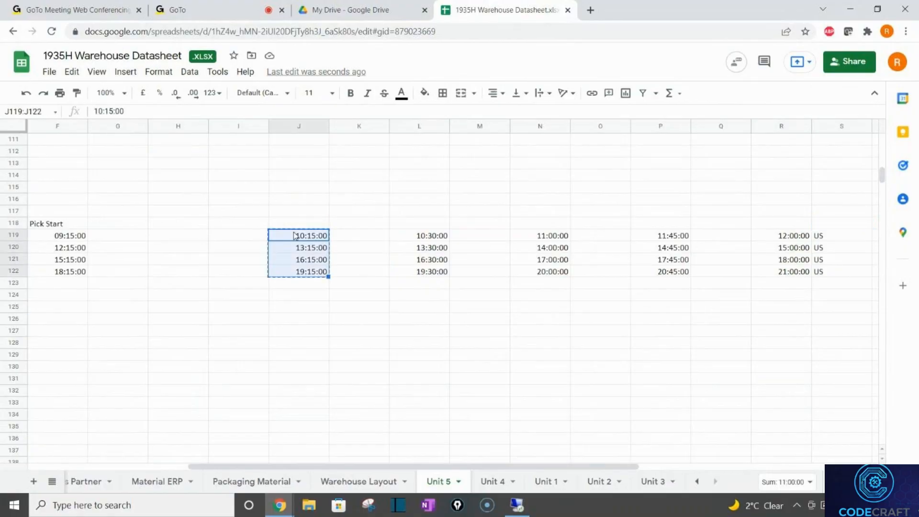
key(Left)
key(Left)
key(Left)
key(ctrl+v)
- Move the packing start times from L119:L122 to column H, starting at H119
key(Right)
key(Right)
key(Right)
key(Right)
key(Right)
key(shift+Down)
key(shift+Down)
key(shift+Down)
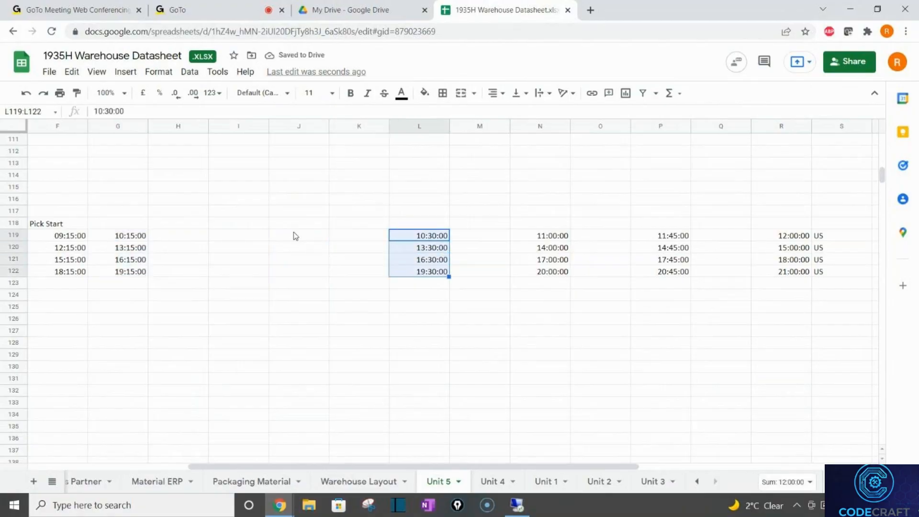
key(ctrl+x)
key(Left)
key(Left)
key(Left)
key(ctrl+v)
- Move the packing completion times from N119:N122 to column I, starting at I119
key(Right)
key(Right)
key(Right)
key(Right)
key(Right)
key(Right)
key(shift+Down)
key(shift+Down)
key(shift+Down)
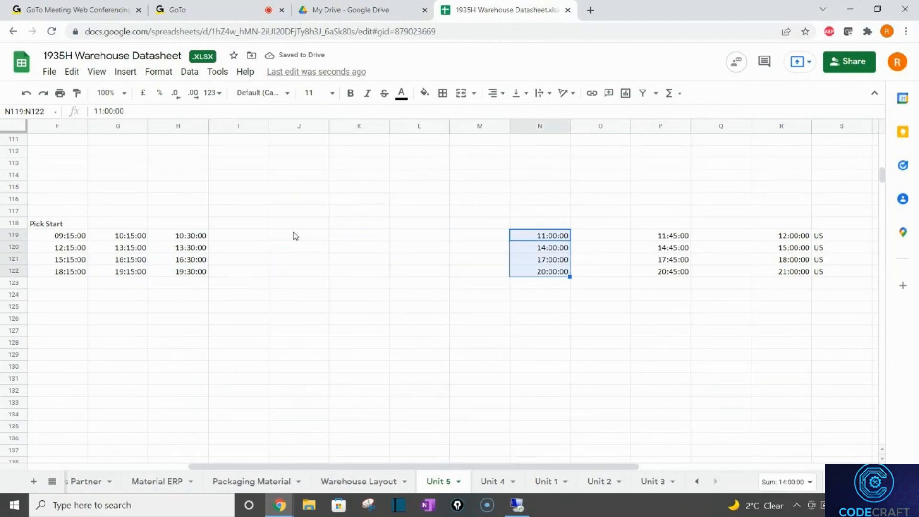
key(ctrl+x)
key(Left)
key(Left)
key(Left)
key(Left)
key(Left)
key(ctrl+v)
- Move the staging completion times from P119:P122 to column J, starting at J119
key(Right)
key(Right)
key(Right)
key(Right)
key(Right)
key(Right)
key(Right)
key(shift+Down)
key(shift+Down)
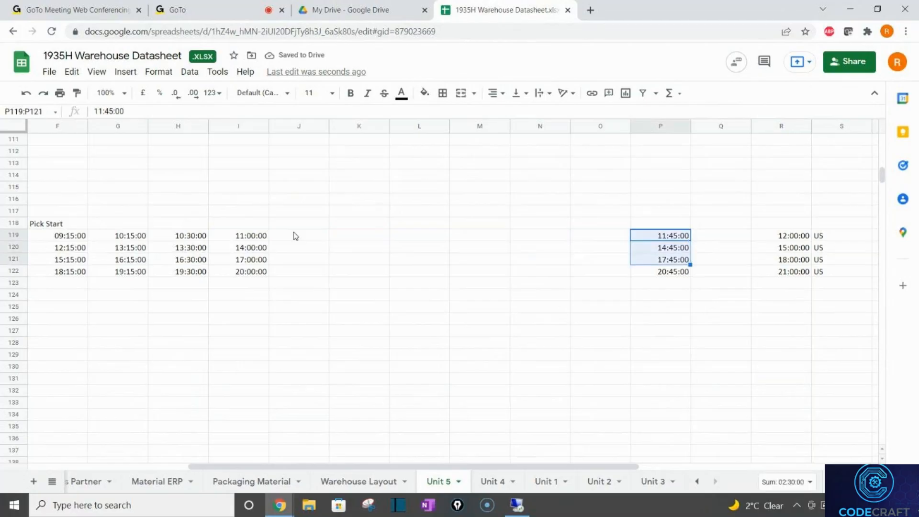
key(shift+Down)
key(ctrl+x)
key(Left)
key(Left)
key(Left)
key(Left)
key(Left)
key(Left)
key(ctrl+v)
- Move the wave completion times from R119:R122 to column K and delete the US calendar entries in S119:S122
key(Right)
key(Right)
key(Right)
key(Right)
key(Right)
key(Right)
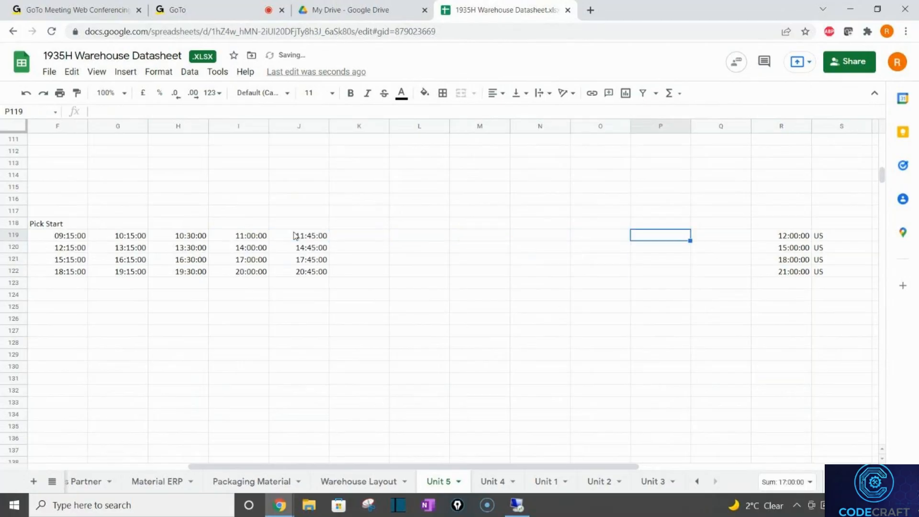
key(Right)
key(Right)
key(shift+Down)
key(shift+Down)
key(shift+Down)
key(ctrl+x)
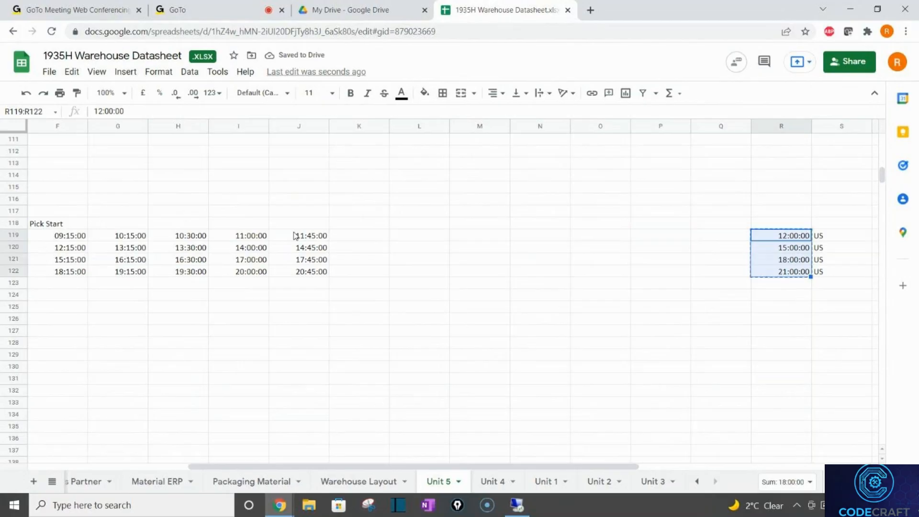
click(369, 237)
key(ctrl+v)
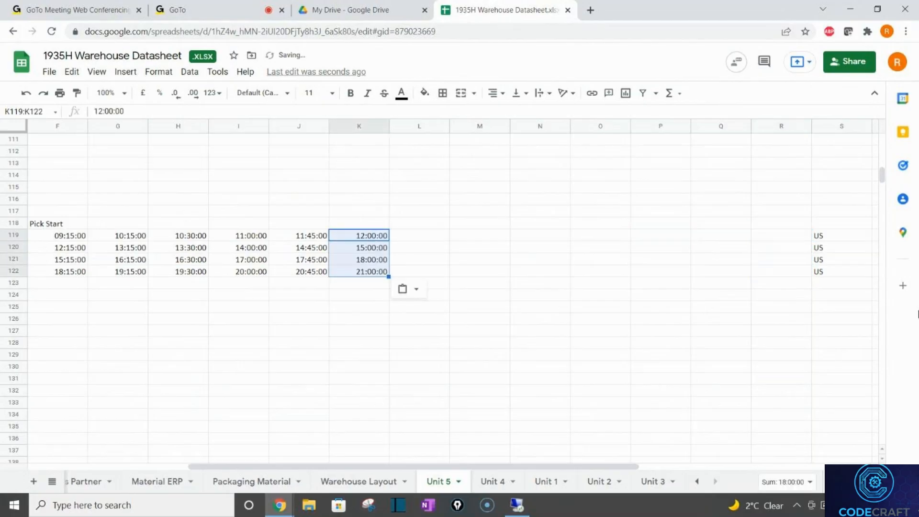
drag(839, 235, 837, 269)
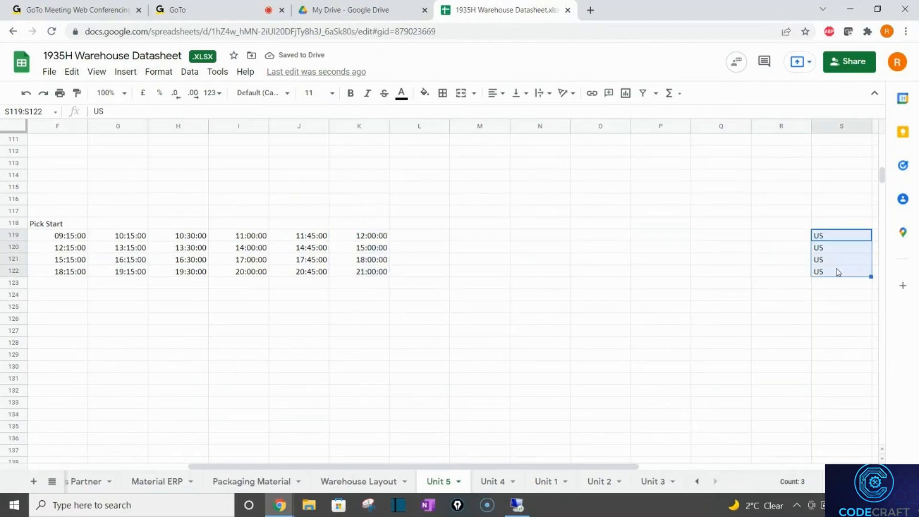
key(Delete)
- Switch to the SAP remote session and examine the wave completion and calendar columns of the template's time attributes
key(alt+Tab)
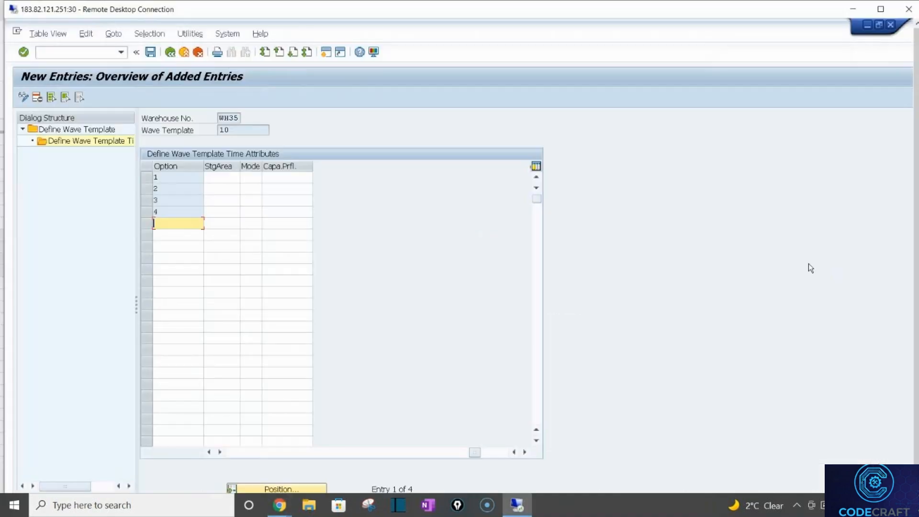
click(430, 454)
click(430, 454)
click(430, 454)
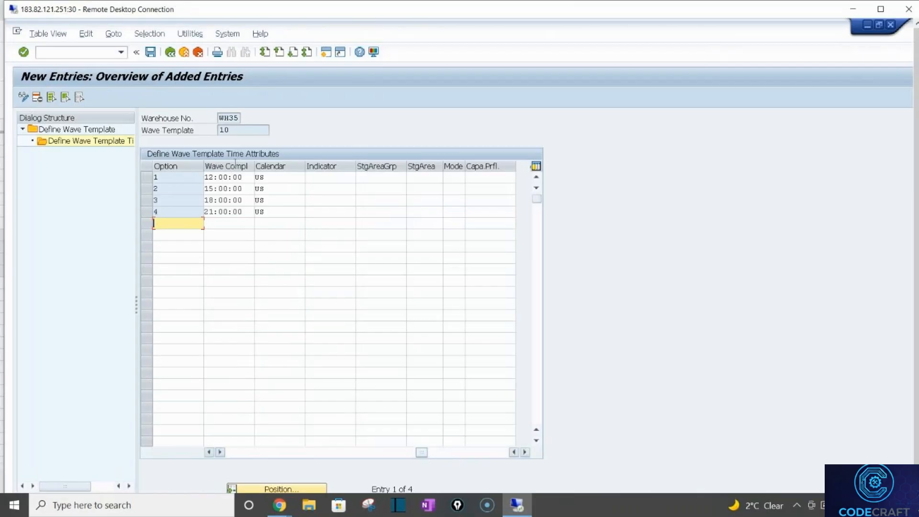
click(269, 178)
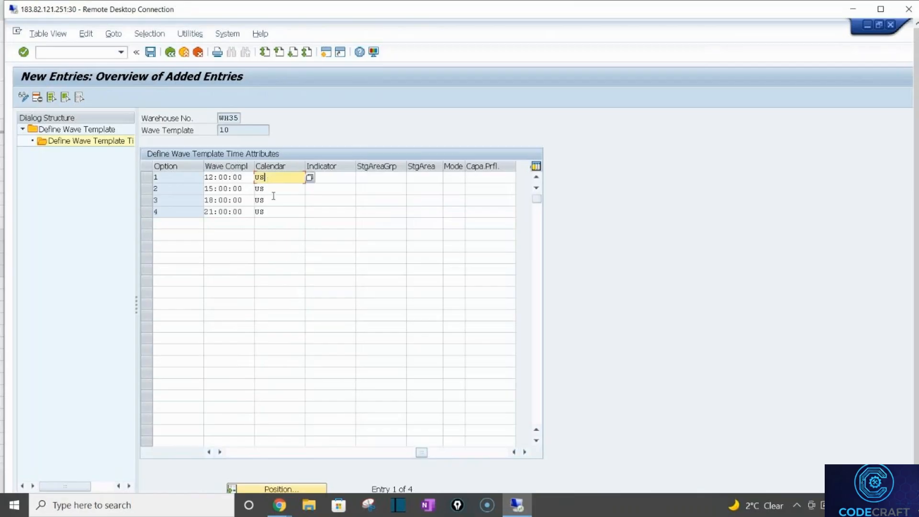
click(274, 201)
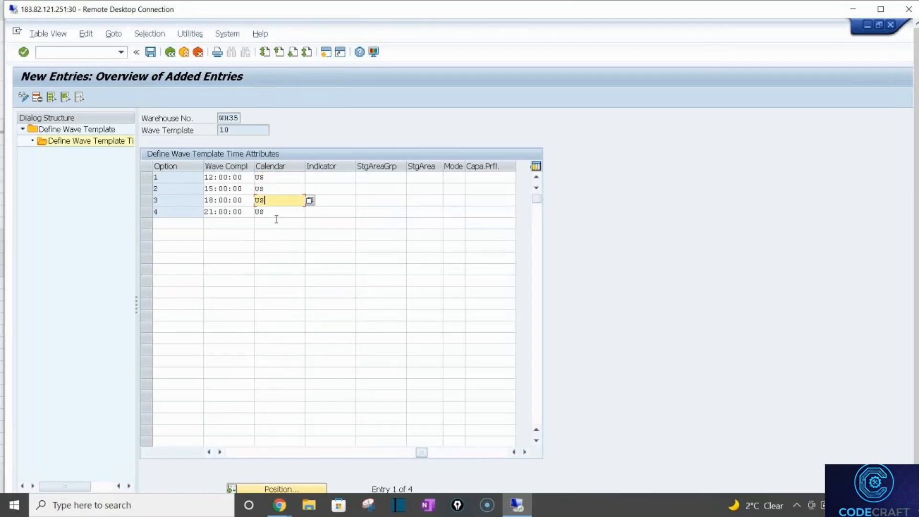
- Switch to the warehouse datasheet and enter the column header Pick Completed in G118
key(alt+Tab)
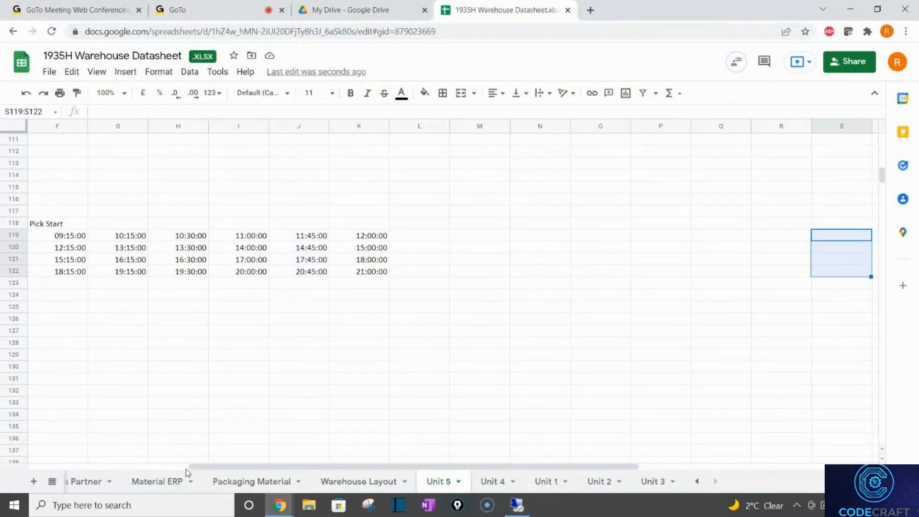
drag(214, 466, 128, 461)
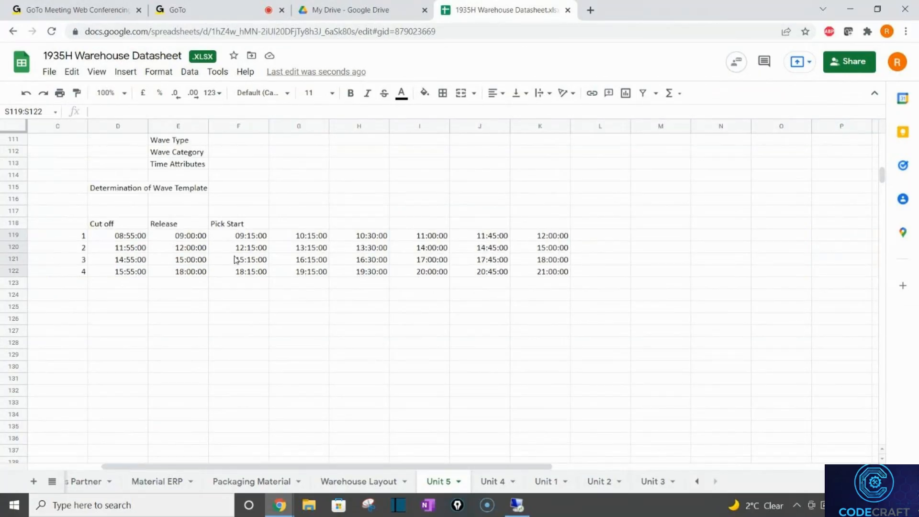
click(296, 227)
text(Pick)
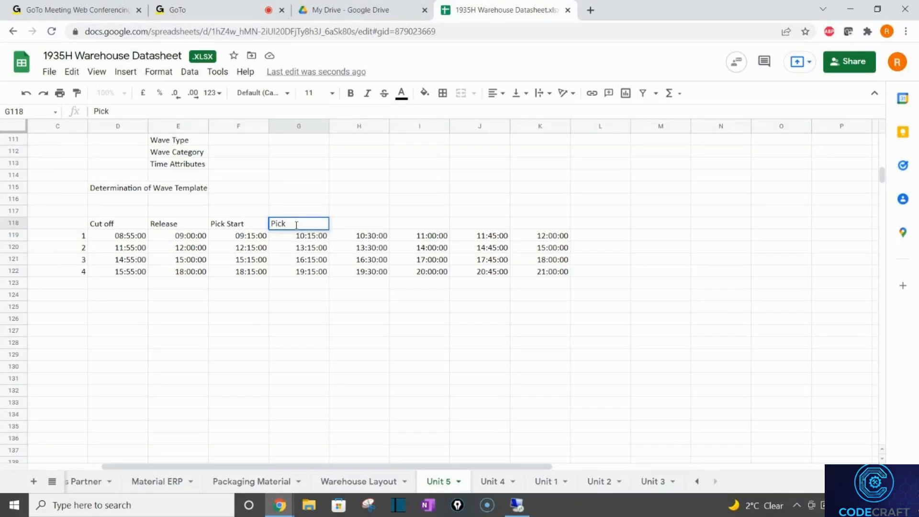
text( Completed)
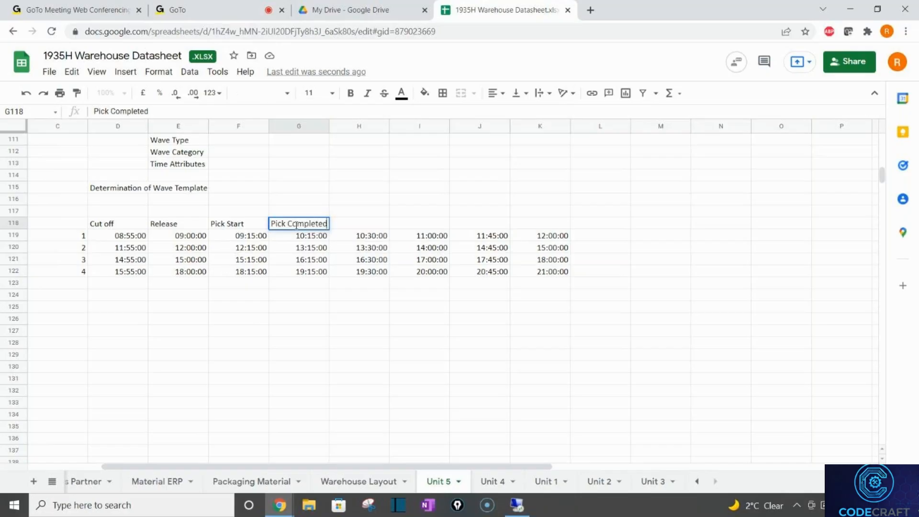
key(Tab)
- Check the picking and packing columns in the SAP session, and enter the header Pack Start in H118 of the datasheet
key(alt+Tab)
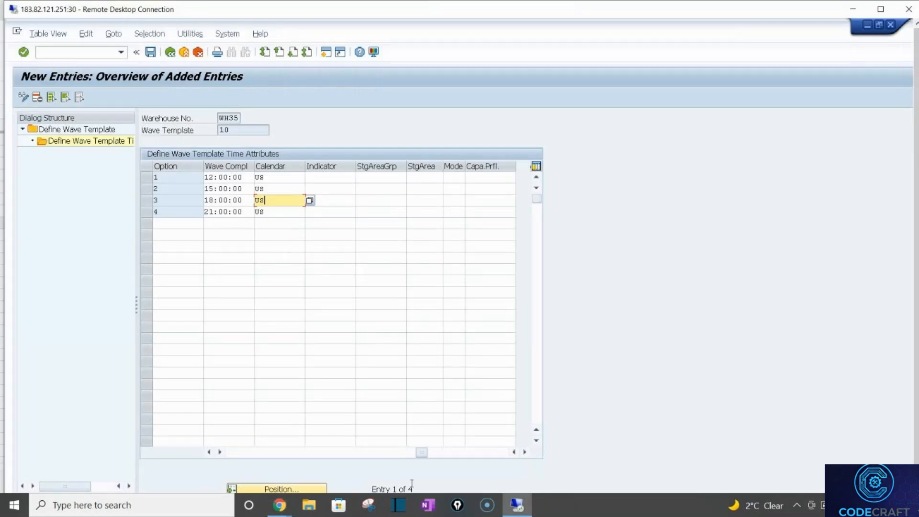
mouse_move(318, 435)
mouse_down()
mouse_move(236, 433)
mouse_move(347, 431)
mouse_move(303, 430)
mouse_up()
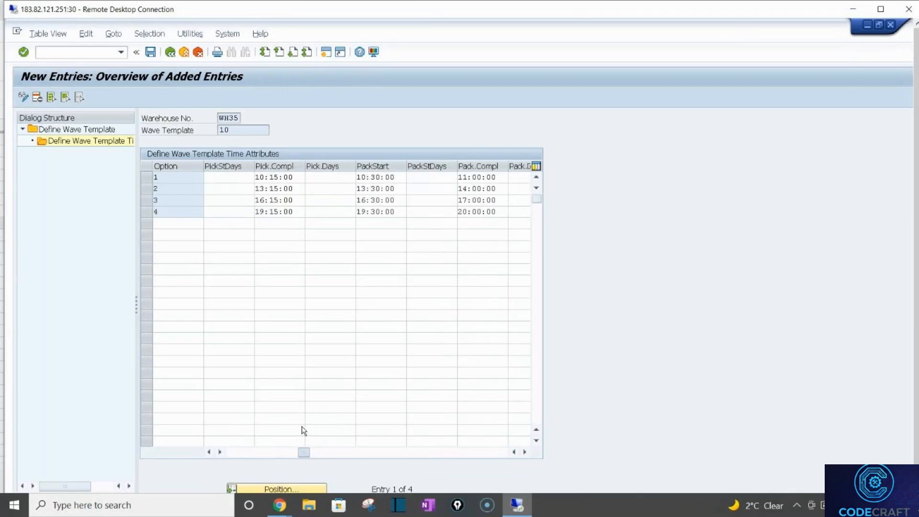
key(alt+Tab)
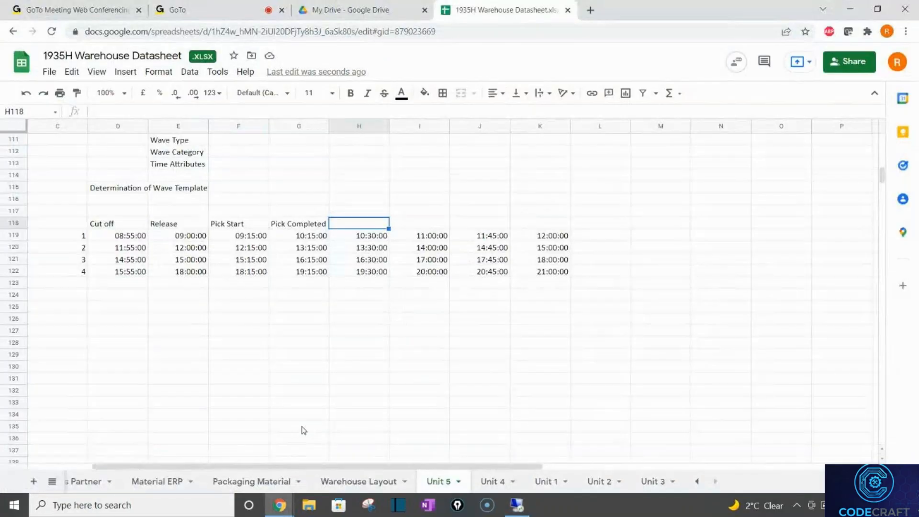
key(alt+Tab)
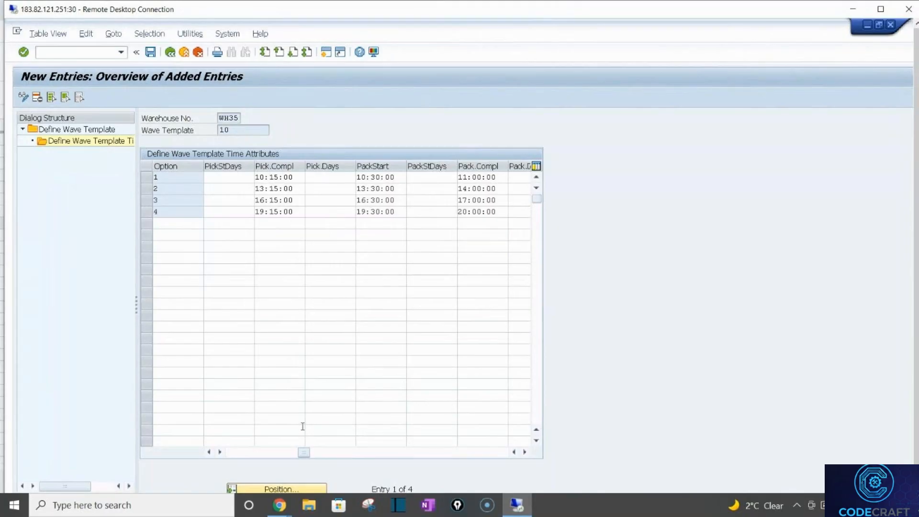
key(alt+Tab)
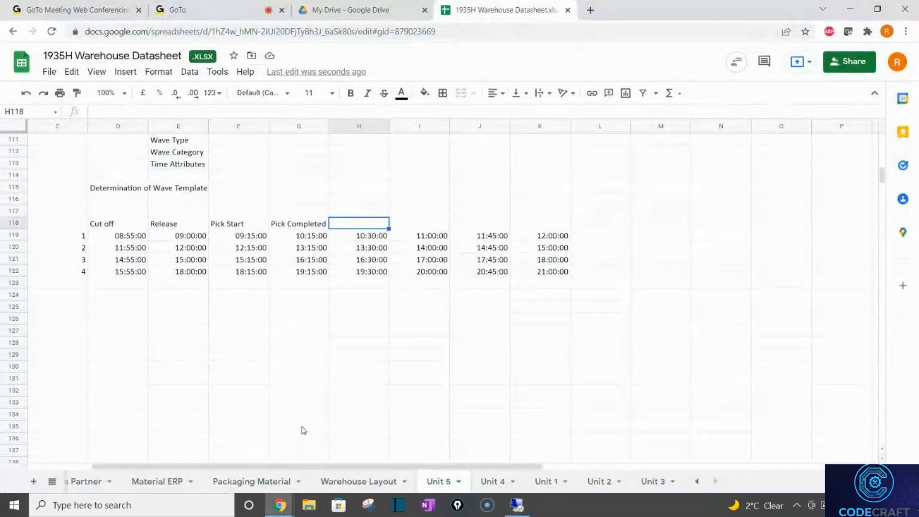
text(Pack Sr)
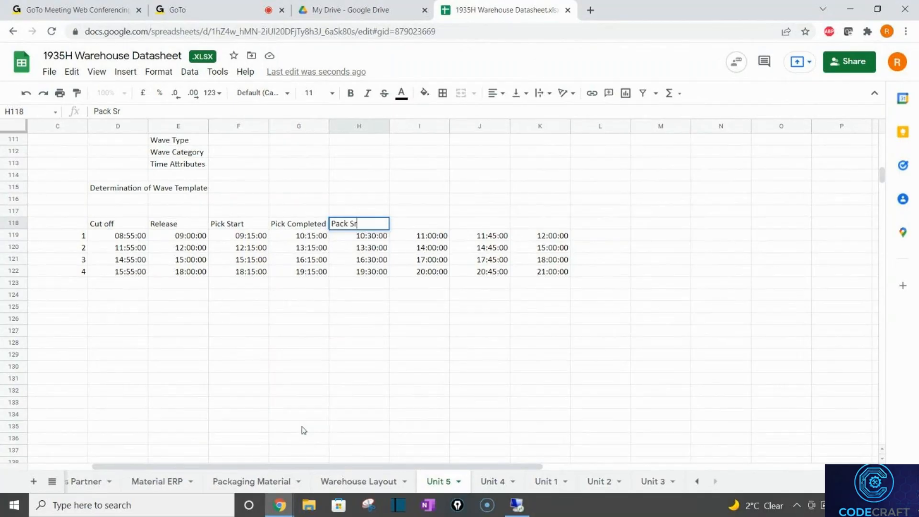
key(BackSpace)
text(tart)
key(Tab)
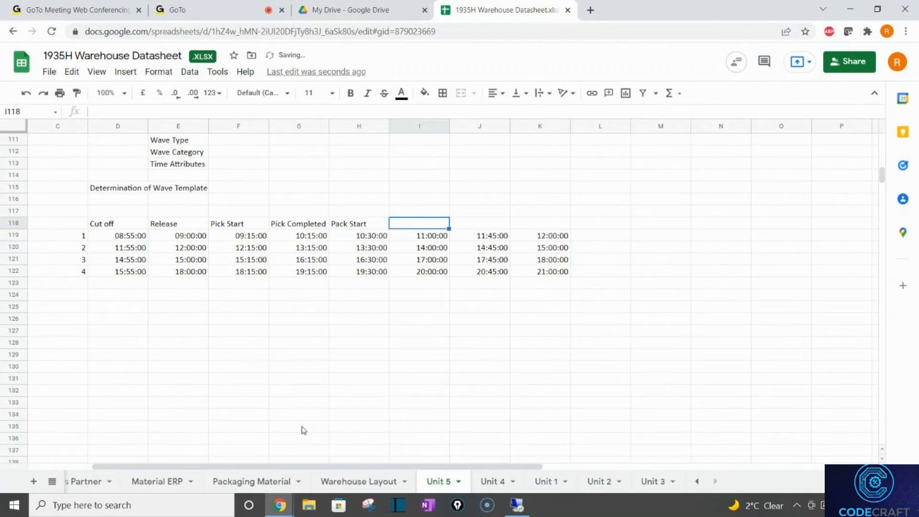
- Enter the headers Pack Complete in I118, Staging Complete in J118 and Wave Complete in K118
text(Pack Complete)
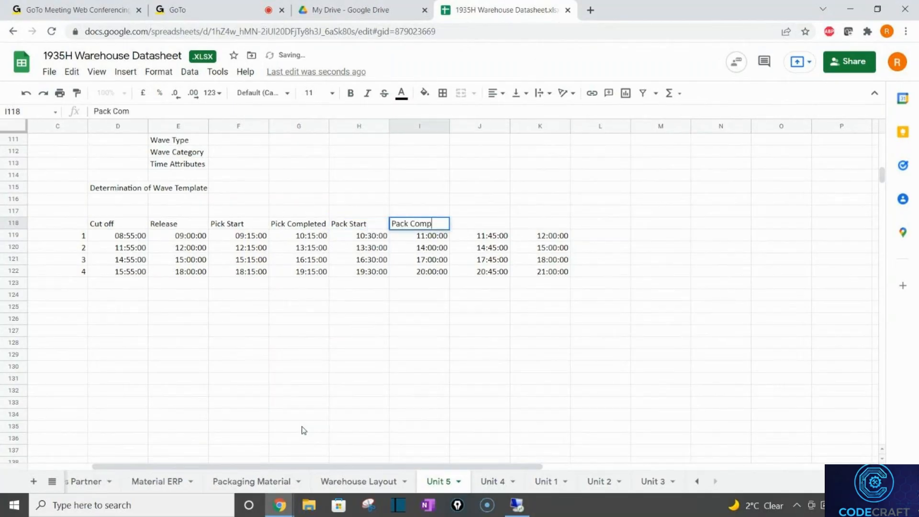
key(Tab)
key(Tab)
text(Wa)
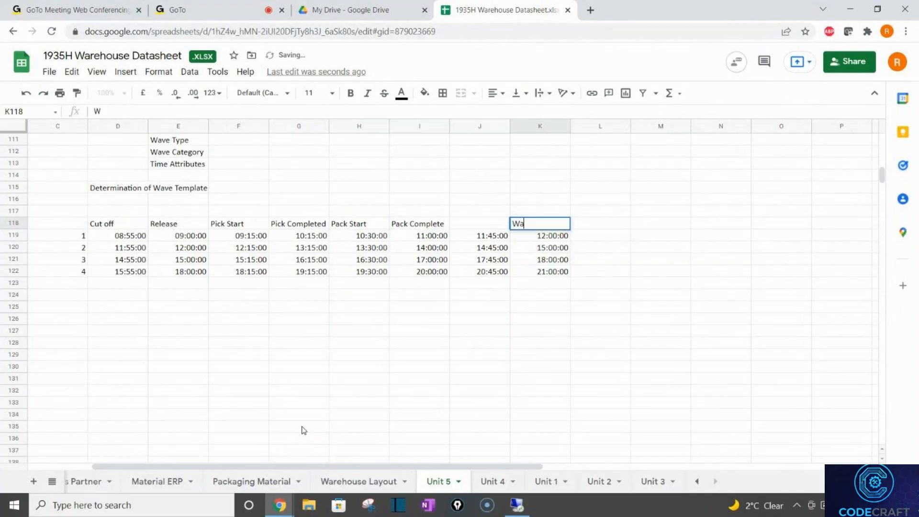
text(ve Complete)
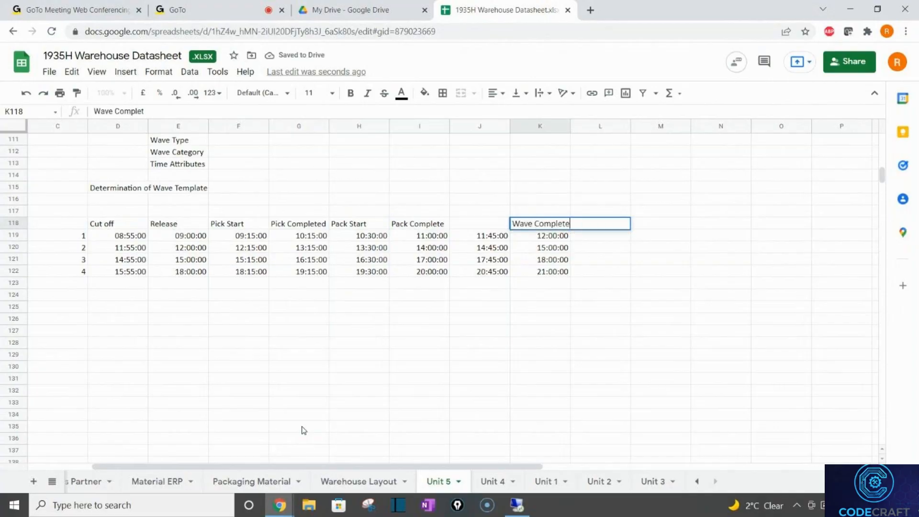
key(shift+Tab)
text(Staging Complete)
key(Return)
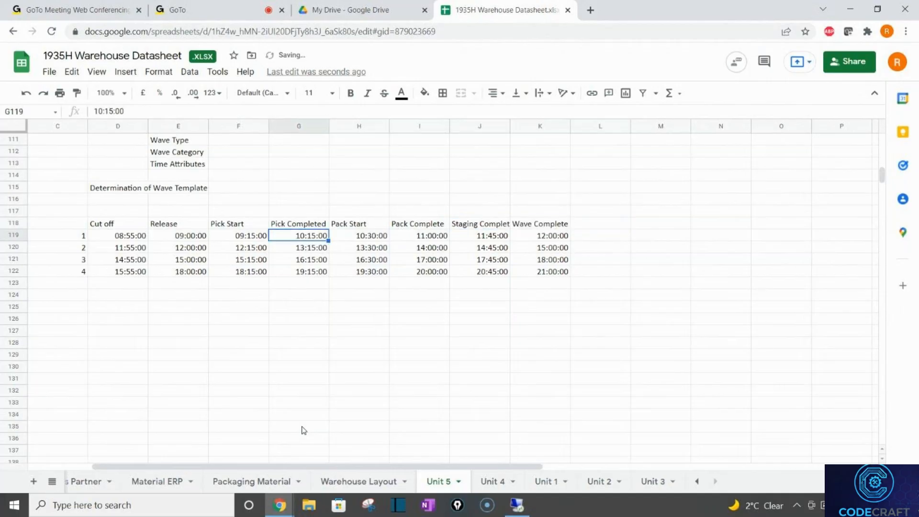
- Examine the start and wave completion times of the four options in rows 119 to 122
click(134, 321)
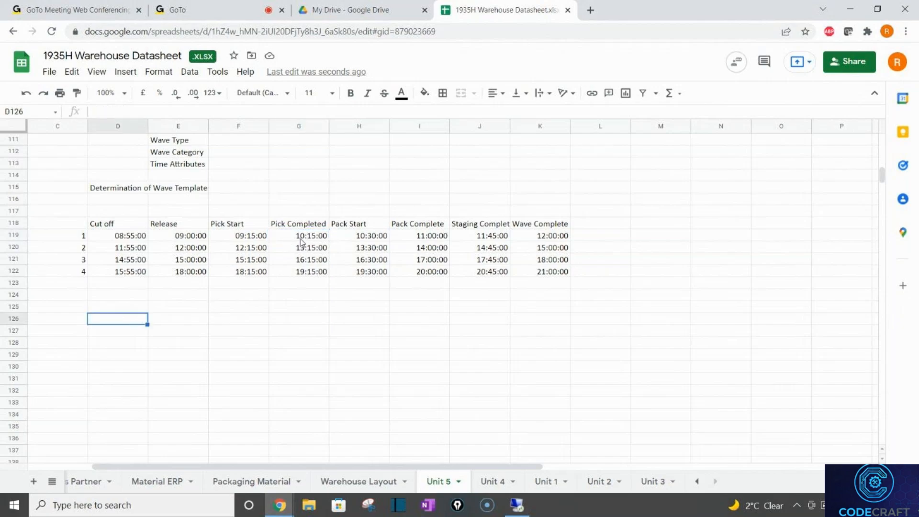
click(193, 240)
click(540, 236)
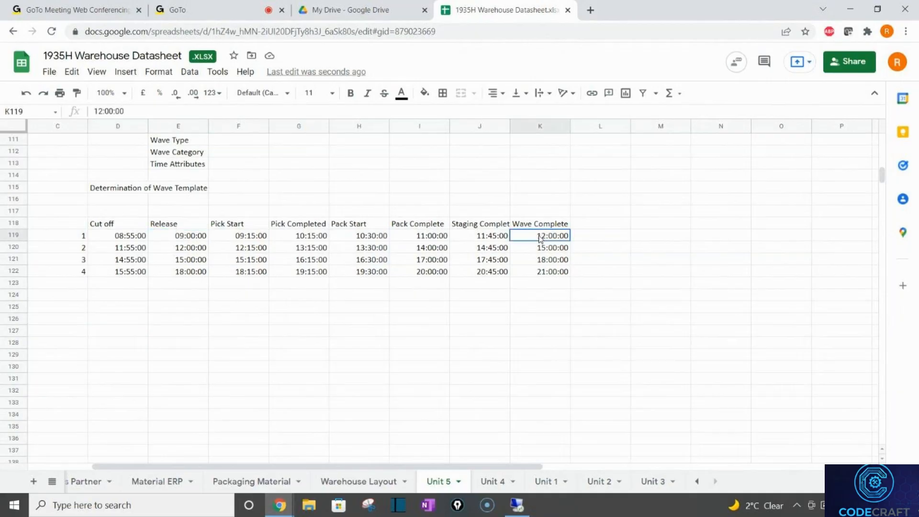
click(177, 250)
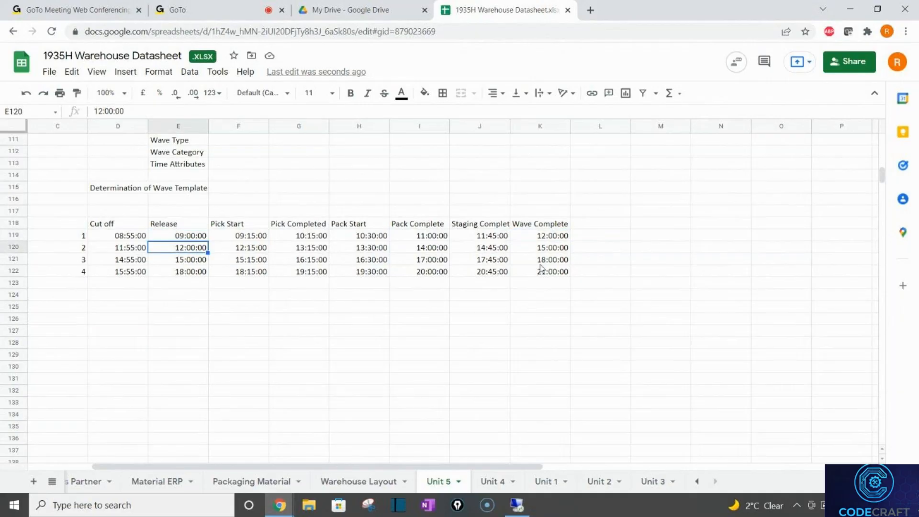
click(554, 249)
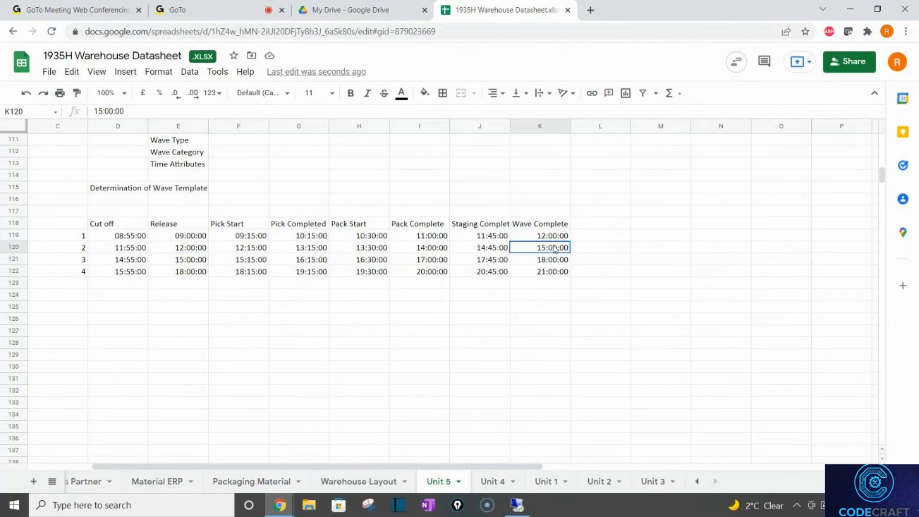
click(265, 260)
mouse_move(554, 261)
mouse_down()
mouse_move(559, 295)
mouse_move(557, 274)
mouse_up()
click(556, 273)
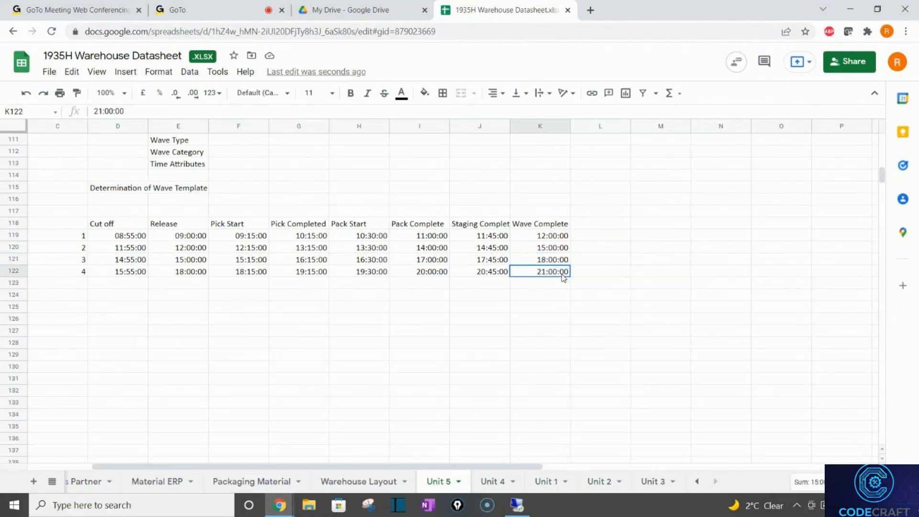
- Copy the four option rows C119:K122 and paste them below the table, starting at C125
drag(207, 235, 562, 236)
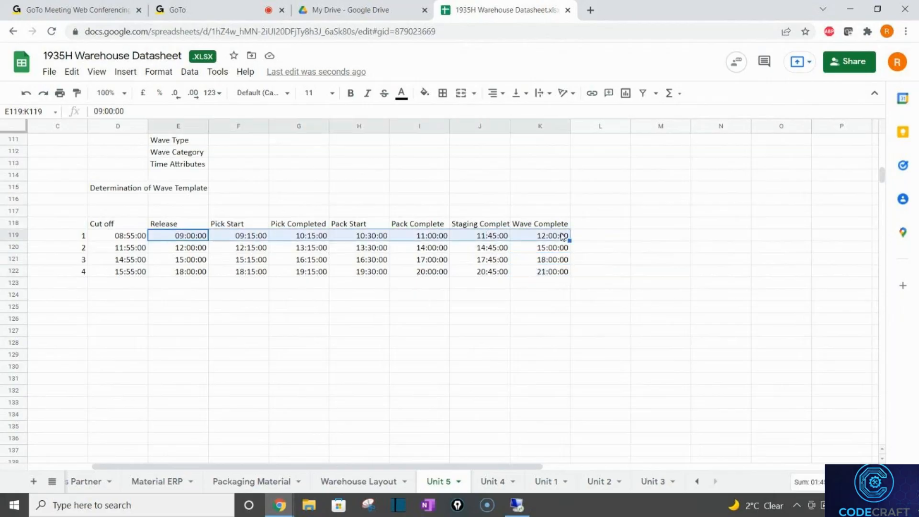
key(shift+Down)
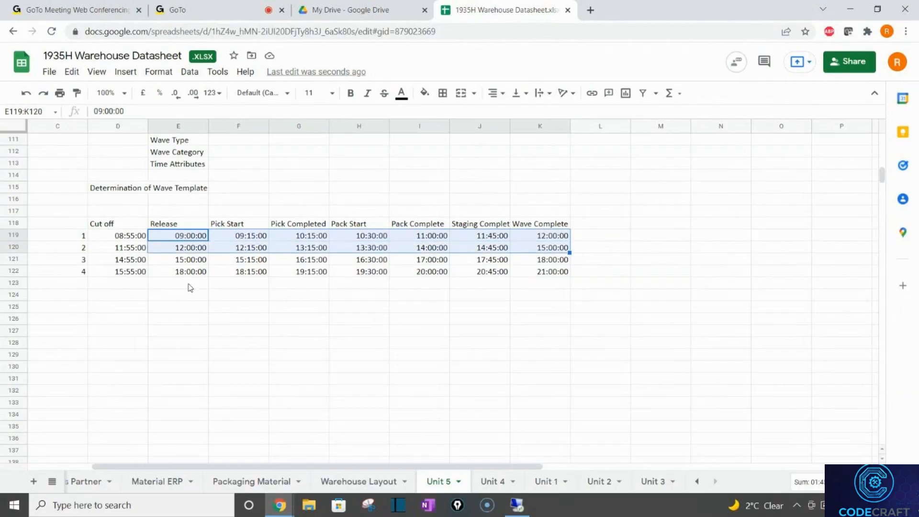
key(Left)
key(shift+Right)
key(shift+Right)
key(shift+Right)
key(shift+Right)
key(shift+Right)
key(shift+Right)
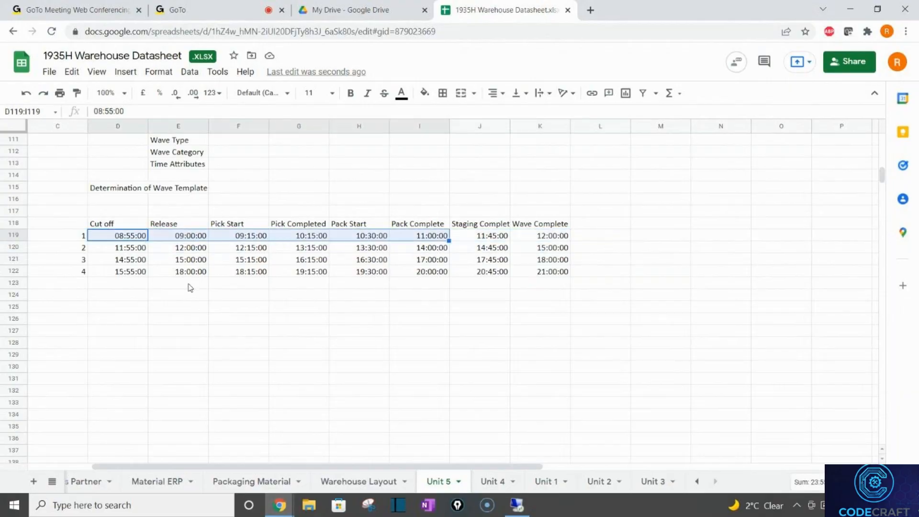
key(shift+Left)
key(Left)
key(shift+Right)
key(shift+Right)
key(shift+Right)
key(shift+Right)
key(shift+Right)
key(shift+Right)
key(shift+Right)
key(shift+Right)
key(shift+Down)
key(shift+Down)
key(shift+Down)
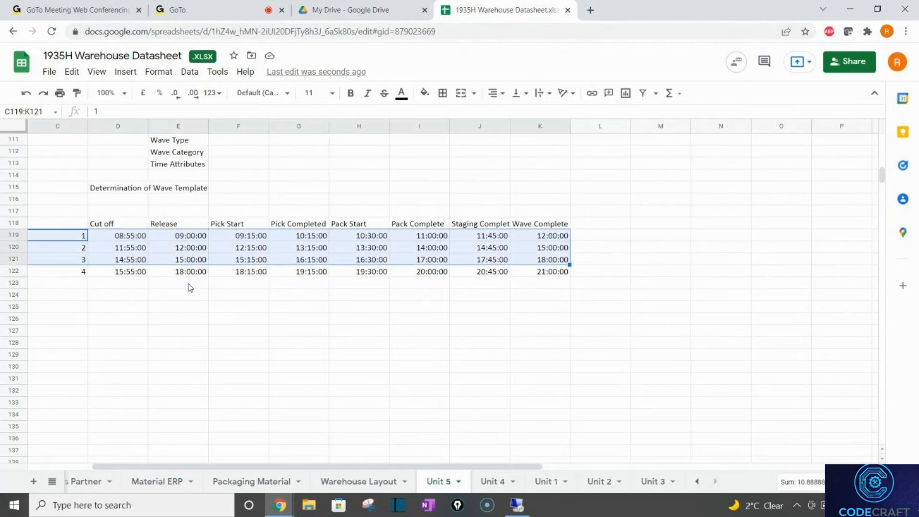
key(ctrl+c)
key(Down)
key(Down)
key(Down)
key(Down)
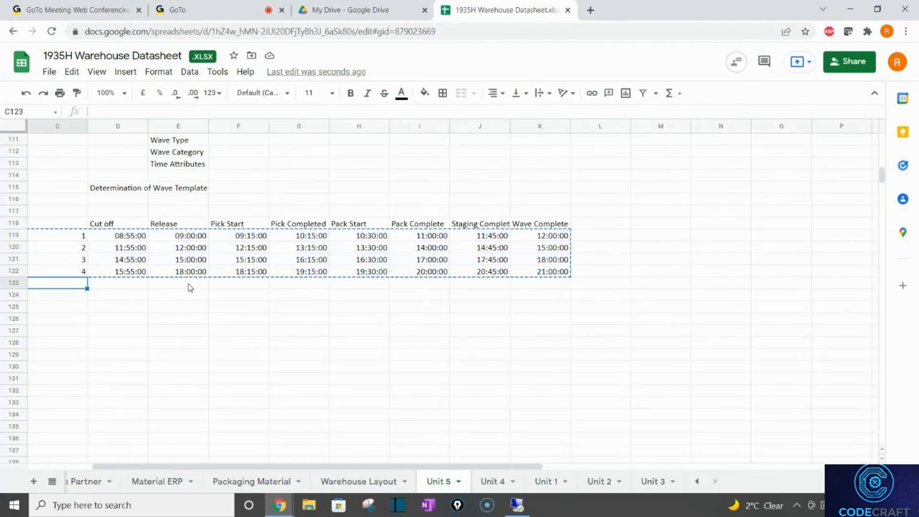
key(Down)
key(Down)
key(ctrl+v)
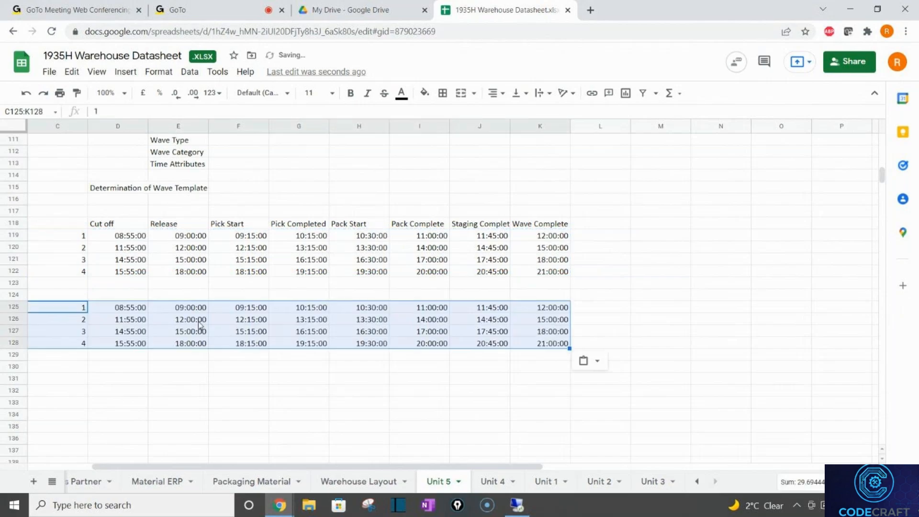
- Clear the cut-off time of option 2 in the copied table, cell D126
click(261, 312)
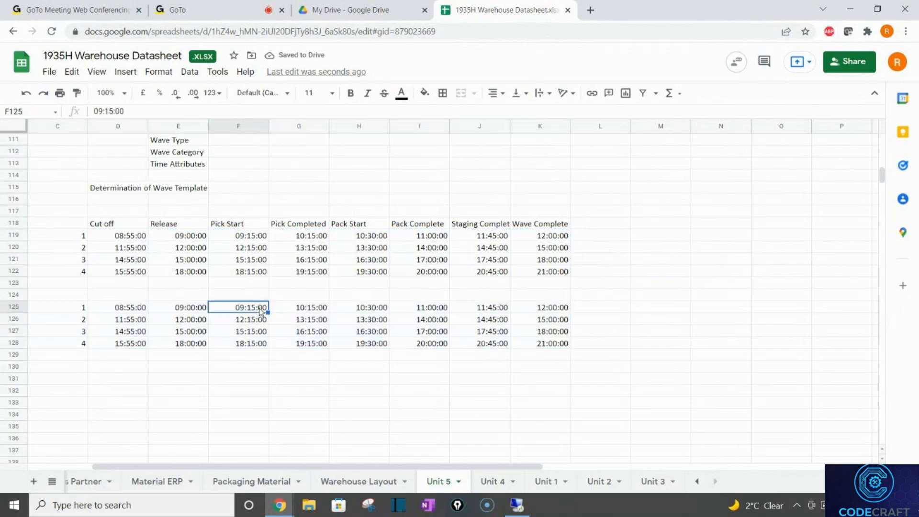
click(300, 309)
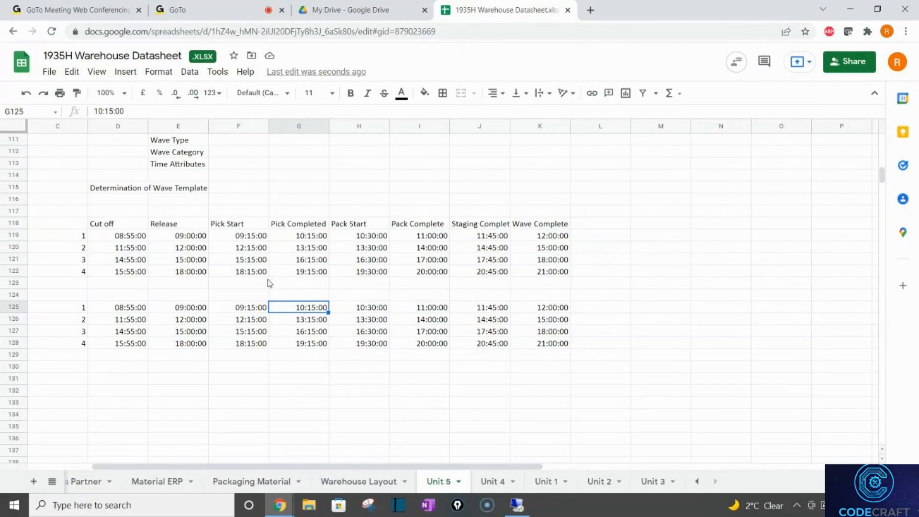
click(134, 319)
key(Delete)
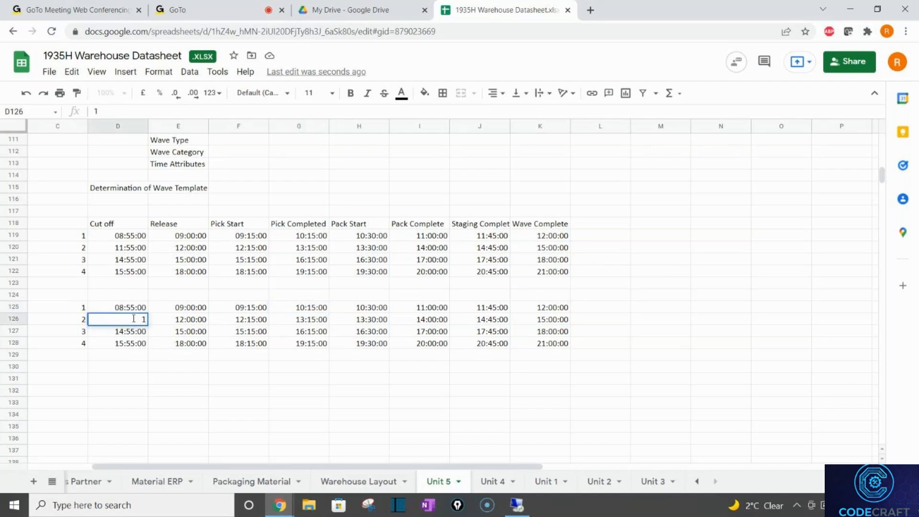
text(1:)
key(BackSpace)
key(BackSpace)
- Set the pick start time of option 2 in the copied table, cell F126, to 10:30
key(Tab)
key(Tab)
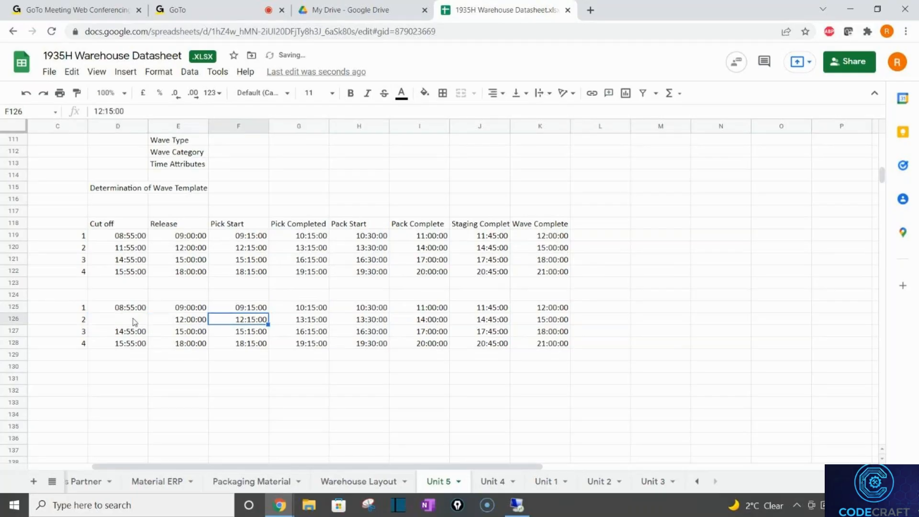
text(10:30)
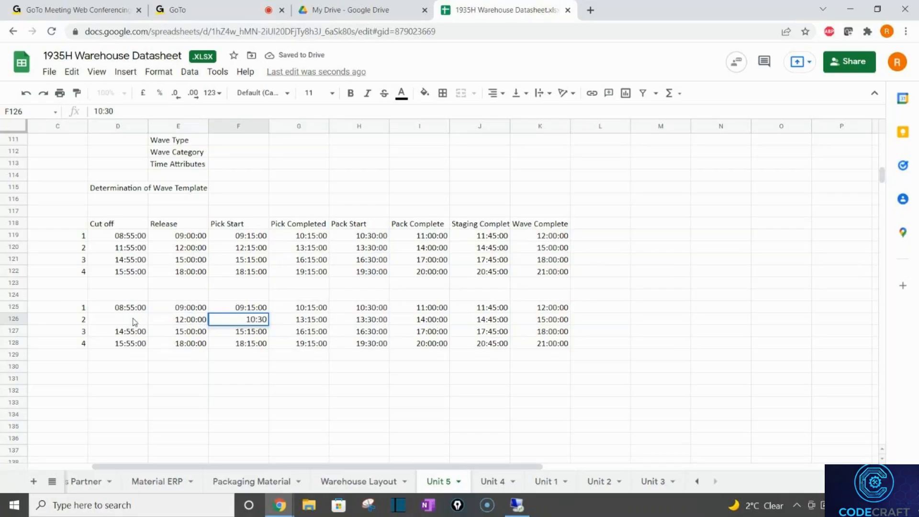
click(176, 379)
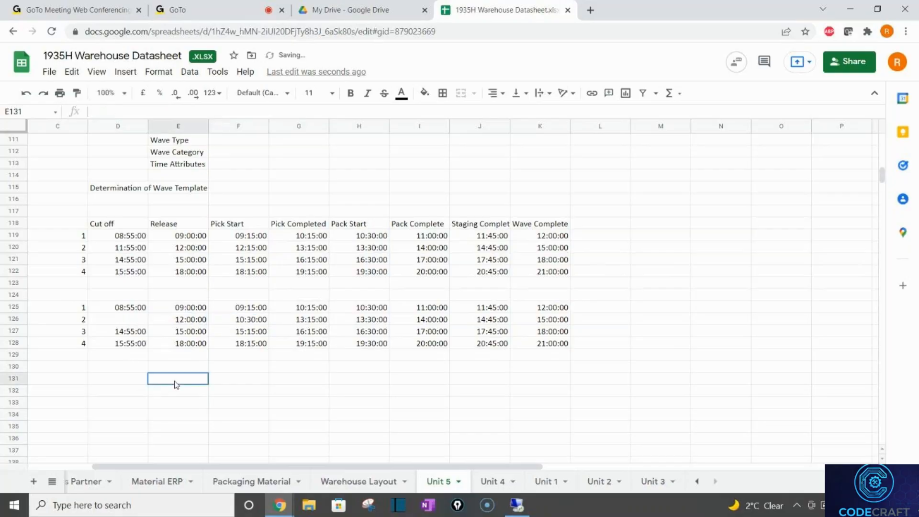
- Delete the contents of C127:L128, removing options 3 and 4 from the copied table
drag(79, 335, 585, 345)
key(Delete)
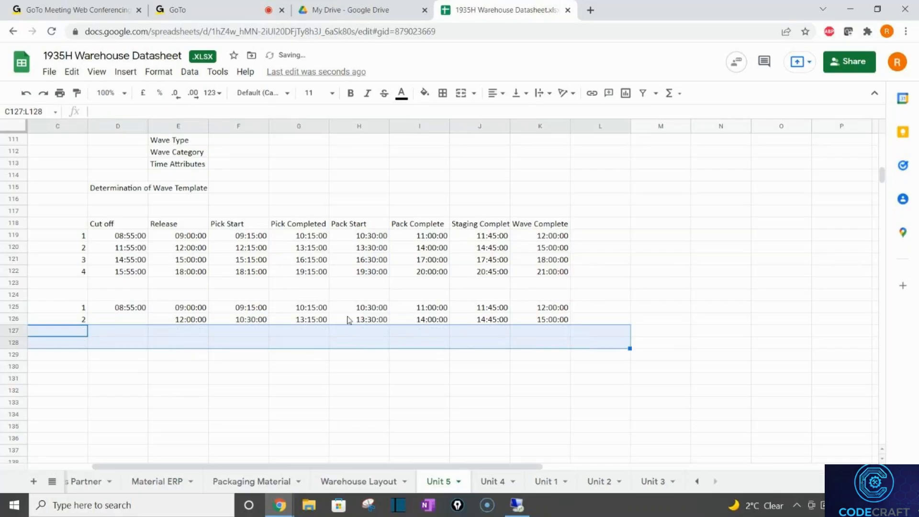
click(317, 308)
- Set the release time of option 2 in the copied table, cell E126, to 10:15
click(185, 324)
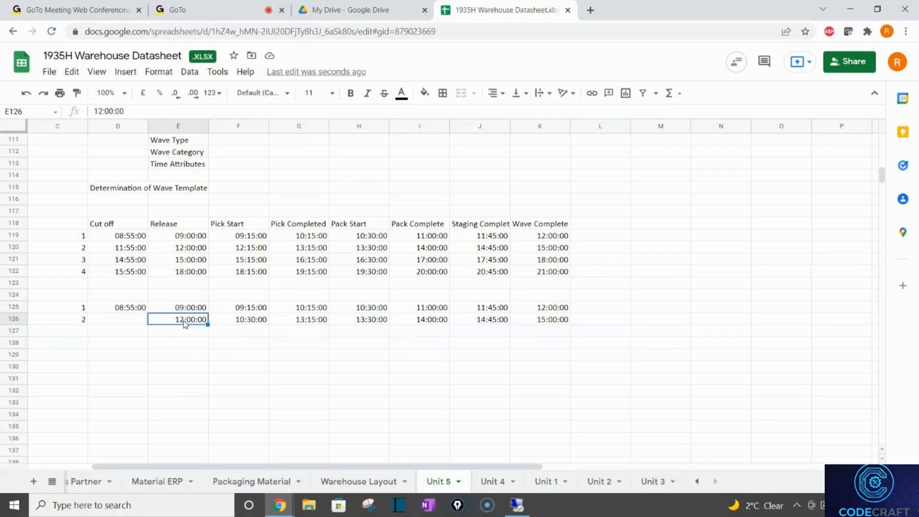
text(10)
text(:)
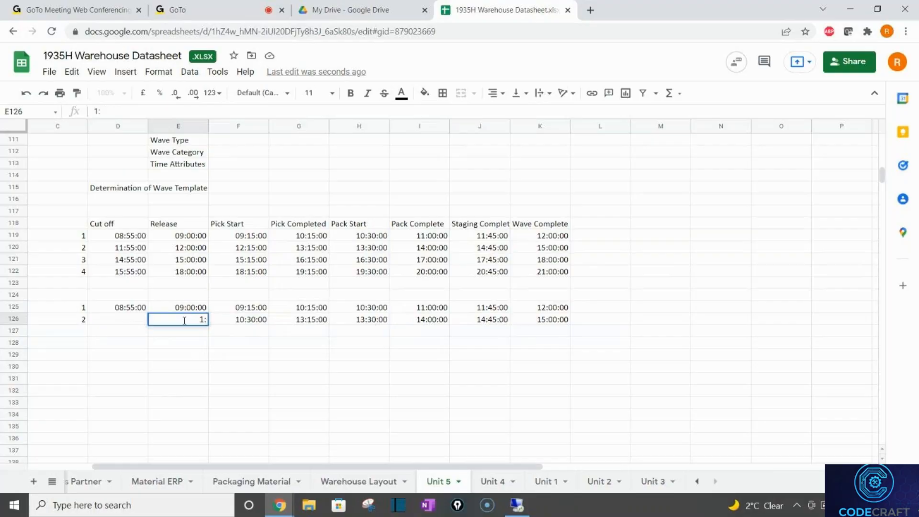
text(3)
key(BackSpace)
key(BackSpace)
text(0:15)
key(Tab)
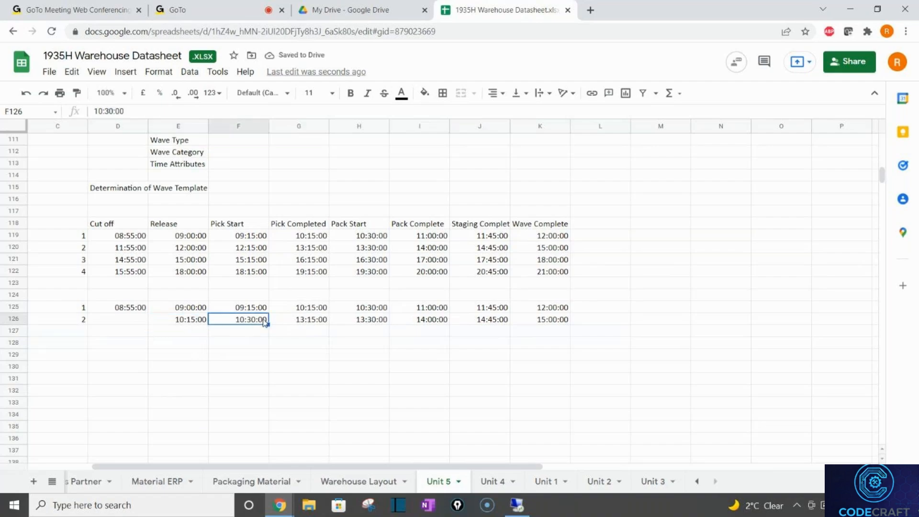
- Set the pick completed time of option 2 in the copied table, cell G126, to 11:30
click(301, 320)
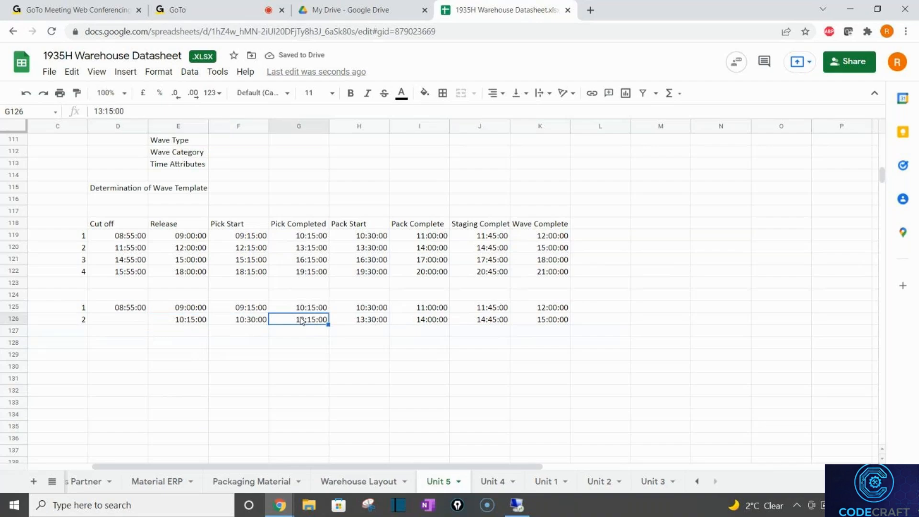
text(11:30:00)
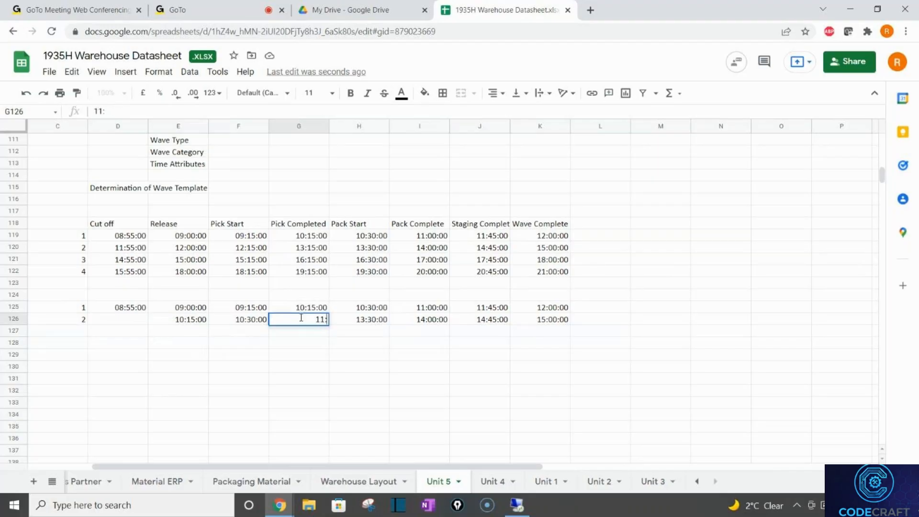
key(Tab)
- Clear option 2's remaining times from pack start onward in the copied table, cells H126:L126
key(shift+Right)
key(shift+Right)
key(shift+Right)
key(shift+Right)
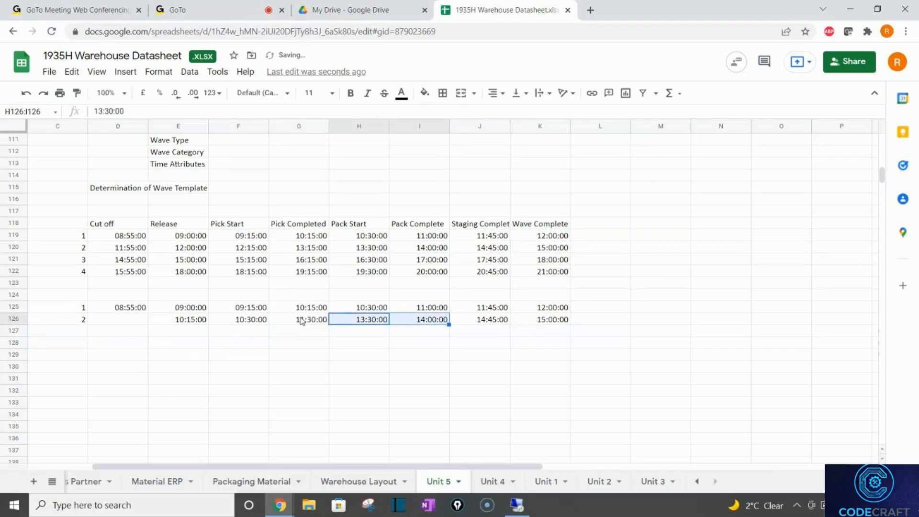
key(Delete)
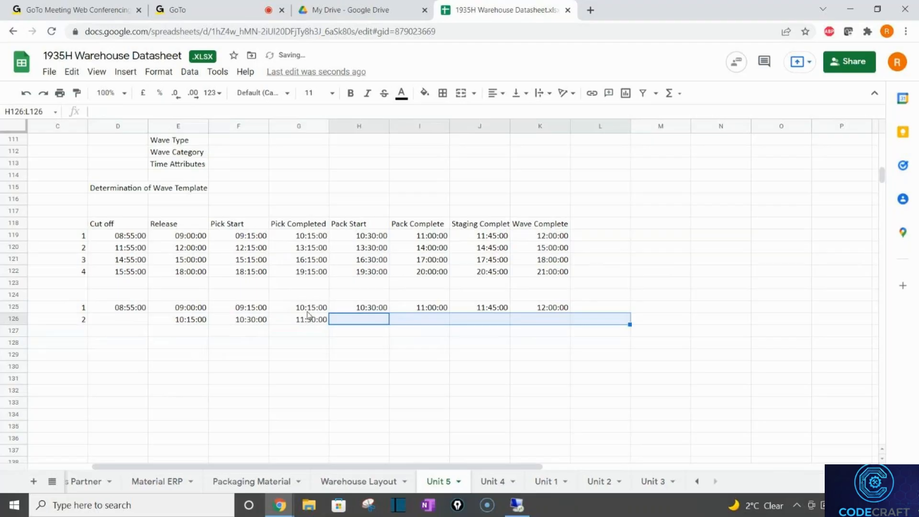
- Set the pack start time of option 2 in the copied table, cell H126, to 11:45
click(311, 310)
click(260, 324)
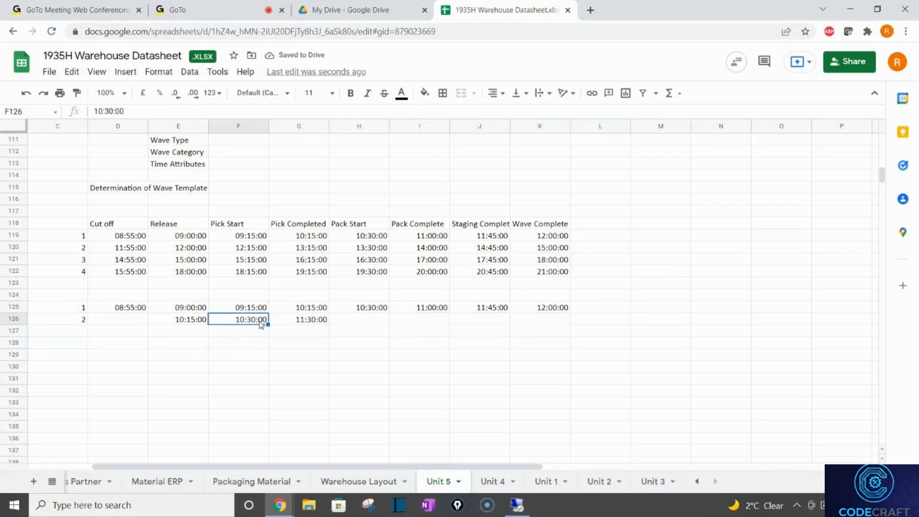
click(308, 322)
click(248, 324)
click(298, 338)
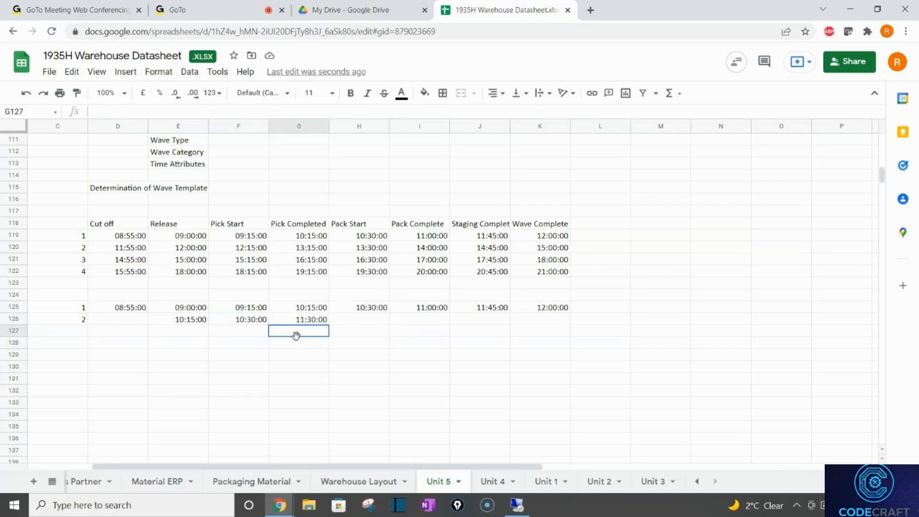
click(376, 320)
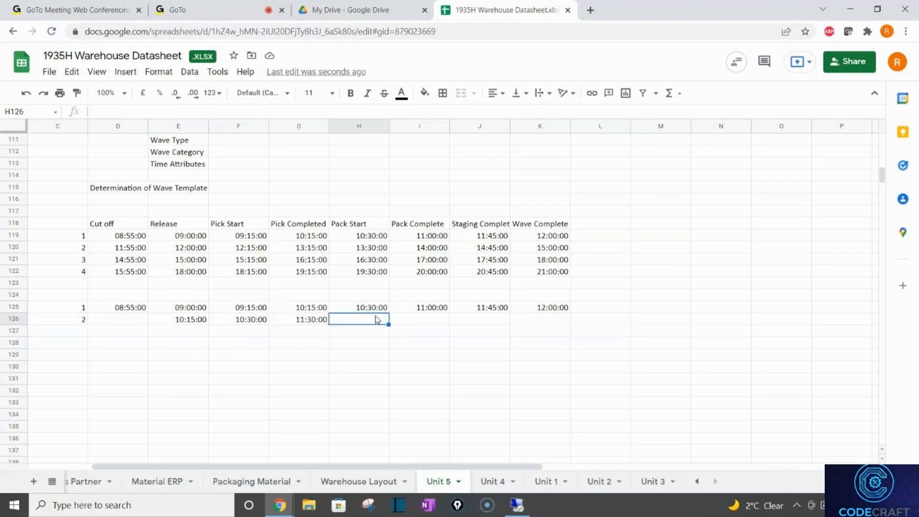
click(434, 309)
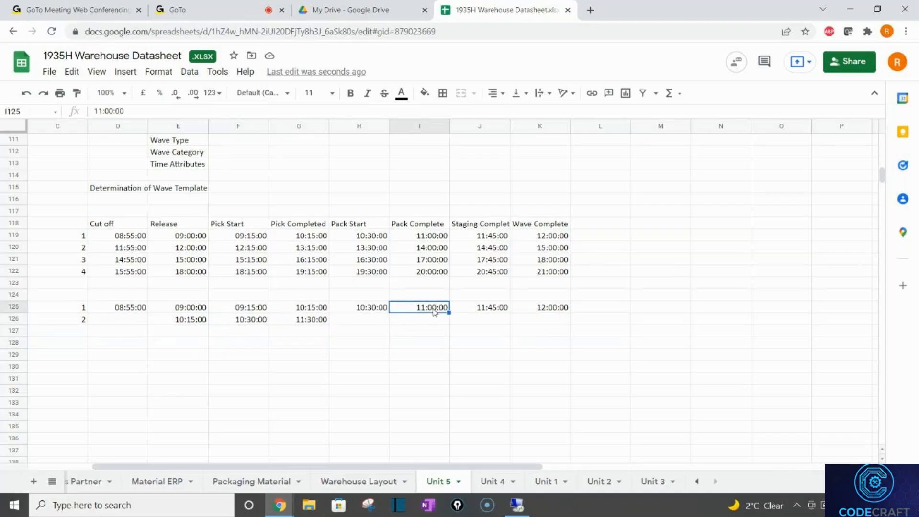
click(372, 324)
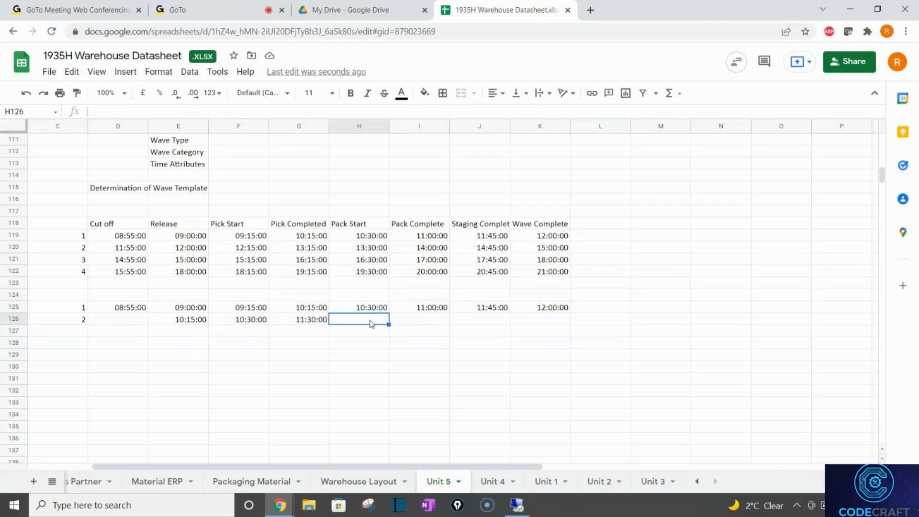
text(11:1)
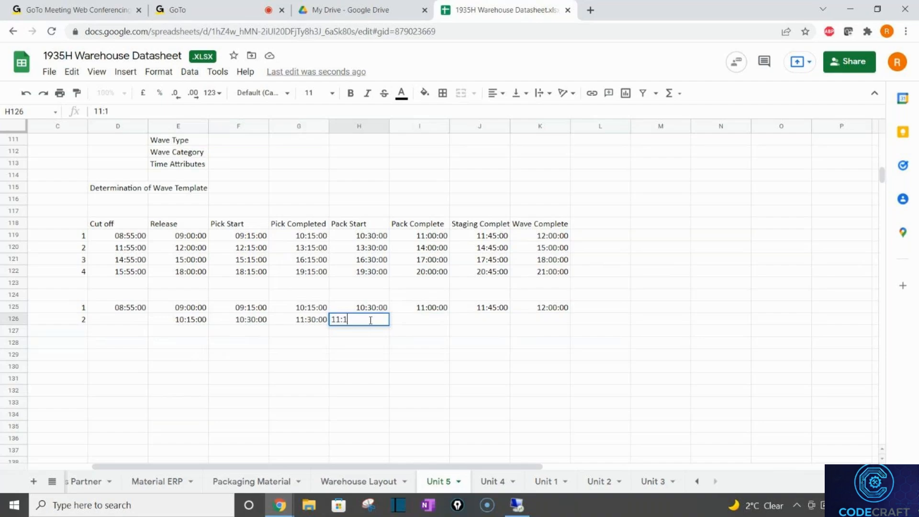
key(BackSpace)
text(45)
key(Tab)
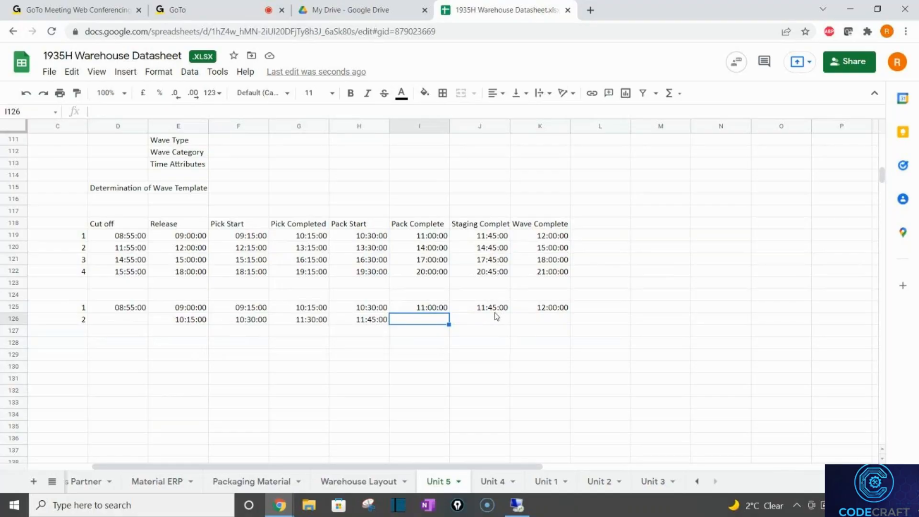
- Set option 2's pack complete time in I126 to 12:15 and its staging complete time in J126 to 13:00
text(1)
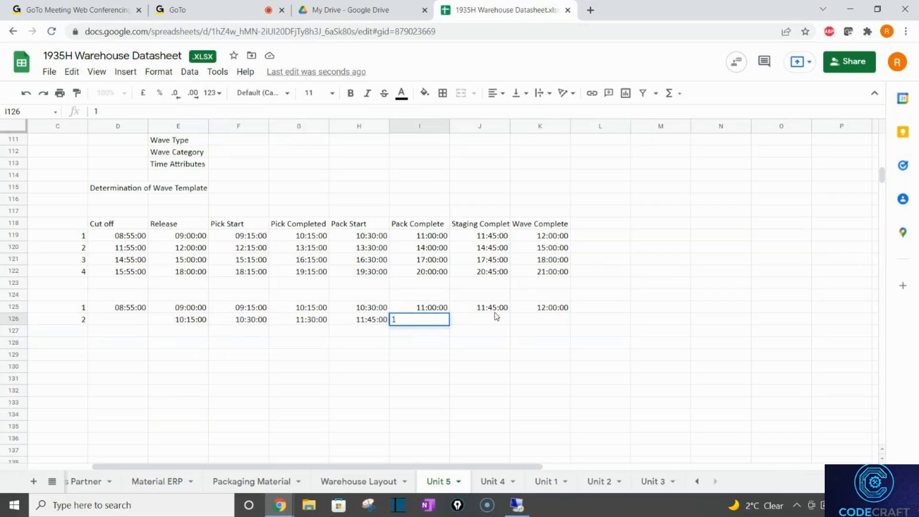
text(2:15)
key(Tab)
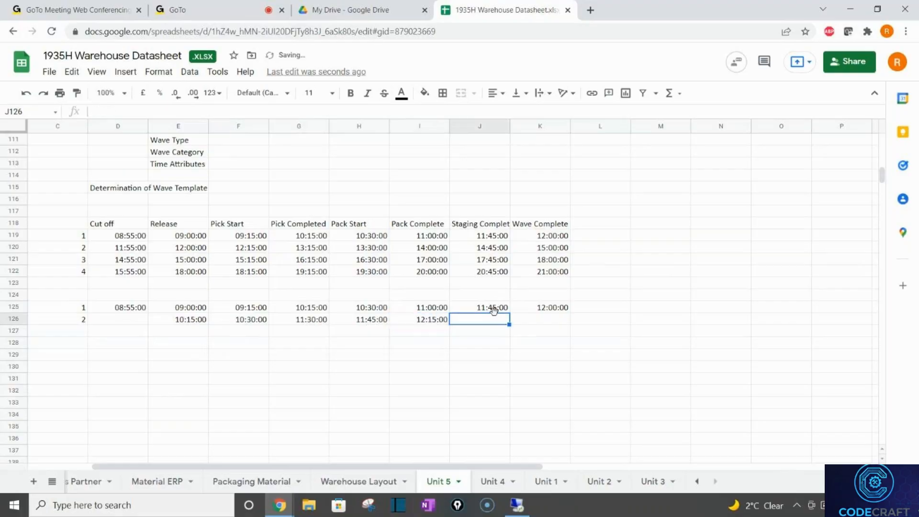
click(436, 324)
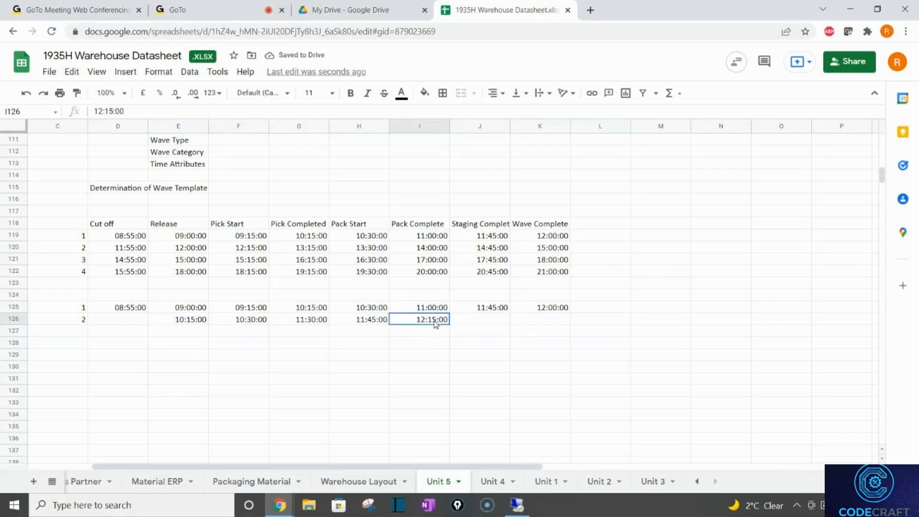
click(489, 323)
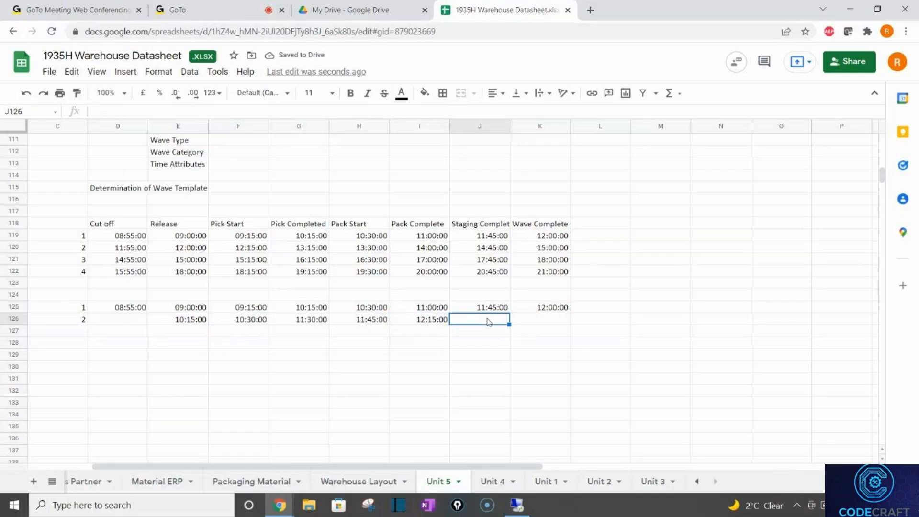
text(1)
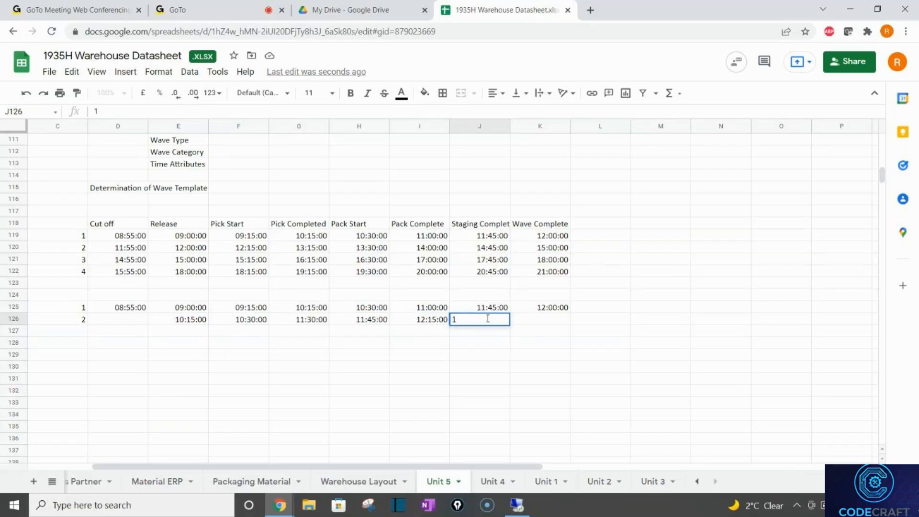
text(3:00)
key(Tab)
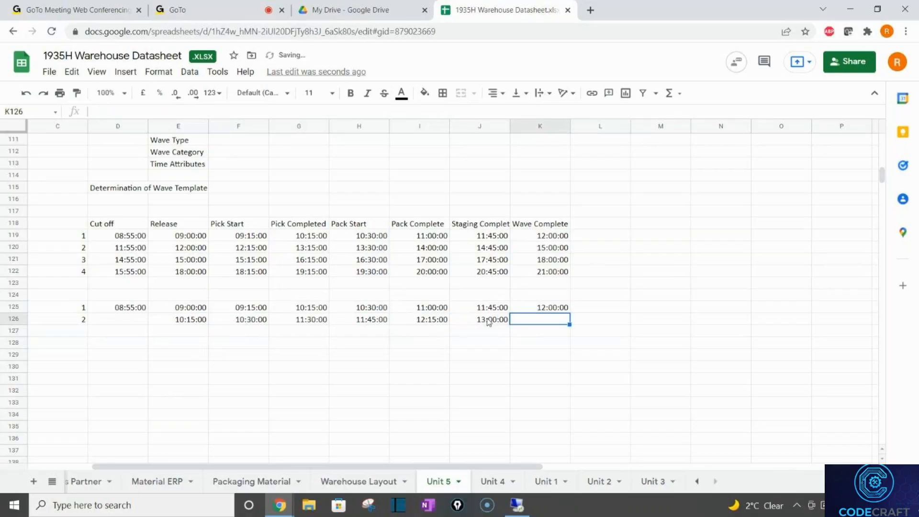
- Compare the packing and staging times of the two example options with options 1 and 2 of the original table
drag(359, 311, 429, 332)
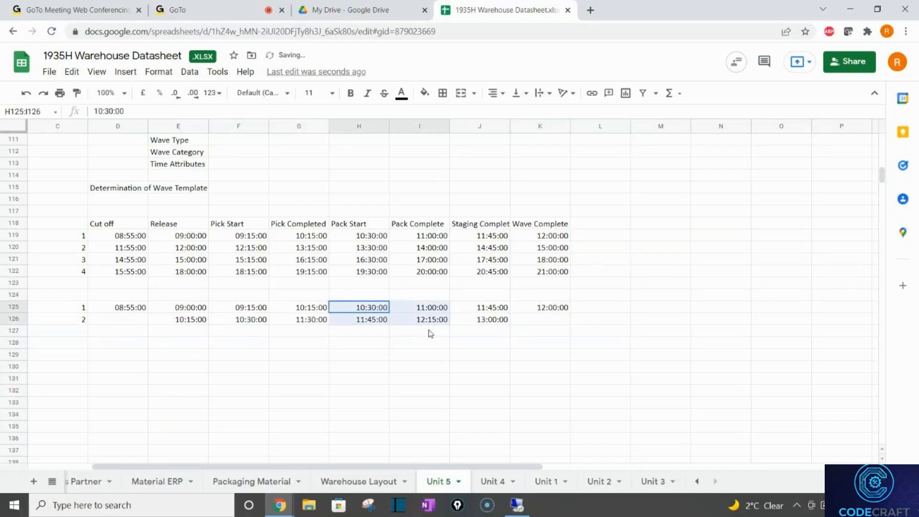
drag(493, 308, 523, 331)
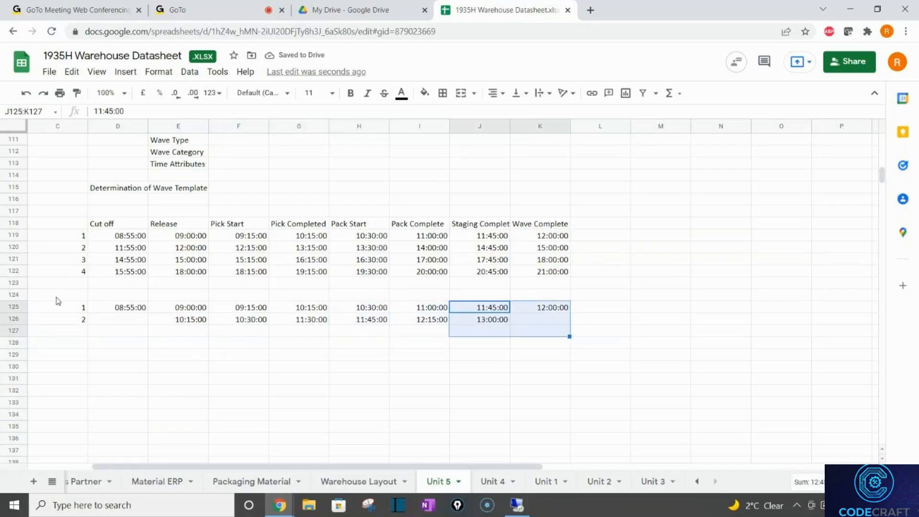
drag(134, 238, 562, 238)
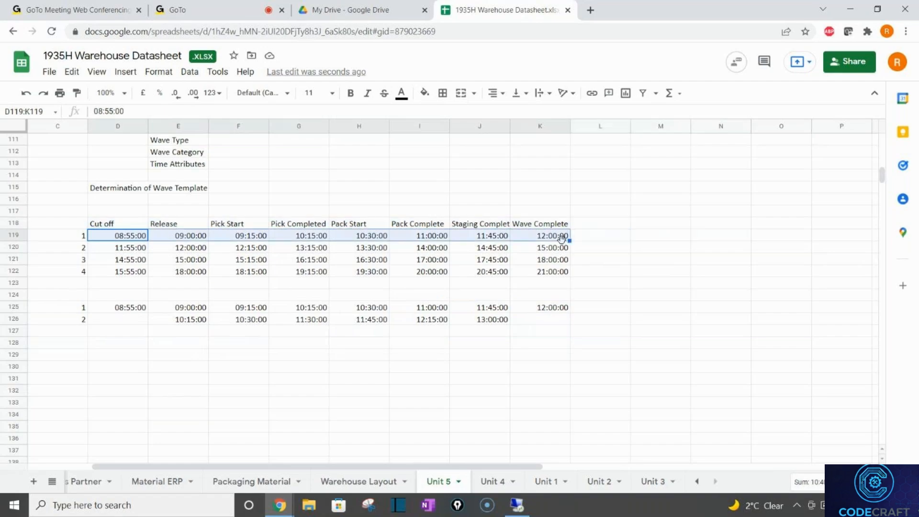
click(307, 238)
click(386, 249)
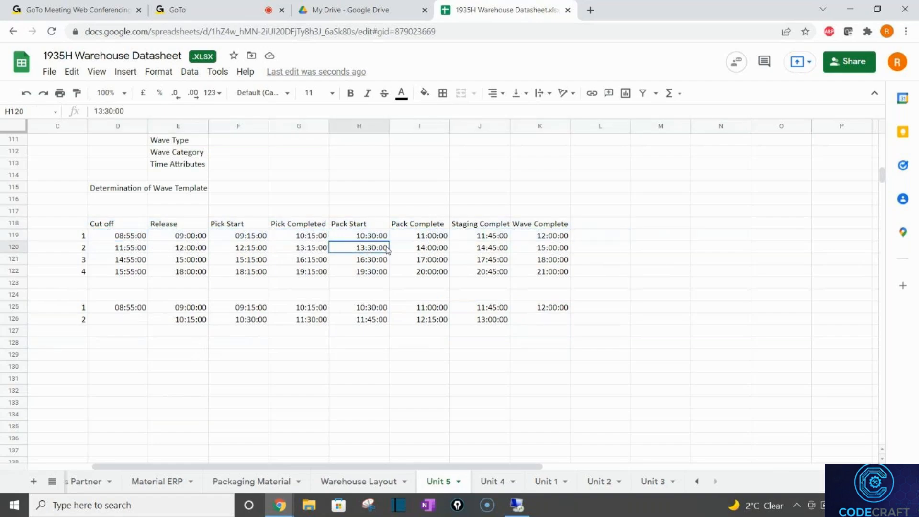
click(490, 248)
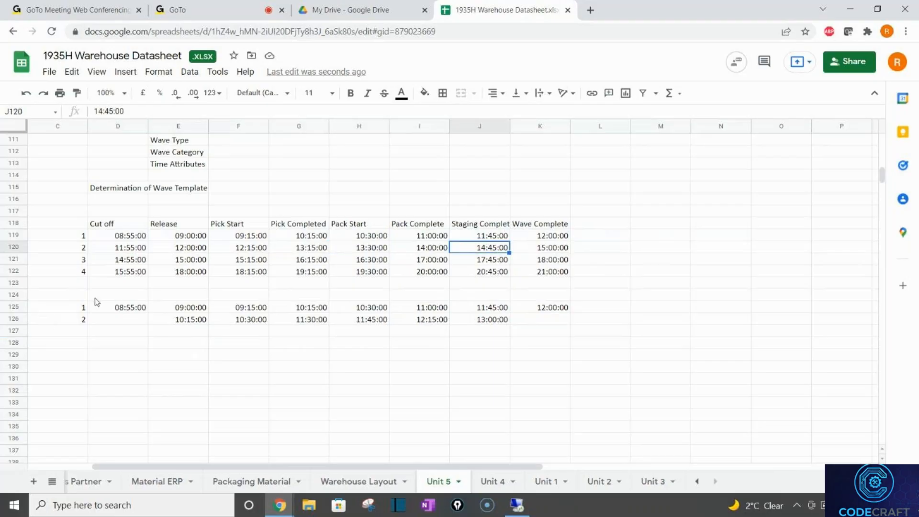
- Delete the whole two-option example below the original table, including the option numbers in column C
drag(110, 307, 622, 349)
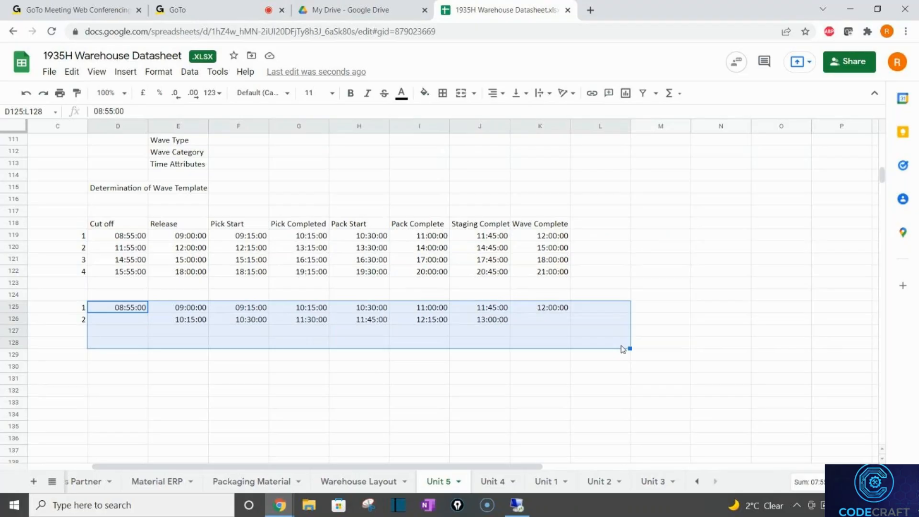
key(Delete)
drag(66, 296, 78, 318)
key(Delete)
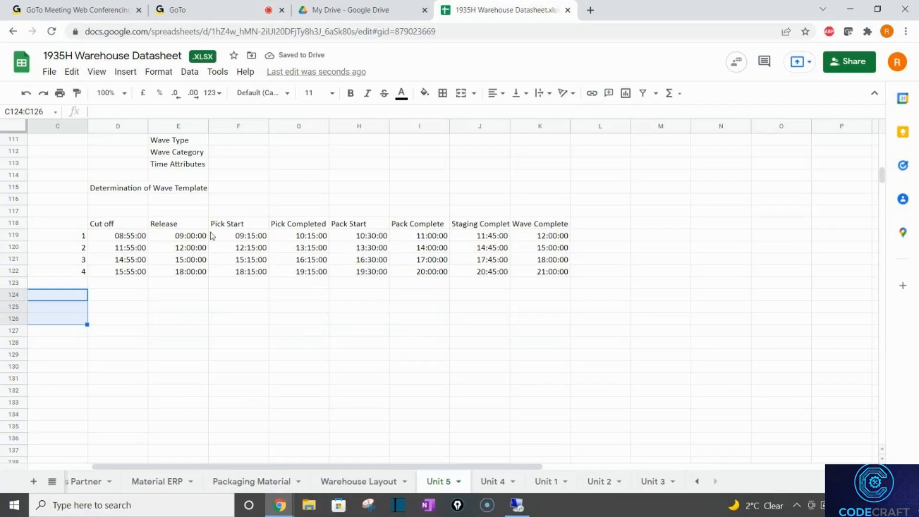
click(194, 261)
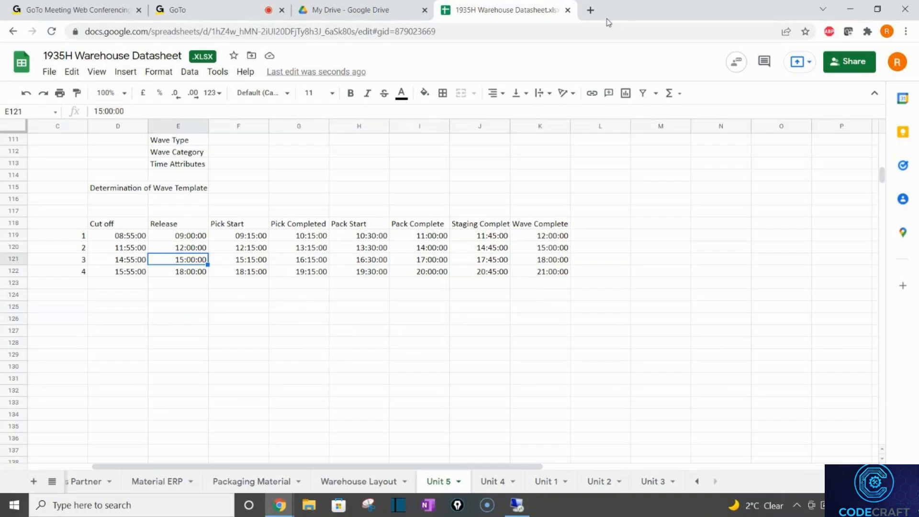
- Search Google for "tow train" in a new browser tab and view the Toyota automated tow trains image
click(592, 11)
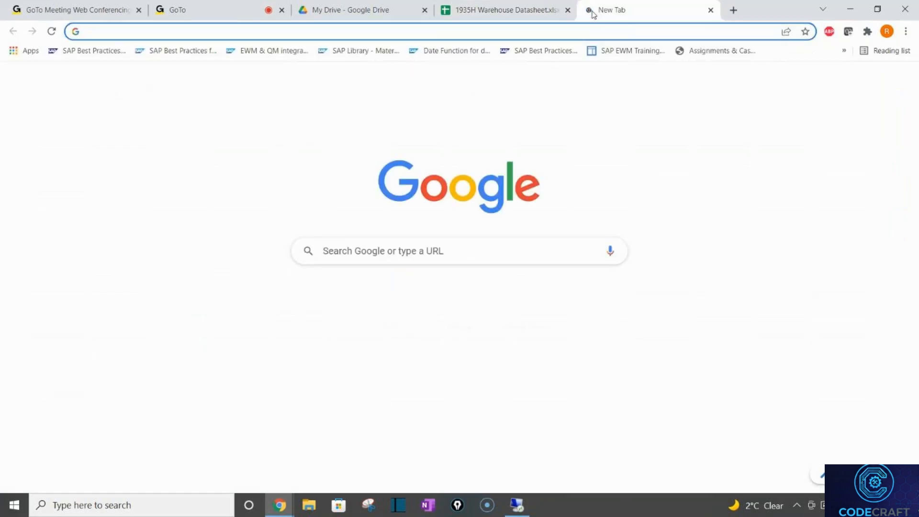
text(tow tr)
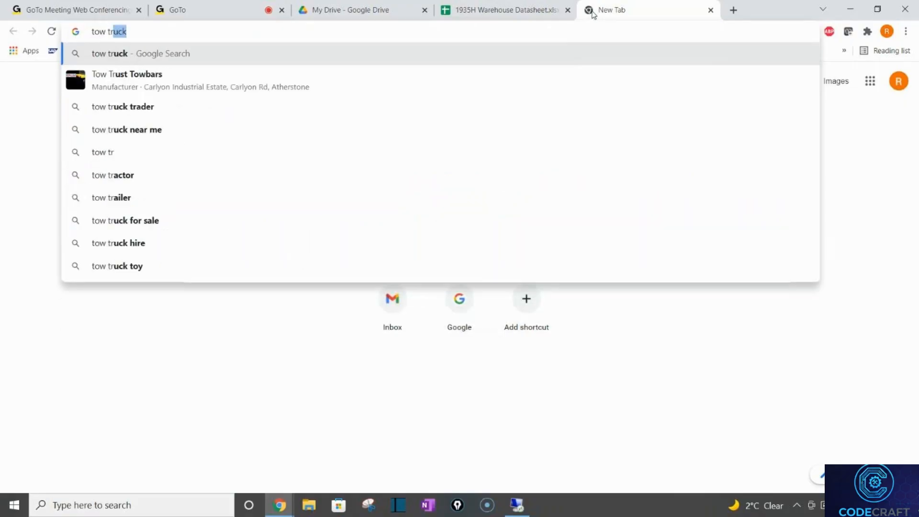
key(BackSpace)
text(a)
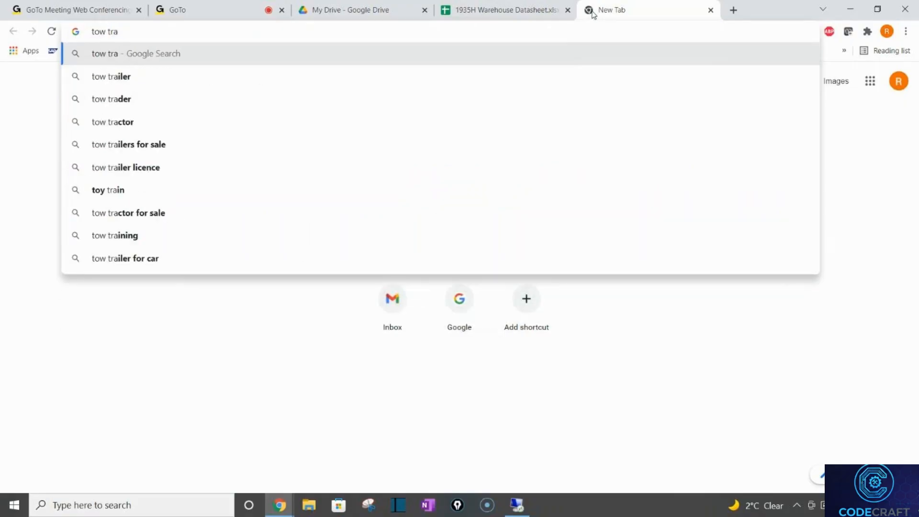
text(in)
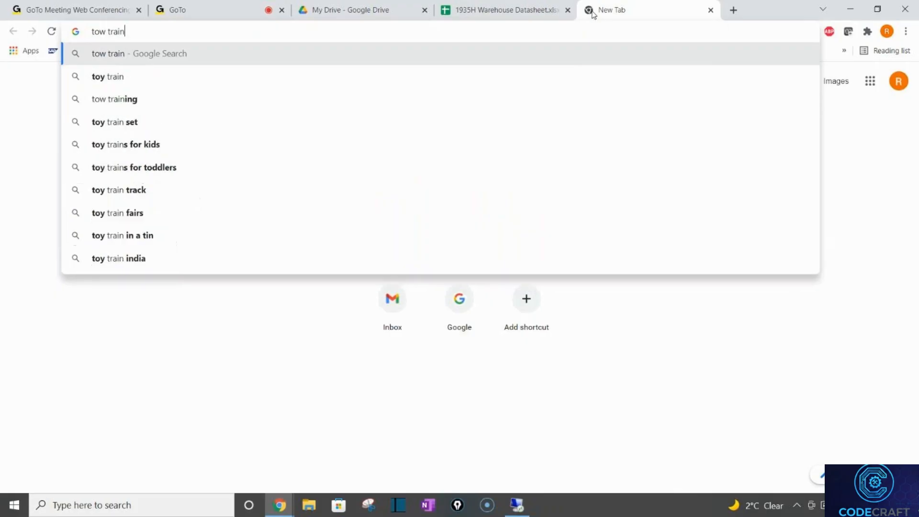
key(Return)
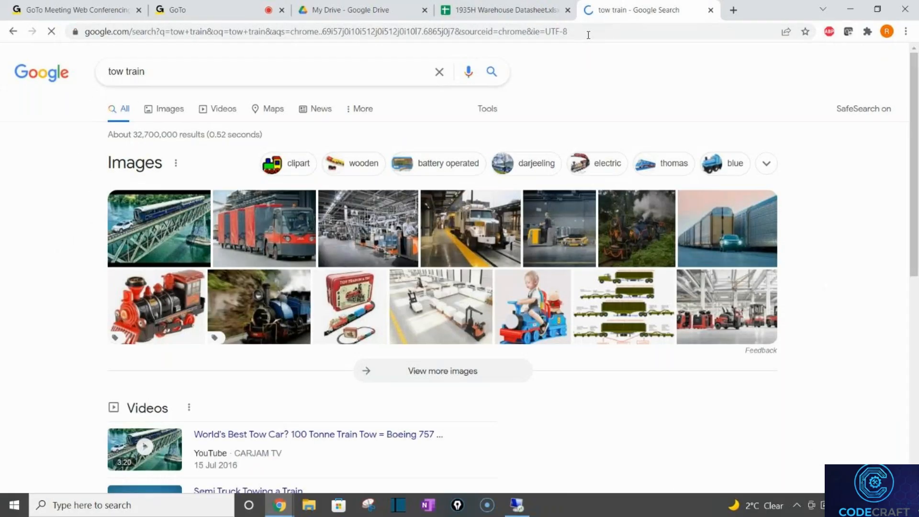
click(446, 325)
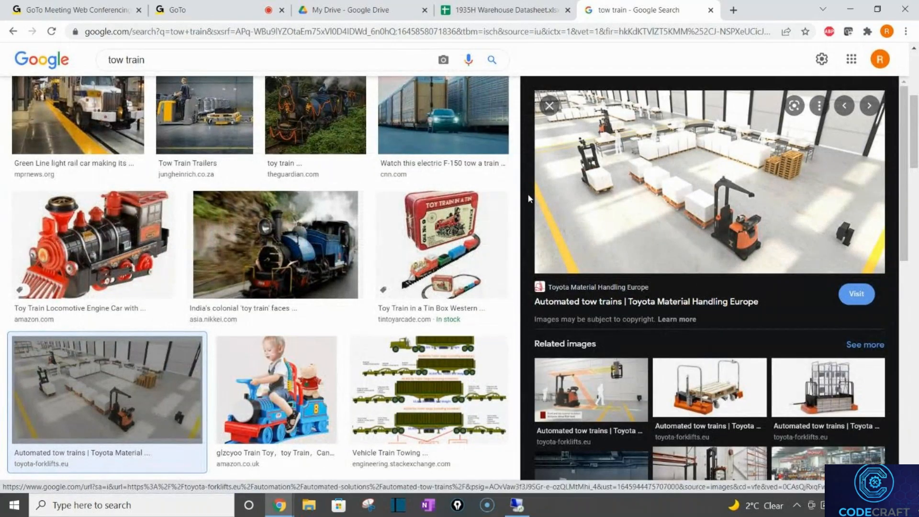
drag(917, 127, 917, 134)
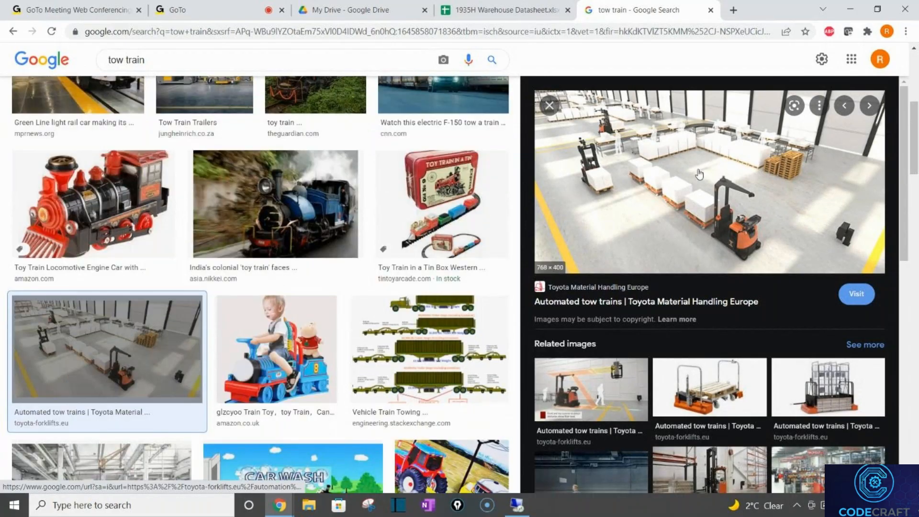
- Go back to the tow train search results and view the Toyota Material Handling manufacturing image of a tow train
drag(916, 161, 829, 66)
scroll(830, 66, down, 3)
scroll(830, 60, up, 5)
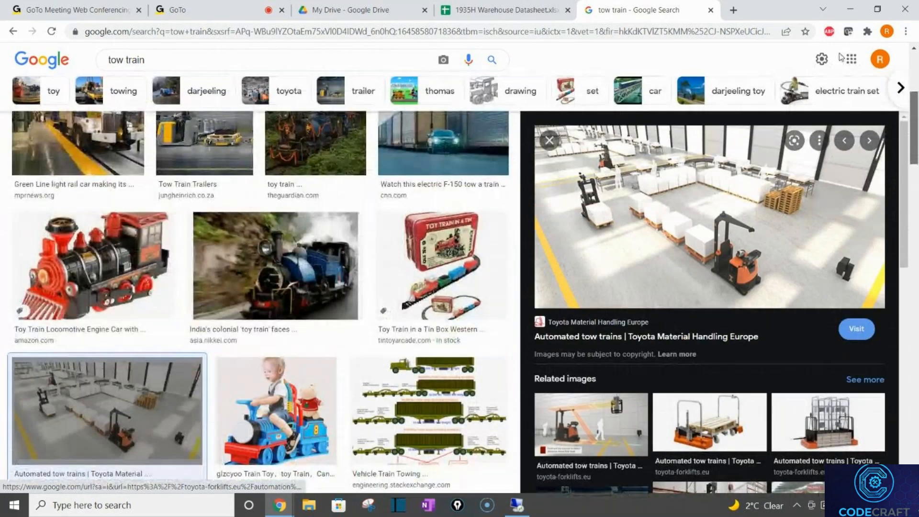
click(13, 31)
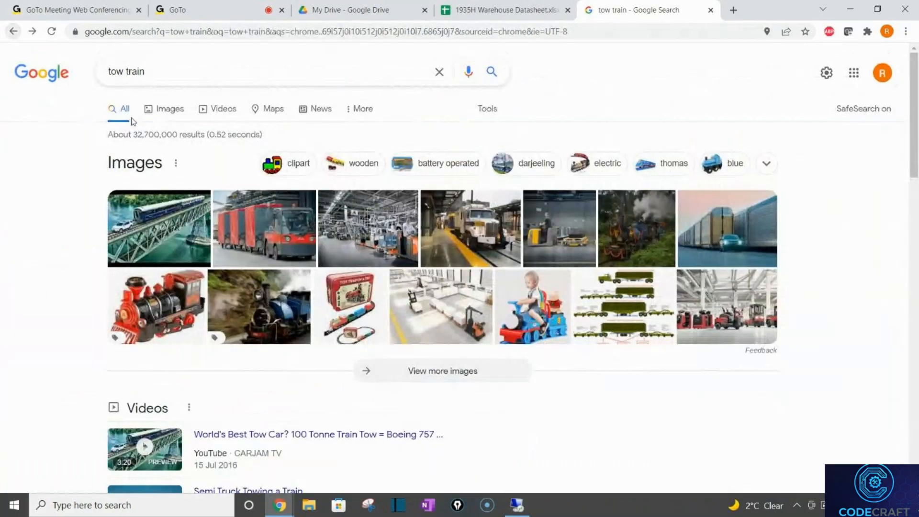
click(392, 238)
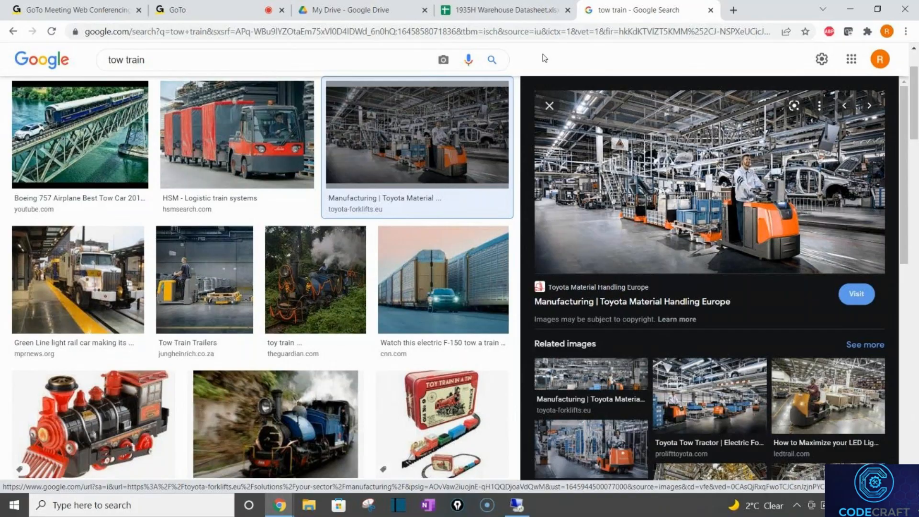
click(503, 10)
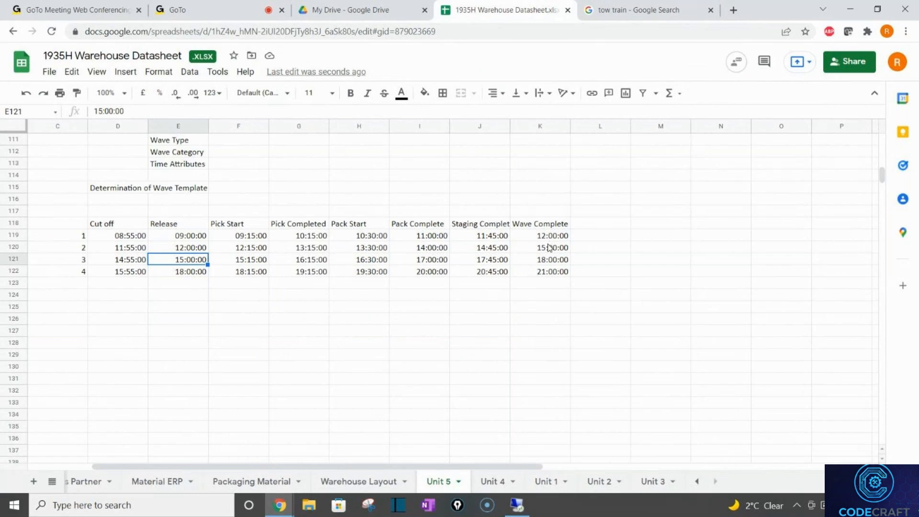
click(657, 10)
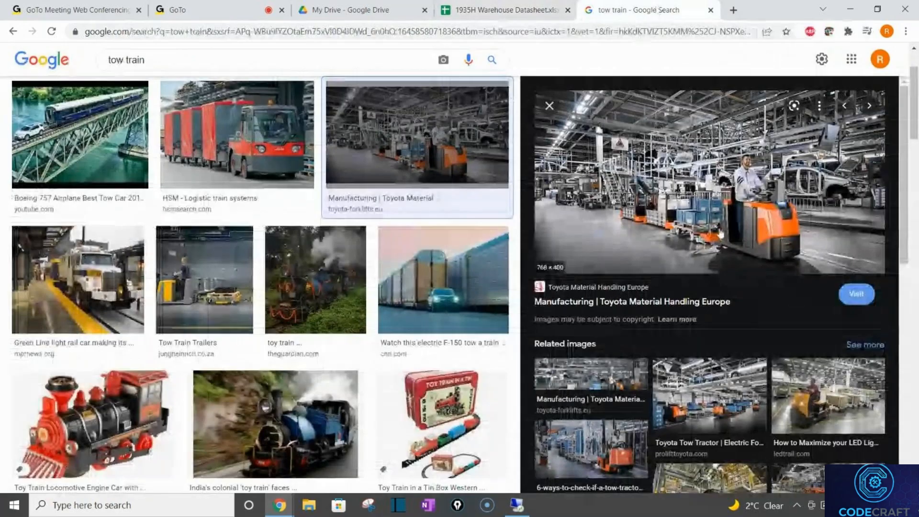
- Return to the warehouse datasheet and review the whole wave time table from cut off to wave complete
click(502, 9)
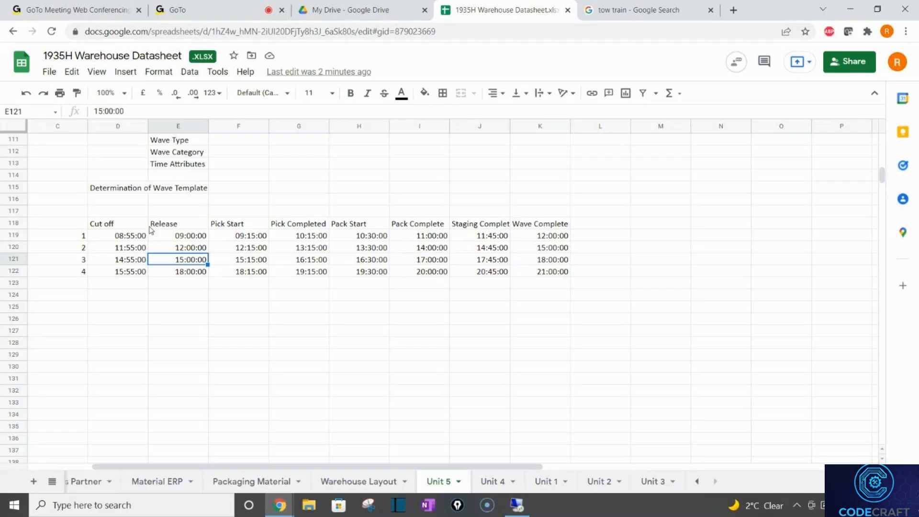
drag(125, 225, 556, 278)
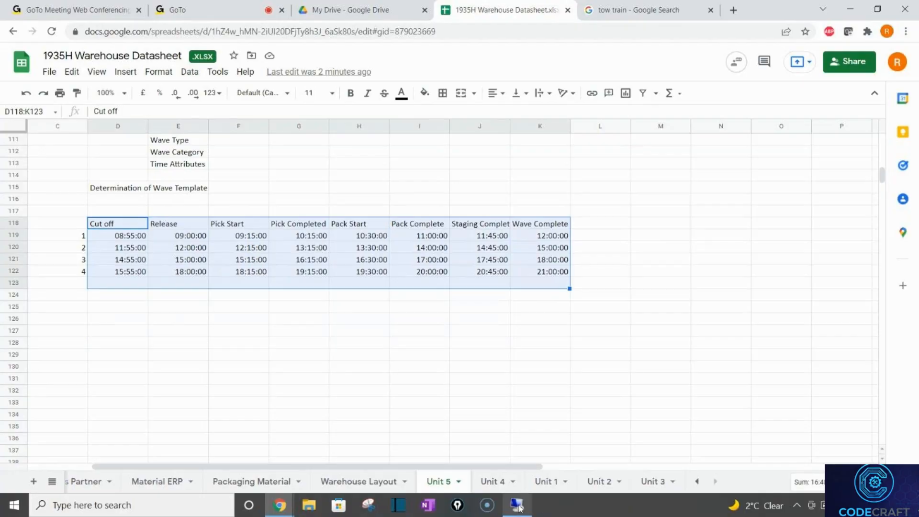
mouse_move(519, 506)
click(347, 322)
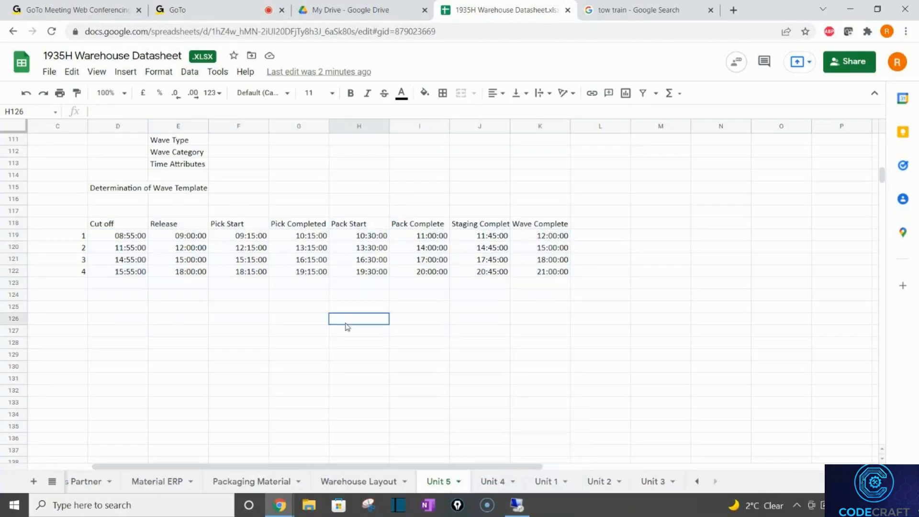
- Title the wave time table with Outbound in D117 and Template 10 in C117
click(97, 214)
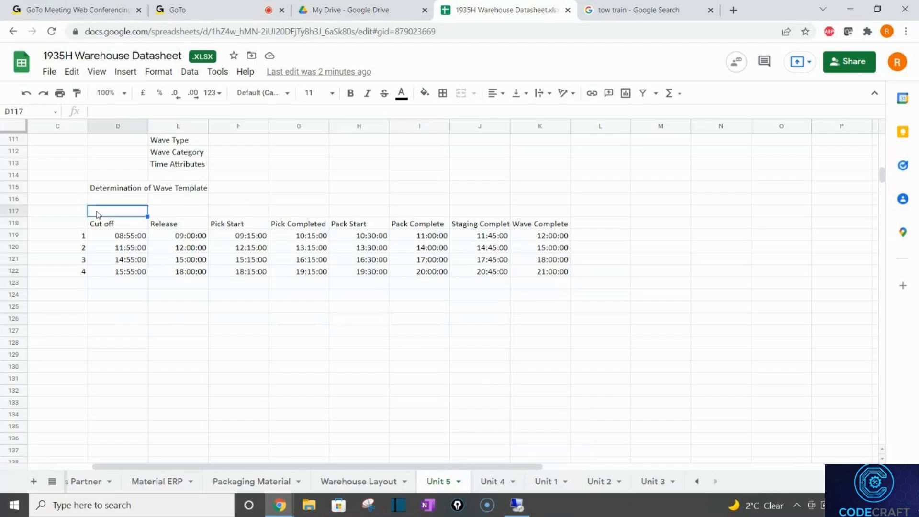
text(Outbound)
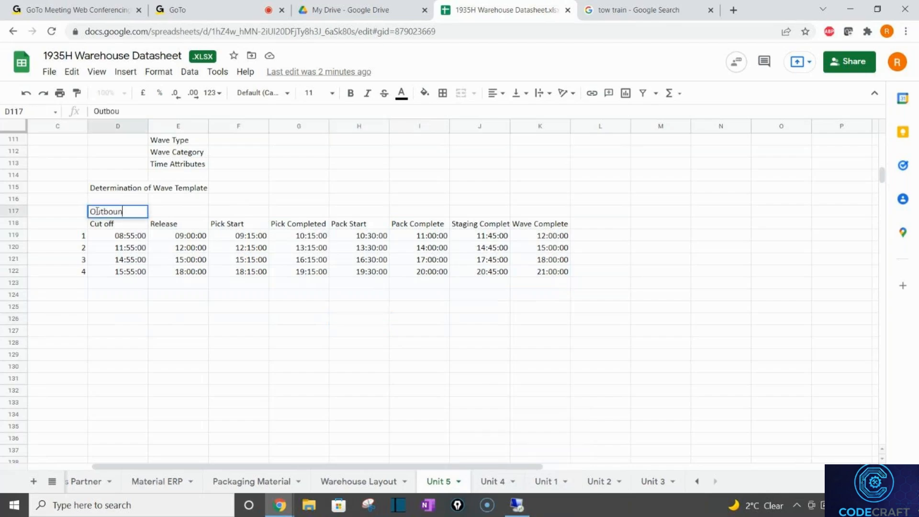
key(Return)
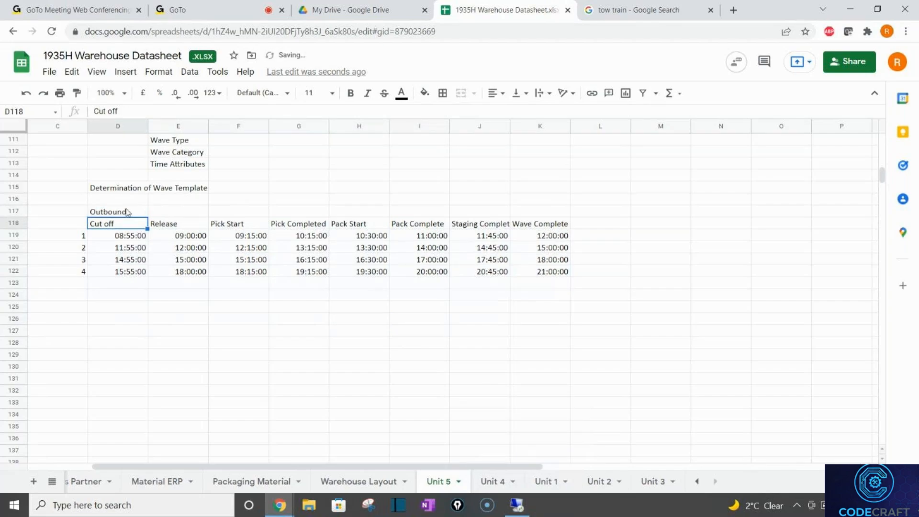
click(127, 212)
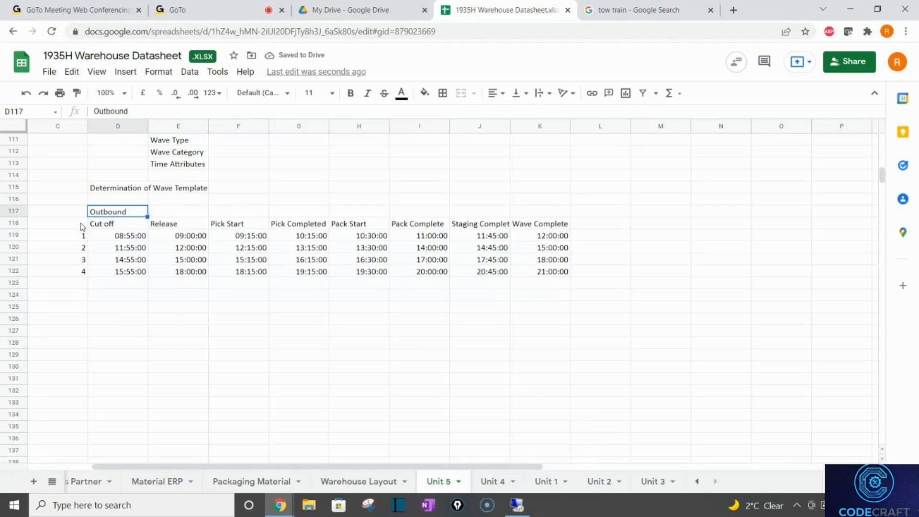
click(40, 214)
text(Template 10)
key(Return)
key(Down)
key(Down)
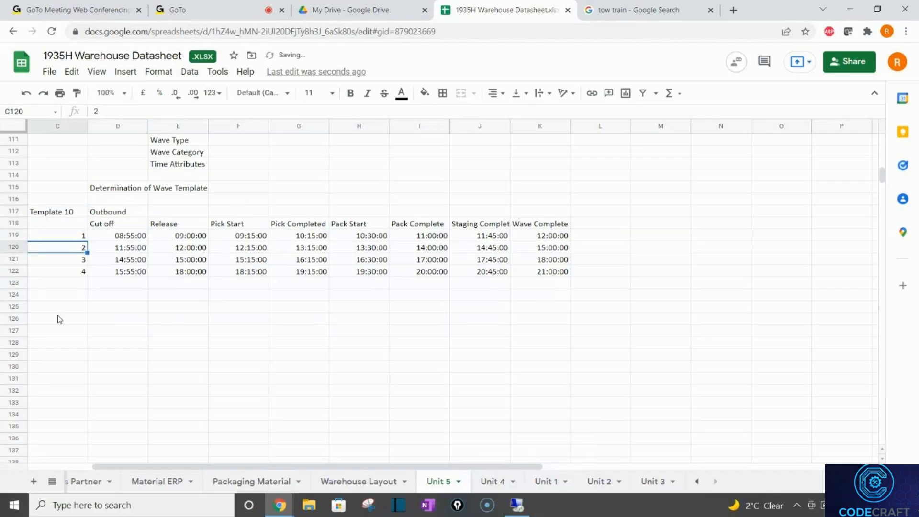
- Add a Template 20 label in C125 below the wave table, with option number 1 in C126
click(61, 309)
text(Temp)
text(alte)
key(BackSpace)
key(BackSpace)
key(BackSpace)
text(late 1)
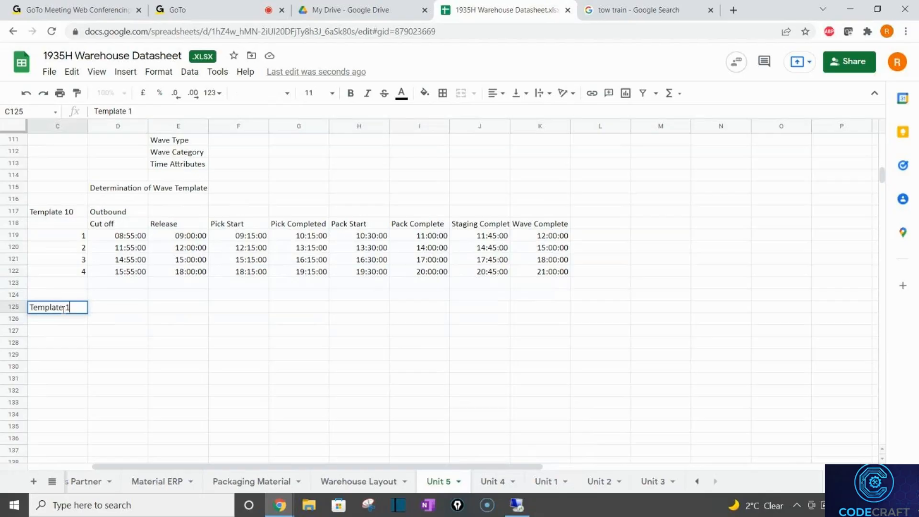
key(BackSpace)
text(20)
key(Tab)
key(Return)
text(1)
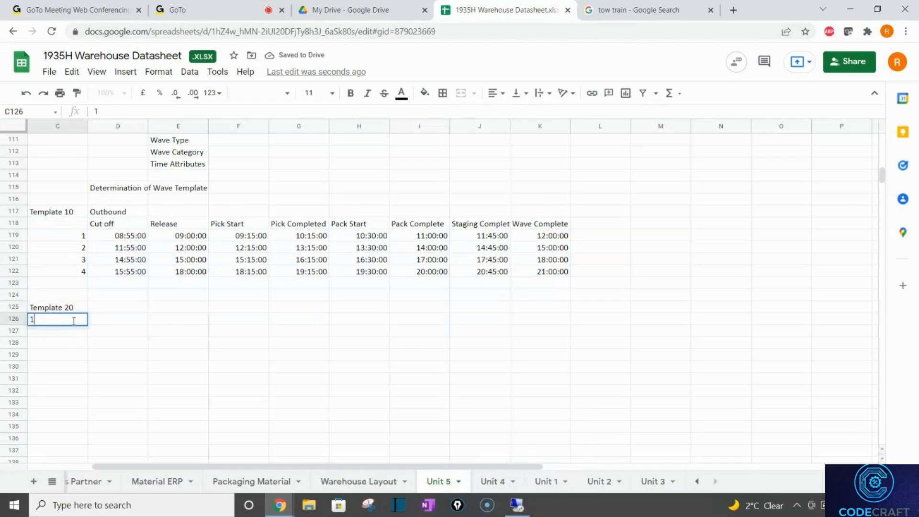
key(Up)
text(1)
key(BackSpace)
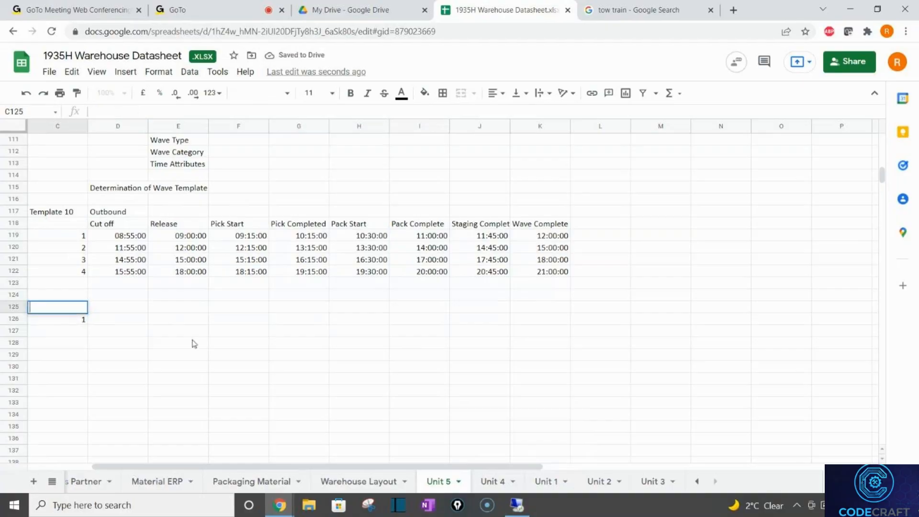
key(Escape)
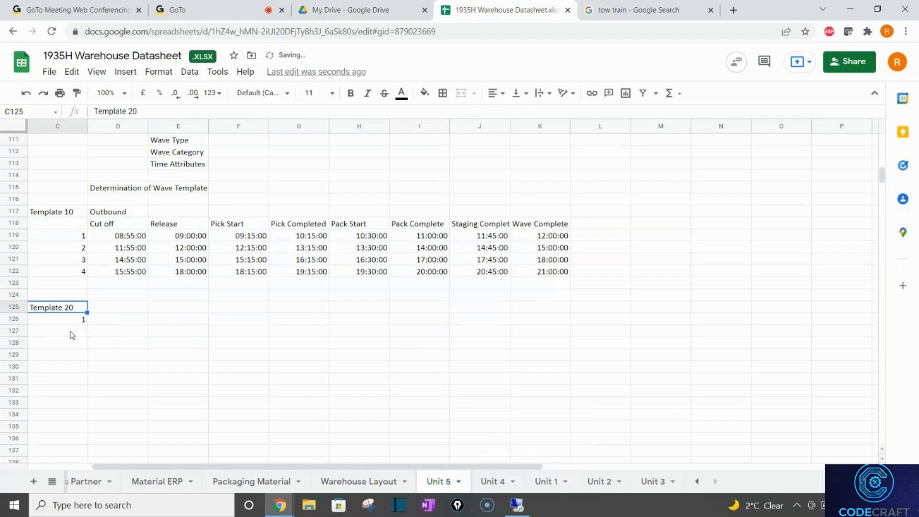
click(72, 336)
text(2)
key(Return)
text(3)
key(Return)
text(4)
key(Tab)
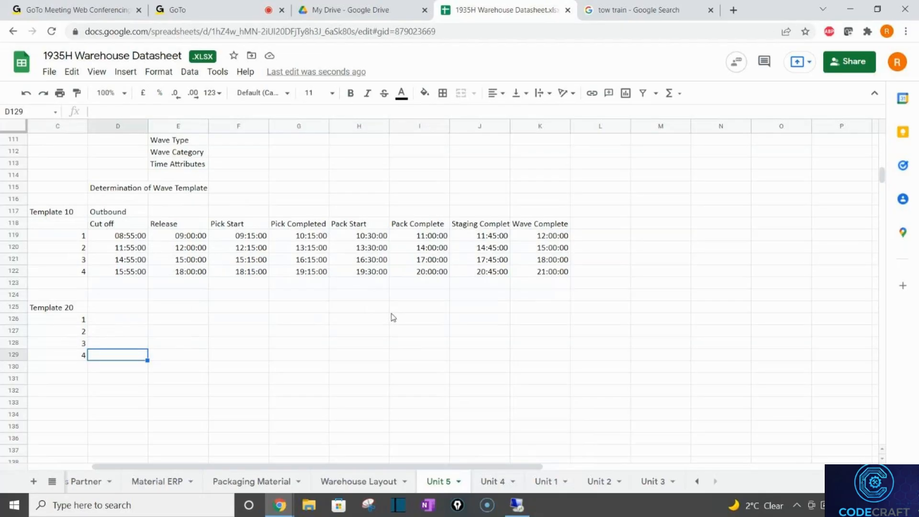
drag(79, 334, 79, 356)
key(Delete)
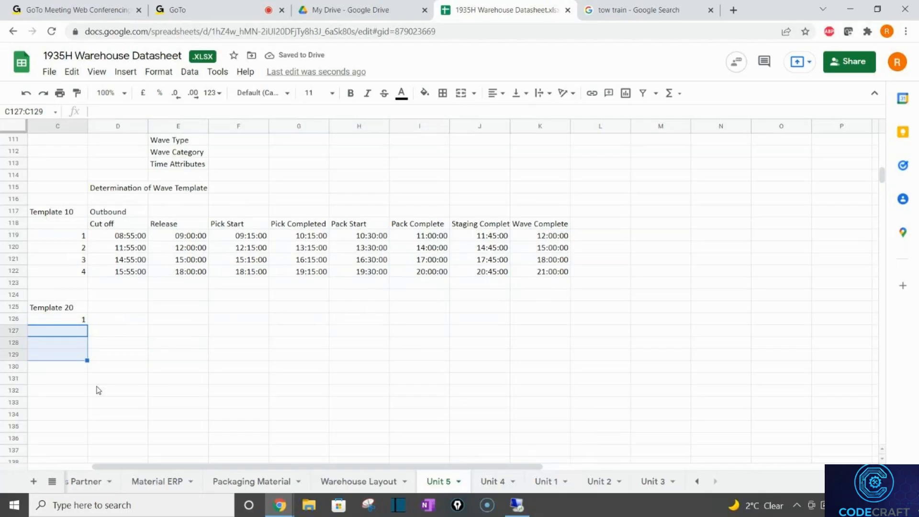
- Add a Template 30 label in C129 with option number 1 in C130, and enter 30 in C132
click(69, 356)
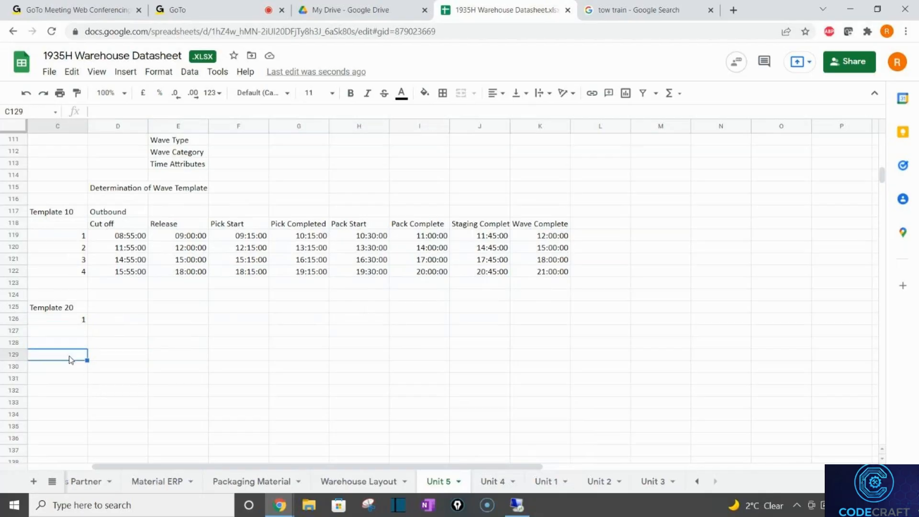
text(Tempalte)
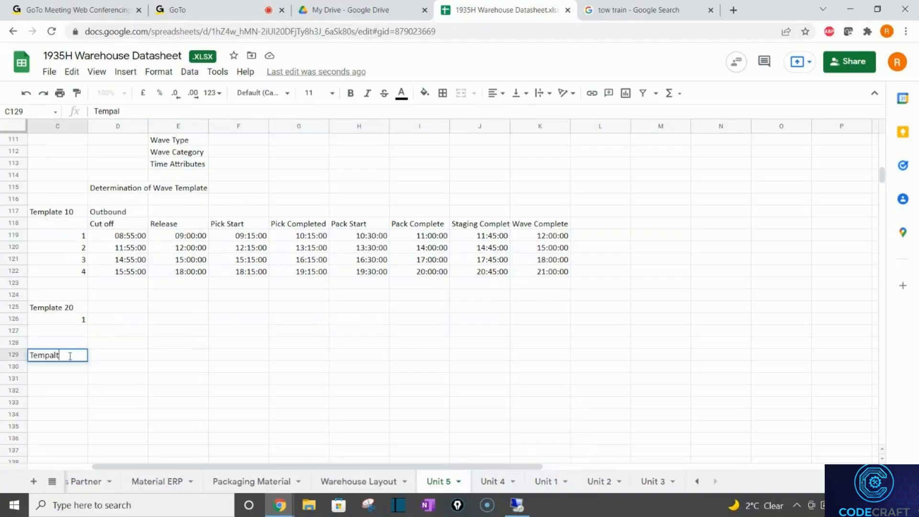
key(BackSpace)
key(BackSpace)
key(BackSpace)
key(BackSpace)
key(BackSpace)
text(late 30)
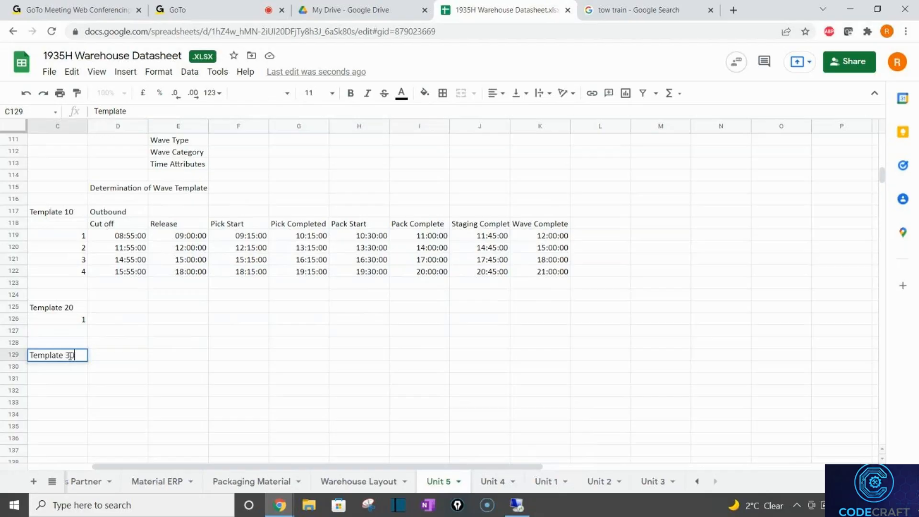
key(Tab)
key(Down)
key(Left)
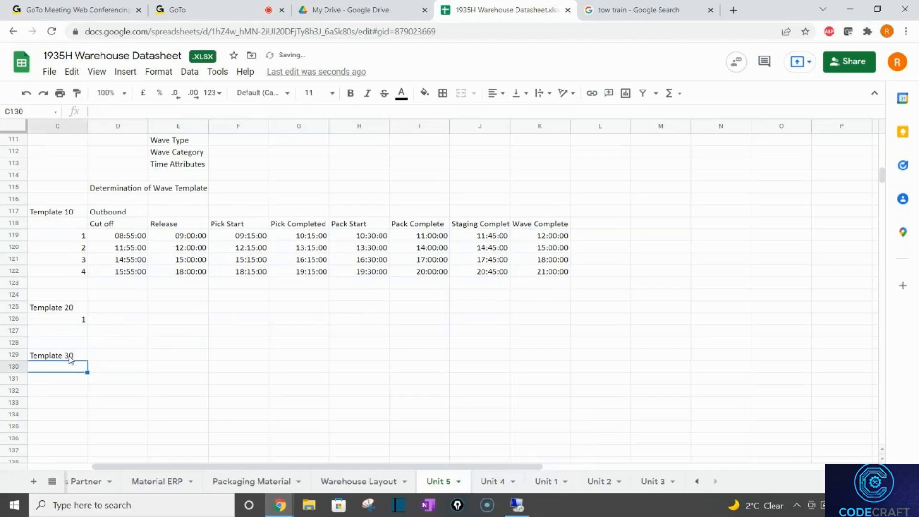
text(1)
key(Return)
key(Down)
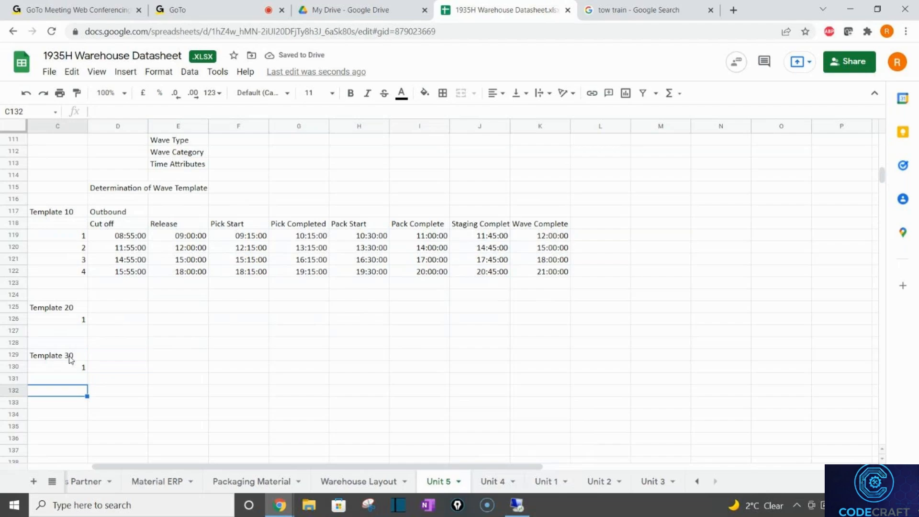
text(30)
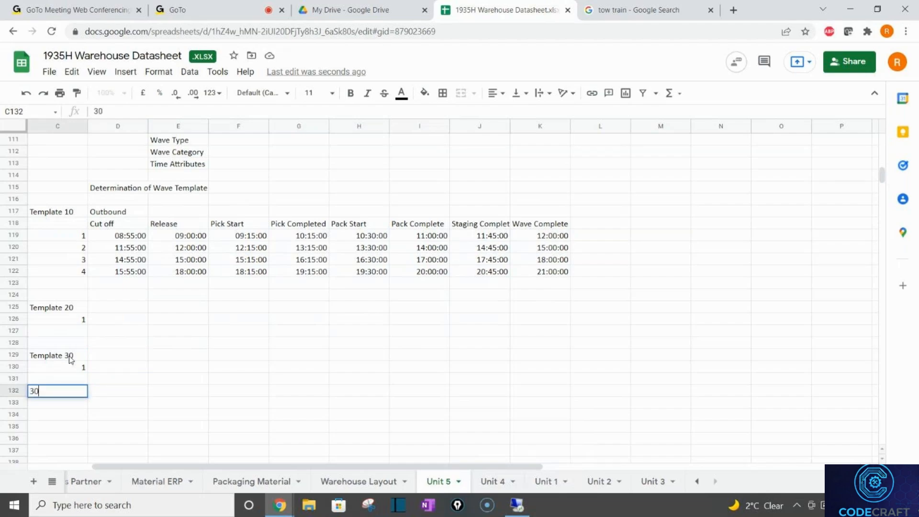
key(Return)
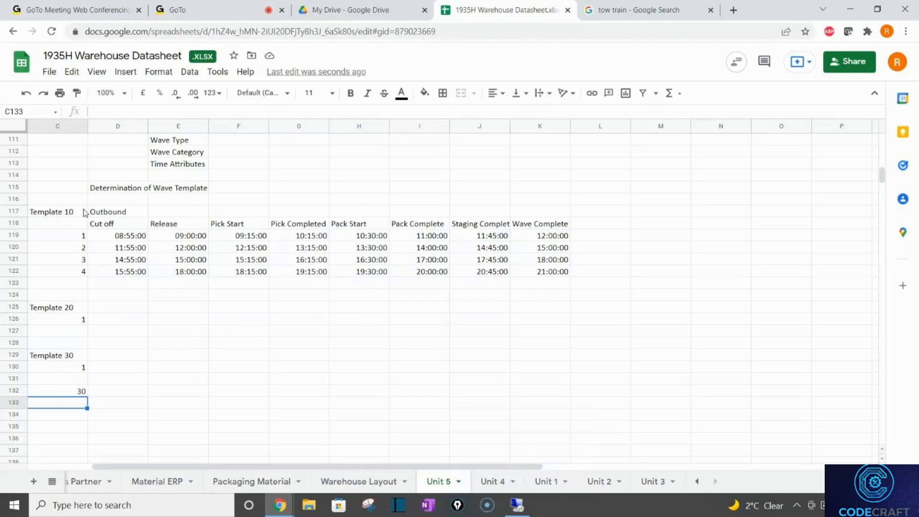
- Enter Production Supply in D129 as the heading beside Template 30
drag(82, 212, 529, 277)
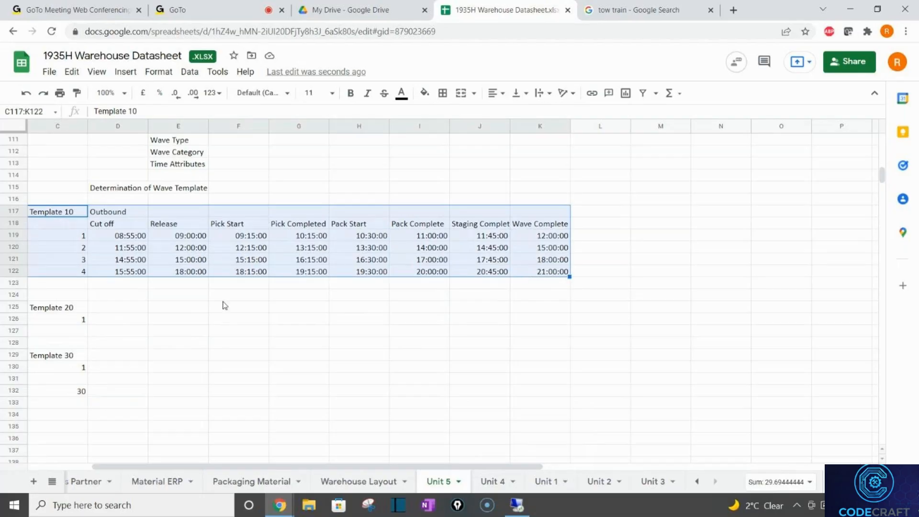
click(125, 211)
click(106, 357)
text(Prodco)
key(BackSpace)
key(BackSpace)
text(uction Supply)
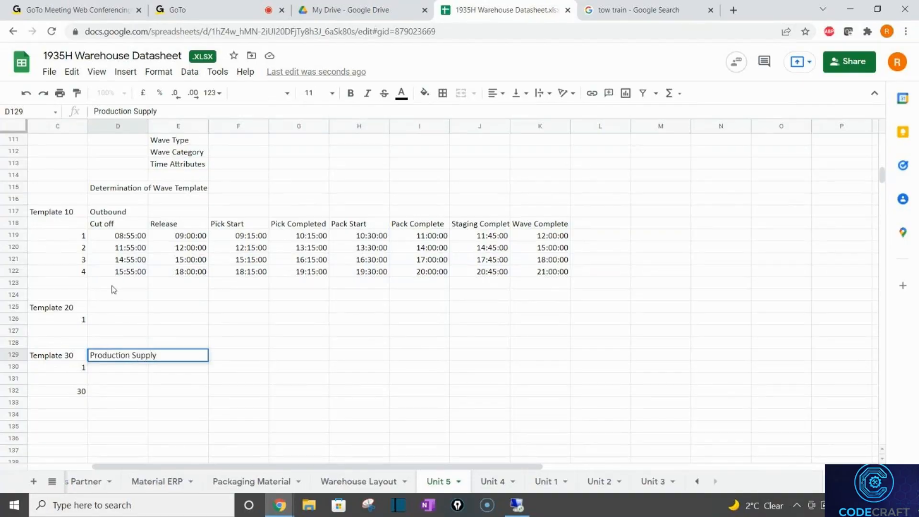
- Make the Outbound heading in D117 and the Production Supply heading in D129 bold
click(126, 215)
key(ctrl+b)
key(Down)
key(Down)
key(Down)
key(Down)
key(Down)
key(Down)
key(Down)
key(Down)
key(Down)
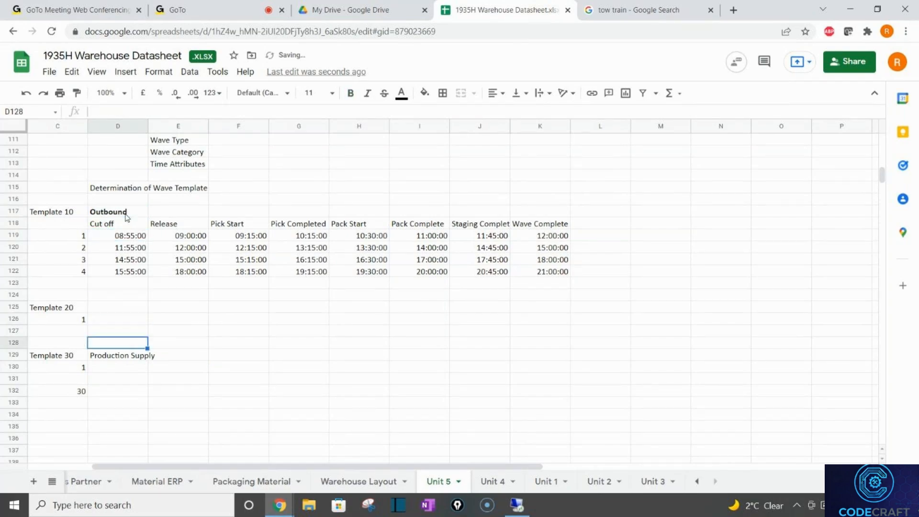
key(Down)
key(Down)
key(Down)
key(ctrl+b)
- Enter Raw Material spares in D125 as the heading beside Template 20 and make it bold
key(Up)
key(Up)
key(Up)
key(Up)
text(Raw Matei)
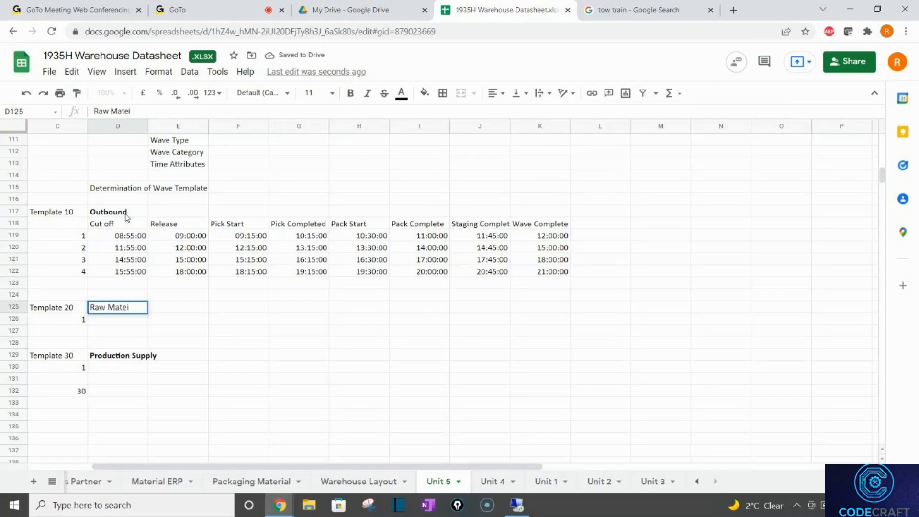
key(BackSpace)
text(rial )
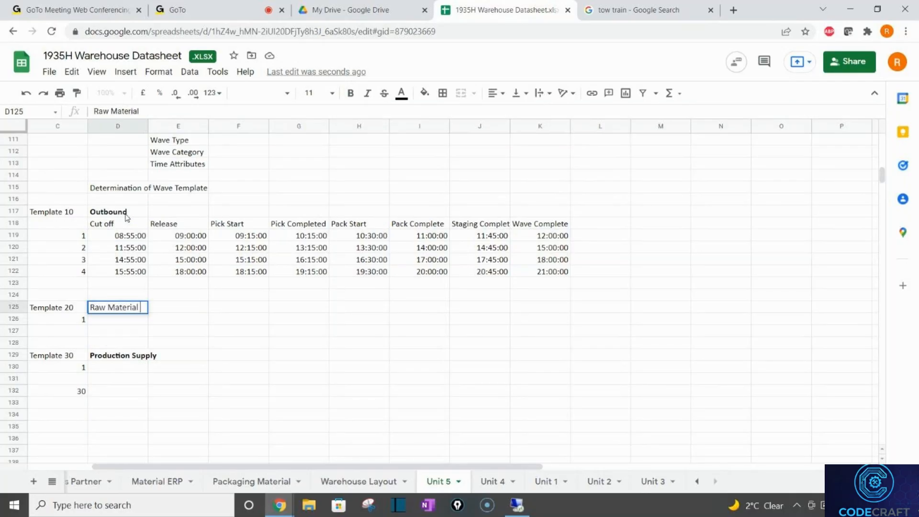
text(spares)
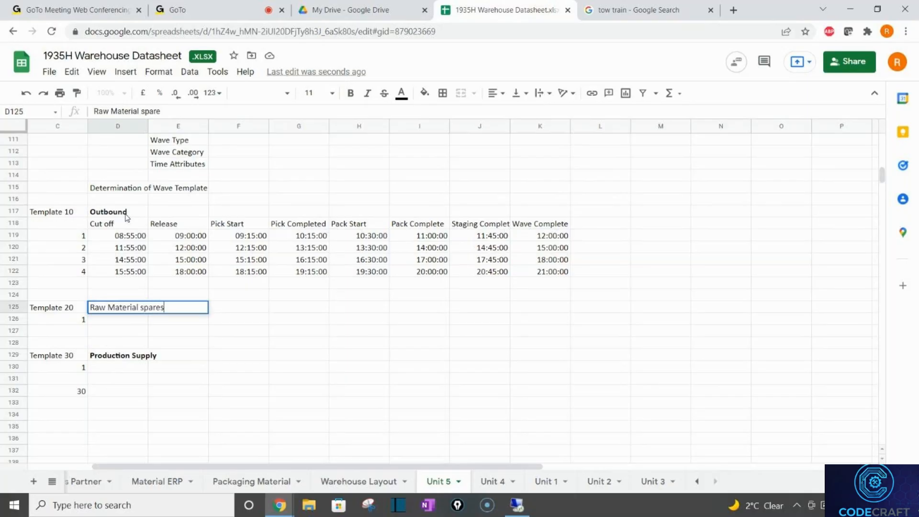
key(Return)
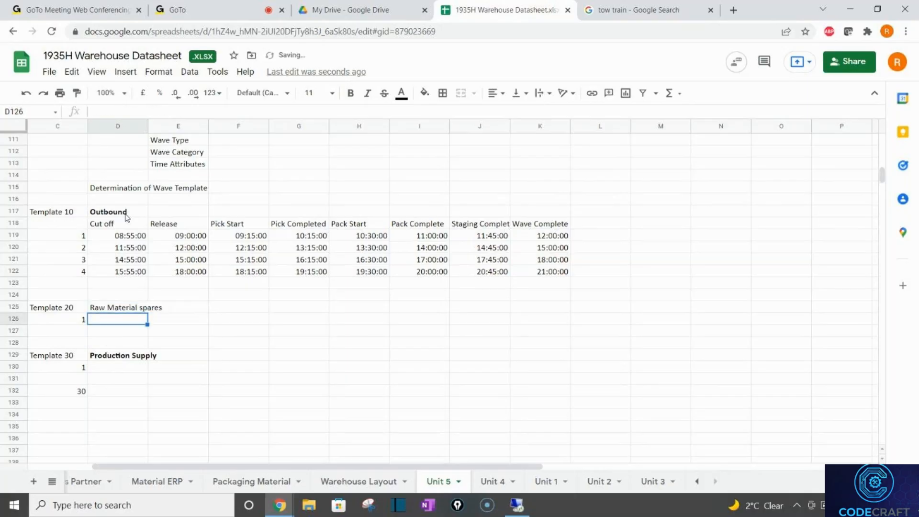
click(136, 308)
key(ctrl+b)
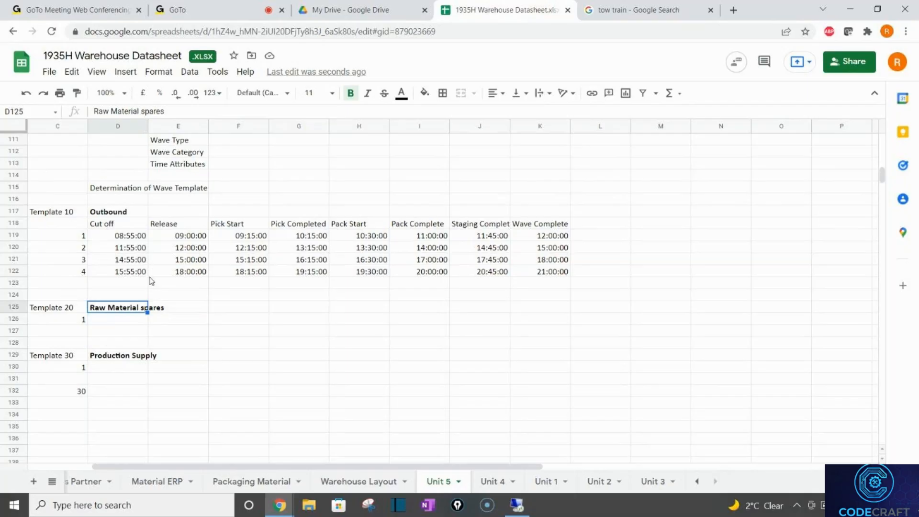
click(143, 213)
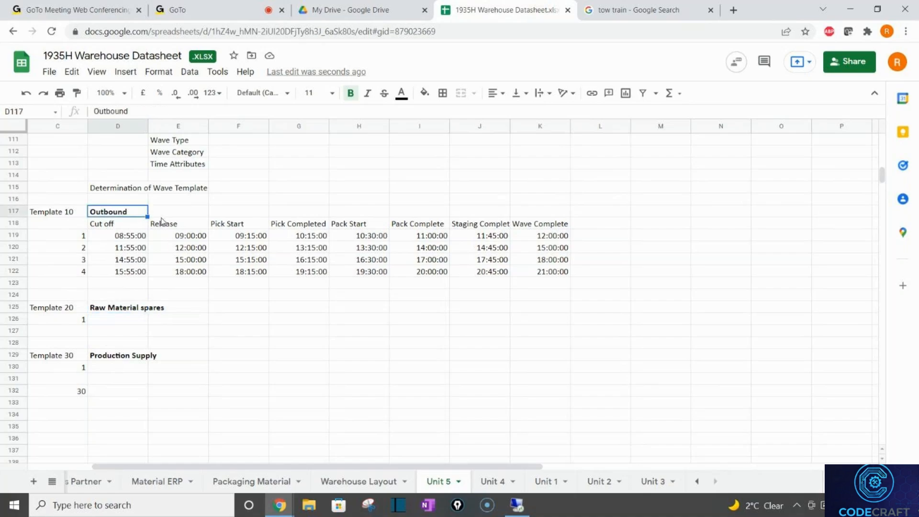
click(162, 218)
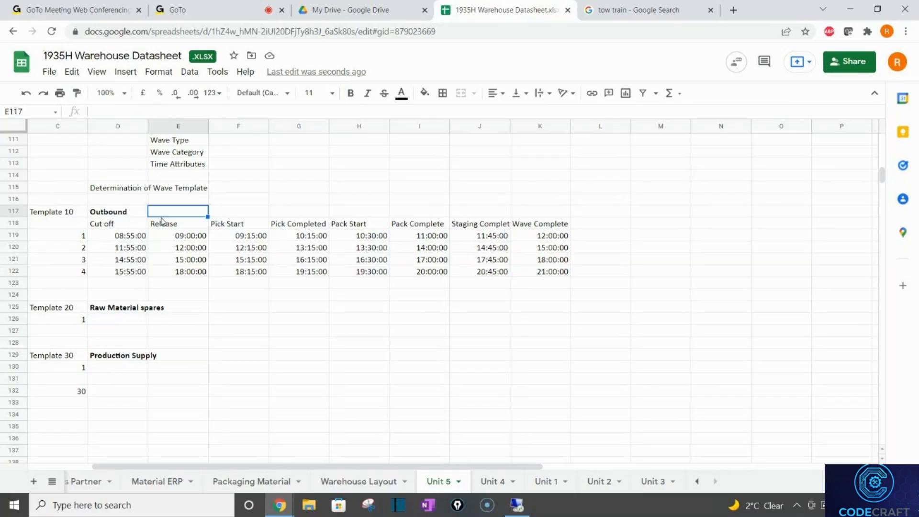
text(OUTB)
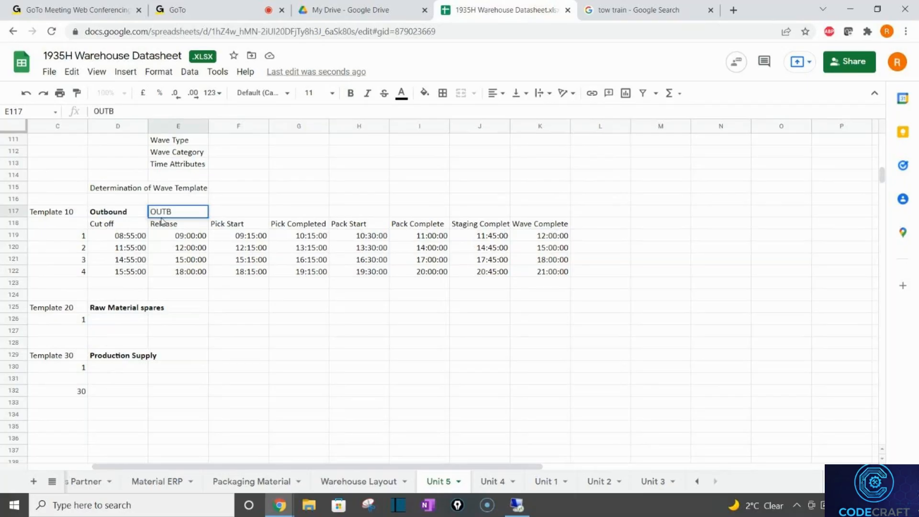
click(138, 313)
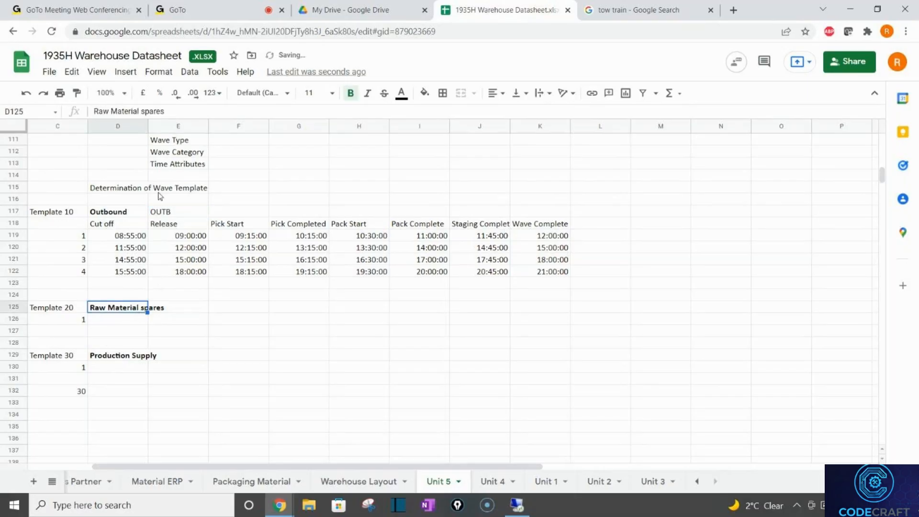
click(166, 214)
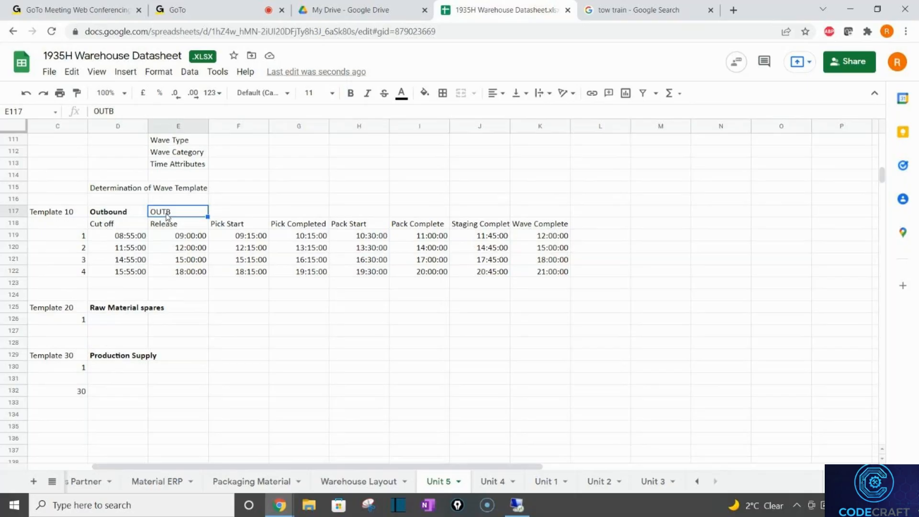
key(Delete)
- Enter 2010 in E117 for Outbound, 2020 in E125 for Raw Material spares and 2030 in E129 for Production Supply
text(2)
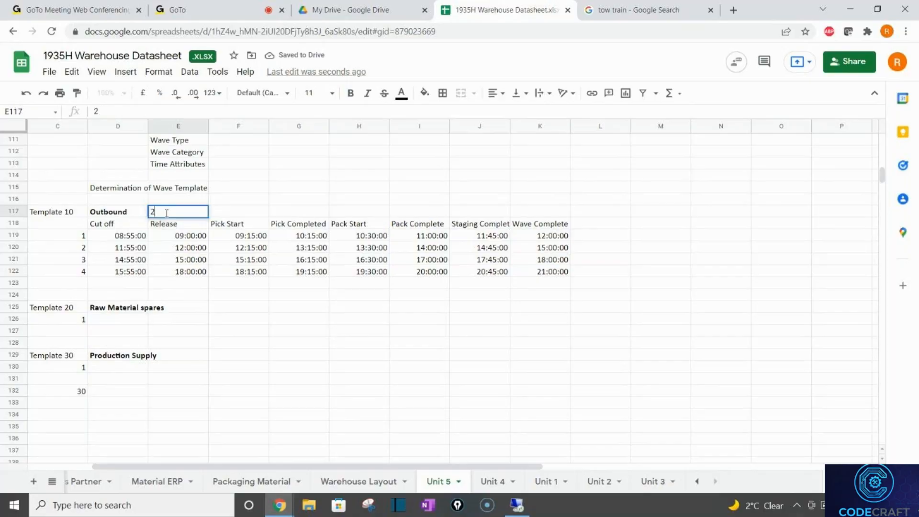
text(010)
click(182, 311)
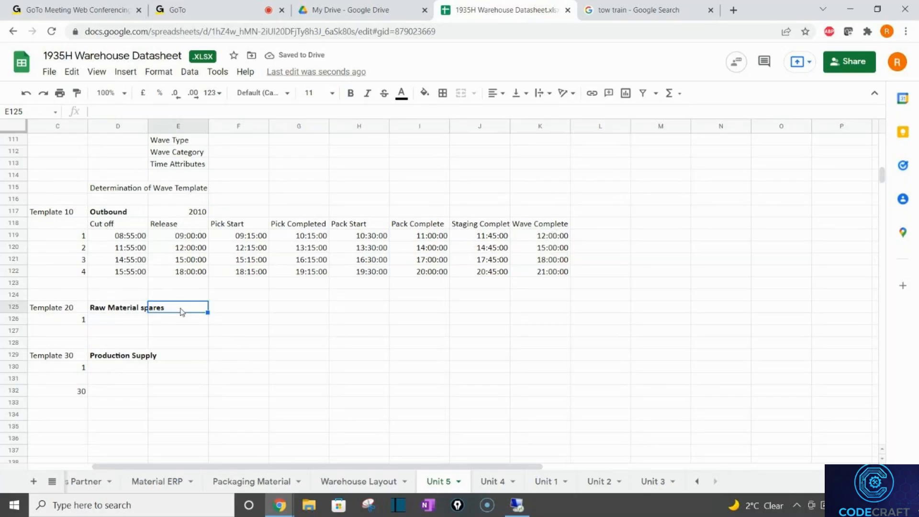
text(2020)
key(Return)
key(Return)
key(Down)
key(Down)
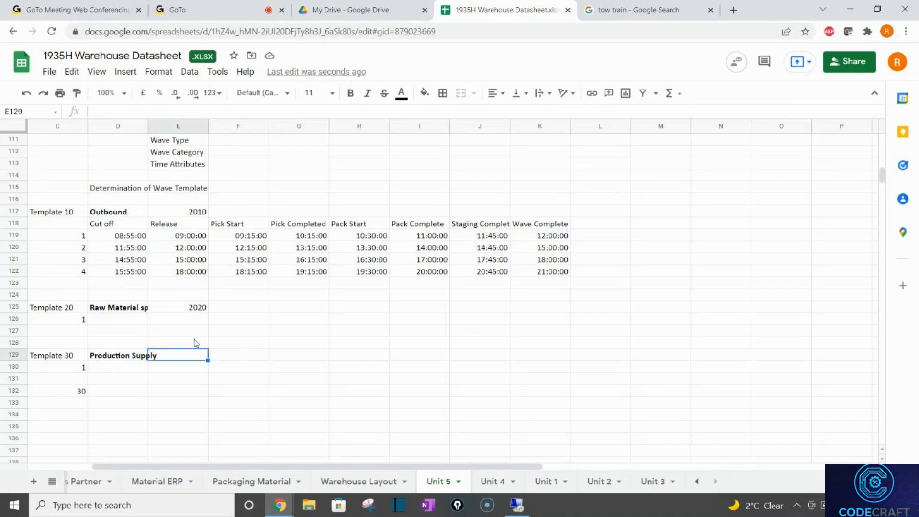
text(2030)
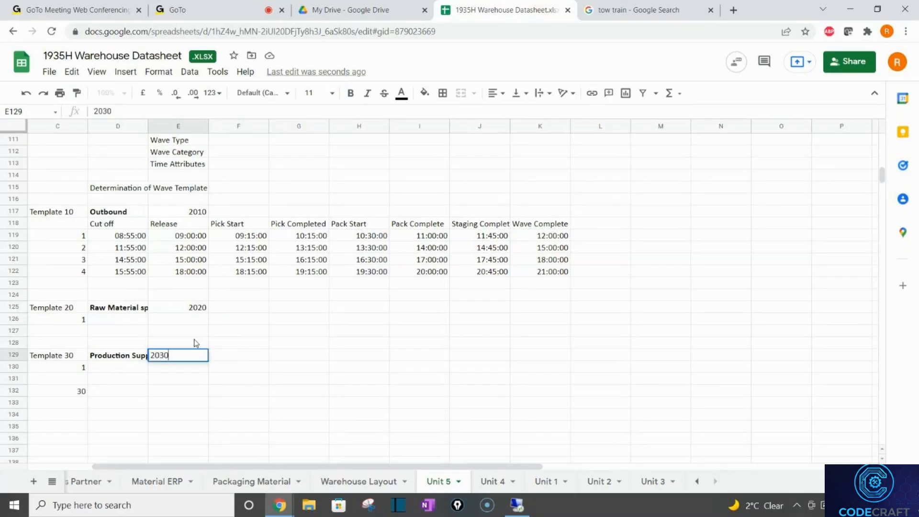
key(Return)
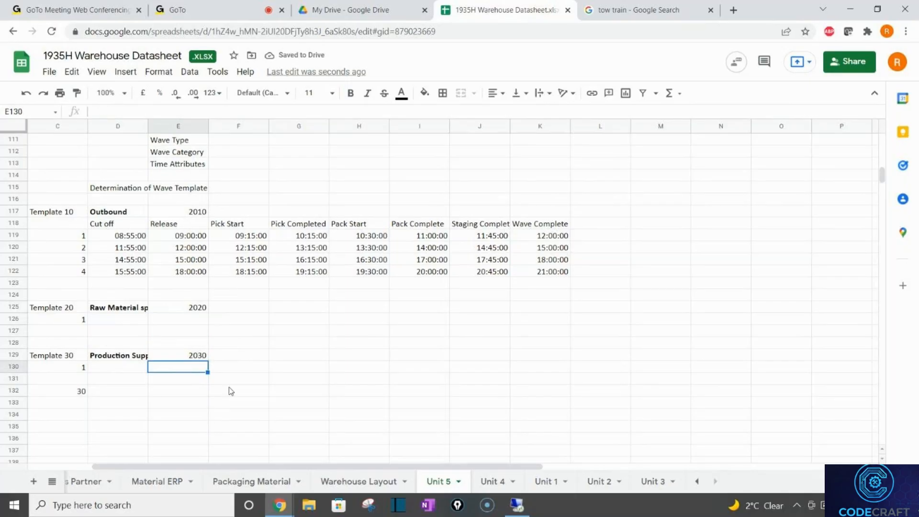
- Enter OUTB in F117 beside 2010 in the Template 10 heading row
click(232, 214)
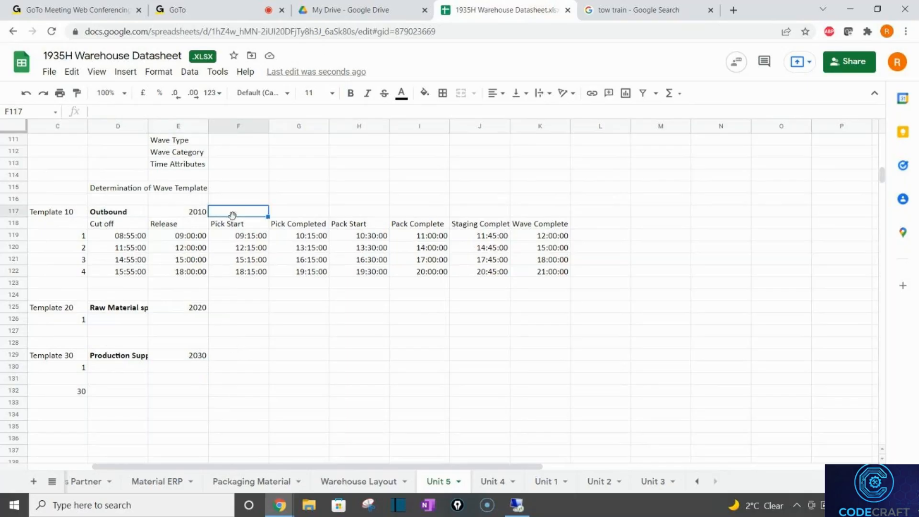
text(OUTB)
key(Return)
- Enter ZOTB in F125 beside 2020 in the Template 20 heading row
key(Down)
key(Down)
key(Down)
key(Down)
key(Down)
key(Down)
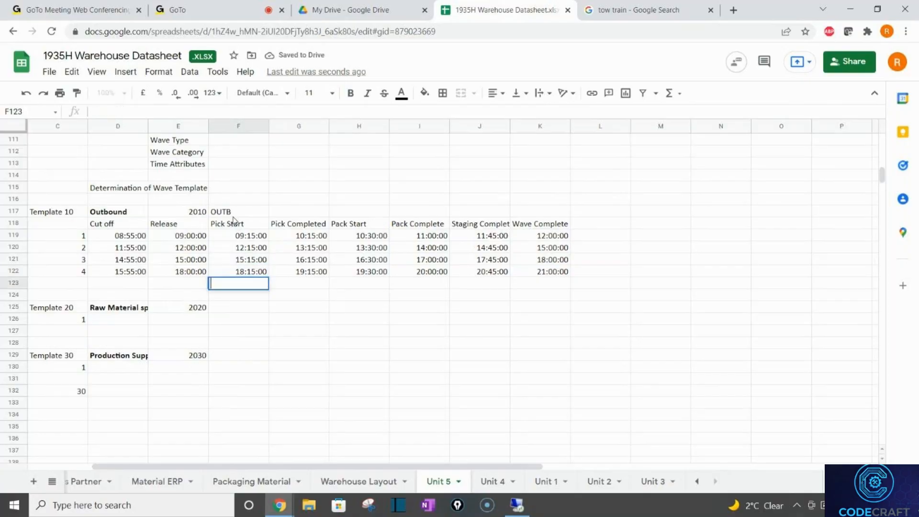
key(Down)
text(Z)
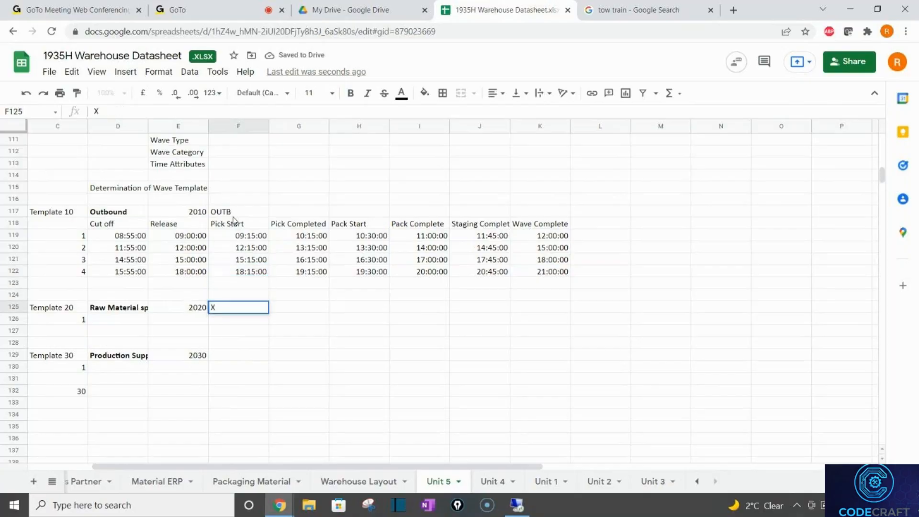
text(O)
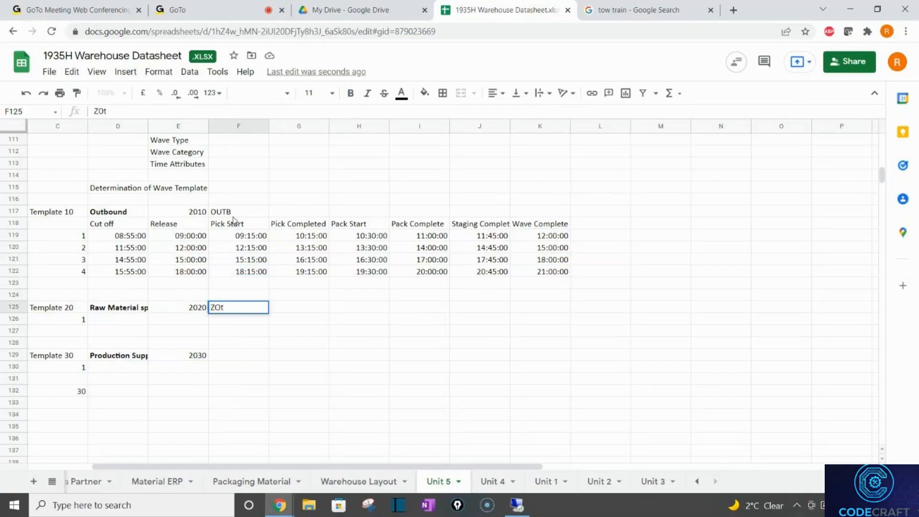
text(TB)
key(Return)
- Enter OUTP in F129 beside 2030 in the Template 30 heading row
key(Down)
key(Down)
key(Down)
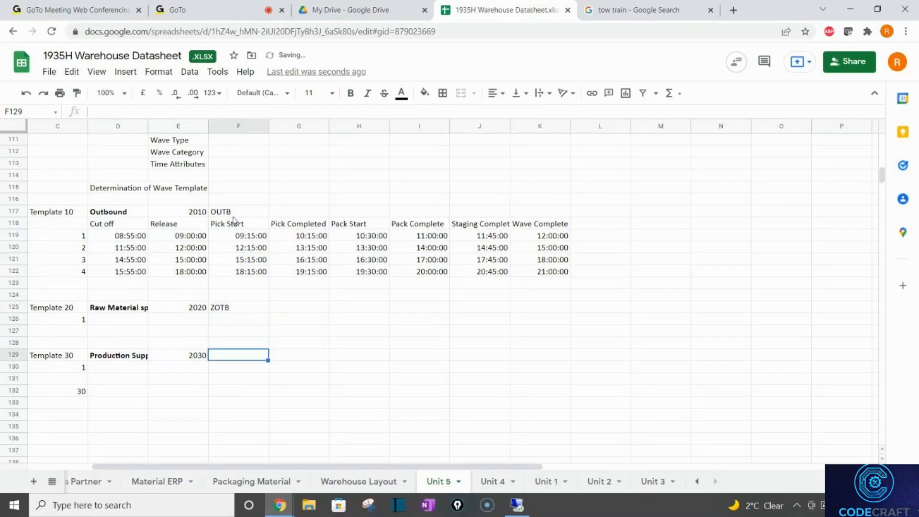
text(OUTP)
key(Return)
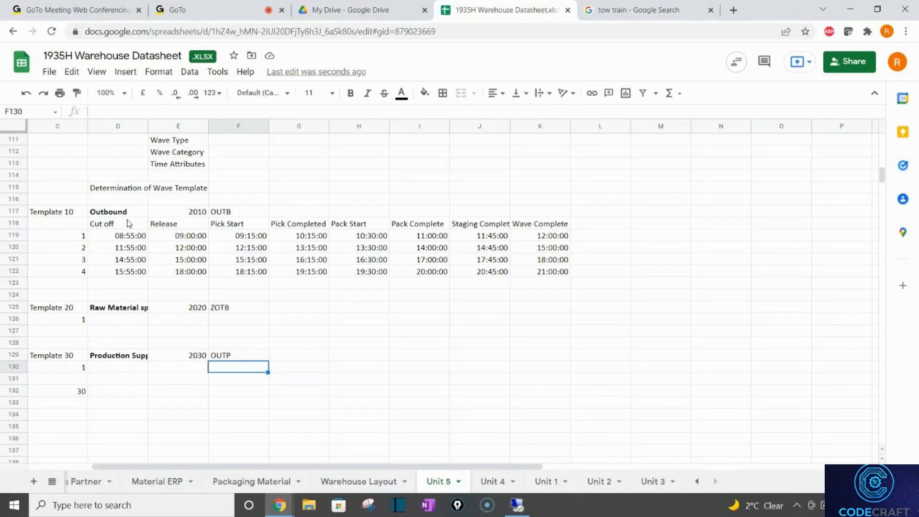
click(137, 307)
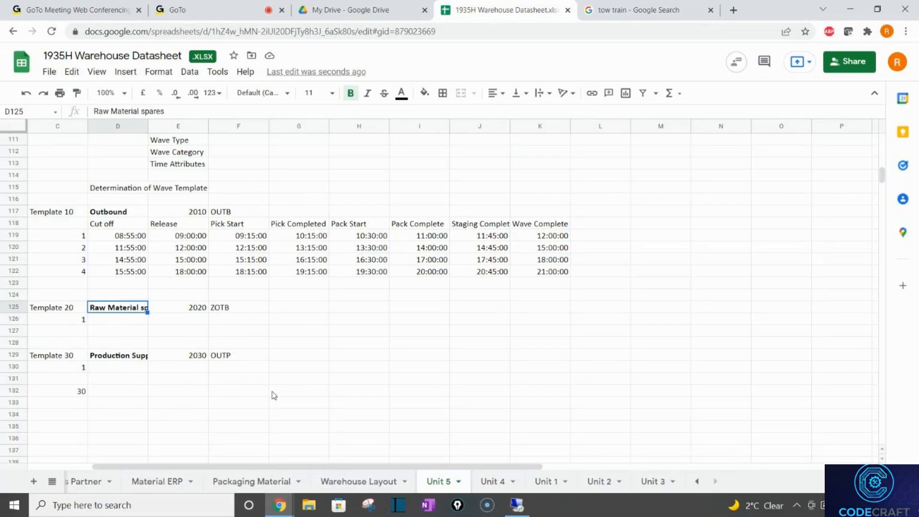
- Switch to the SAP remote desktop session, leave the wave template time attributes and open transaction /n/scwm/gcm
click(518, 505)
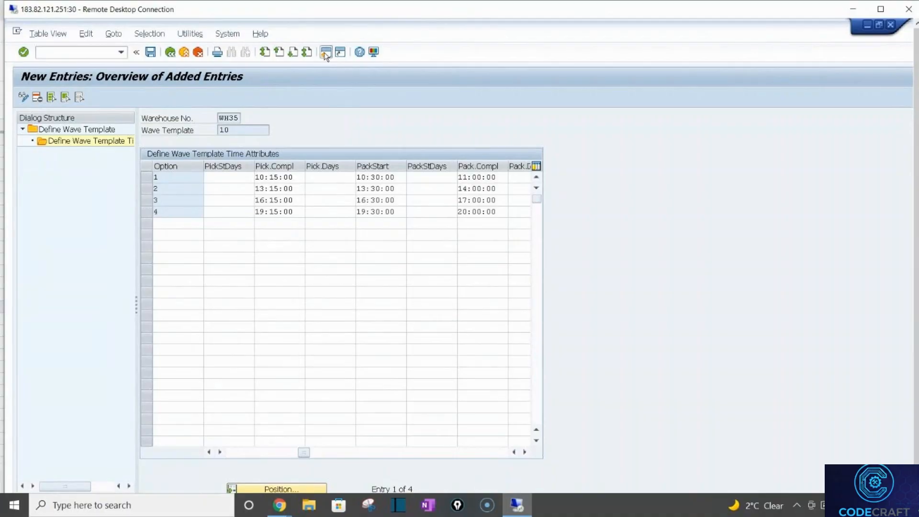
click(47, 50)
text(/n)
key(Return)
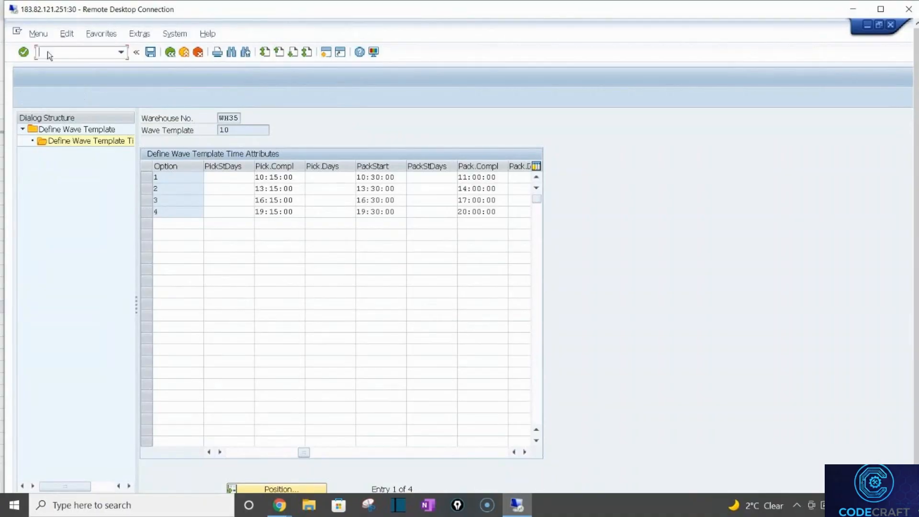
text(/n/scwm/gcm)
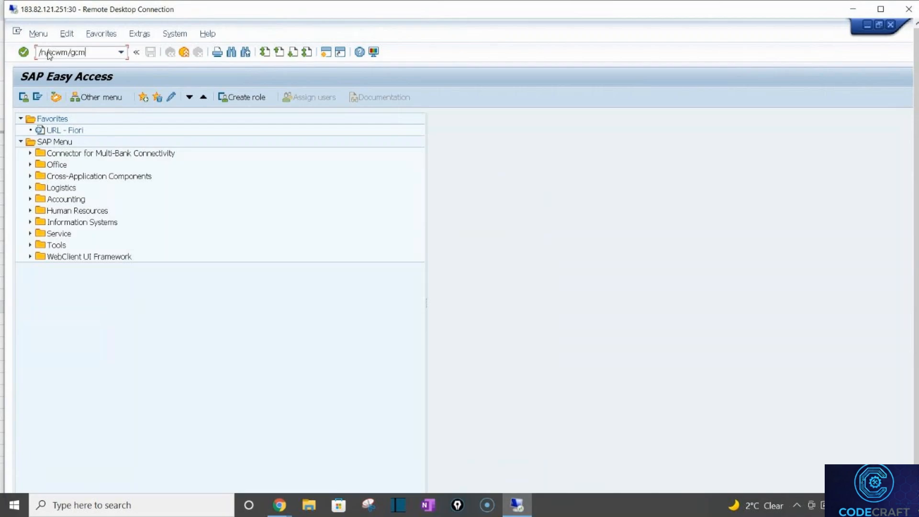
key(Return)
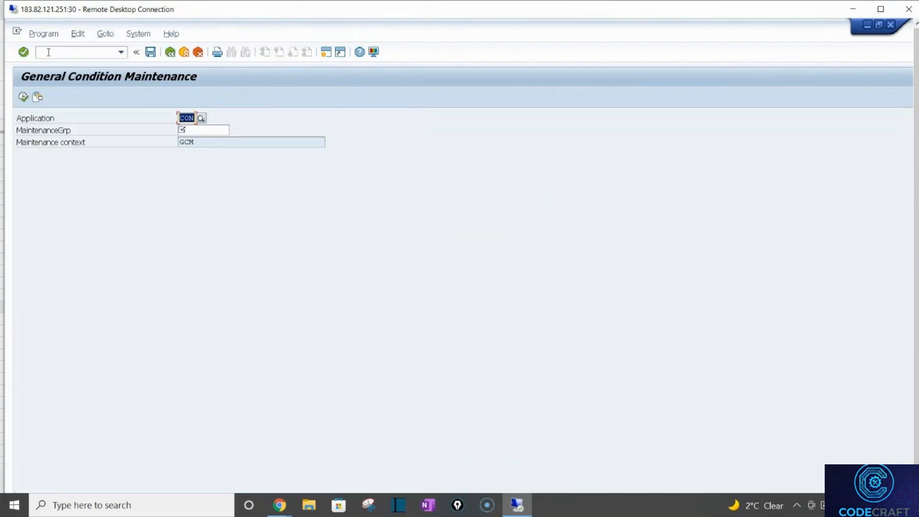
key(ctrl+alt+Break)
key(ctrl+alt+Break)
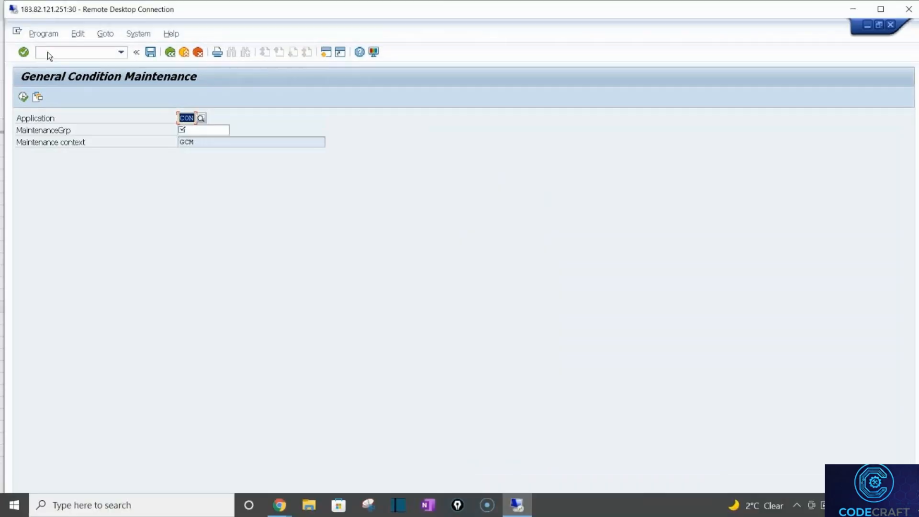
- Return to the warehouse datasheet in the browser and enter Carrier - Fedex in G125 for Template 20
key(alt+Tab)
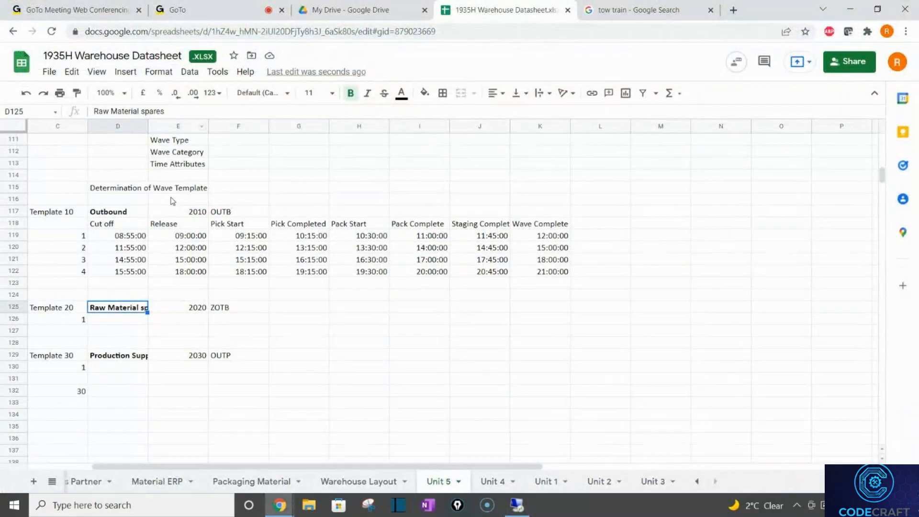
click(288, 308)
click(286, 213)
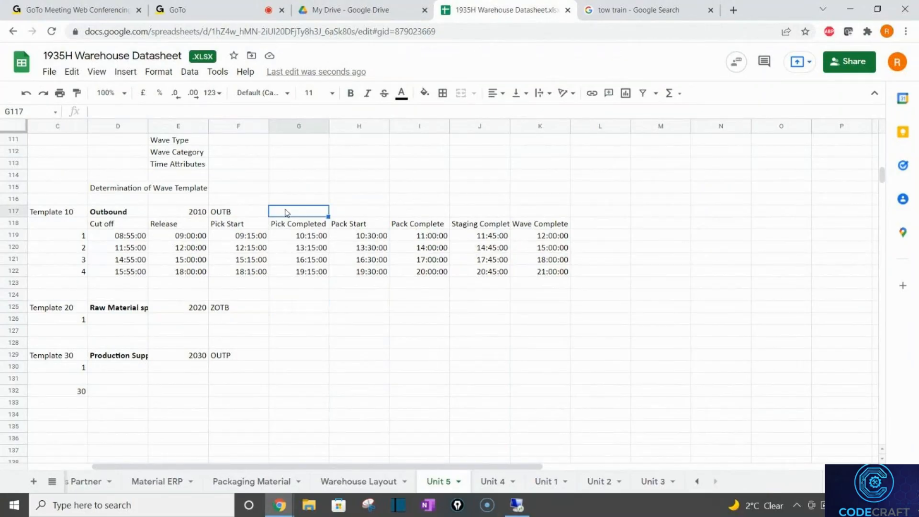
click(302, 312)
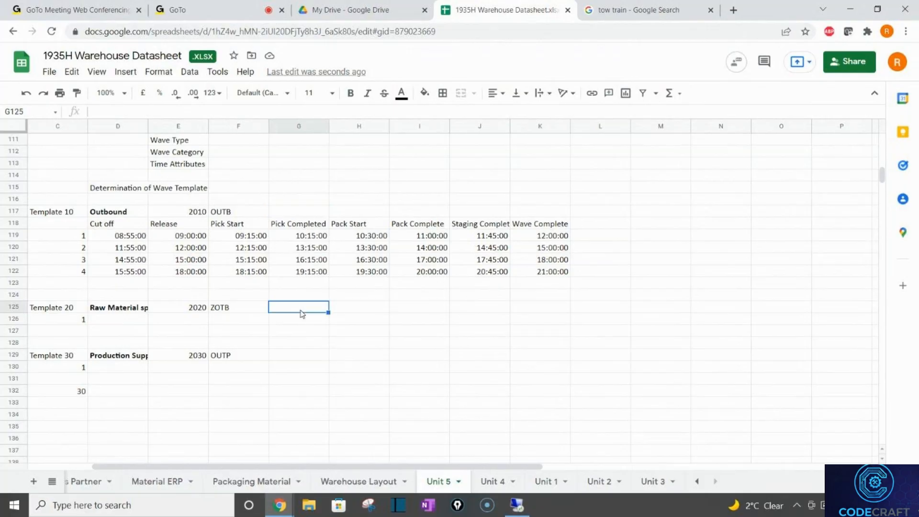
text(Carir)
key(BackSpace)
key(BackSpace)
text(ri)
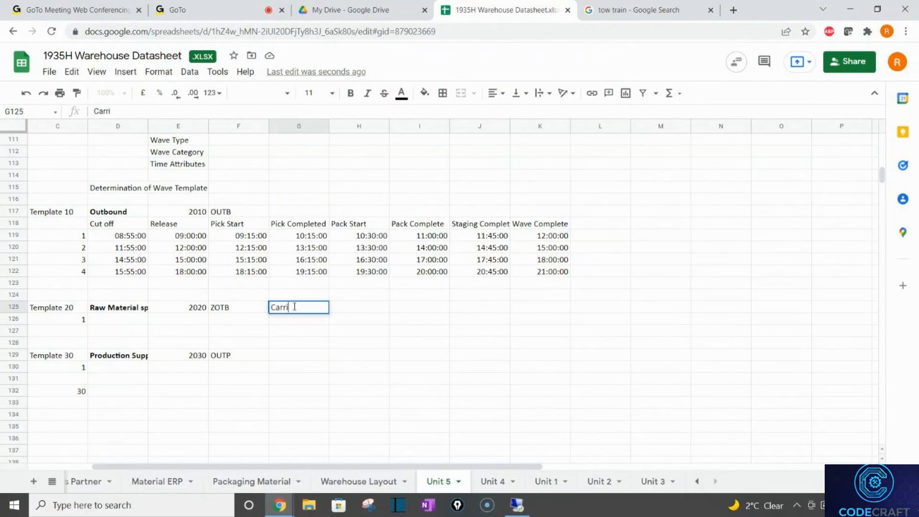
text(er - Fedex)
key(Return)
key(Tab)
key(Return)
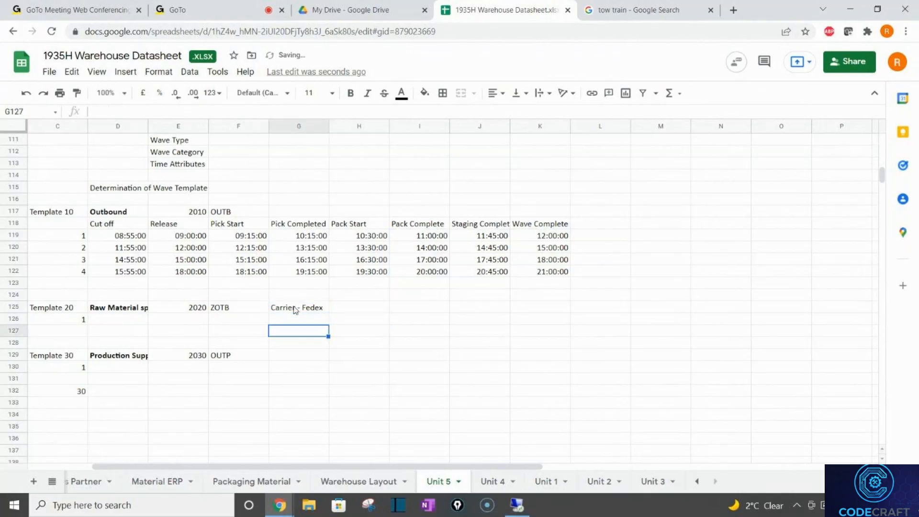
- Enter Carrier - Internal in G129 for the Template 30 Production Supply row
click(291, 360)
text(Carrier - Internal)
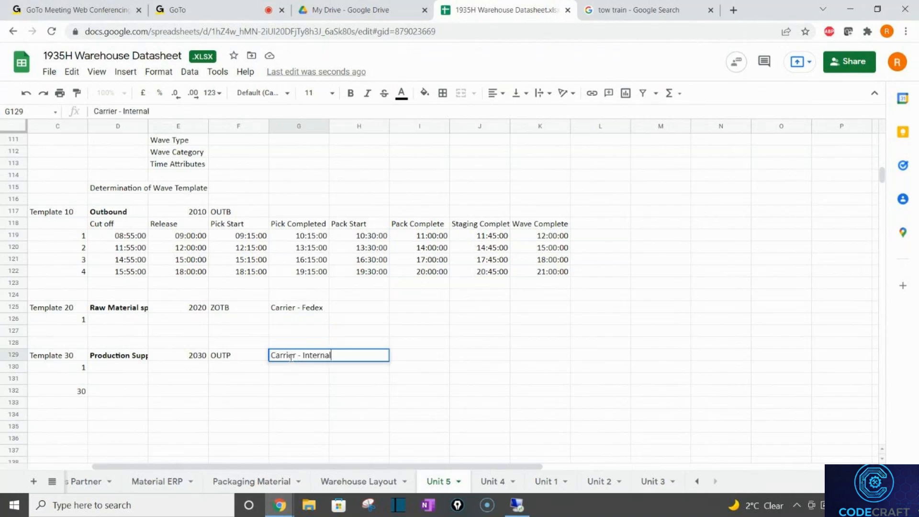
key(Return)
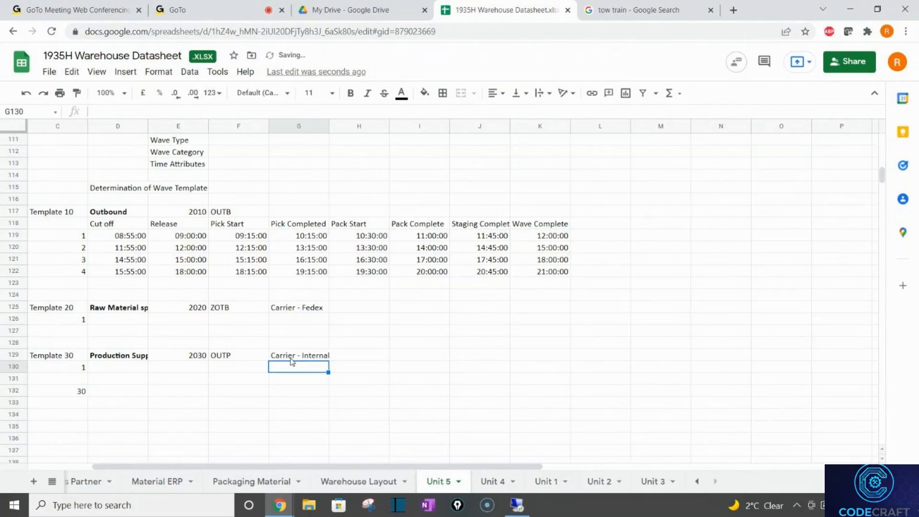
click(291, 359)
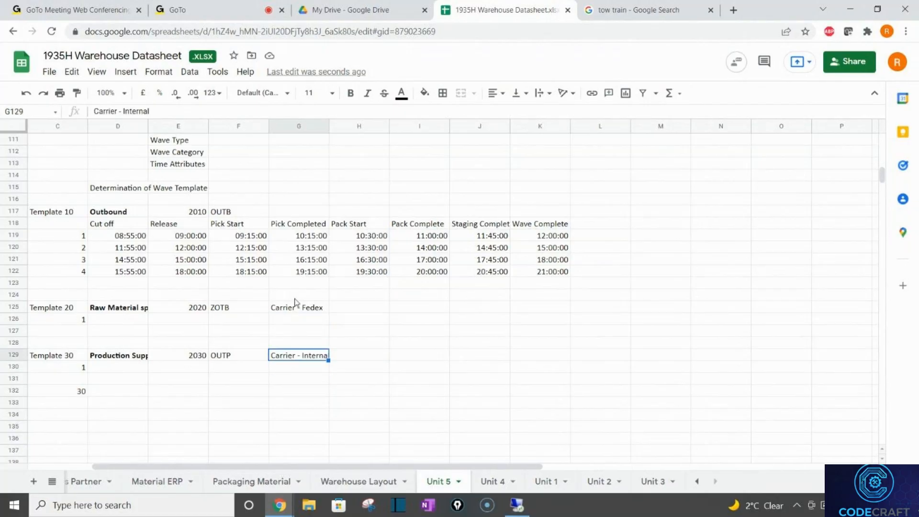
- Clear the internal carrier entry from the Template 30 row of the Unit 5 sheet and switch to the SAP remote desktop session
key(Delete)
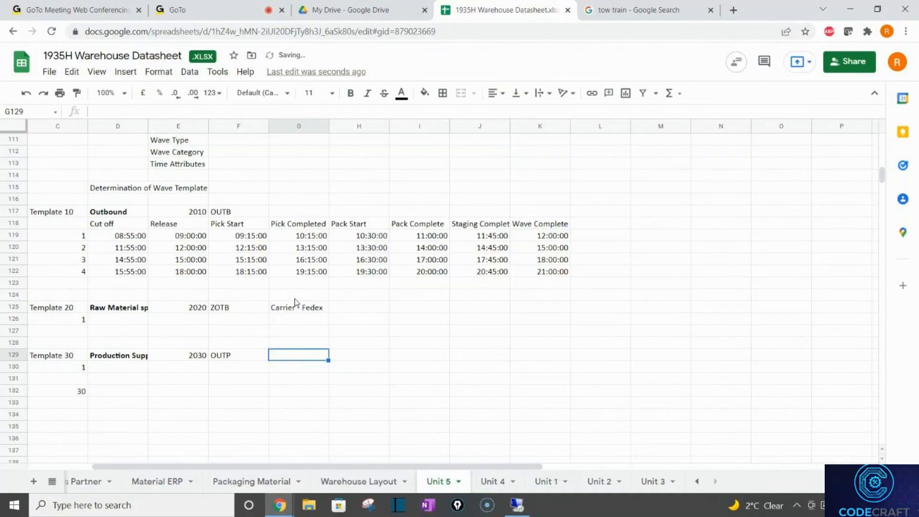
key(alt+Tab)
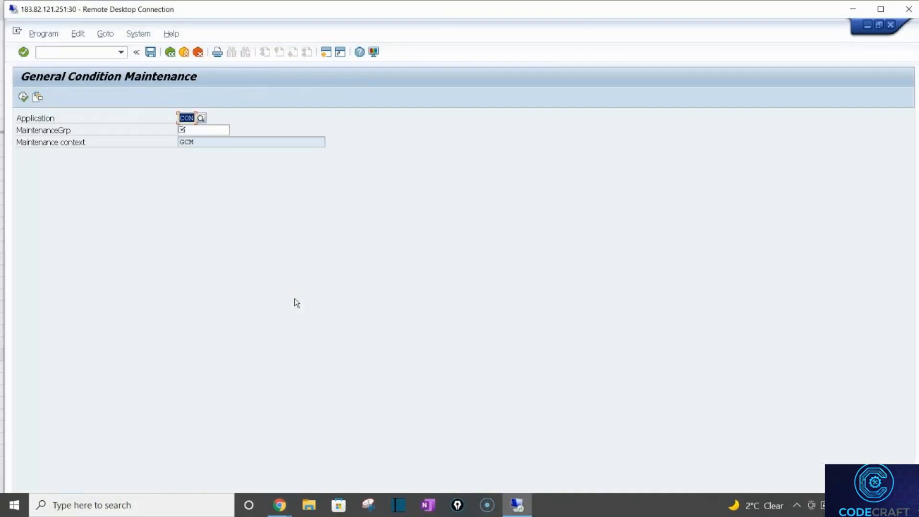
- Run General Condition Maintenance for application WME with the WME wave template determination maintenance group
click(201, 118)
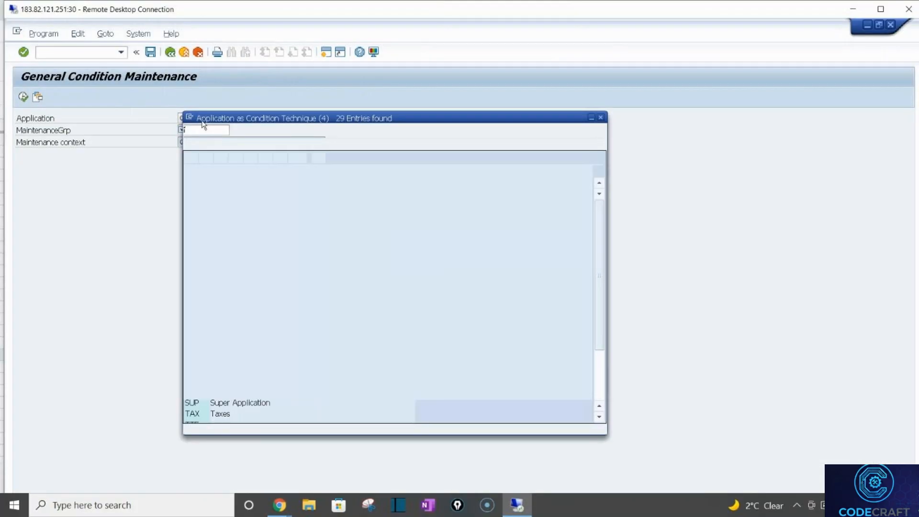
click(598, 388)
double_click(364, 414)
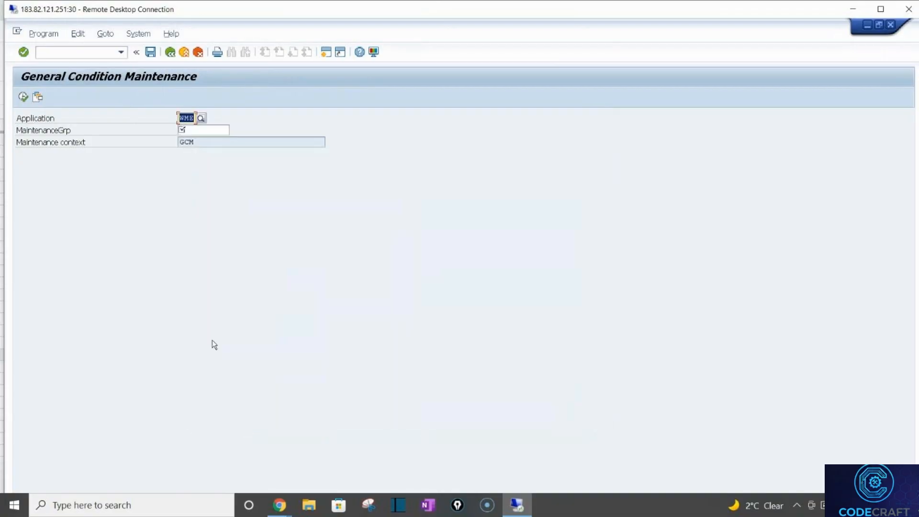
double_click(256, 14)
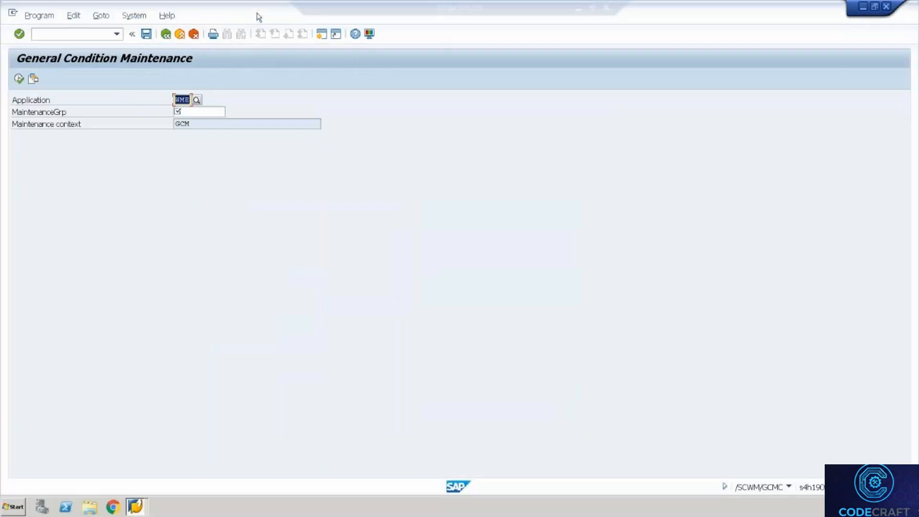
click(220, 113)
click(226, 113)
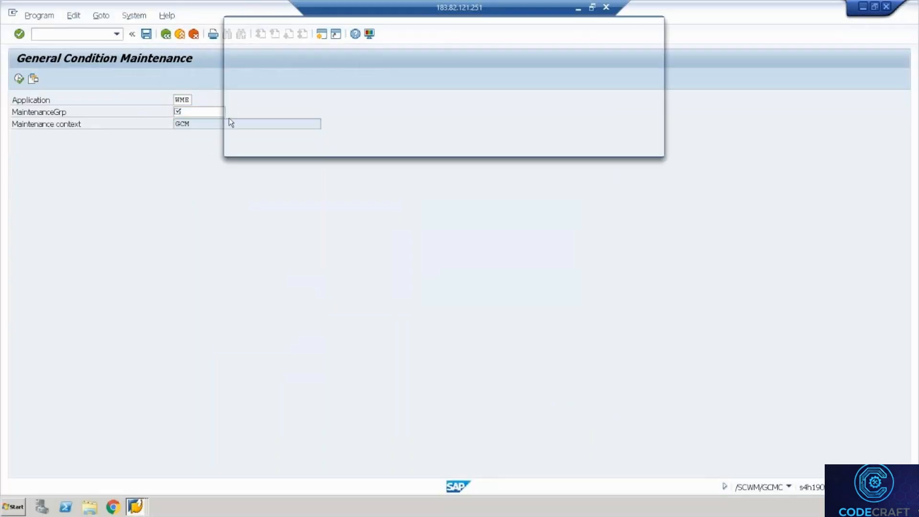
double_click(257, 88)
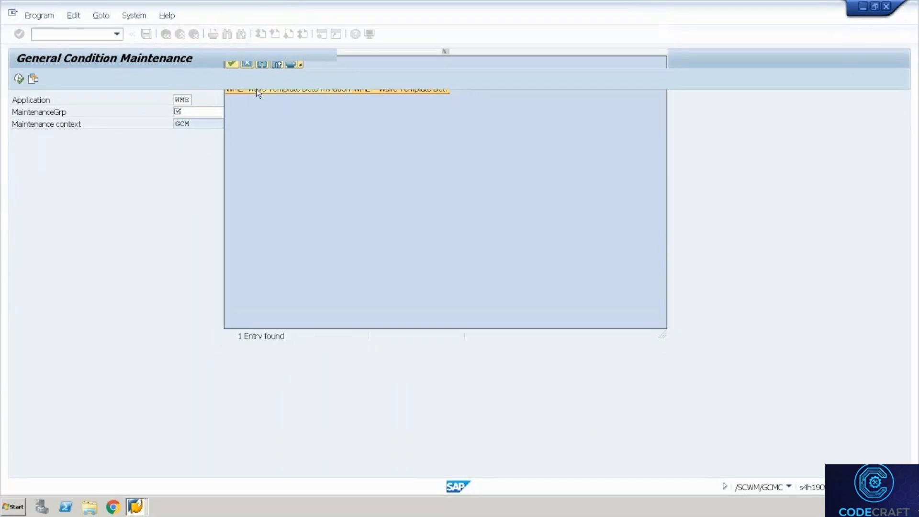
click(19, 78)
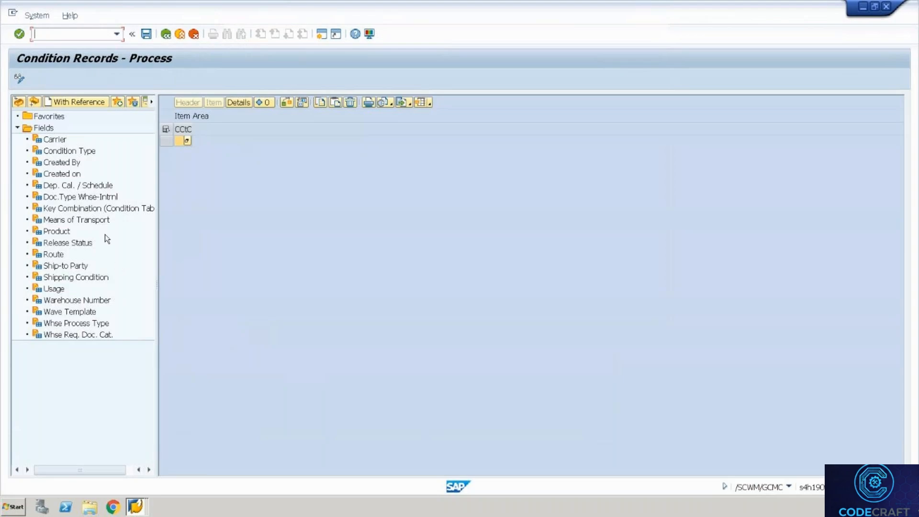
- Start a condition record of type 0ODL and examine its ship-to party, document category, route, document type and template columns
click(187, 142)
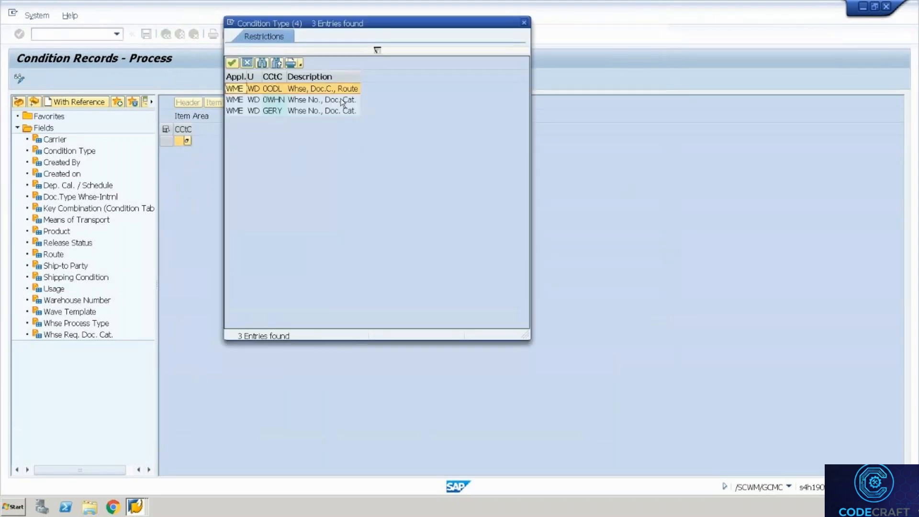
click(329, 92)
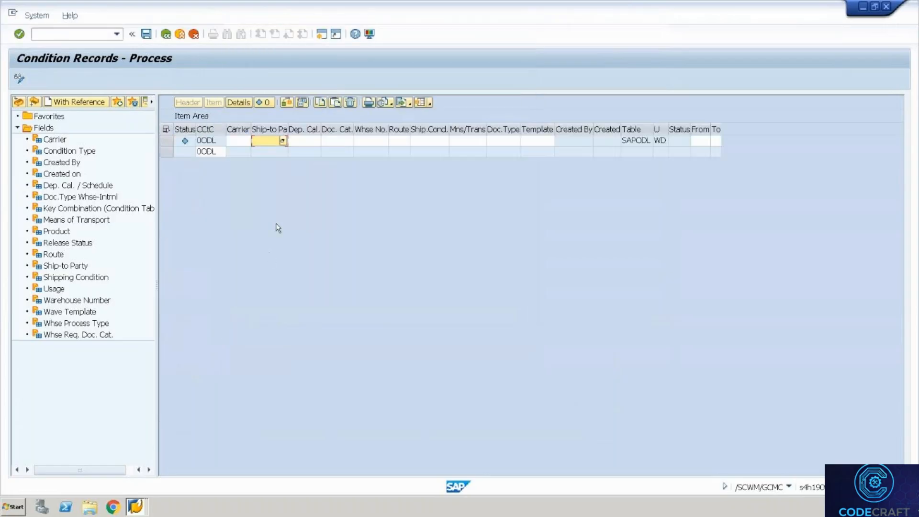
click(265, 128)
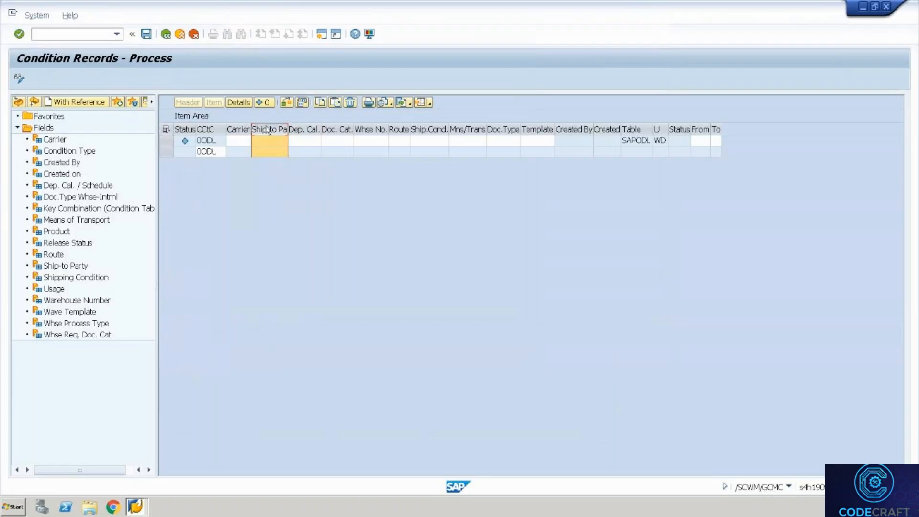
click(344, 129)
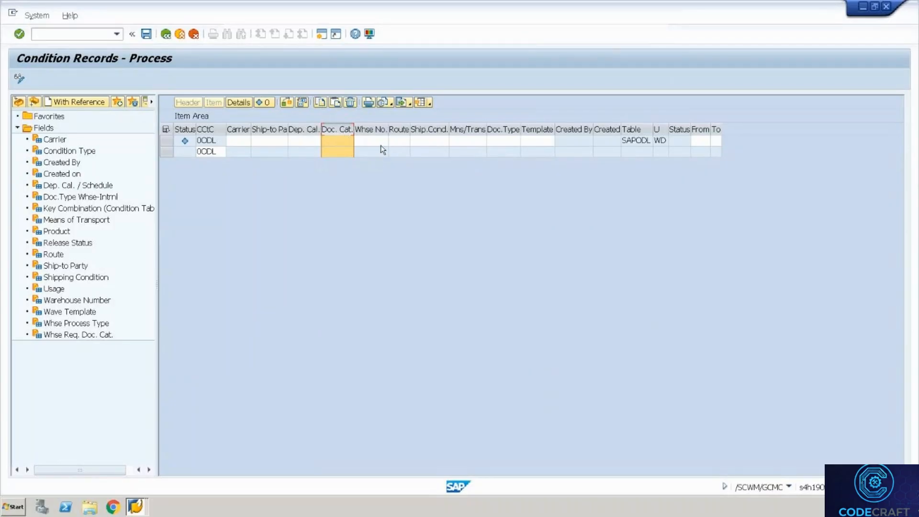
click(401, 129)
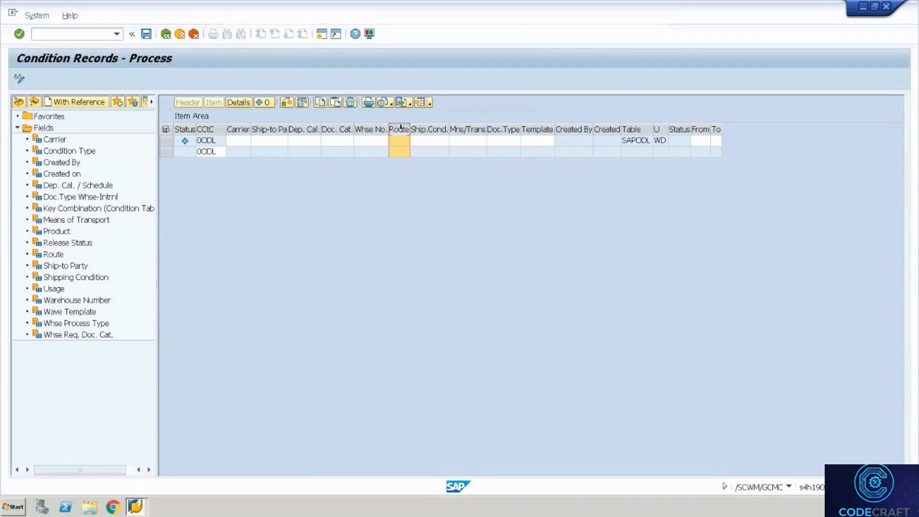
click(512, 141)
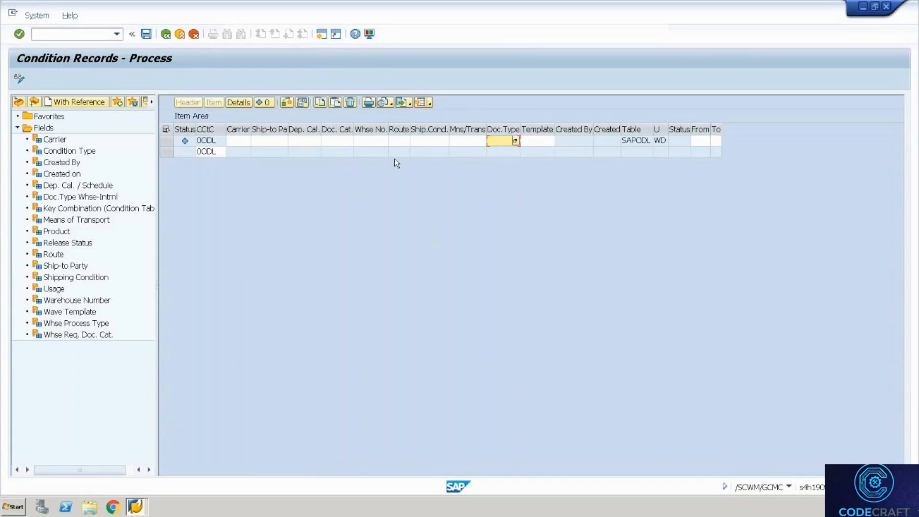
click(531, 144)
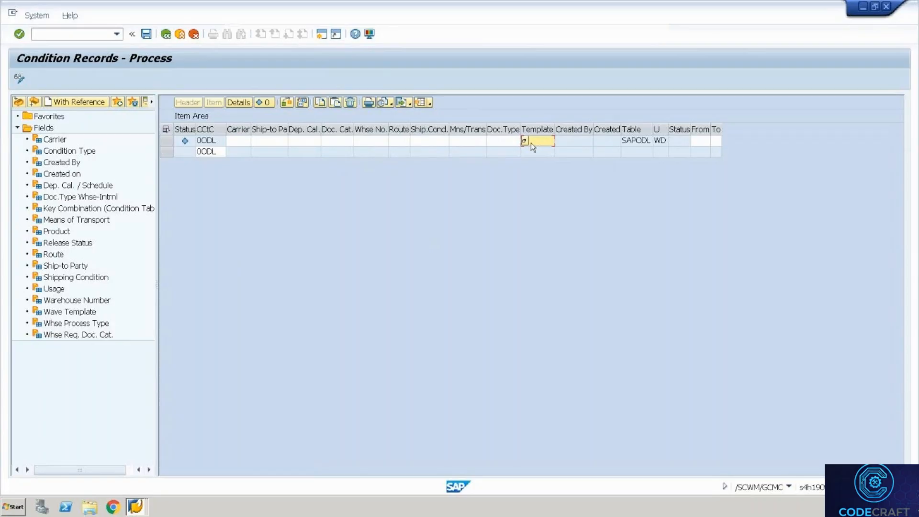
- Add two more condition record rows of type 0ODL below the first one
click(500, 142)
click(218, 151)
click(220, 152)
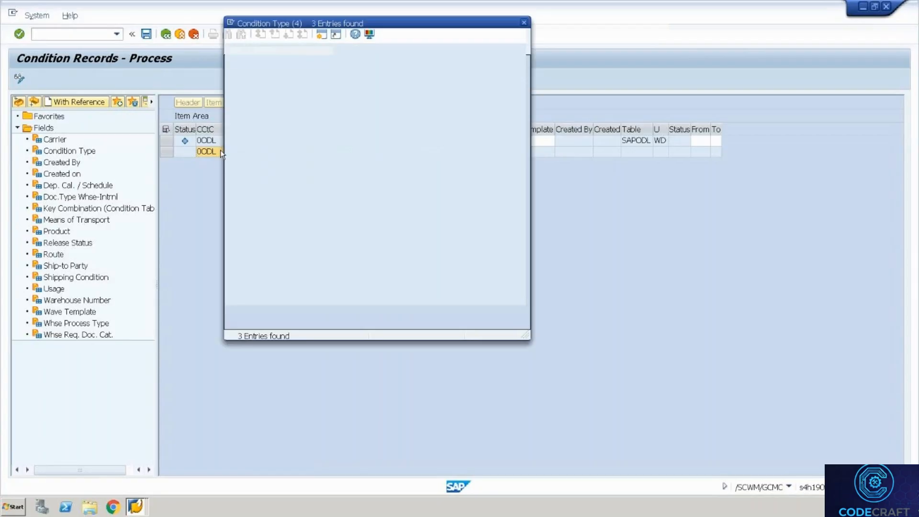
double_click(269, 89)
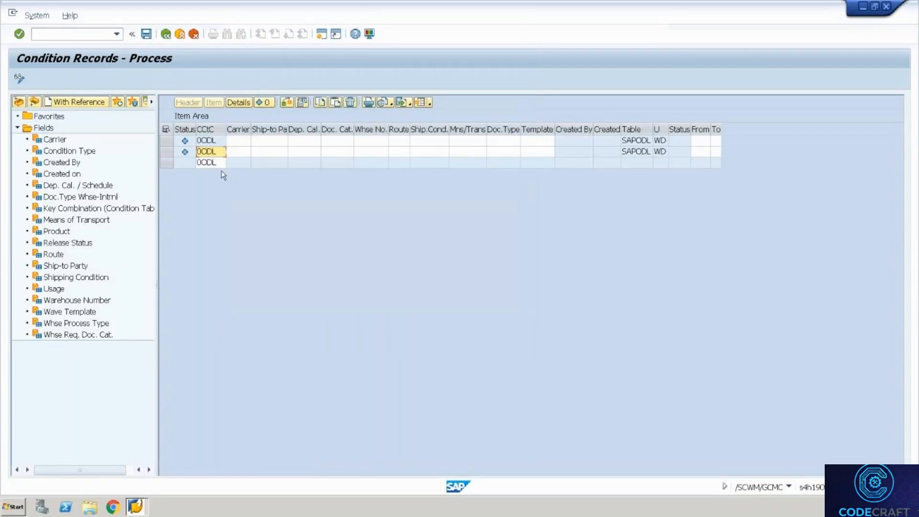
click(217, 165)
click(220, 163)
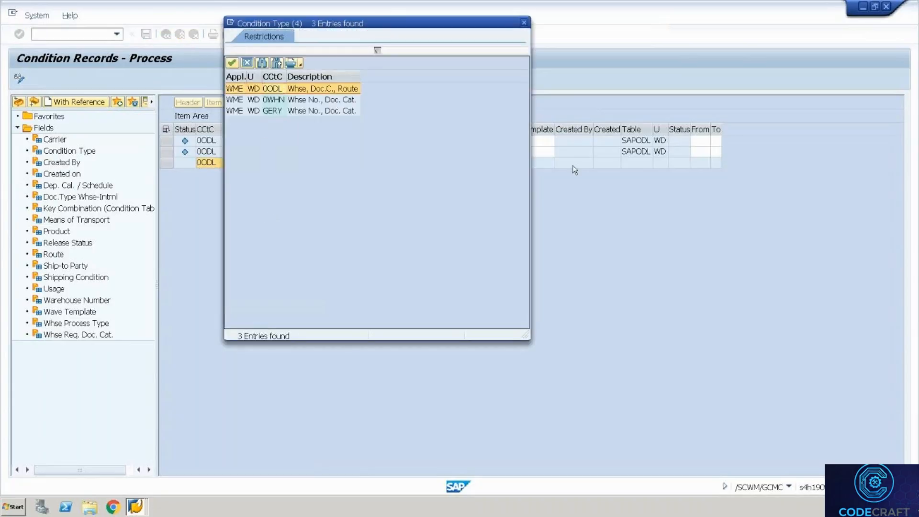
key(Return)
- Assign wave template 30 to document type OUTP, template 10 to OUTB and template 20 to ZOTB in the three 0ODL records
click(499, 142)
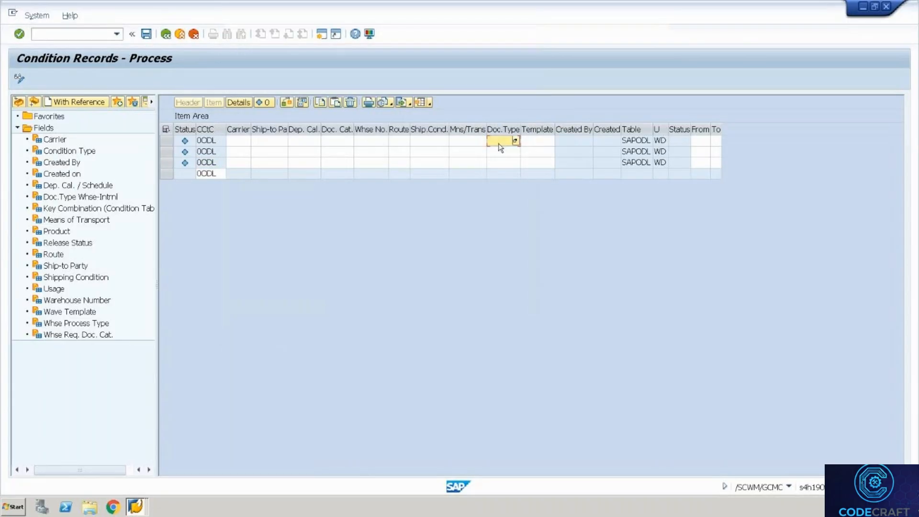
text(OUTP)
key(Tab)
text(30)
key(Tab)
click(500, 153)
text(OUTB)
key(Tab)
text(10)
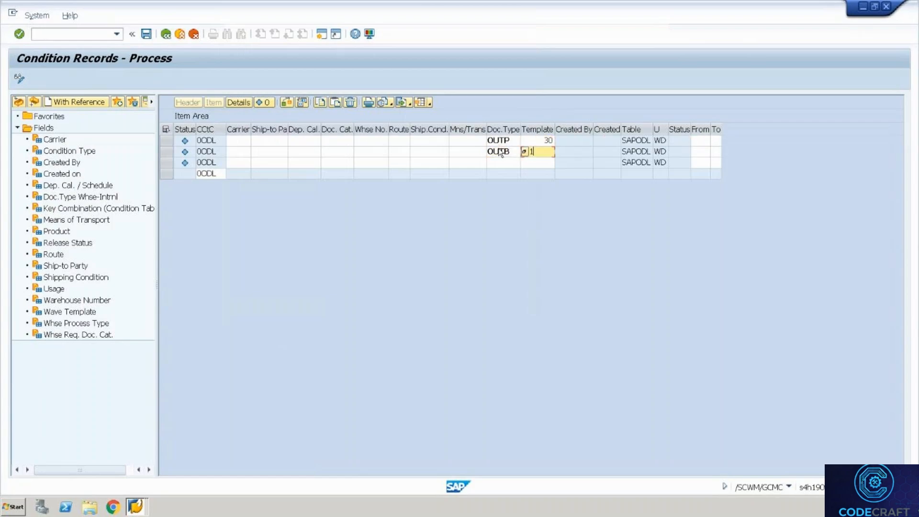
click(500, 164)
text(ZOTB)
key(Tab)
text(20)
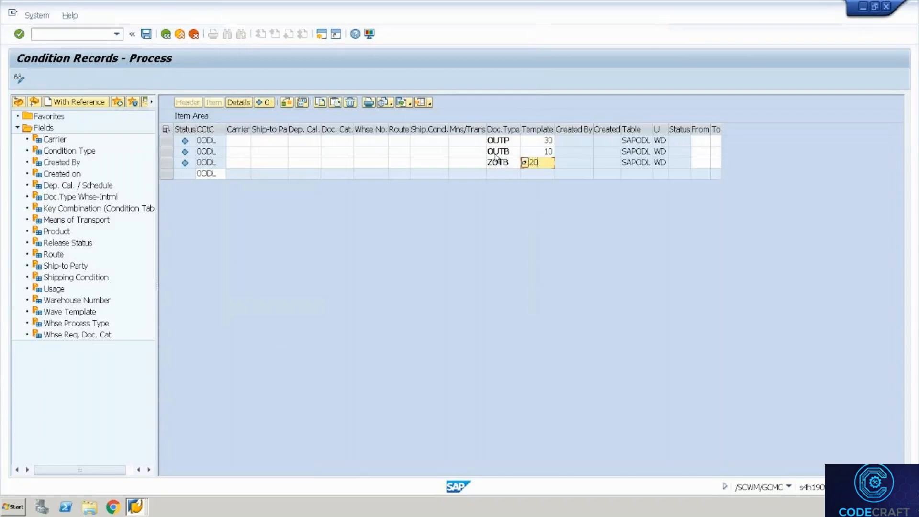
- Enter warehouse number WH35 in the OUTP record and exit condition maintenance, discarding the 0ODL records
click(366, 141)
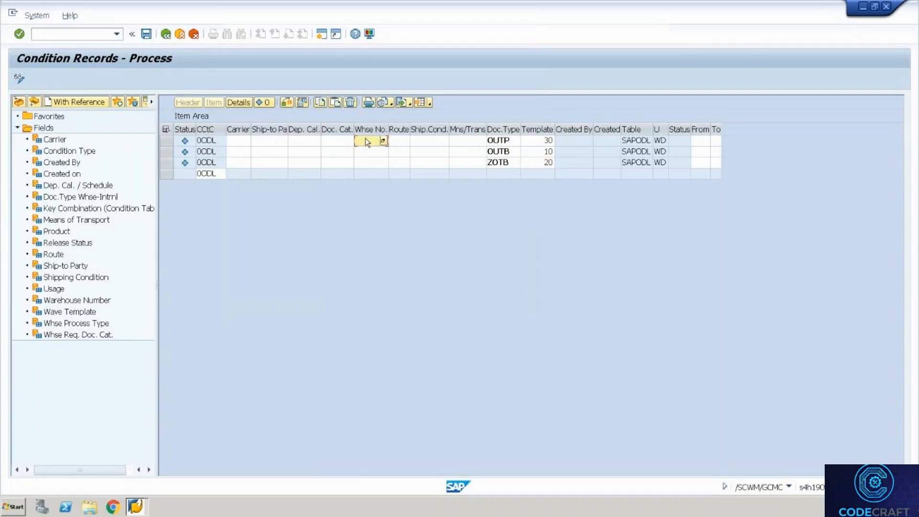
text(WH35)
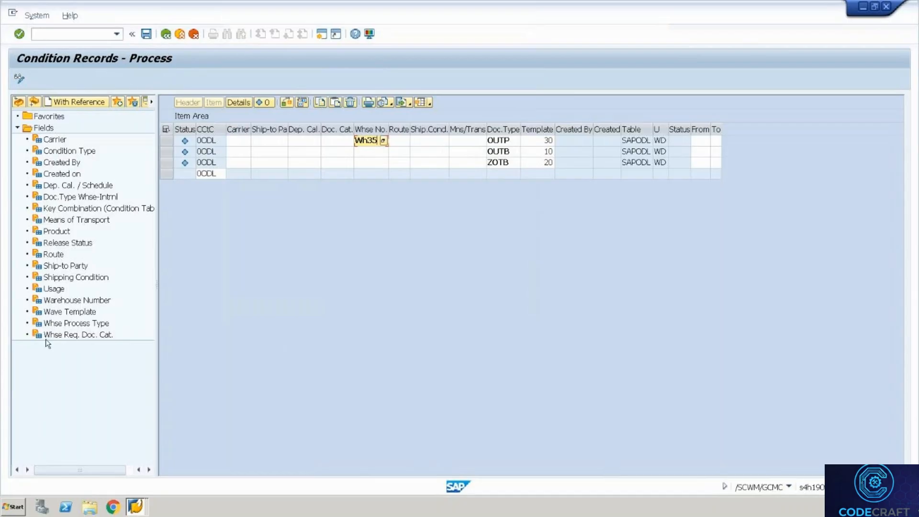
click(165, 33)
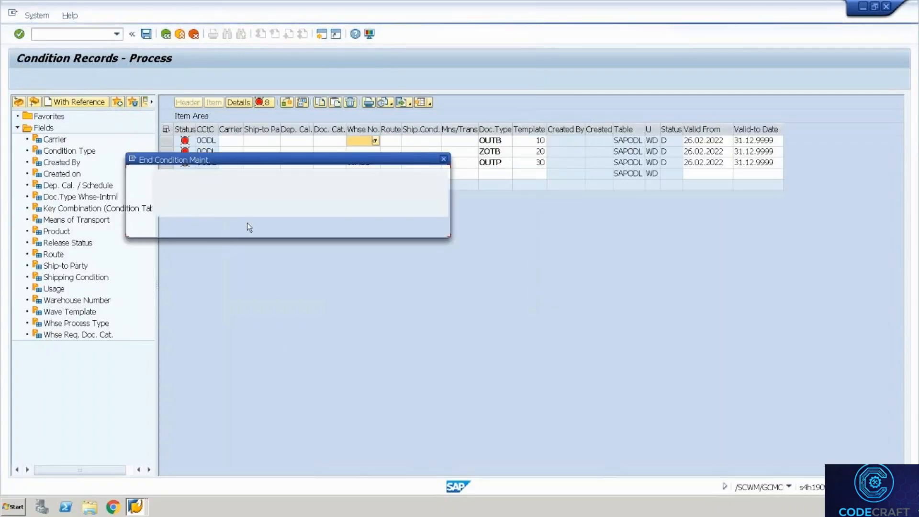
click(265, 226)
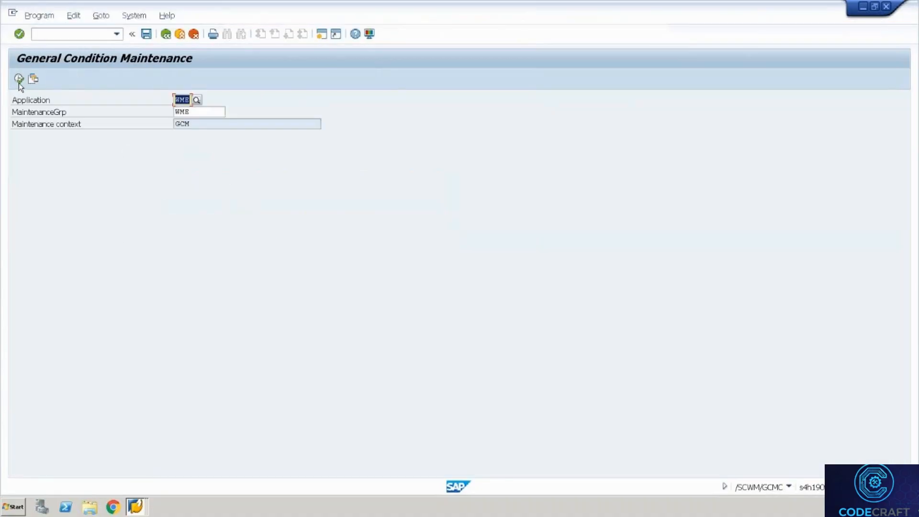
- Reopen the WME condition records and start a record of type 0WHN with document category PDO
click(18, 80)
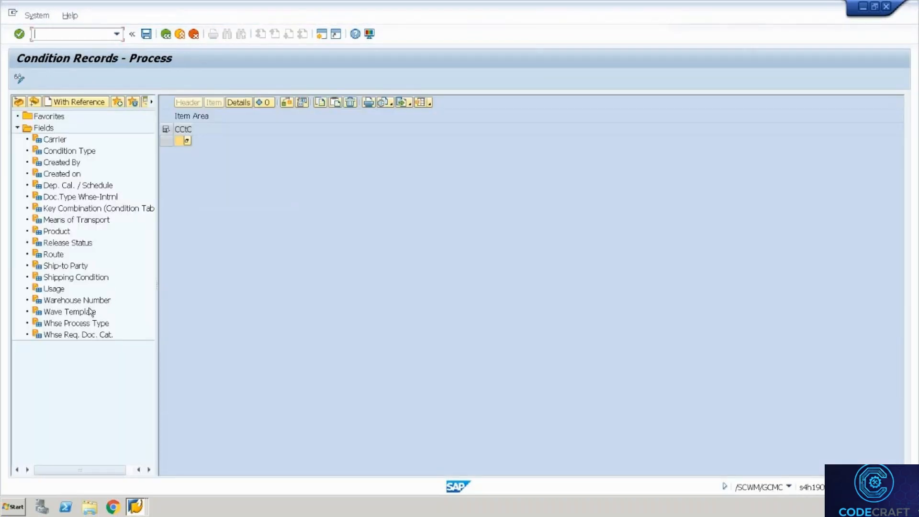
click(186, 140)
double_click(329, 102)
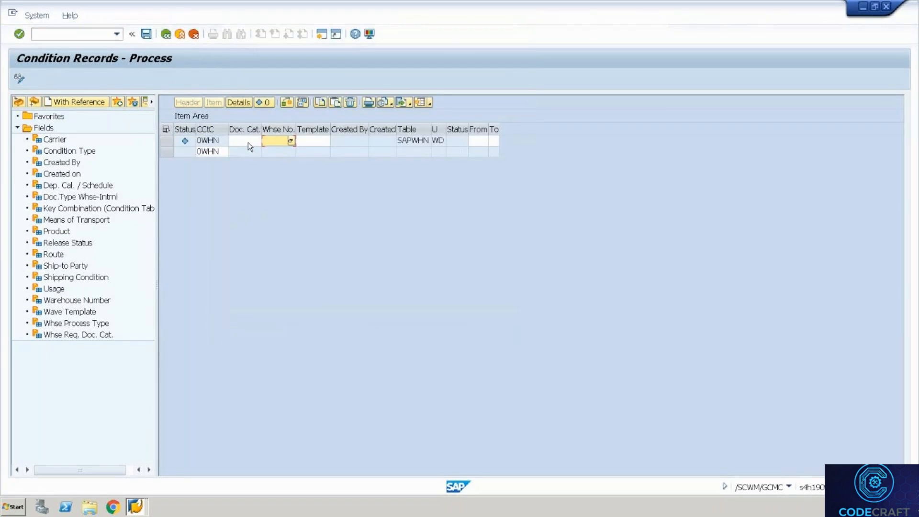
click(248, 142)
click(256, 141)
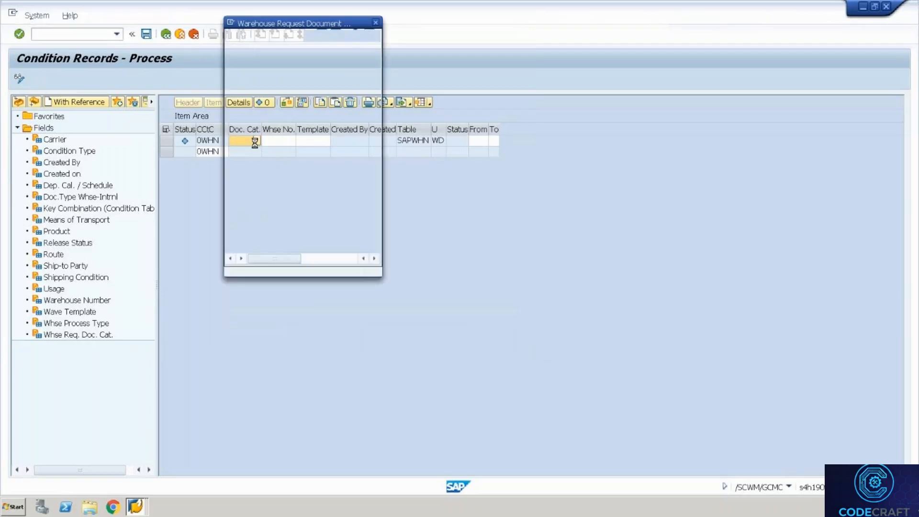
double_click(355, 61)
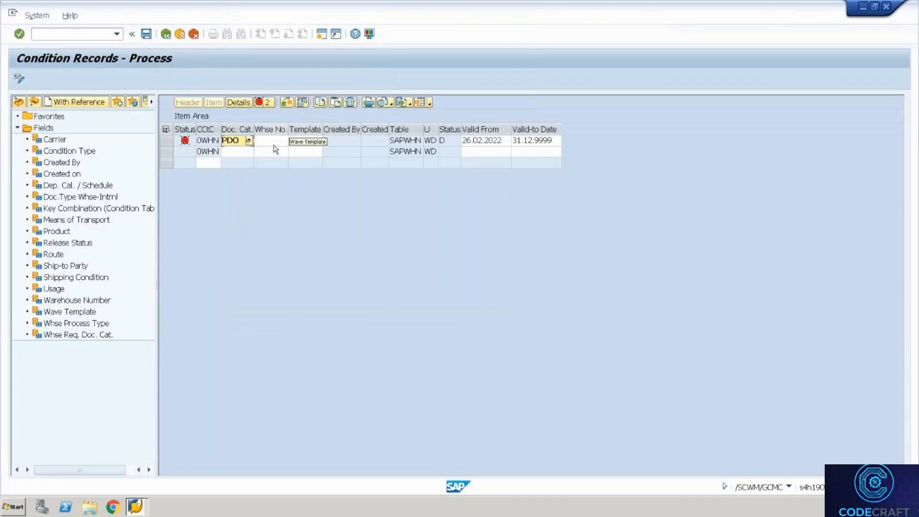
- Set the 0WHN record's warehouse number to WH35, Warehouse Cross Industries - 1935
click(274, 142)
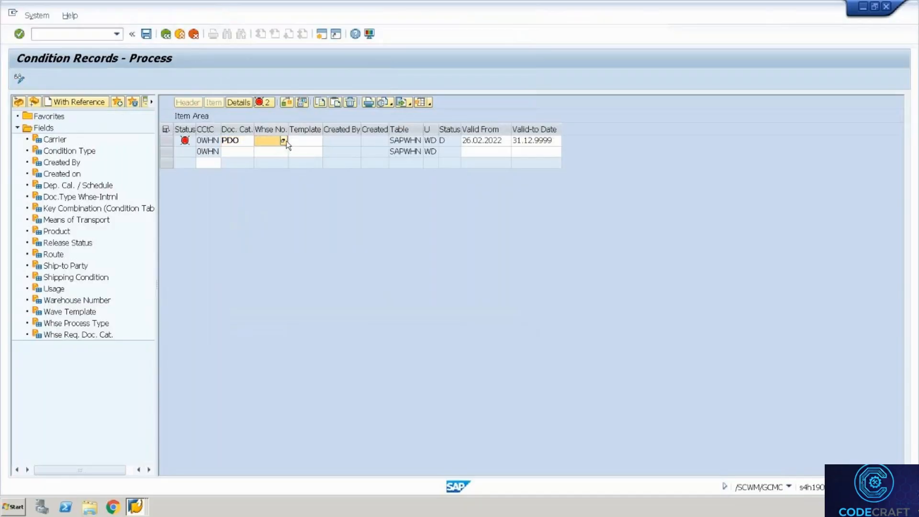
click(285, 141)
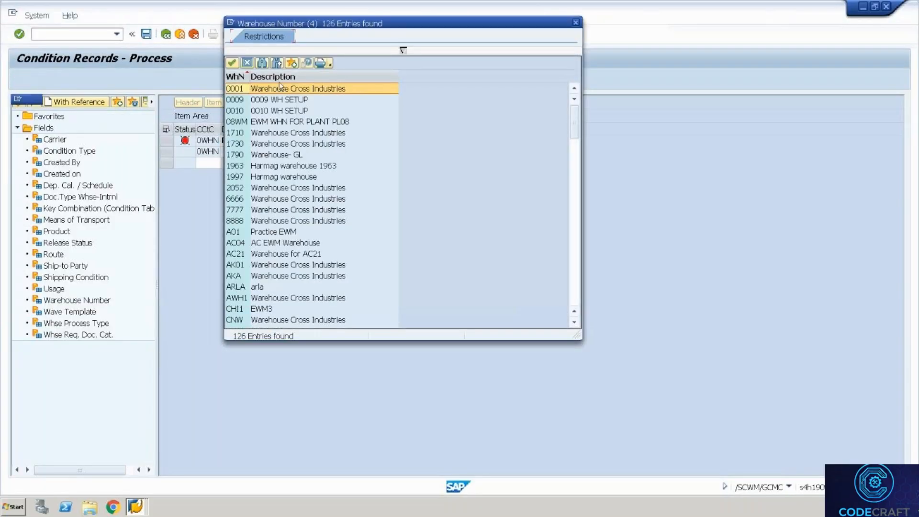
click(575, 292)
click(575, 293)
click(575, 293)
click(575, 293)
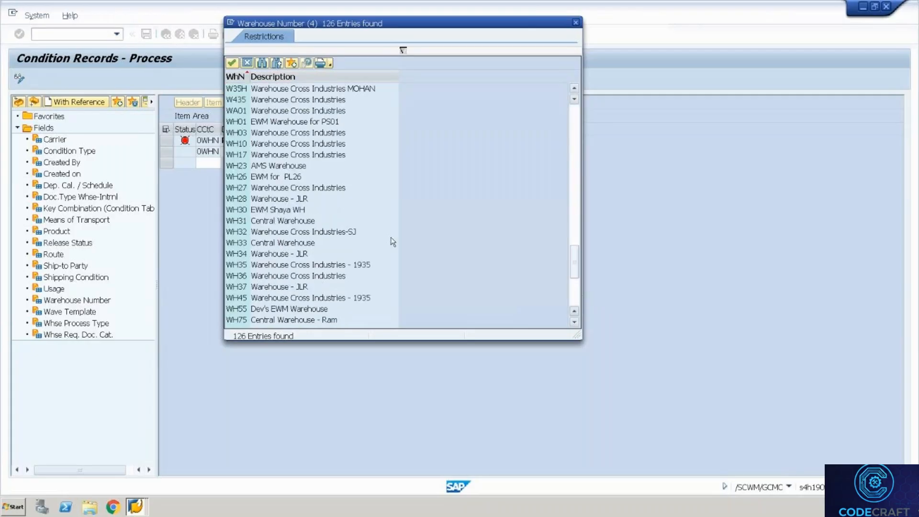
double_click(328, 266)
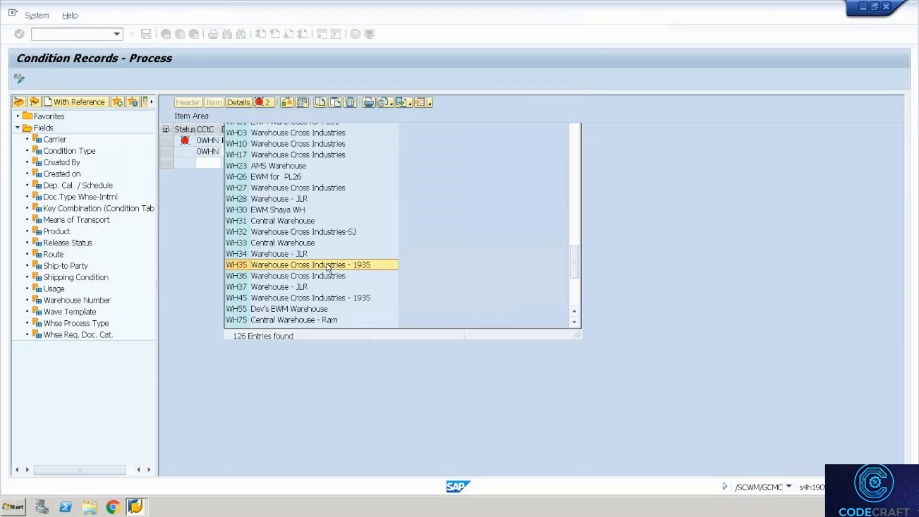
- Assign wave template 10 to the WH35 condition record and save it
click(302, 142)
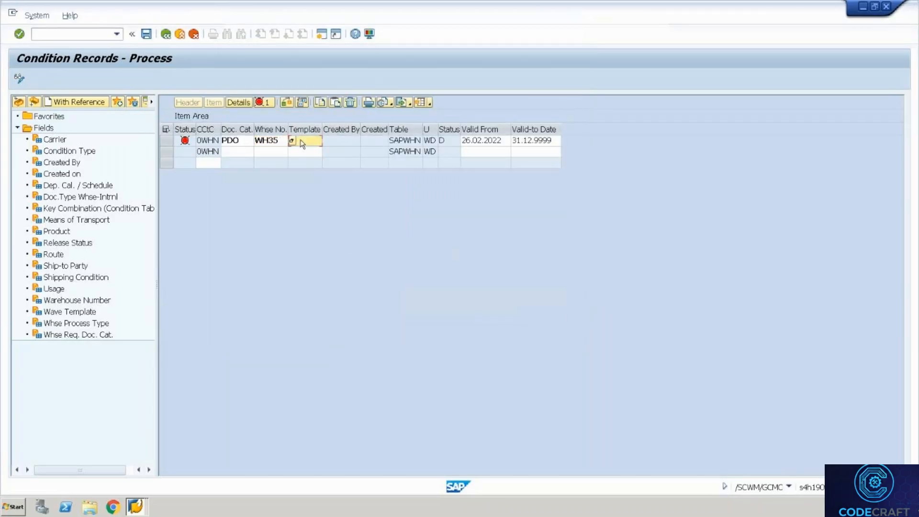
text(10)
key(Return)
key(ctrl+s)
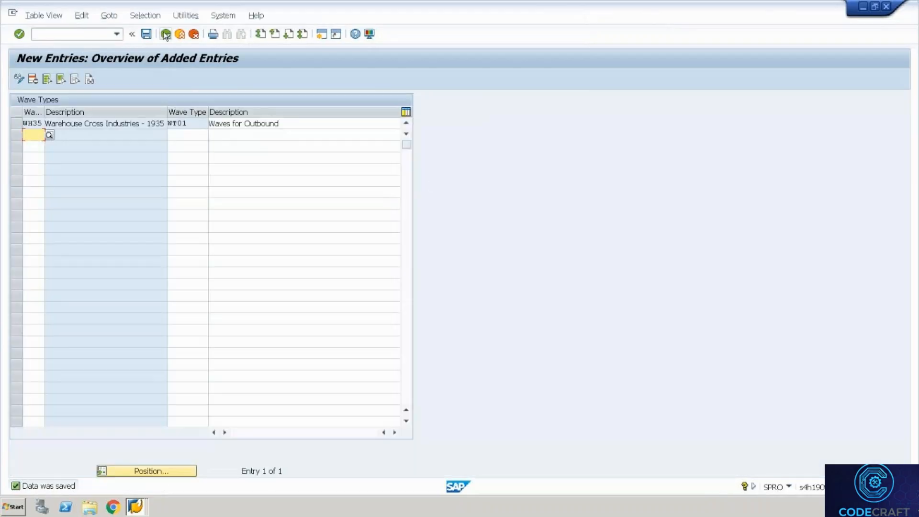
- Leave wave type maintenance, open the wave template determination activity Assign Procedure to Document Type, and find the WH35 entry
click(166, 35)
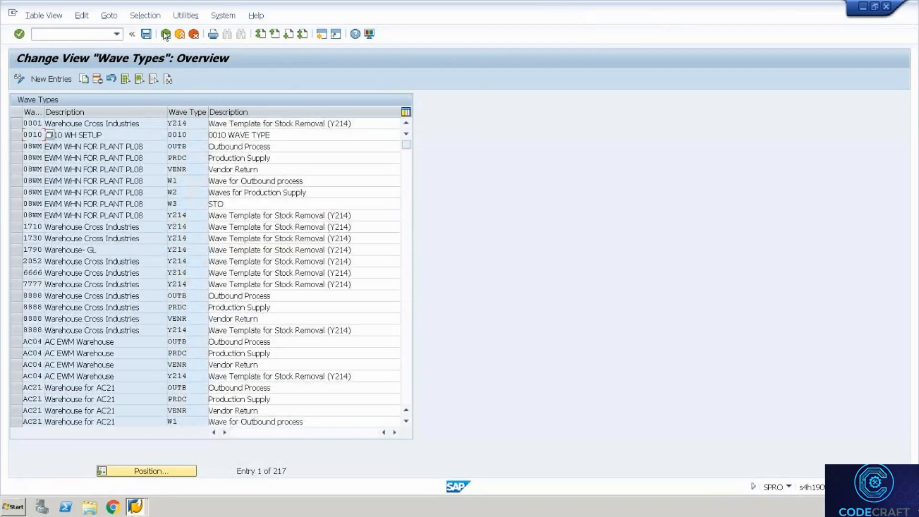
click(165, 35)
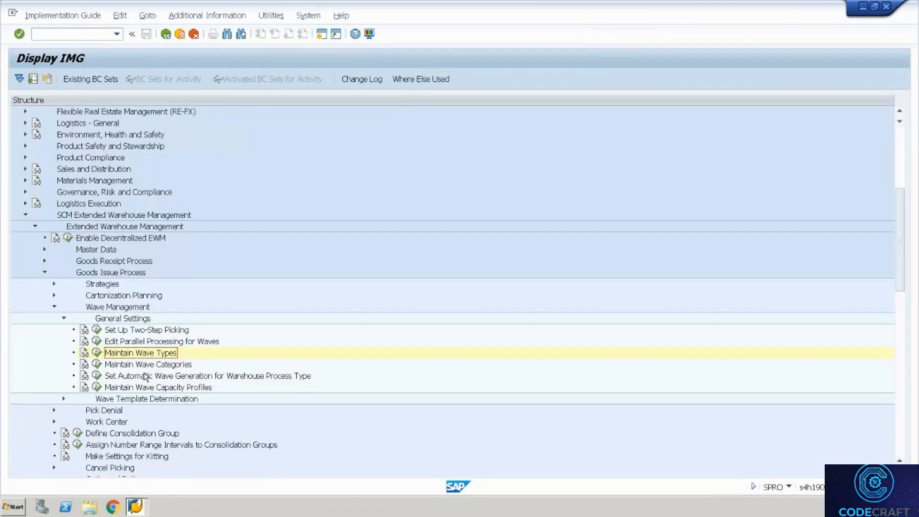
click(62, 399)
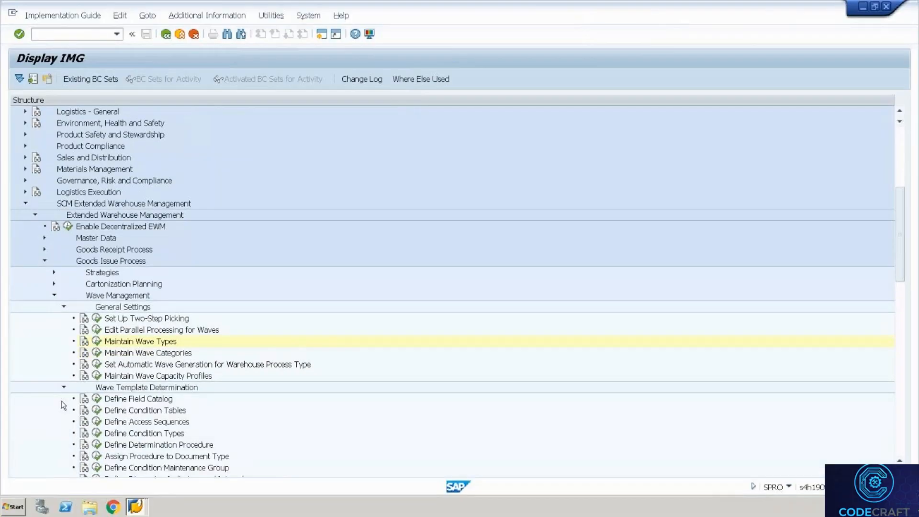
click(97, 456)
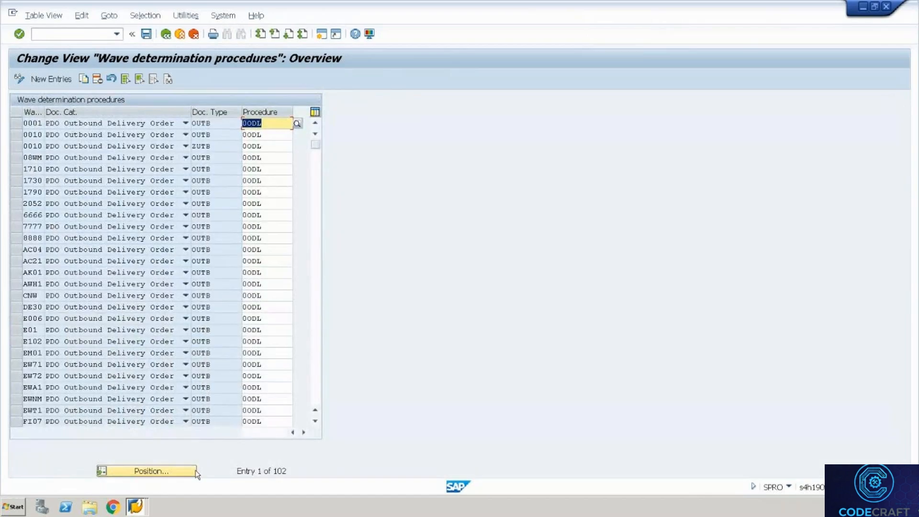
click(195, 470)
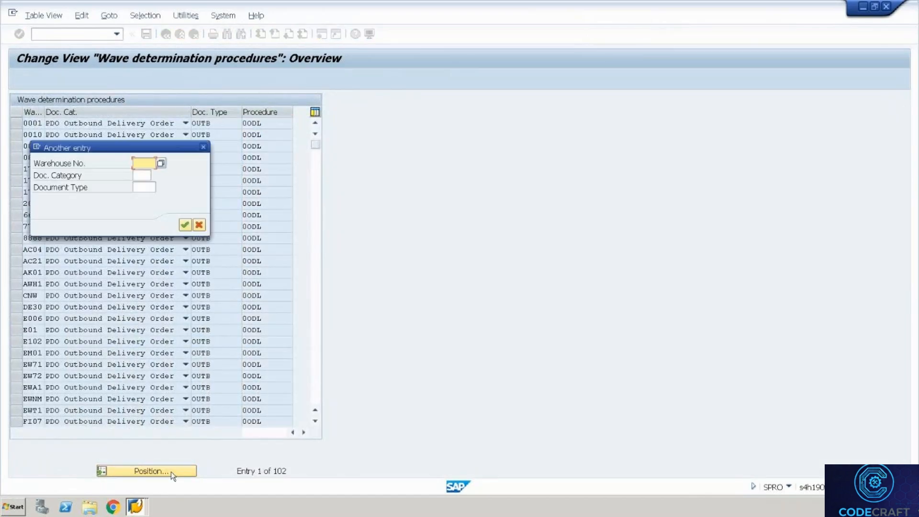
text(Wh35)
key(Return)
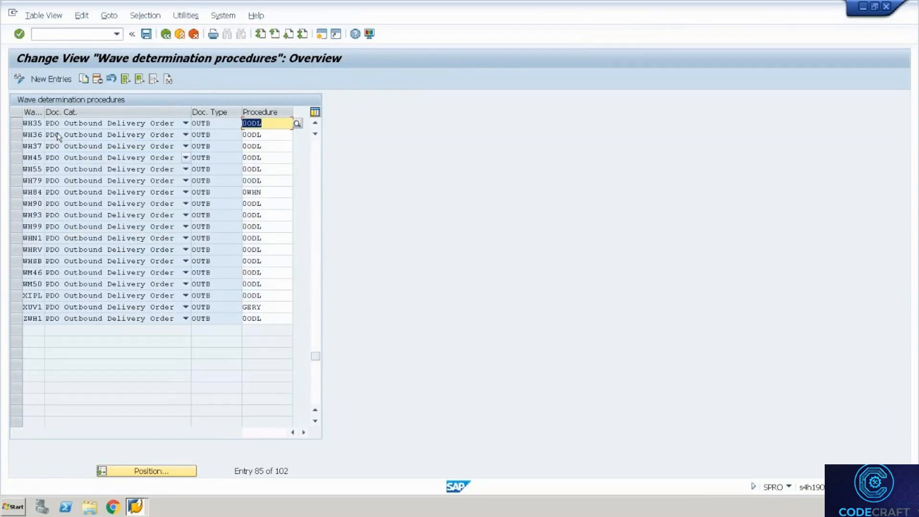
- Check the possible procedures for WH35's outbound delivery order entry and leave the assignment without choosing one
click(16, 123)
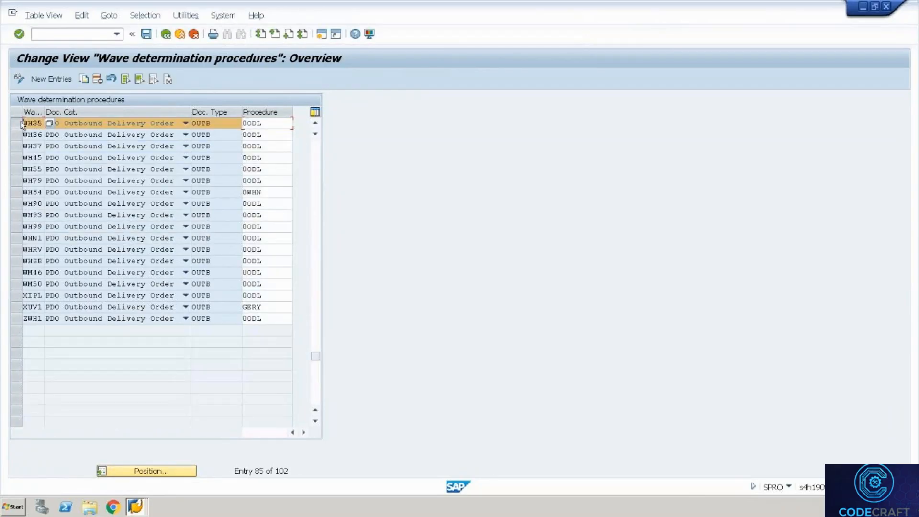
click(268, 123)
click(297, 124)
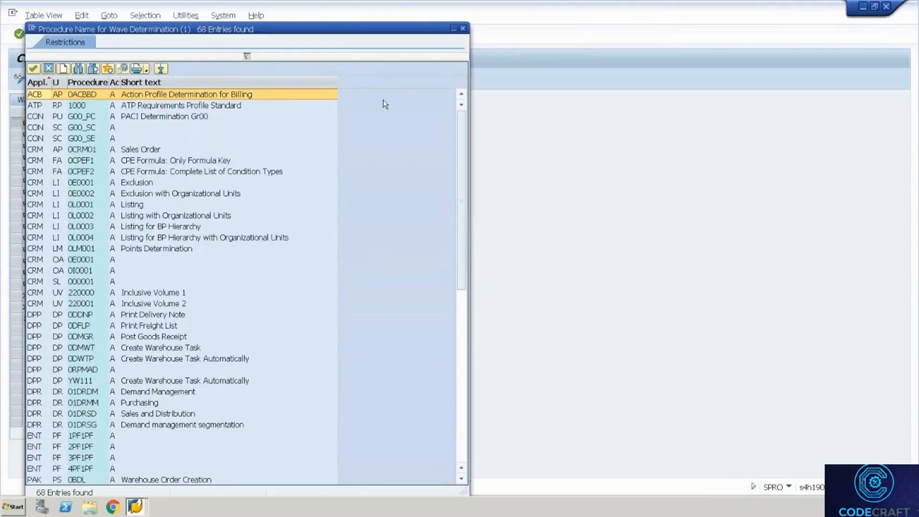
key(Escape)
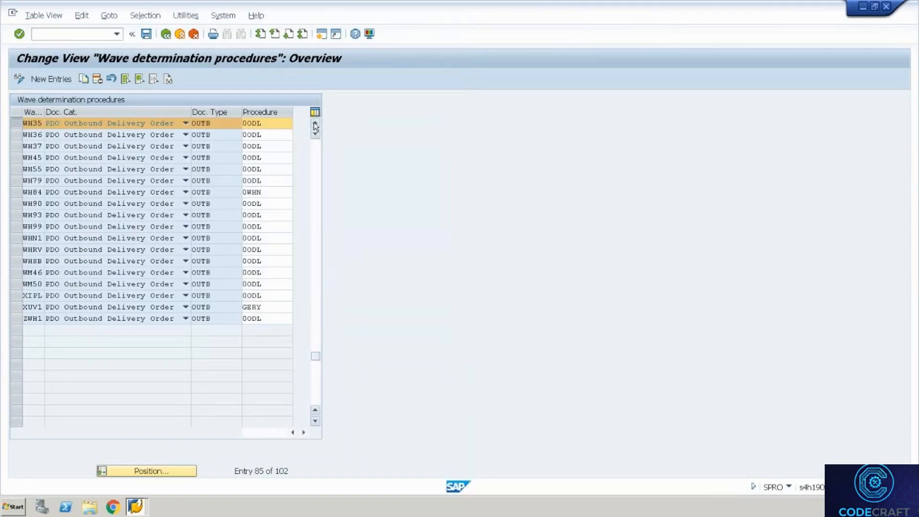
click(315, 125)
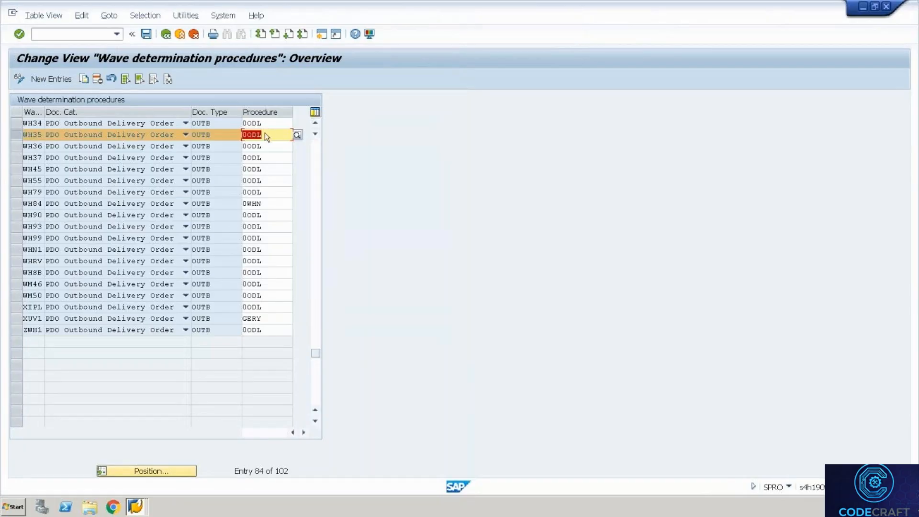
click(166, 34)
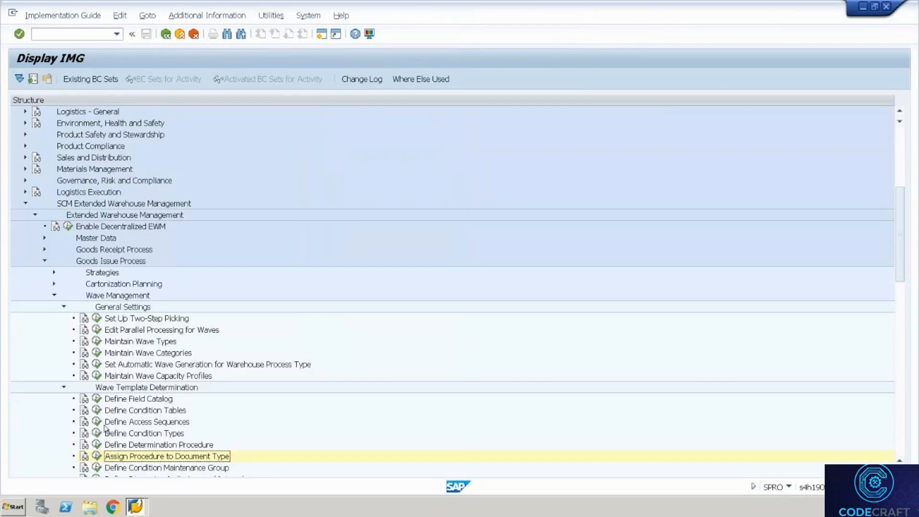
- Review the condition types defined for wave template determination and return to the IMG
click(97, 434)
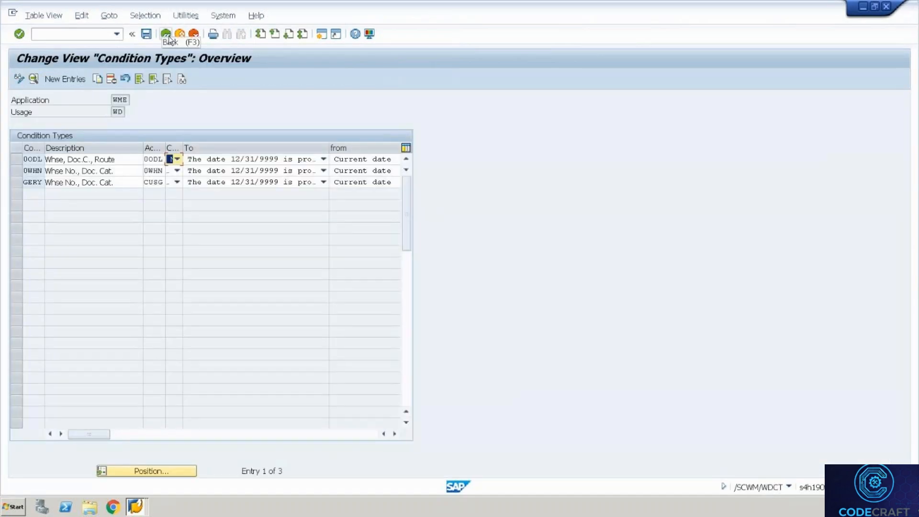
click(169, 39)
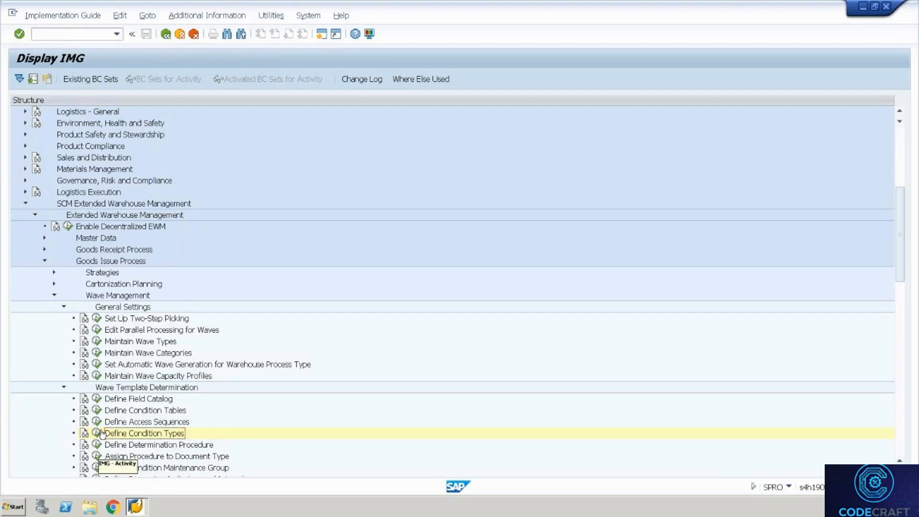
click(98, 458)
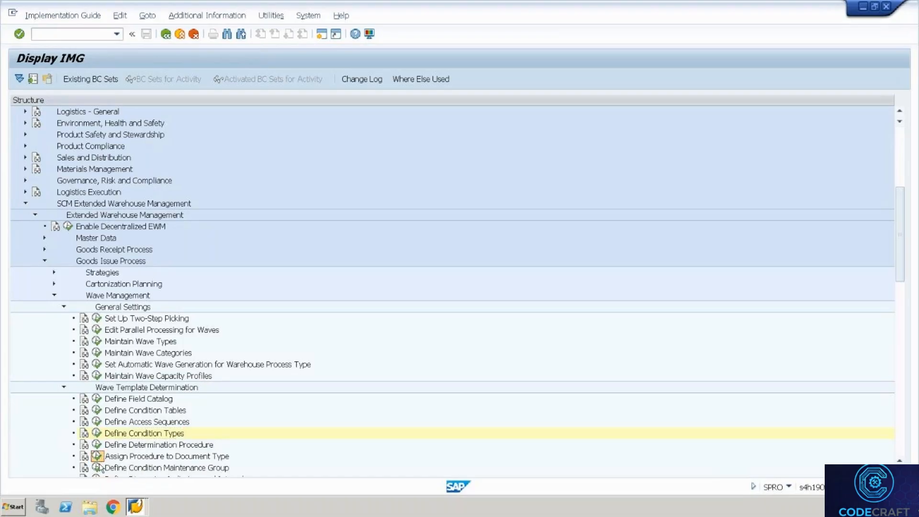
- Open the determination procedures and examine which condition type is among the elements of procedure 0ODL
click(97, 445)
click(97, 445)
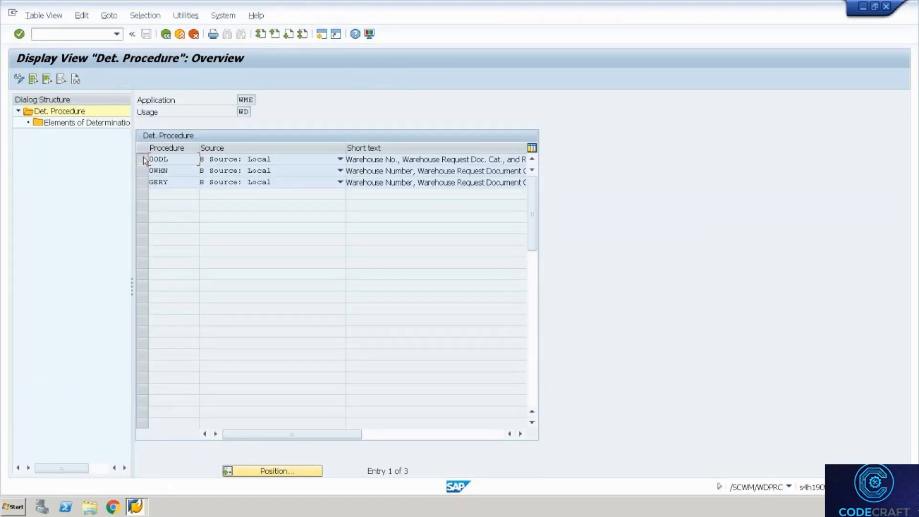
click(143, 158)
double_click(65, 123)
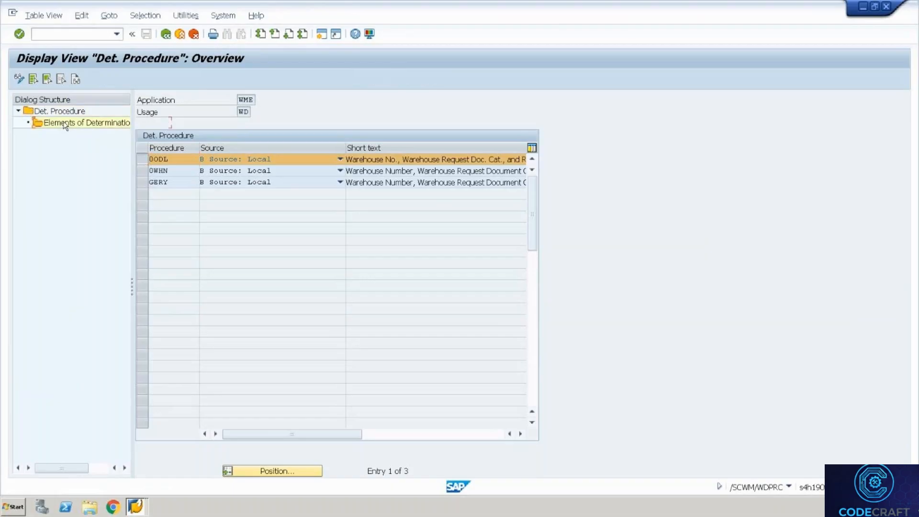
click(206, 171)
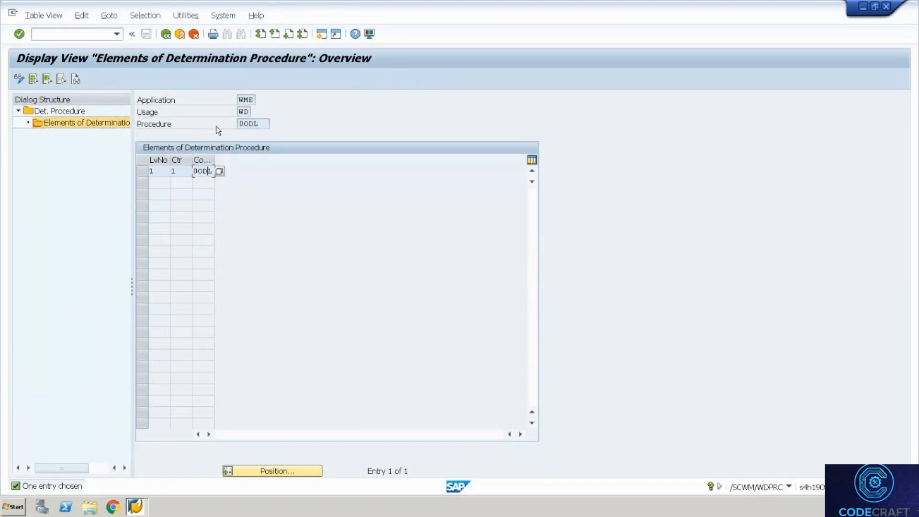
- Compare the procedure's condition type with the one used in the saved WH35 condition record
key(alt+Tab)
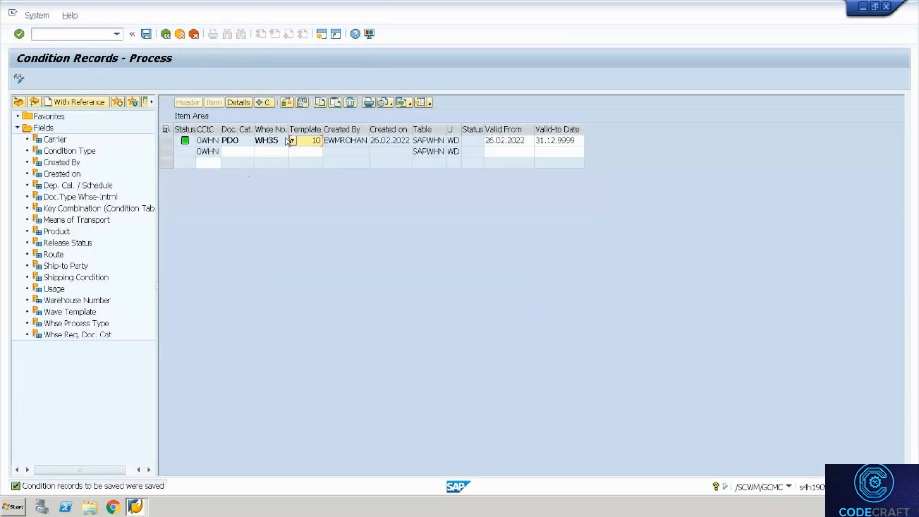
click(212, 142)
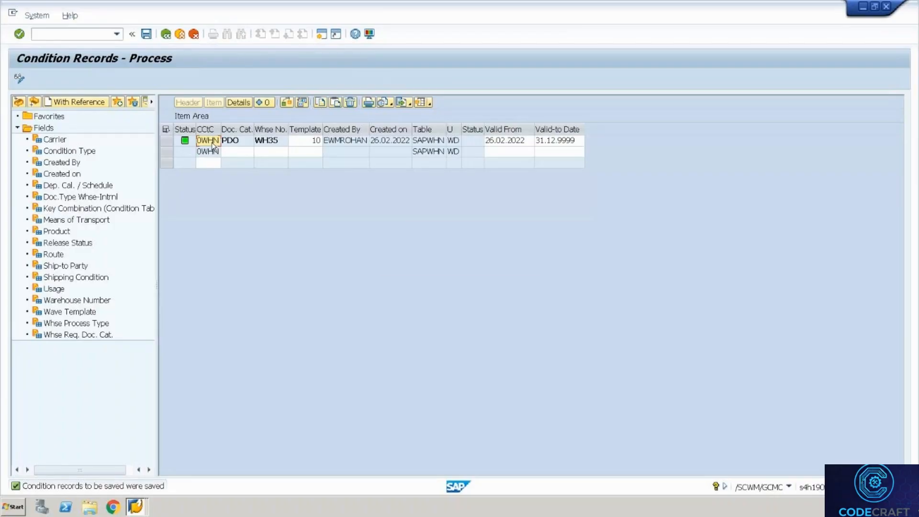
key(alt+Tab)
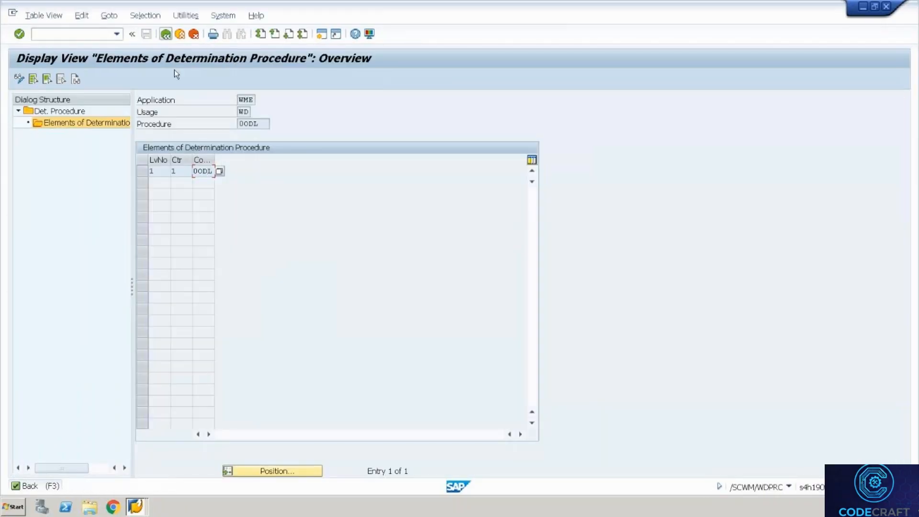
- Examine the elements of determination procedure 0WHN and return to the IMG
key(F3)
click(161, 171)
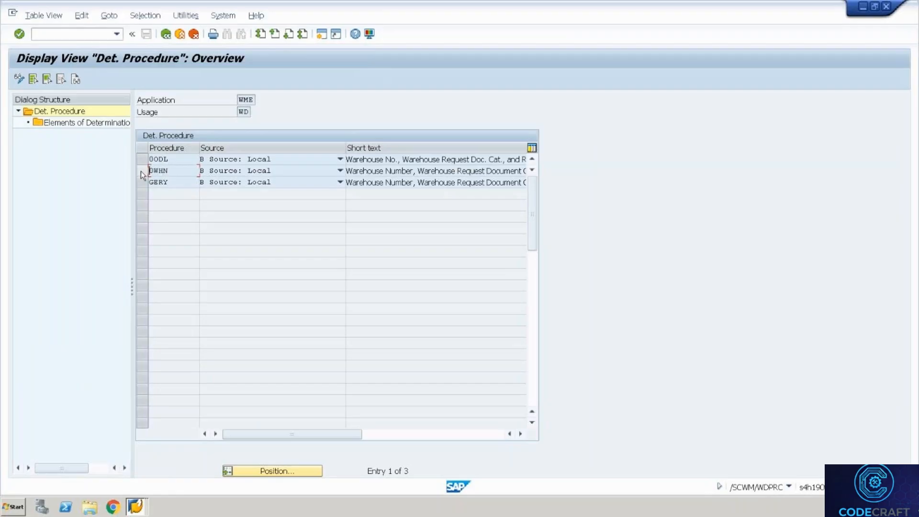
click(141, 171)
click(59, 123)
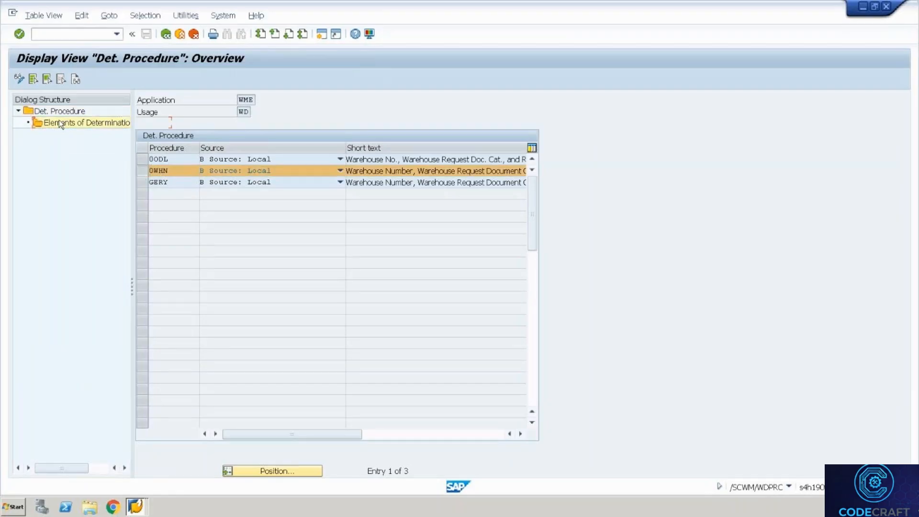
double_click(58, 121)
click(167, 39)
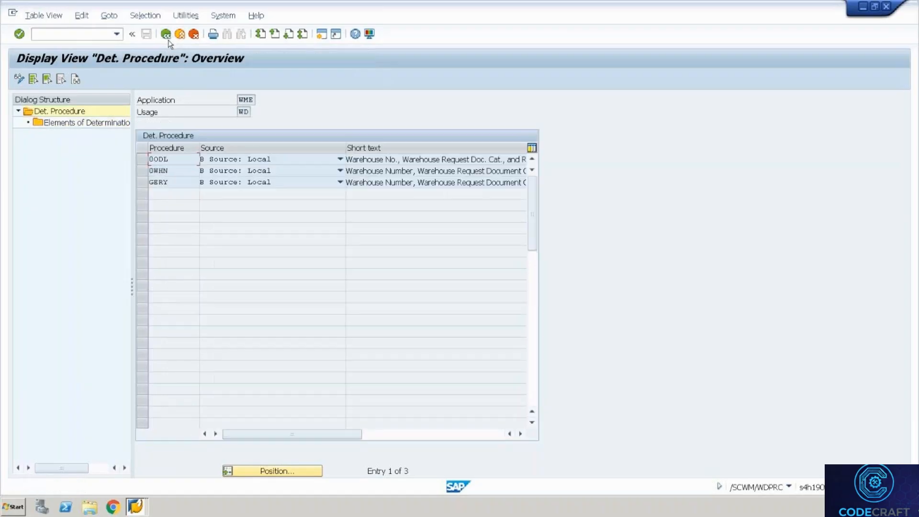
click(167, 37)
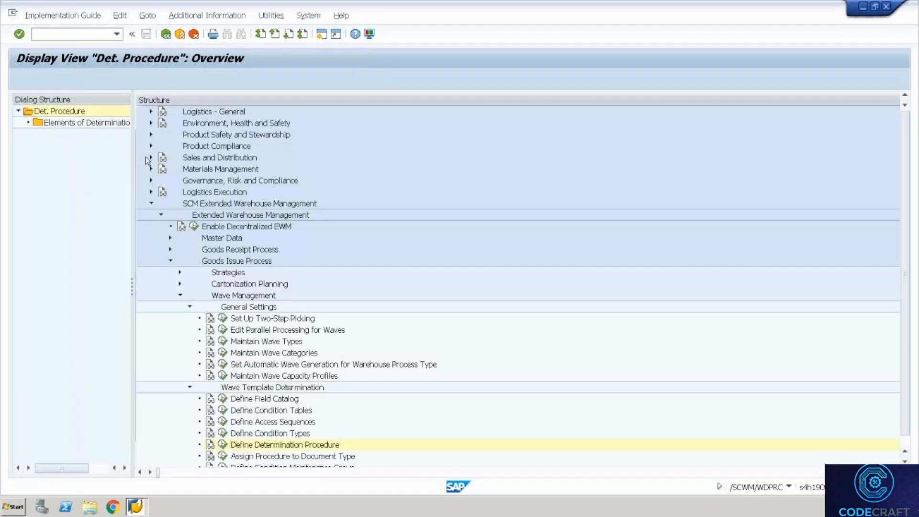
- Assign procedure 0WHN to warehouse WH35's outbound delivery order entry for document type OUTB and save it
click(96, 457)
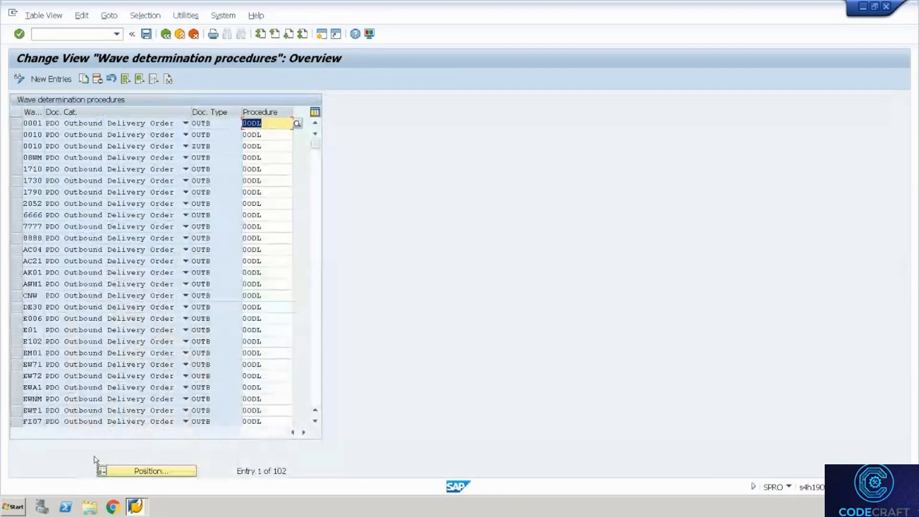
click(141, 471)
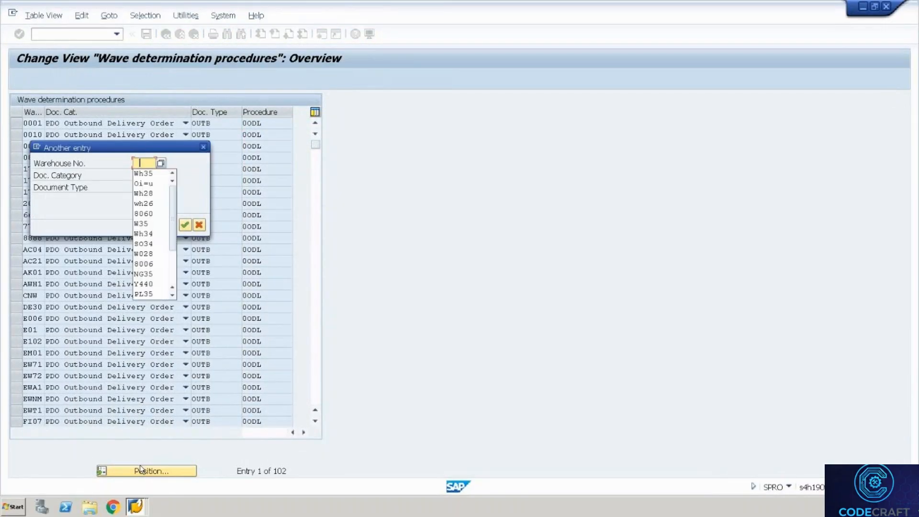
key(Return)
key(Return)
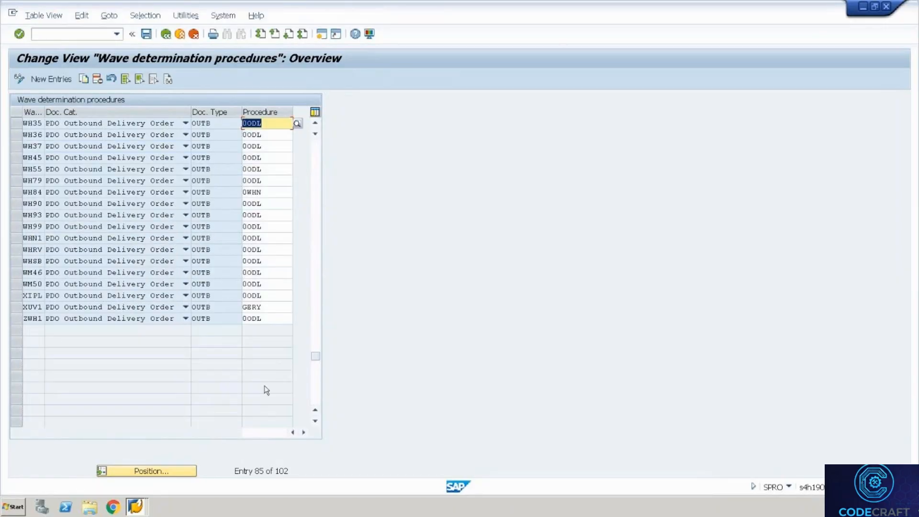
text(0WHN)
key(Return)
key(ctrl+s)
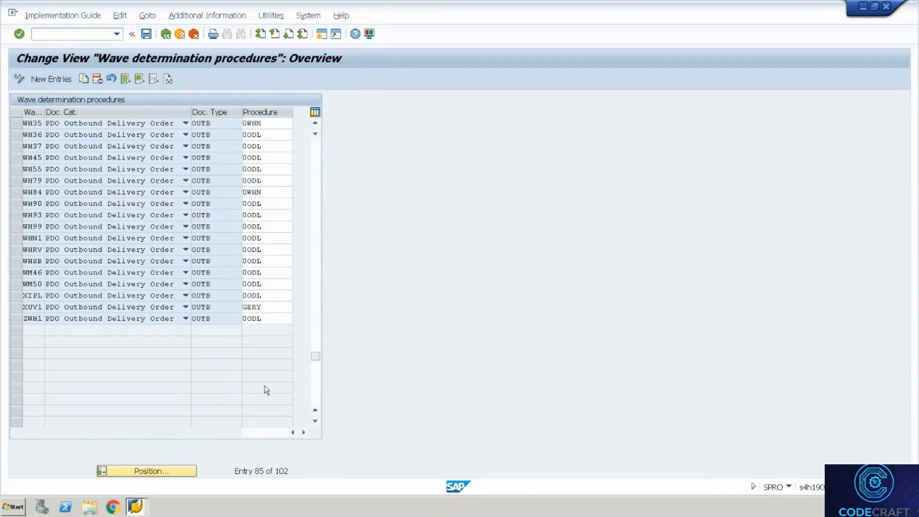
key(Return)
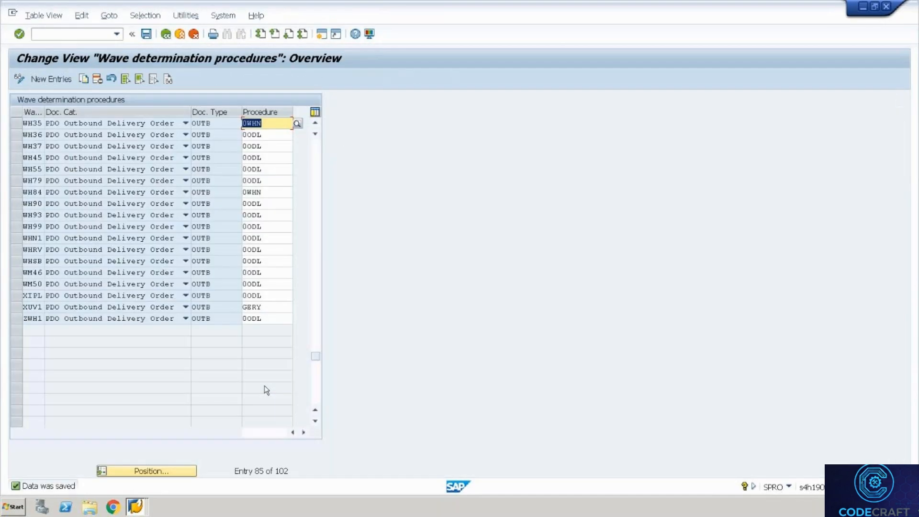
- Check the procedure assignment against the WH35 condition record, then leave the assignment view
key(alt+Tab)
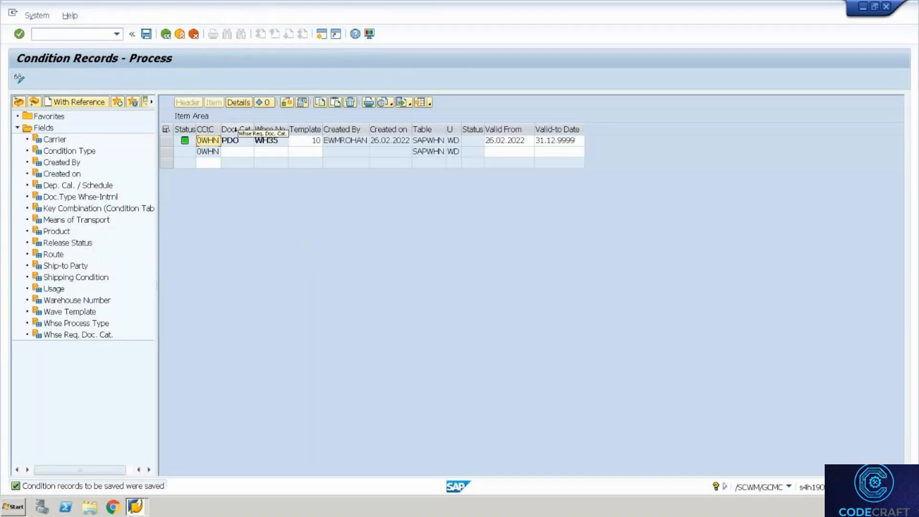
key(alt+Tab)
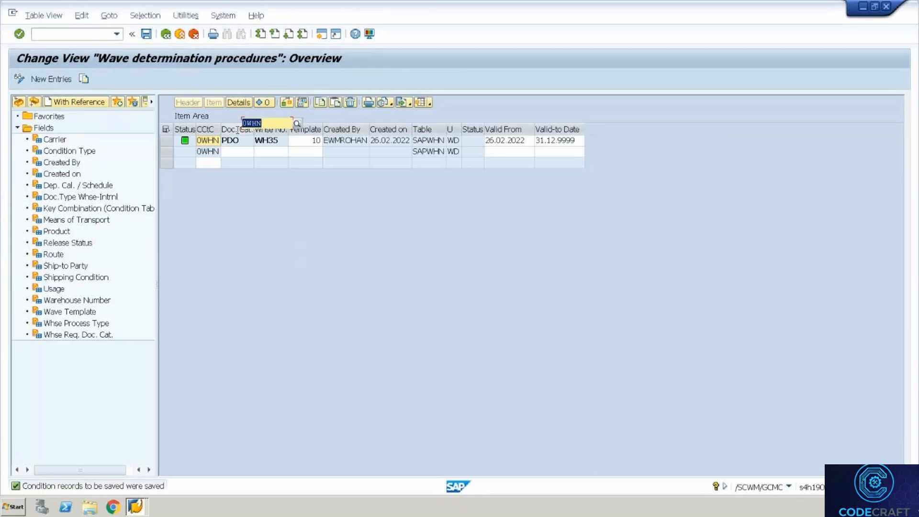
click(169, 38)
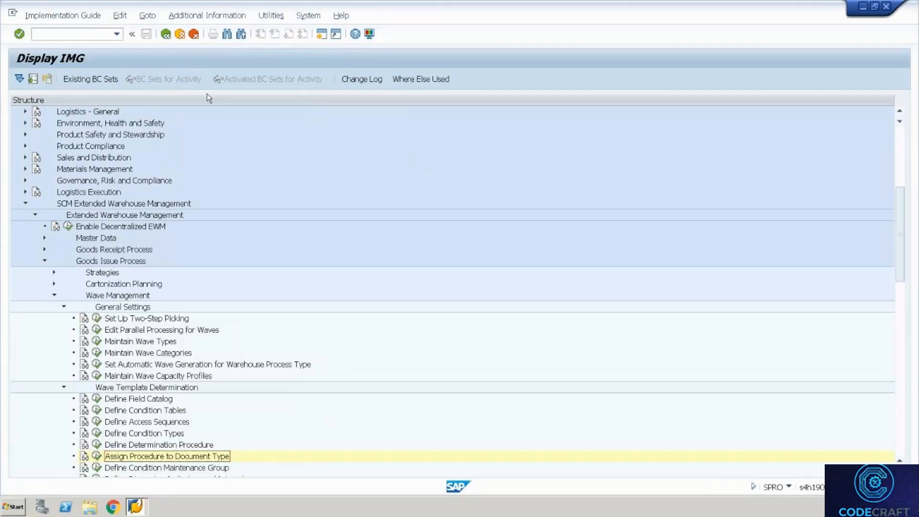
- Switch to the 1935H Warehouse Datasheet in Google Sheets and select the Outbound block of Template 10, D117:K122
key(ctrl+alt+Break)
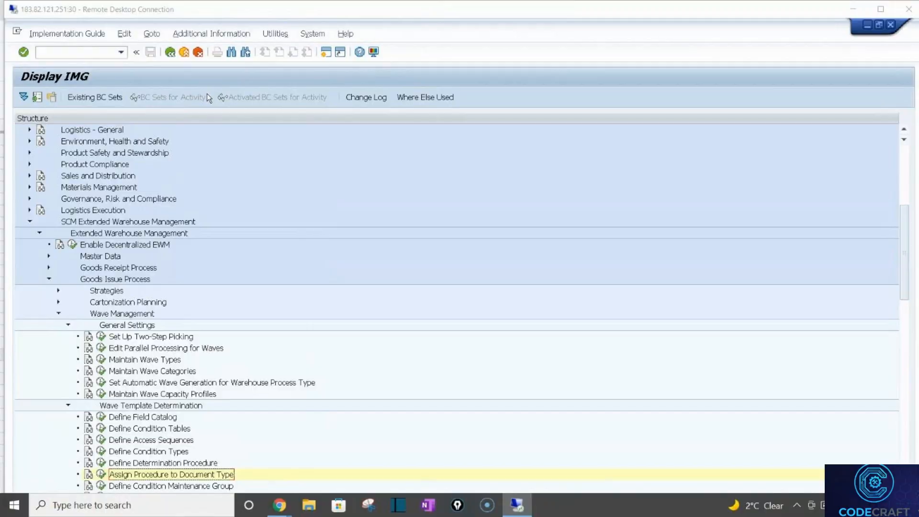
key(alt+Tab)
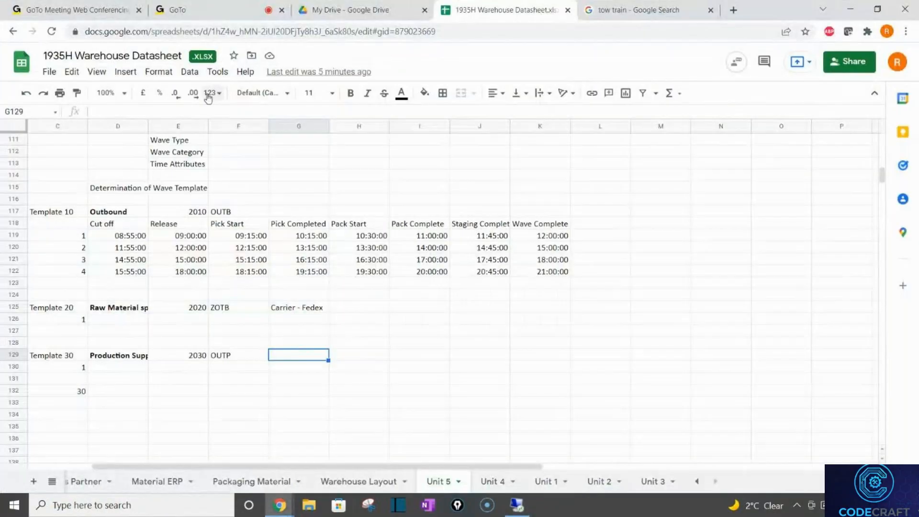
click(394, 265)
click(103, 217)
drag(103, 216, 548, 275)
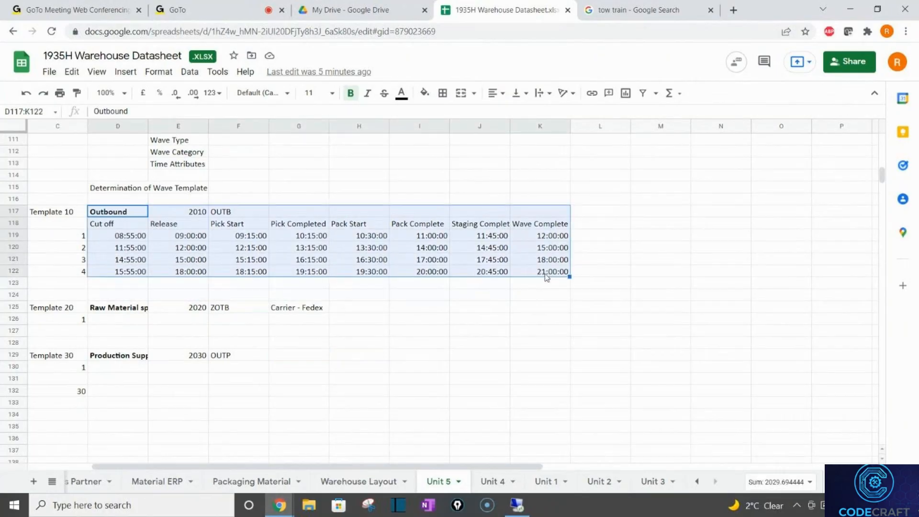
click(283, 320)
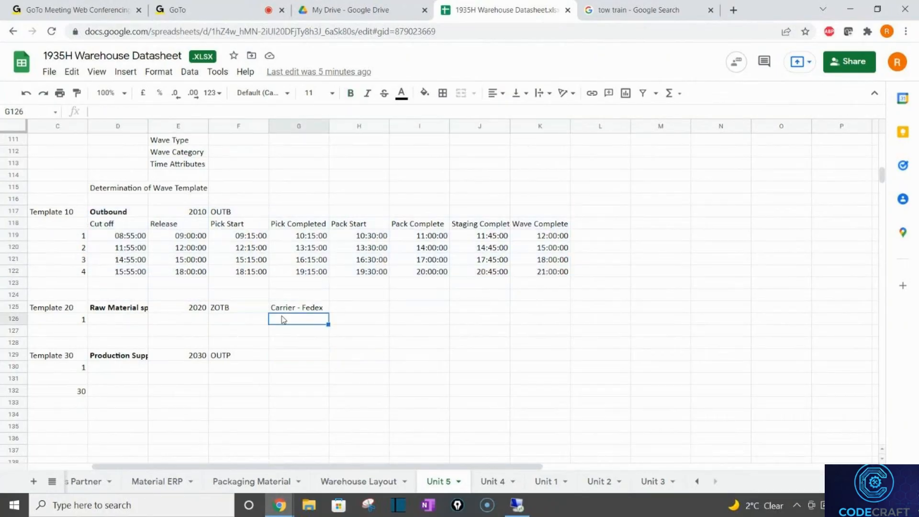
click(287, 297)
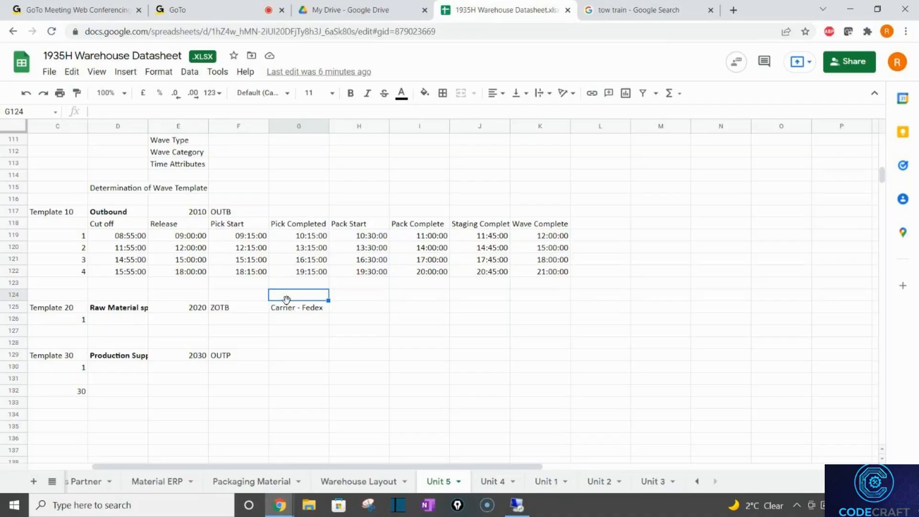
click(147, 404)
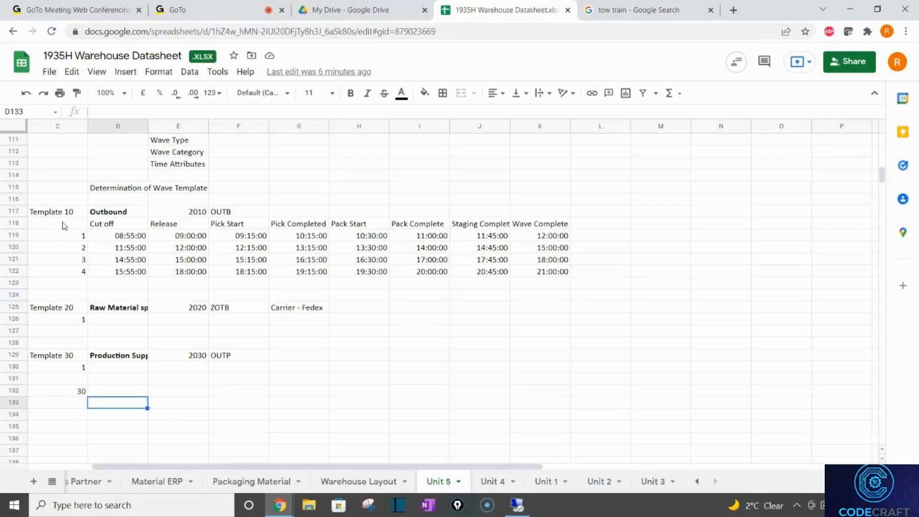
click(167, 191)
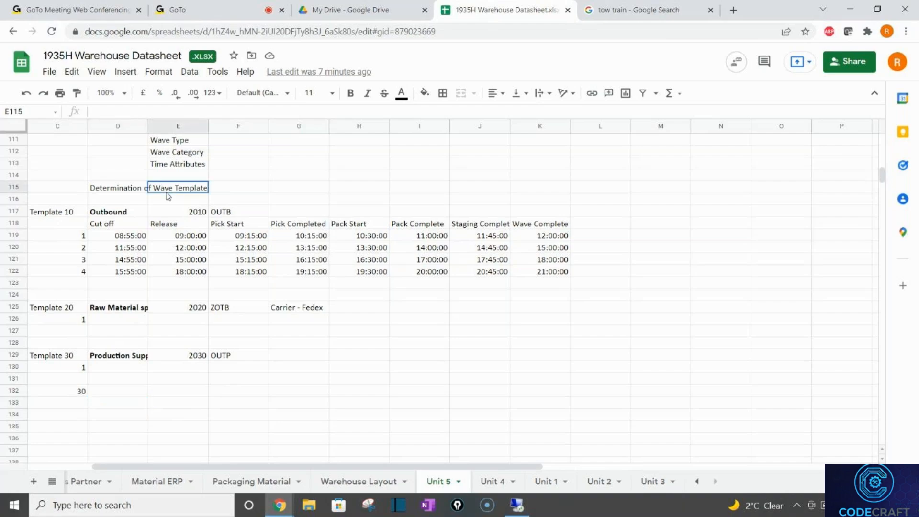
- Enter the heading "Delivery - PGI" in cell D134, below the Production Supply template
click(221, 190)
key(Down)
key(Down)
key(Down)
key(Down)
key(Down)
key(Down)
key(Down)
key(Down)
key(Down)
key(Down)
key(Down)
key(Down)
key(Down)
key(Down)
key(Down)
key(Down)
key(Down)
key(Down)
key(Down)
key(Down)
key(Down)
click(132, 430)
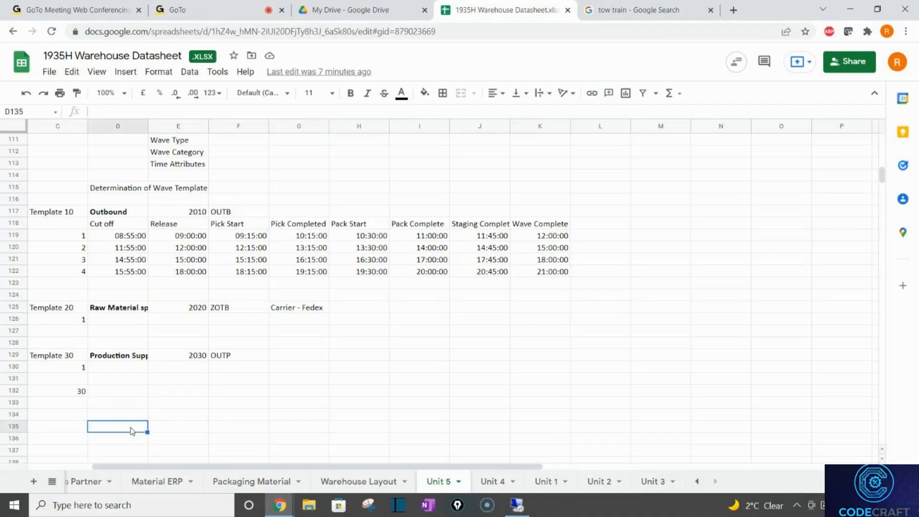
scroll(132, 431, down, 1)
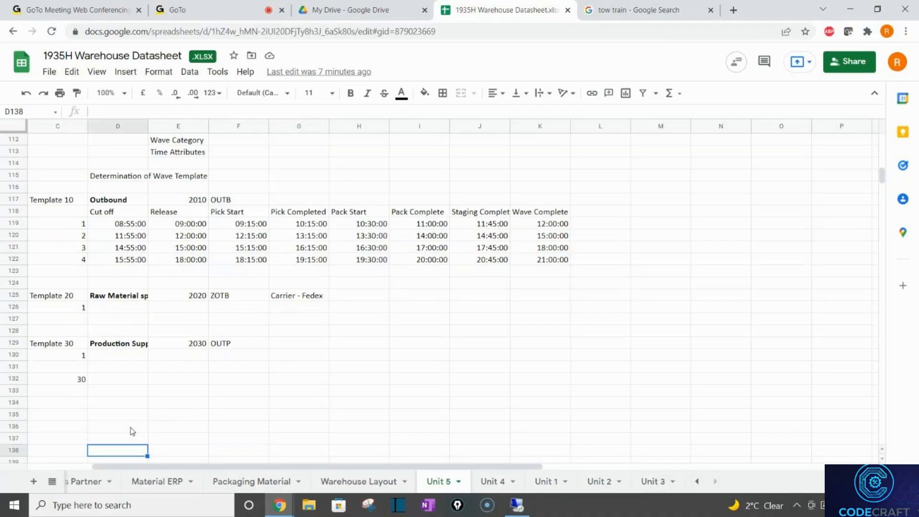
key(Up)
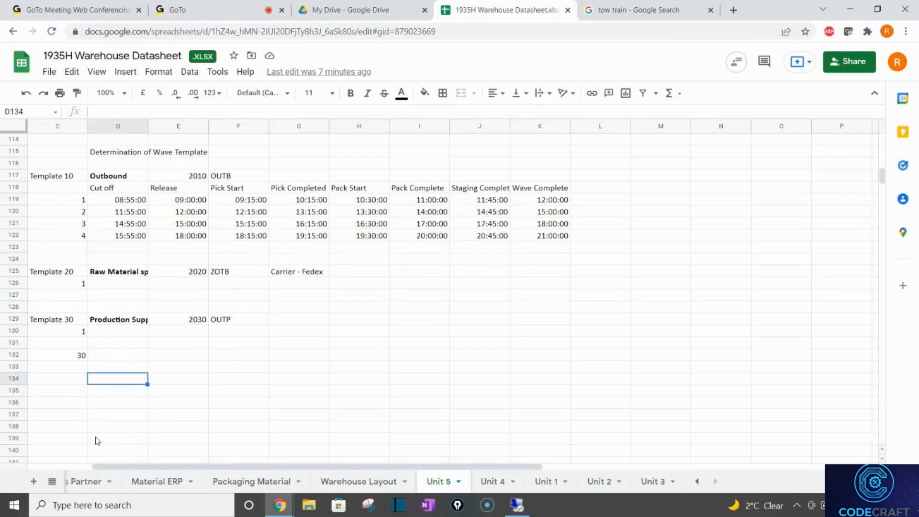
text(Delivery)
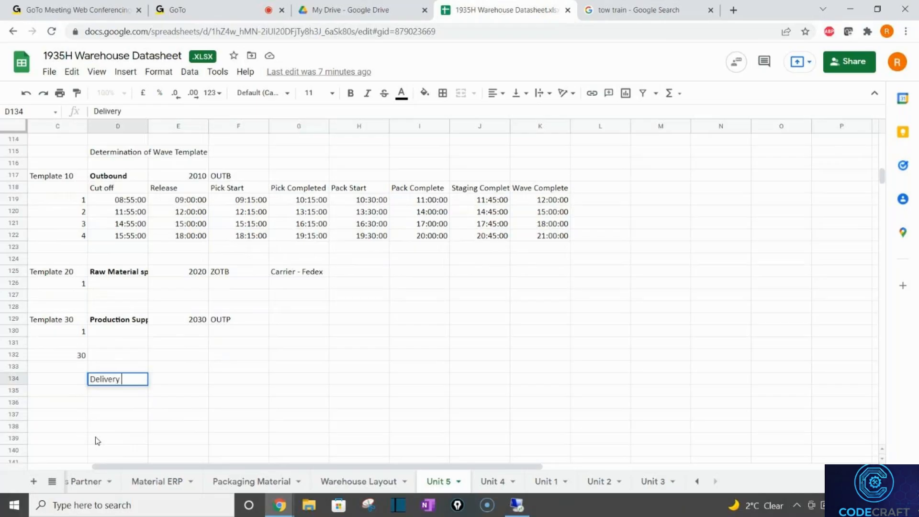
key(Return)
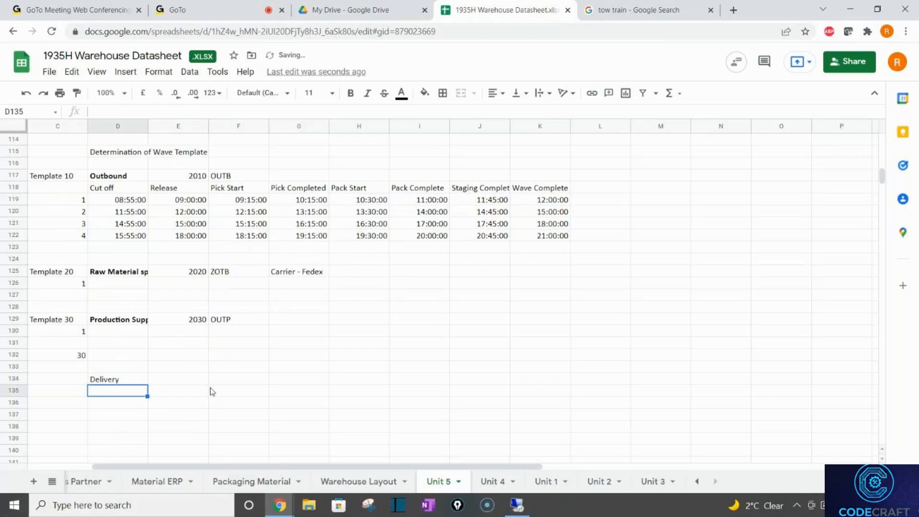
double_click(124, 380)
text(-)
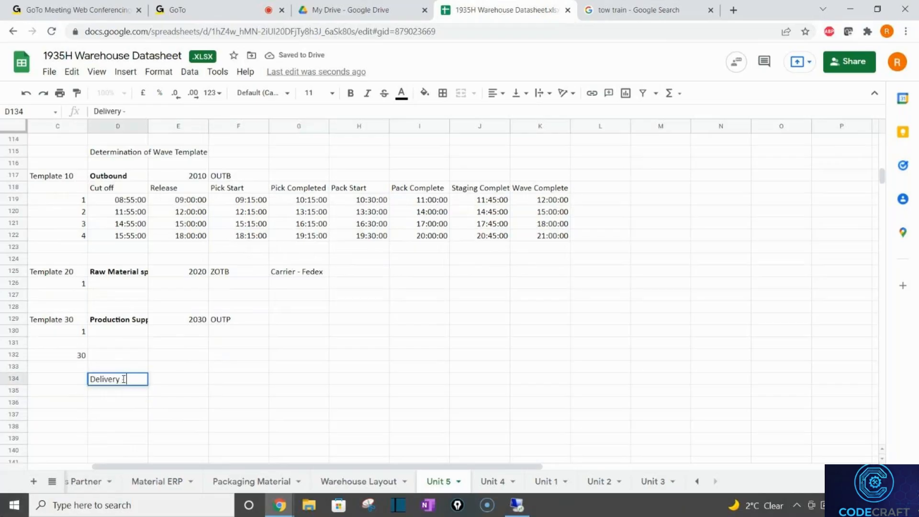
text( PGI)
- Enter the heading "Wave Option" in cell F134, on the same row as the Delivery - PGI heading
key(Tab)
key(Tab)
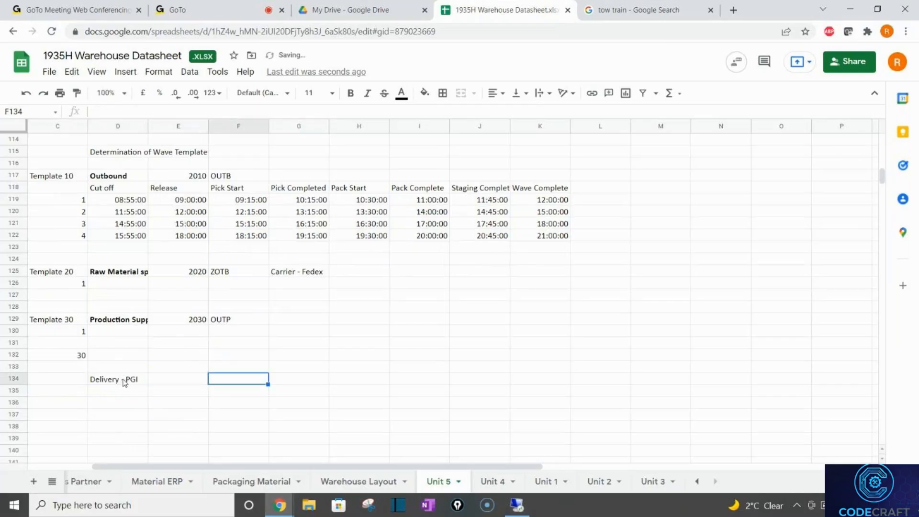
text(Wave Templa)
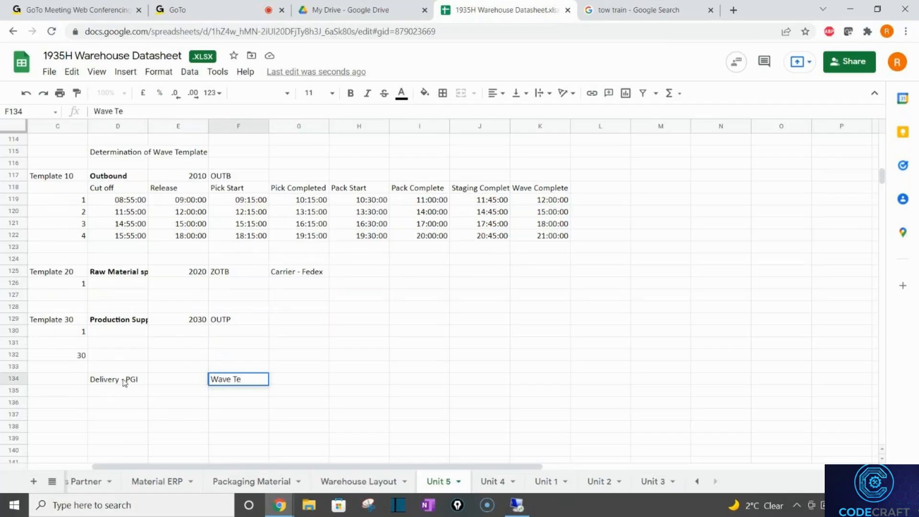
key(BackSpace)
key(BackSpace)
key(BackSpace)
key(BackSpace)
key(BackSpace)
key(BackSpace)
key(BackSpace)
key(BackSpace)
key(BackSpace)
text(Optopn)
key(BackSpace)
key(BackSpace)
key(BackSpace)
text(ion)
key(Return)
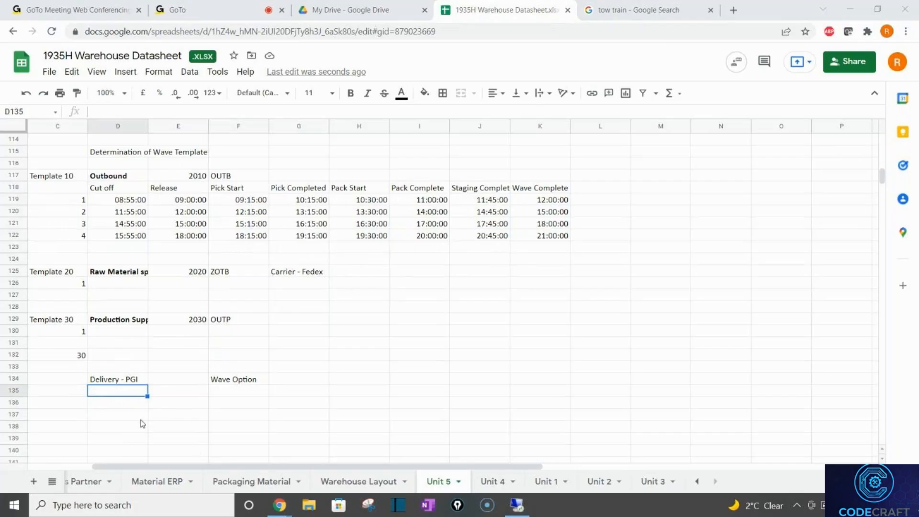
- Enter "28th Feb - 14:30:00" in D135 under Delivery - PGI and widen column D to fit its texts
click(123, 394)
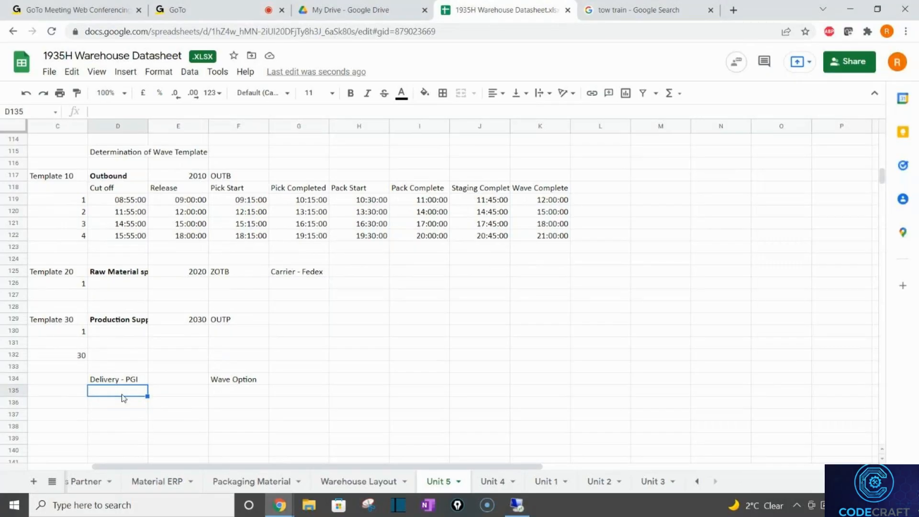
text(1)
text(8th)
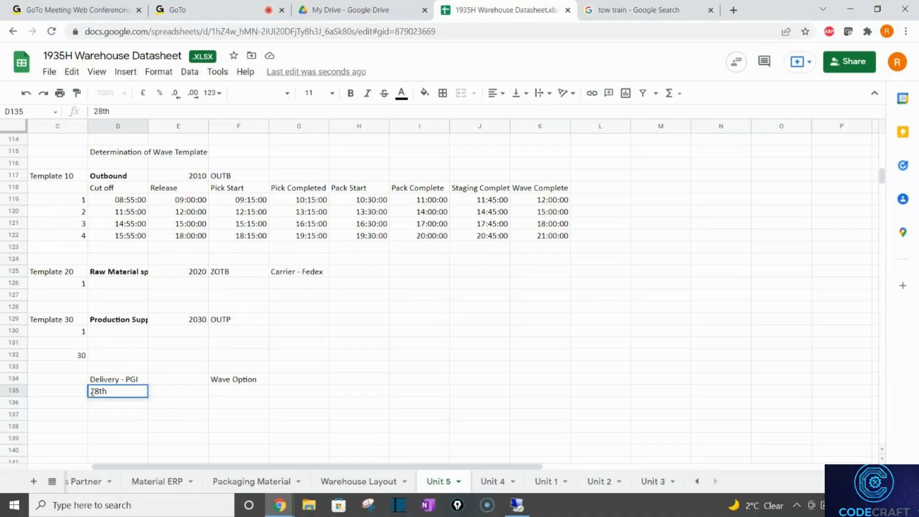
text( Feb -)
drag(148, 126, 163, 225)
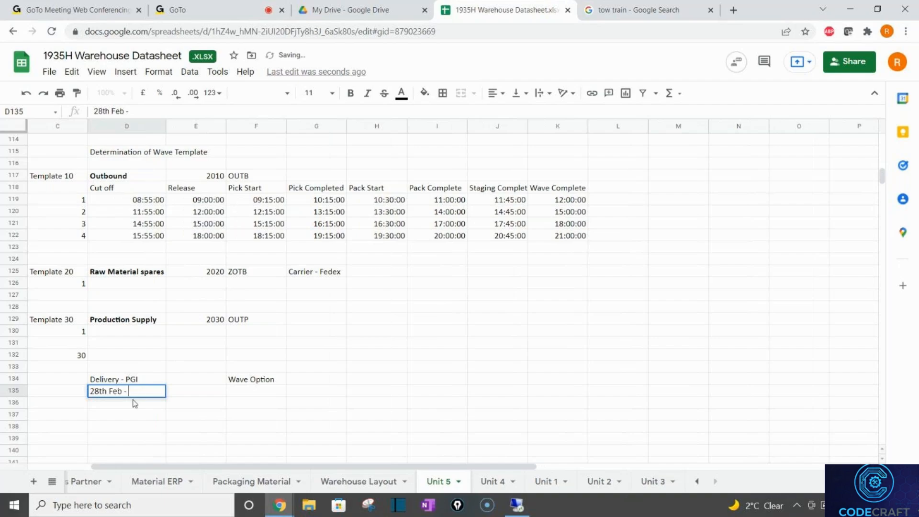
text(14:30:00)
key(Tab)
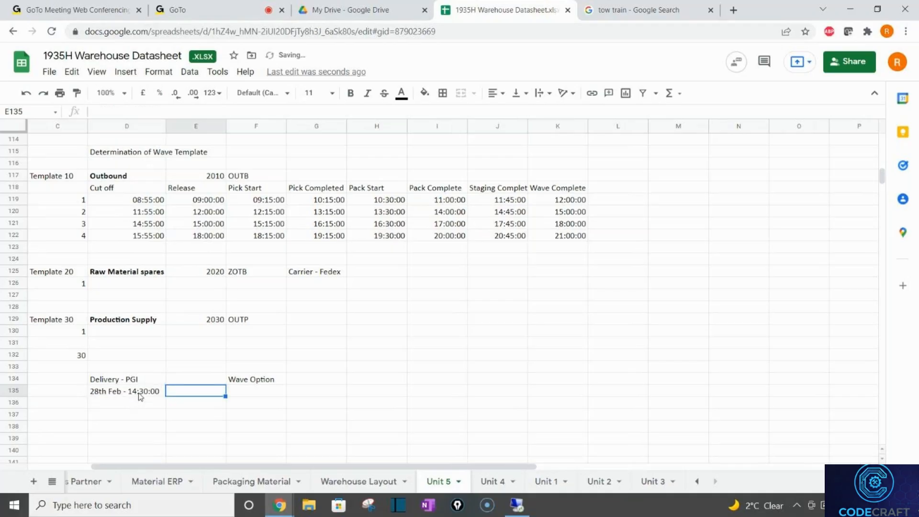
- Make the heading row D134:G134 bold
click(140, 395)
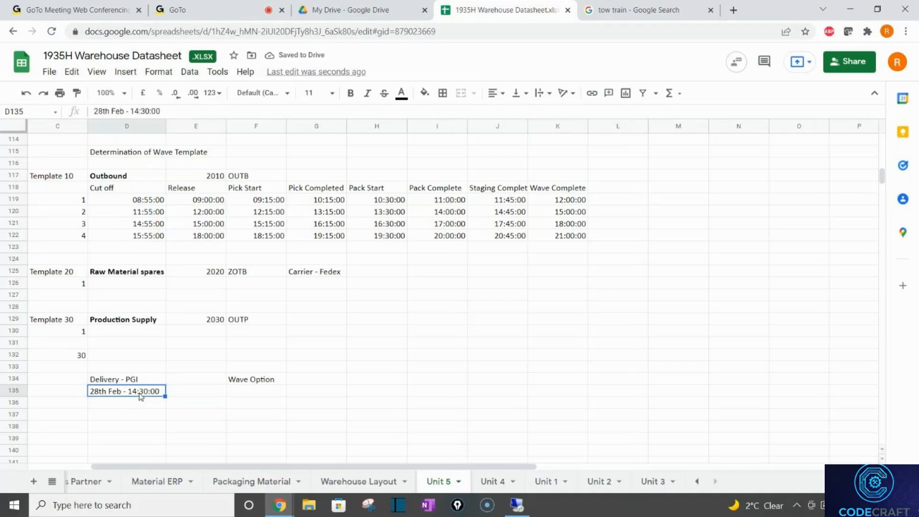
key(Up)
key(Right)
key(Right)
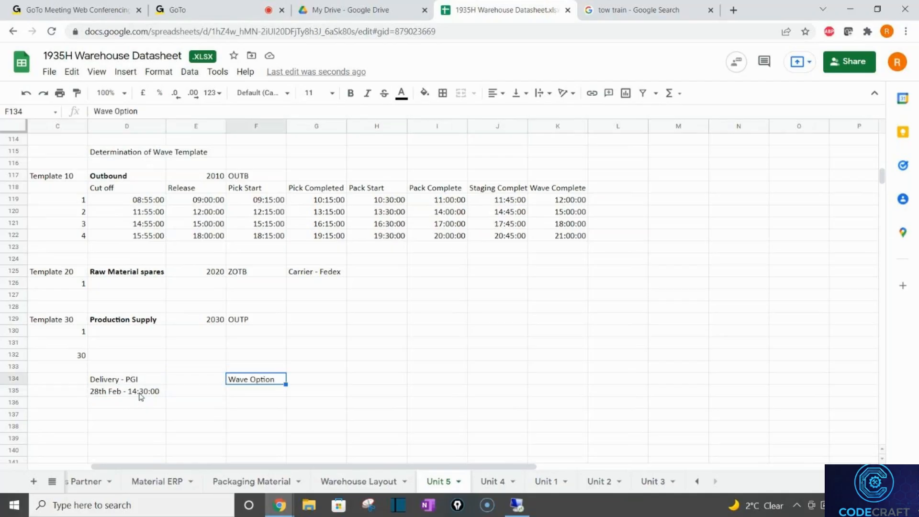
key(Left)
key(Left)
key(shift+Right)
key(shift+Right)
key(shift+Right)
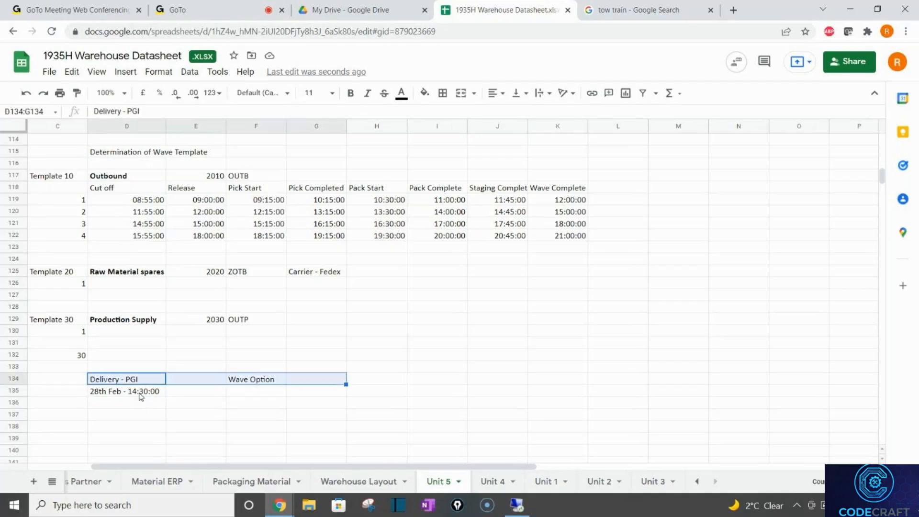
key(ctrl+b)
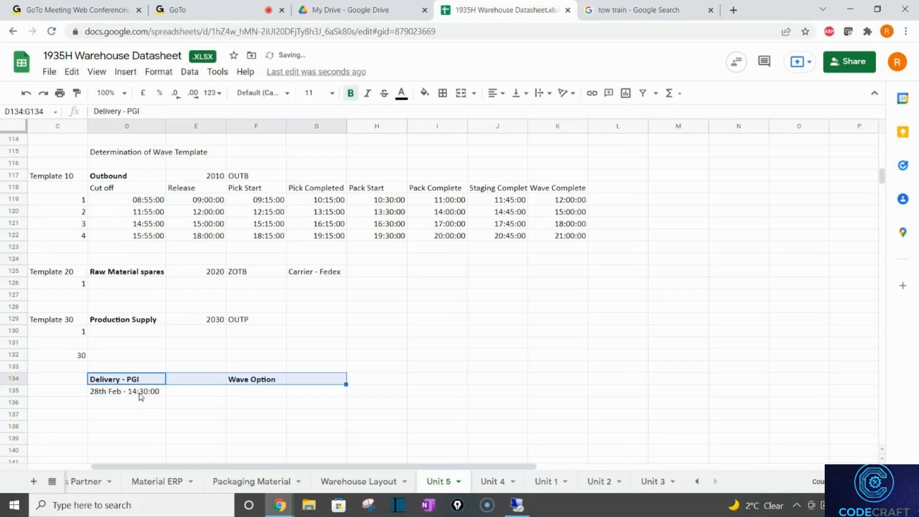
click(140, 396)
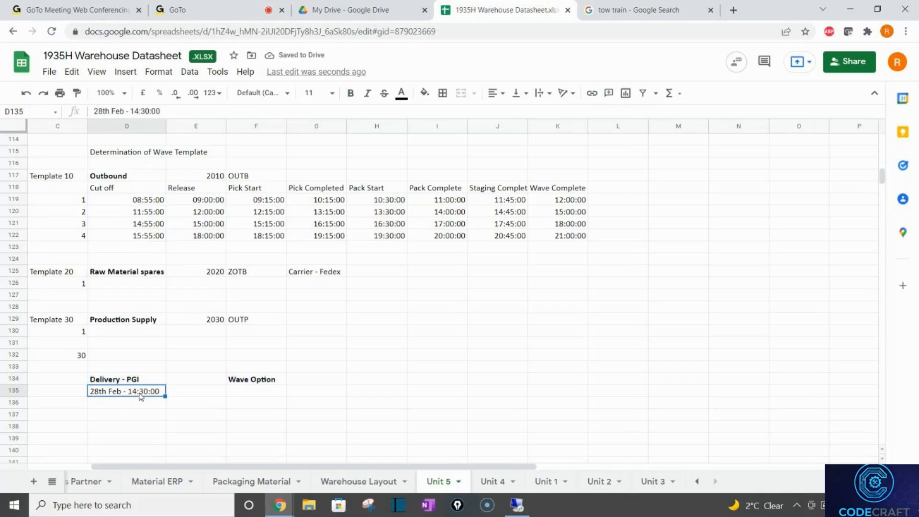
- Move the Wave Option heading from F134 to E134, beside Delivery - PGI
click(244, 382)
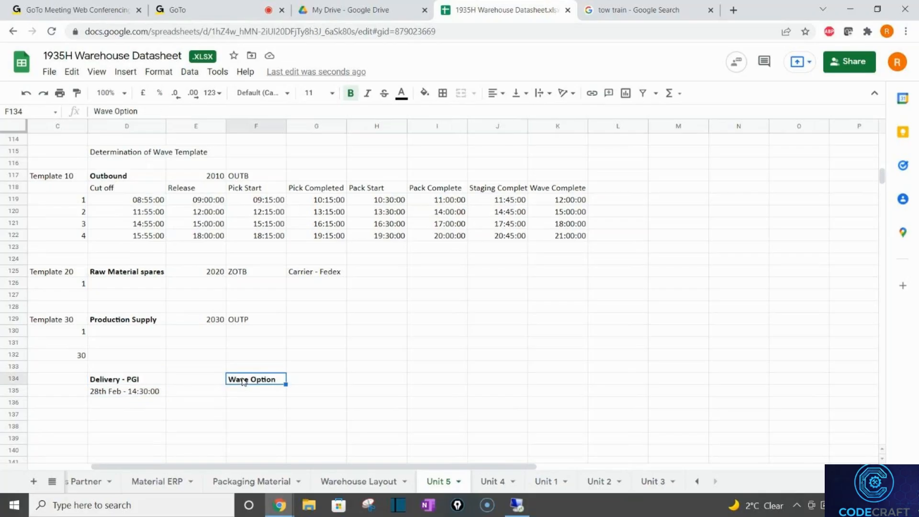
key(ctrl+x)
click(186, 381)
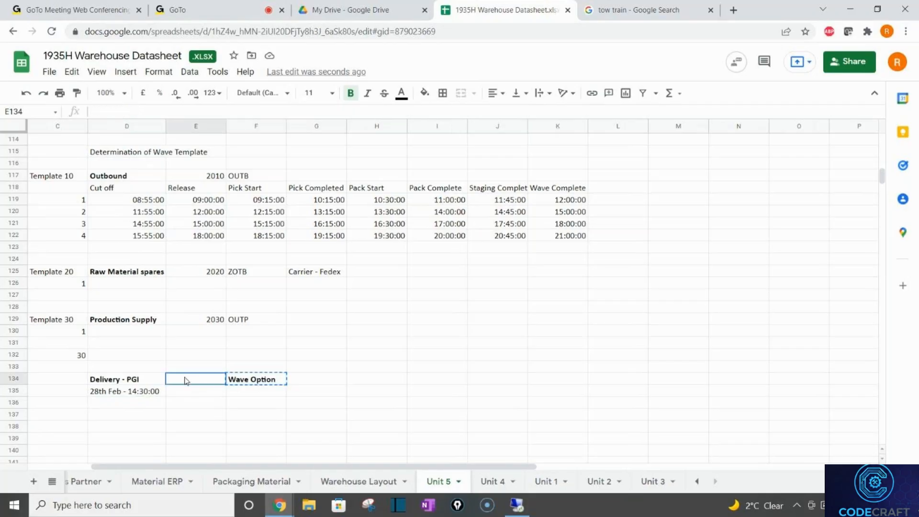
key(ctrl+v)
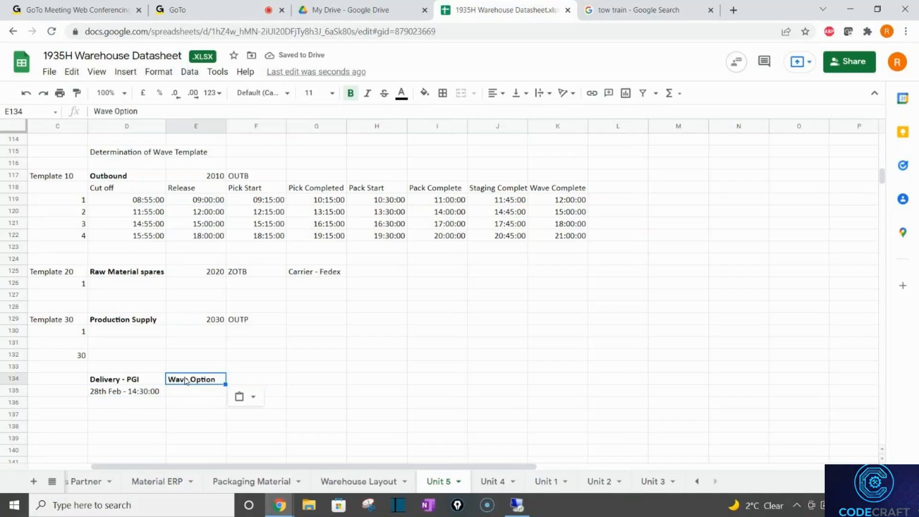
- Enter the heading "Option" in C118 above Template 10's wave numbers 1 to 4
click(77, 204)
drag(76, 206, 77, 245)
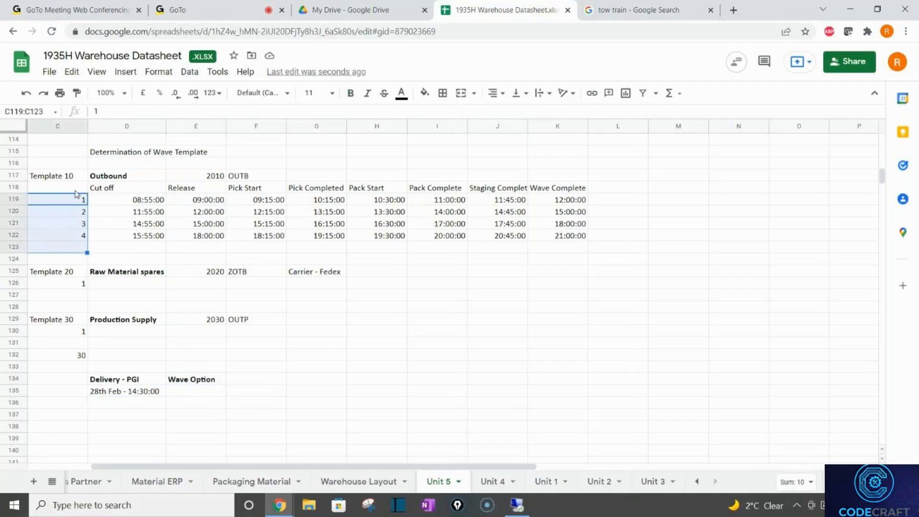
click(74, 192)
text(Otioo)
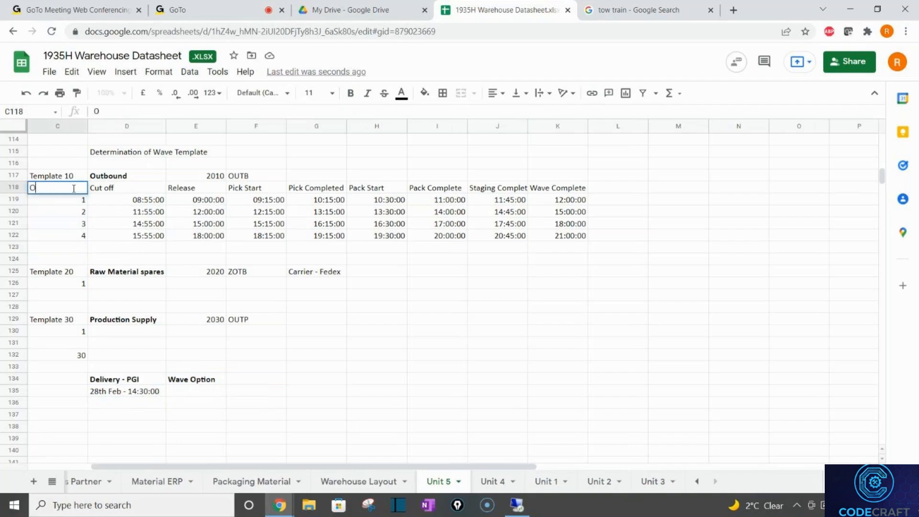
key(BackSpace)
key(BackSpace)
key(BackSpace)
key(BackSpace)
text(ption)
key(Return)
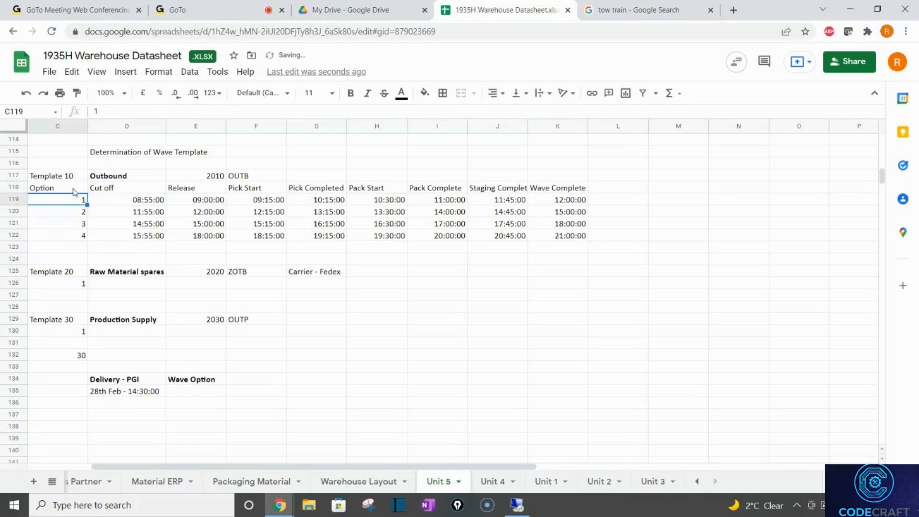
- Compare Template 10's options 1 to 3 and their wave completion times with the delivery's PGI time, then select E135 under Wave Option
click(84, 224)
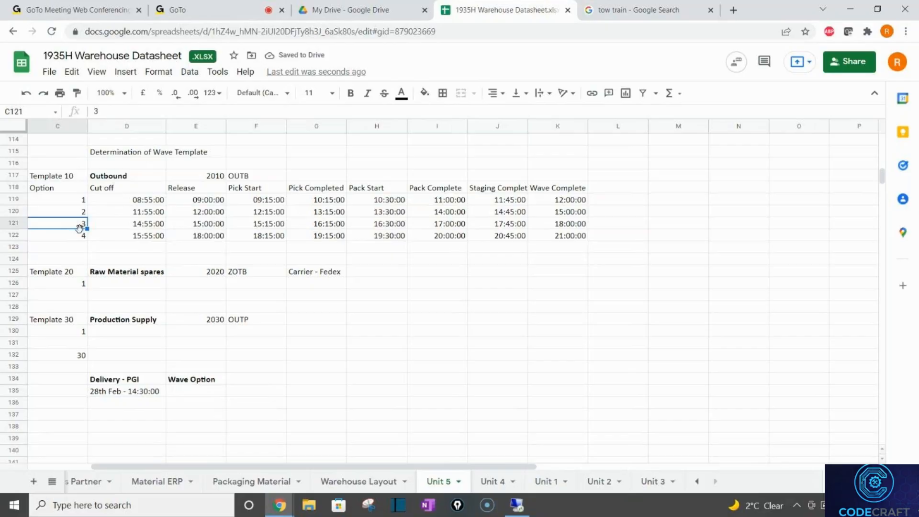
click(8, 223)
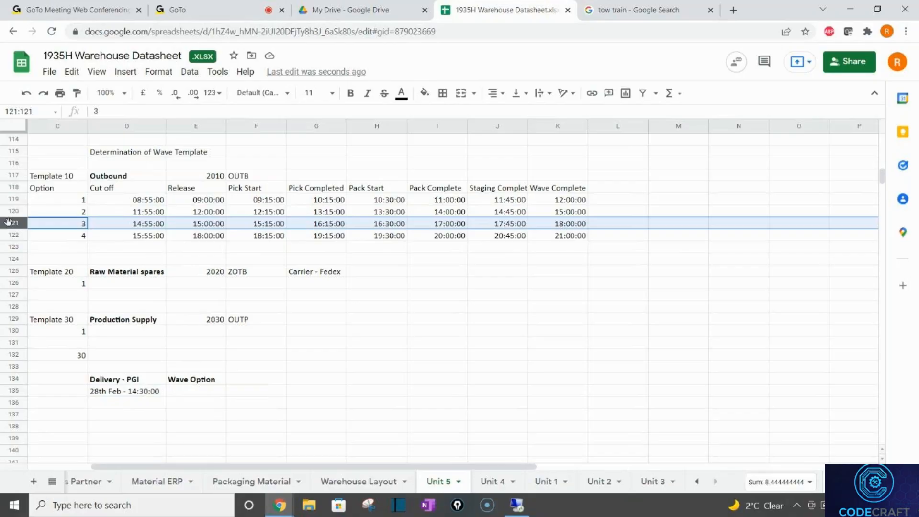
click(6, 211)
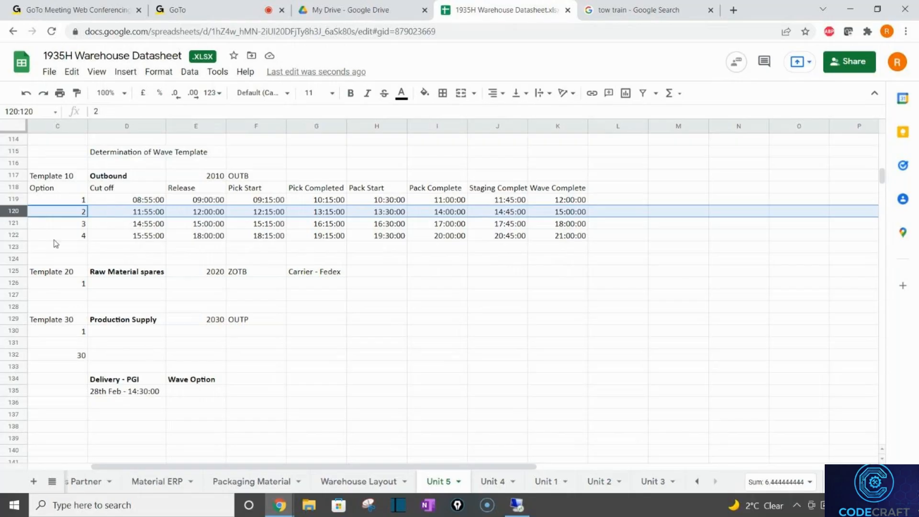
click(14, 199)
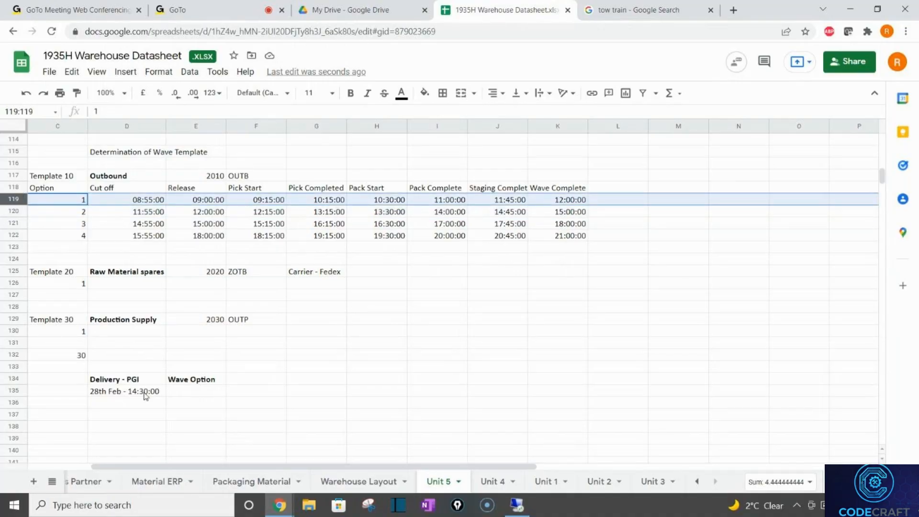
click(144, 395)
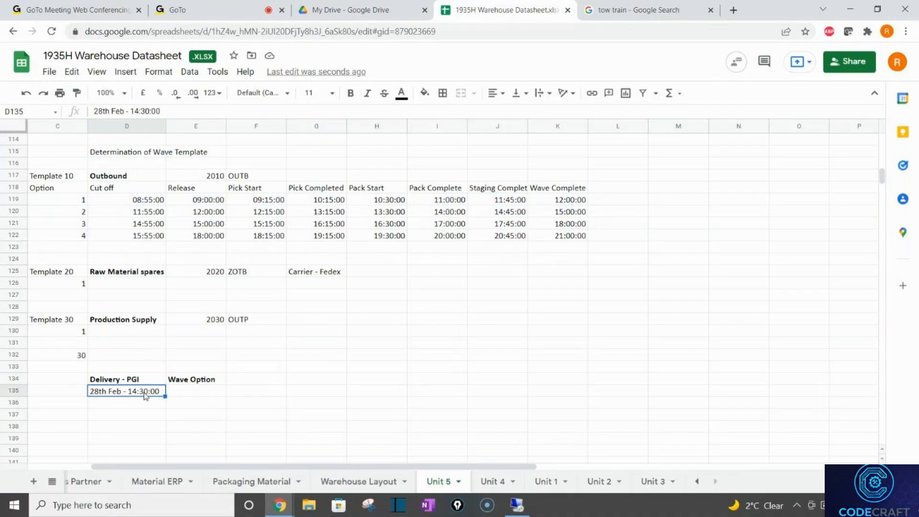
click(558, 216)
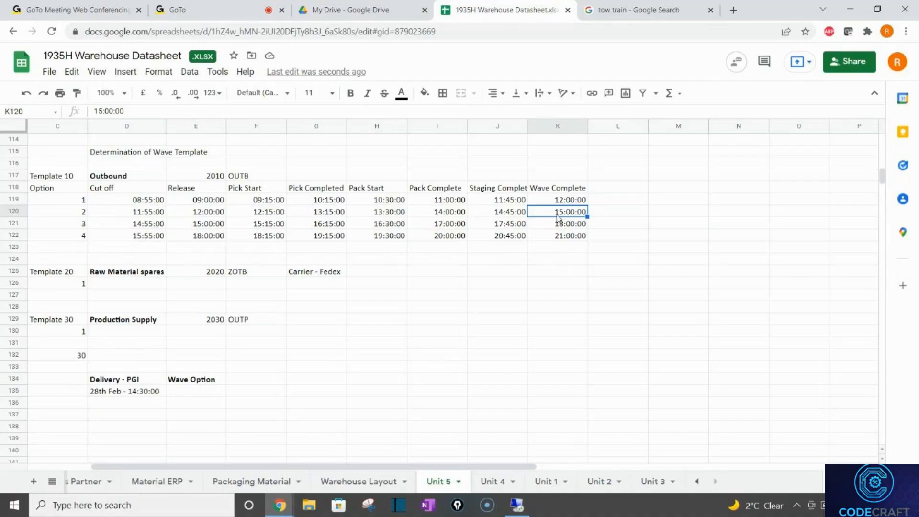
click(218, 394)
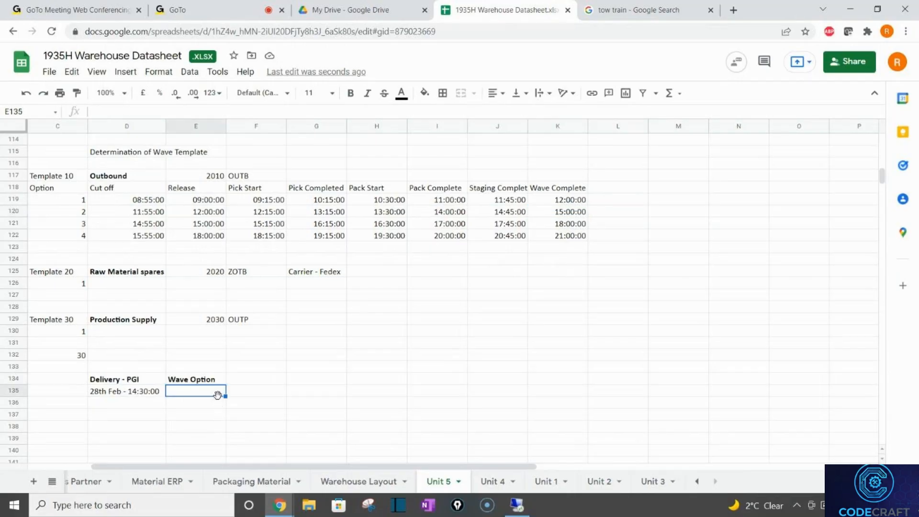
- Enter wave option 1 for the 28th Feb - 14:30:00 delivery in E135 and check the Wave Complete times of options 3 and 2
text(1)
key(Return)
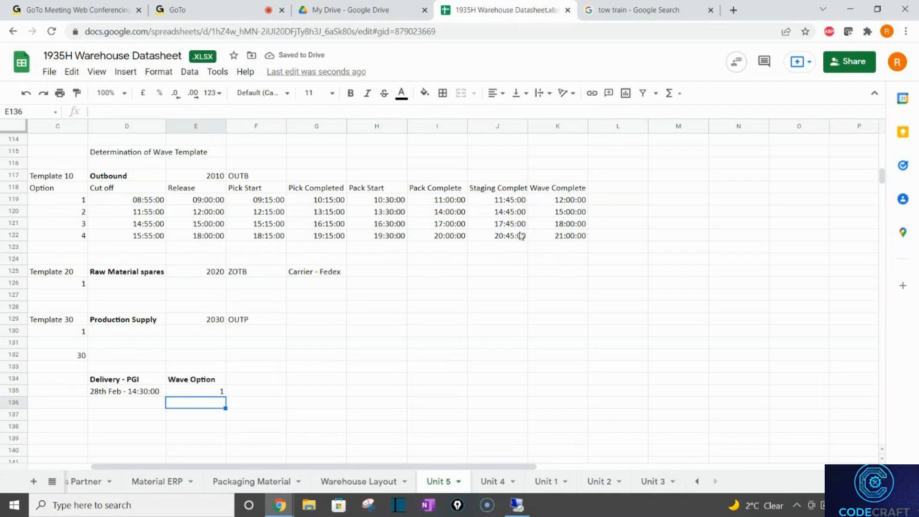
click(564, 226)
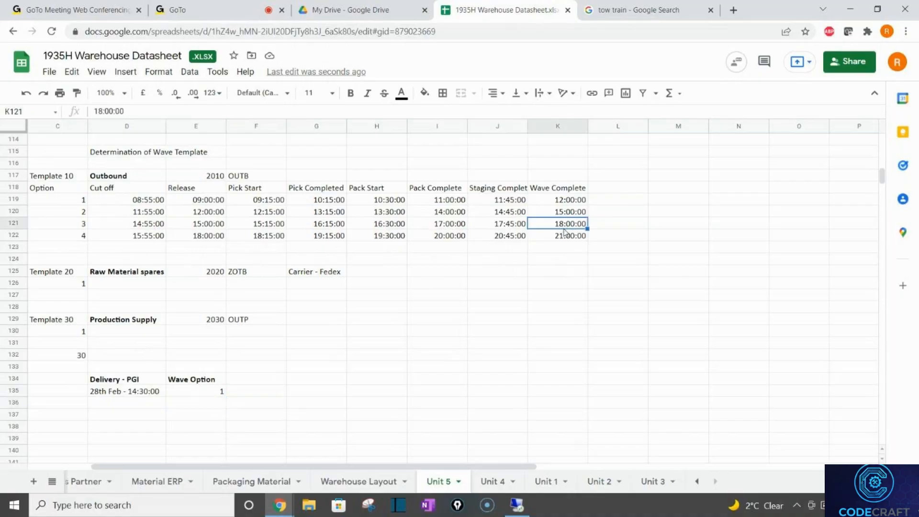
click(569, 214)
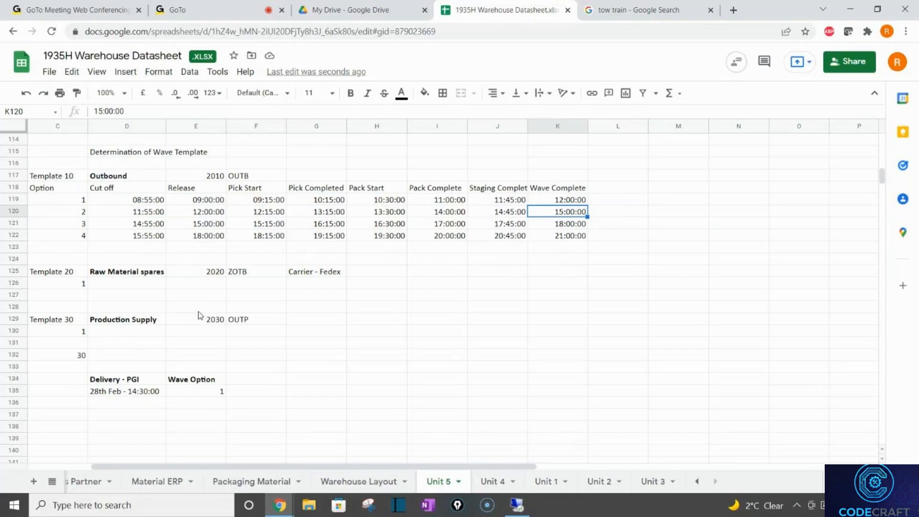
- Copy the delivery PGI entry from D135 into D136 and change it to 28th Feb - 18:00:00
click(142, 404)
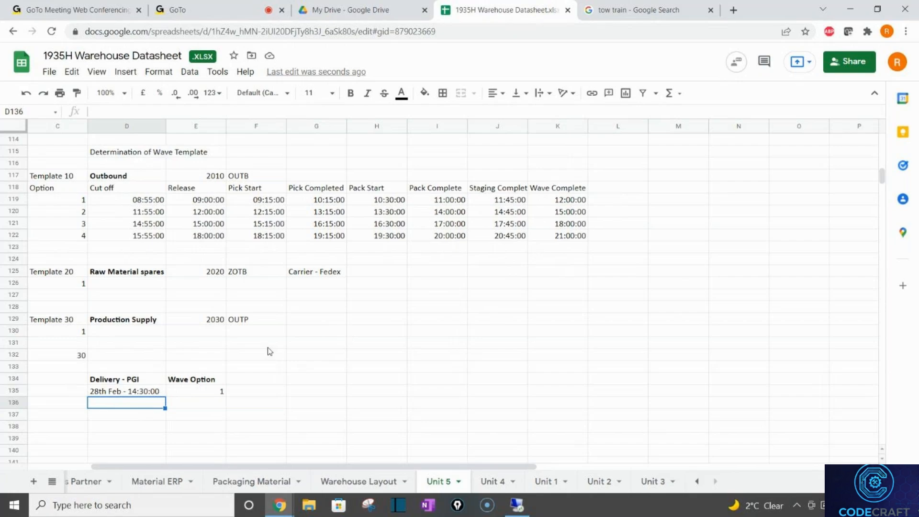
key(Up)
key(ctrl+c)
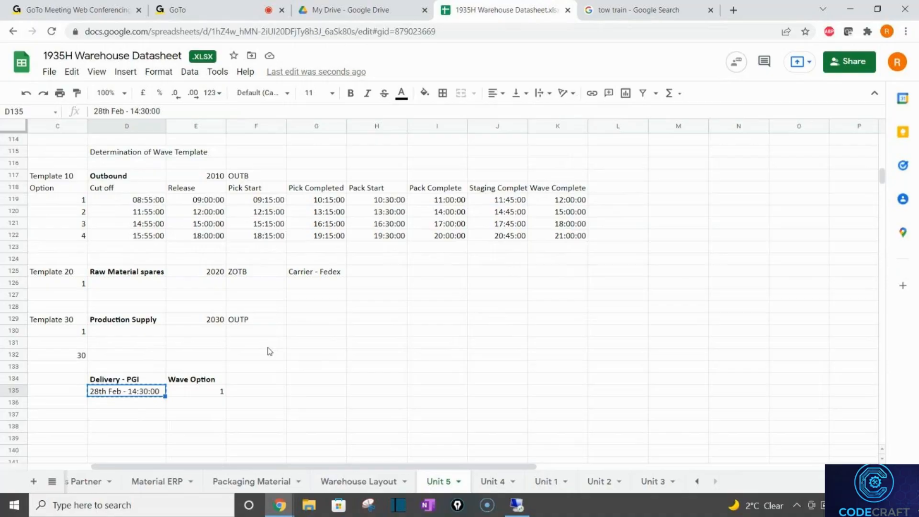
key(Down)
key(ctrl+v)
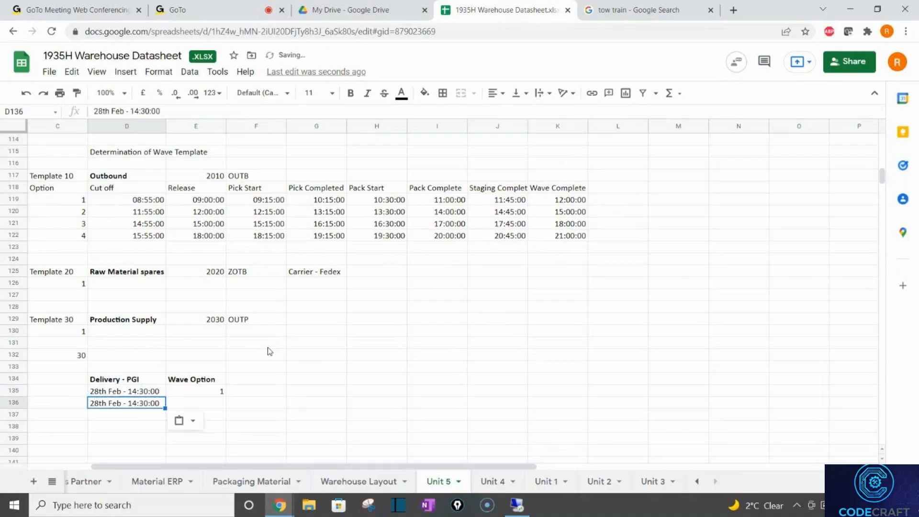
double_click(138, 405)
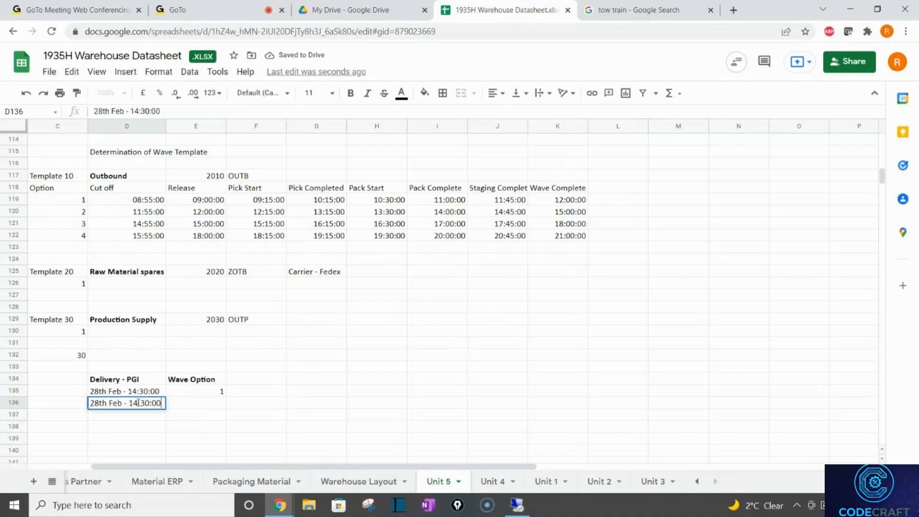
key(BackSpace)
key(BackSpace)
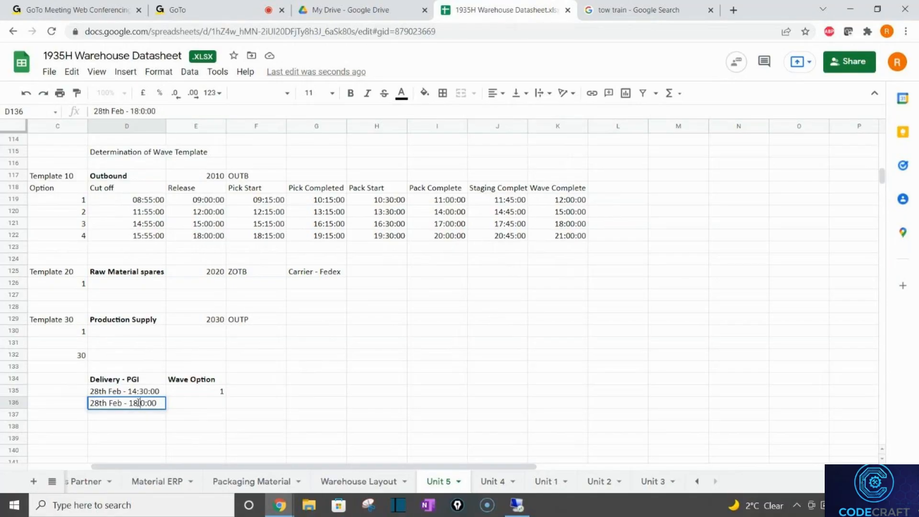
text(0)
key(Return)
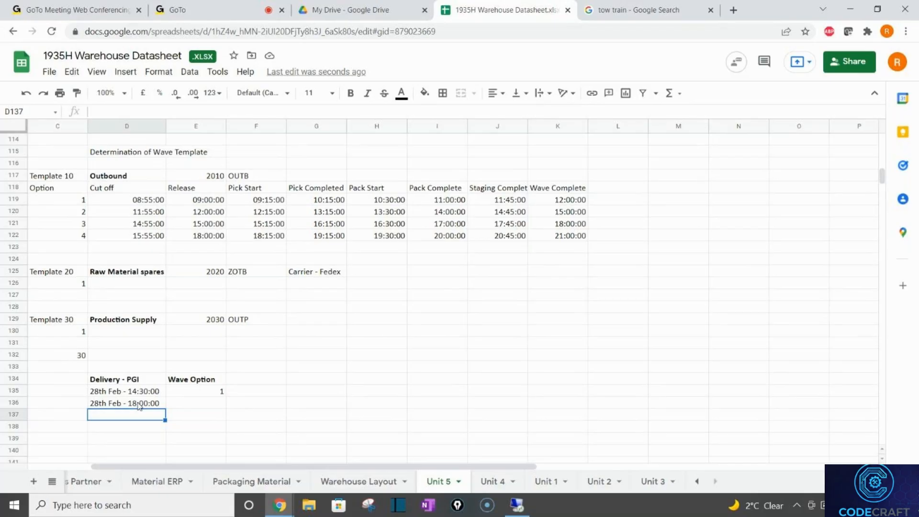
- Check Template 10's options 2 and 3, and enter wave option 3 in E136 for the 18:00:00 delivery
click(75, 216)
click(79, 229)
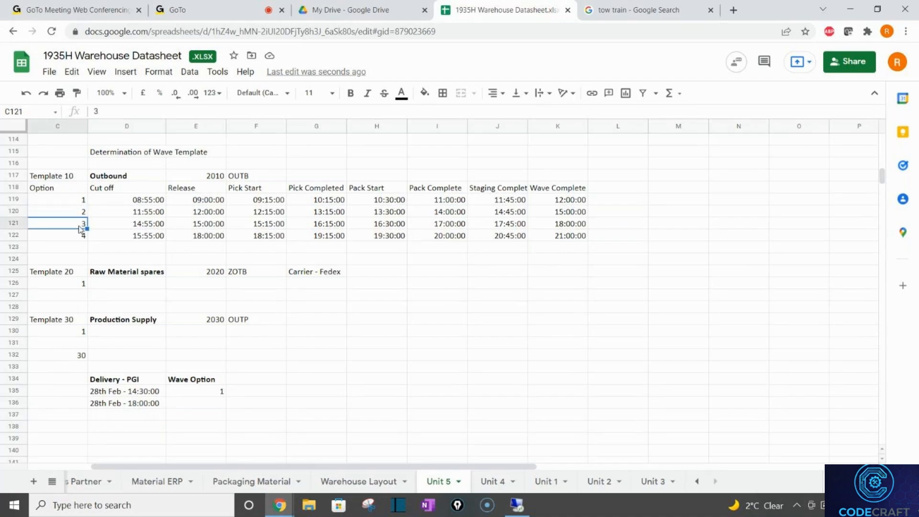
click(200, 411)
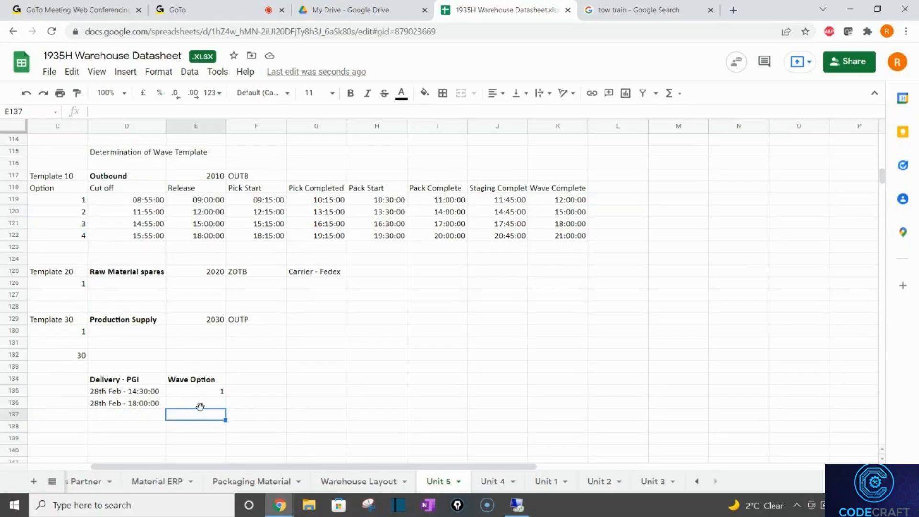
click(203, 404)
text(3)
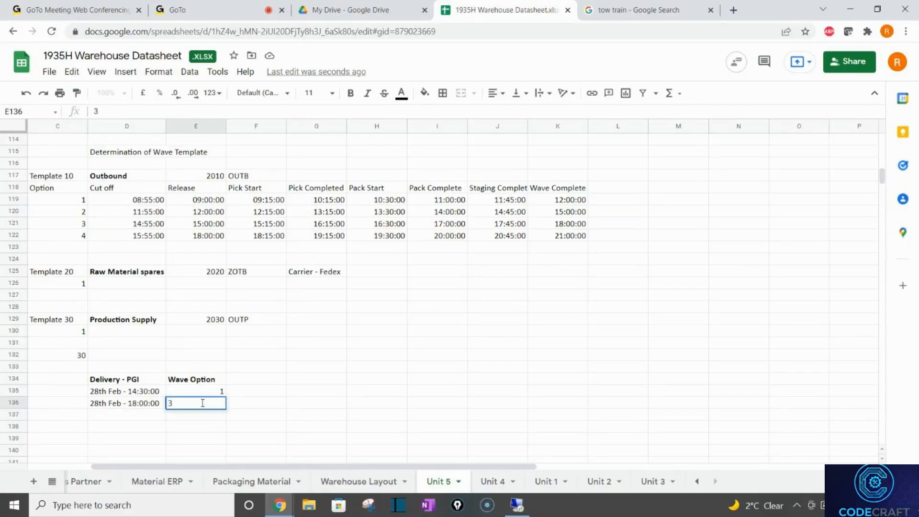
key(Return)
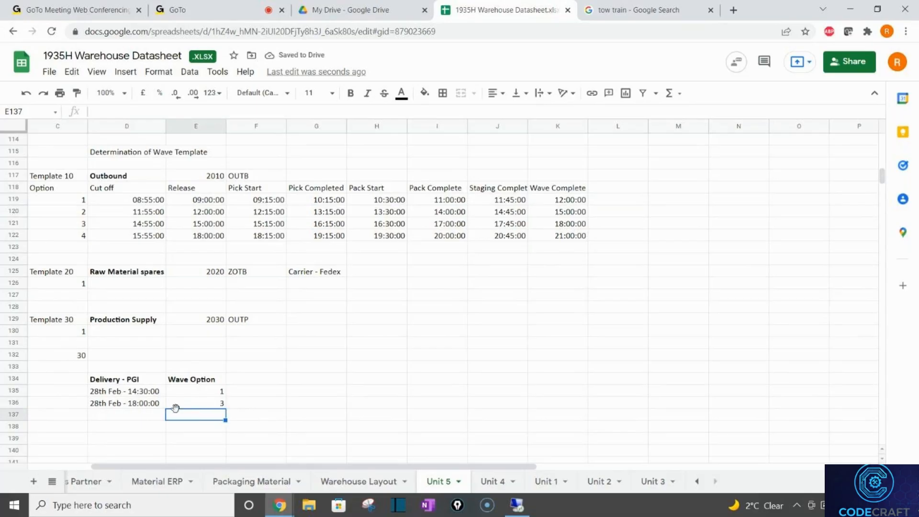
- Copy the delivery PGI entry from D136 into D137 and change it to 28th Feb - 22:00:00
click(133, 418)
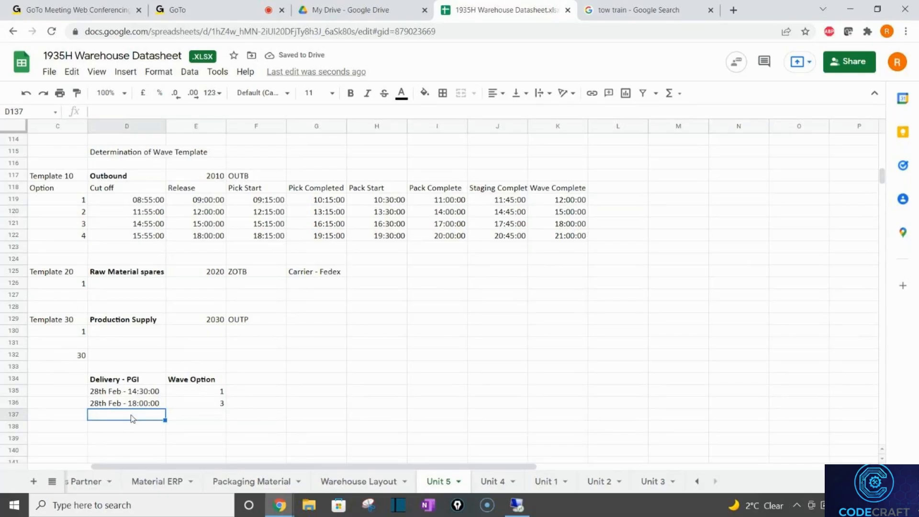
key(Up)
key(ctrl+c)
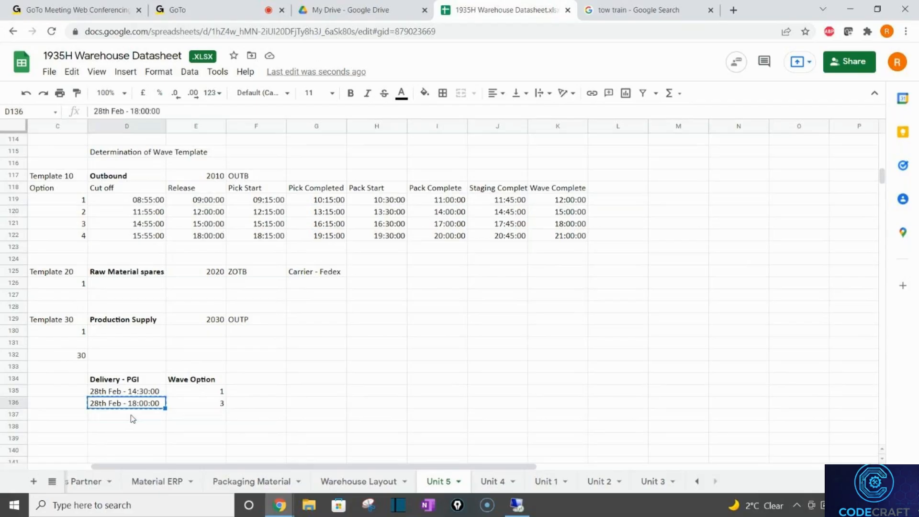
key(Down)
key(ctrl+v)
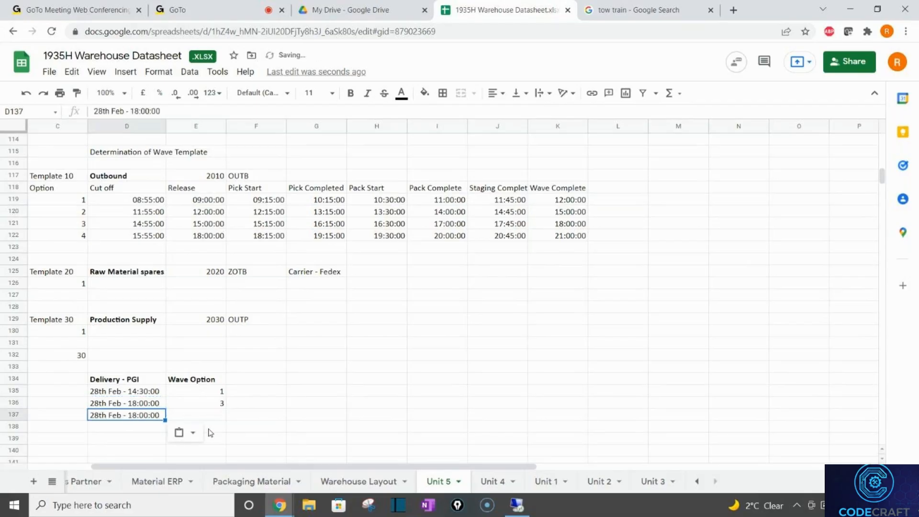
double_click(137, 415)
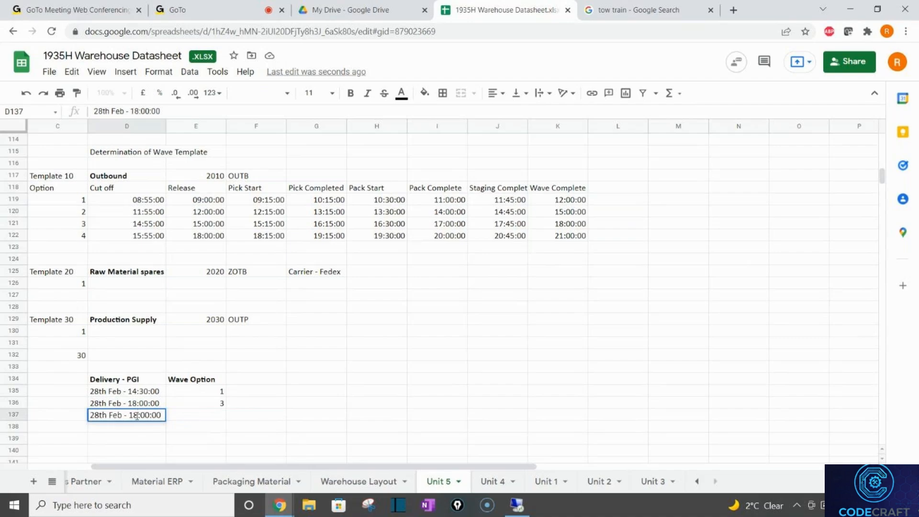
key(BackSpace)
key(BackSpace)
text(22)
key(Return)
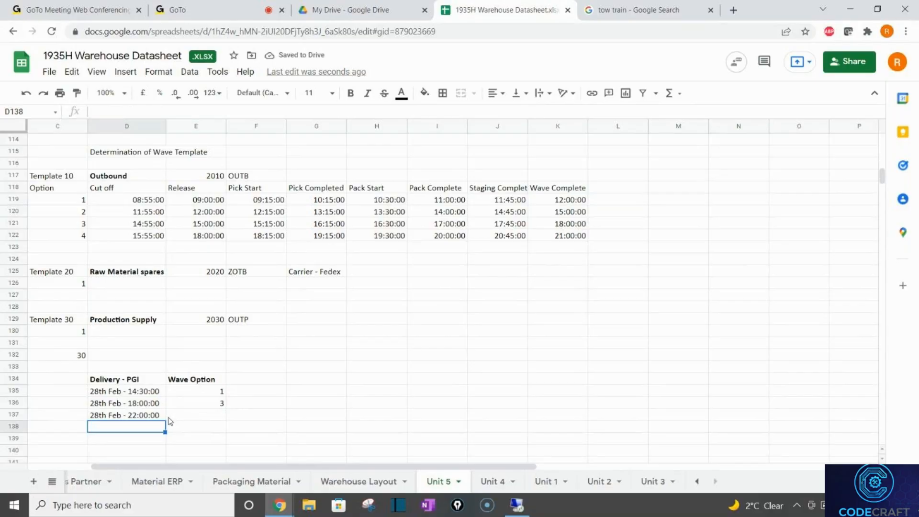
- Compare Template 10's option 1 and option 4 rows with the 22:00:00 delivery, and enter wave option 4 in E137
click(143, 417)
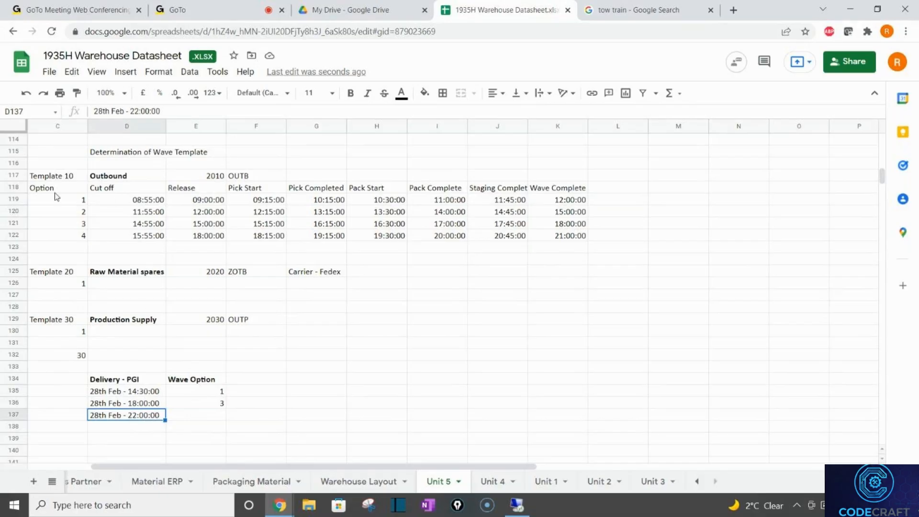
click(11, 198)
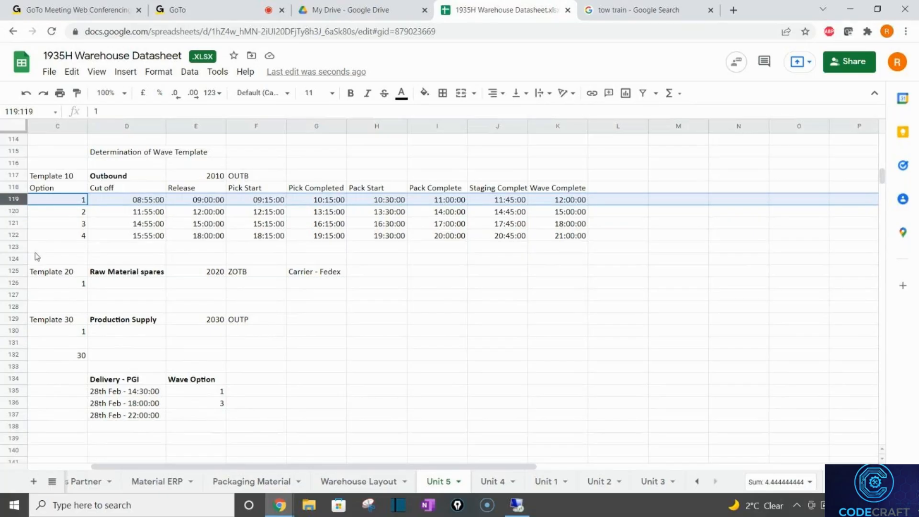
click(14, 236)
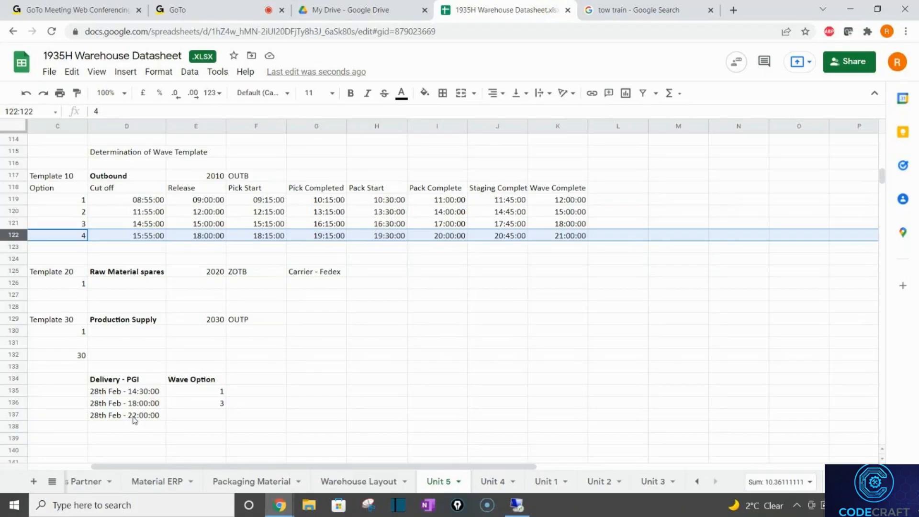
click(134, 420)
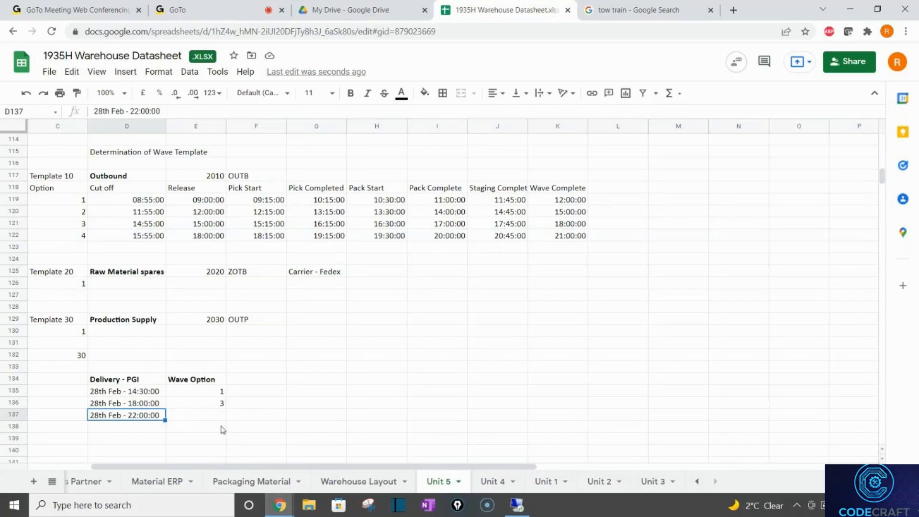
click(198, 420)
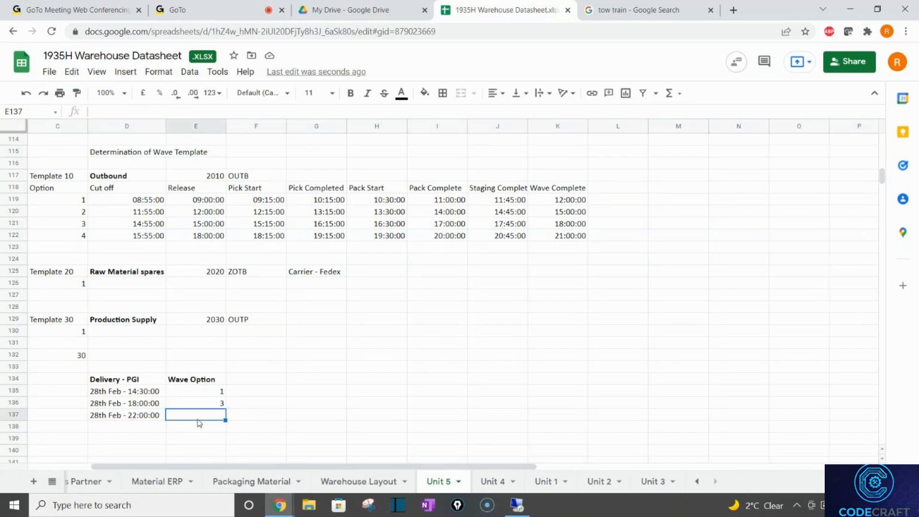
text(4)
key(Return)
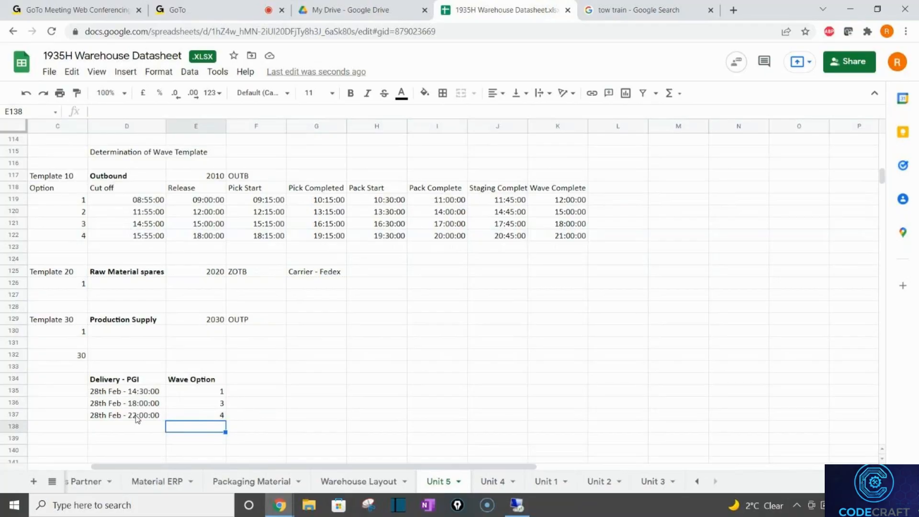
drag(123, 392, 189, 421)
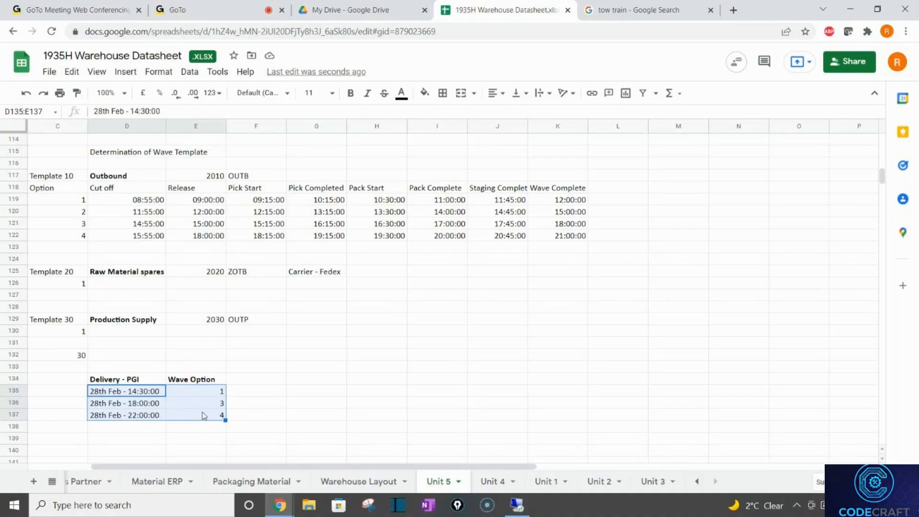
click(154, 428)
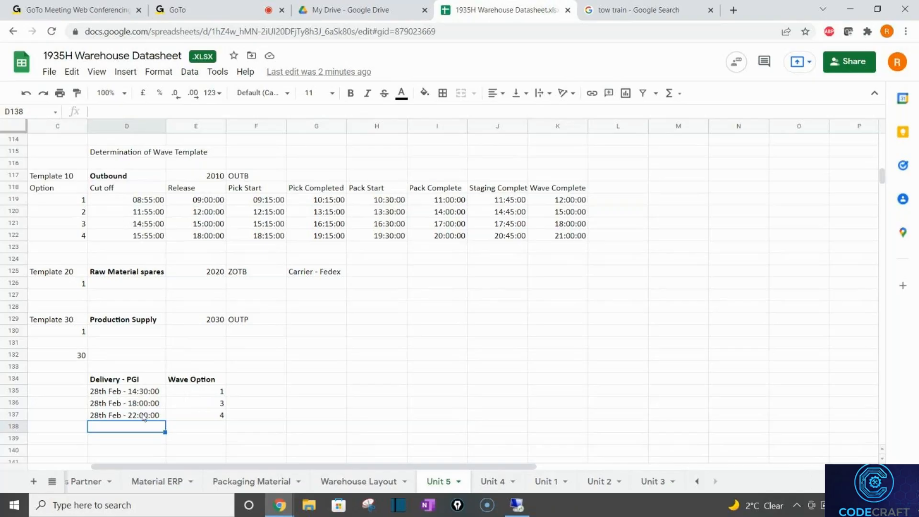
click(144, 416)
key(ctrl+c)
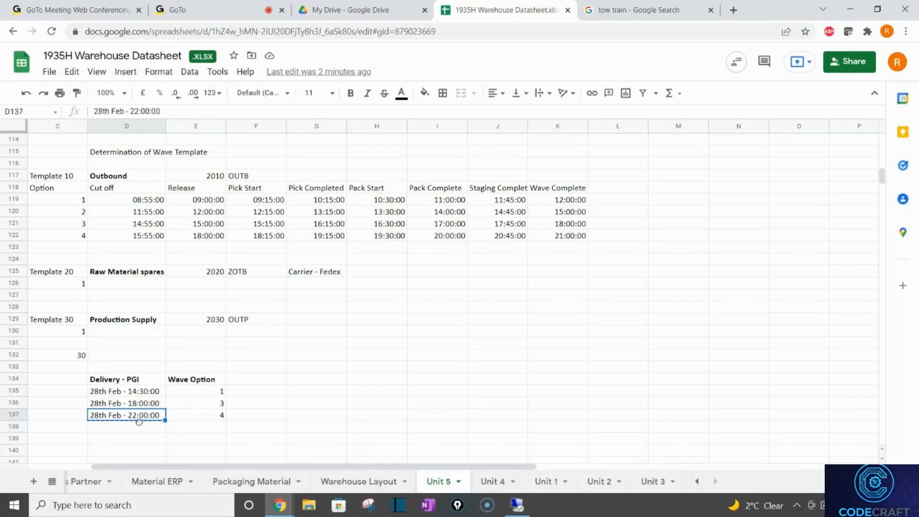
click(138, 427)
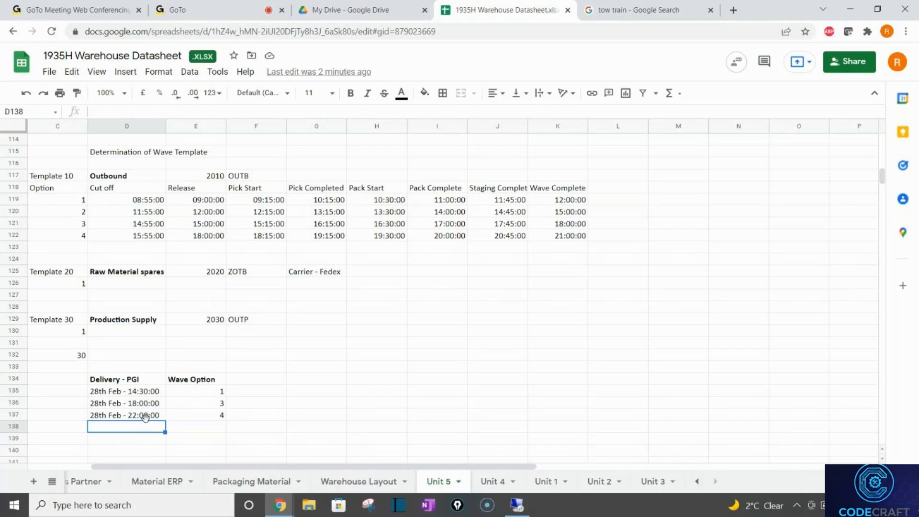
click(146, 418)
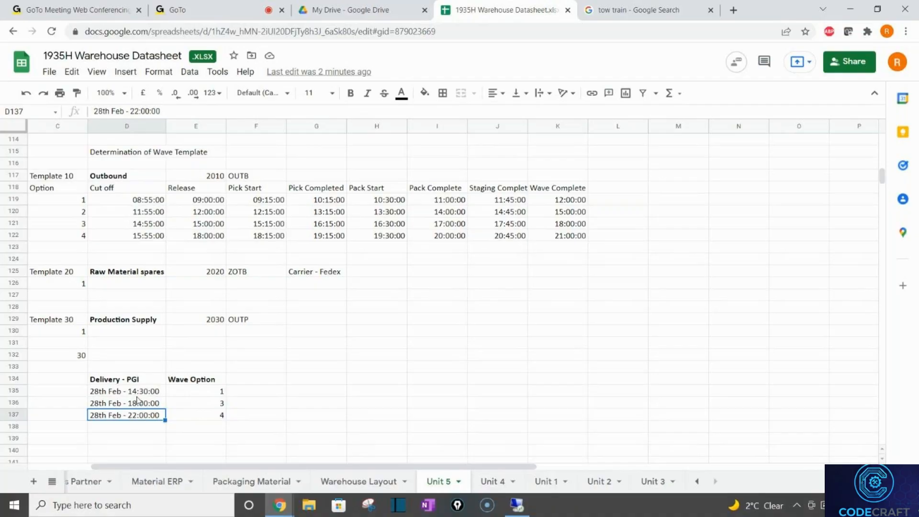
- Enter a fourth delivery PGI example, 01st Mar - 07:00:00, in D138
click(132, 426)
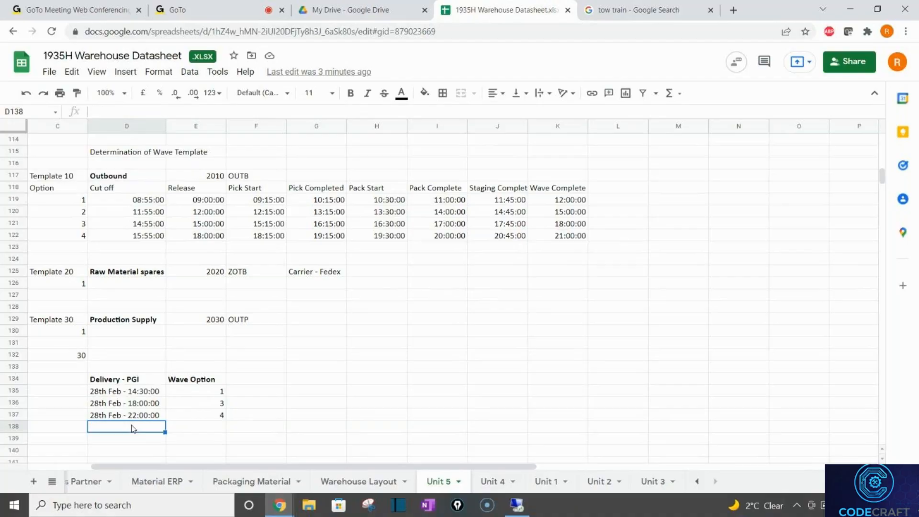
text(01)
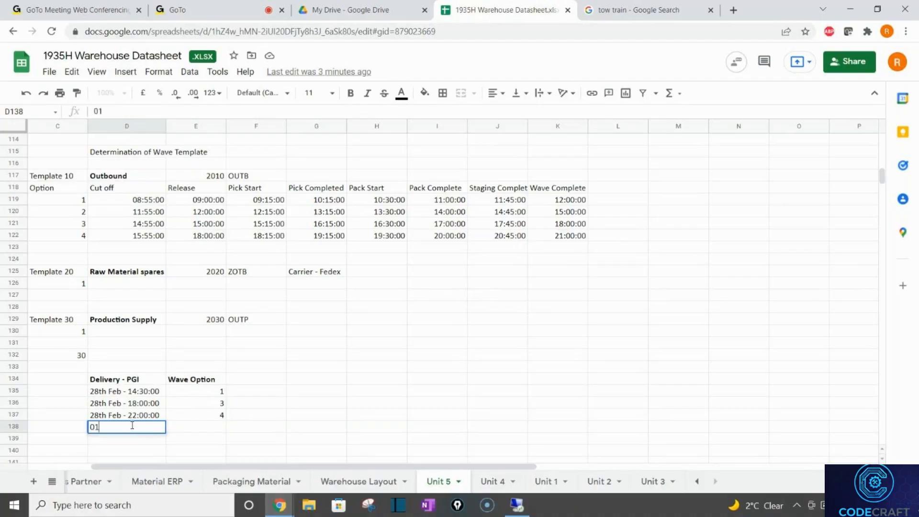
text(st Mar -)
text(07:00:)))
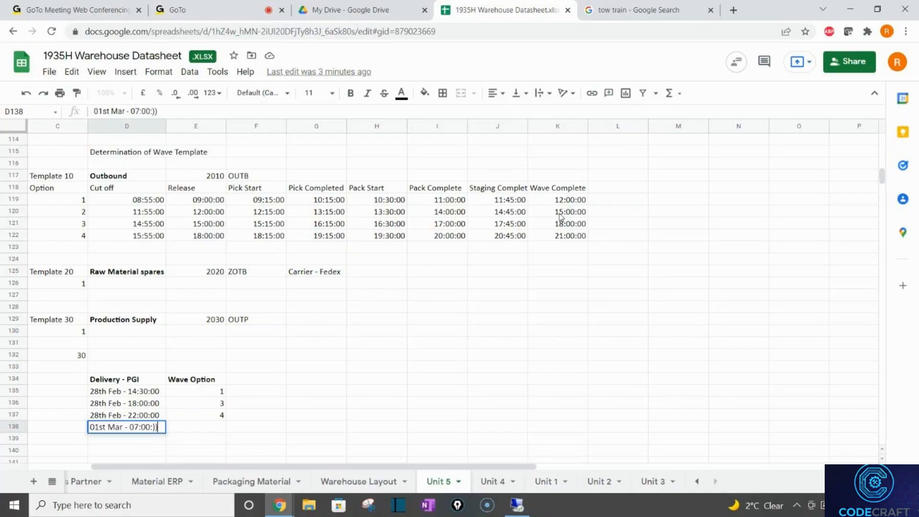
key(BackSpace)
key(BackSpace)
text(00)
key(Return)
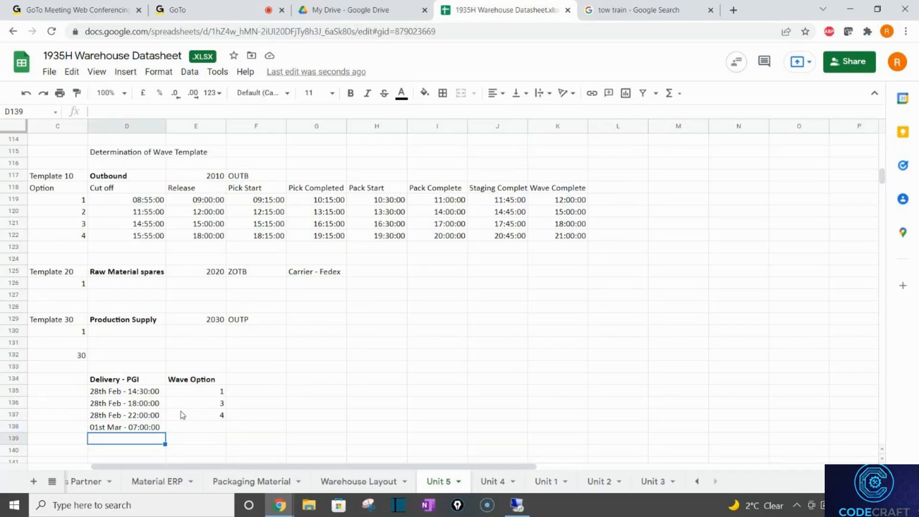
- Review Template 10's options, cut-off and wave completion times, and enter wave option 4 in E138 for the 01st Mar - 07:00:00 delivery
drag(81, 200, 82, 239)
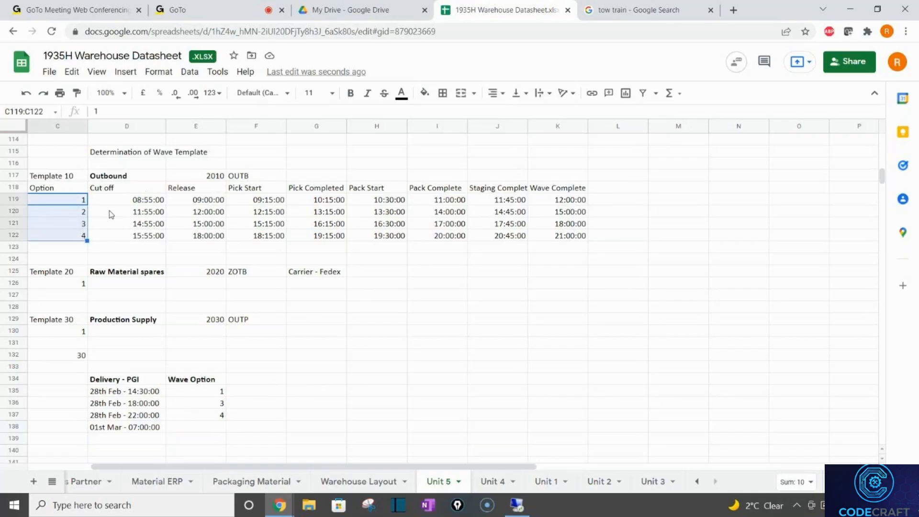
click(145, 202)
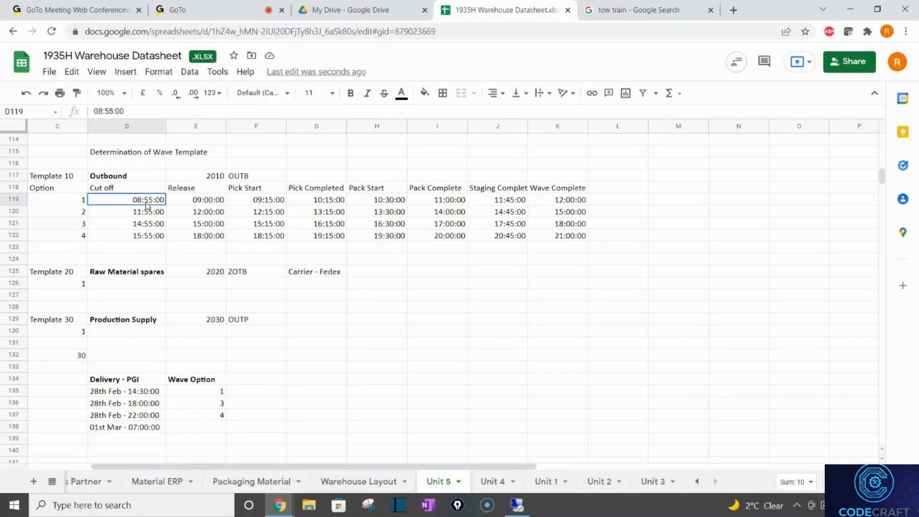
click(573, 202)
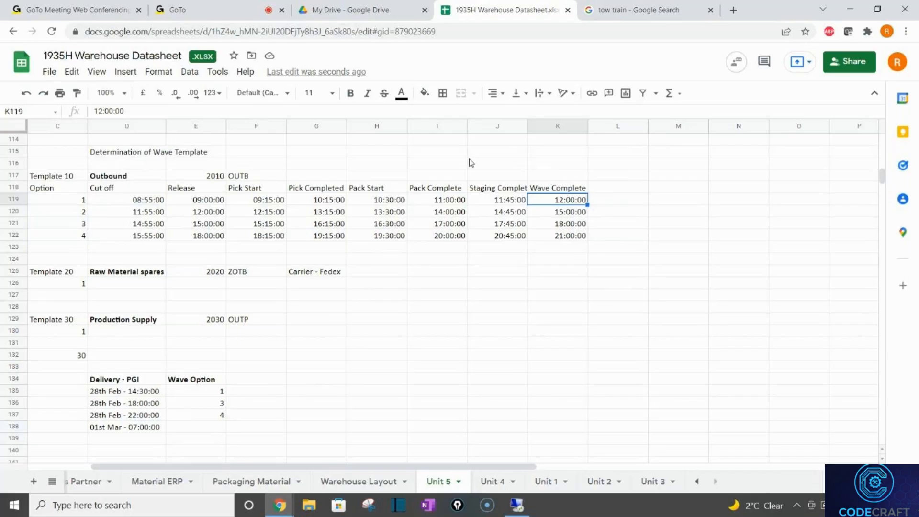
click(138, 433)
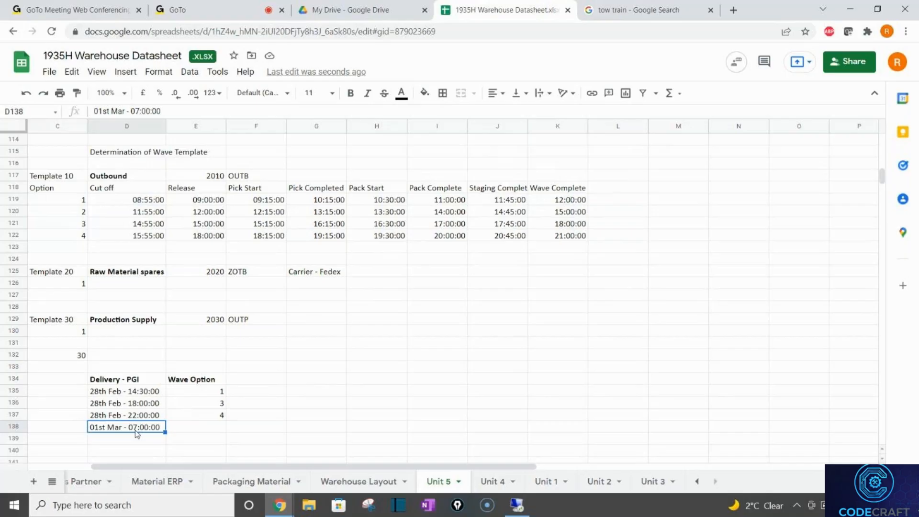
key(Tab)
text(4)
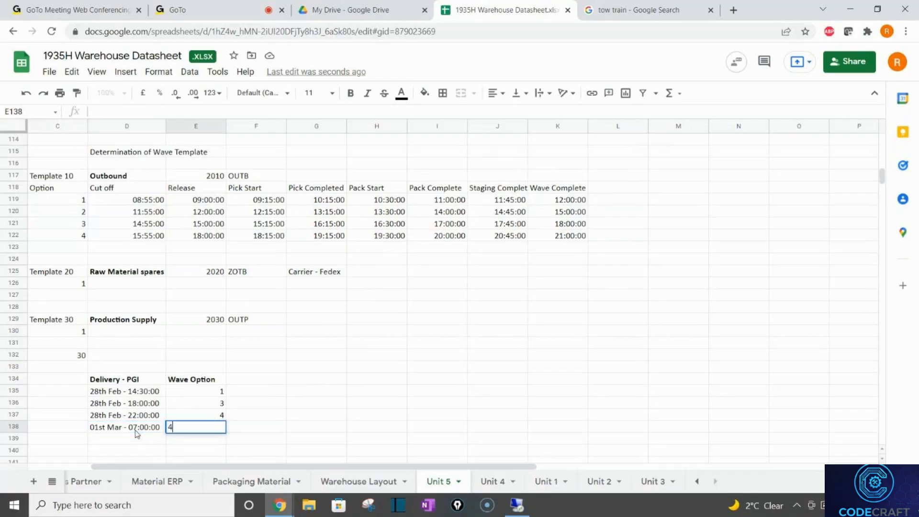
key(Return)
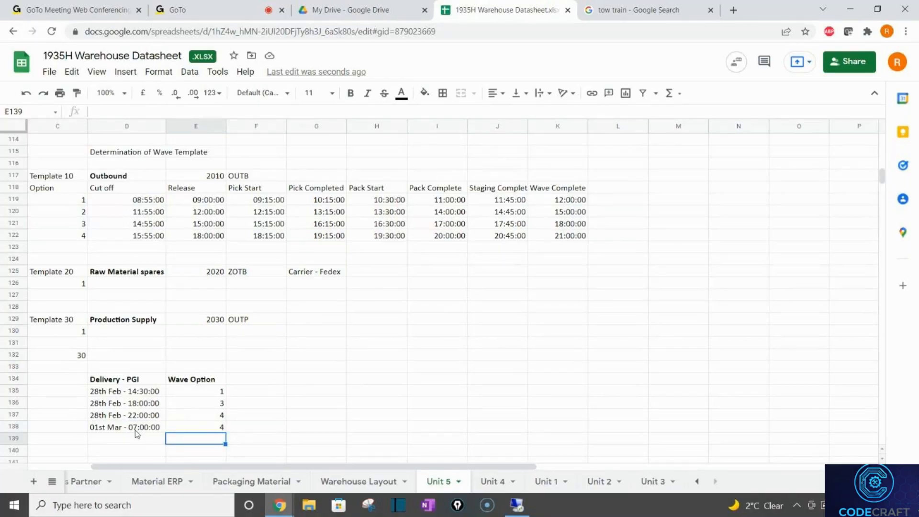
- Compare Template 10's wave completion times with the delivery PGI examples and their wave options in rows 135 to 138
click(560, 203)
click(561, 211)
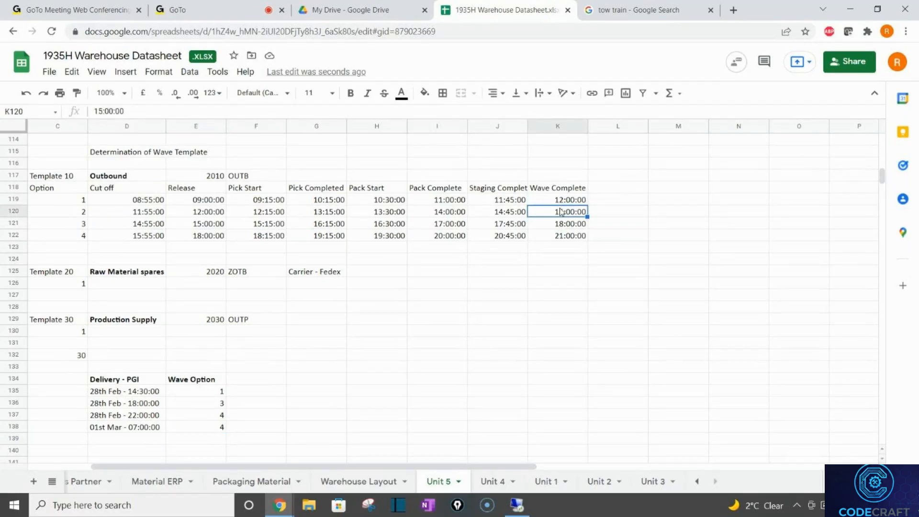
click(567, 234)
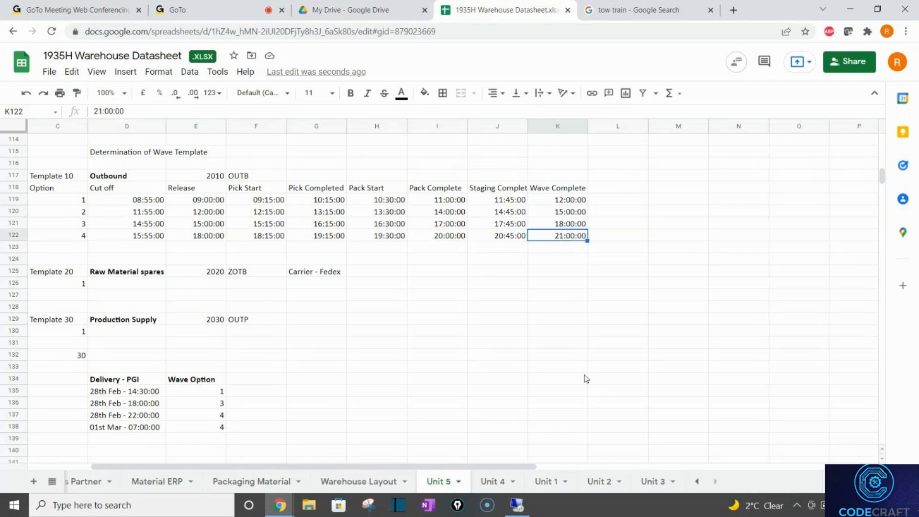
click(381, 308)
key(Down)
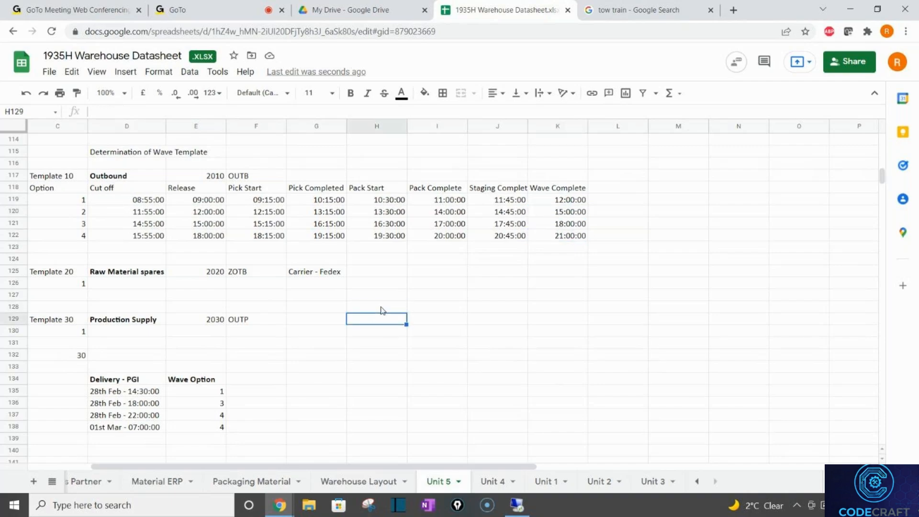
key(Down)
key(Down)
key(Down)
key(Down)
key(Down)
key(Down)
key(Down)
key(Down)
key(Down)
key(Down)
key(Down)
key(Down)
key(Down)
key(Down)
key(Down)
key(Down)
key(Down)
key(Down)
key(Down)
key(Down)
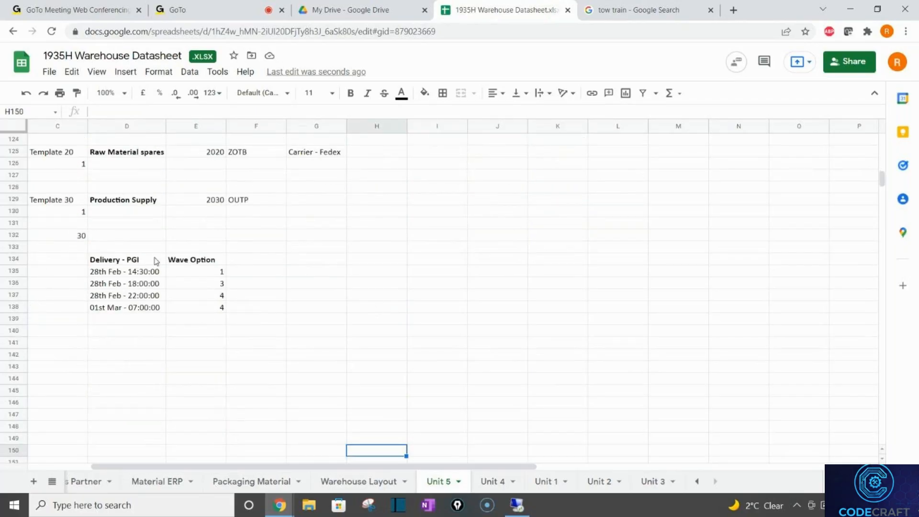
drag(154, 261, 207, 308)
click(125, 286)
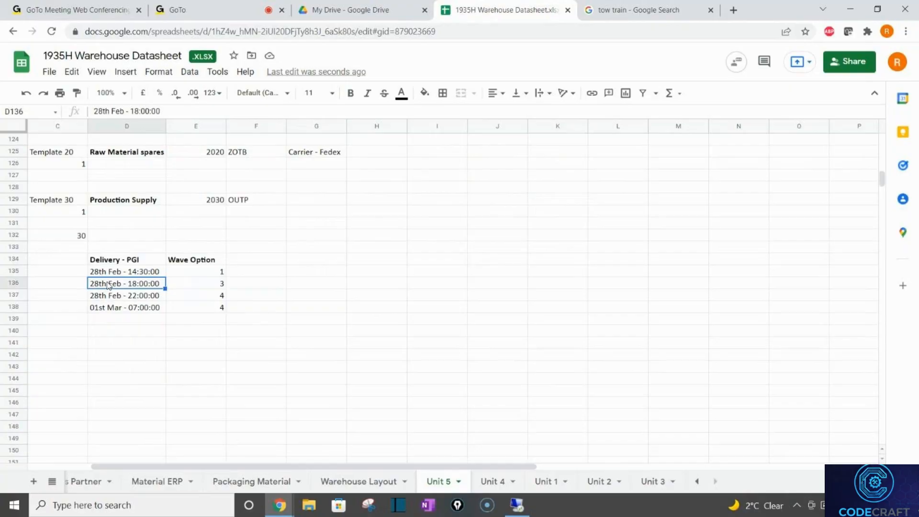
click(129, 311)
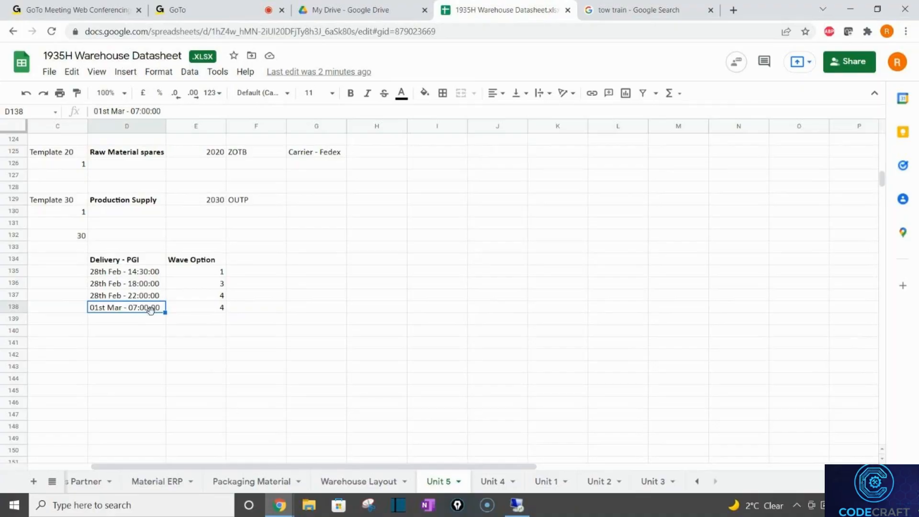
- Close the tow train Google Search page and return to the datasheet
click(710, 10)
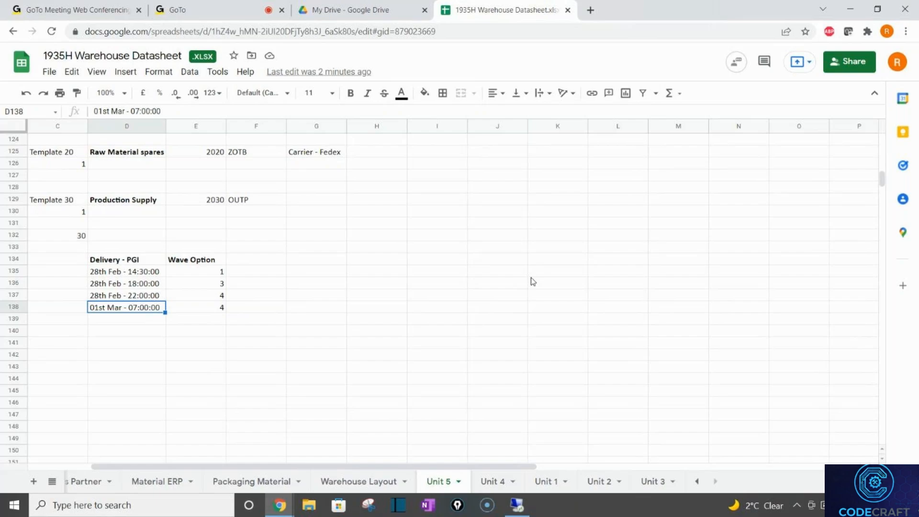
click(383, 288)
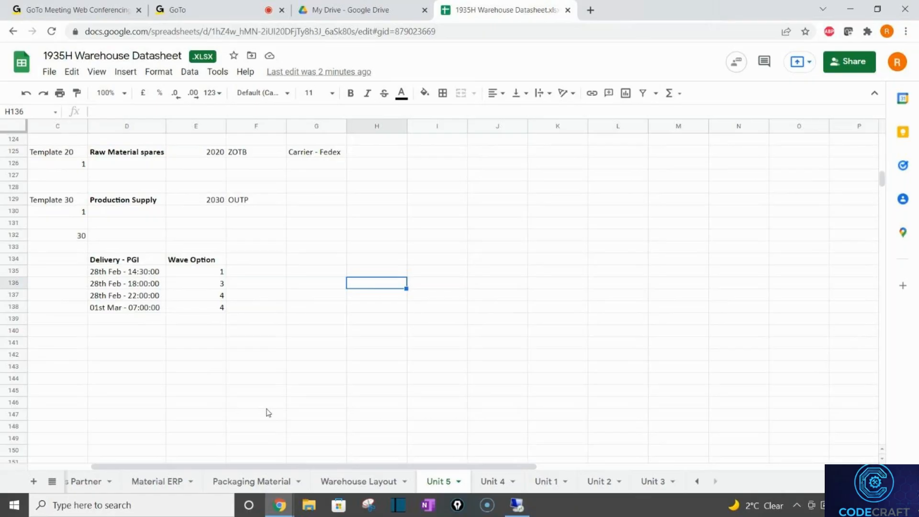
click(253, 357)
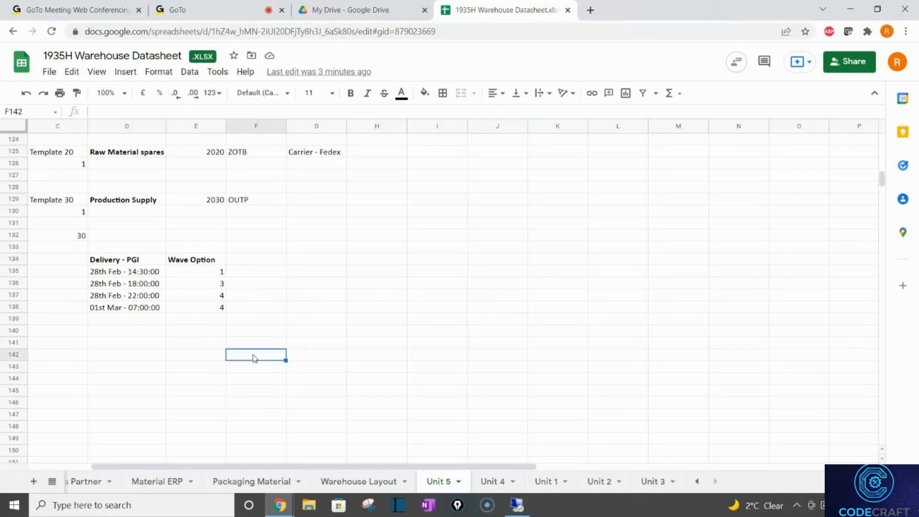
key(Up)
key(Up)
key(Up)
key(Up)
key(Up)
key(Up)
key(Up)
key(Up)
key(Up)
key(Up)
key(Up)
key(Up)
key(Up)
key(Up)
key(Up)
key(Up)
key(Up)
key(Up)
key(Up)
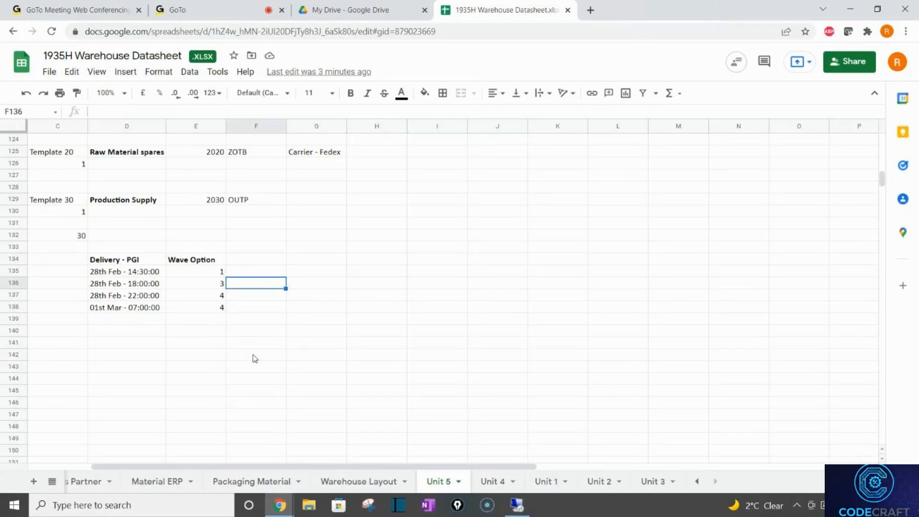
key(Up)
key(Up)
key(Up)
key(Up)
key(Up)
key(Down)
key(Down)
key(Down)
key(Down)
key(Down)
key(Down)
key(Down)
key(Down)
key(Down)
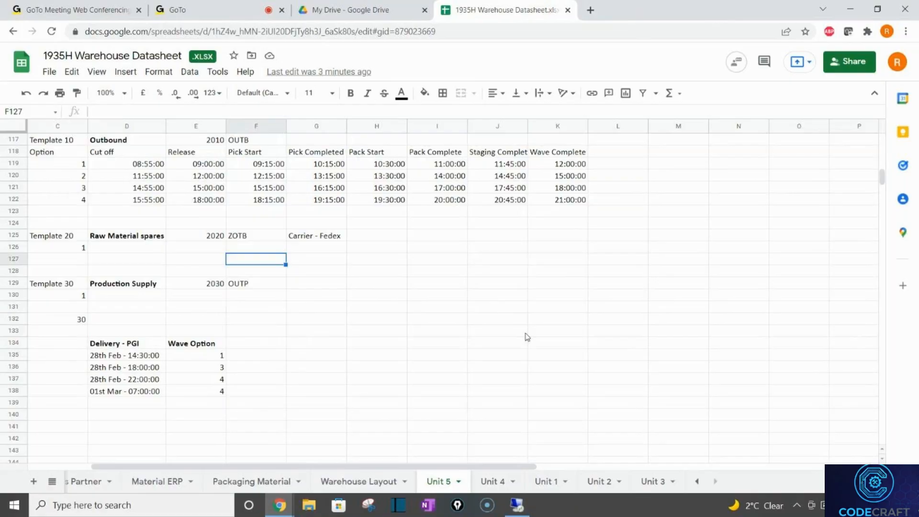
- Switch to the SAP remote session, save the time attributes of wave template 10 for WH35, and exit to SAP Easy Access
click(529, 510)
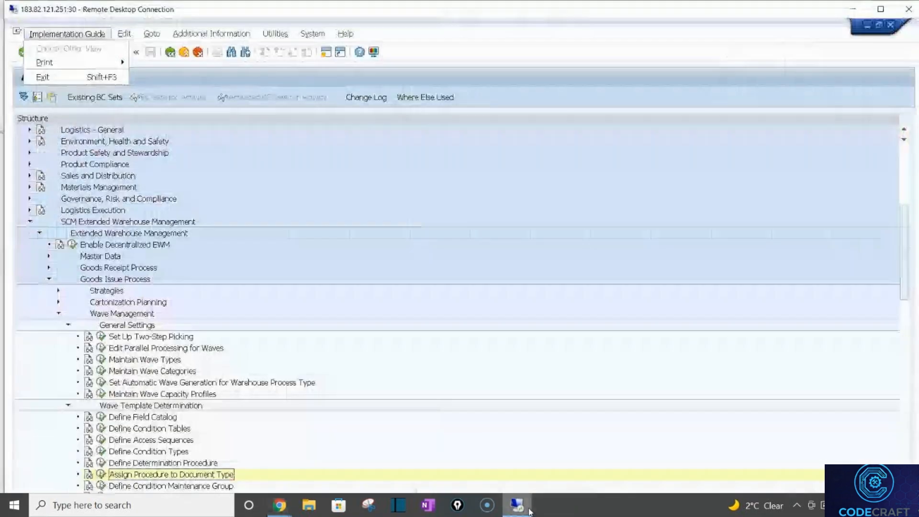
double_click(561, 4)
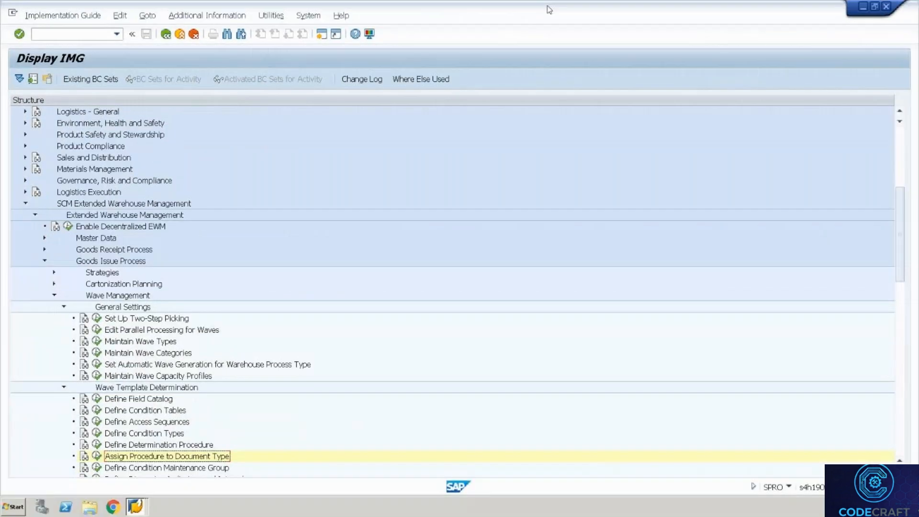
click(135, 508)
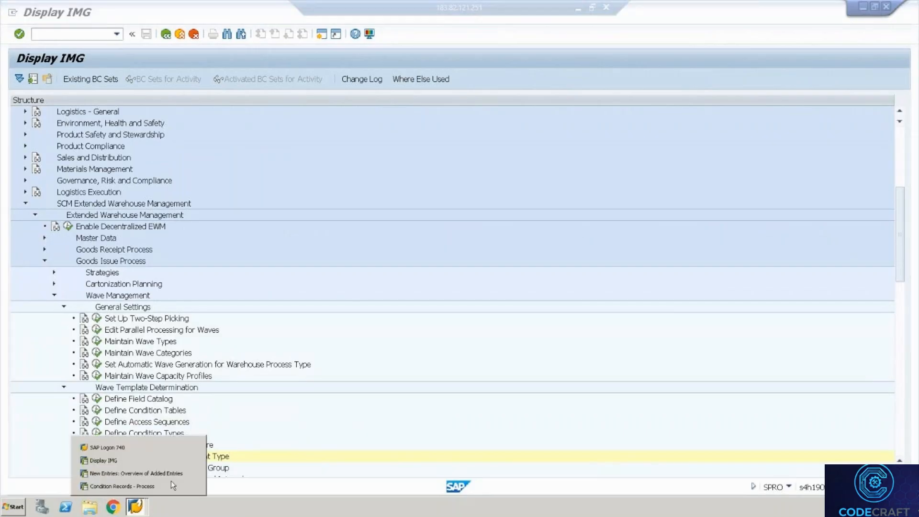
click(136, 472)
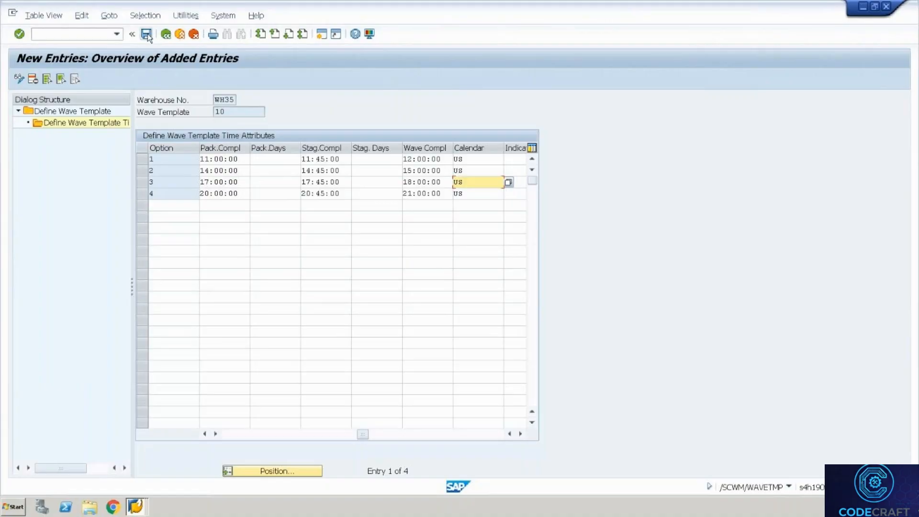
click(147, 33)
click(175, 38)
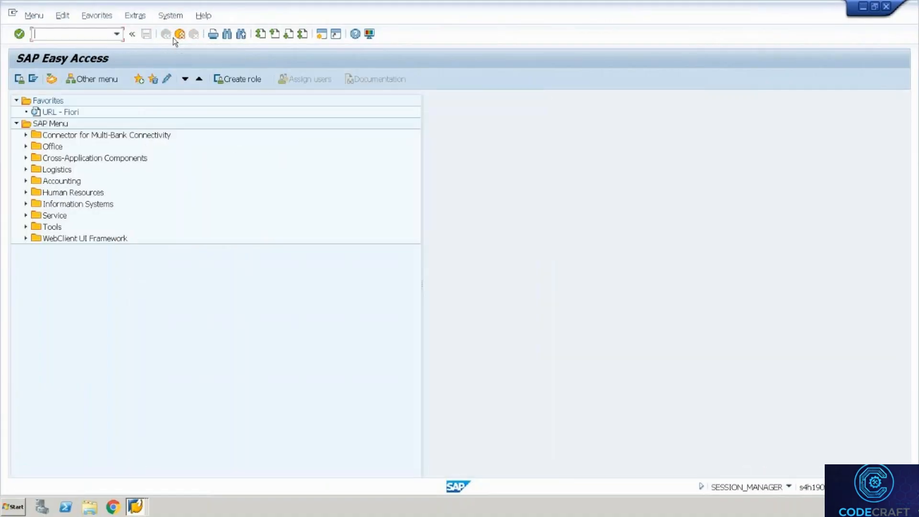
- Start an outbound delivery in VL01N with reference to the previously used sales order, using shipping point SH35
text(vl01n)
key(Return)
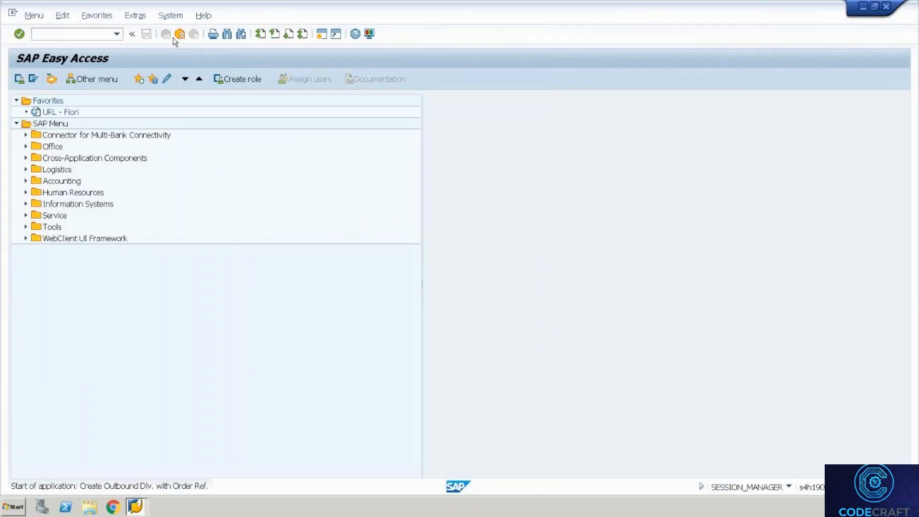
key(Down)
key(Return)
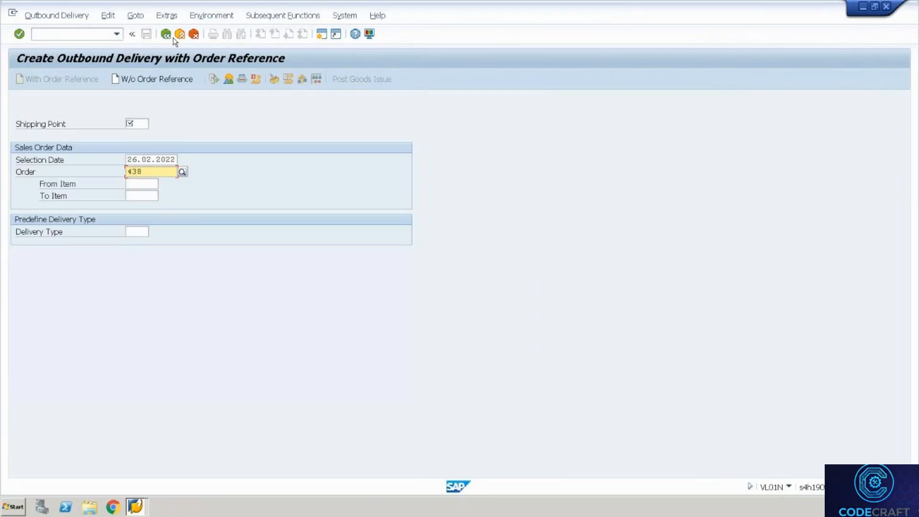
key(shift+Tab)
key(shift+Tab)
key(Down)
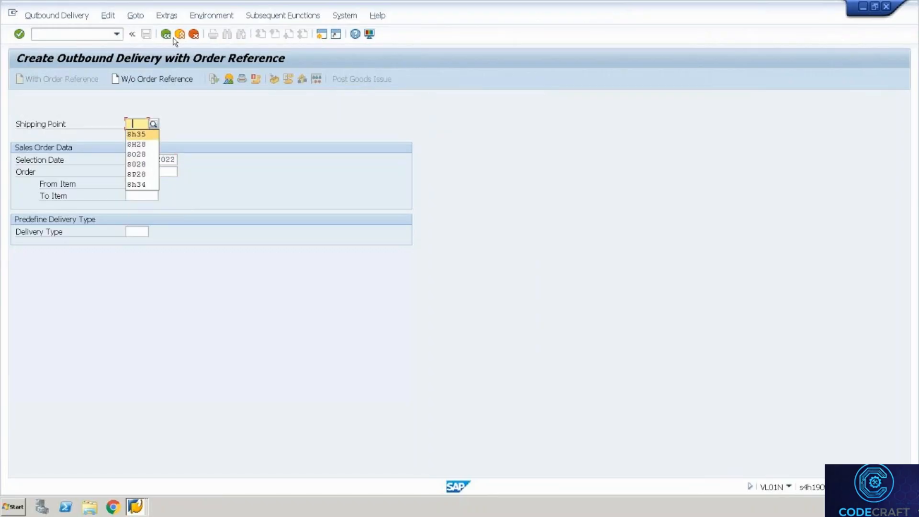
key(Return)
key(Return)
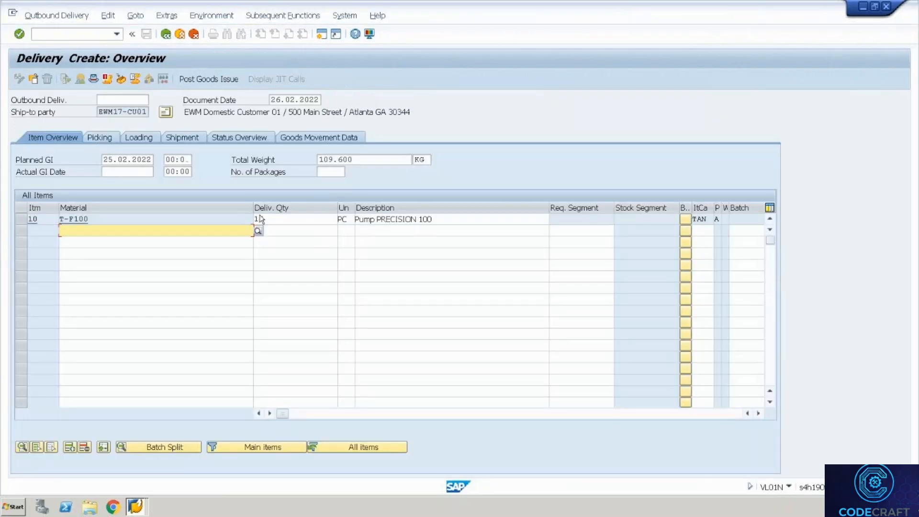
- Set the delivery quantity of item 10, material T-F100, to 1 PC
click(269, 219)
key(BackSpace)
key(BackSpace)
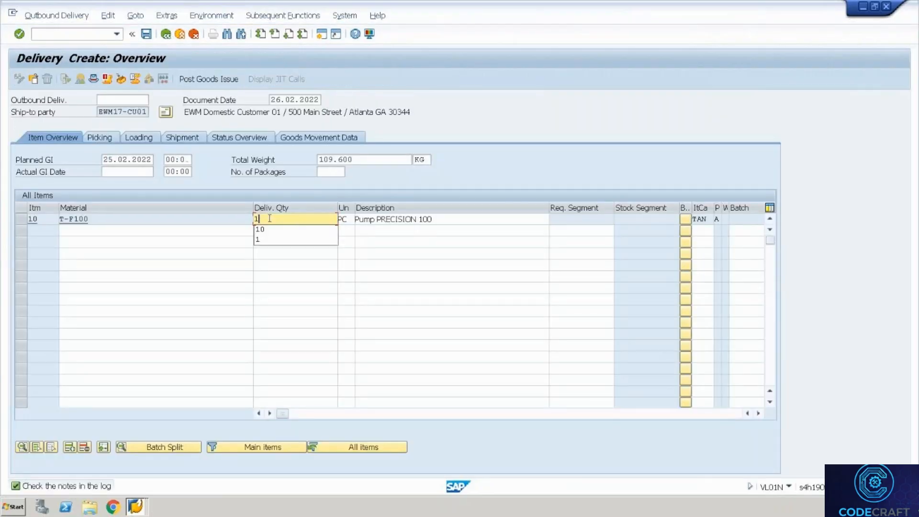
text(1)
key(Return)
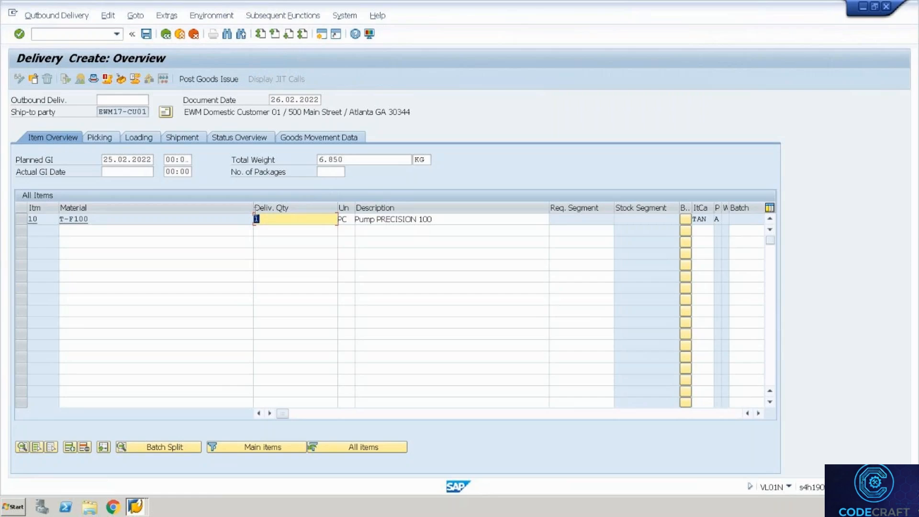
- Set the delivery's planned goods issue date to 28.02.2022
click(130, 161)
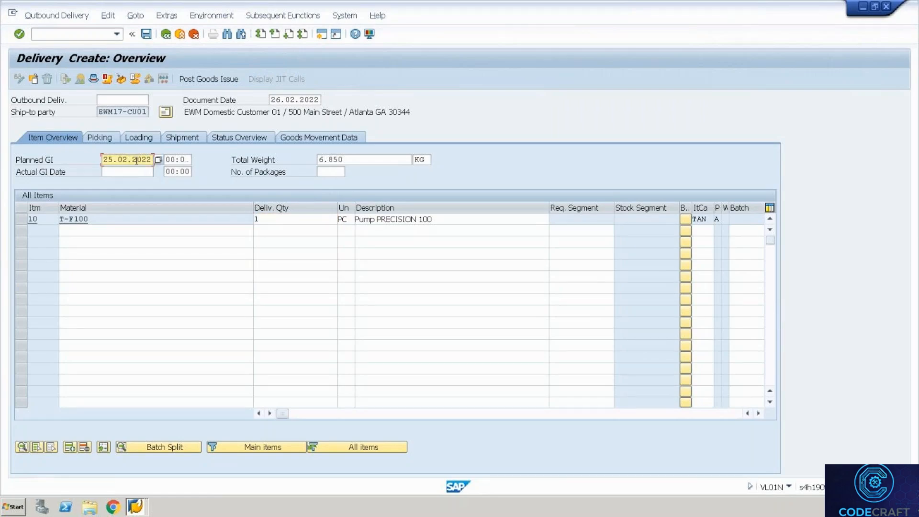
click(158, 160)
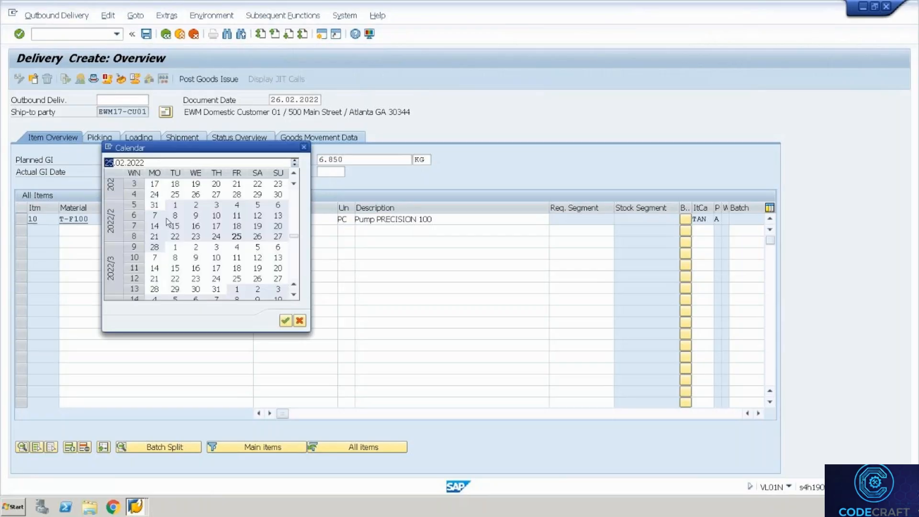
double_click(155, 247)
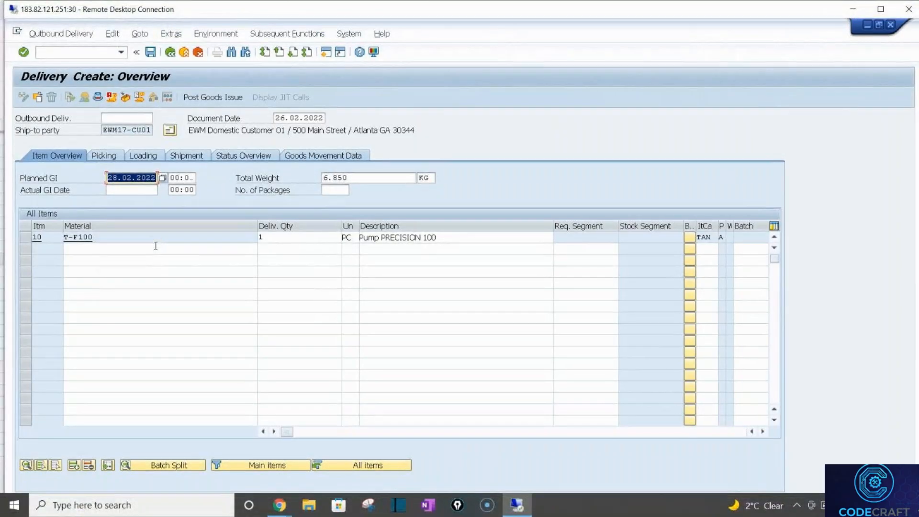
- Set the delivery's planned goods issue time to 14:30:00, matching the first Delivery - PGI example in the datasheet
key(alt+Tab)
click(143, 359)
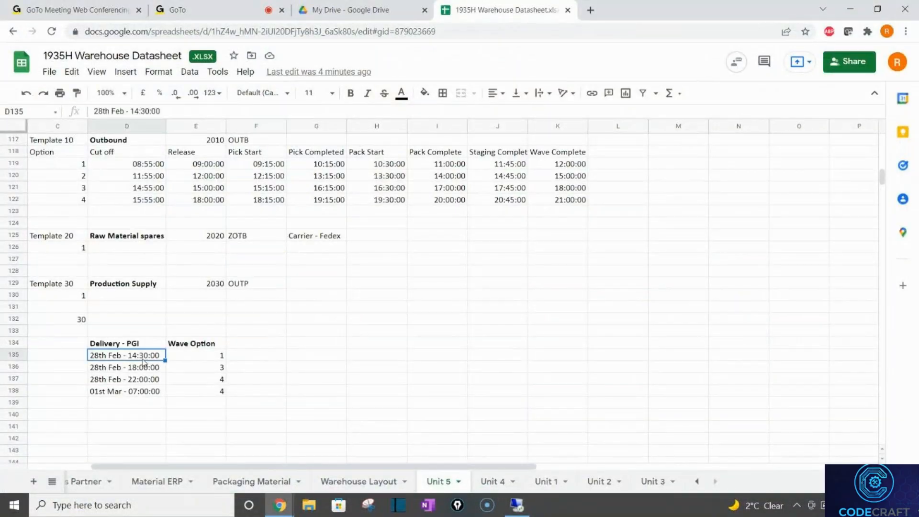
key(alt+Tab)
double_click(236, 11)
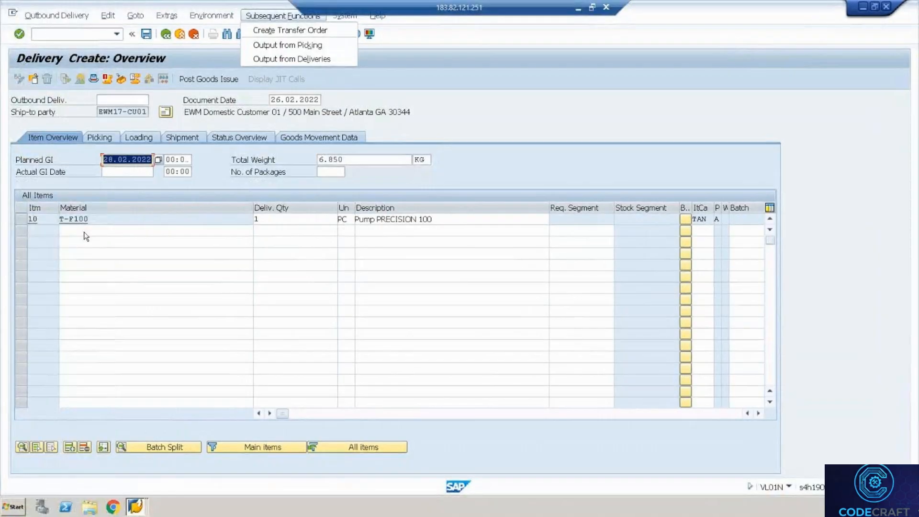
click(190, 160)
click(191, 161)
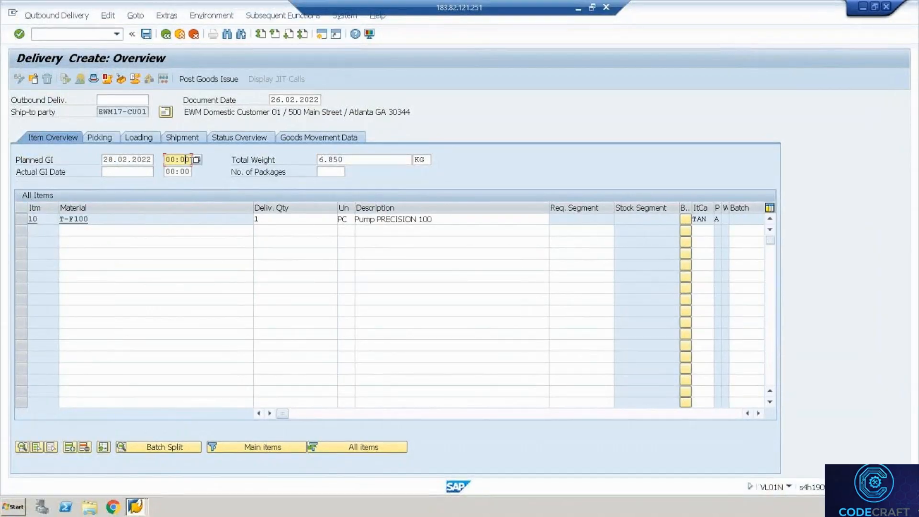
click(196, 159)
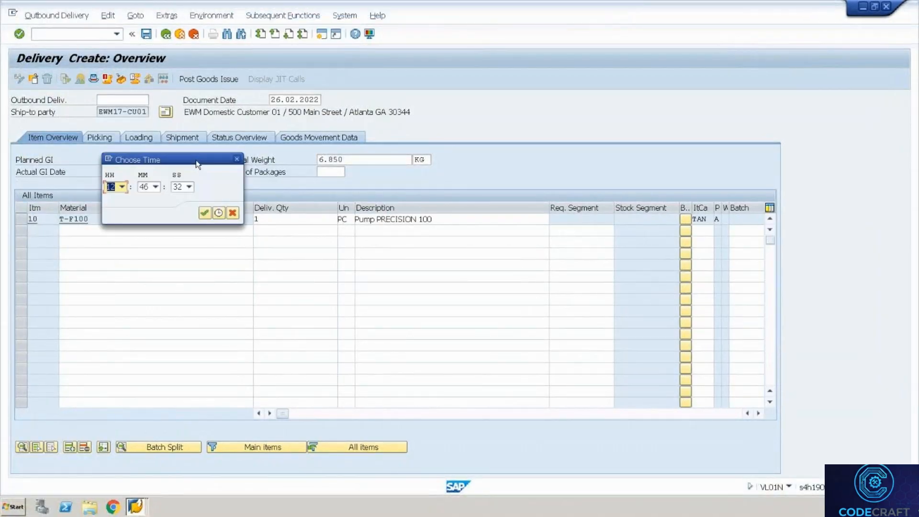
click(120, 187)
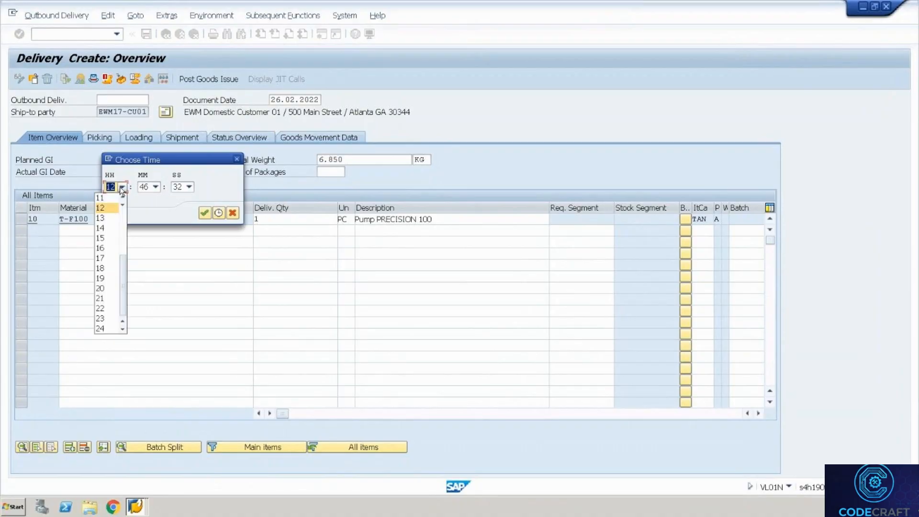
click(100, 229)
key(Tab)
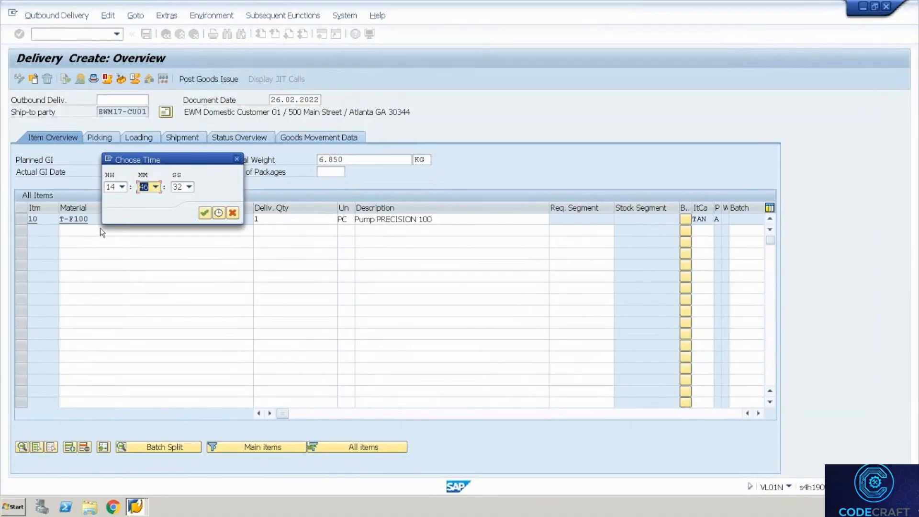
text(30)
key(Tab)
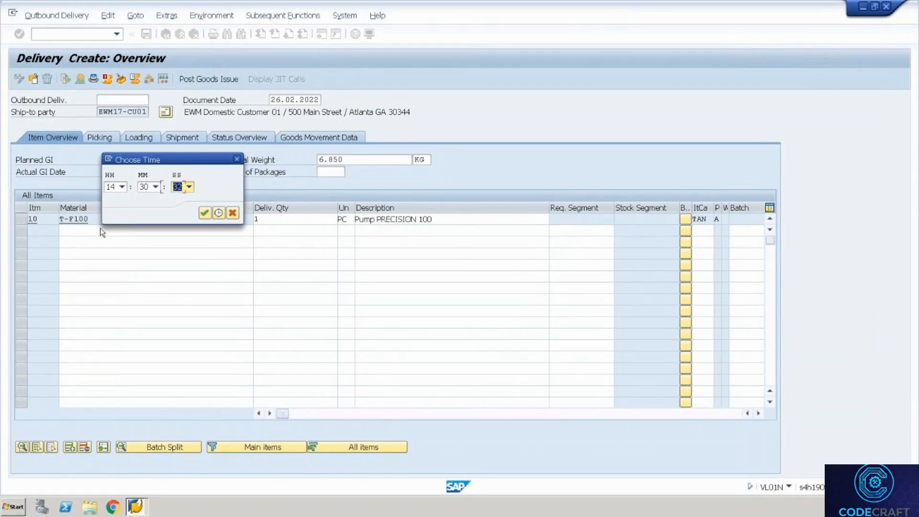
text(00)
click(204, 212)
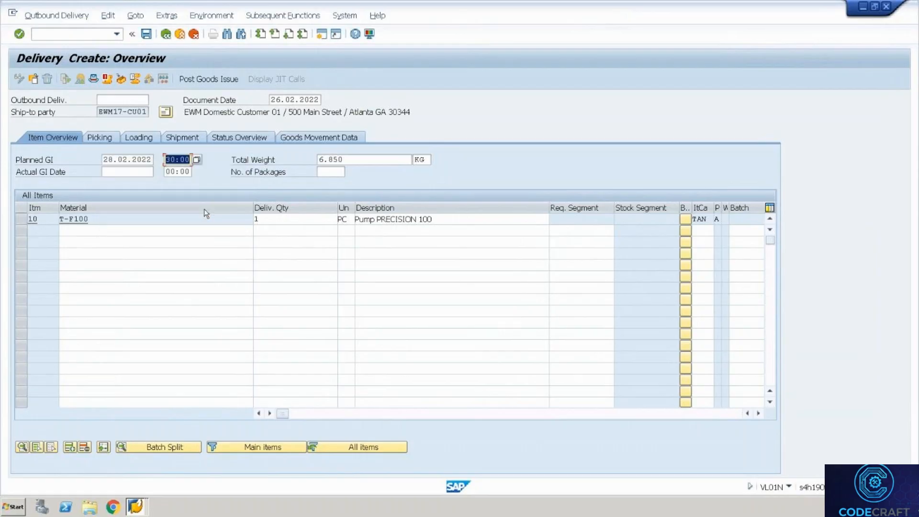
- Save the outbound delivery and copy its document number from the save message's details
click(187, 160)
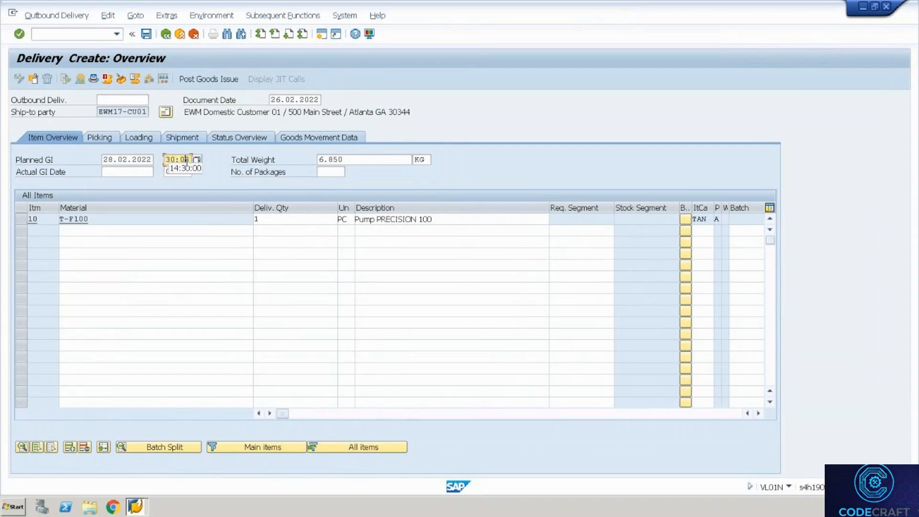
key(Home)
key(ctrl+s)
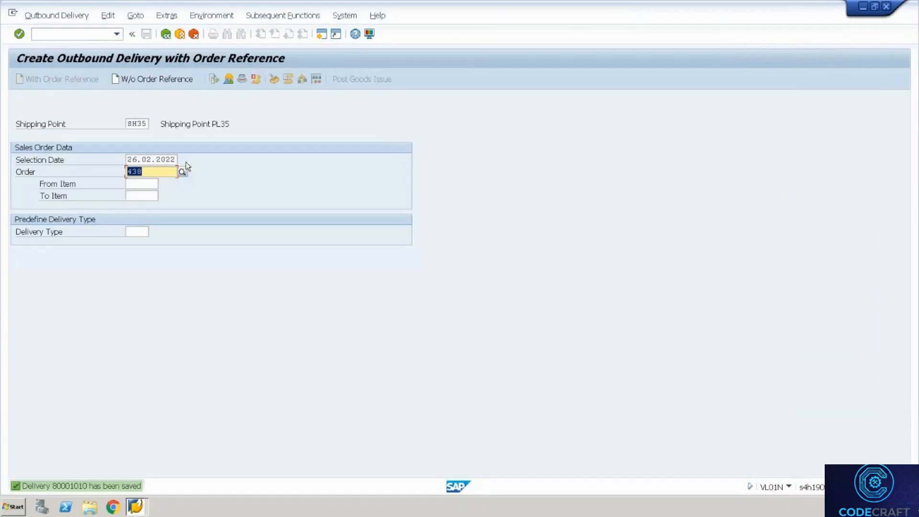
click(59, 489)
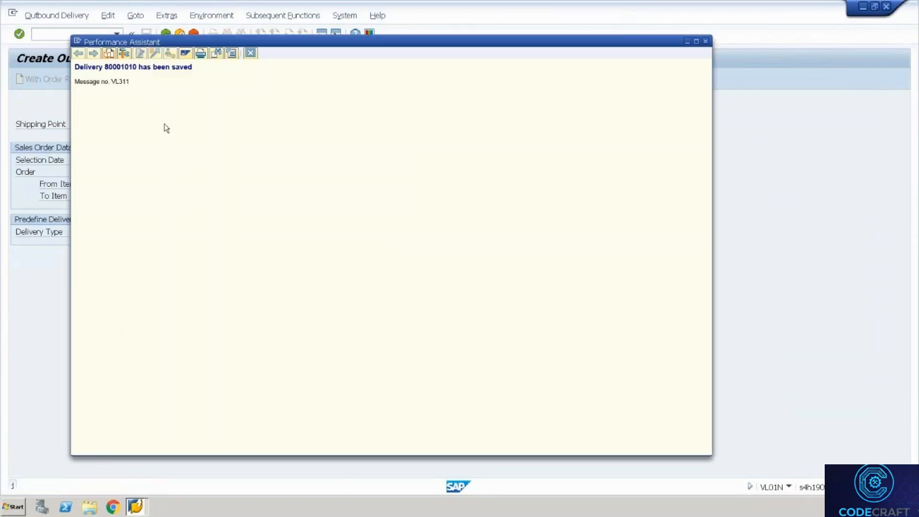
triple_click(121, 70)
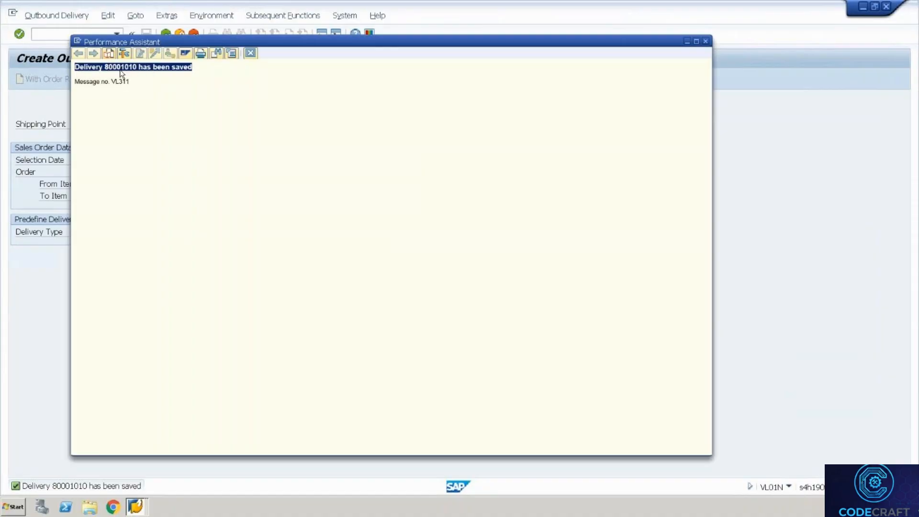
double_click(121, 69)
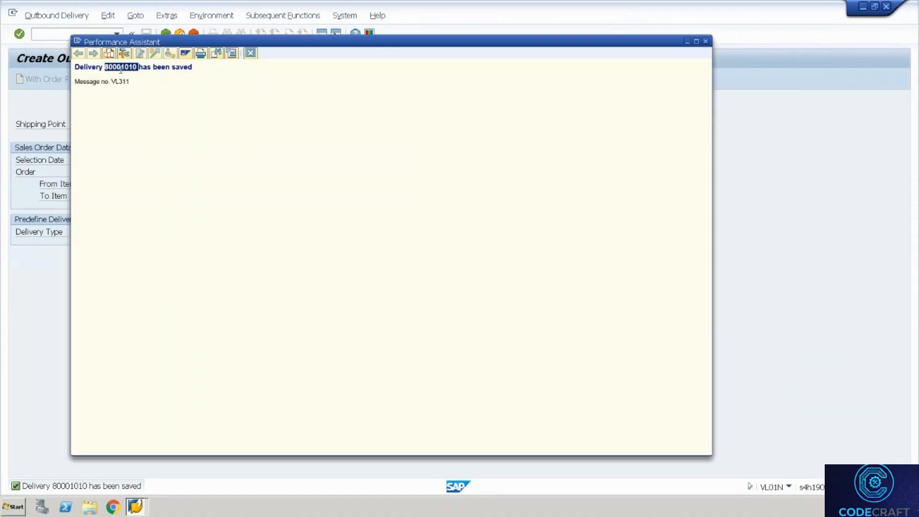
click(249, 53)
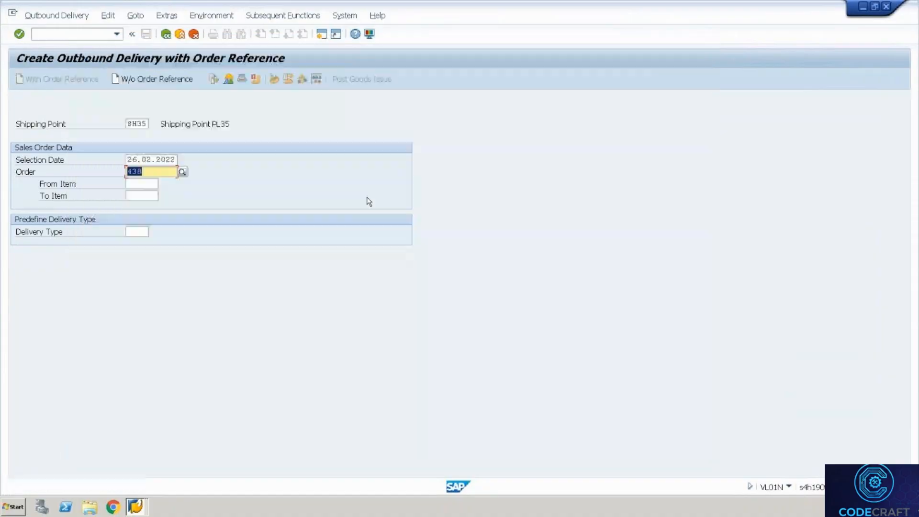
- Switch to the condition records session and start the warehouse monitor /SCWM/MON for warehouse WH35 with monitor SAP
key(alt+Tab)
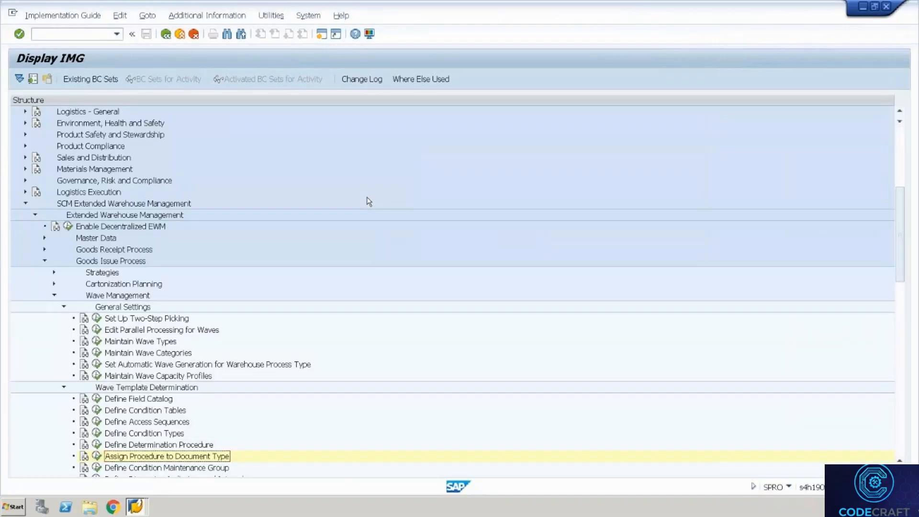
key(alt+Tab)
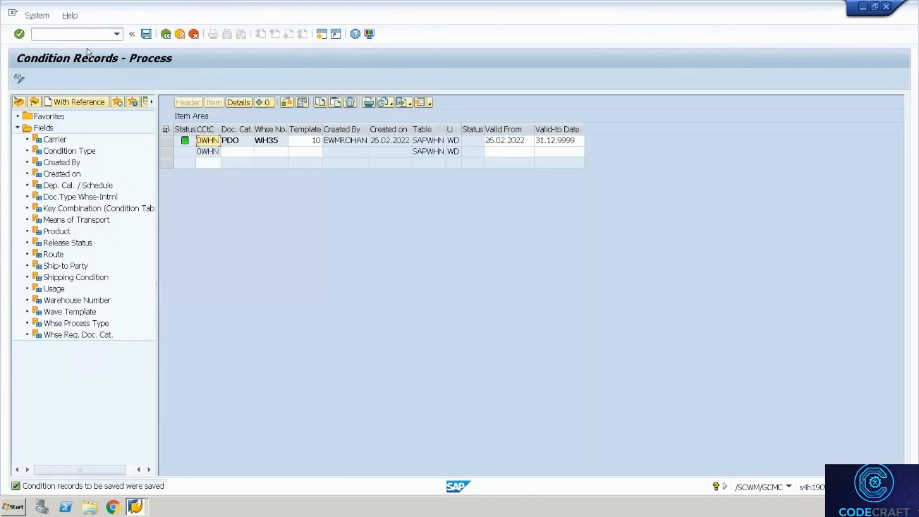
click(70, 34)
text(/n/scwm/mon)
key(Return)
key(Tab)
key(shift+Tab)
text(WH35)
key(Tab)
text(SAP)
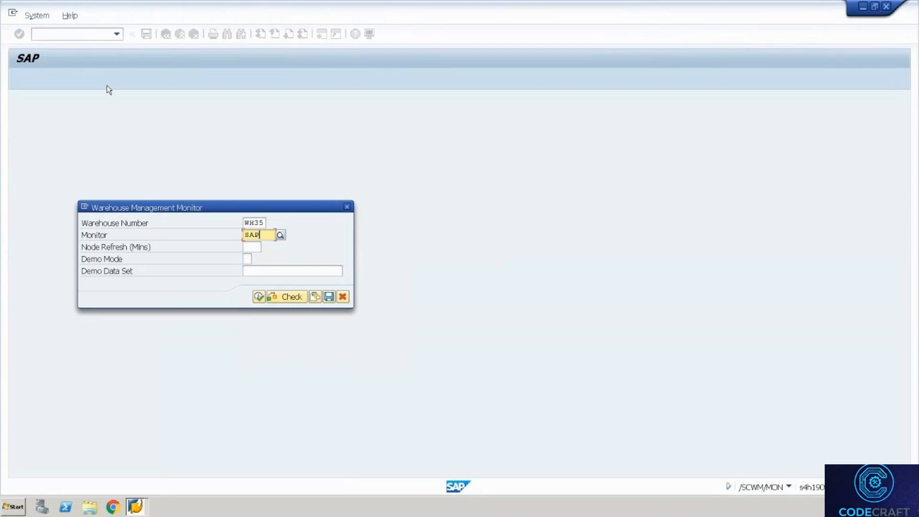
click(259, 297)
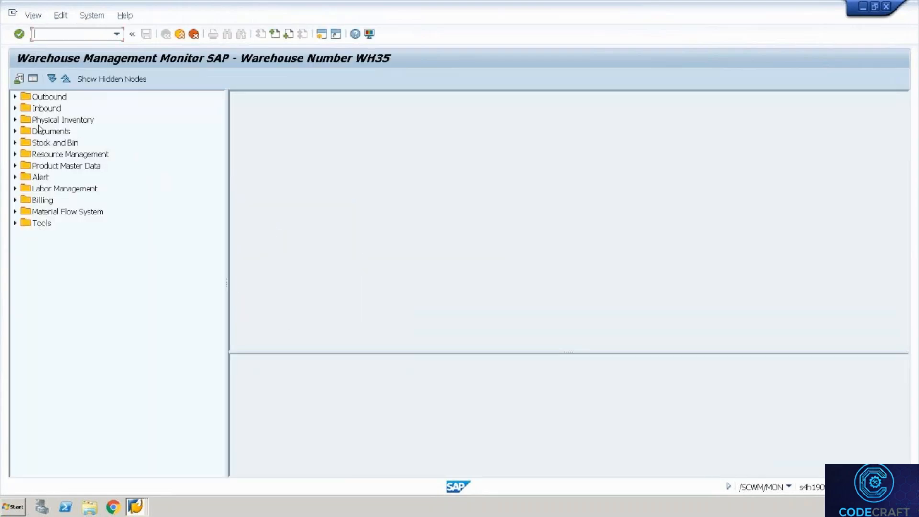
- Search the monitor's outbound delivery orders for the copied delivery number
click(15, 97)
click(24, 108)
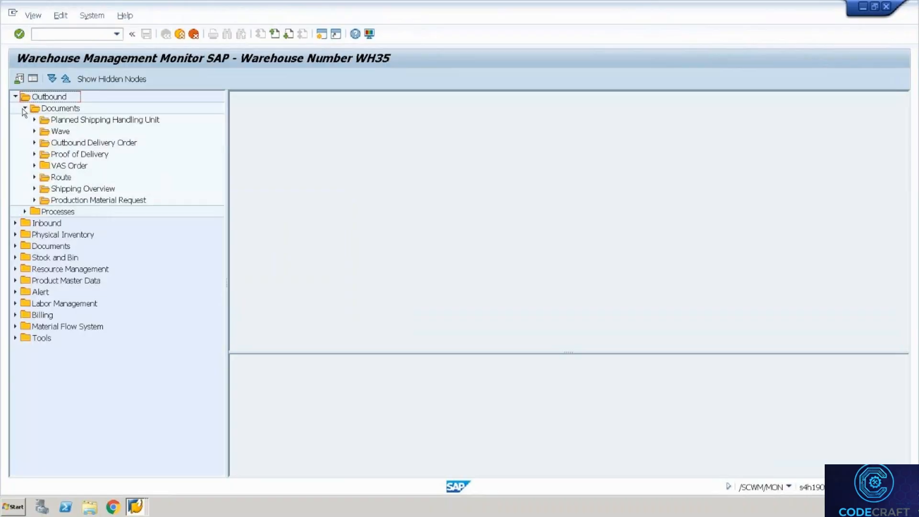
double_click(96, 143)
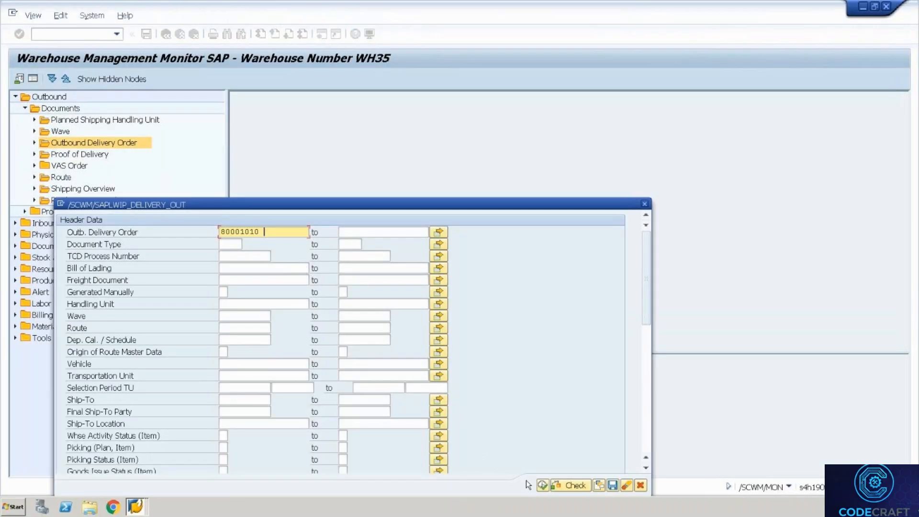
click(544, 485)
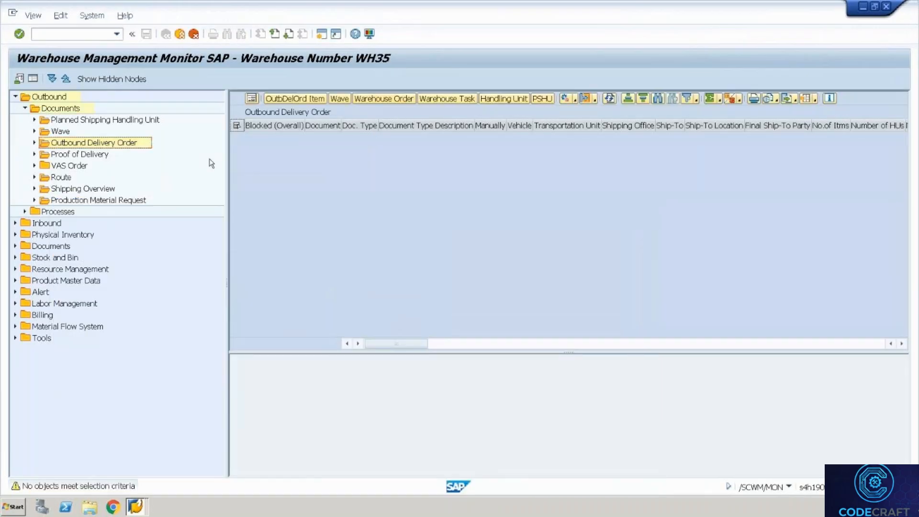
- Switch to the IMG session and open the new outbound delivery for changes in a separate VL02N session
key(alt+Tab)
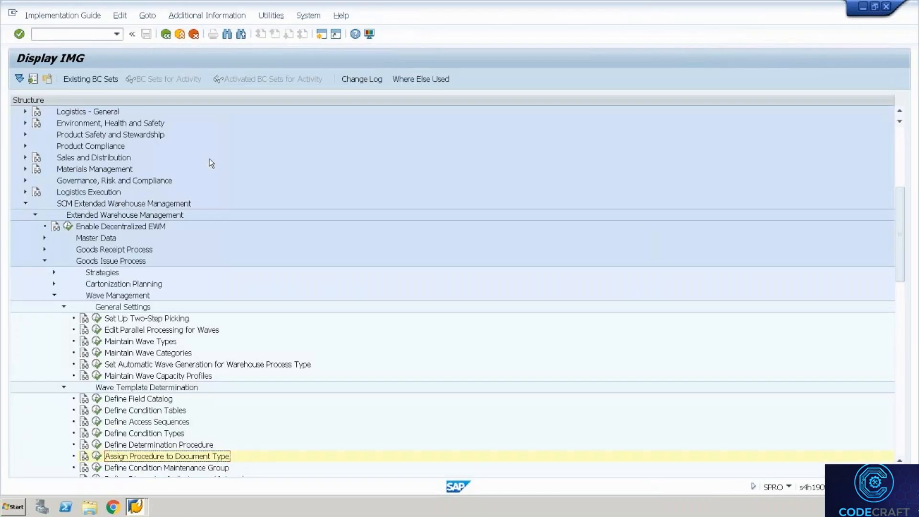
click(60, 33)
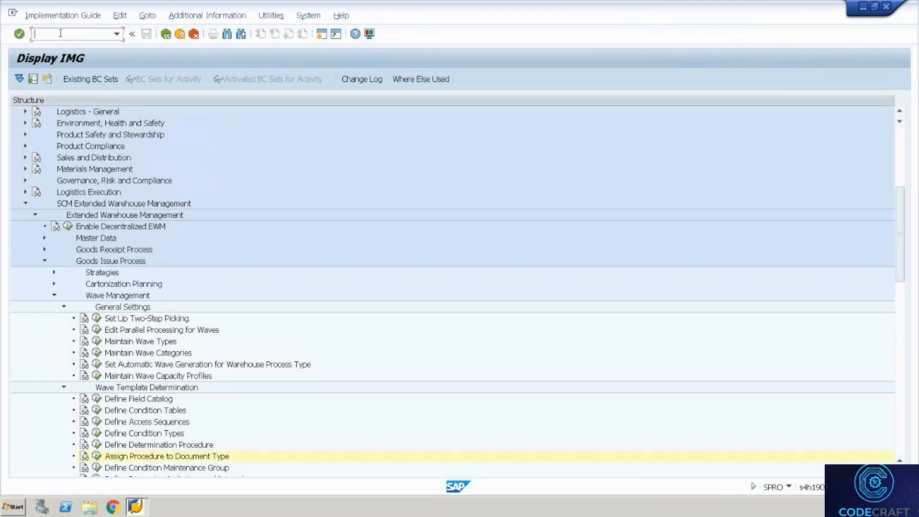
text(/ovl02n)
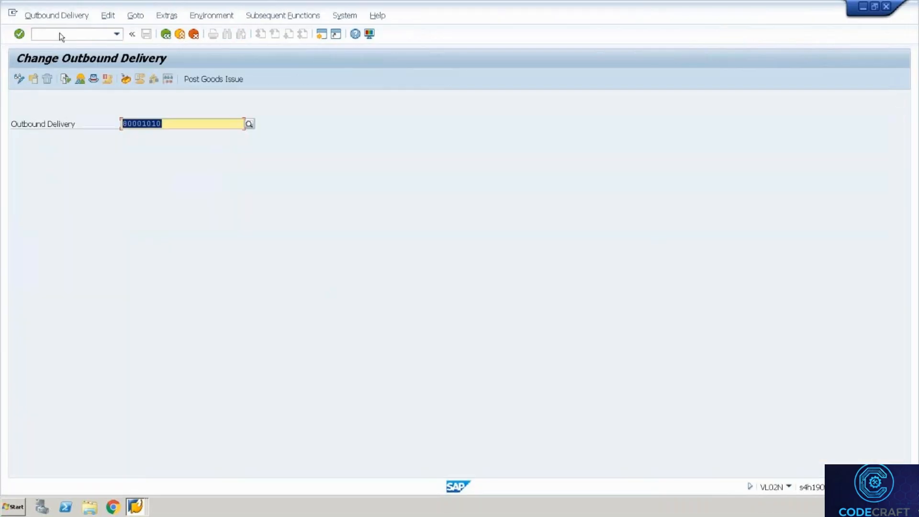
key(Return)
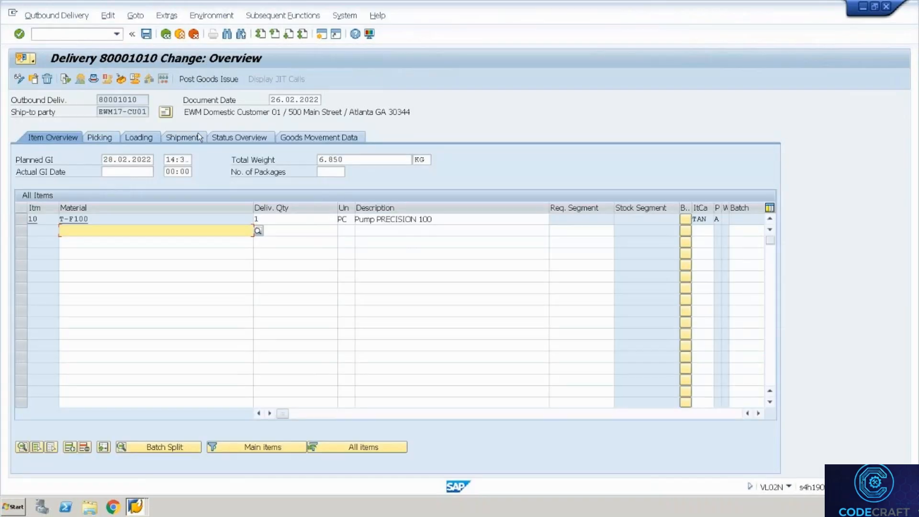
- Assign item 10 the PL35 storage location linked to warehouse W35 in the delivery's picking data, and save the delivery
click(100, 137)
click(281, 224)
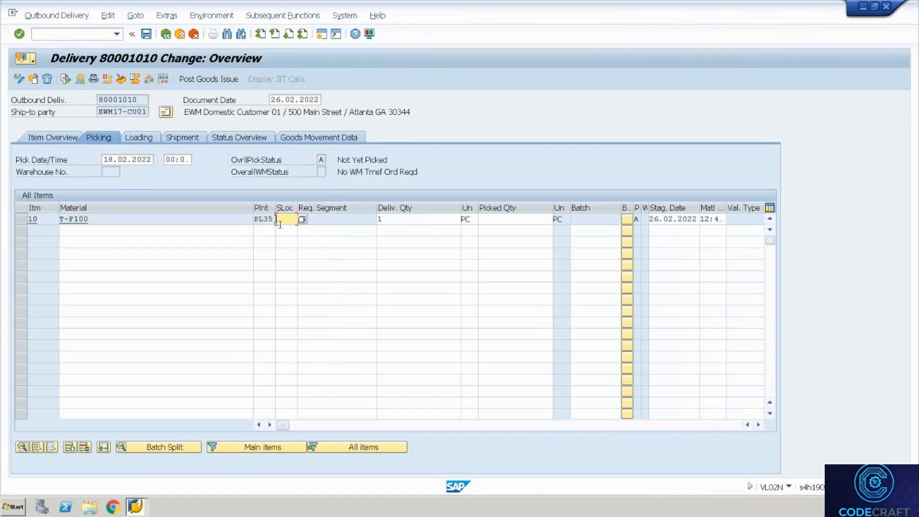
key(Down)
key(Return)
key(Return)
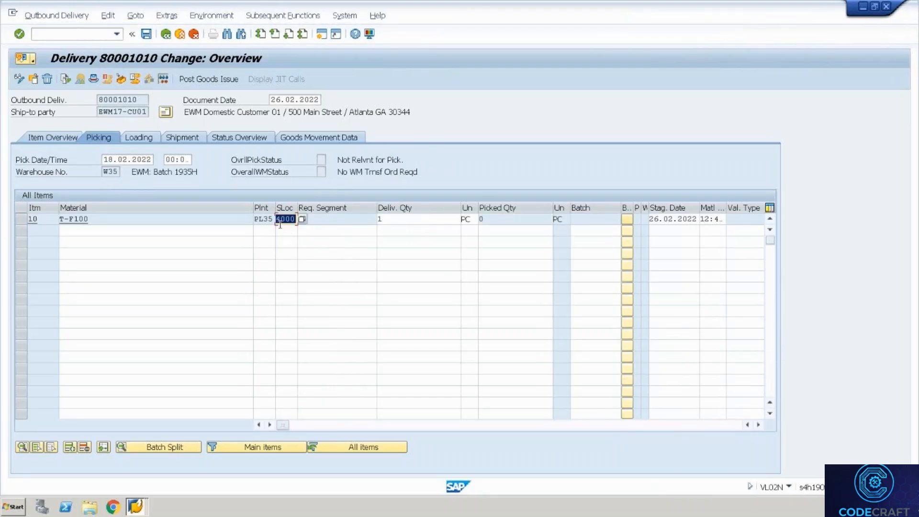
key(ctrl+s)
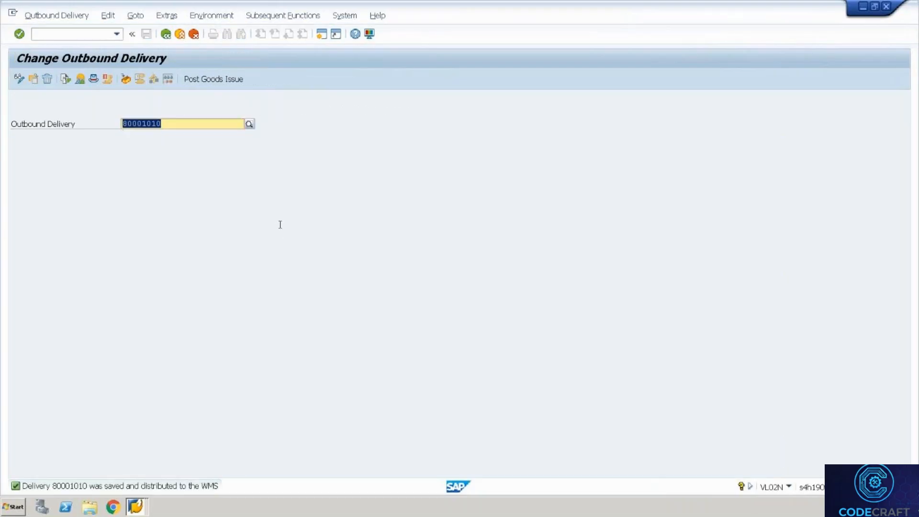
- Return to the warehouse monitor, refresh the outbound delivery order results, and display the wave assigned to the delivery
key(alt+Tab)
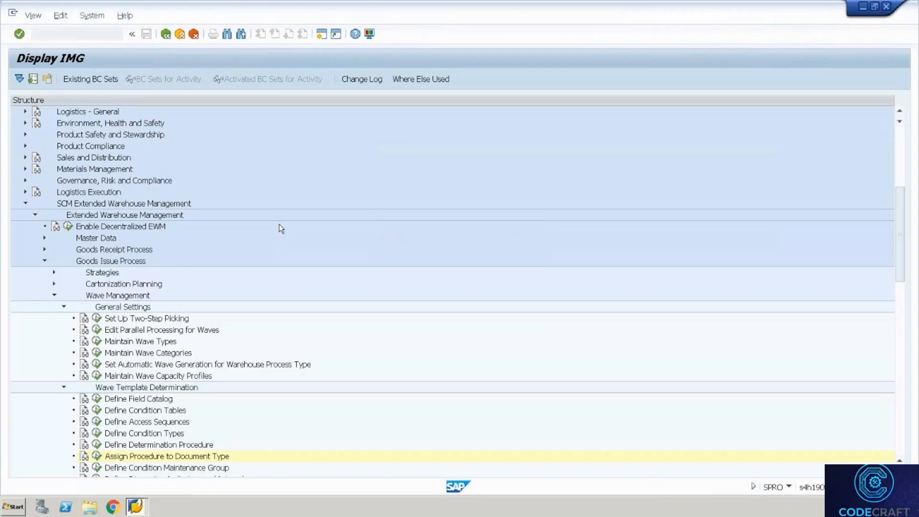
key(alt+Tab)
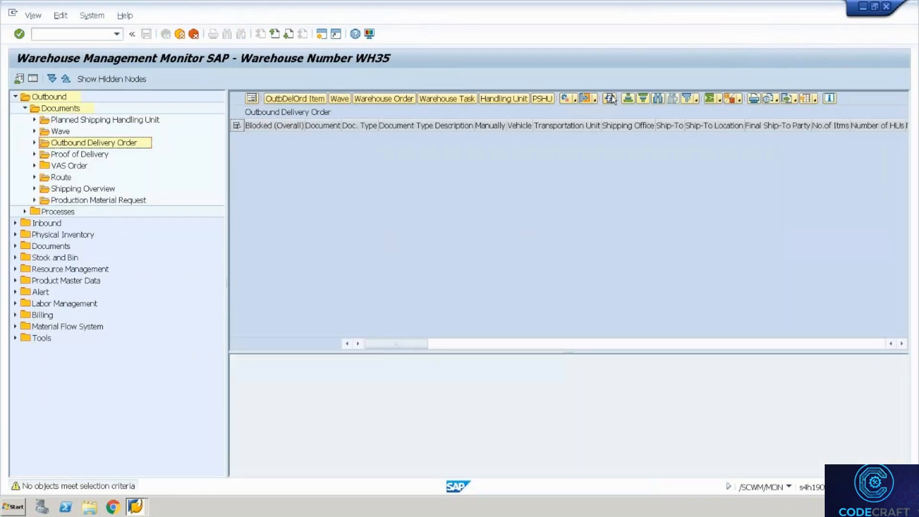
click(611, 99)
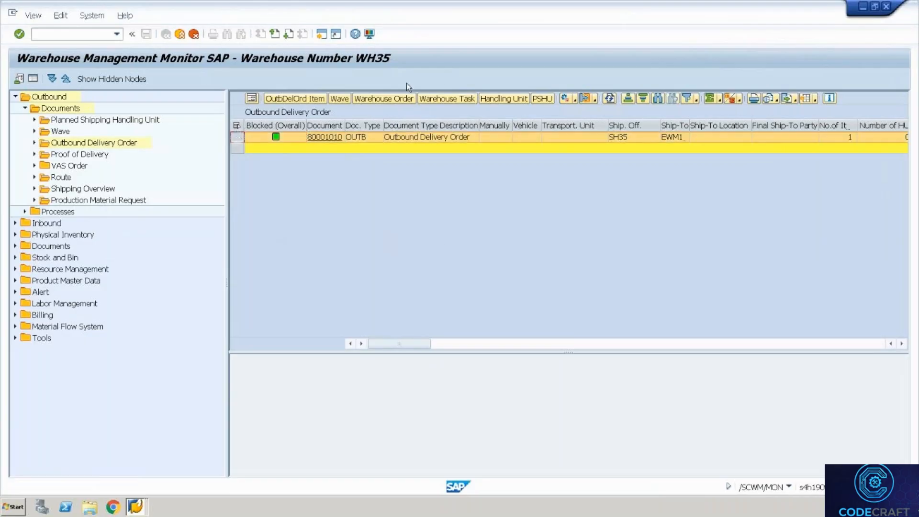
click(339, 99)
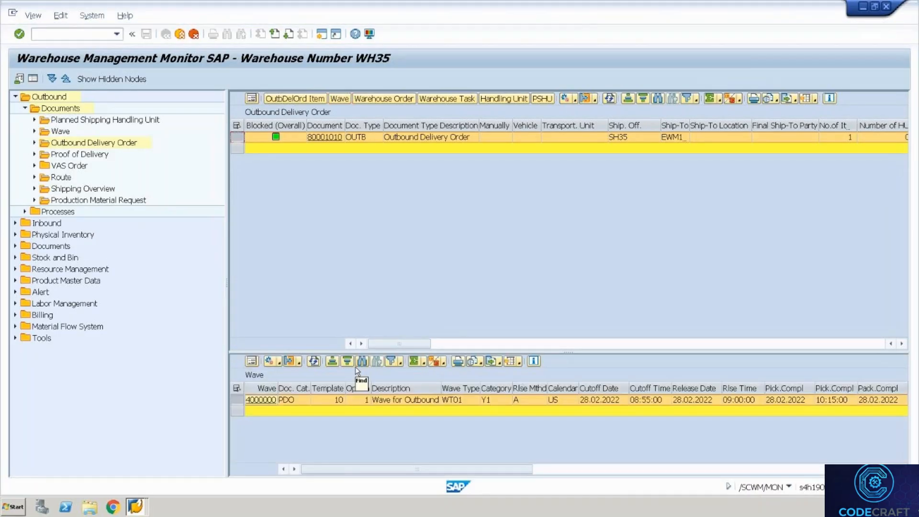
- Open the assigned wave's header details and examine its template, option, cutoff, release and completion times
click(274, 405)
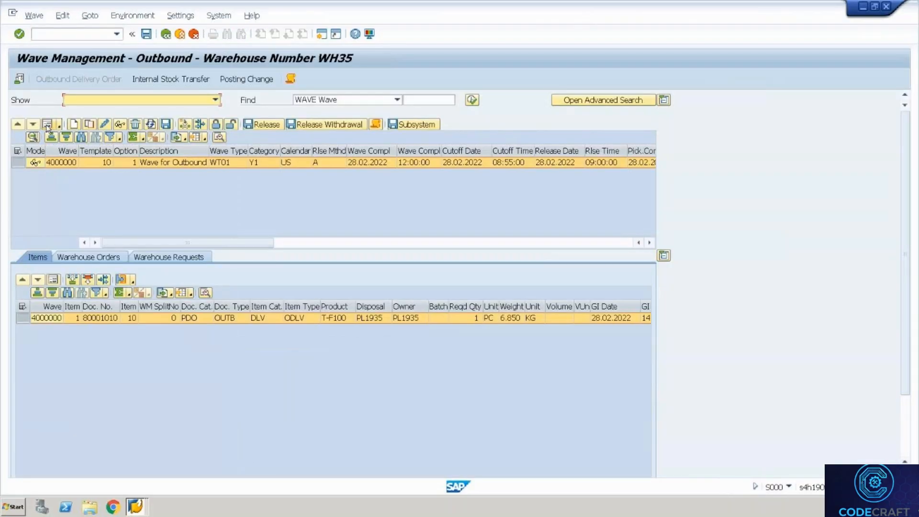
click(47, 125)
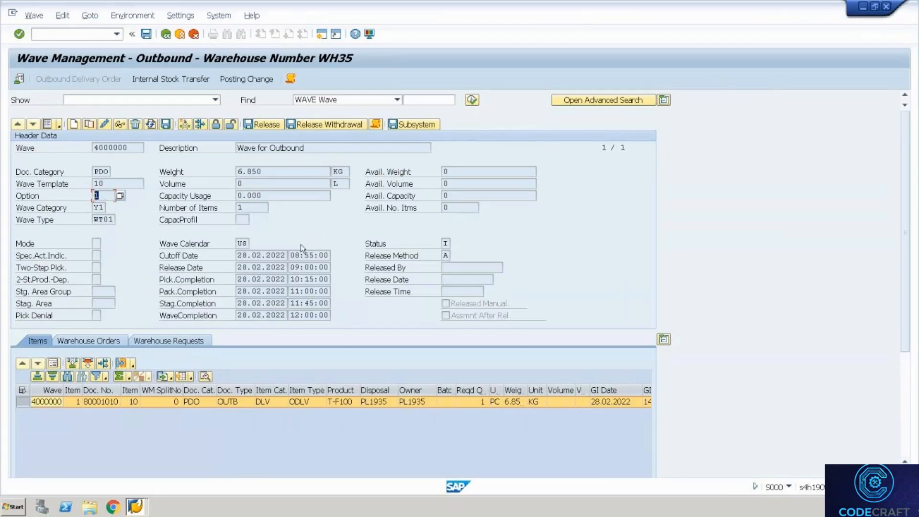
click(304, 316)
key(alt+Tab)
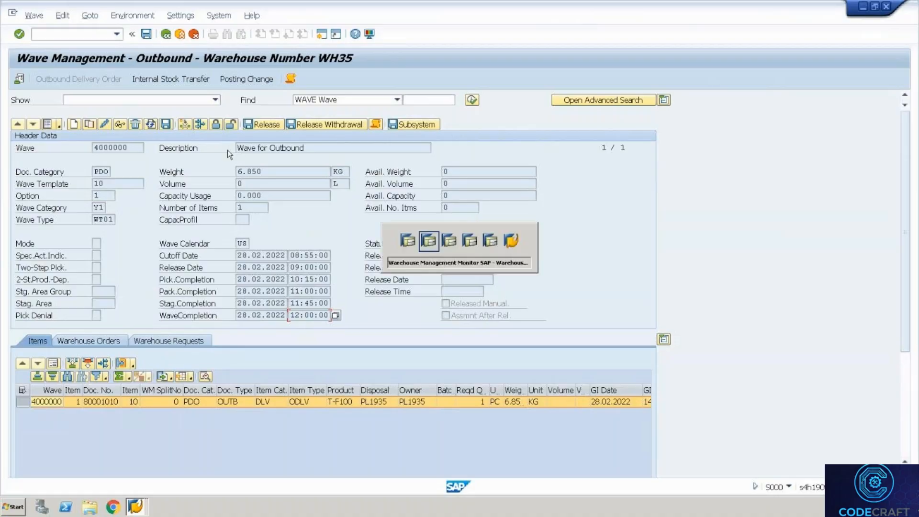
- Switch to the outbound delivery change session and call transaction VL01N to create a delivery with order reference
key(alt+Tab)
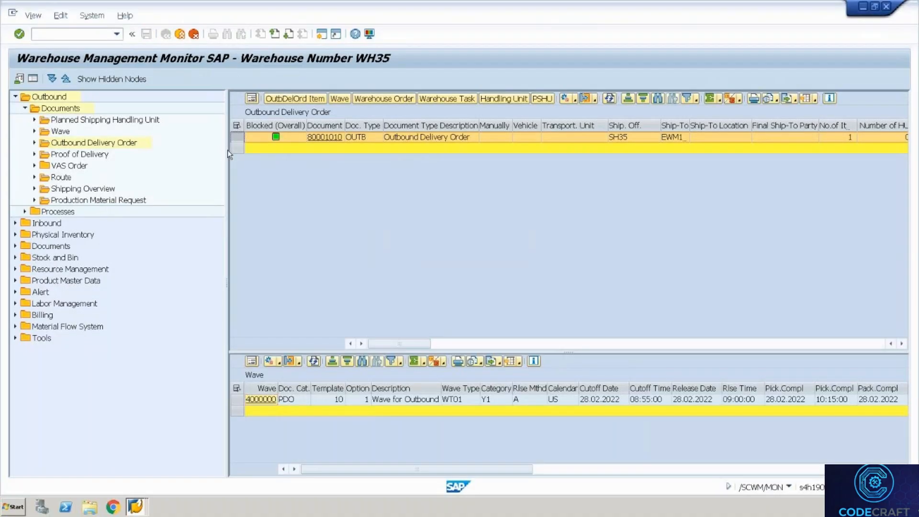
key(alt+Tab)
key(Tab)
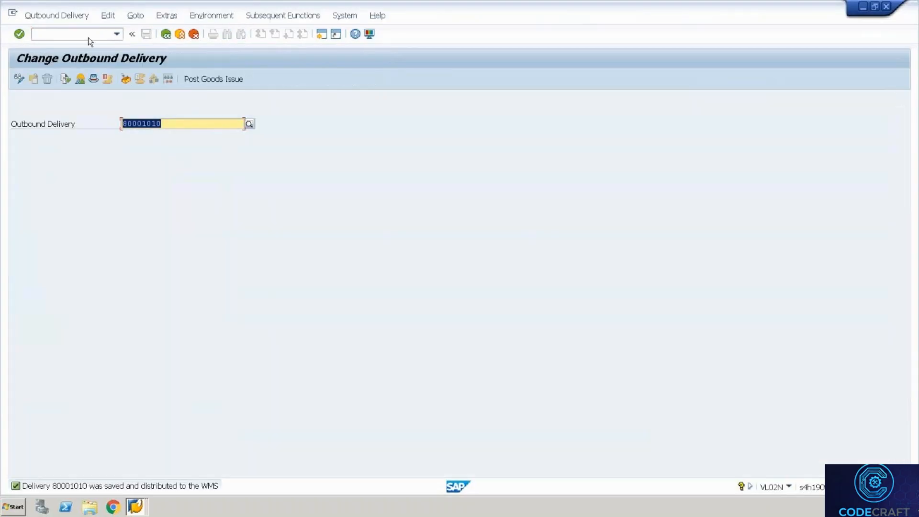
text(/nvl01n)
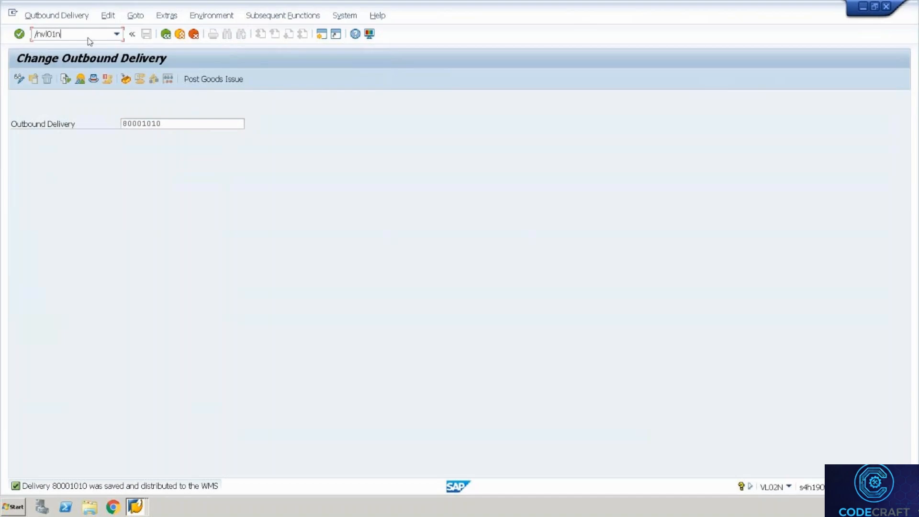
key(Return)
- Return to the wave's header details and examine its option, category, number of items, status, release date and release method
key(alt+Tab)
key(alt+Tab)
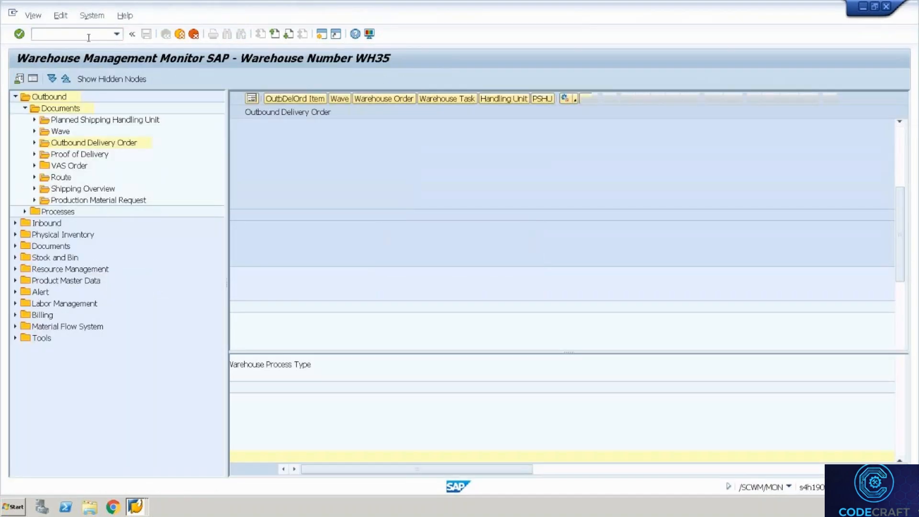
key(alt+Tab)
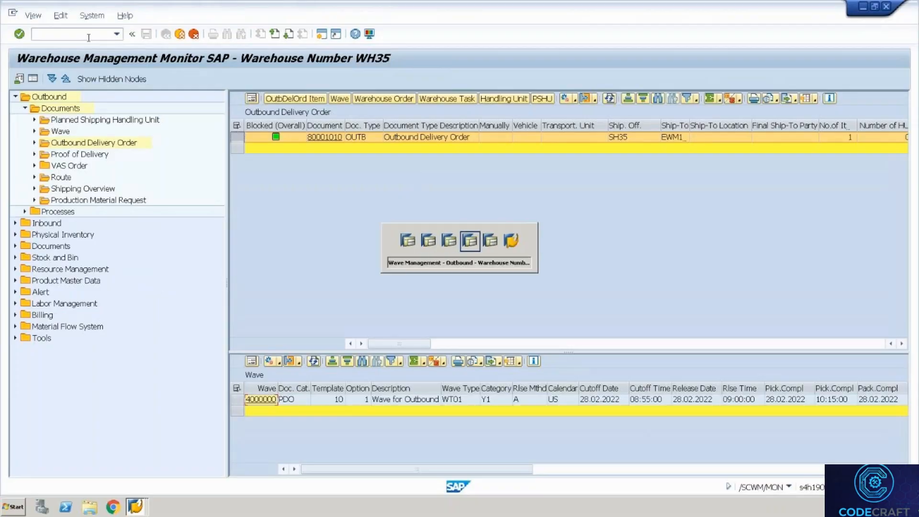
key(alt+Tab)
key(alt+Tab)
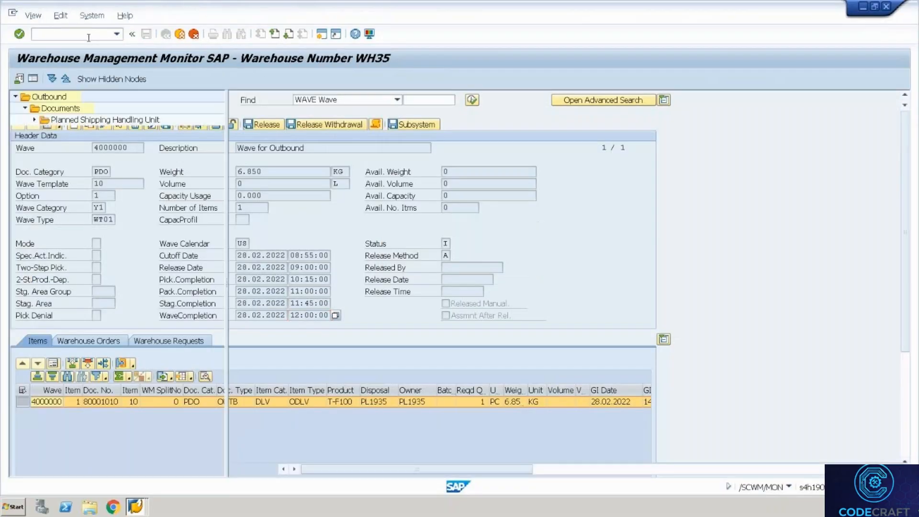
key(alt+Tab)
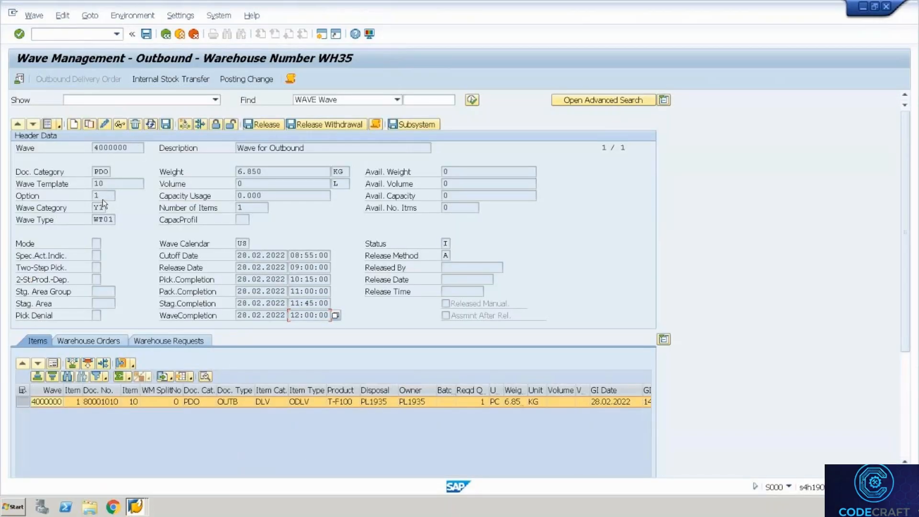
click(100, 195)
click(98, 207)
click(256, 212)
click(446, 244)
click(311, 266)
click(446, 256)
key(F3)
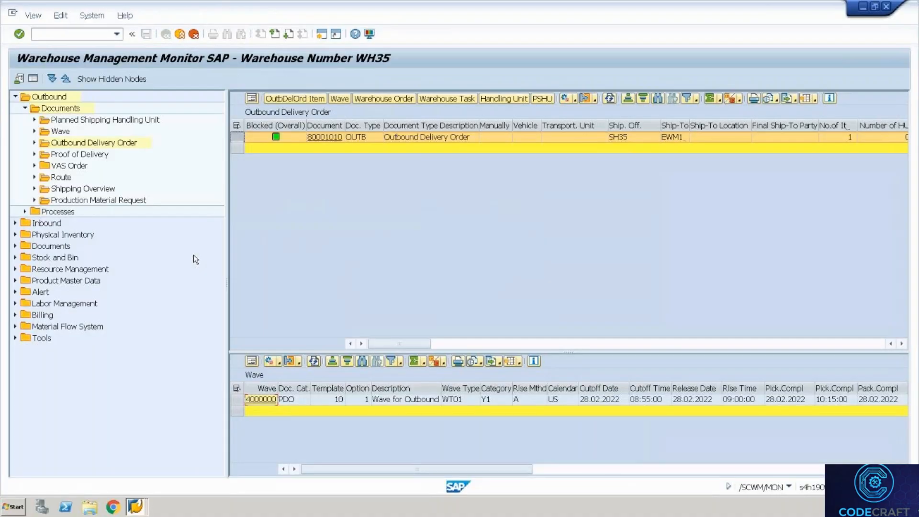
- Switch to the VL01N session and start a delivery for shipping point SH35 using the prefilled sales order and selection date
key(F3)
key(alt+Tab)
key(alt+Tab)
key(alt+Tab)
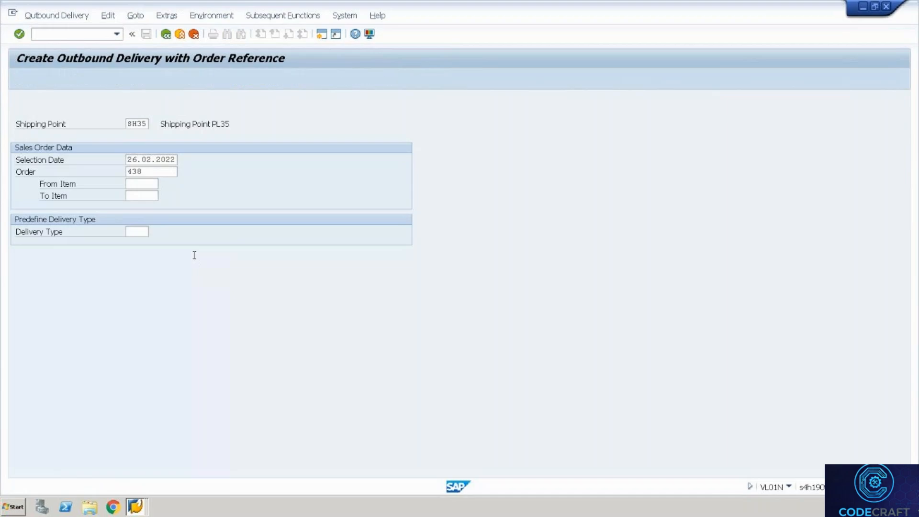
key(Return)
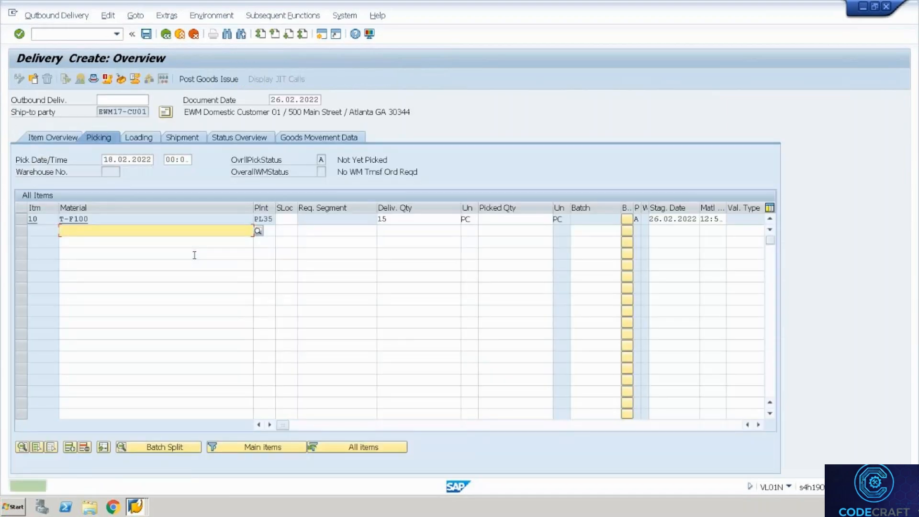
- Assign storage location 4000 to item 10 in the new delivery's picking data
key(ctrl+alt+Break)
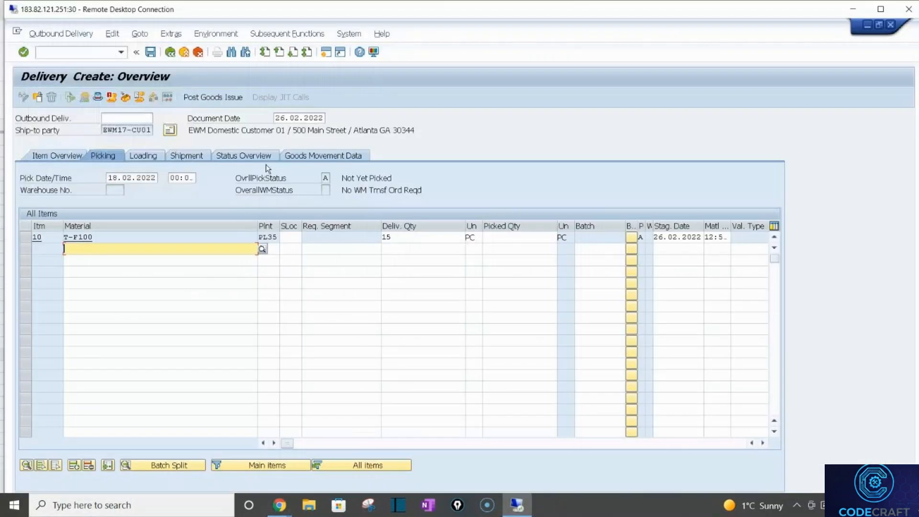
click(286, 238)
key(Down)
key(Return)
key(Return)
- Set the new delivery's pick time to 18:00
click(174, 178)
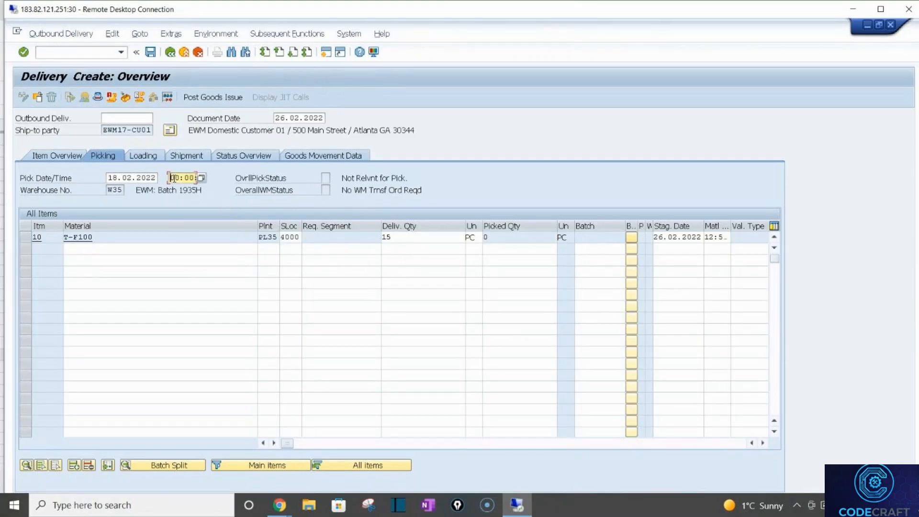
key(Delete)
key(Delete)
text(18)
key(Return)
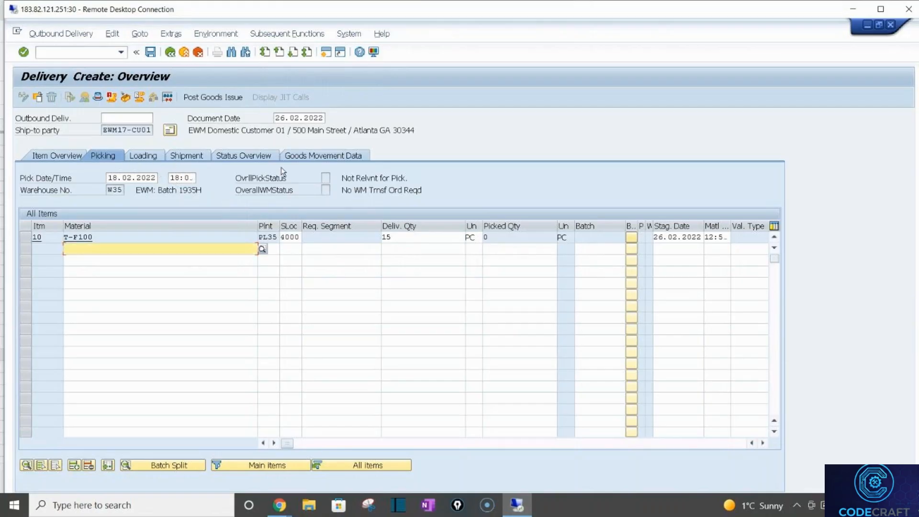
- Set the delivery's planned goods issue to 28.02.2022 at 18:00 and save the delivery
click(65, 159)
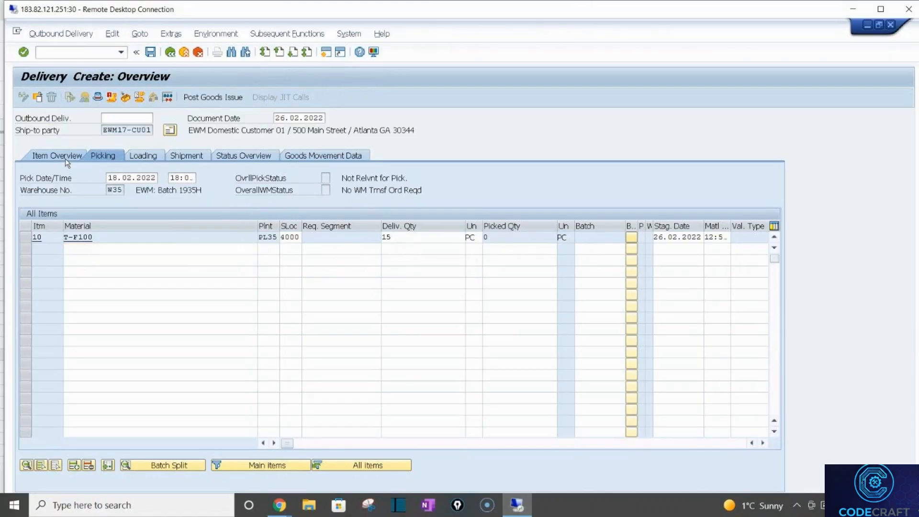
click(175, 181)
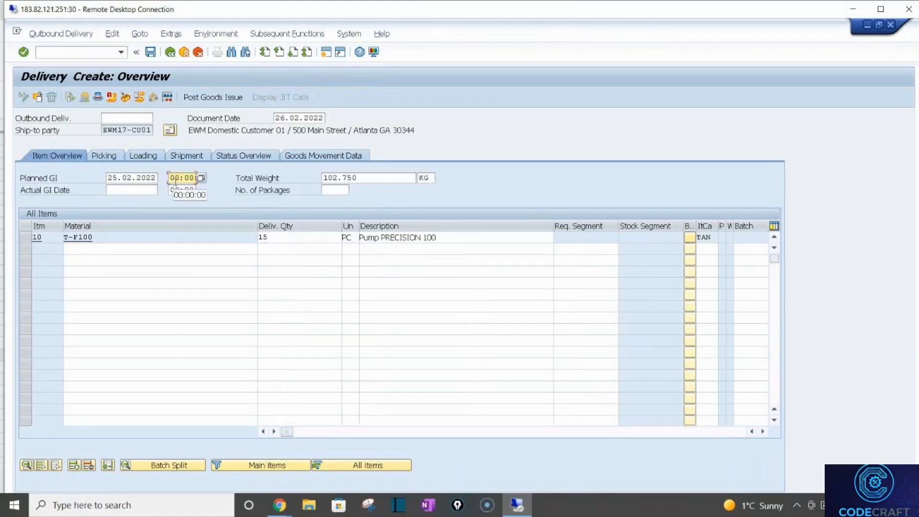
click(116, 180)
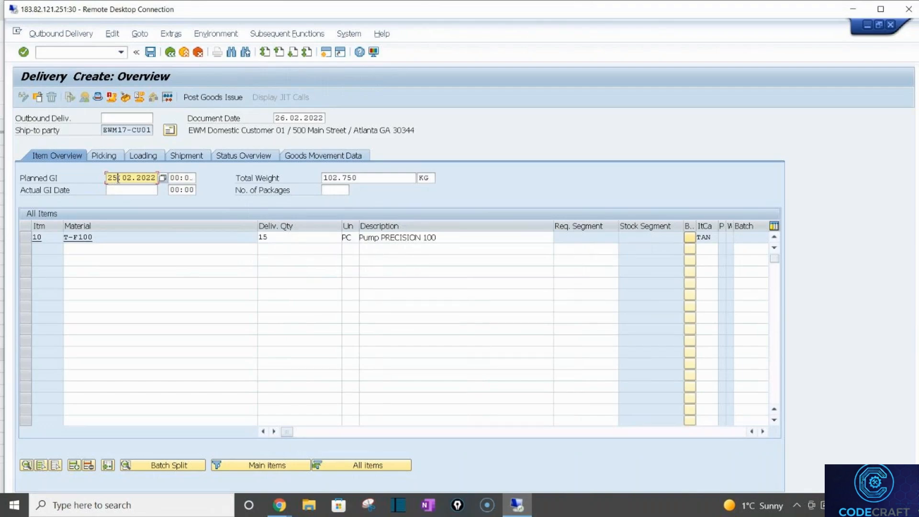
key(BackSpace)
text(8)
click(177, 178)
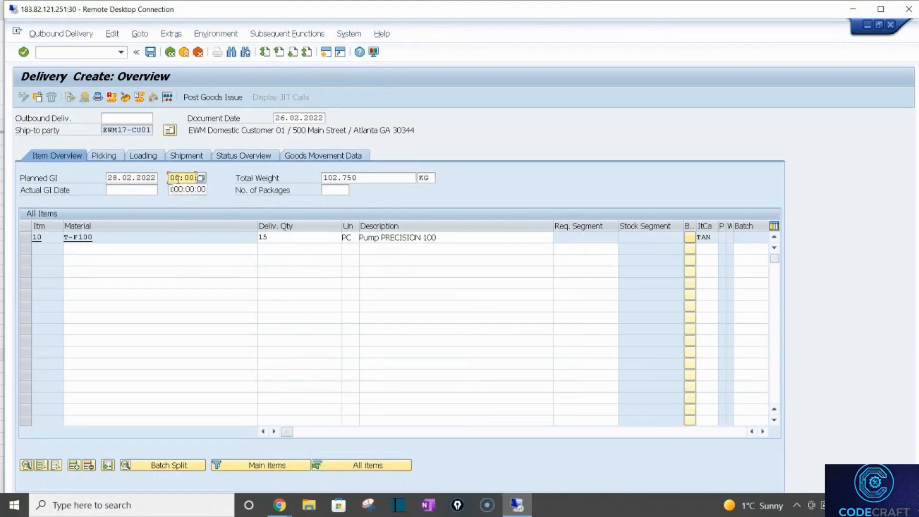
key(Home)
text(18)
key(Return)
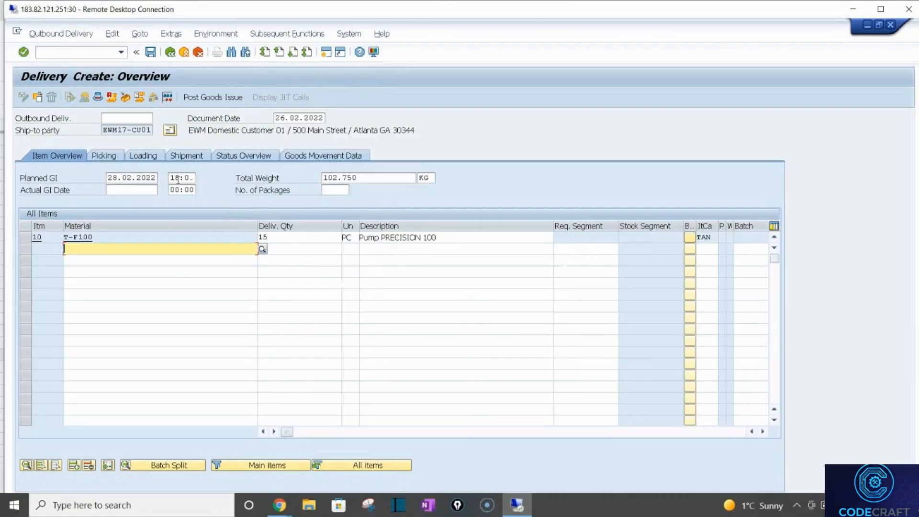
key(F3)
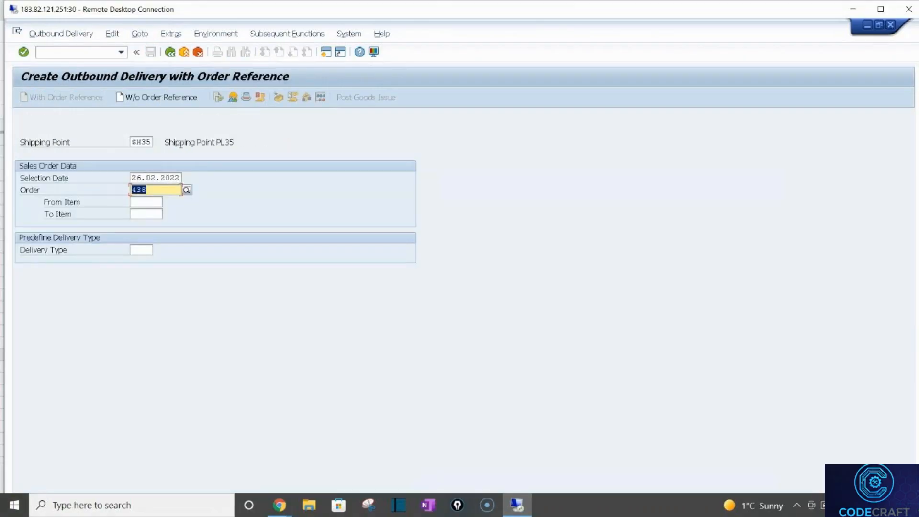
double_click(229, 17)
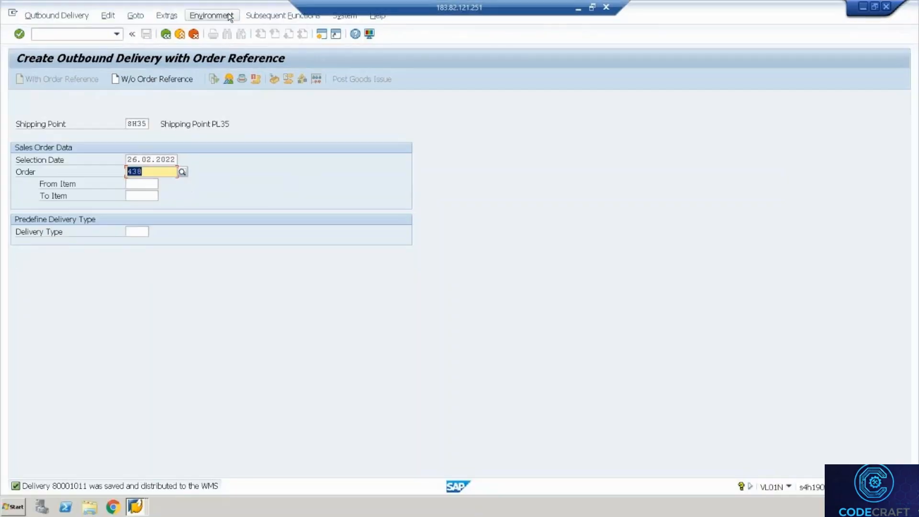
- Return to the warehouse monitor and query outbound delivery orders with the number range extended to the newly saved delivery
key(alt+Tab)
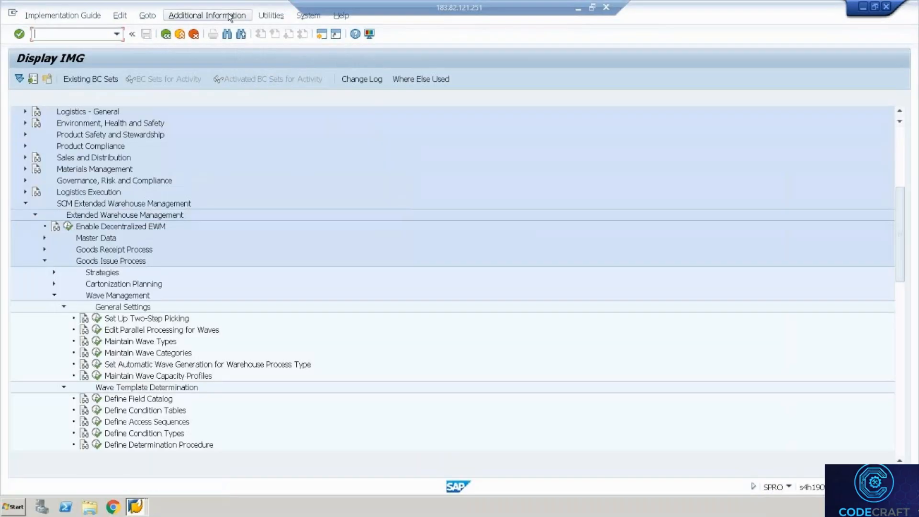
key(alt+Tab)
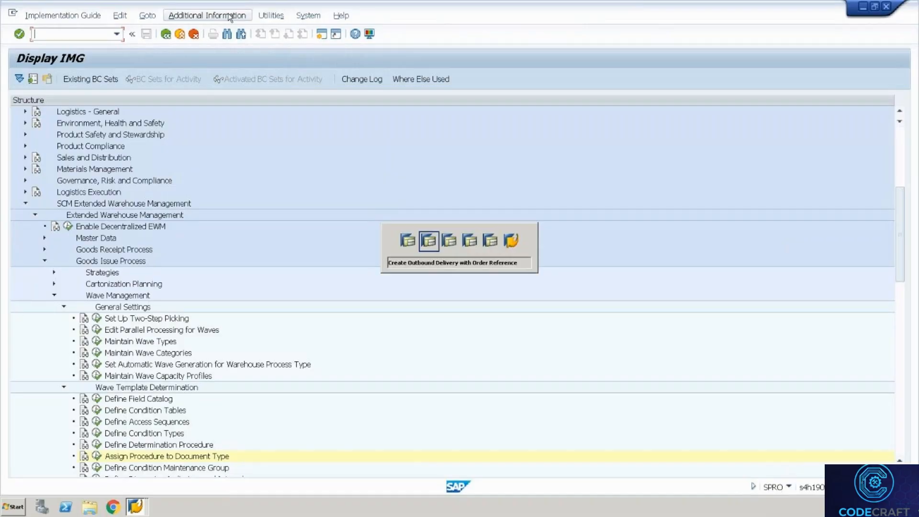
key(alt+Tab)
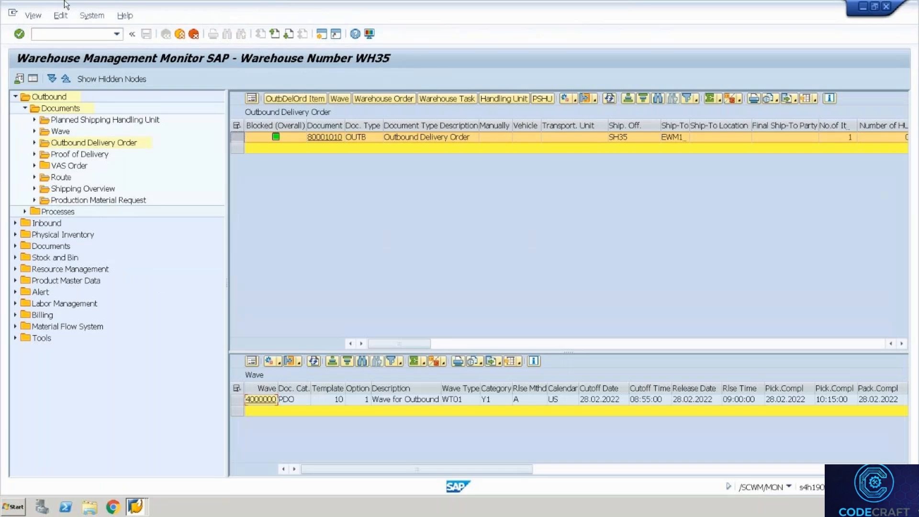
double_click(135, 148)
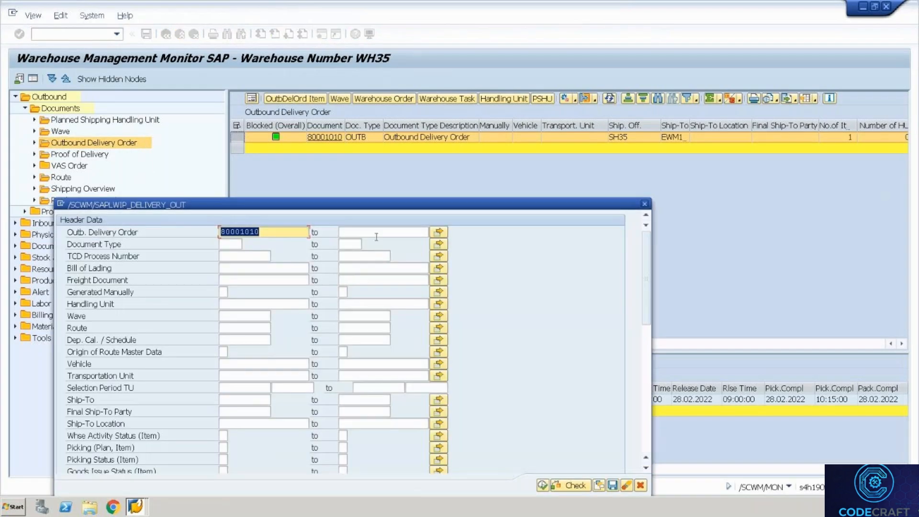
click(377, 235)
text(80001010)
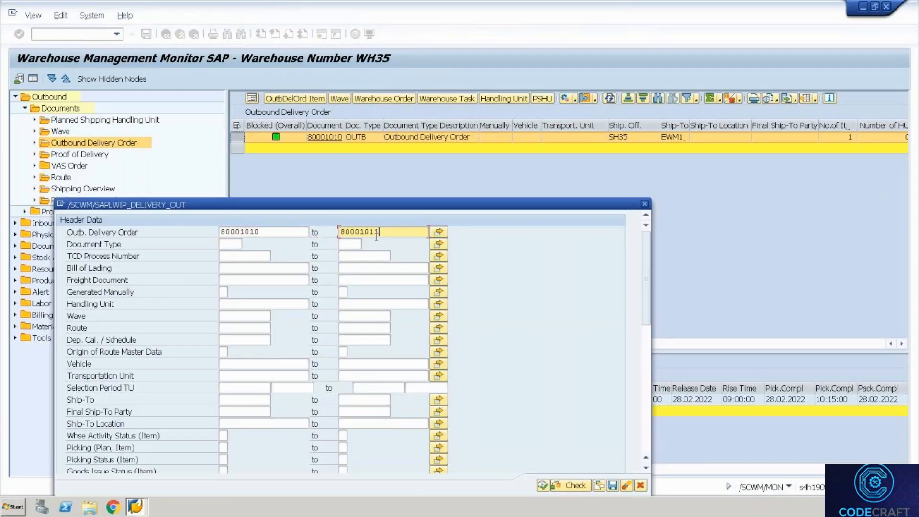
click(544, 486)
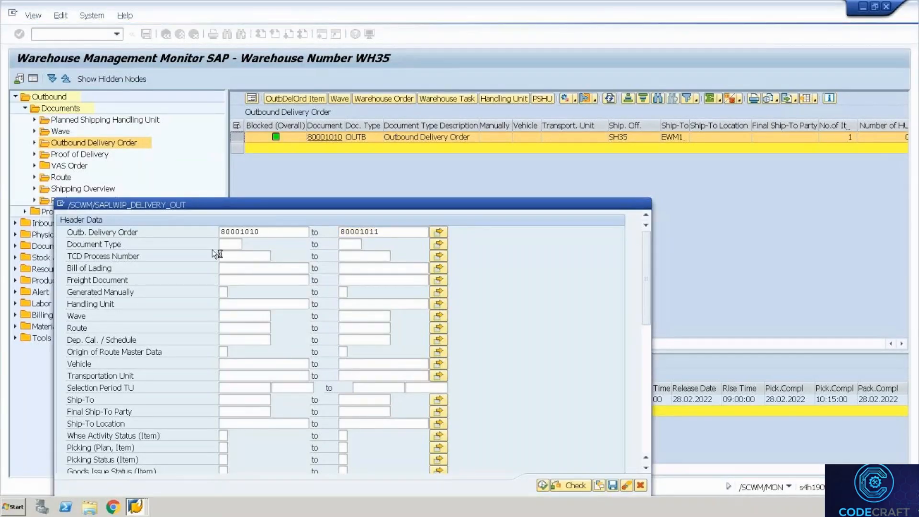
- Display the wave assigned to the second delivery order and open that wave in Wave Management
click(237, 148)
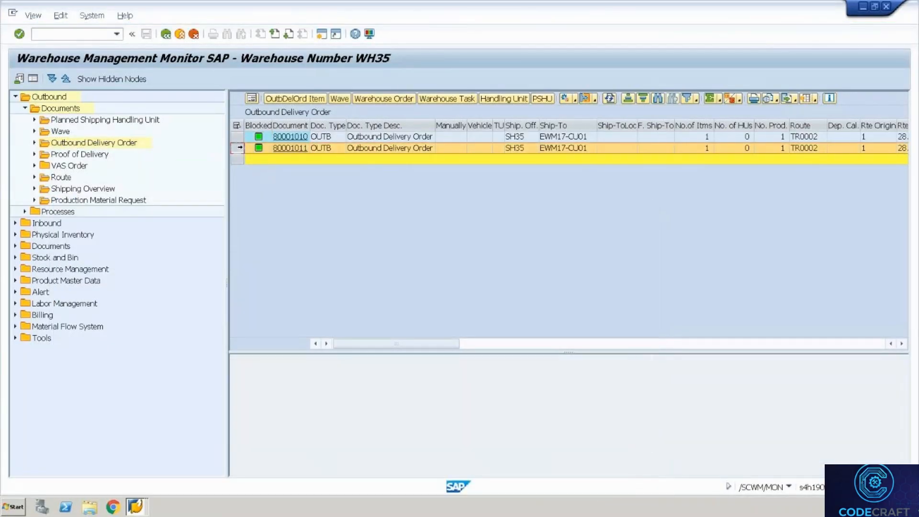
click(335, 100)
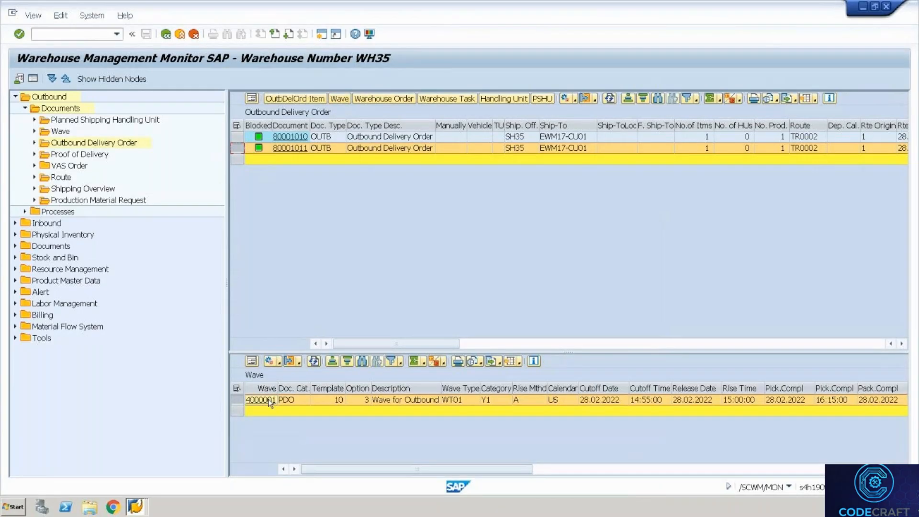
click(269, 405)
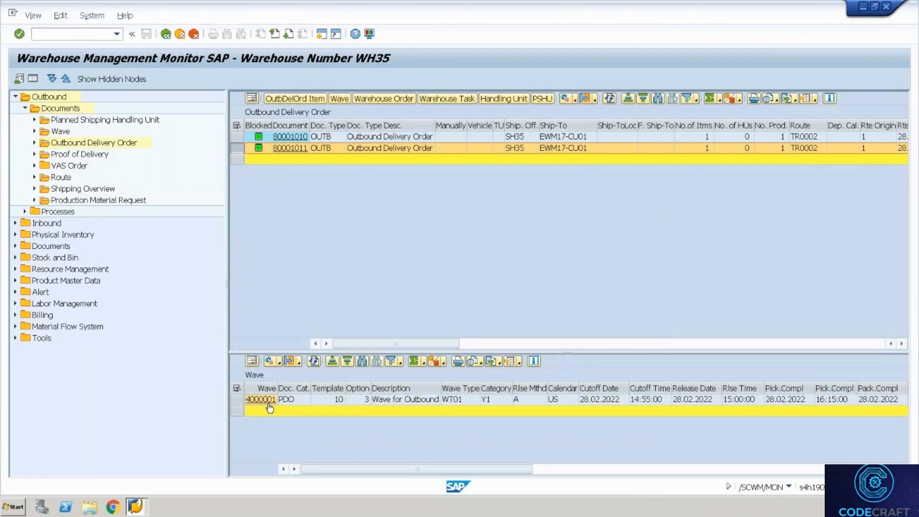
double_click(270, 406)
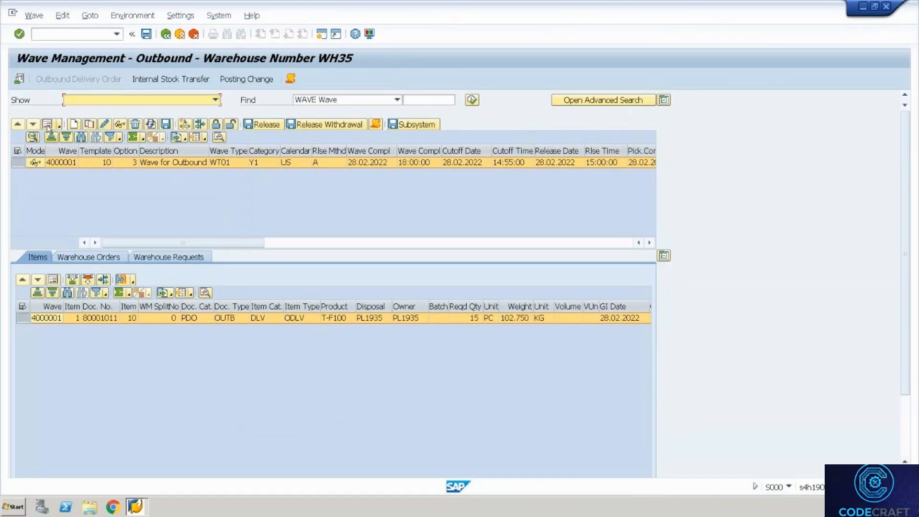
- Examine the wave's header details, including its template, option, cutoff and completion times, and return to the warehouse monitor
click(47, 124)
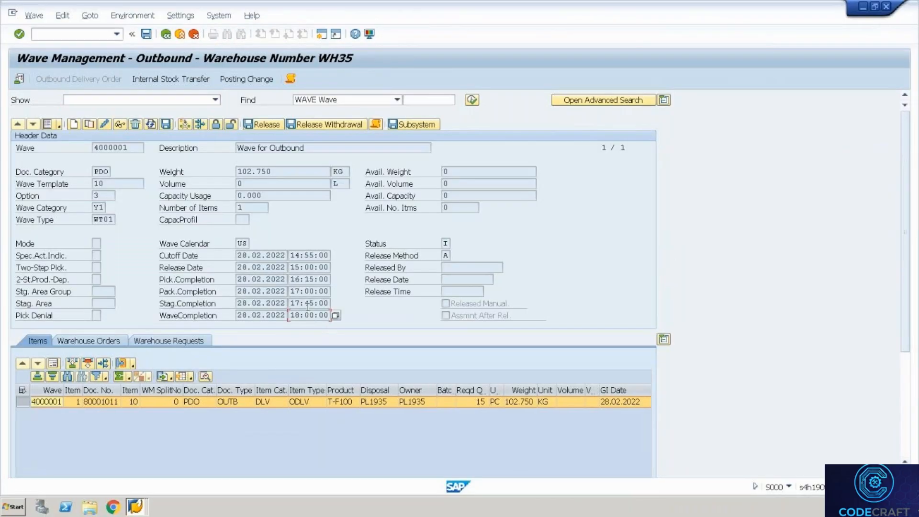
click(316, 257)
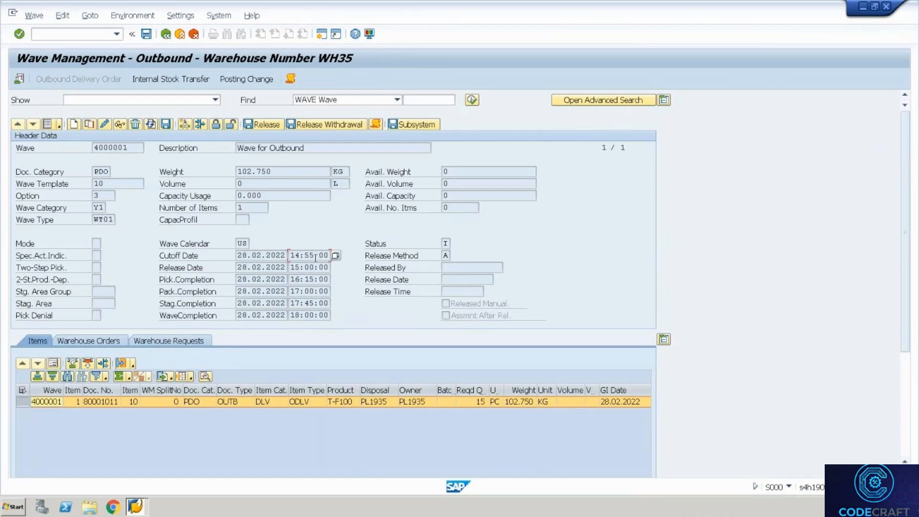
click(312, 317)
click(49, 126)
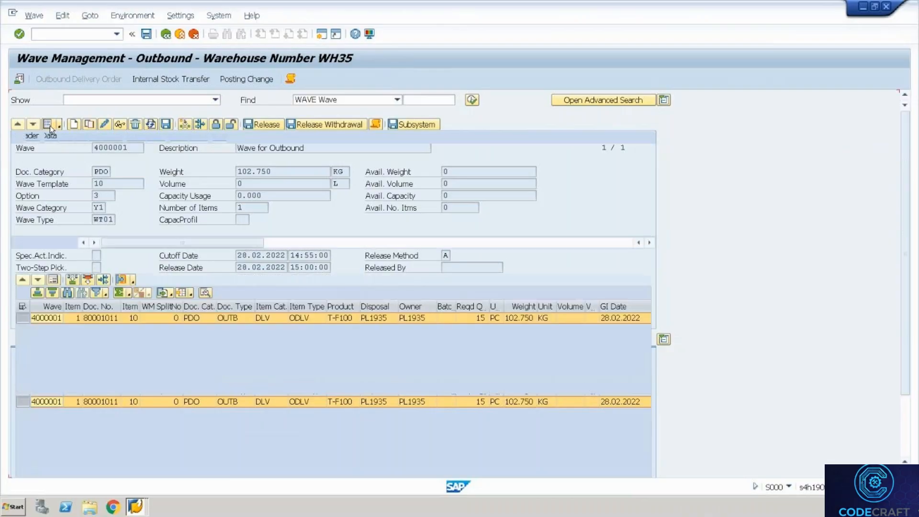
click(48, 126)
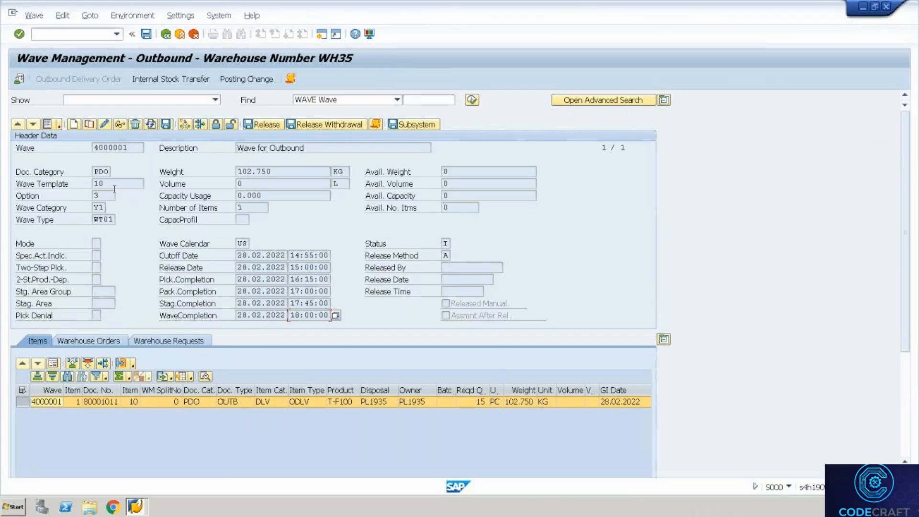
key(alt+Tab)
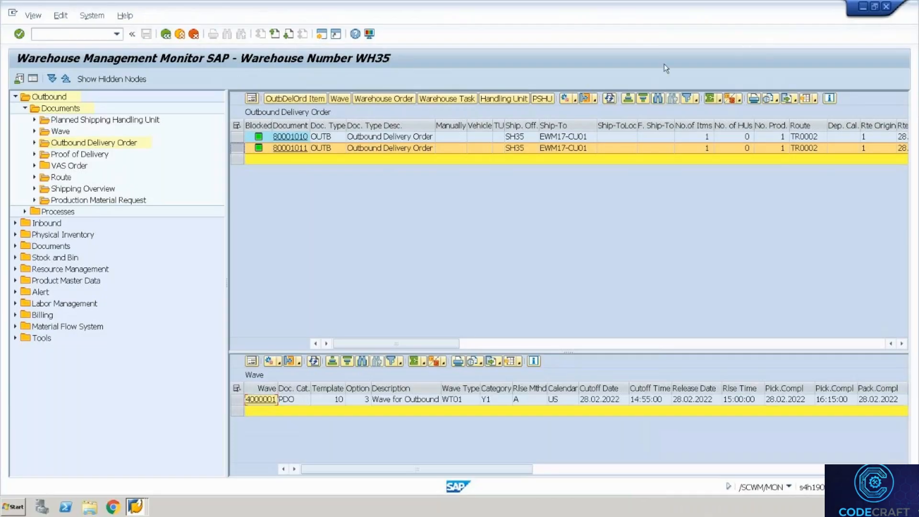
- Open the second outbound delivery order from the warehouse monitor and delete it
click(576, 102)
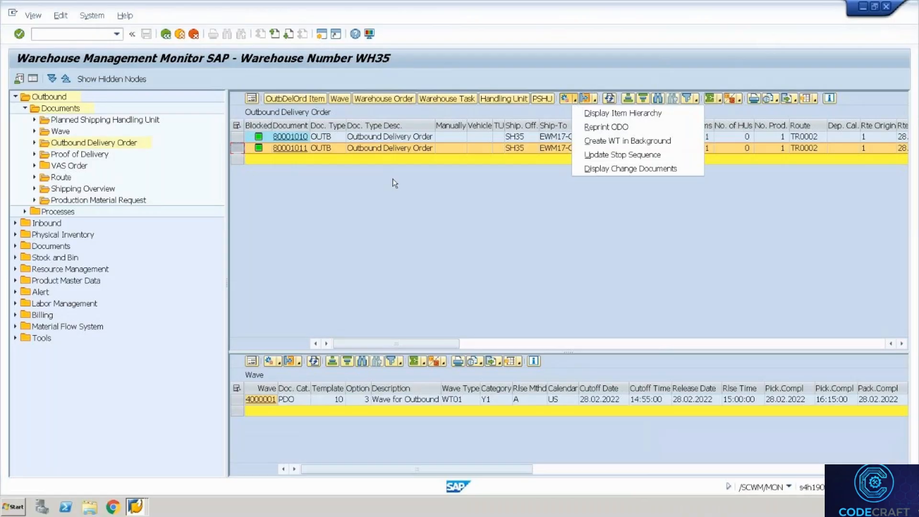
click(304, 150)
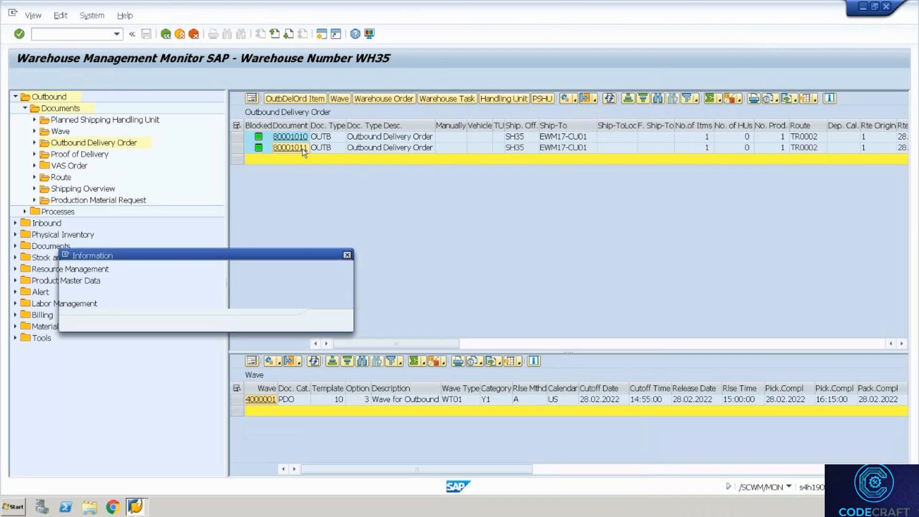
key(Return)
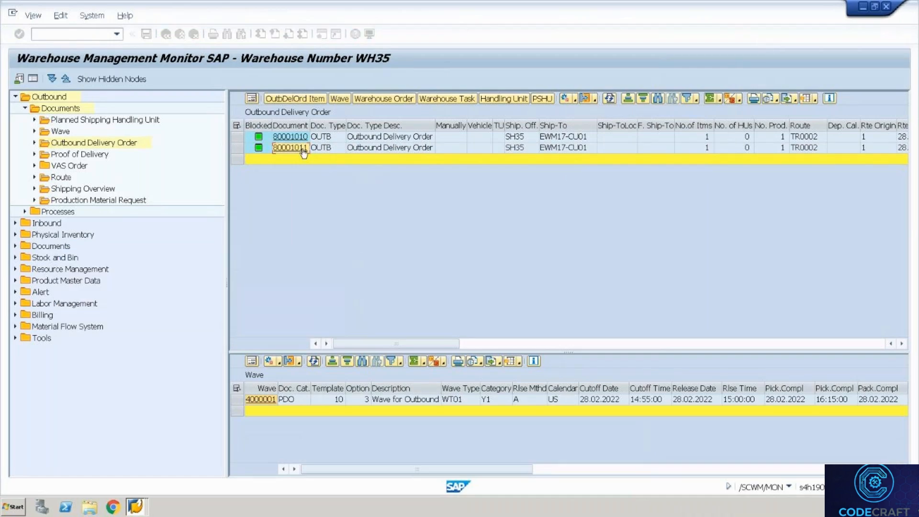
key(alt+Tab)
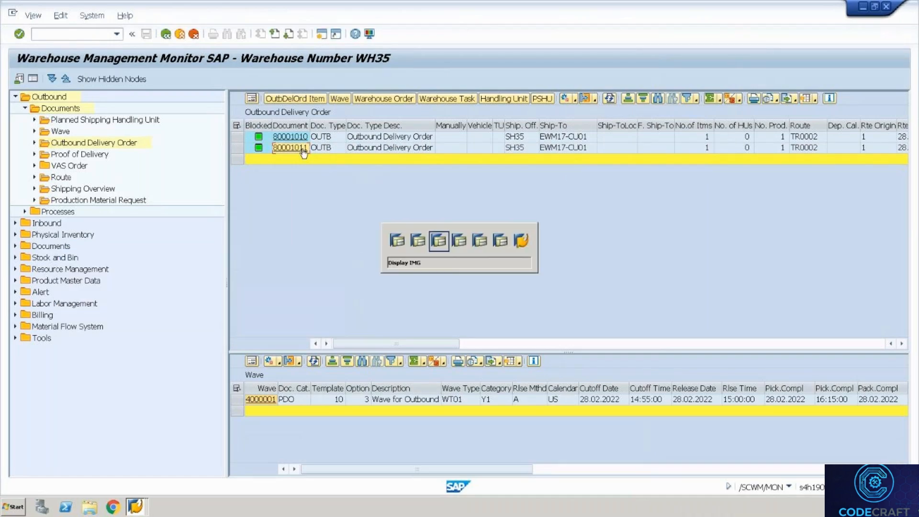
key(alt+Tab)
key(alt+Tab)
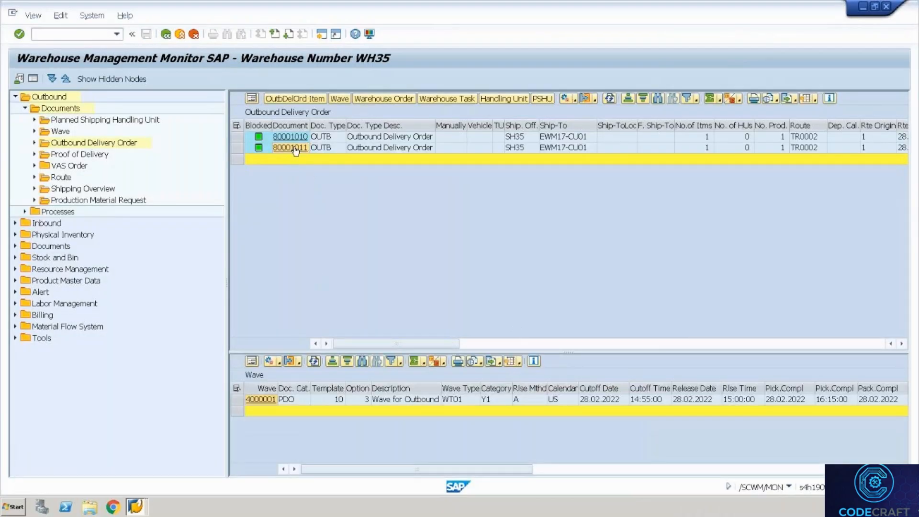
click(296, 149)
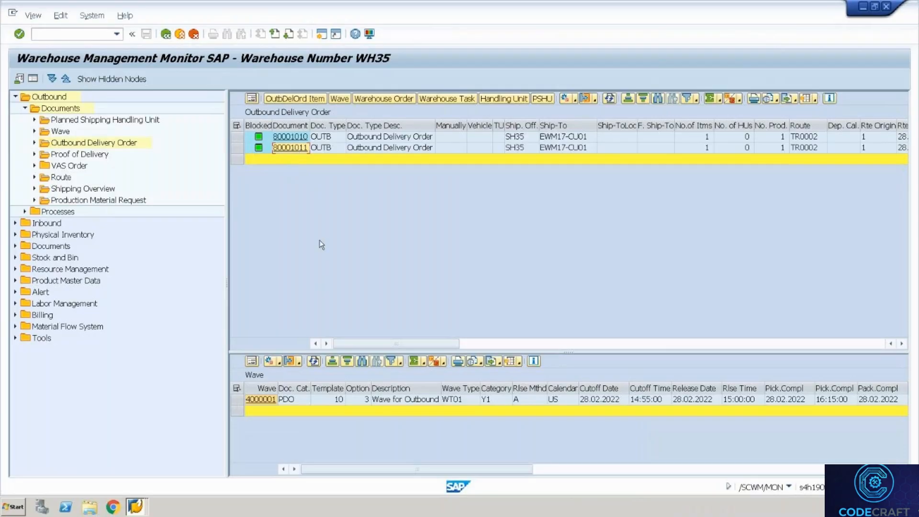
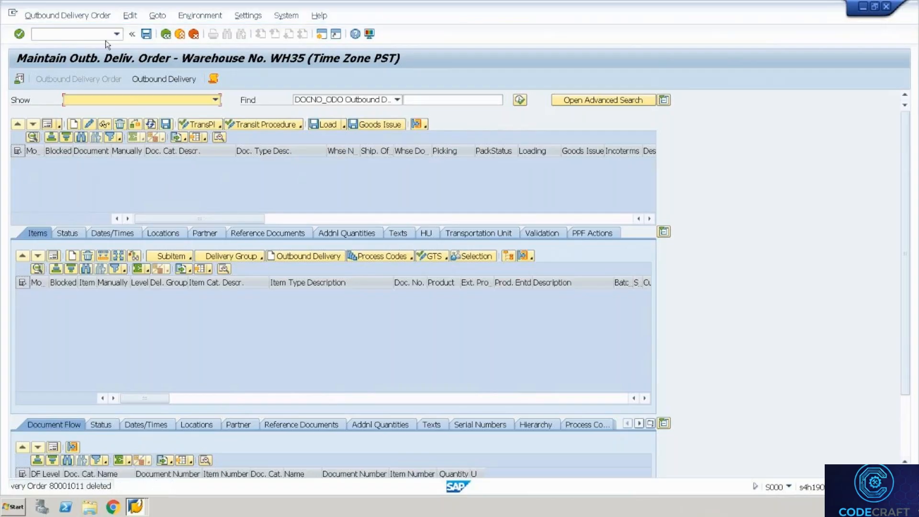
- Look up the deleted outbound delivery in transaction VL03N
click(66, 36)
text(/nvl03n)
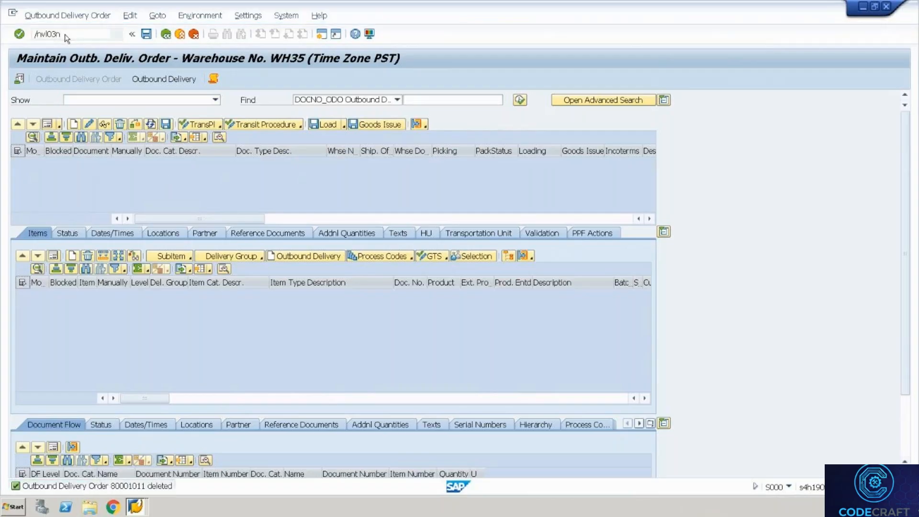
key(Return)
key(Down)
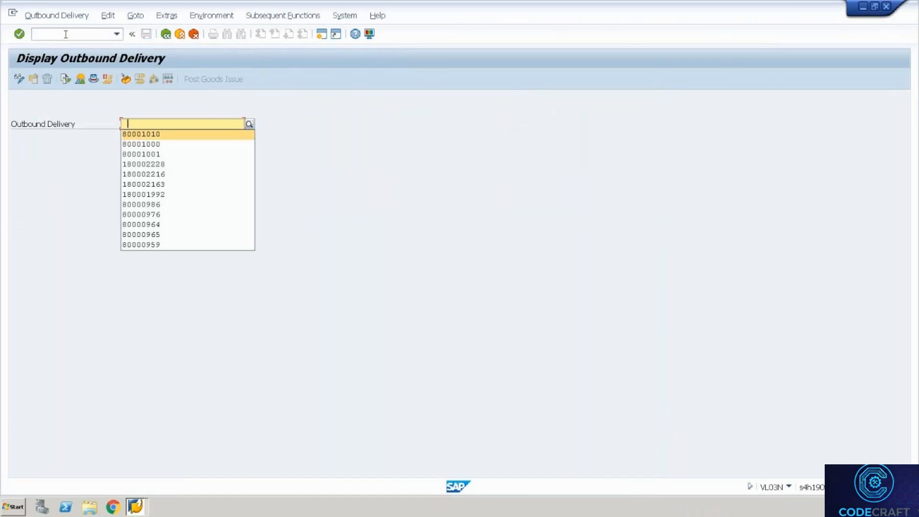
key(Return)
key(BackSpace)
text(1)
key(Return)
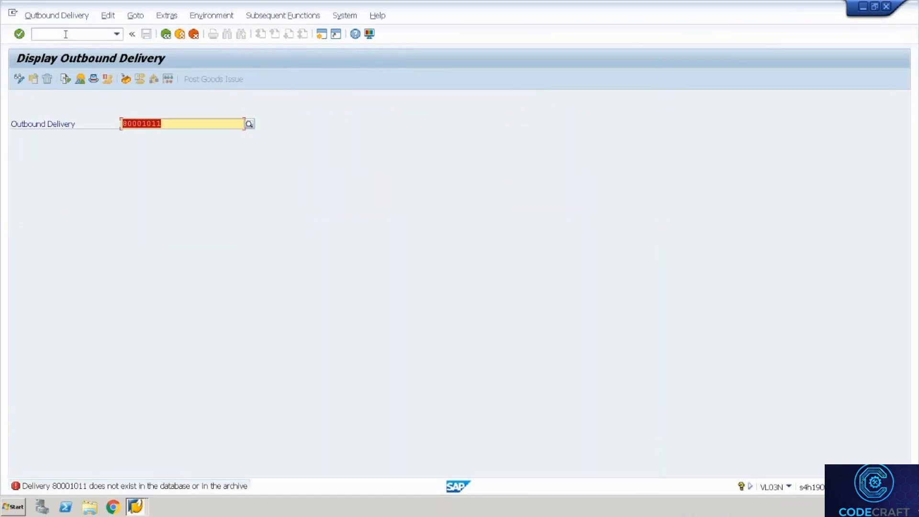
- Create an outbound delivery in transaction VL01N for shipping point SH35 with reference to the previously used sales order
click(65, 34)
text(/nvl01n)
key(Return)
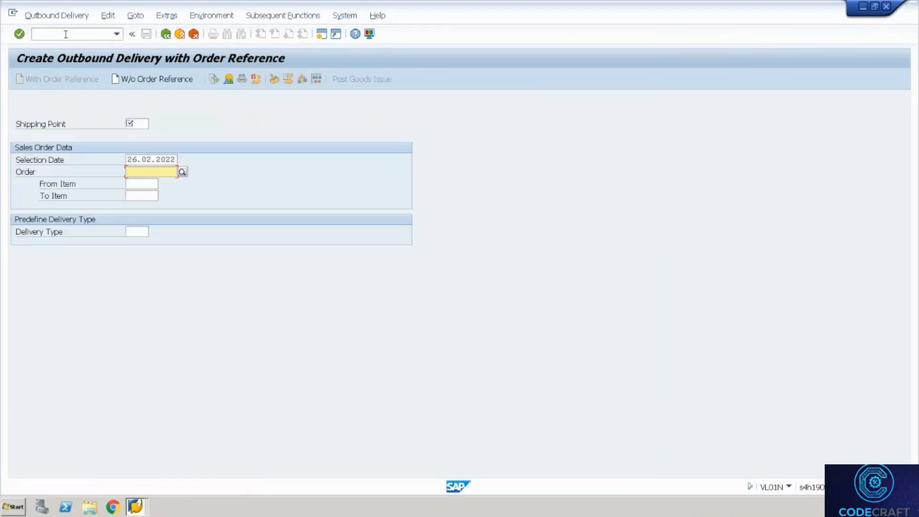
key(Down)
key(Return)
key(shift+Tab)
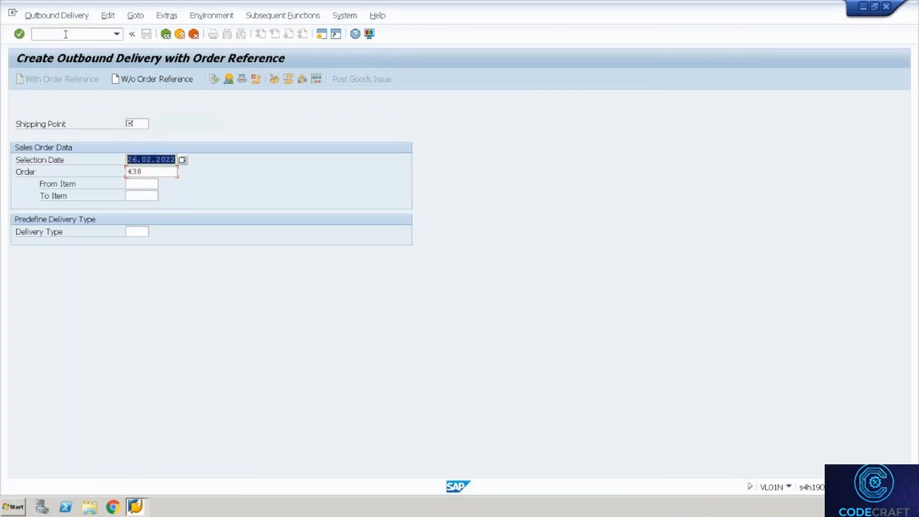
key(shift+Tab)
key(Down)
key(Return)
key(Return)
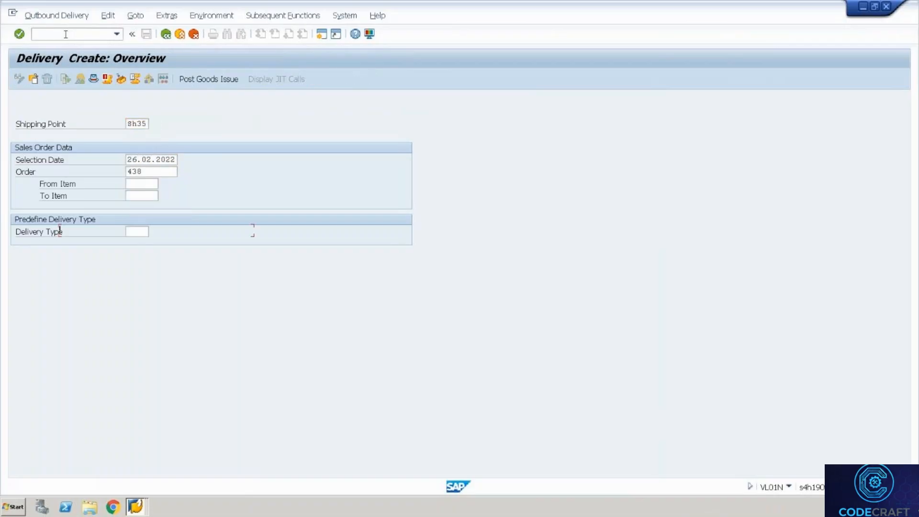
- Consult the datasheet's delivery PGI examples and set the delivery quantity of item T-F100 to 1
key(ctrl+alt+Break)
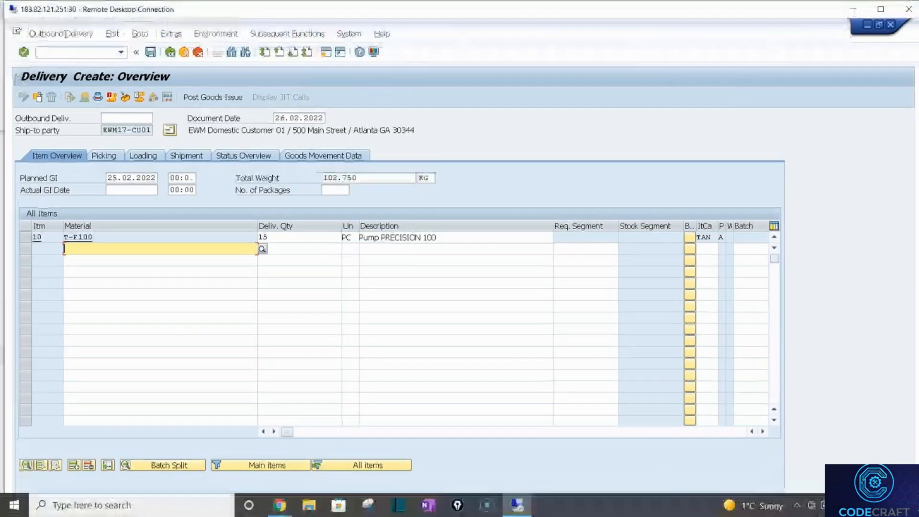
key(alt+Tab)
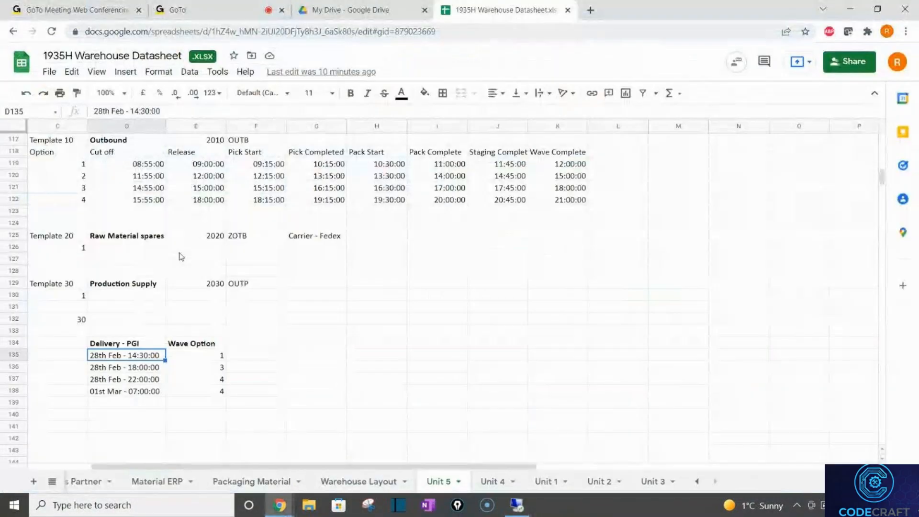
key(alt+Tab)
click(251, 309)
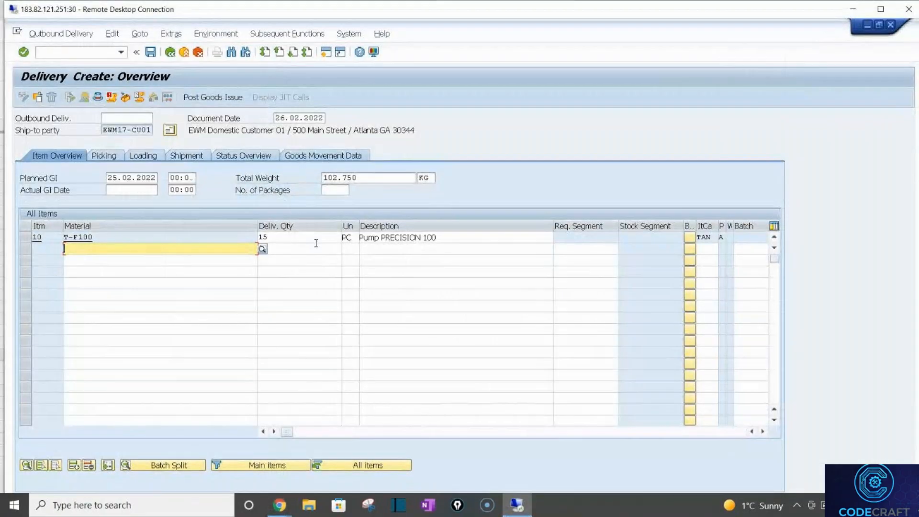
click(306, 236)
key(BackSpace)
key(Return)
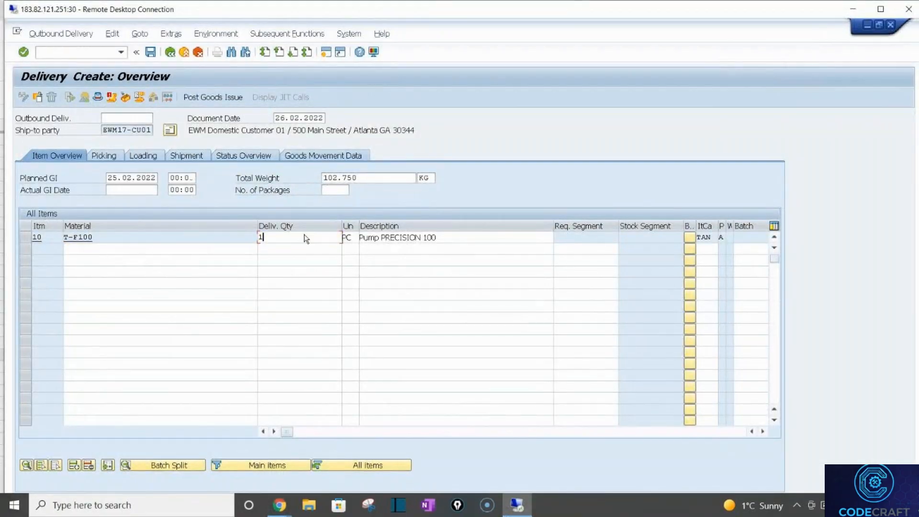
- Set the delivery's planned goods issue to 28.02.2022 at 22:00
click(114, 177)
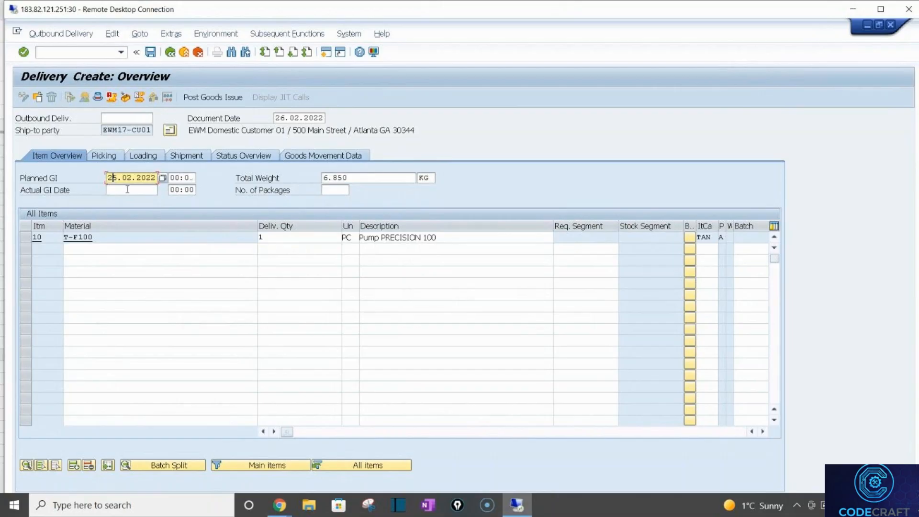
key(Delete)
text(8)
key(Tab)
key(Return)
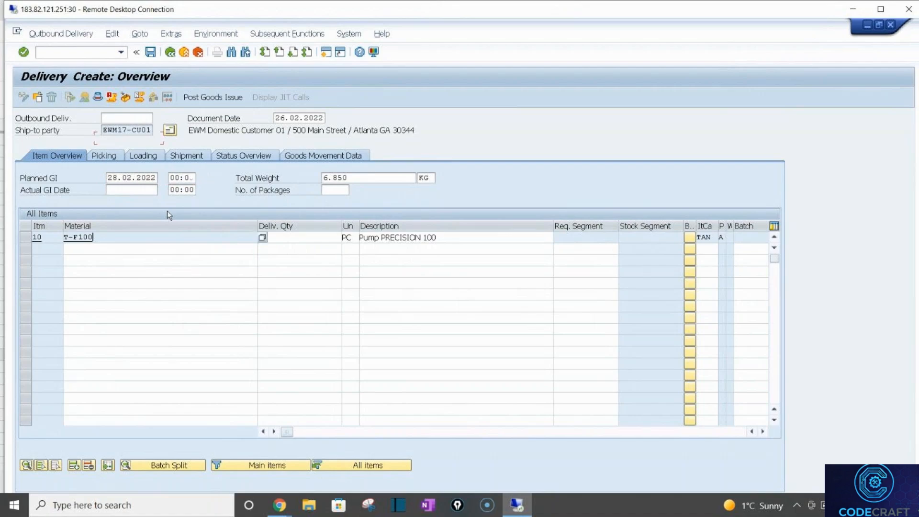
key(Left)
key(Left)
key(Left)
click(179, 175)
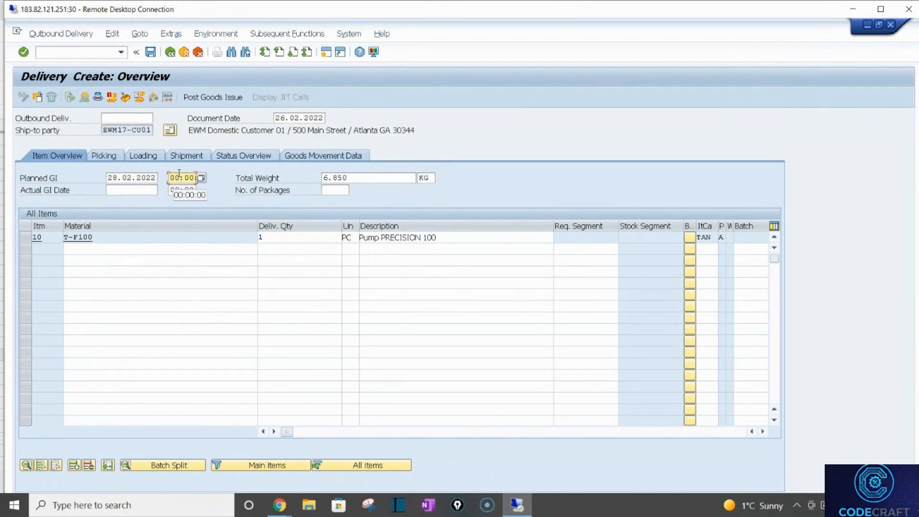
text(22)
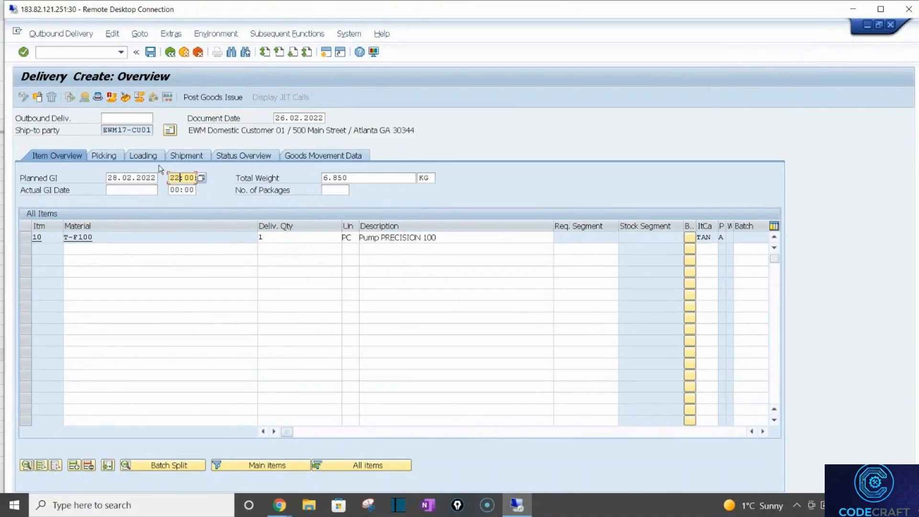
key(Return)
- Assign storage location 4000 to item T-F100 in the picking data and save the delivery
click(287, 237)
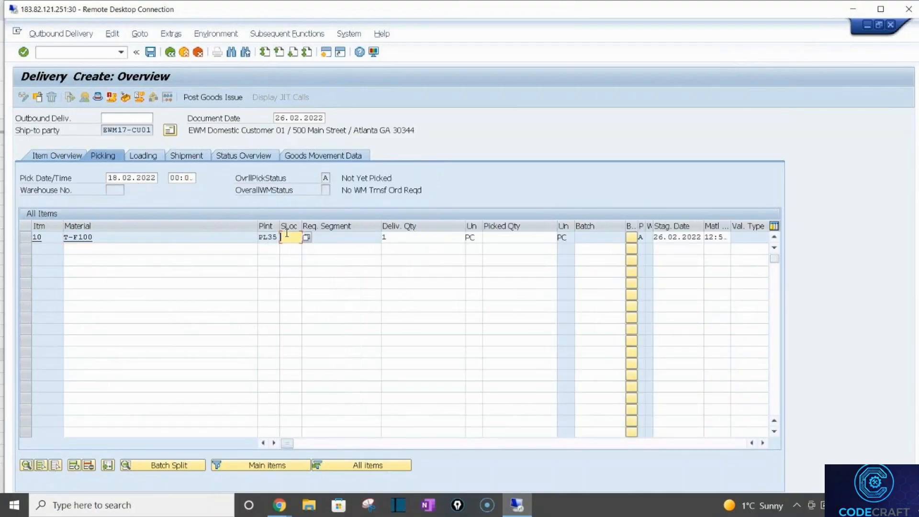
key(space)
key(Down)
key(Return)
key(Return)
key(ctrl+s)
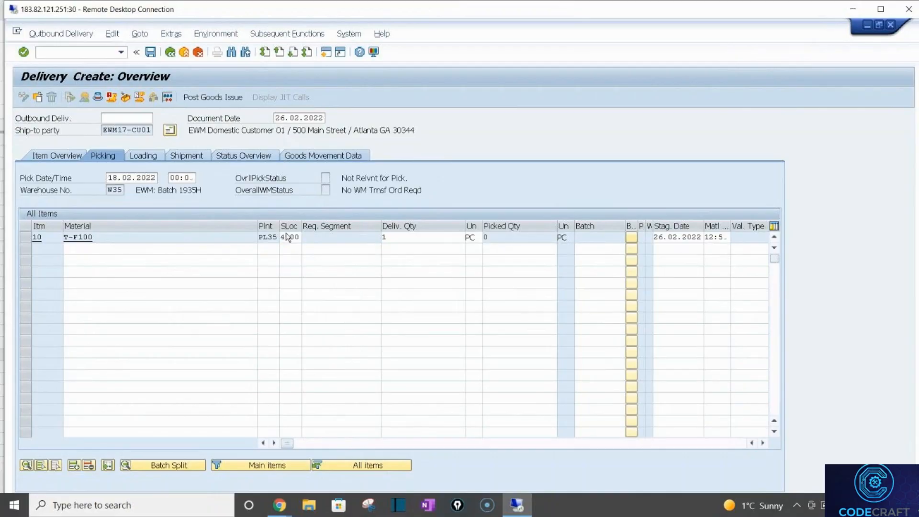
- Create another delivery for the same sales order, with storage location 4000 and delivery quantity 1 for item T-F100
key(Return)
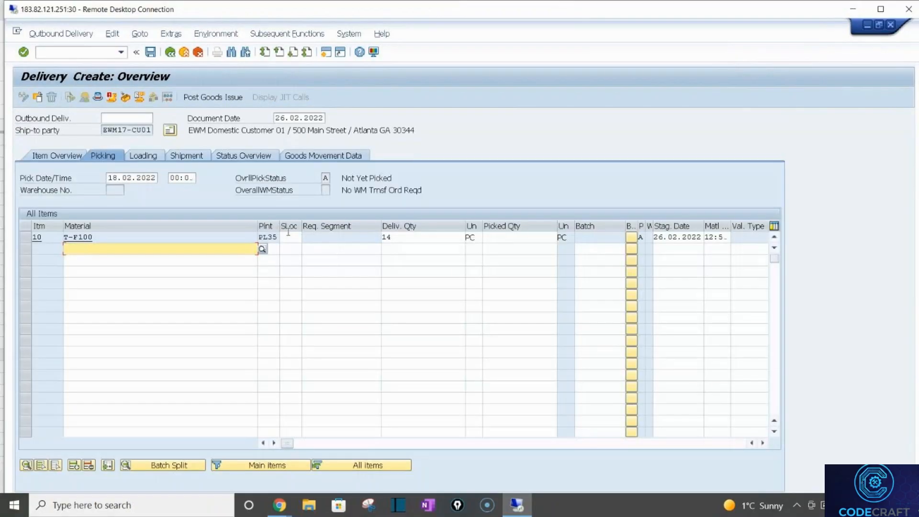
click(295, 236)
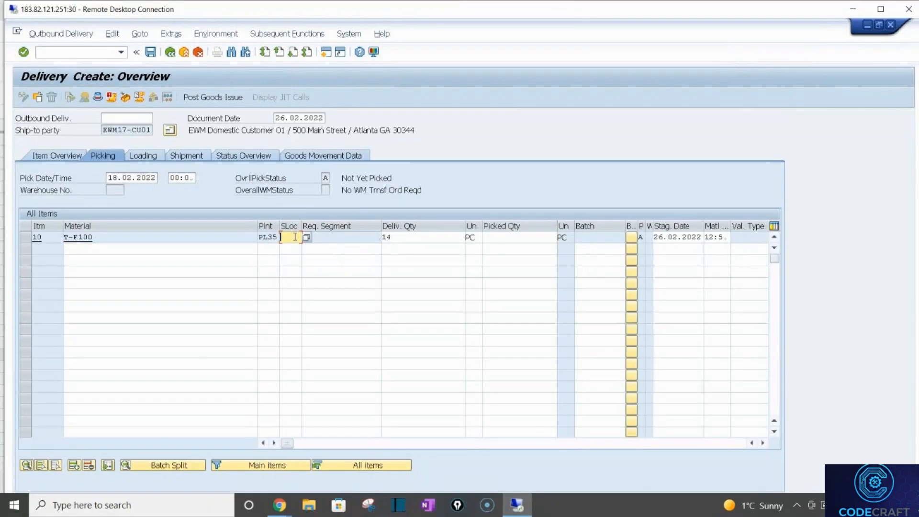
text(4000)
key(Tab)
text(1)
key(Return)
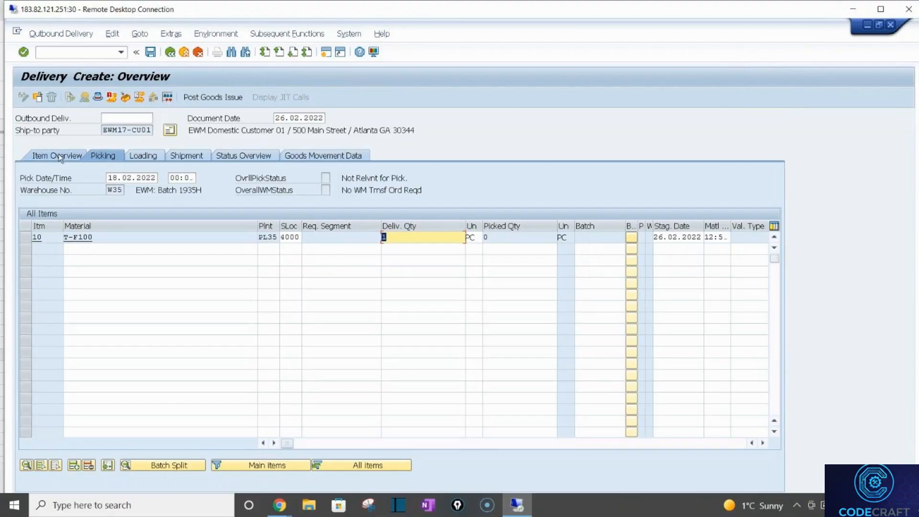
- Set the new delivery's planned goods issue to 01.03.2022 at 07:00:00
click(59, 156)
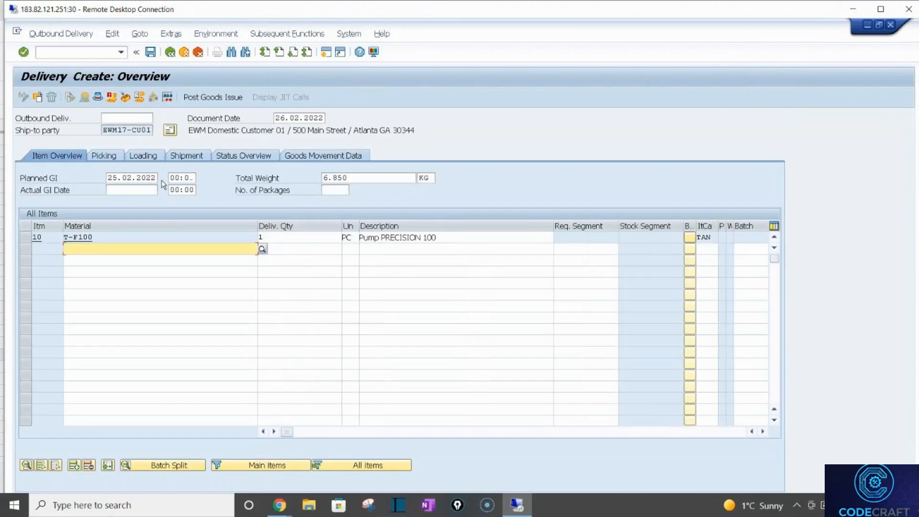
click(138, 177)
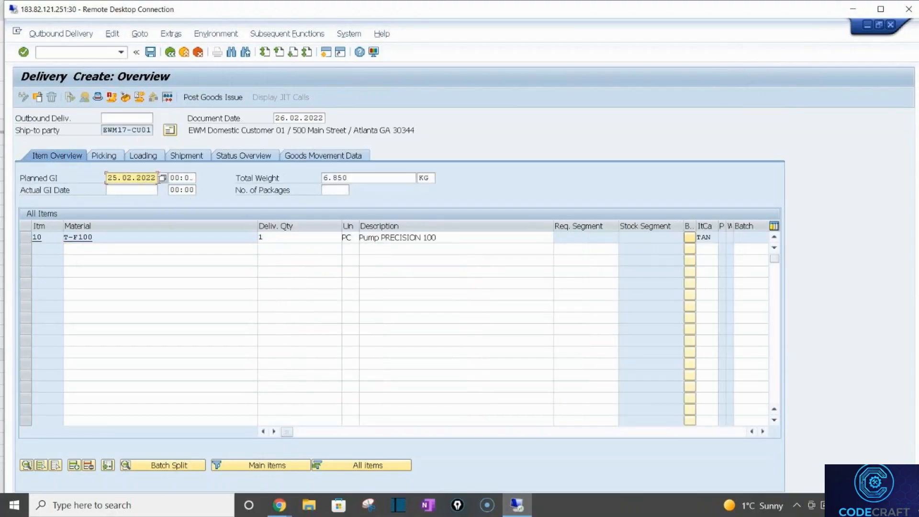
click(165, 179)
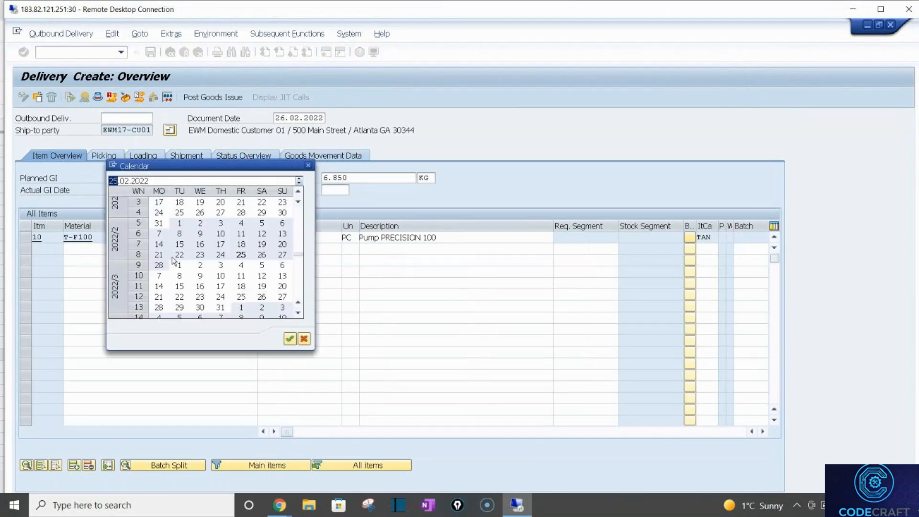
double_click(178, 268)
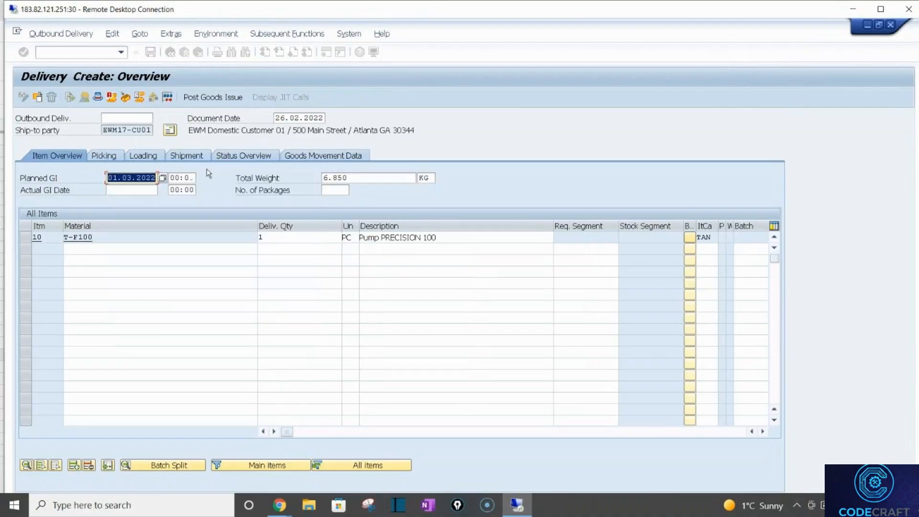
click(192, 178)
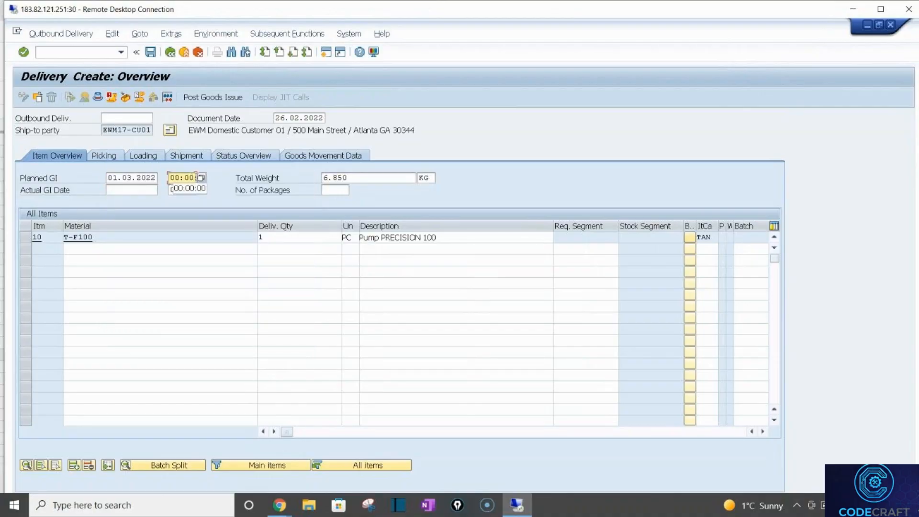
click(202, 178)
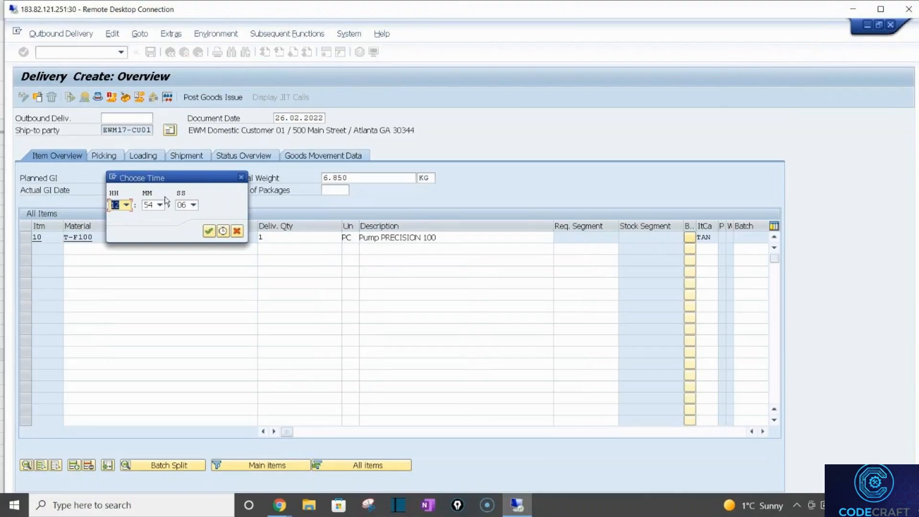
click(240, 175)
click(242, 176)
text(07:)
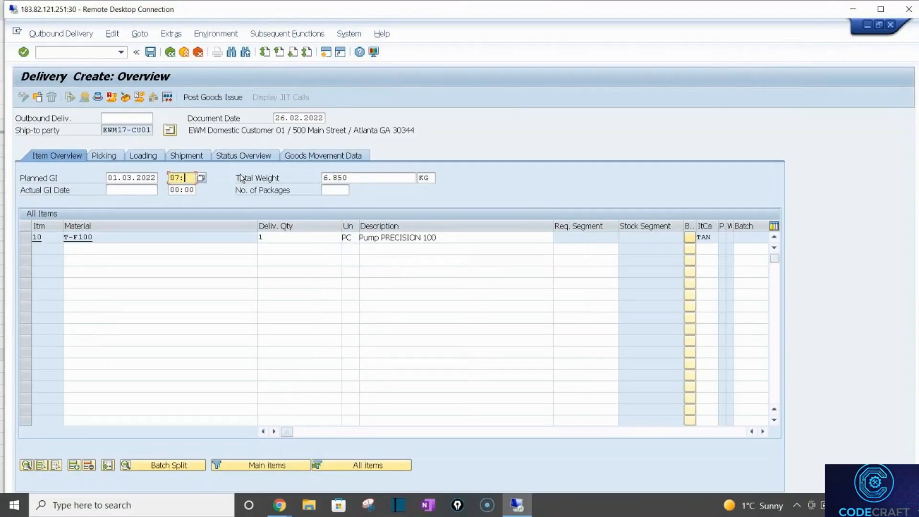
text(00:00)
key(Return)
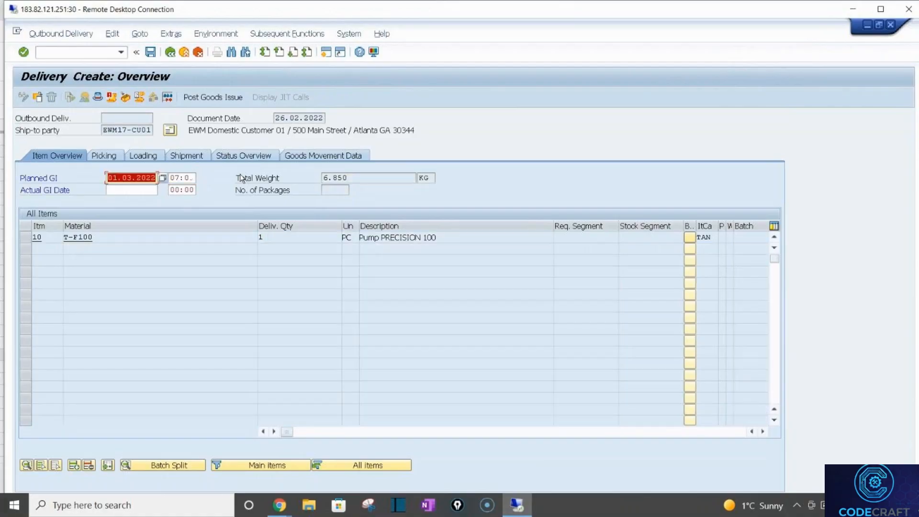
key(Return)
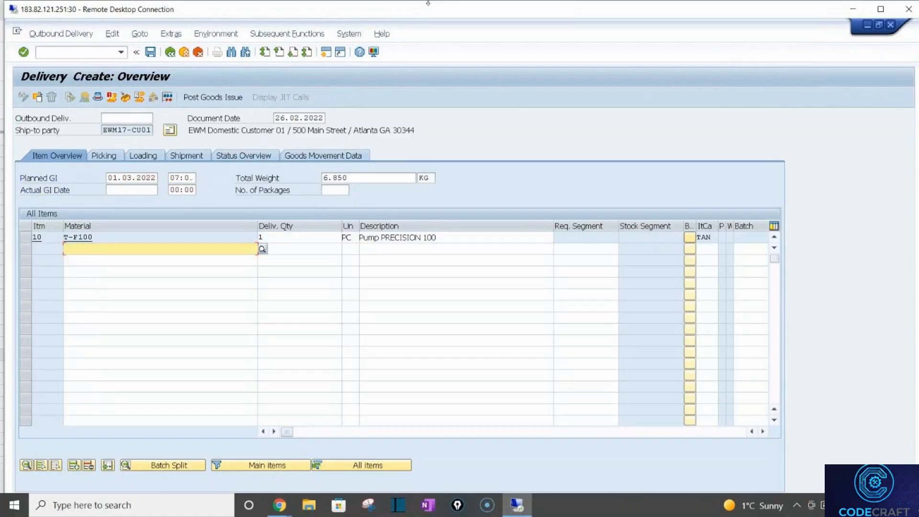
- Save the new delivery and switch to the Warehouse Management Monitor for WH35
double_click(421, 13)
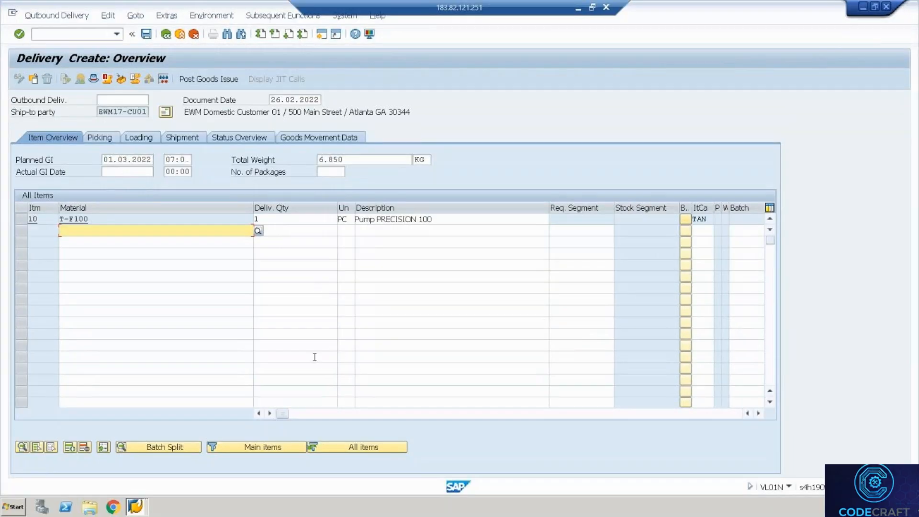
key(ctrl+s)
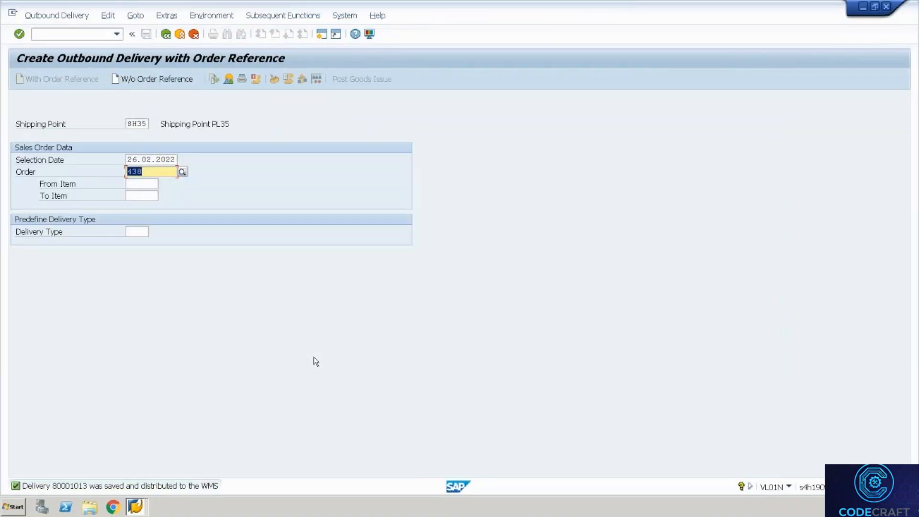
key(alt+Tab)
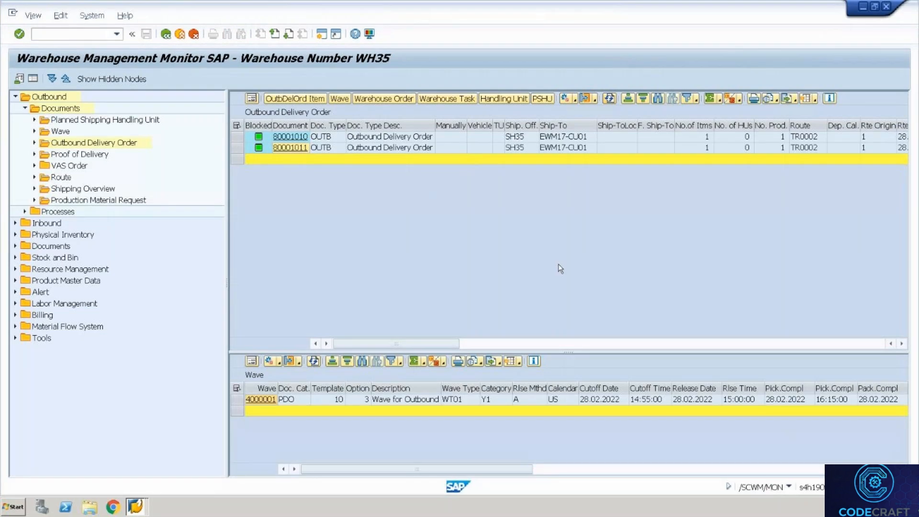
- Search the monitor for outbound delivery orders, extending the upper end of the number range to include the newly created deliveries
double_click(107, 145)
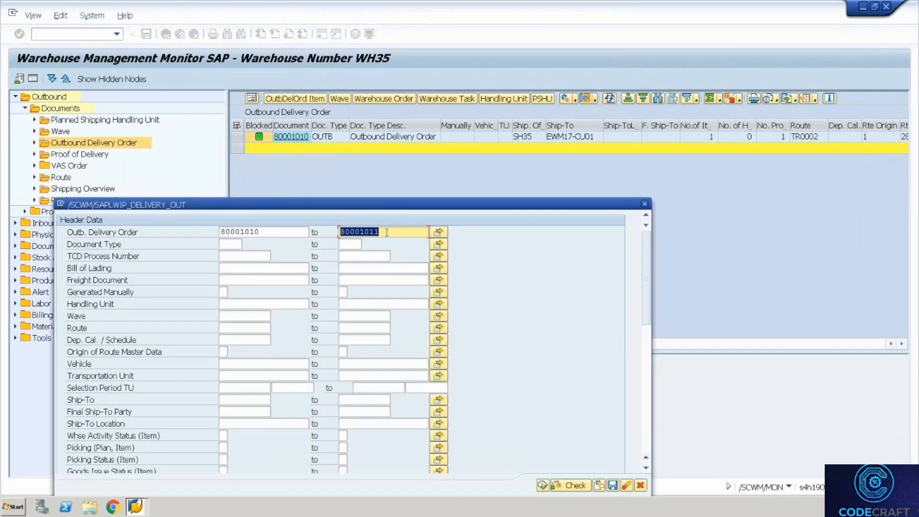
click(387, 232)
key(BackSpace)
text(5)
click(542, 485)
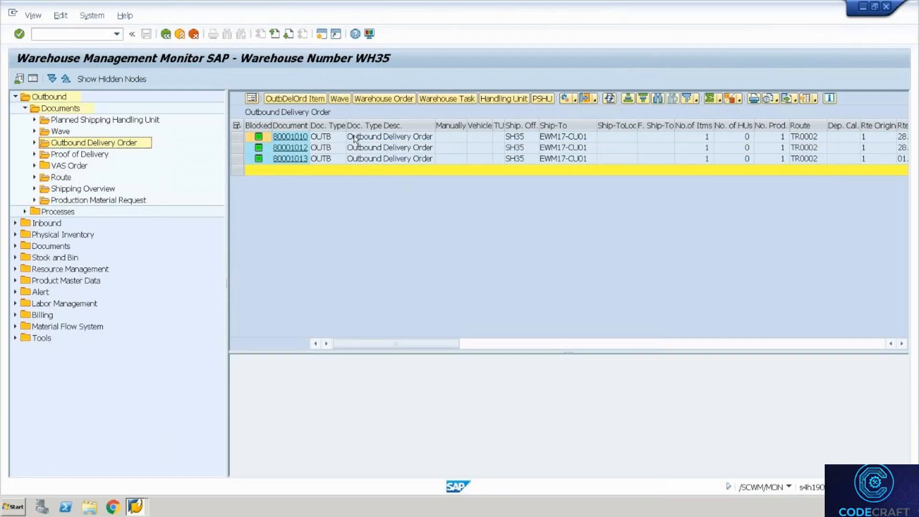
- Show the wave assigned to the second outbound delivery order in the list and the one assigned to the third
click(238, 148)
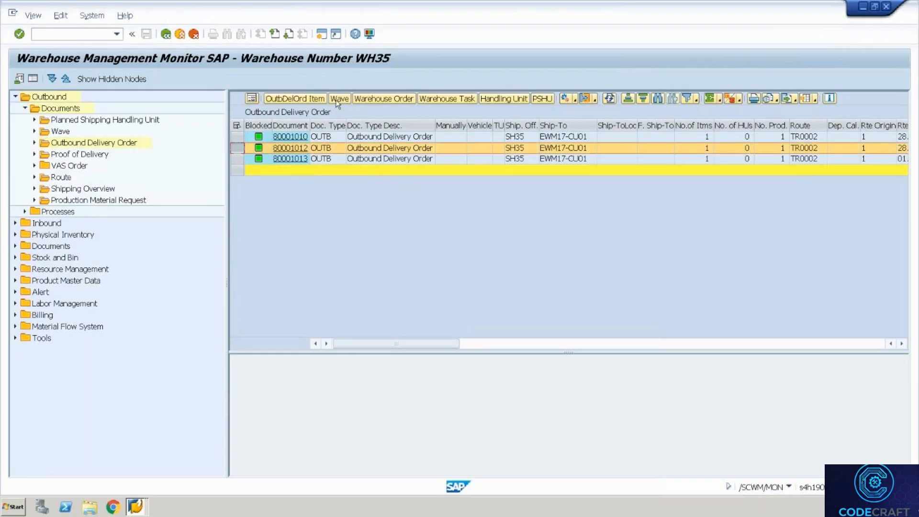
click(339, 100)
click(272, 403)
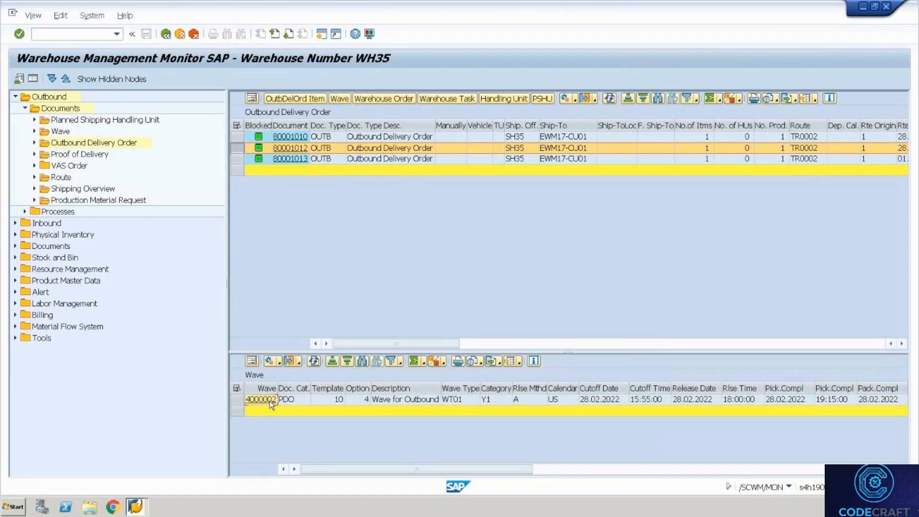
key(Return)
click(236, 159)
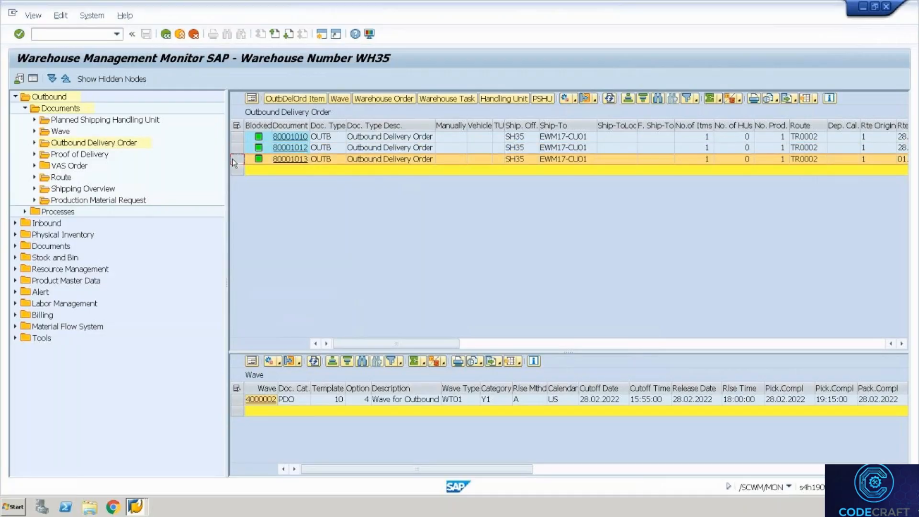
click(340, 100)
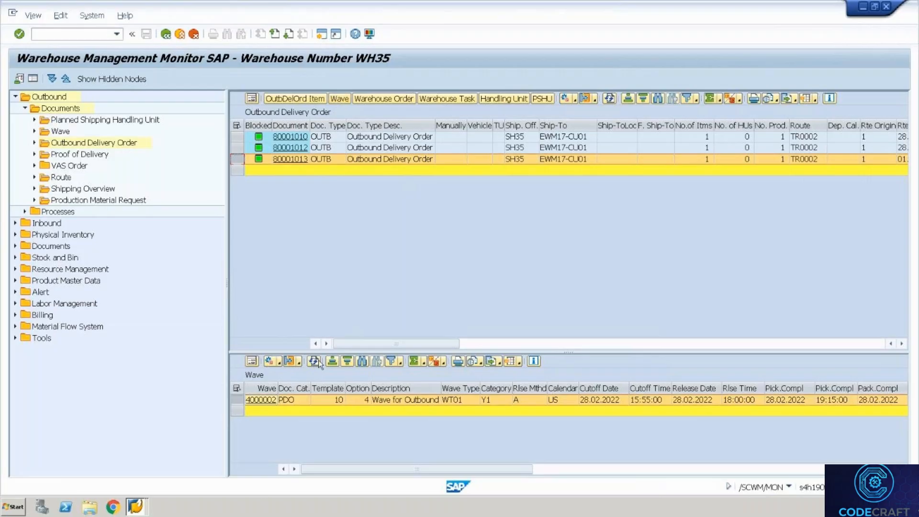
- Close the two surplus Create Outbound Delivery sessions and leave the earlier Wave Management display of wave 4000001
click(136, 507)
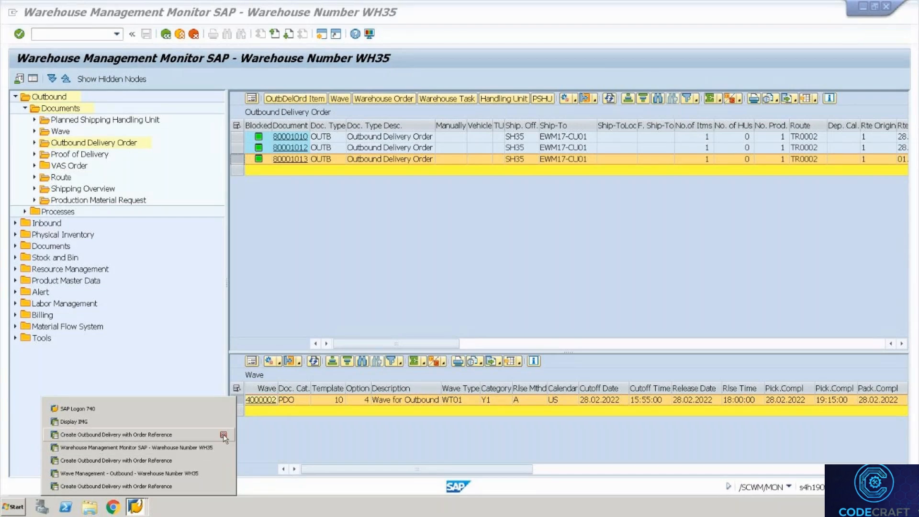
click(223, 434)
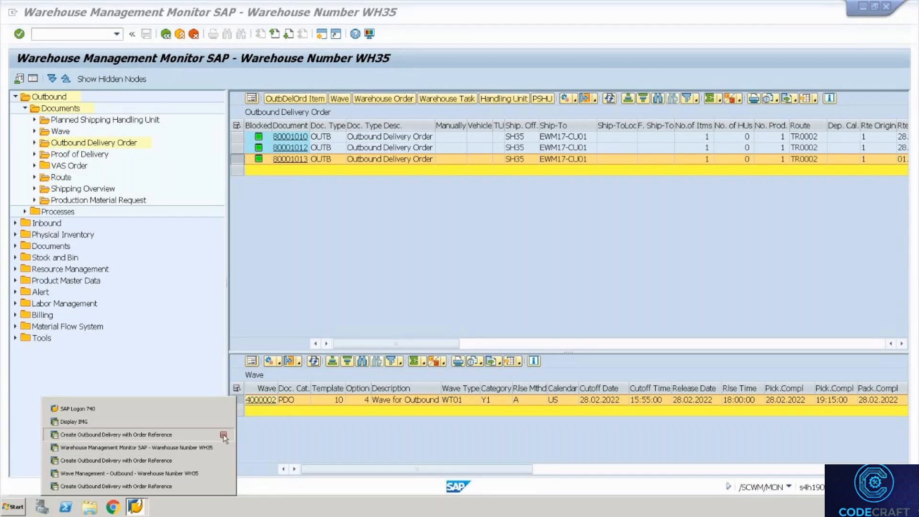
click(224, 461)
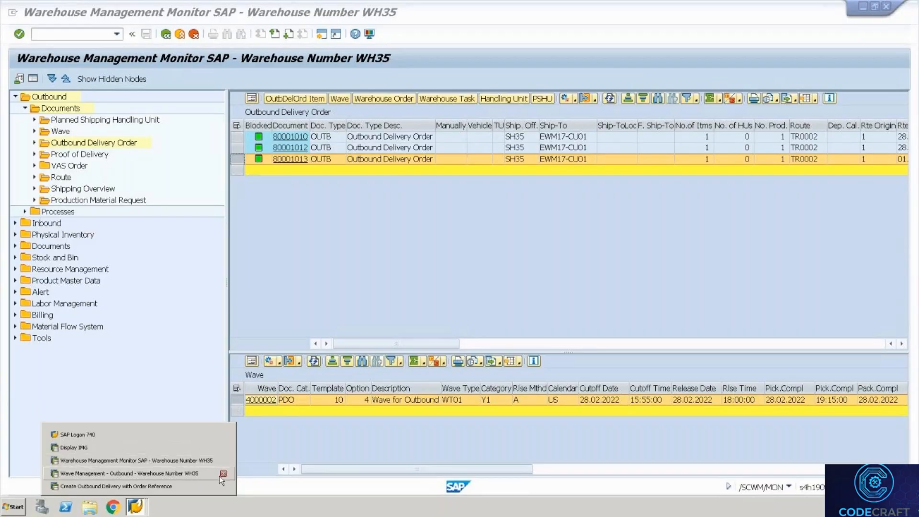
click(218, 474)
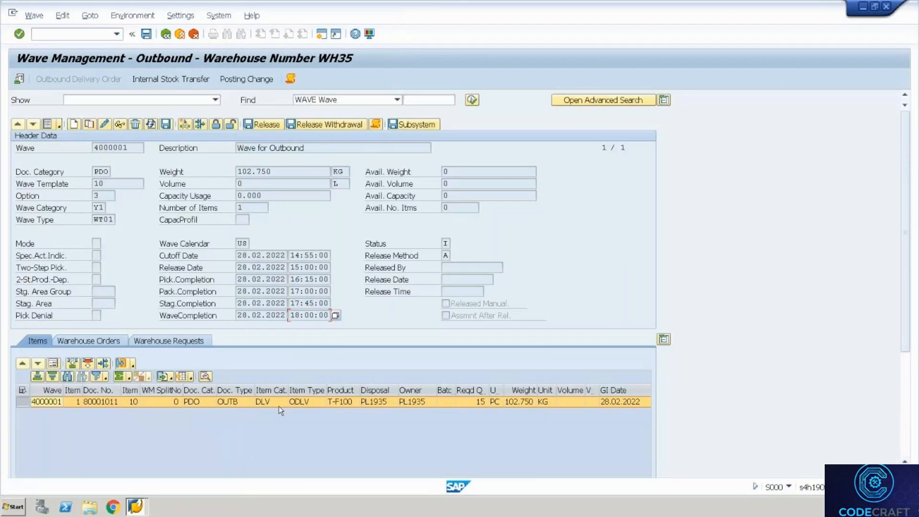
click(180, 35)
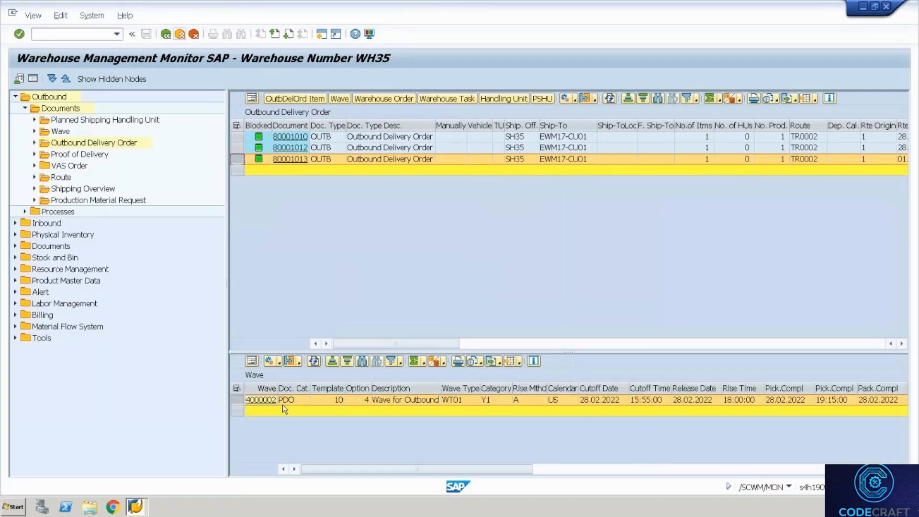
- Open wave 4000002 in Wave Management and examine its header data, including the option and the cutoff, release and completion times
click(269, 402)
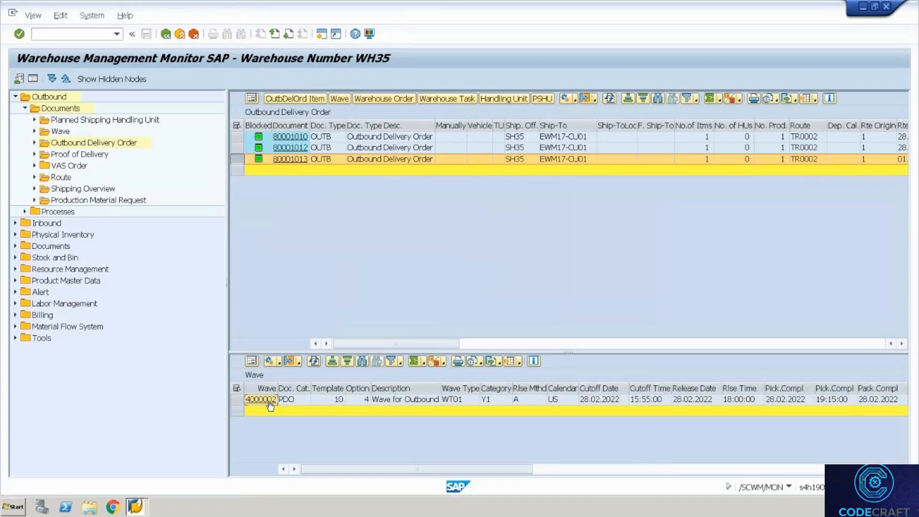
double_click(270, 403)
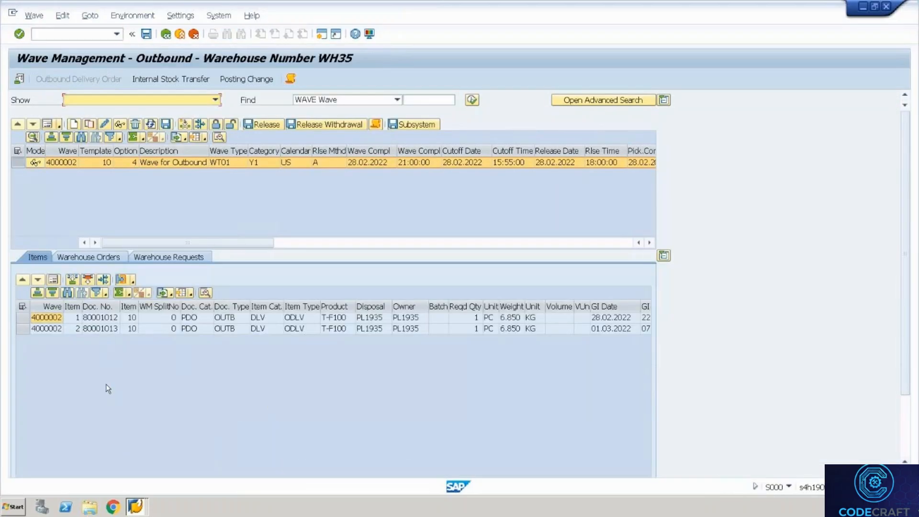
click(472, 100)
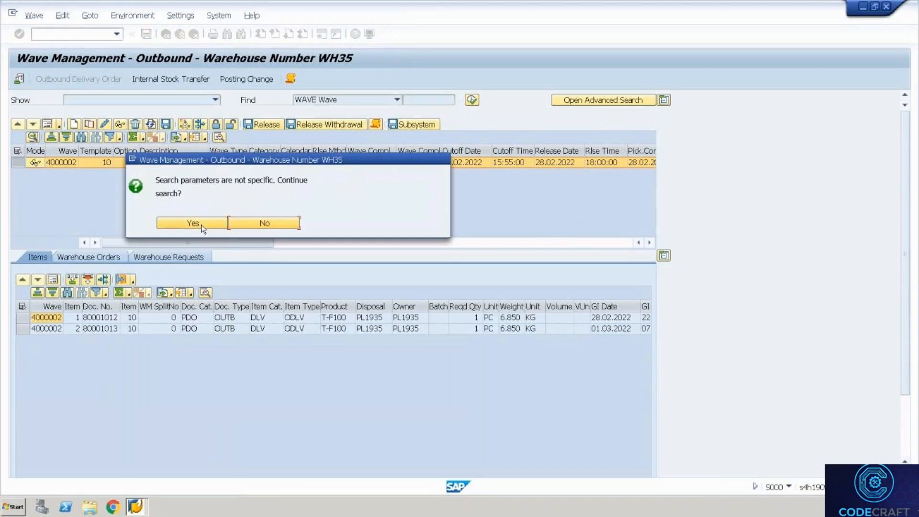
click(263, 223)
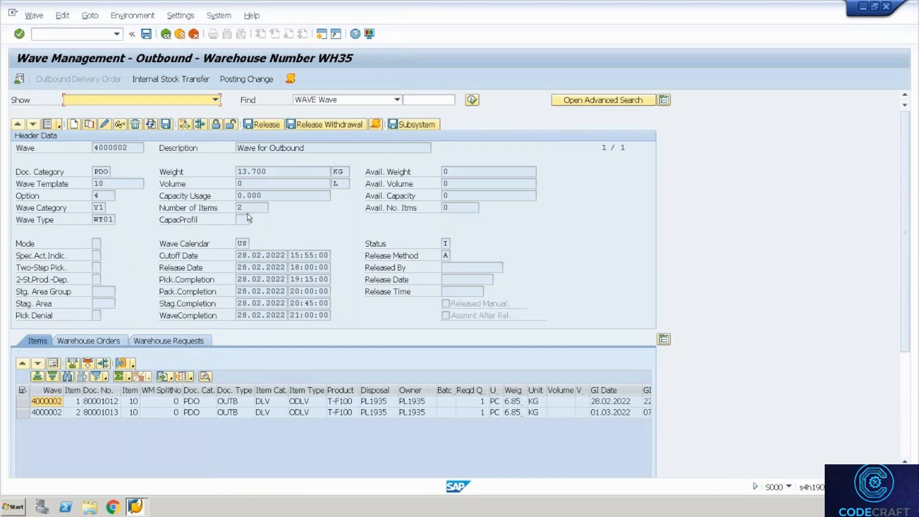
click(109, 195)
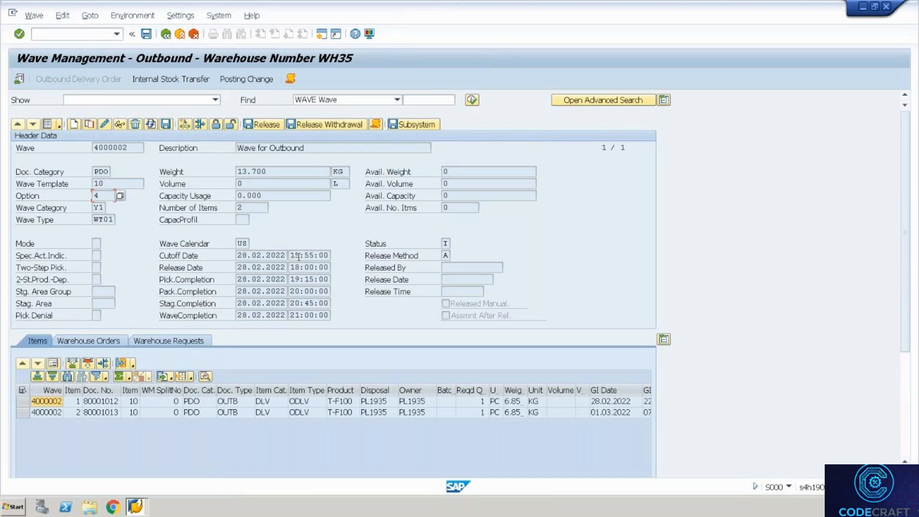
- List all outbound waves without search criteria and display the items of wave 4000002
click(53, 124)
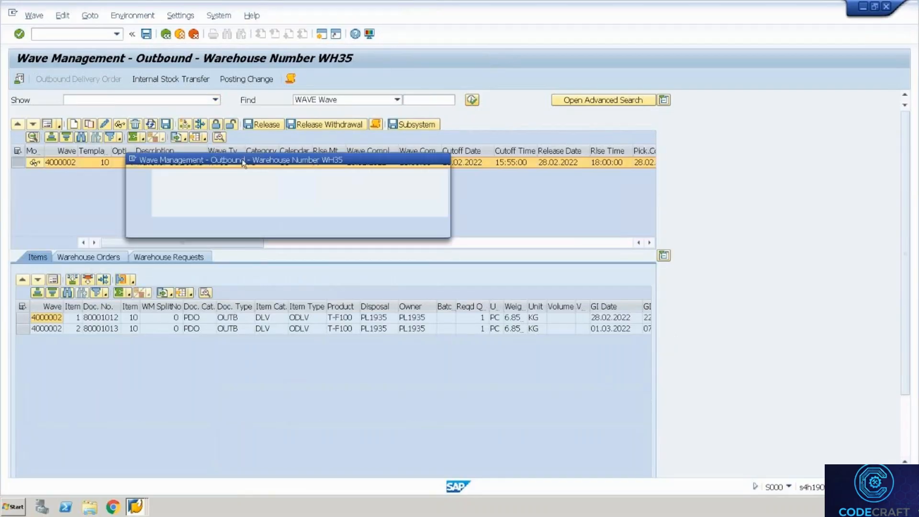
click(192, 223)
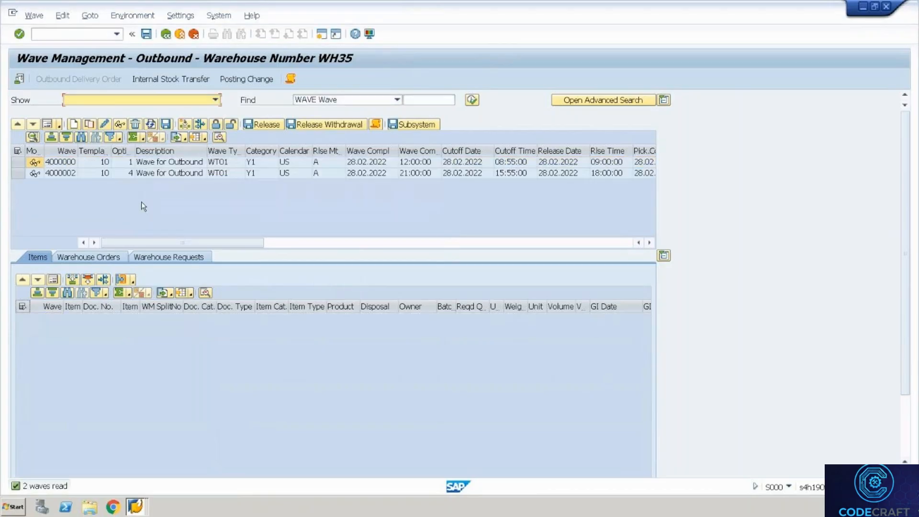
click(101, 176)
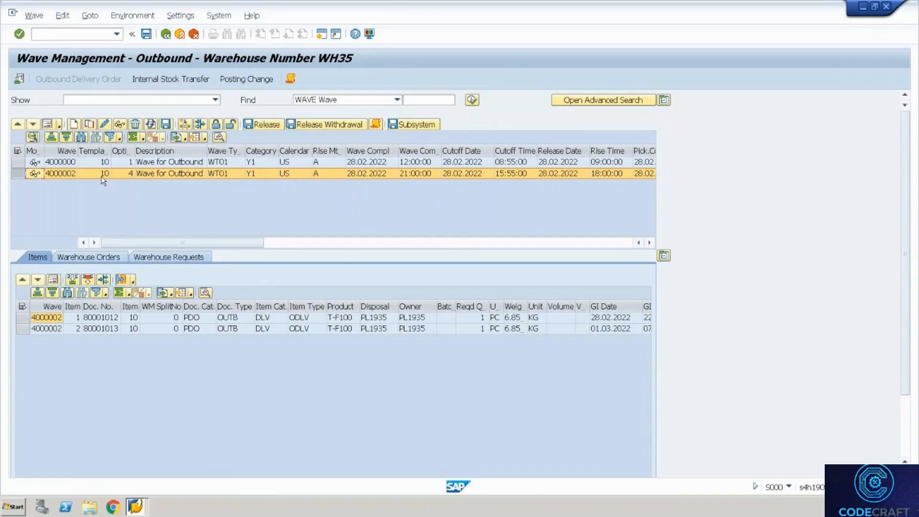
- Merge waves 4000000 and 4000002 into one wave
click(19, 150)
click(18, 165)
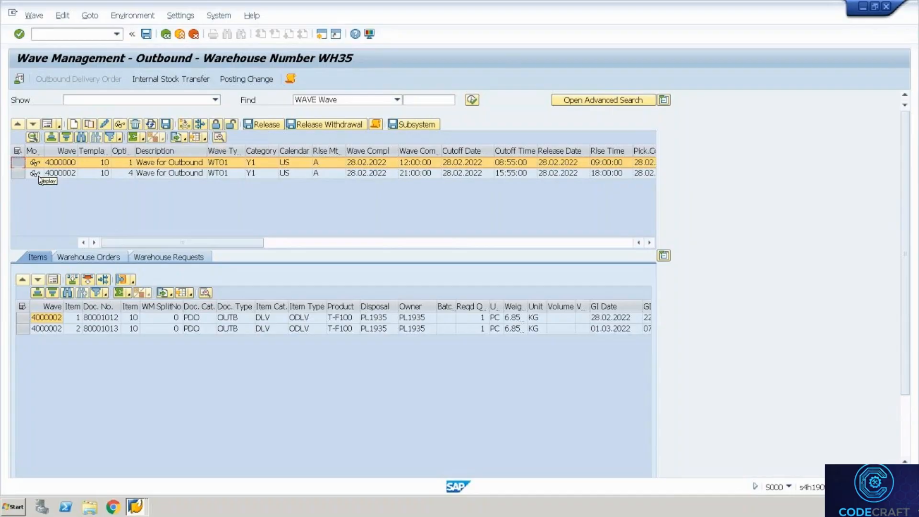
drag(13, 165, 13, 177)
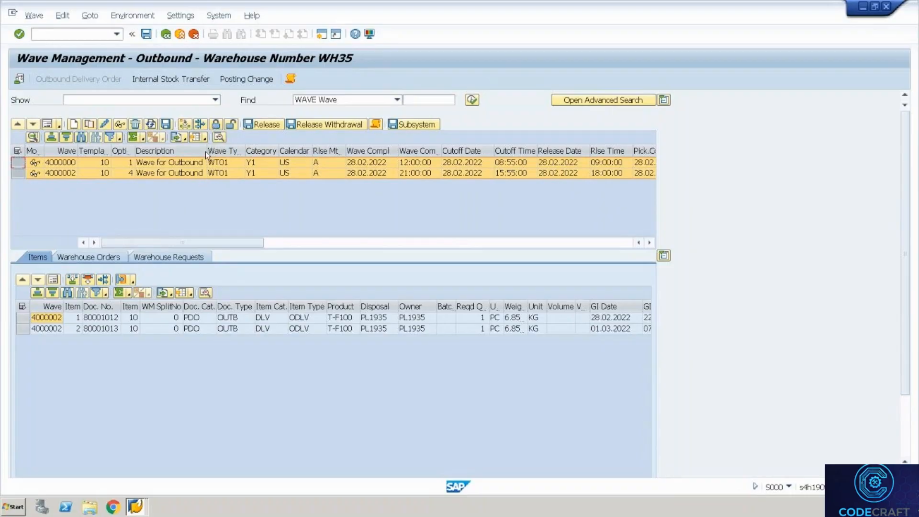
click(203, 125)
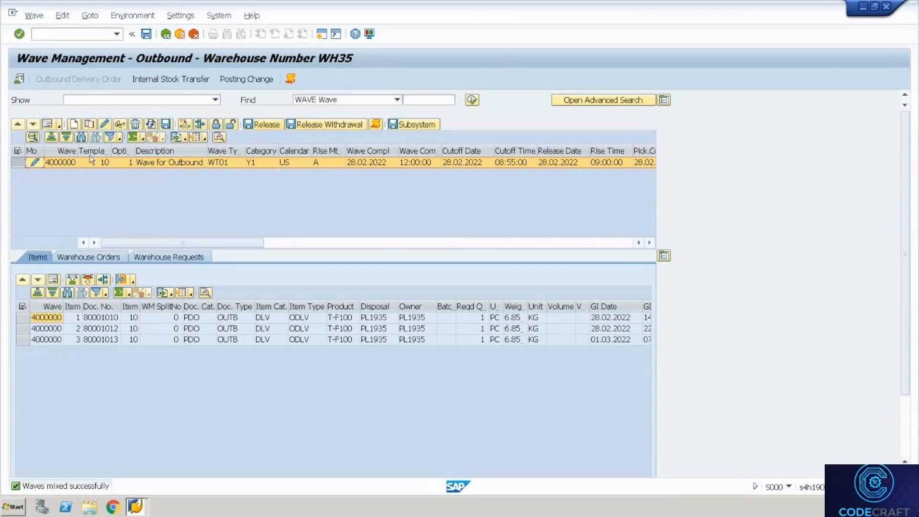
- Try option 4 in the header of merged wave 4000000, replace it with option 3 and save the wave
click(48, 124)
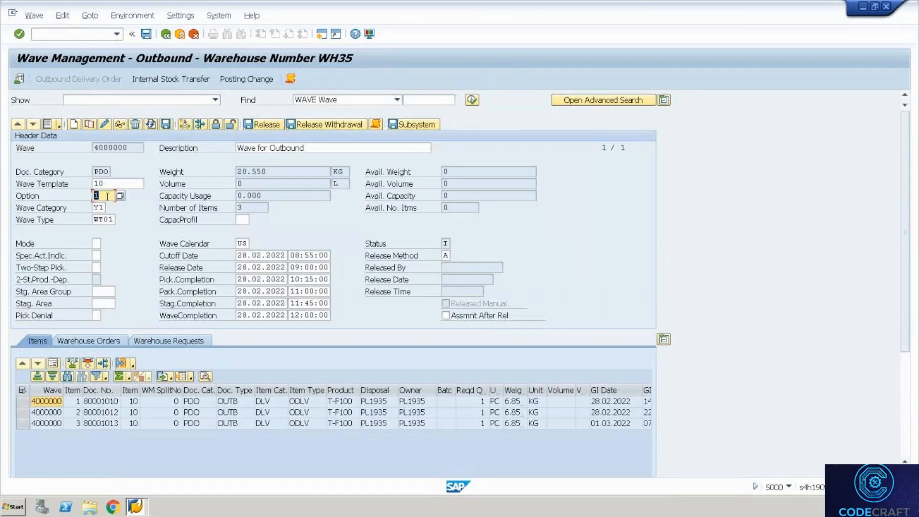
text(4)
key(Return)
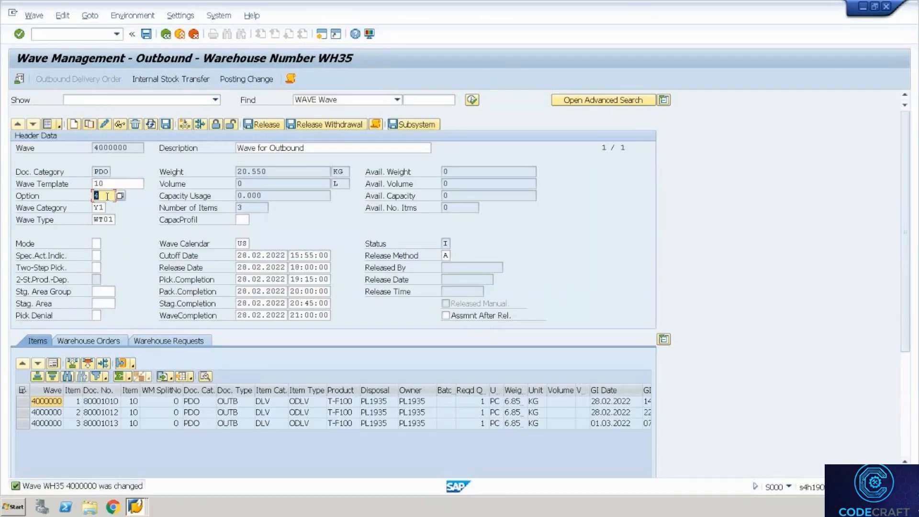
text(3)
key(Return)
click(147, 35)
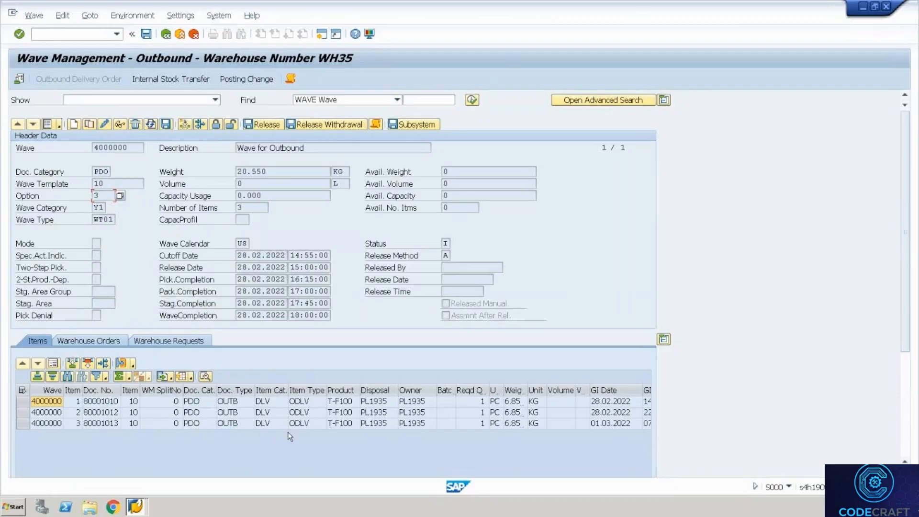
- Lock wave 4000000, save it and look up the meaning of its header status code
click(214, 125)
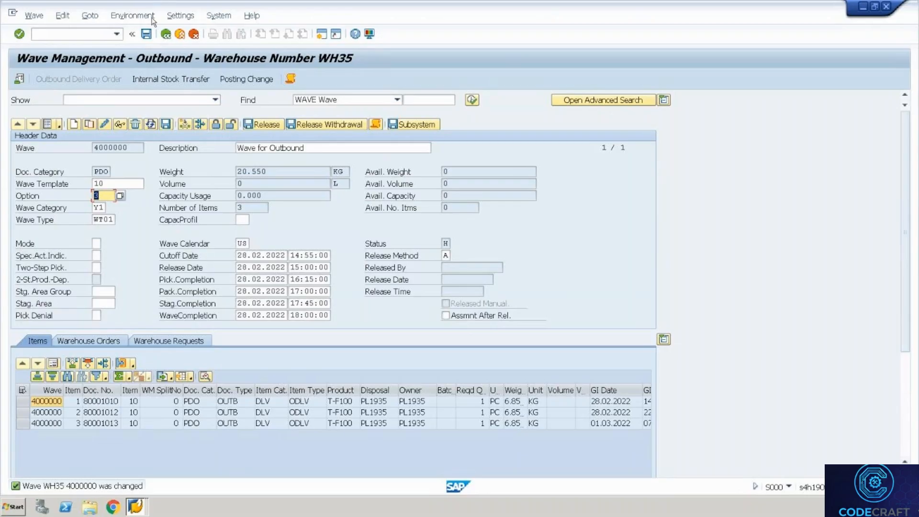
click(146, 34)
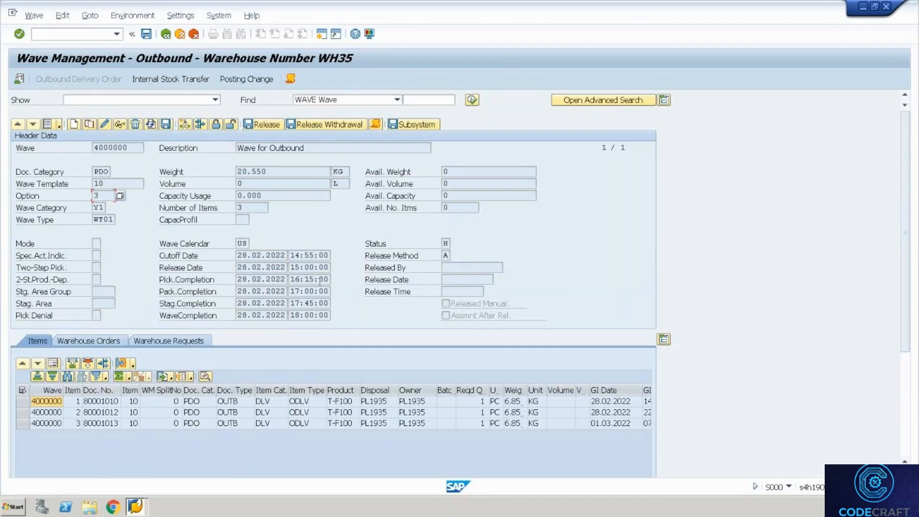
click(447, 244)
click(455, 244)
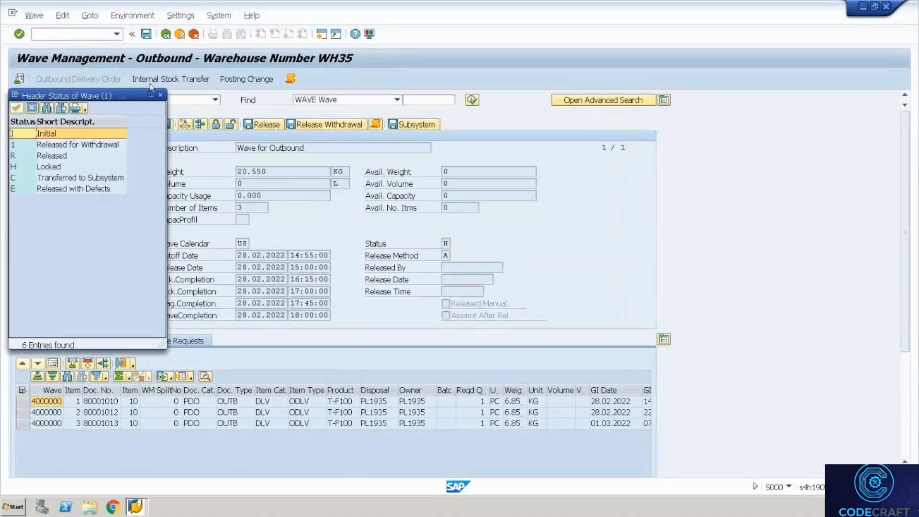
click(160, 94)
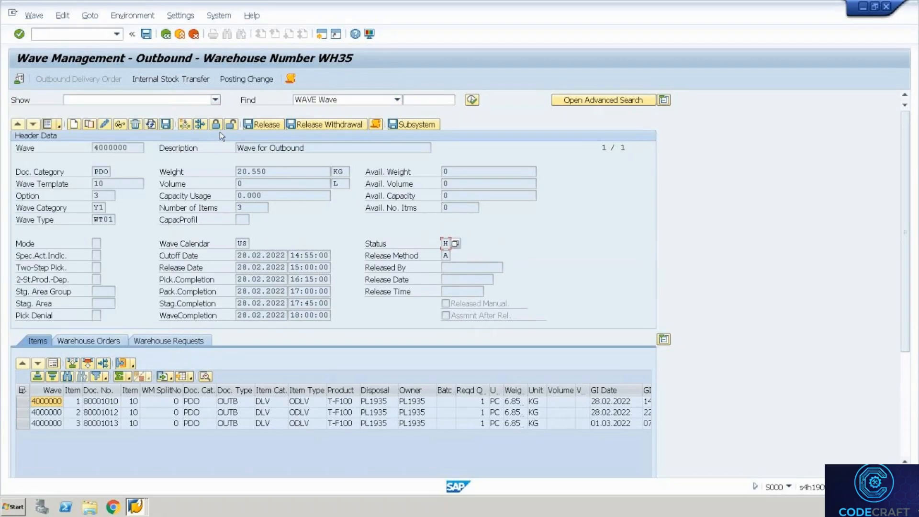
- Unlock and save wave 4000000, and release it
click(229, 125)
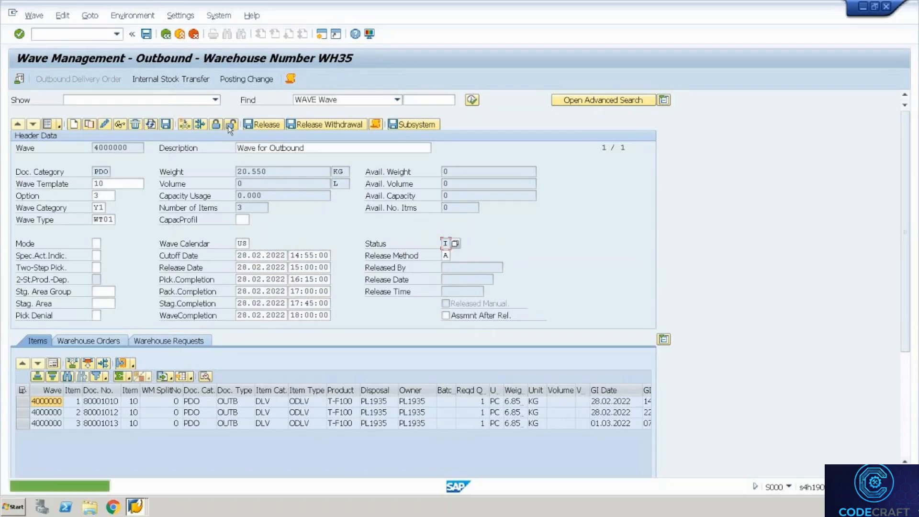
click(146, 34)
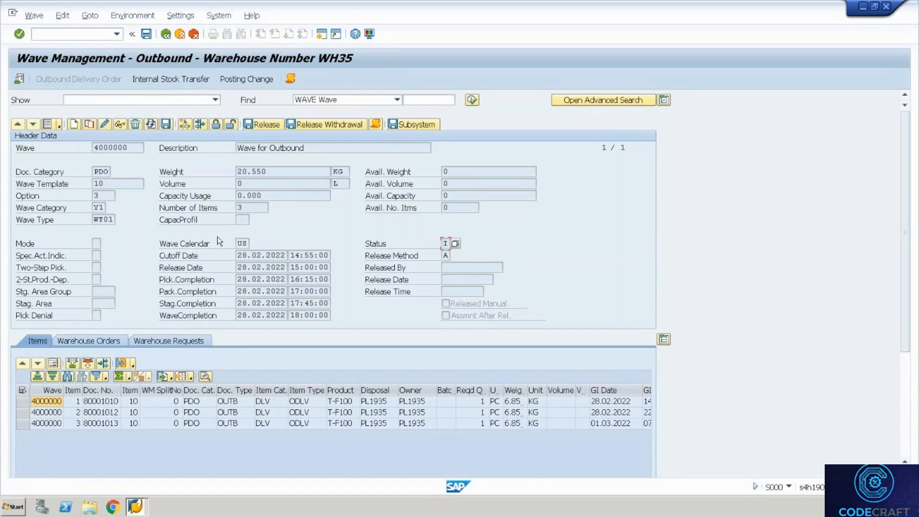
click(265, 125)
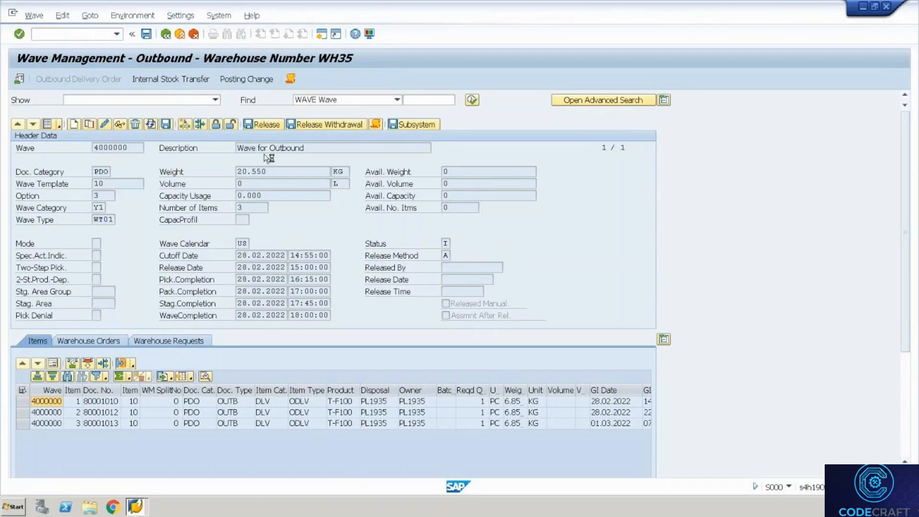
- Check the release date, release method and status fields in the header of the released wave 4000000
click(313, 269)
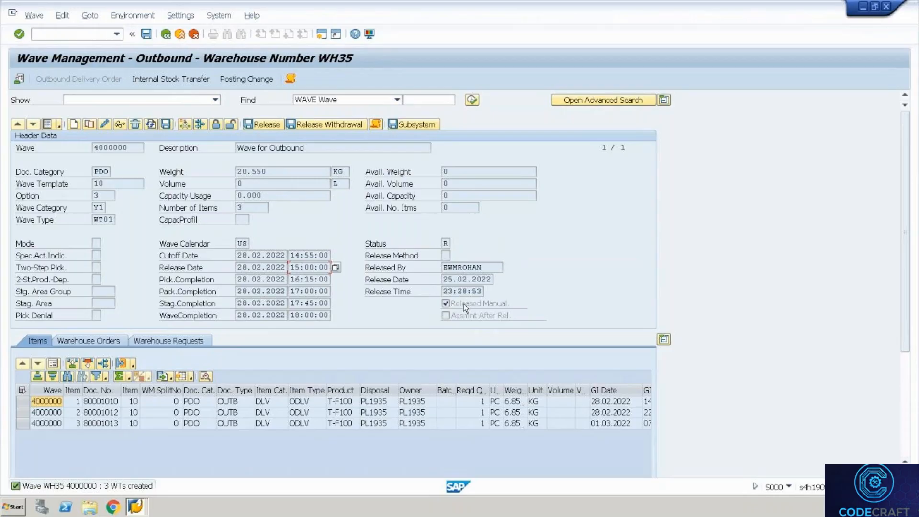
click(446, 256)
click(448, 244)
- Show the warehouse orders of wave 4000000 and open all of them in warehouse task confirmation
click(98, 336)
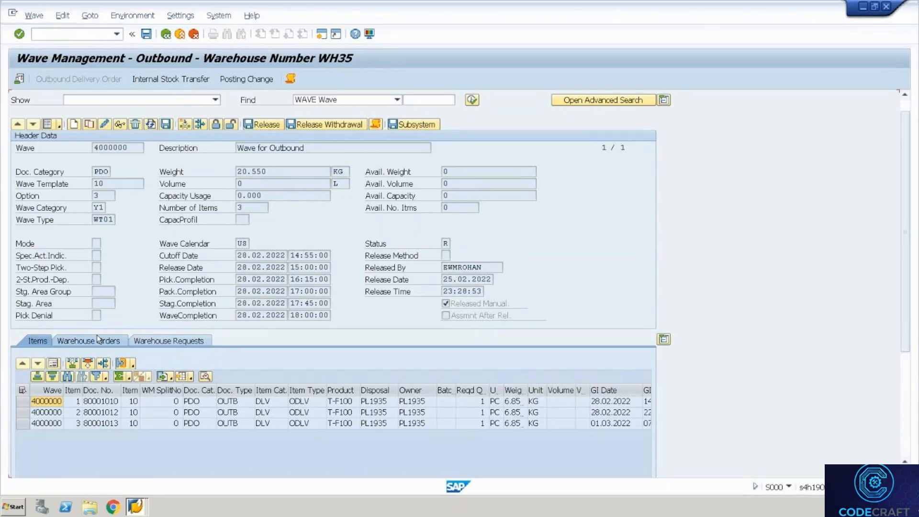
click(23, 390)
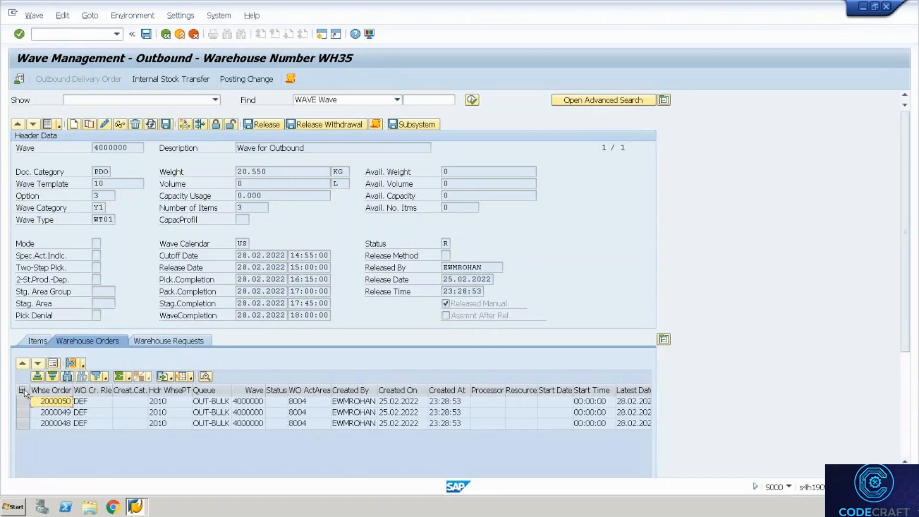
click(72, 364)
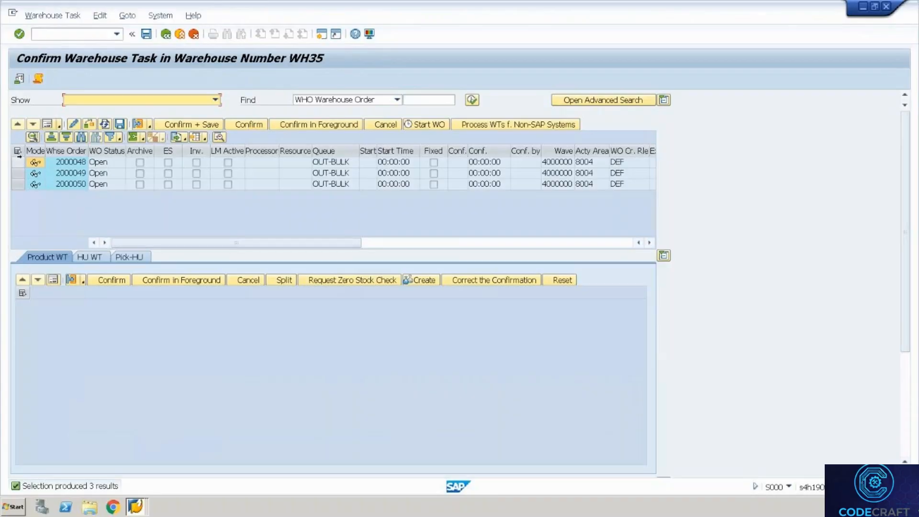
- Inspect the header of warehouse order 2000048 and the source bin details of its product warehouse task
click(18, 162)
click(48, 125)
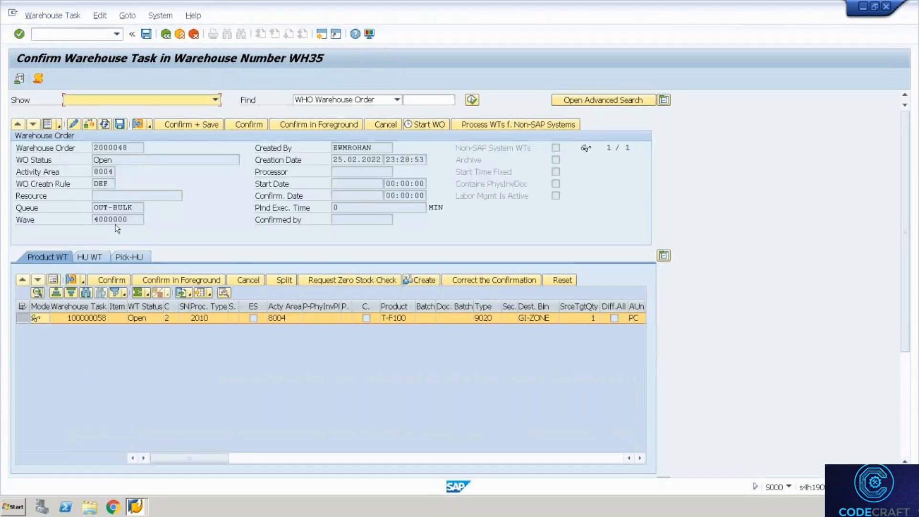
click(47, 125)
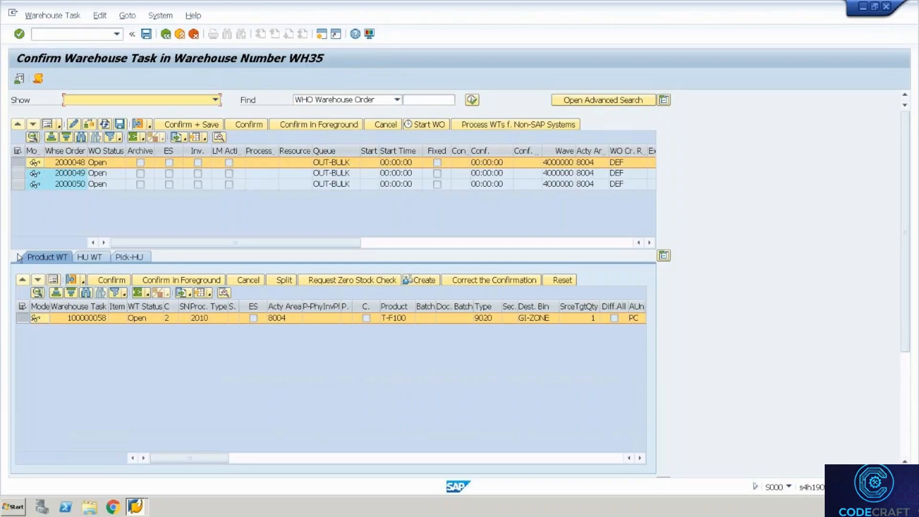
click(53, 279)
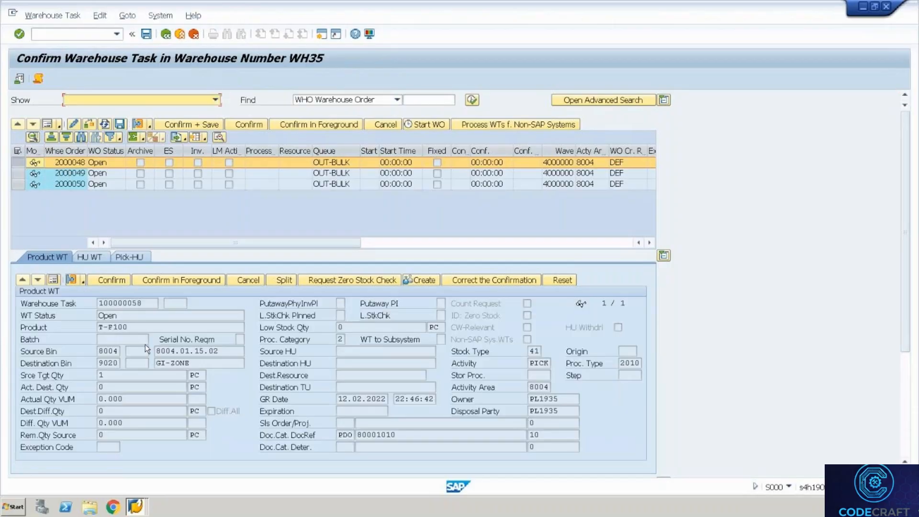
click(190, 360)
- Select warehouse order 2000050, inspect the creation rule in its header and return to the warehouse order list
click(82, 173)
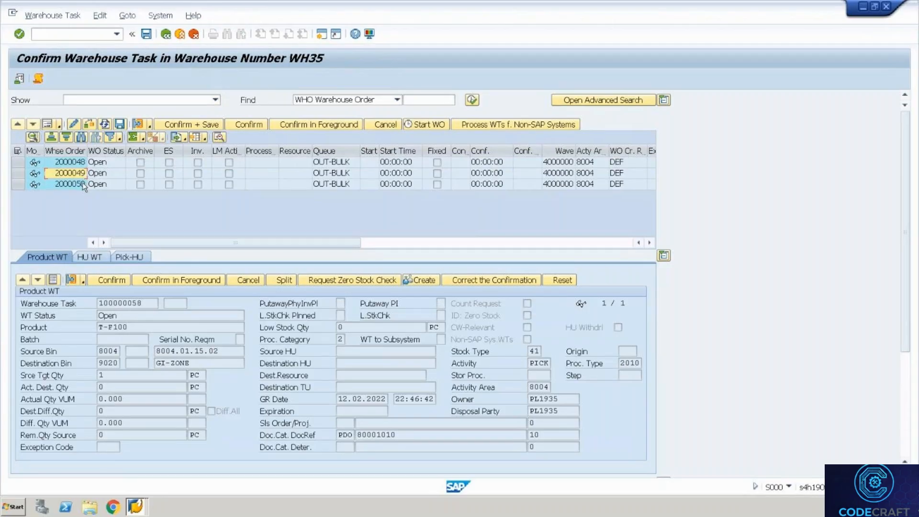
click(82, 183)
click(79, 185)
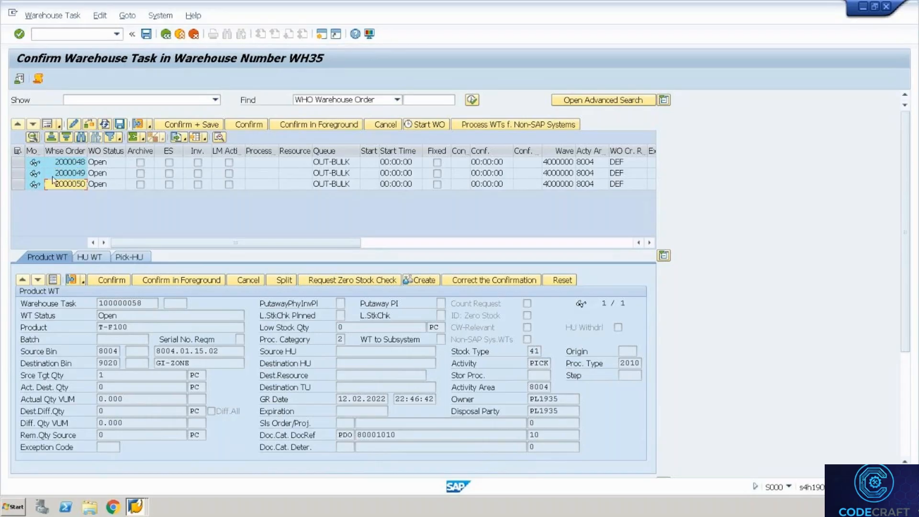
click(19, 185)
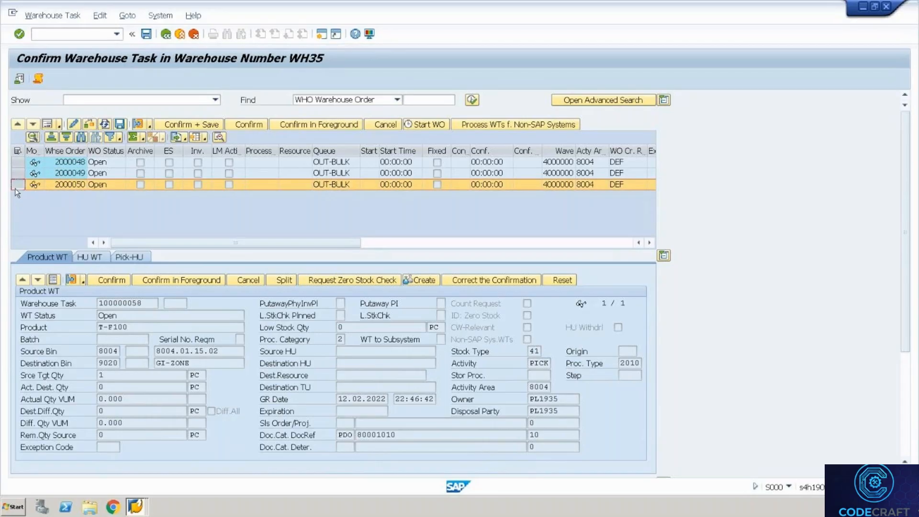
click(47, 124)
click(110, 184)
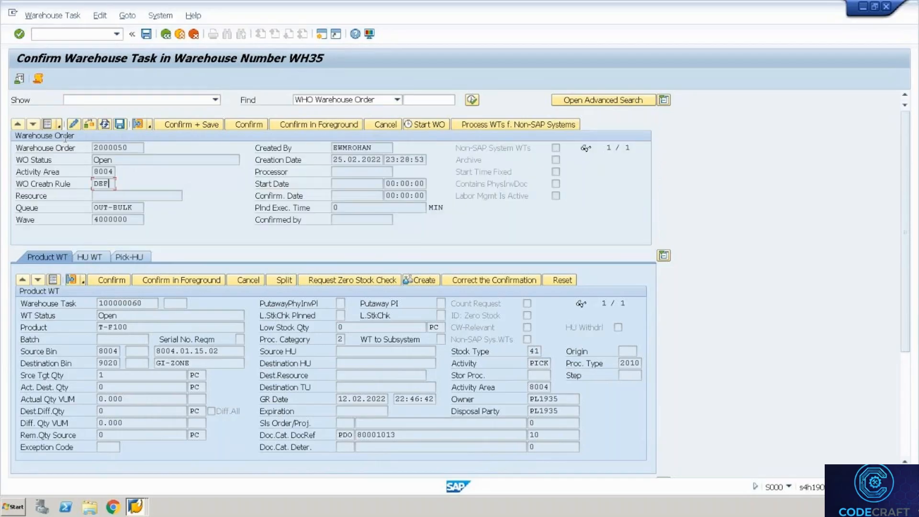
click(47, 124)
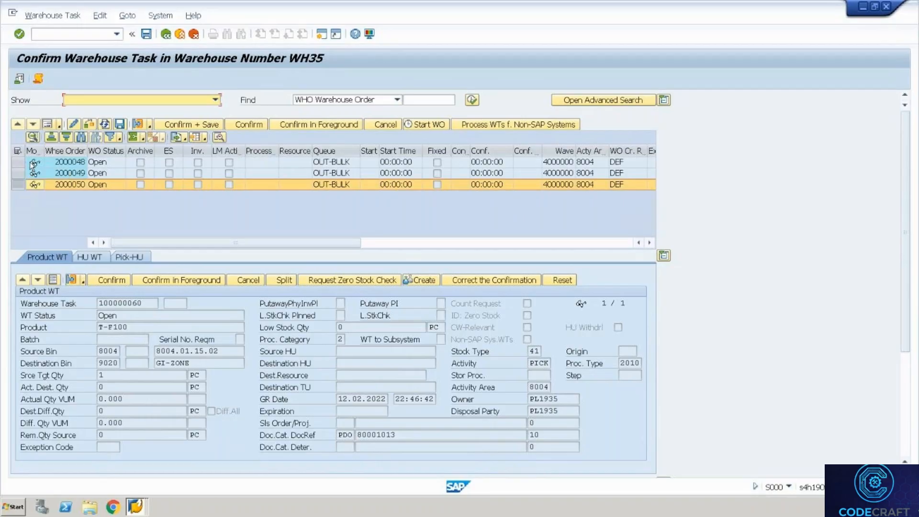
- List the product warehouse task of warehouse order 2000048 in table form and return to wave management
click(72, 165)
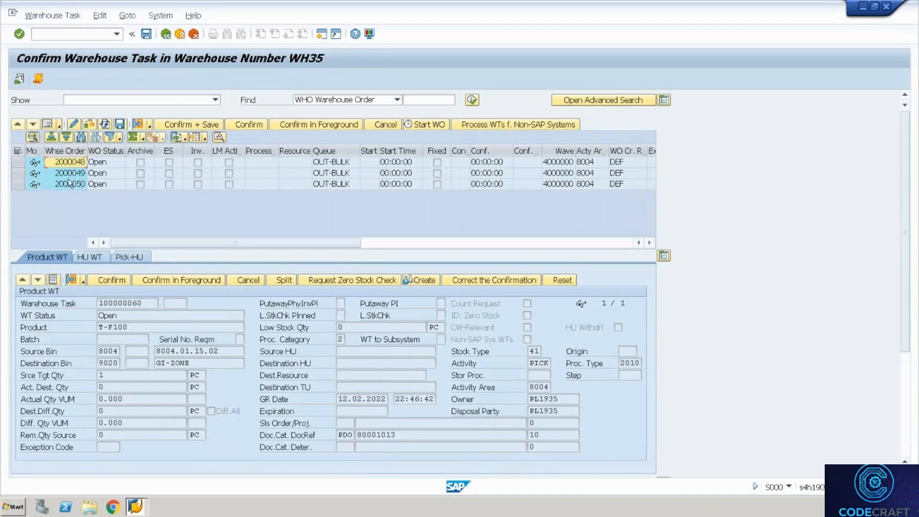
click(53, 280)
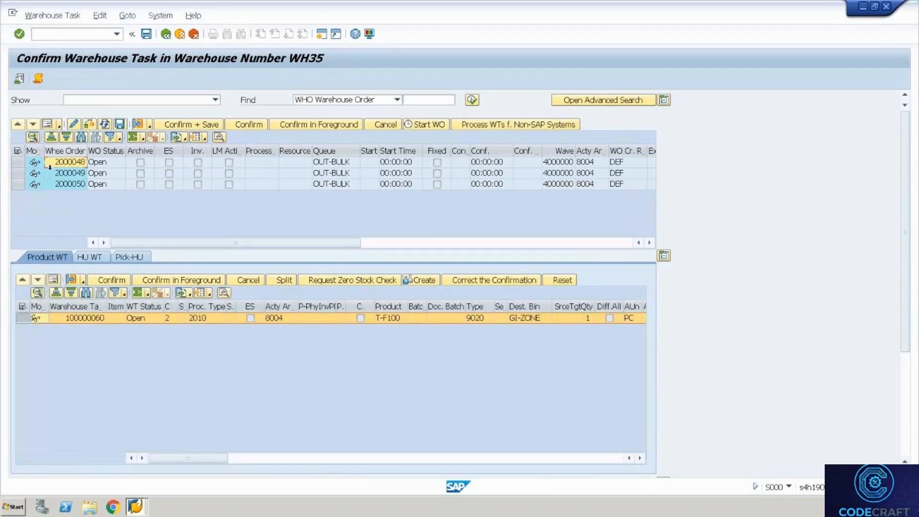
double_click(70, 167)
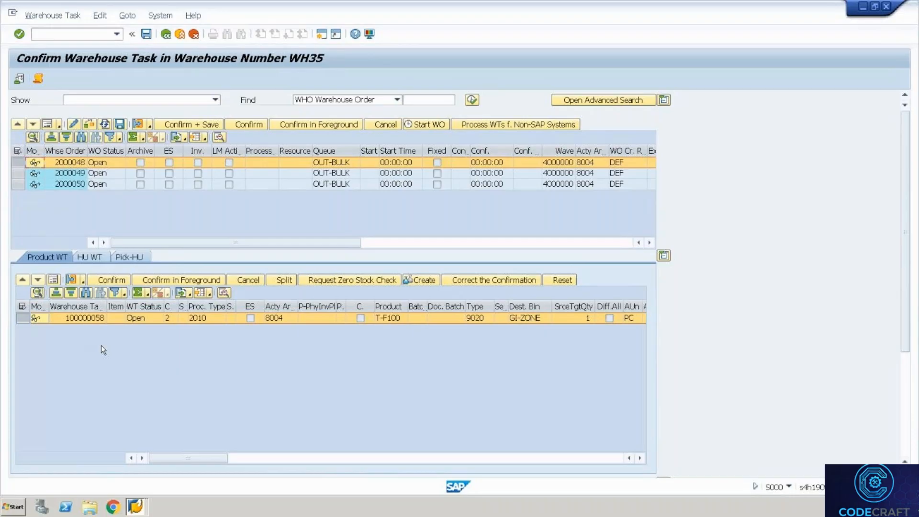
key(Down)
key(Down)
click(166, 34)
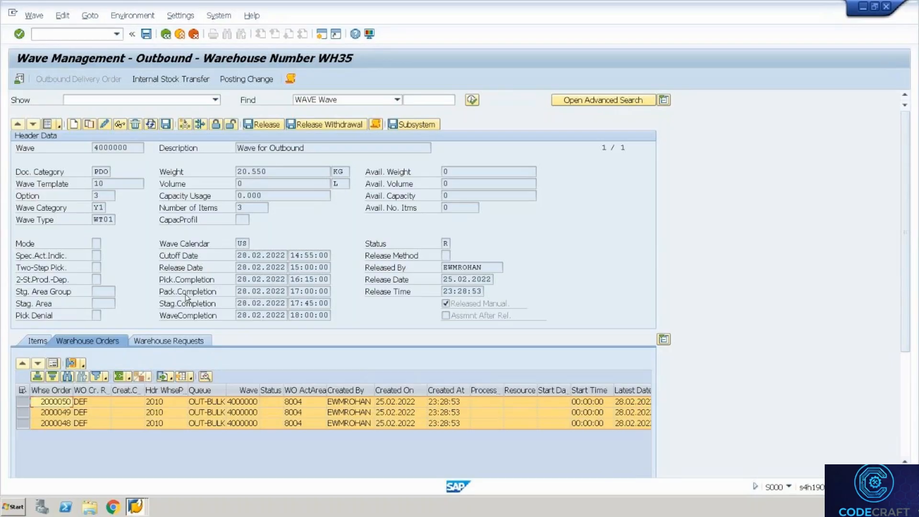
- Leave the full-screen remote session and switch to the 1935H Warehouse Datasheet in Google Chrome
key(ctrl+alt+Break)
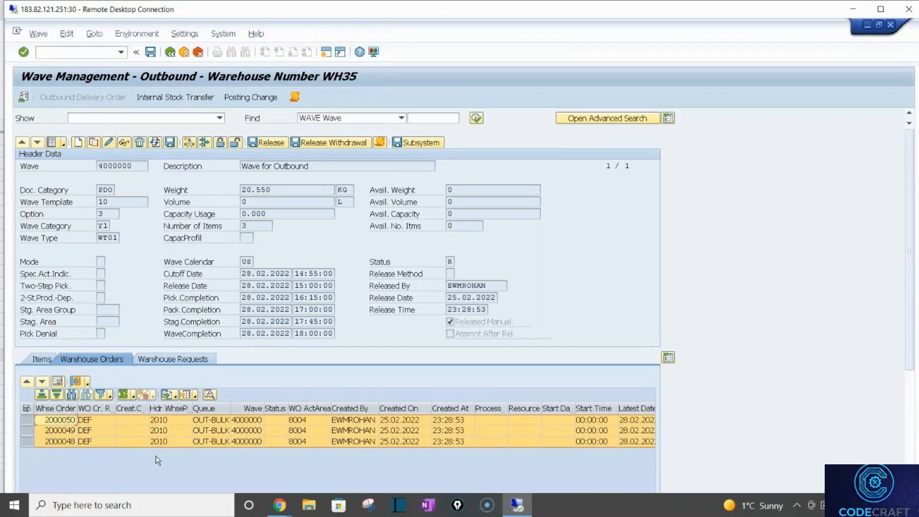
click(280, 508)
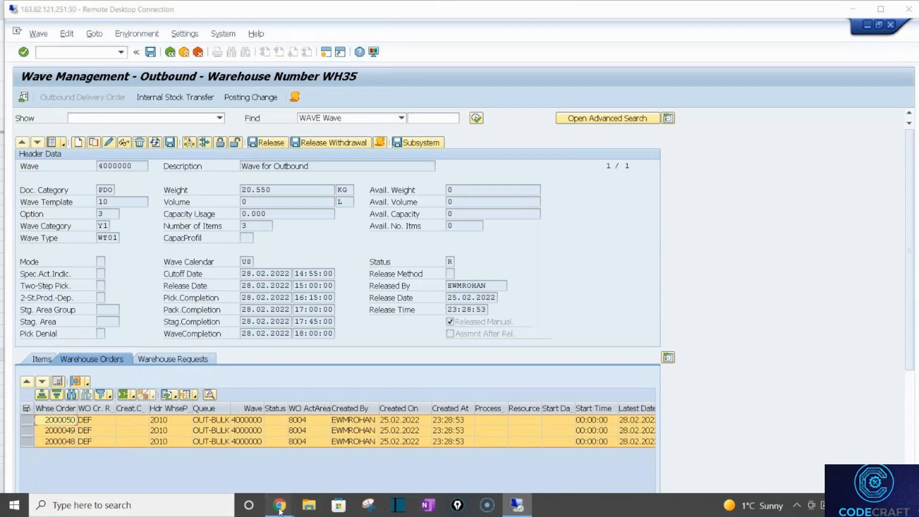
click(213, 442)
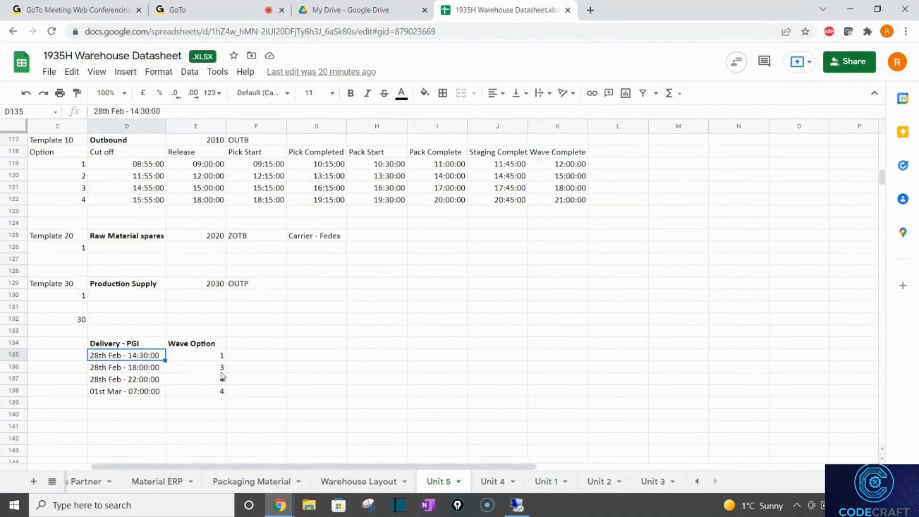
- Look at the GoTo meeting page, return to the datasheet and consult the February 2022 system calendar
click(208, 11)
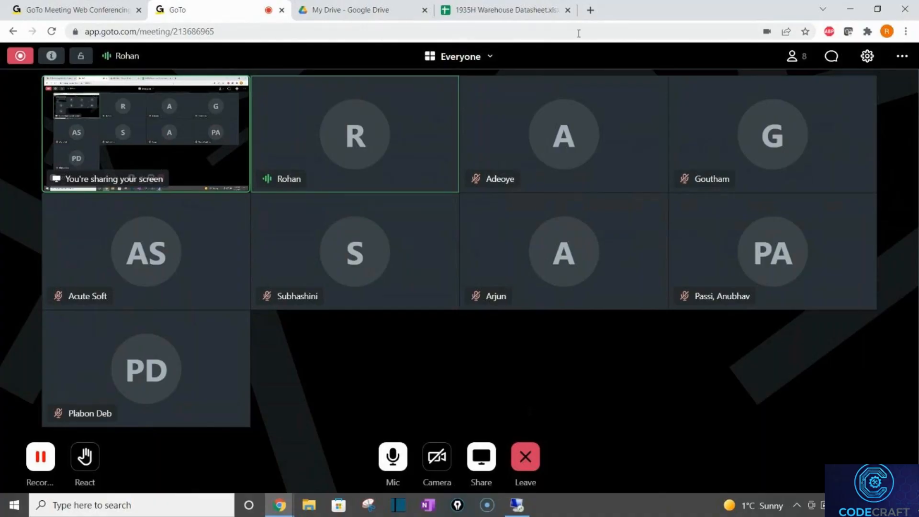
click(493, 4)
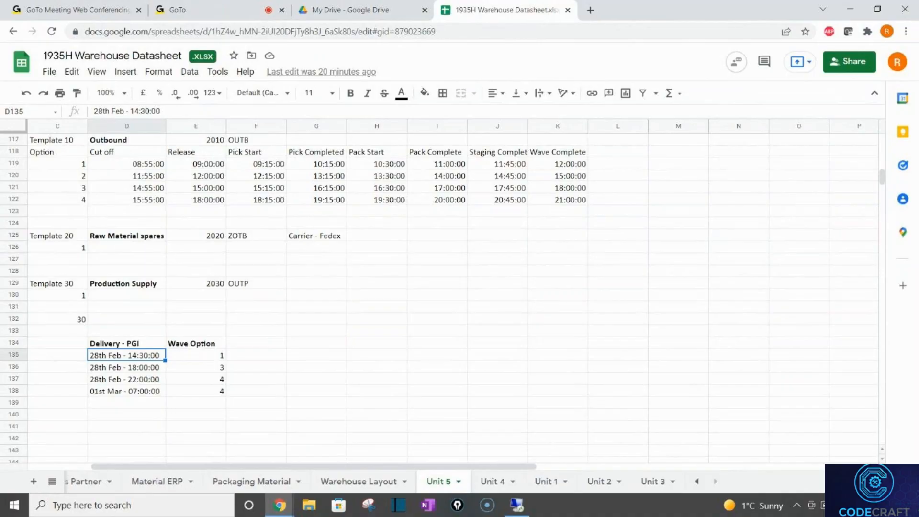
click(867, 506)
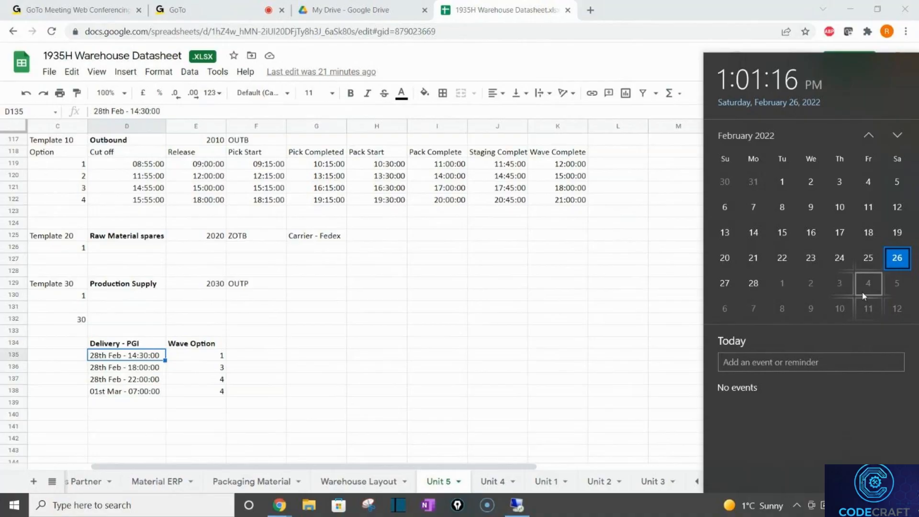
click(522, 383)
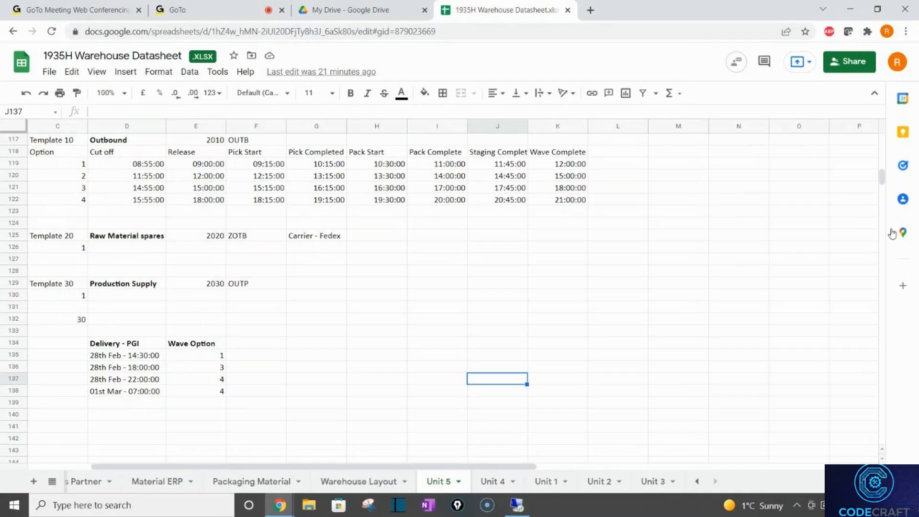
- Open the Goods Issue Processes PowerPoint presentation from the S4 HANA 1909 Unit 5 folder and show its Unit Outline slide
click(851, 8)
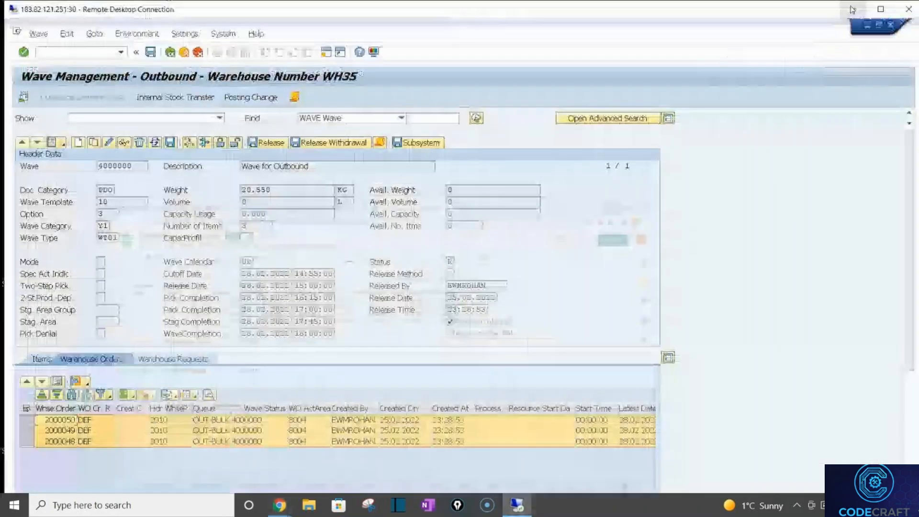
click(853, 9)
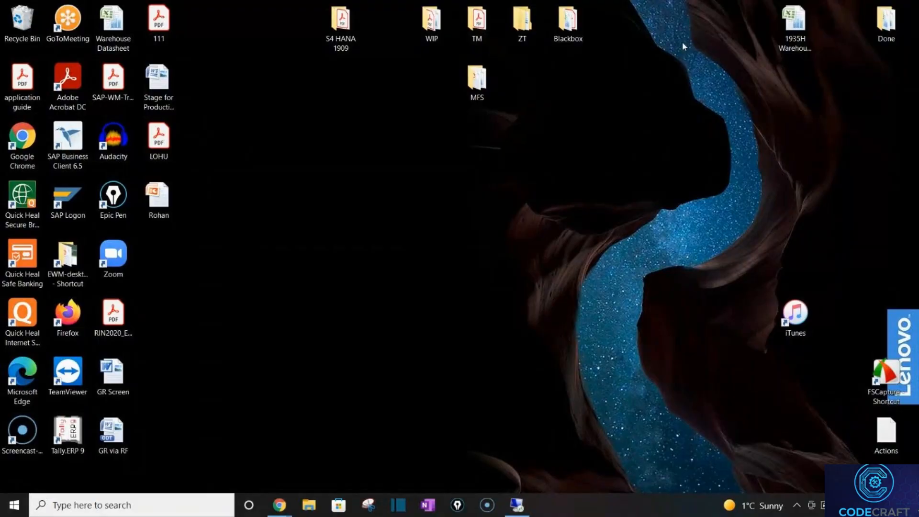
double_click(348, 45)
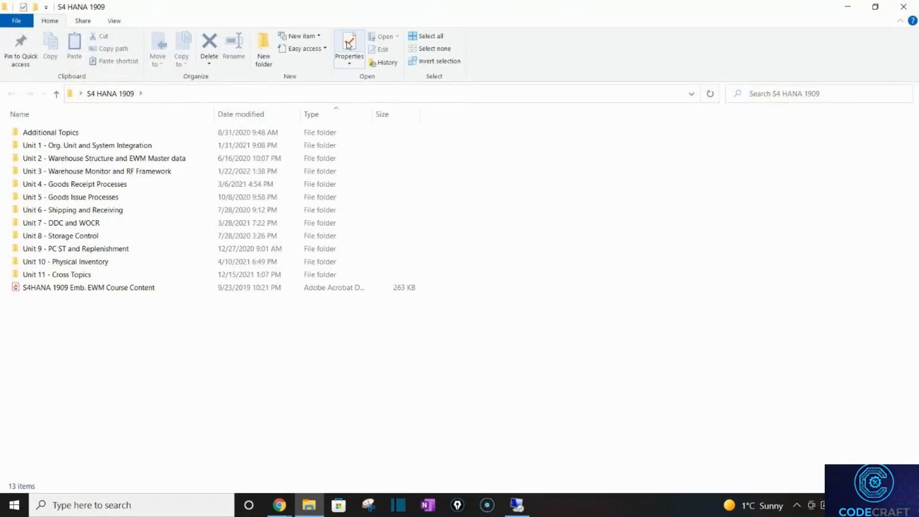
double_click(81, 200)
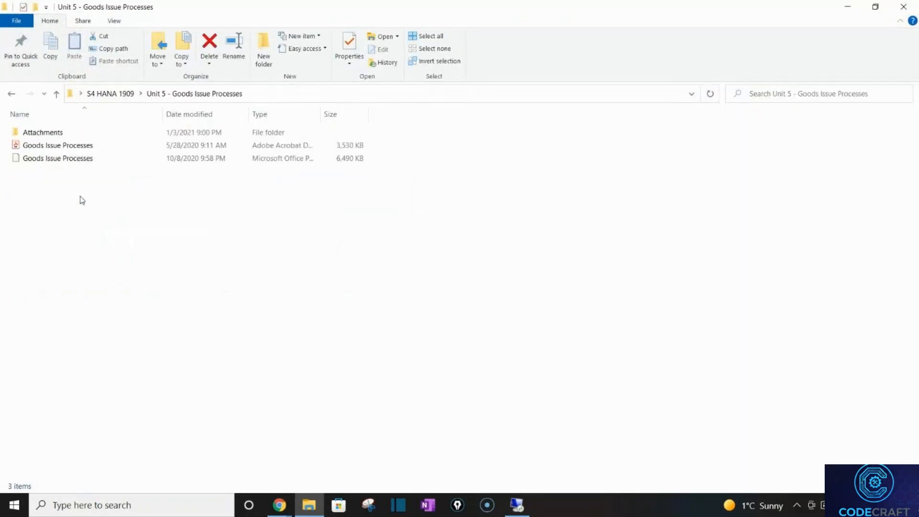
click(63, 160)
double_click(63, 159)
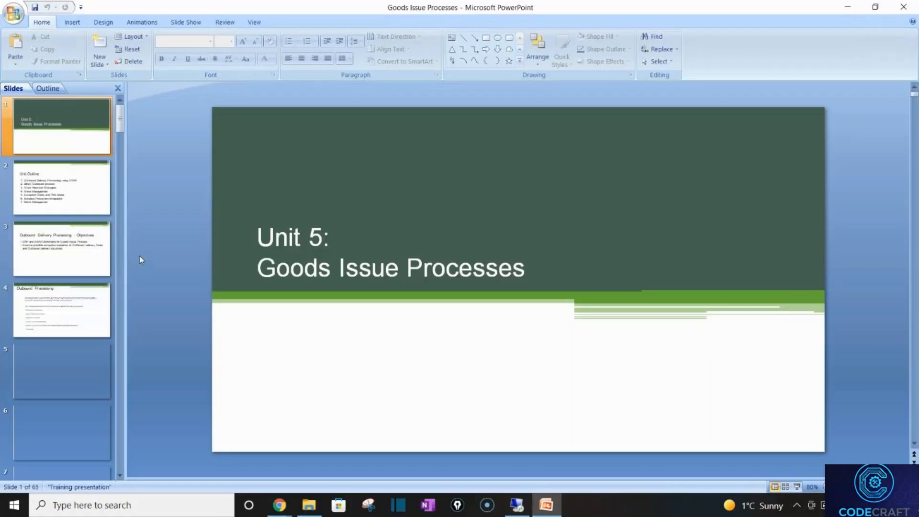
click(56, 185)
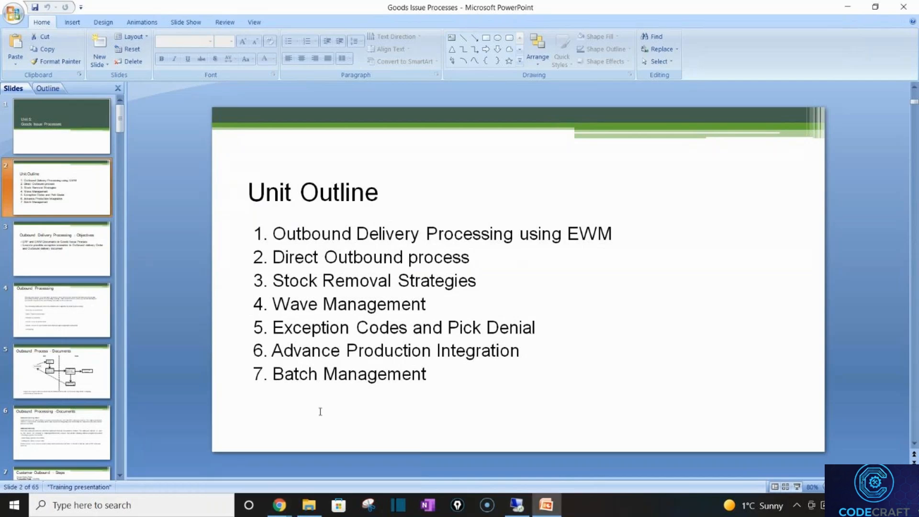
- Switch to the GoTo meeting in Google Chrome, turn on the microphone and go back to the 1935H Warehouse Datasheet
mouse_move(290, 504)
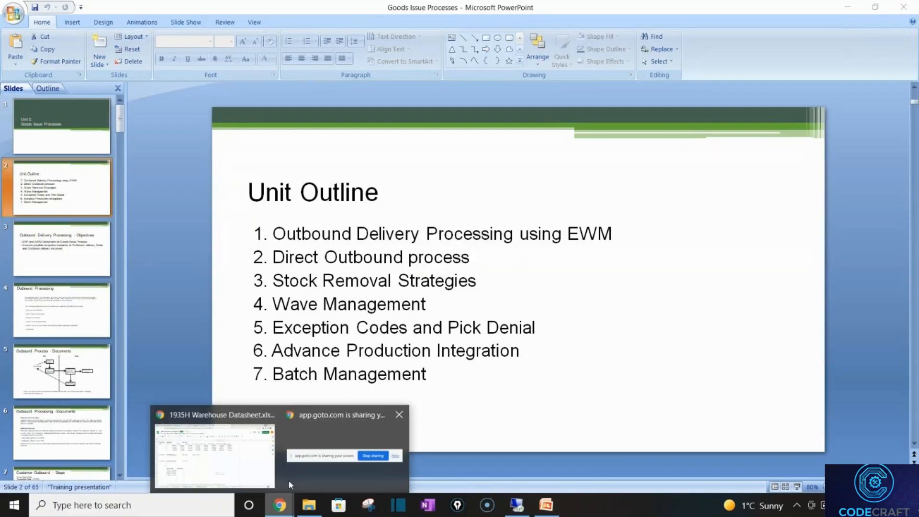
click(214, 455)
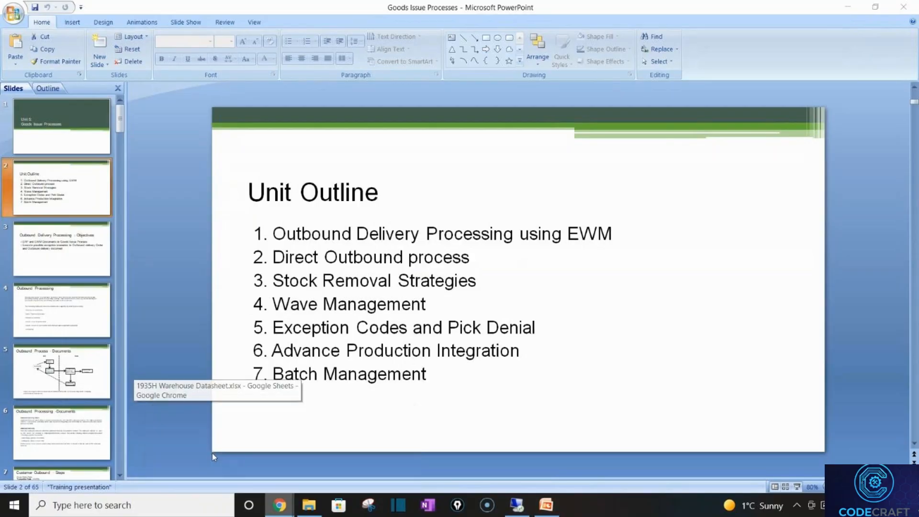
click(211, 9)
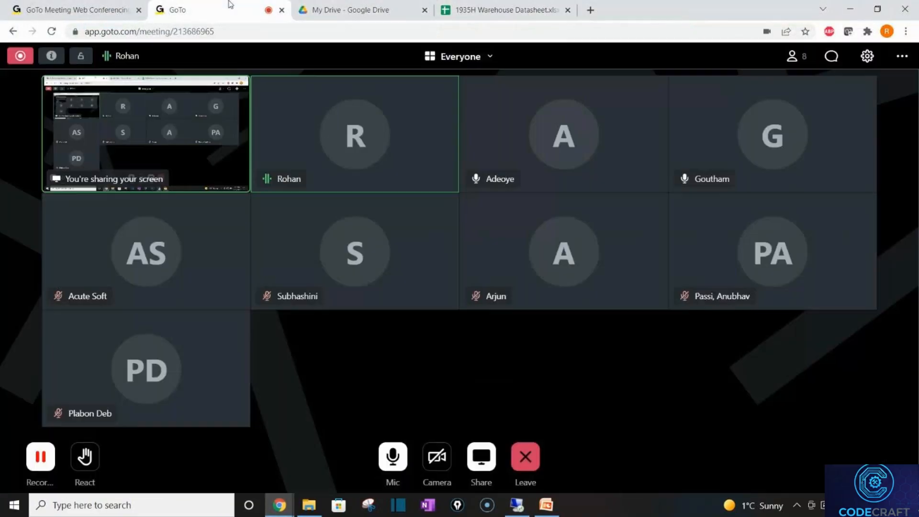
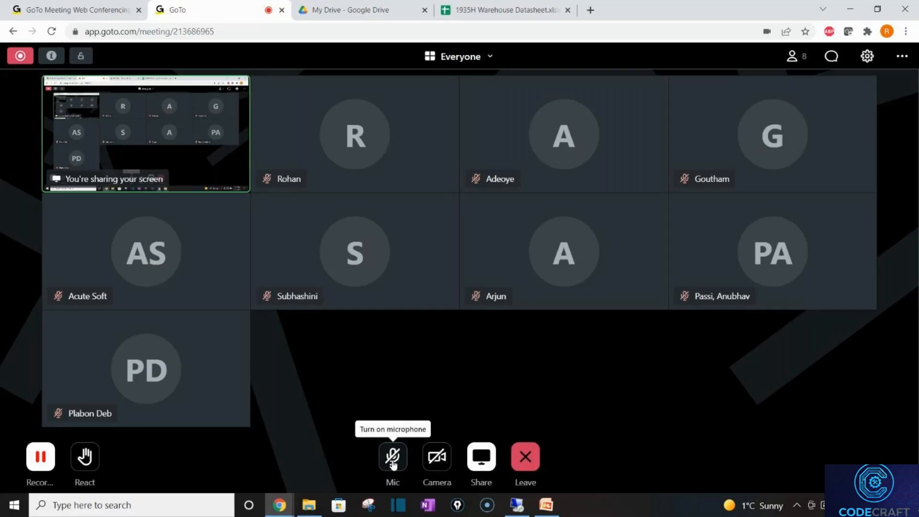
click(393, 462)
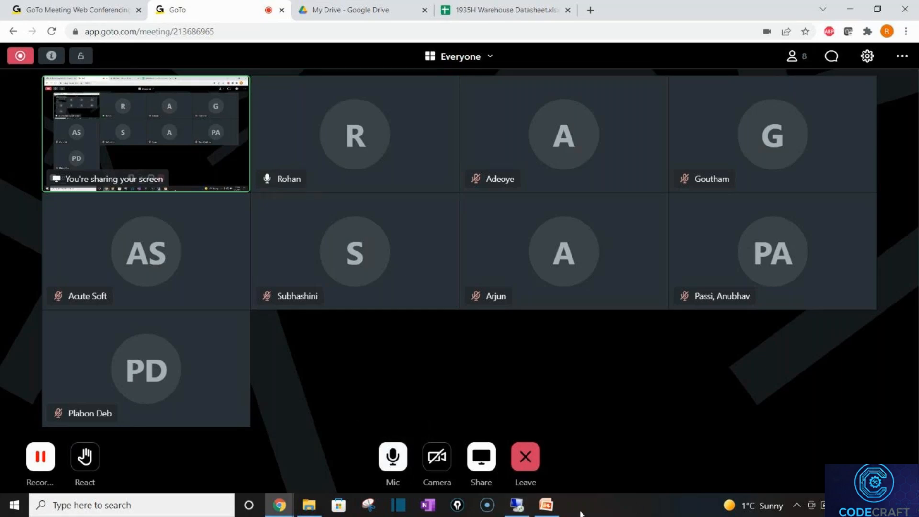
click(502, 8)
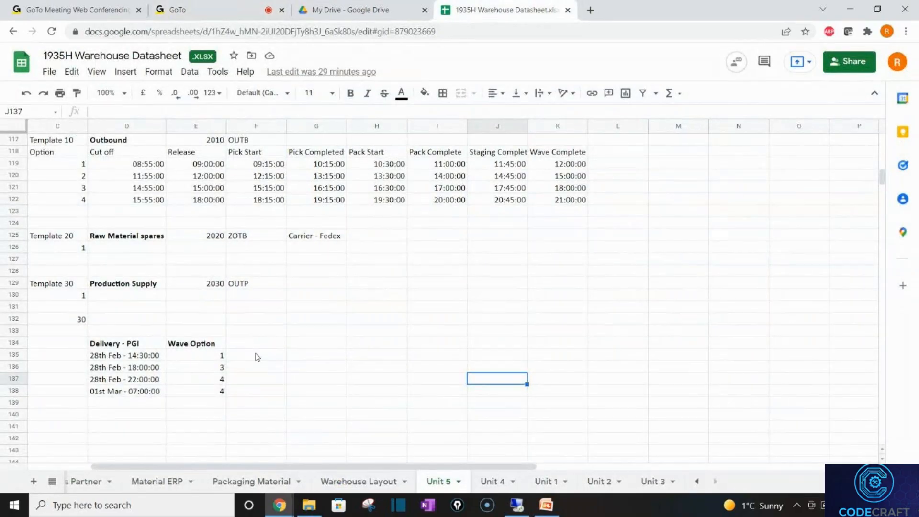
- Review the wave template options with their cut-off times and the delivery PGI table on the Unit 5 sheet
click(109, 429)
key(Down)
key(Down)
key(Down)
key(Down)
key(Down)
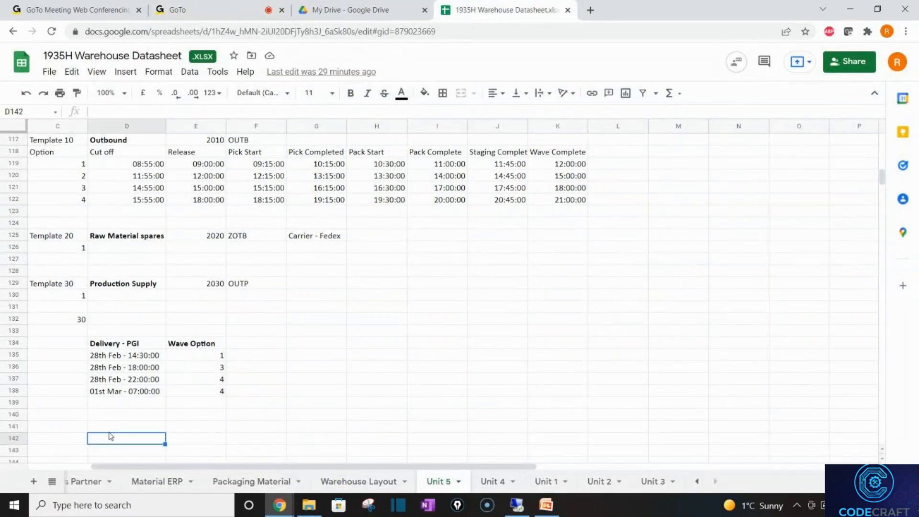
key(Down)
key(Down)
key(Down)
key(Down)
key(Down)
key(Down)
key(Down)
key(Down)
key(Up)
key(Up)
key(Up)
key(Up)
key(Up)
key(Up)
key(Up)
key(Up)
key(Up)
key(Up)
key(Up)
key(Up)
key(Up)
key(Up)
key(Up)
key(Up)
key(Up)
key(Up)
key(Up)
key(Up)
key(Up)
key(Up)
key(Up)
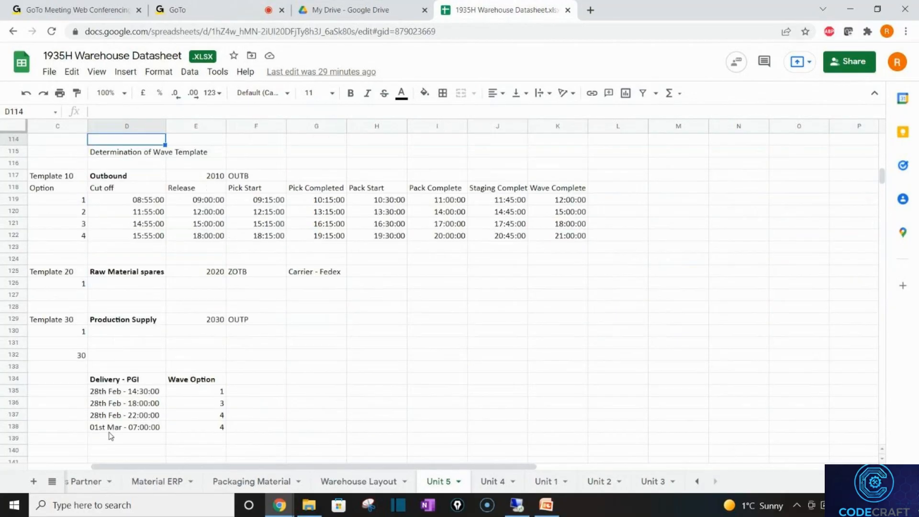
key(Up)
key(Up)
key(Up)
key(Down)
key(Down)
key(Down)
key(Down)
key(Down)
key(Down)
key(Down)
key(Down)
key(Down)
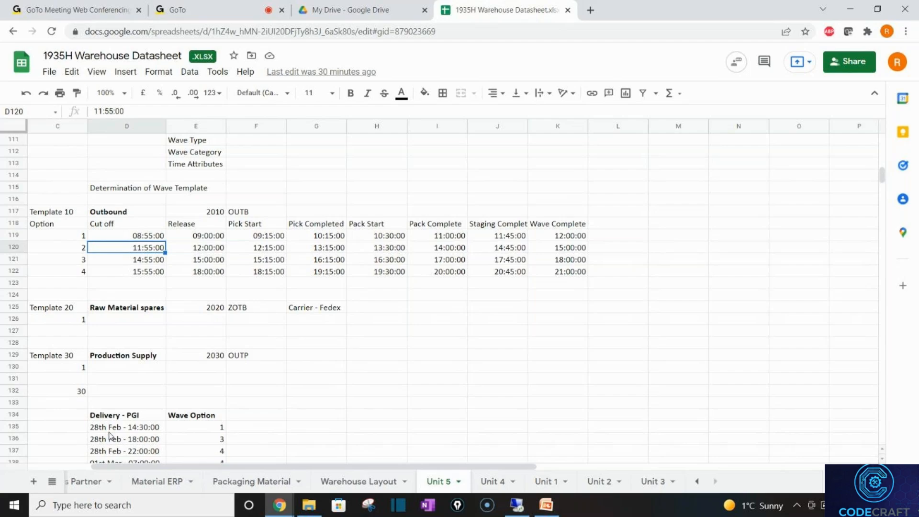
- Enter "26th Feb-" in cell D140 below the delivery PGI list
click(109, 432)
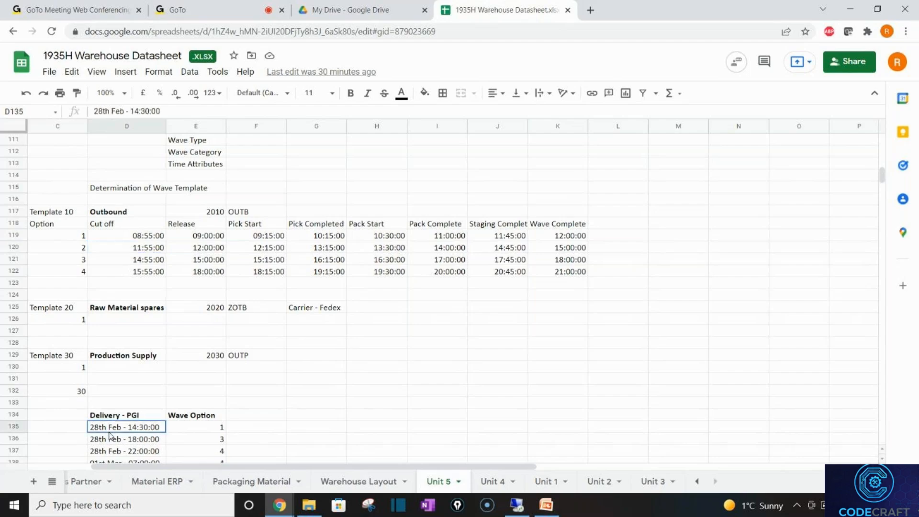
key(Down)
key(Down)
key(Down)
key(Down)
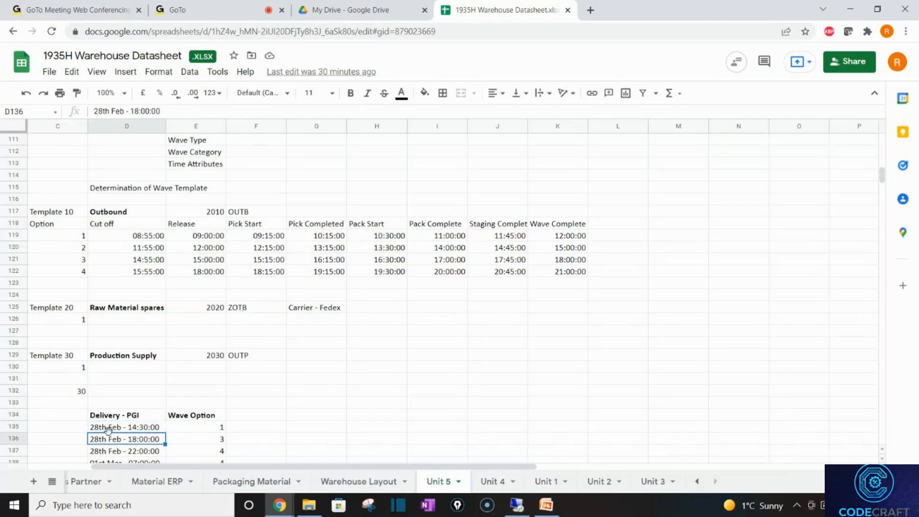
key(Down)
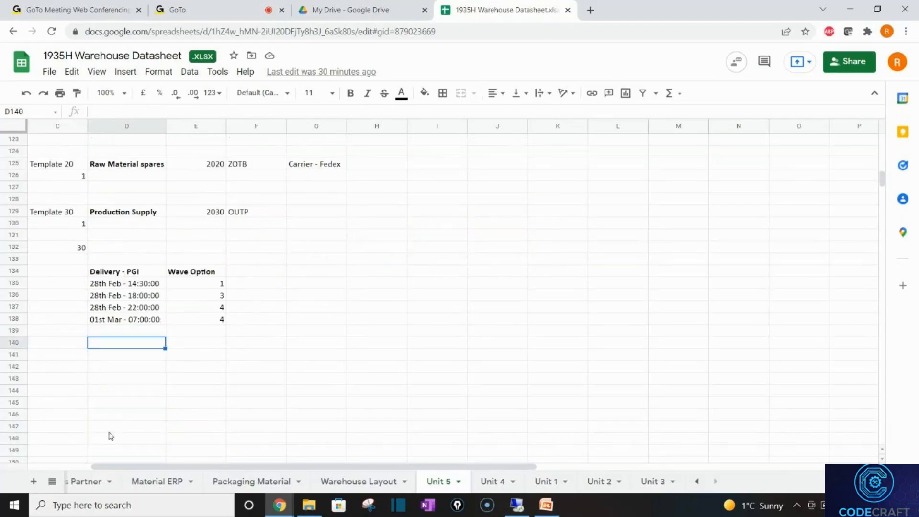
text(26th)
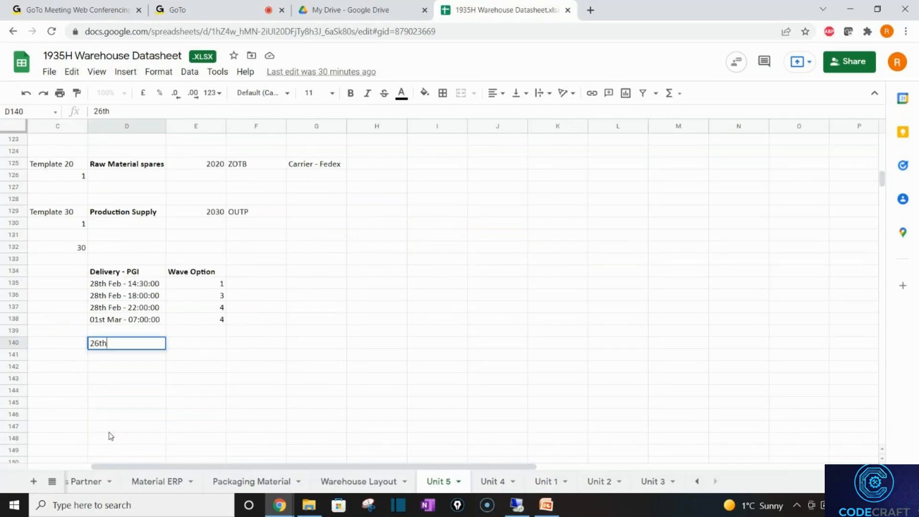
text( Fec)
key(BackSpace)
text(v)
key(BackSpace)
text(b-)
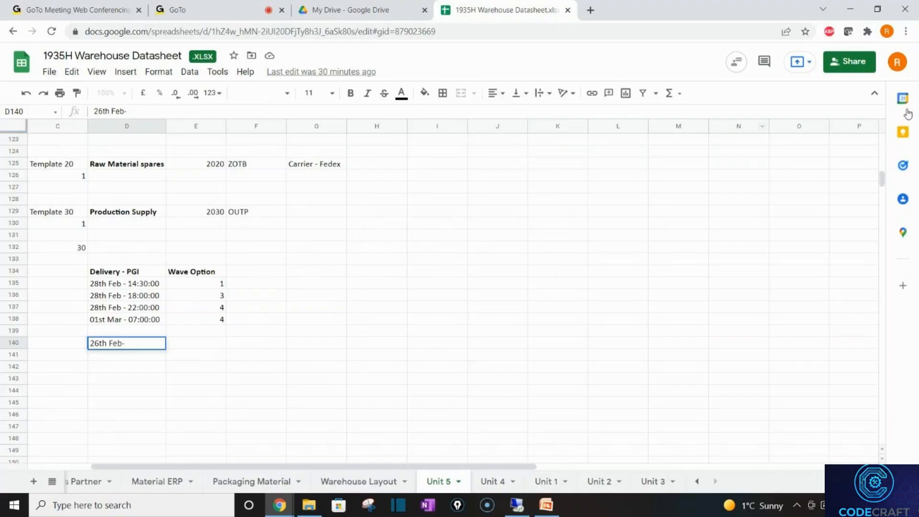
- Enter 11:56 am in cell C140 beside the 26th Feb entry
click(502, 291)
key(Up)
key(Up)
key(Up)
key(Up)
key(Up)
key(Up)
key(Up)
key(Up)
key(Up)
key(Up)
key(Up)
key(Up)
key(Up)
key(Up)
key(Up)
key(Up)
key(Up)
key(Up)
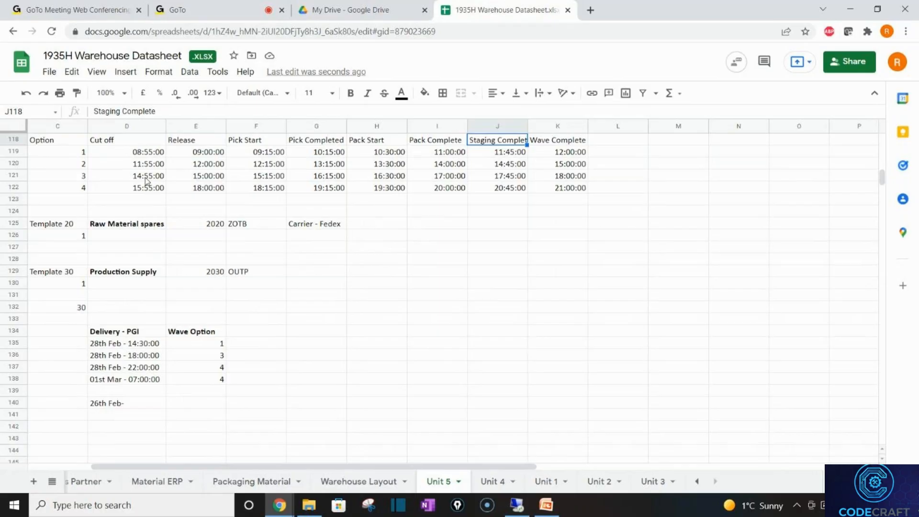
click(70, 406)
text(11)
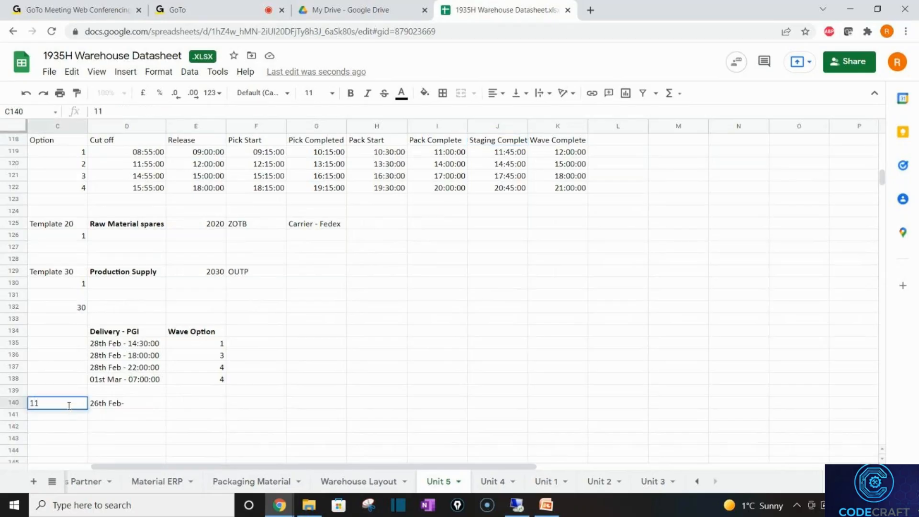
text(:56 am)
- Complete the delivery PGI entry in cell D140 as 26th Feb-14:30
click(142, 404)
double_click(142, 405)
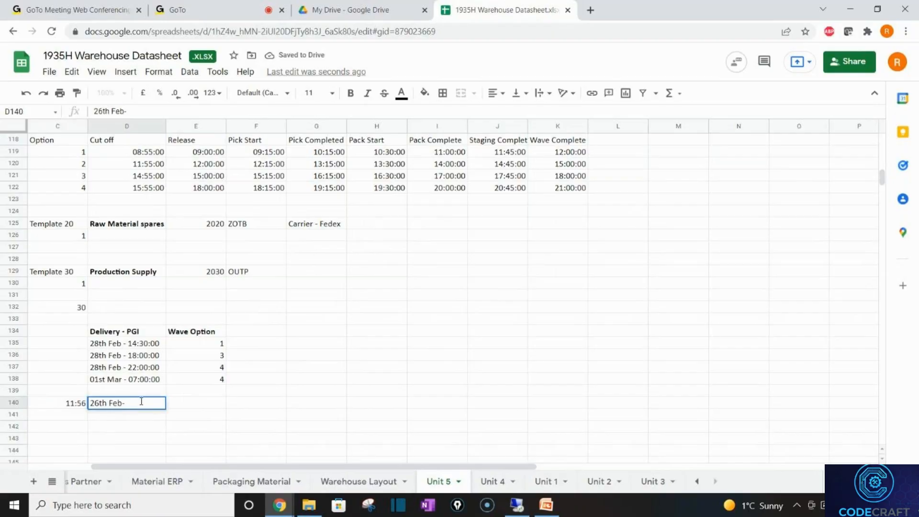
text(12)
key(BackSpace)
text(14:30)
key(BackSpace)
key(BackSpace)
key(BackSpace)
key(BackSpace)
key(BackSpace)
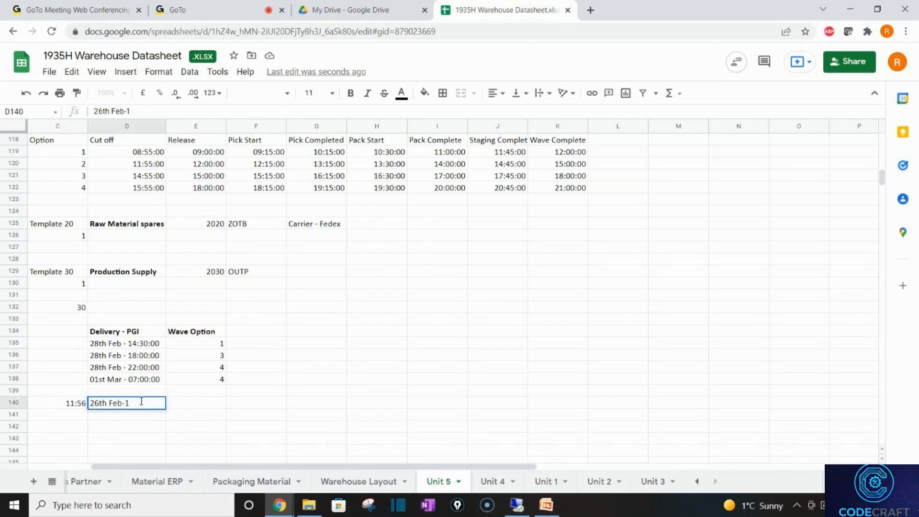
text(4:30)
key(Tab)
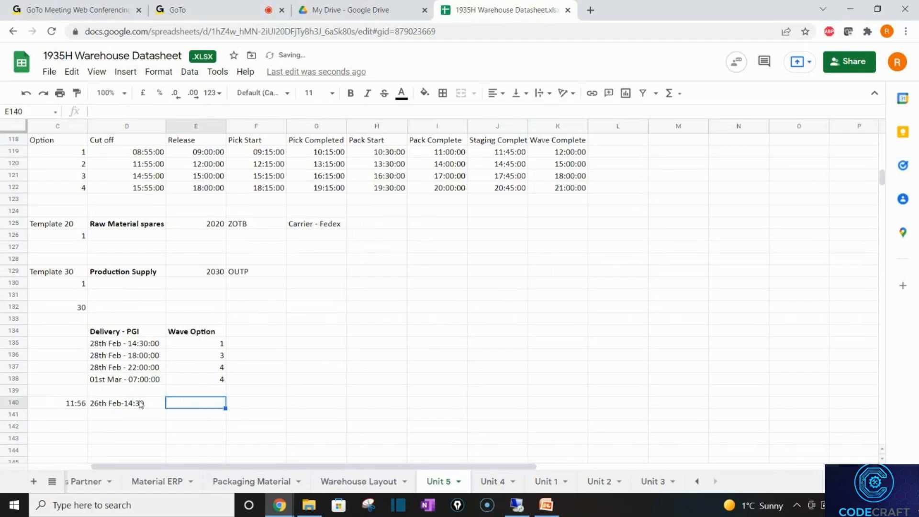
- Enter 1 as the wave option for the 26th Feb-14:30 delivery in cell E140
click(140, 405)
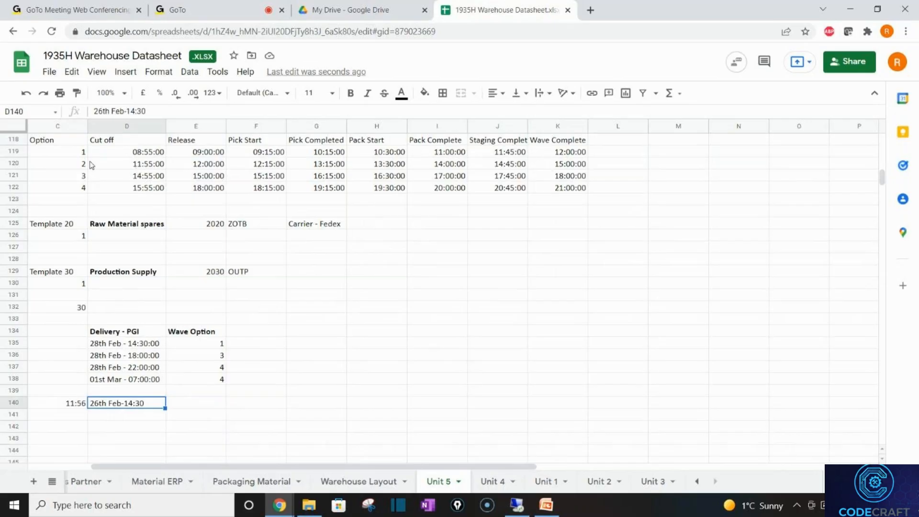
click(84, 154)
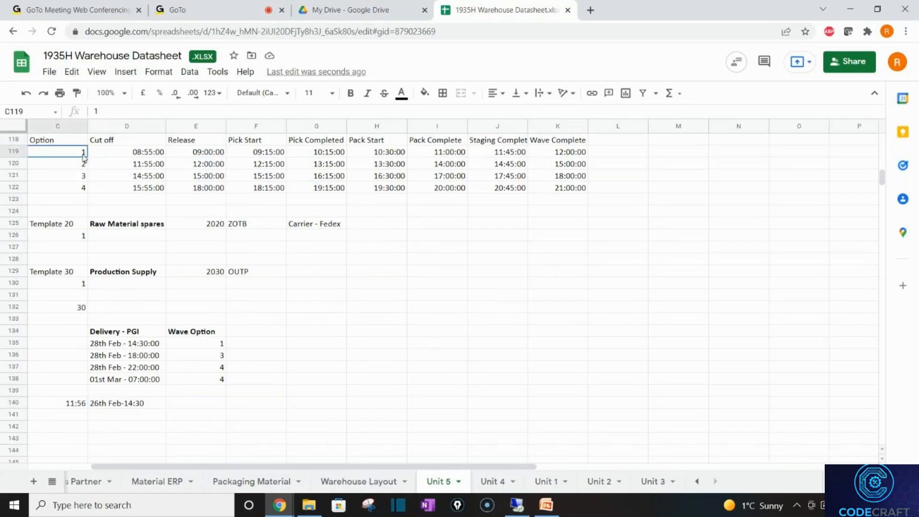
click(209, 404)
text(1)
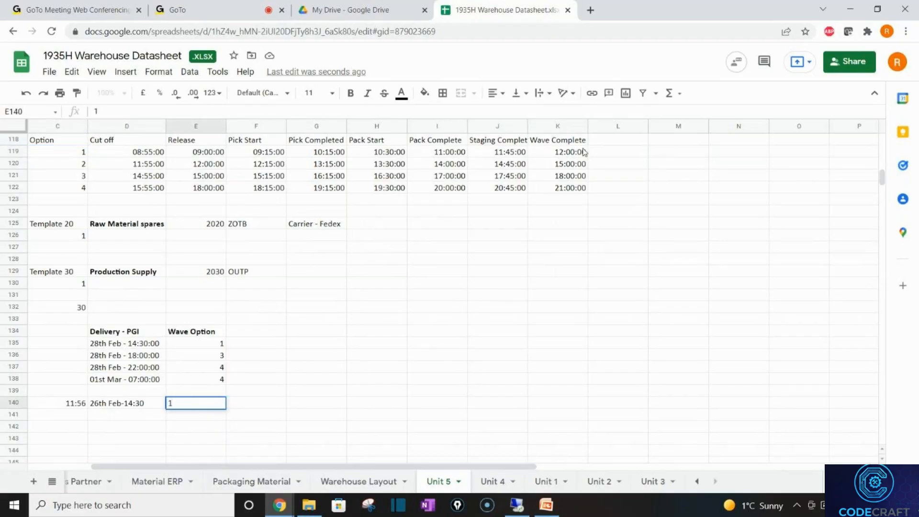
click(565, 157)
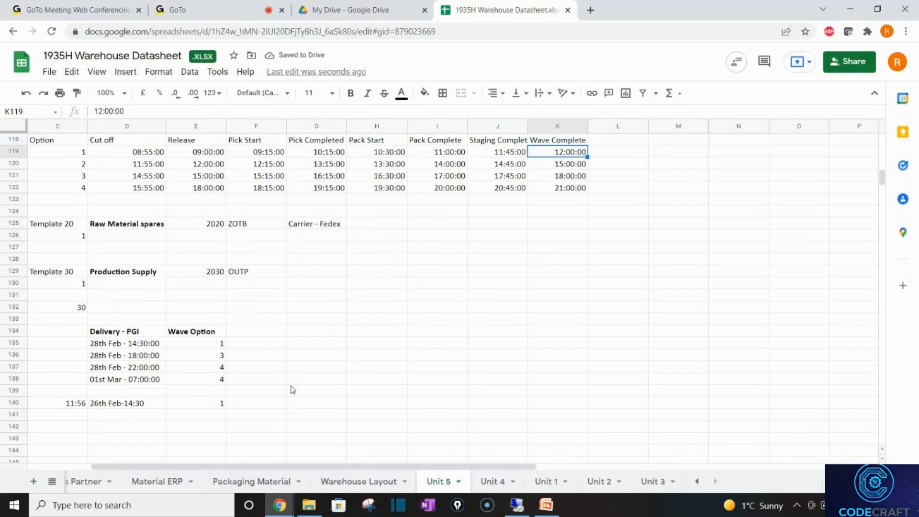
- Check the 11:56 time against the wave cut-off times and set the 26th Feb-14:30 delivery's wave option to 3
click(214, 411)
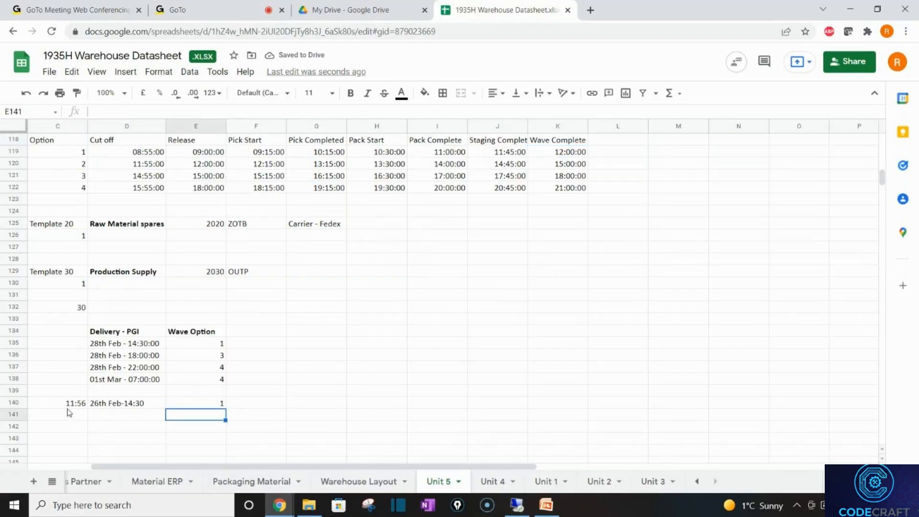
click(70, 406)
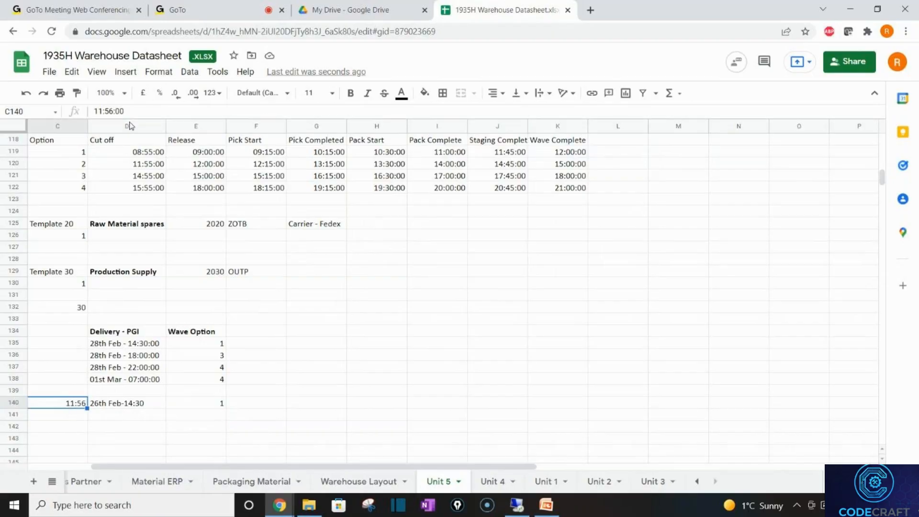
click(145, 154)
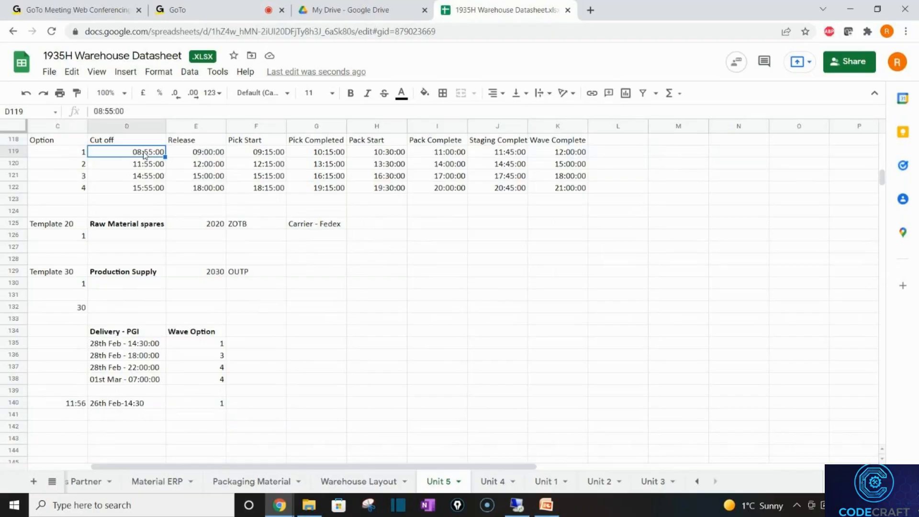
click(146, 166)
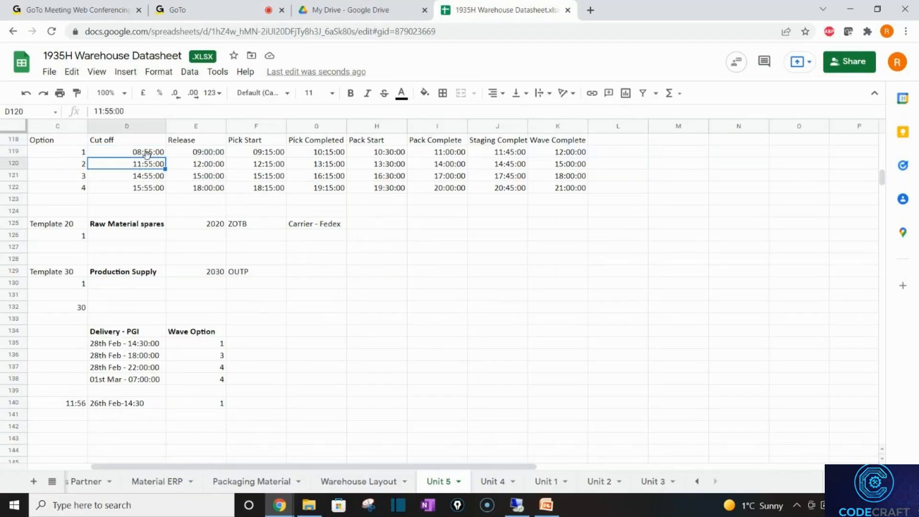
click(150, 153)
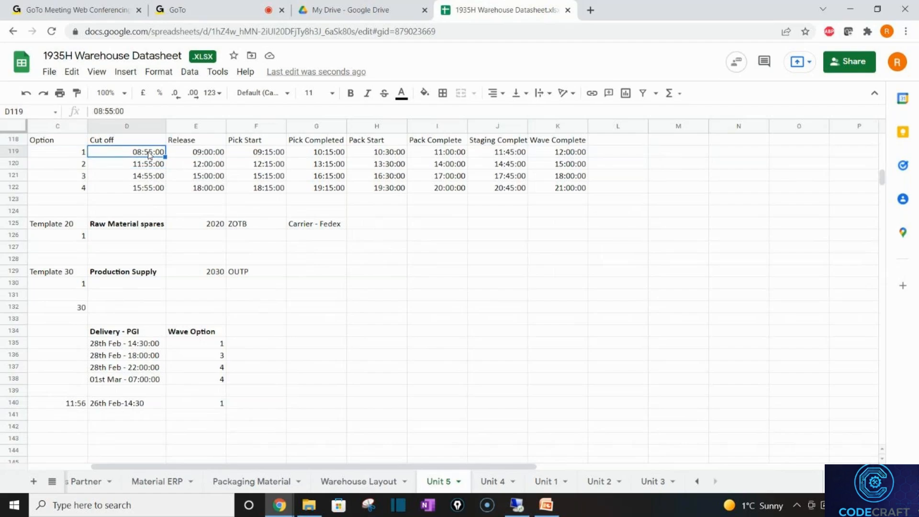
click(153, 166)
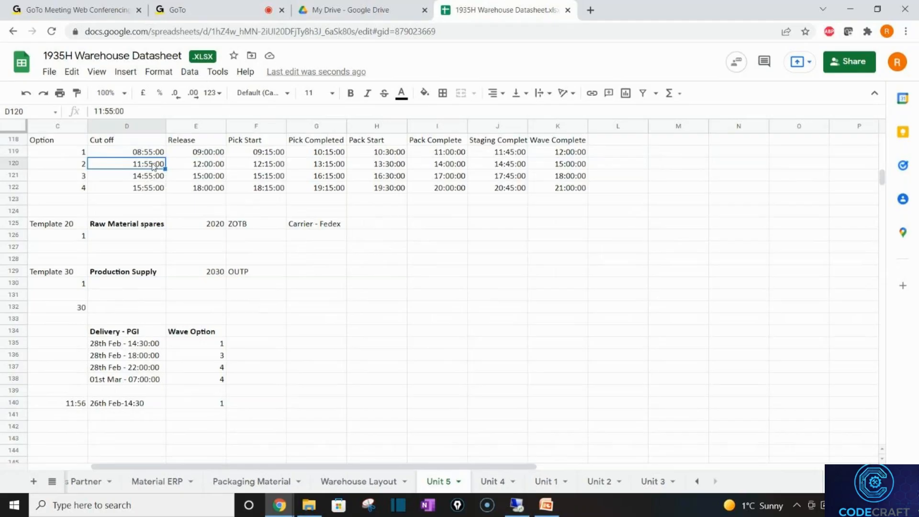
click(221, 406)
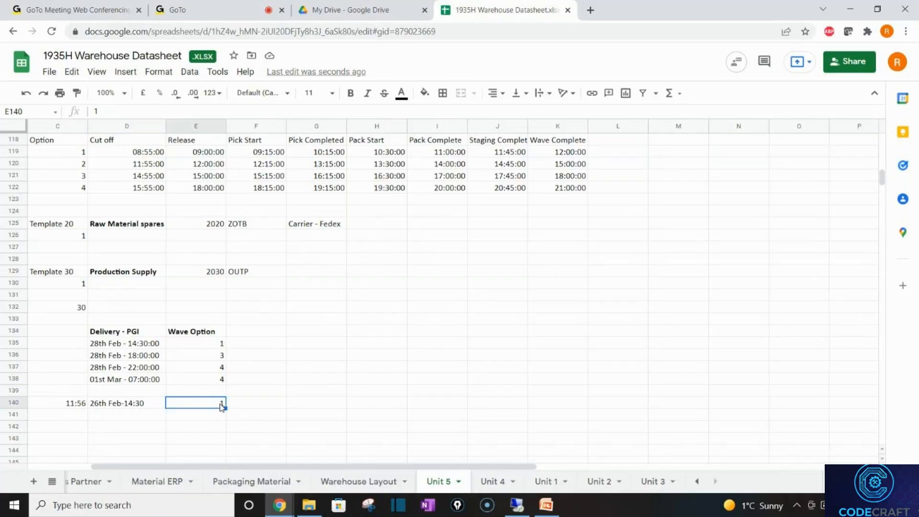
text(3)
key(Return)
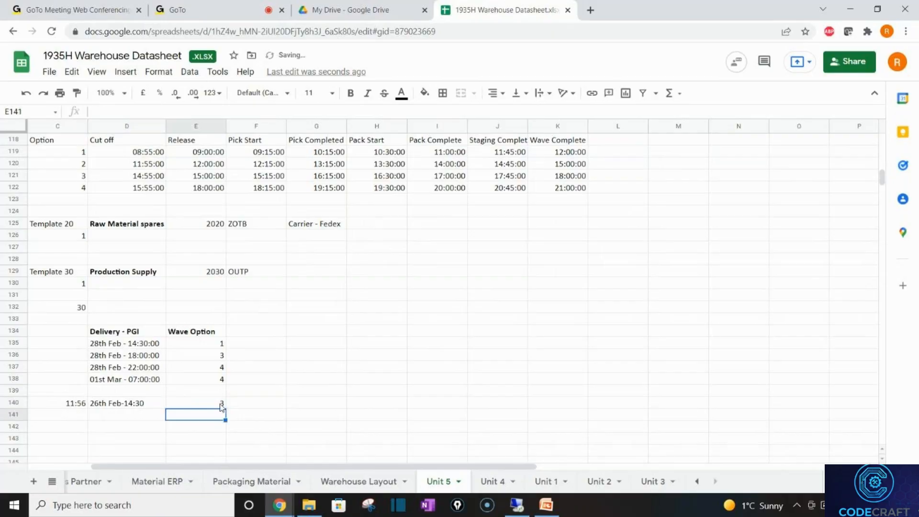
- Add the label "Current time" in cell C139 above the 11:56 entry
click(566, 178)
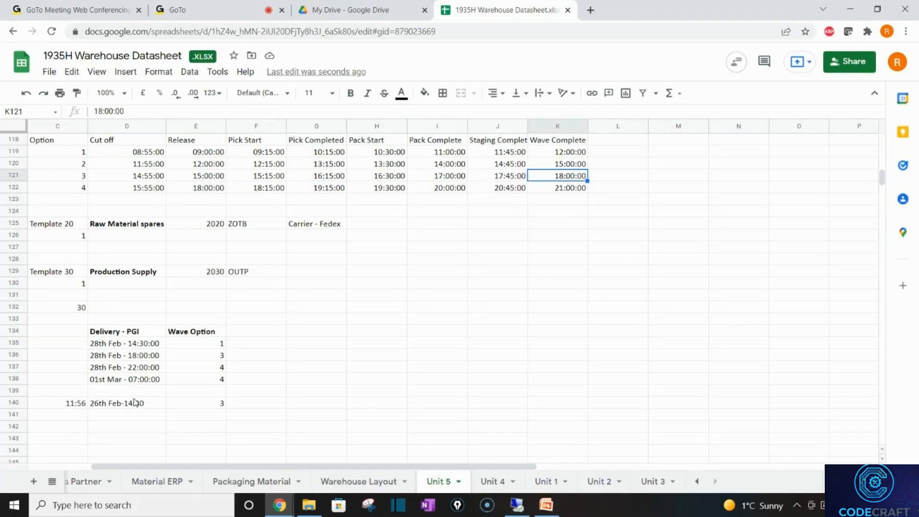
click(82, 395)
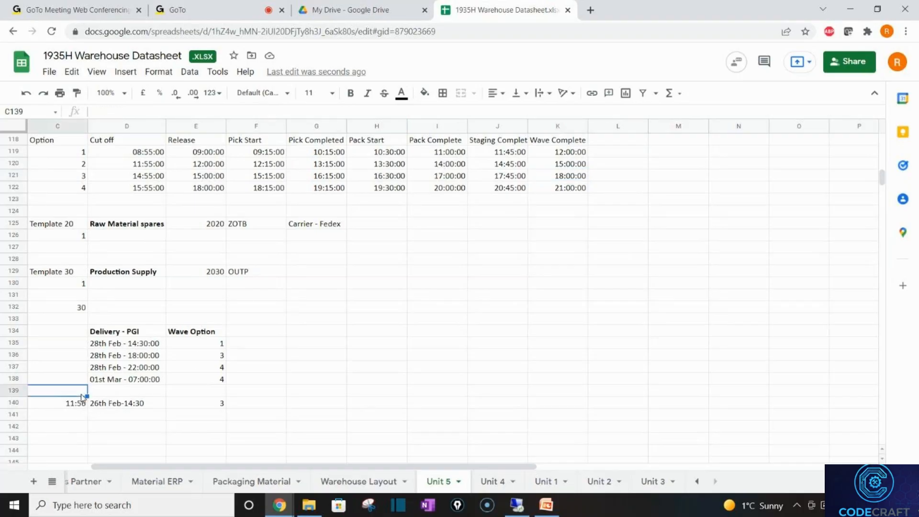
text(Current)
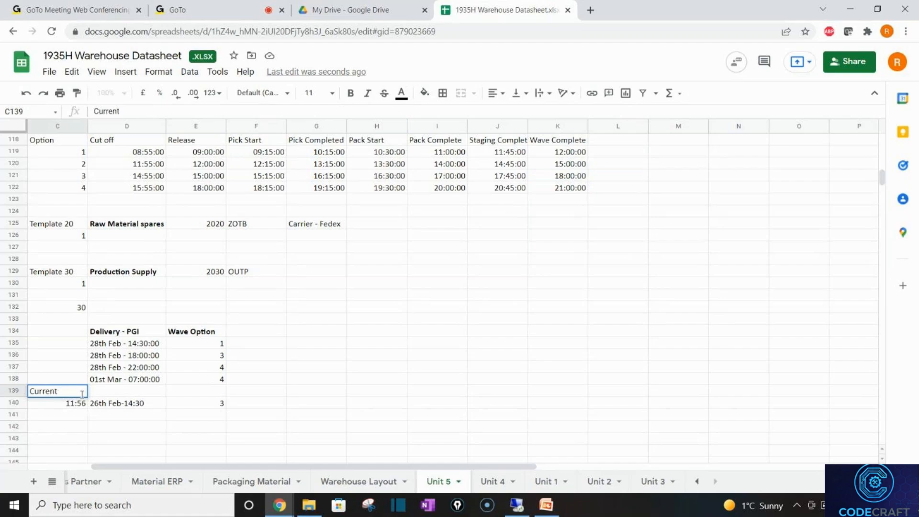
text( time)
key(Return)
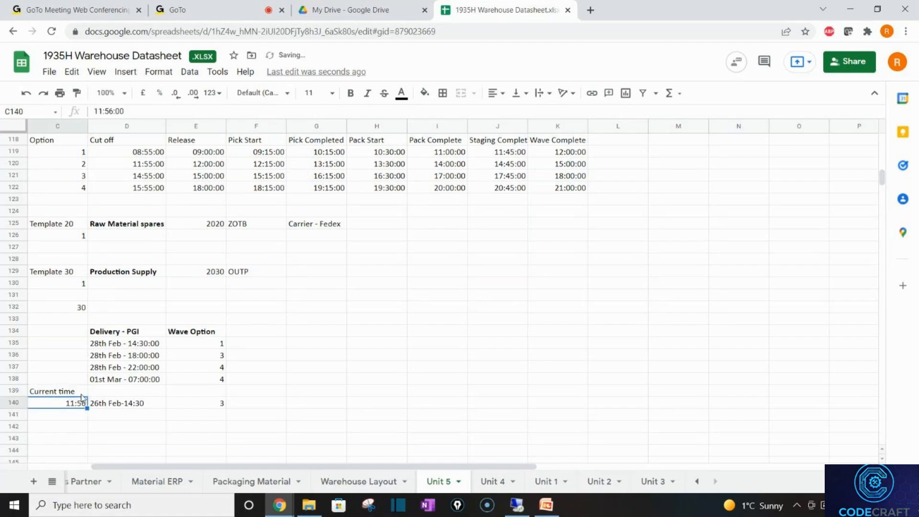
click(157, 165)
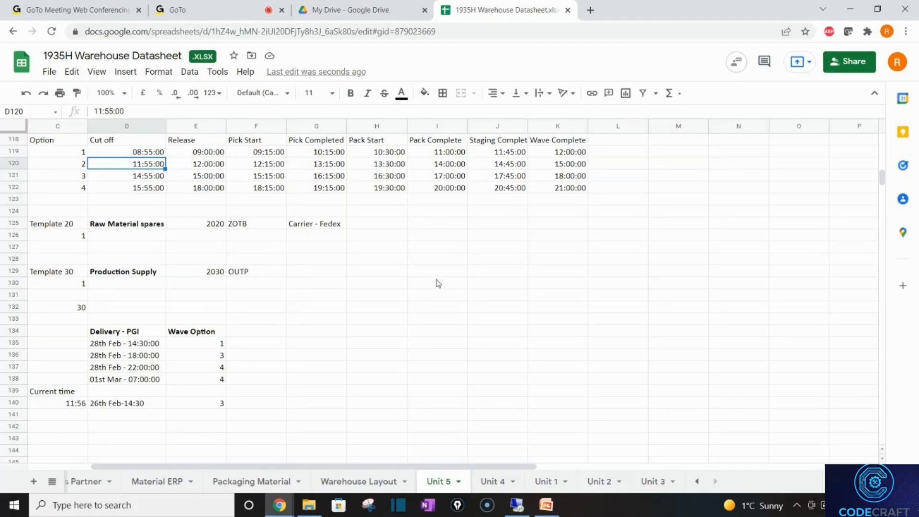
mouse_move(553, 511)
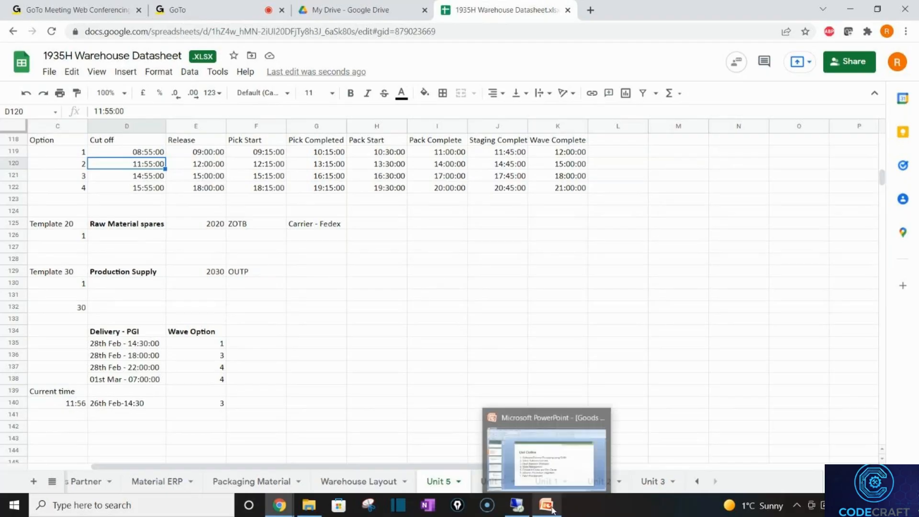
click(463, 330)
click(148, 431)
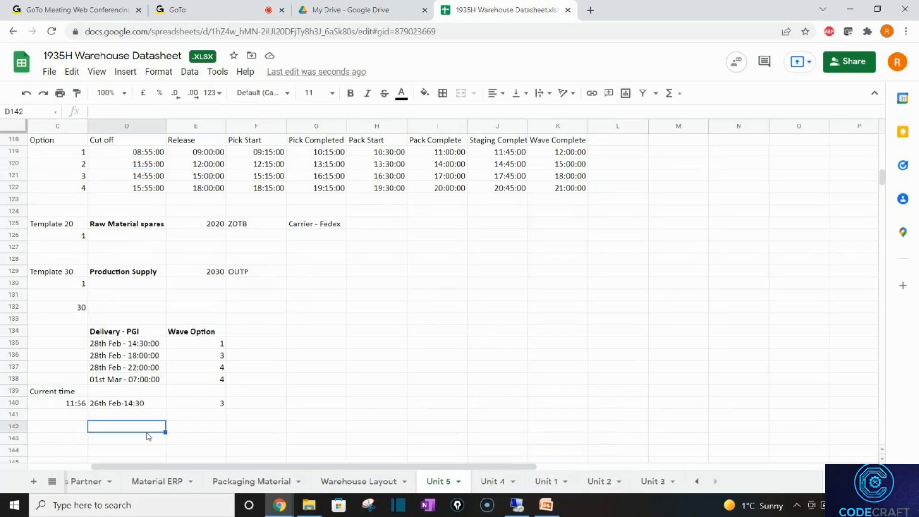
key(Down)
key(Down)
key(Down)
key(Down)
key(Down)
key(Down)
key(Down)
key(Down)
key(Down)
key(Down)
key(Down)
key(Down)
key(Down)
key(Down)
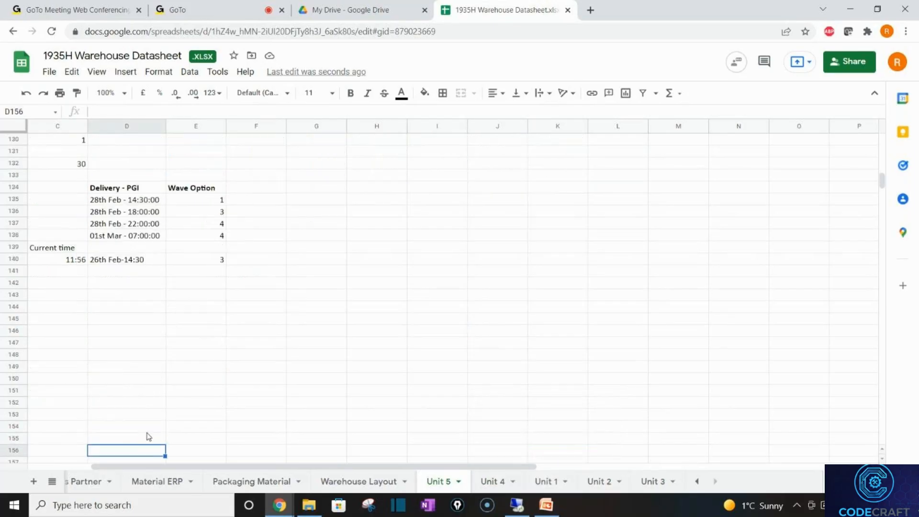
key(Up)
key(Up)
key(Up)
key(Up)
key(Up)
key(Up)
key(Up)
key(Up)
key(Up)
key(Up)
key(Up)
key(Up)
key(Up)
key(Up)
key(Up)
key(Up)
key(Up)
key(Up)
key(Up)
key(Up)
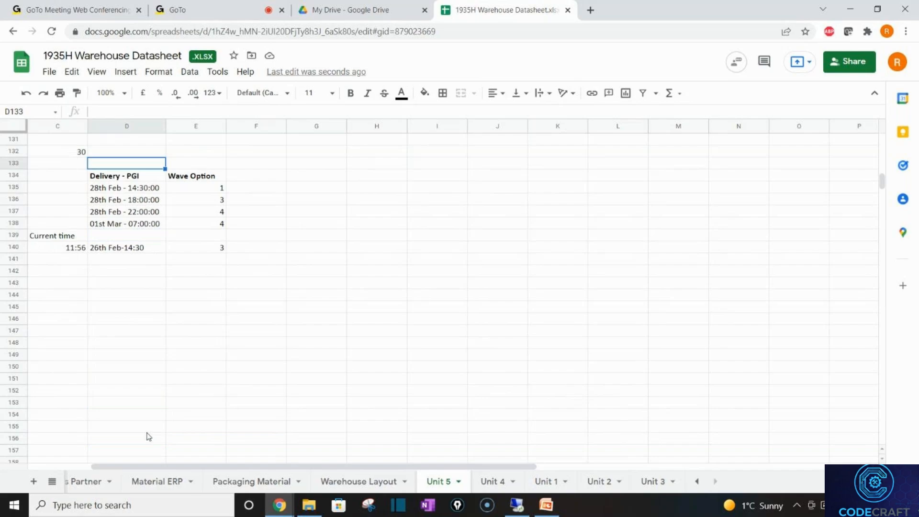
- Examine the wave template cut-off times against the delivery PGI, current time and wave option entries on the Unit 5 sheet
key(Up)
key(Up)
key(Up)
key(Up)
key(Up)
key(Up)
key(Up)
key(Up)
key(Up)
key(Up)
key(Up)
key(Up)
key(Up)
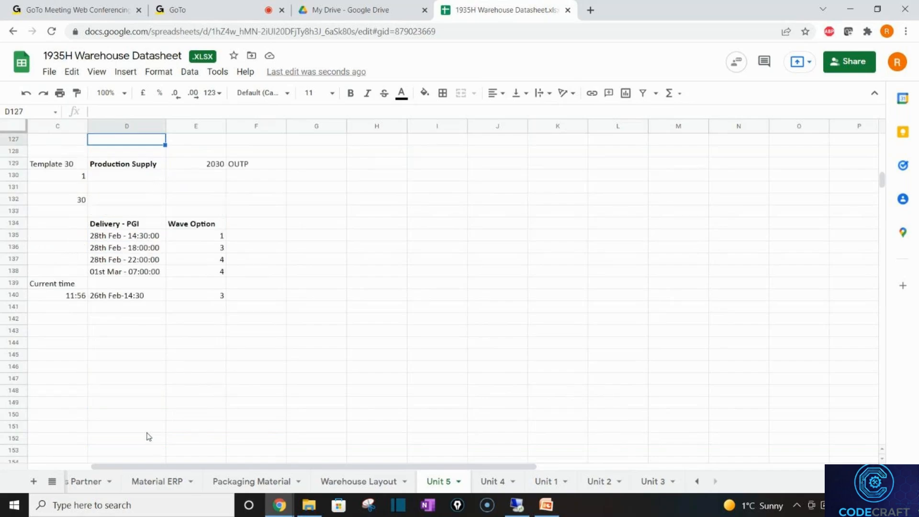
key(Down)
key(Down)
key(Down)
key(Down)
key(Down)
key(Down)
key(Down)
key(Down)
key(Down)
key(Down)
key(Down)
key(Down)
key(Down)
key(Down)
key(Down)
key(Down)
key(Down)
key(Down)
key(Down)
key(Down)
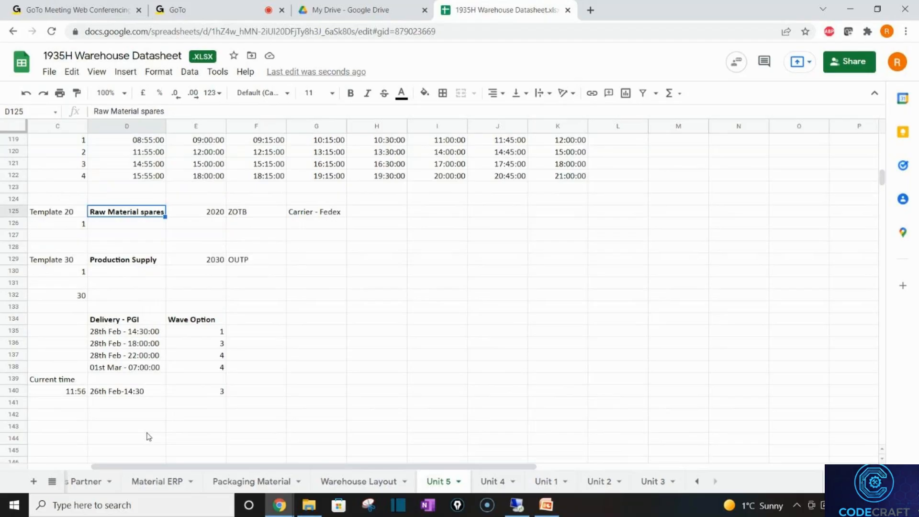
click(122, 366)
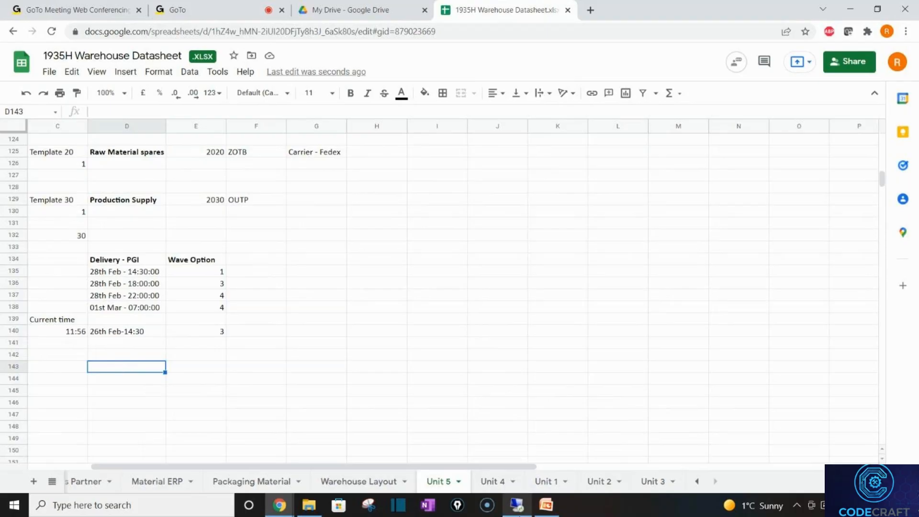
- Switch to the SAP remote desktop session in full screen and bring up the Warehouse Management Monitor for WH35
click(521, 503)
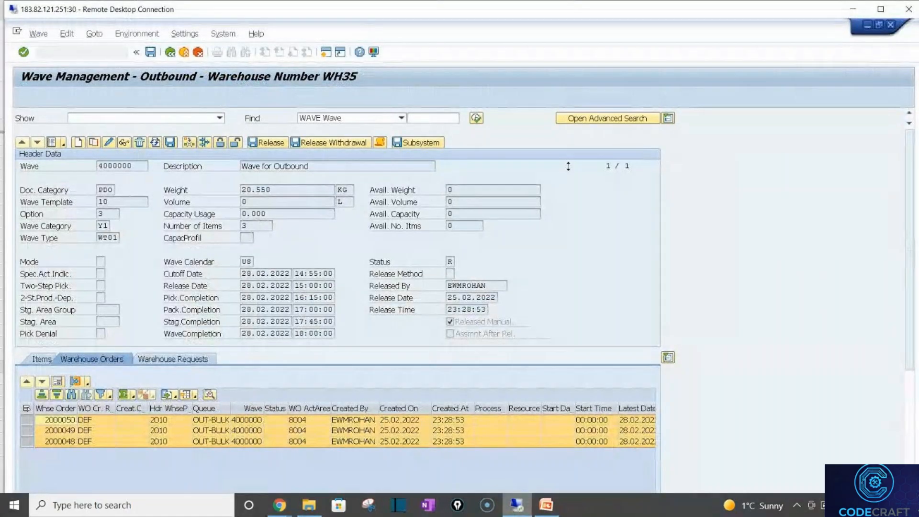
double_click(587, 4)
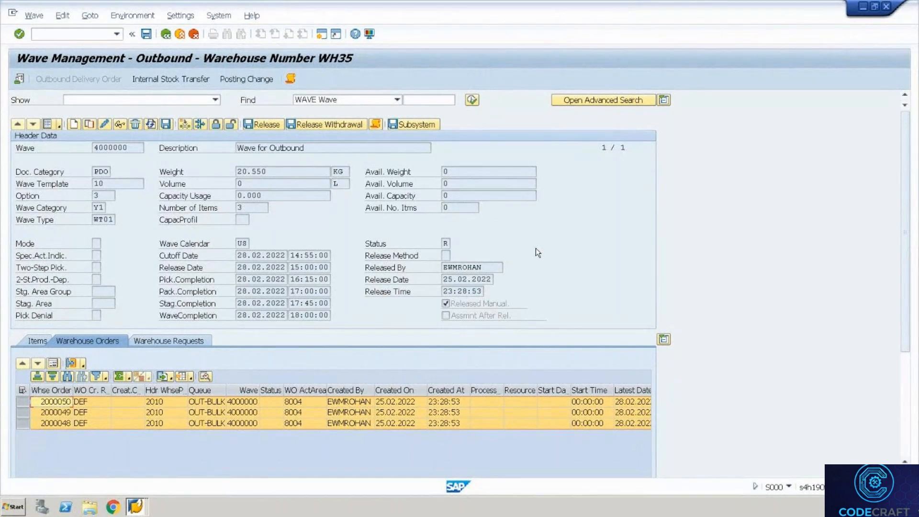
key(alt+Tab)
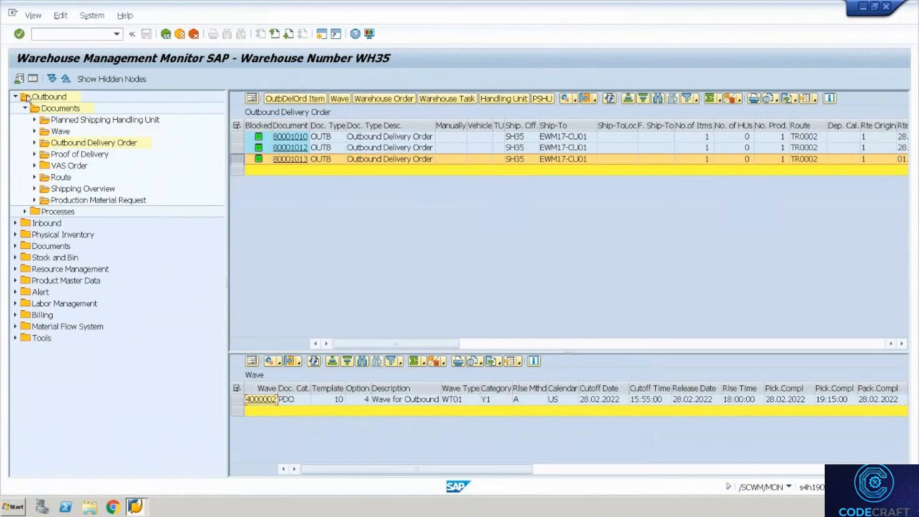
- Try to change the Warehouse Management Monitor's warehouse number to WH34
click(18, 79)
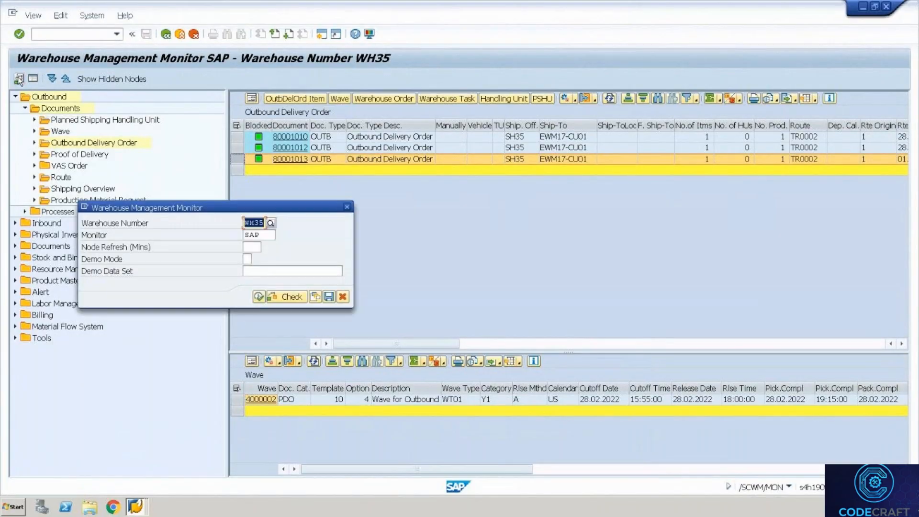
text(Wh34)
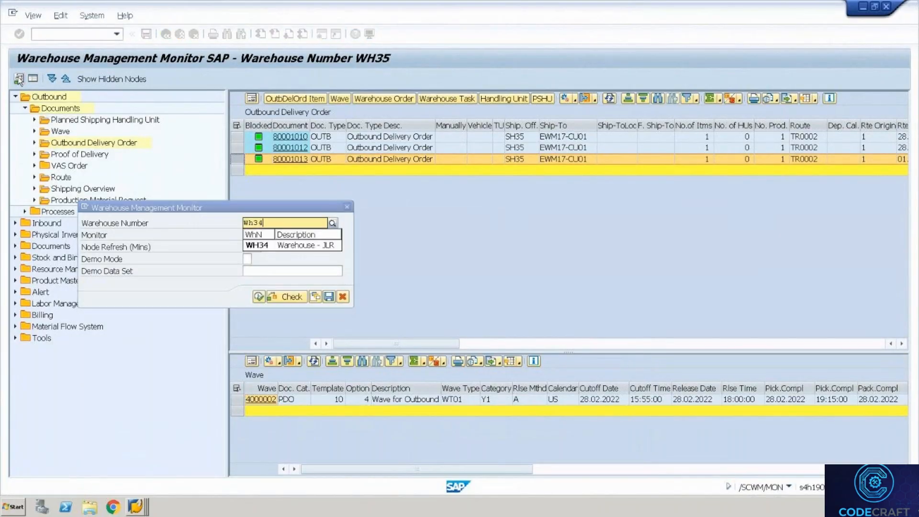
click(262, 297)
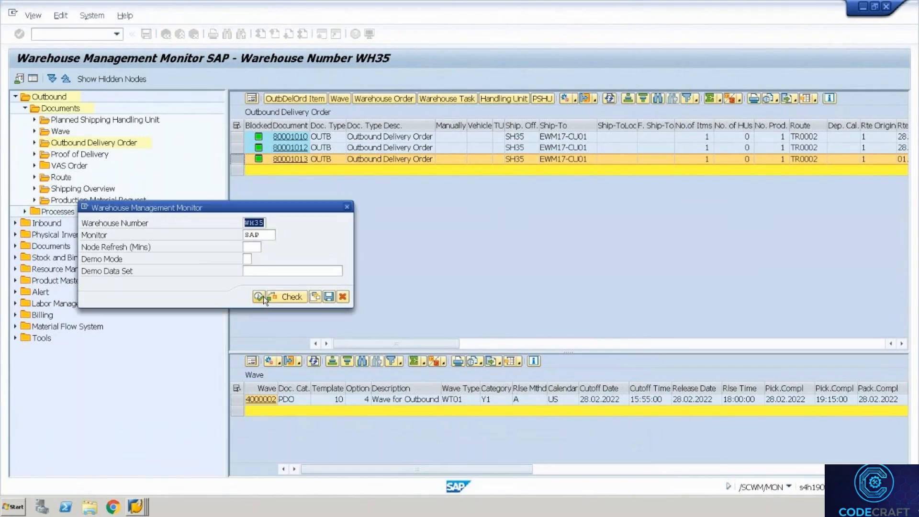
- List the physical stock of product EWMS4-20 in warehouse WH34, choosing the product from a search for EWM*
click(14, 142)
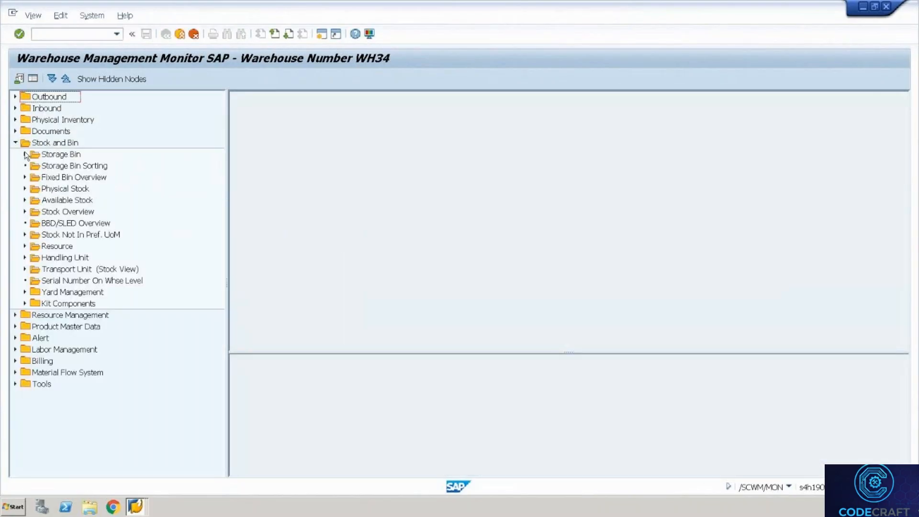
double_click(72, 190)
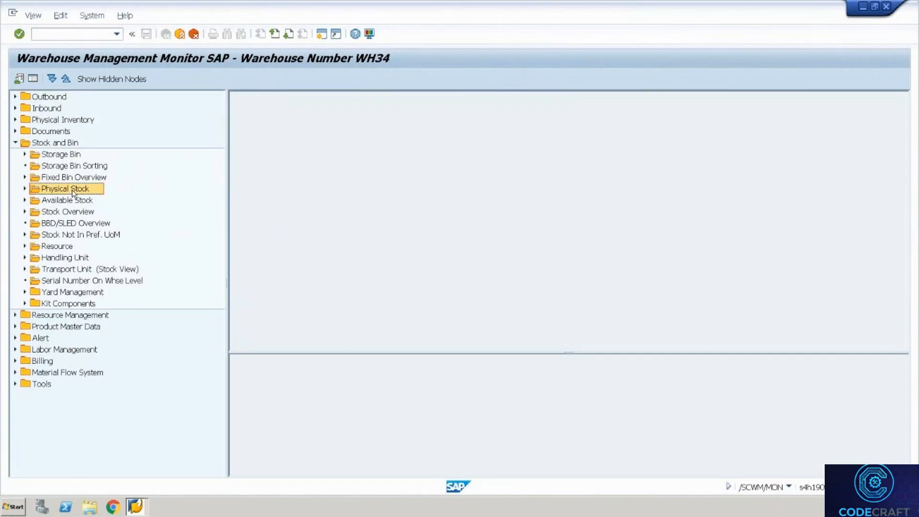
text(EW)
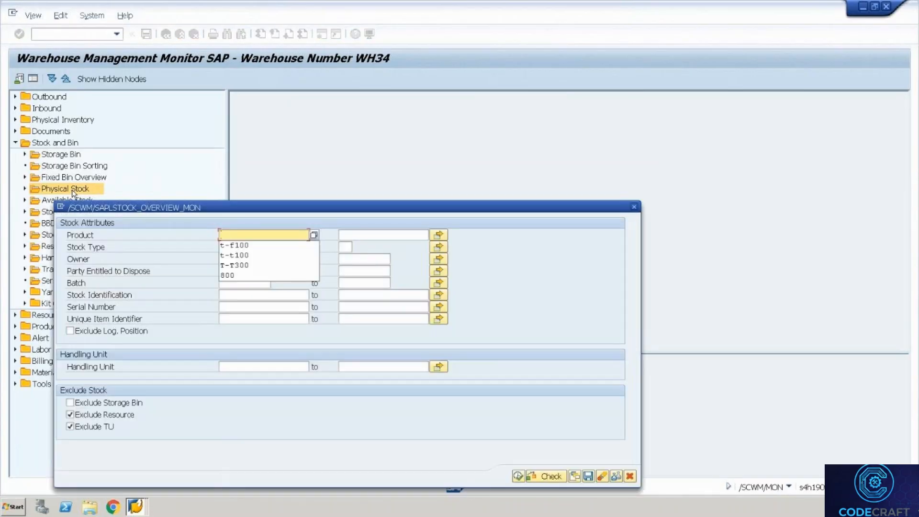
text(M)
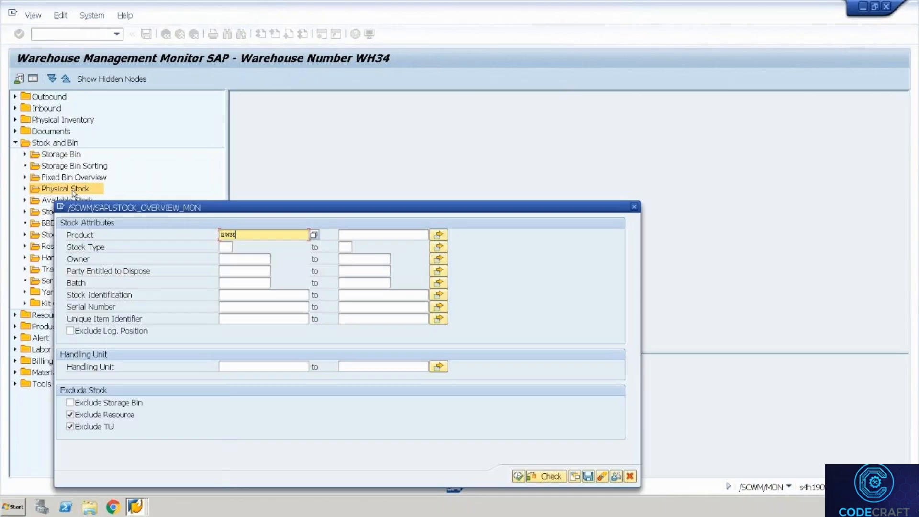
text(*)
click(314, 235)
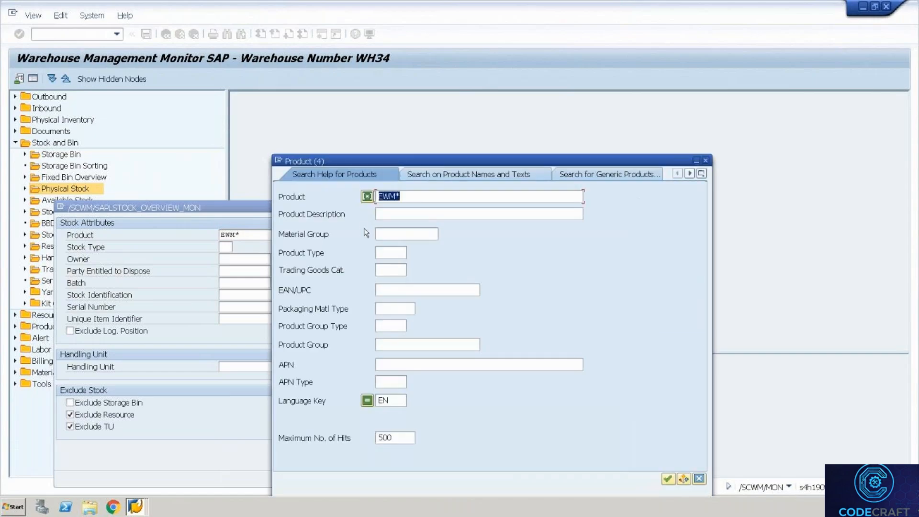
key(Return)
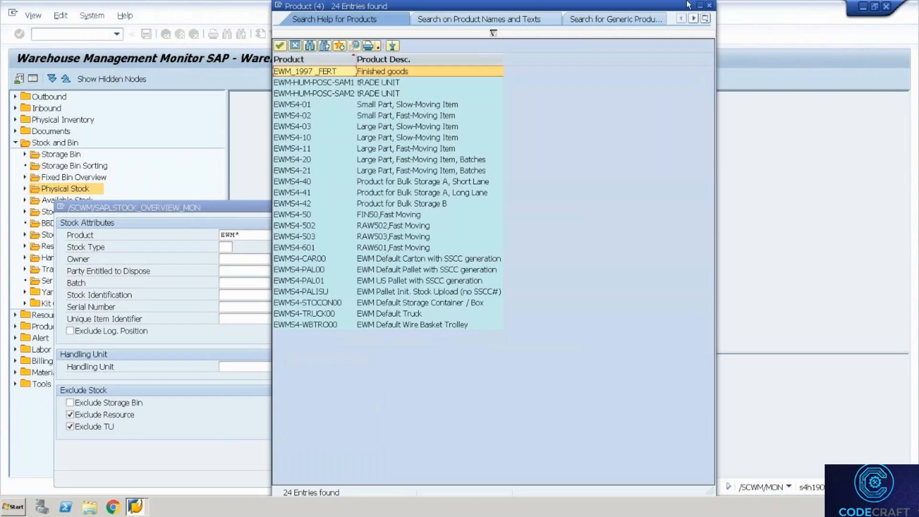
double_click(293, 159)
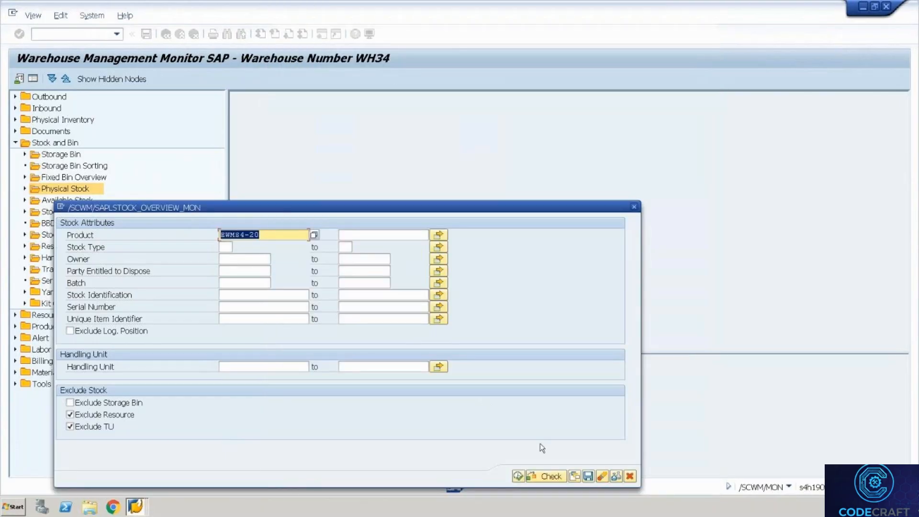
click(519, 476)
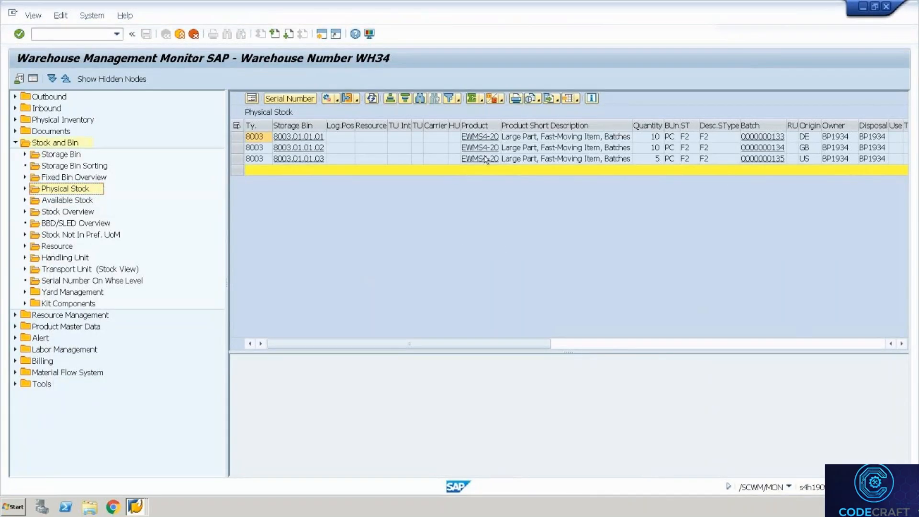
- Open the batch of the first stock row to view its basic data and classification, and return to the stock list
click(771, 140)
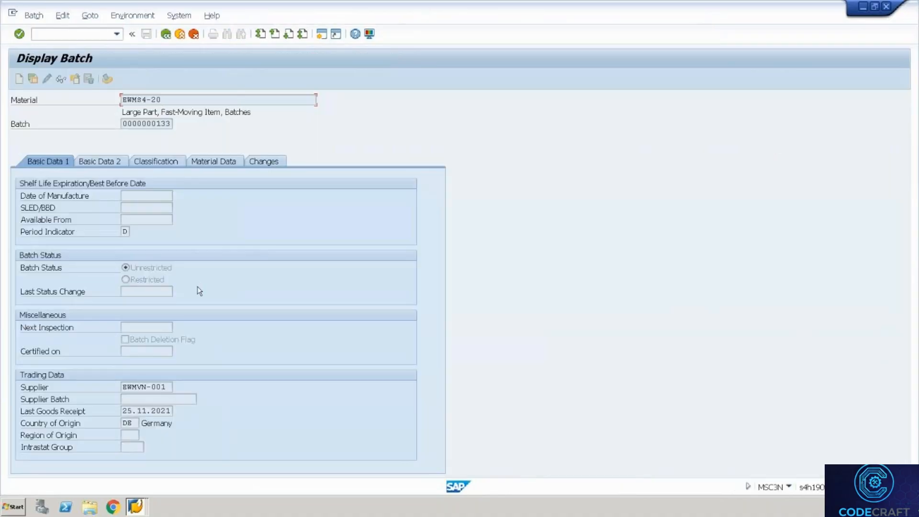
click(176, 162)
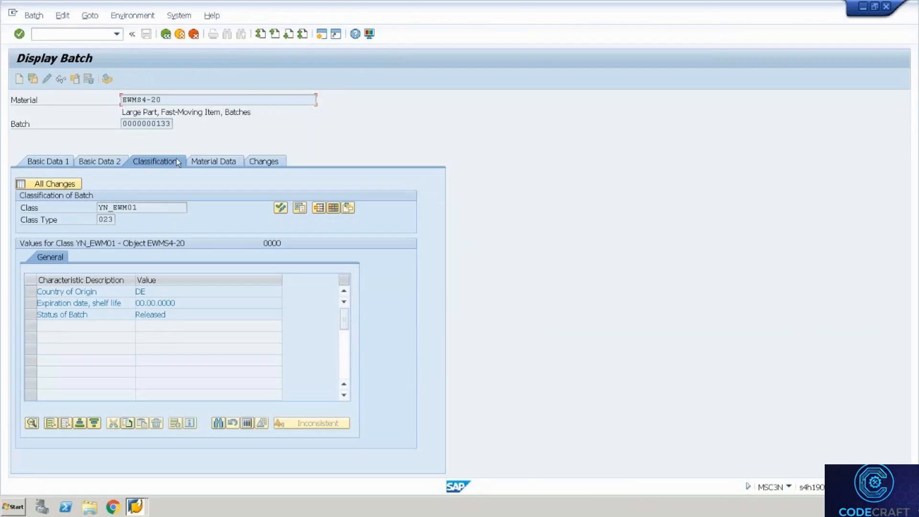
click(166, 34)
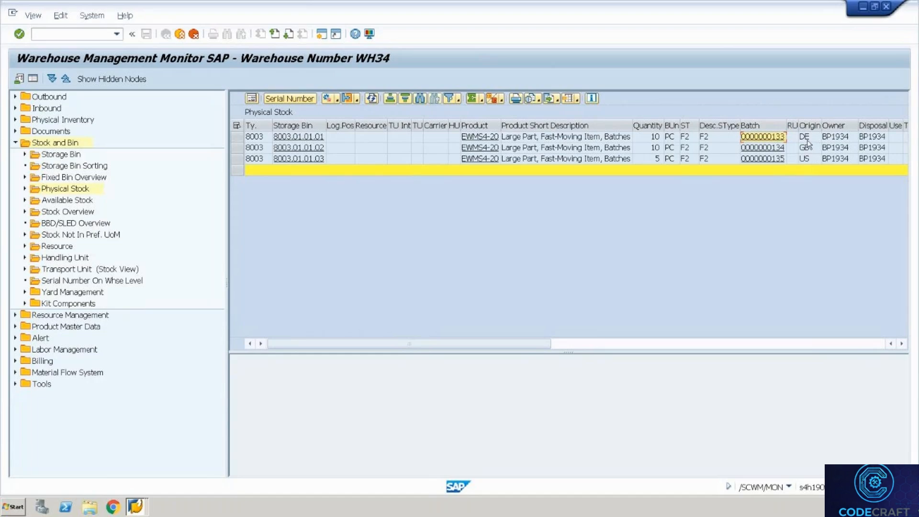
- Check the first row's origin in the stock list against the Country of Origin and expiration characteristics in its batch classification
click(808, 140)
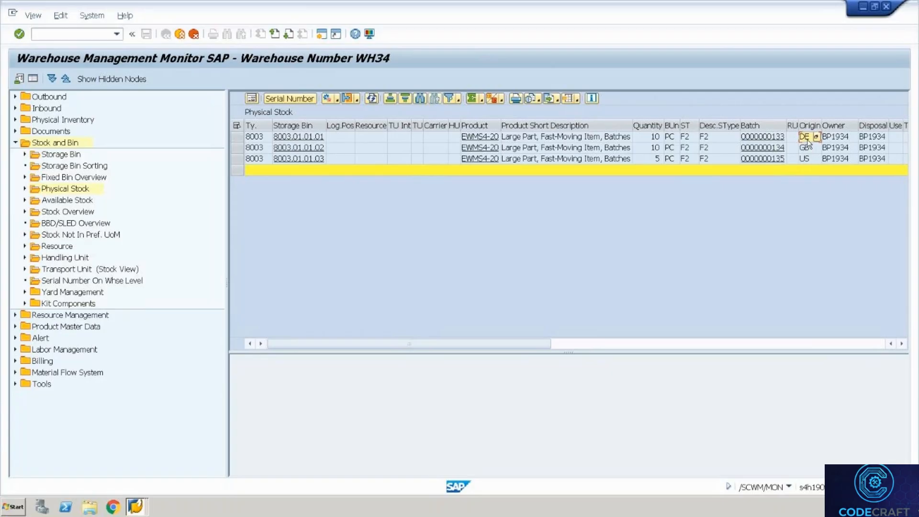
click(758, 138)
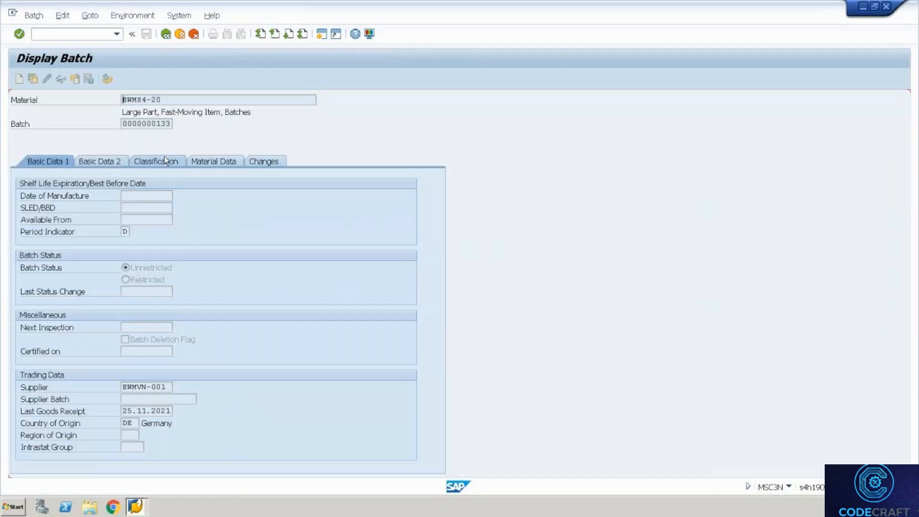
click(164, 160)
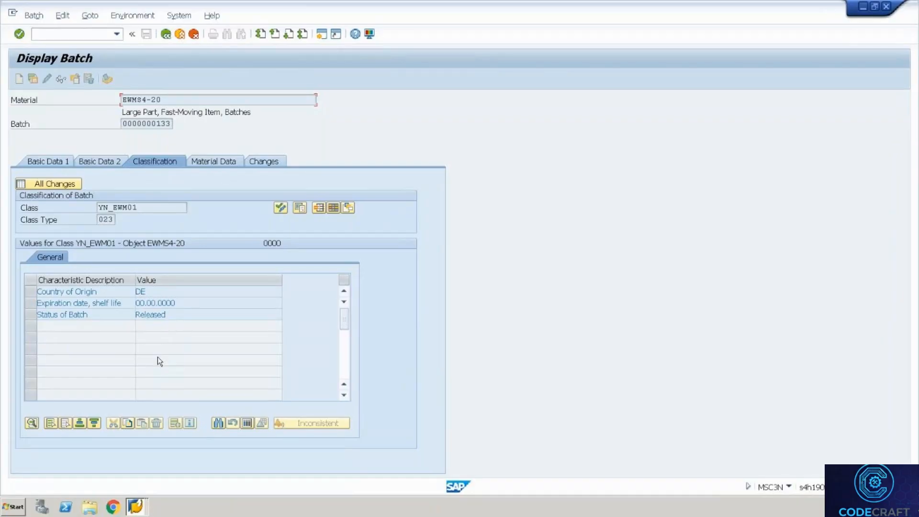
click(152, 292)
click(158, 303)
click(167, 34)
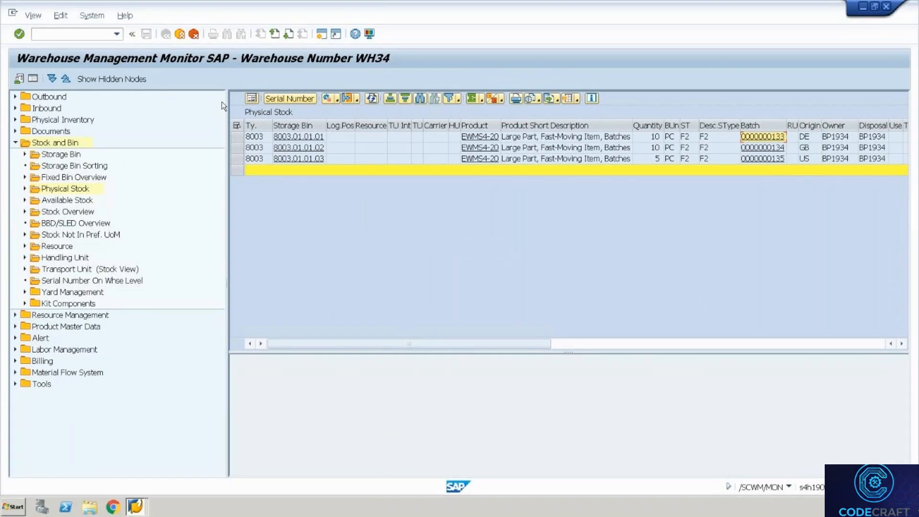
key(Down)
key(Left)
key(Left)
key(Left)
key(Left)
key(Left)
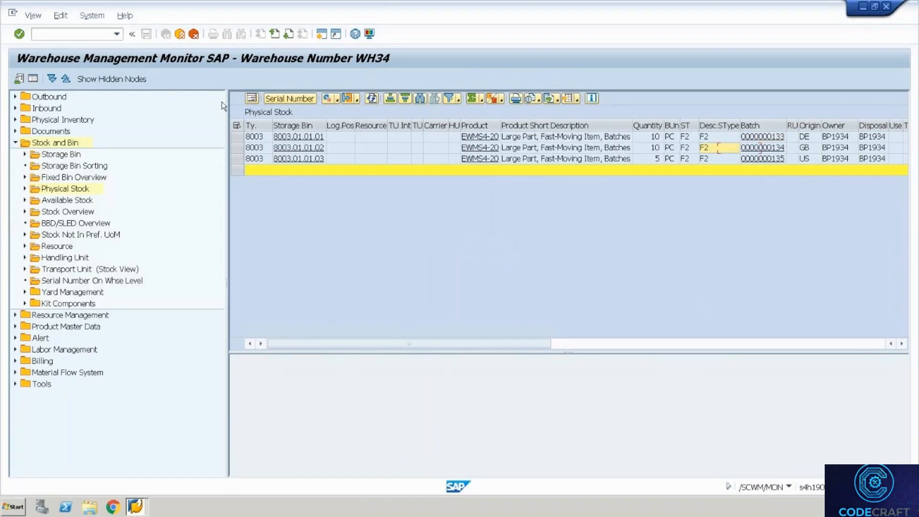
key(Left)
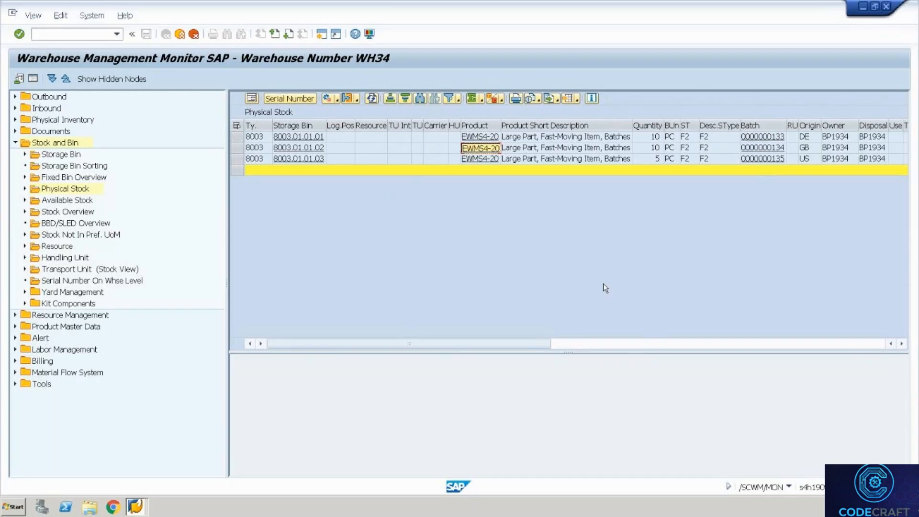
- Start purchase order creation with transaction ME21N in a new session
click(323, 34)
text(me21n)
key(Return)
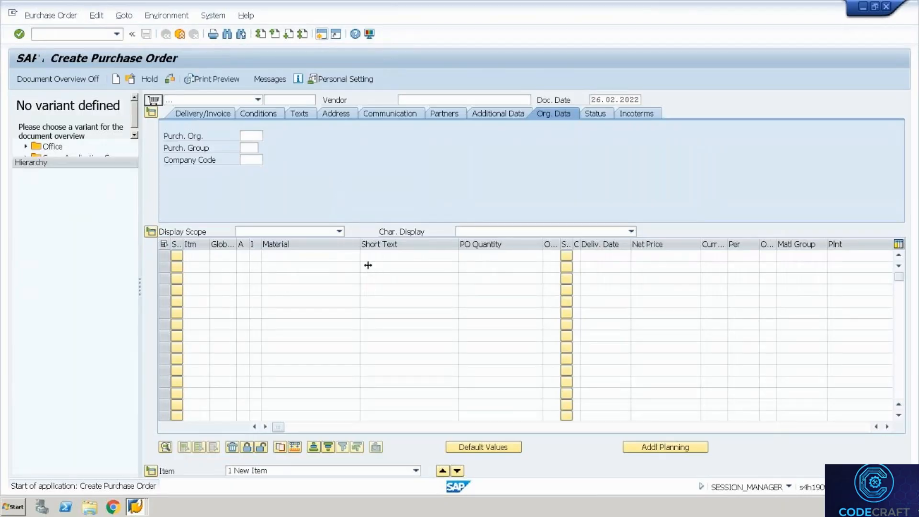
- Set the purchase order's organizational data to purchasing organization PO34, purchasing group 001 and company code 1710
key(Down)
key(Down)
key(Down)
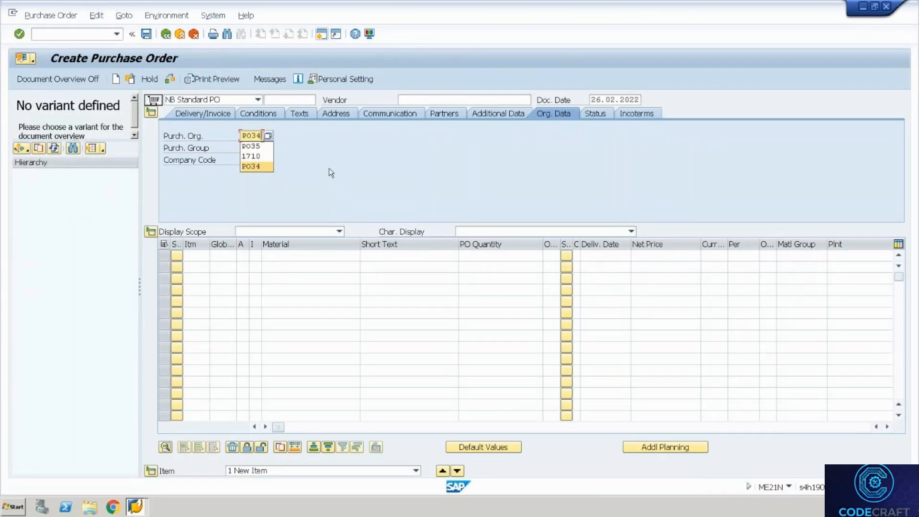
key(Tab)
key(space)
key(Down)
key(Tab)
key(space)
key(Down)
key(Return)
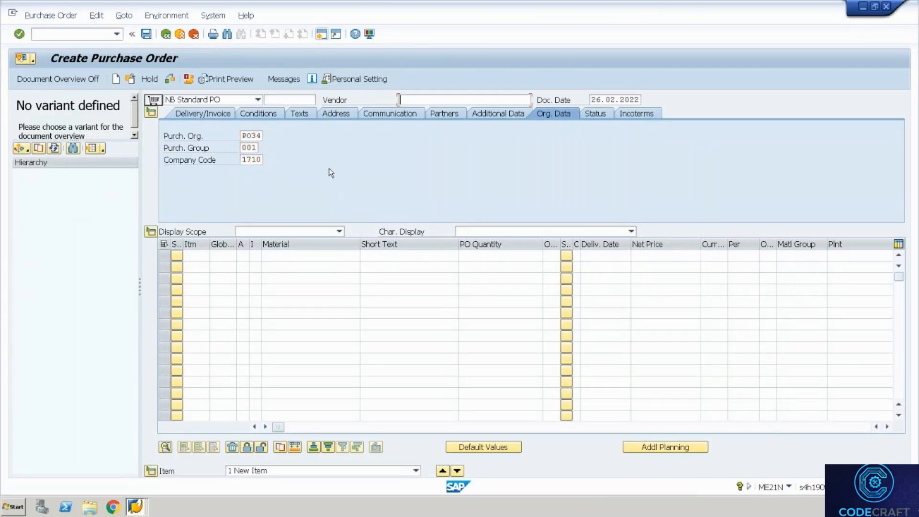
- Try to use the eight-digit vendor number from the previously used entries for the purchase order
key(space)
key(Down)
key(Down)
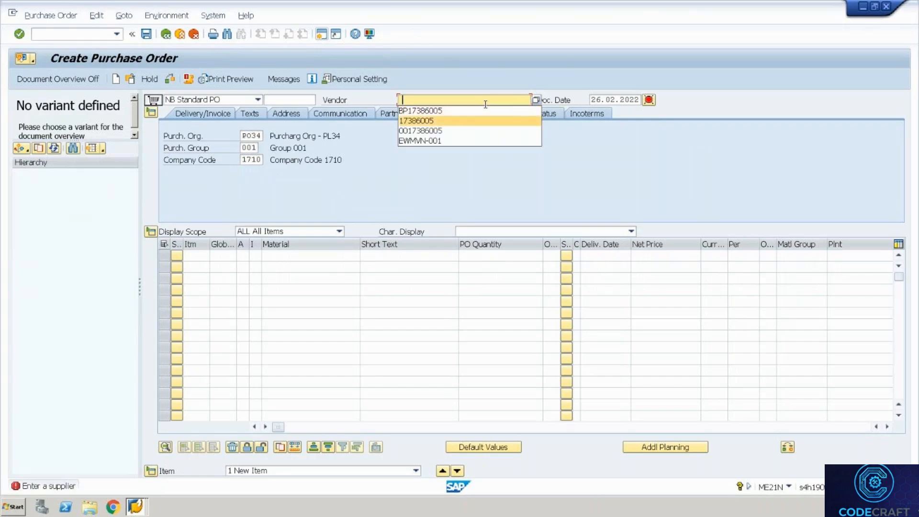
key(Return)
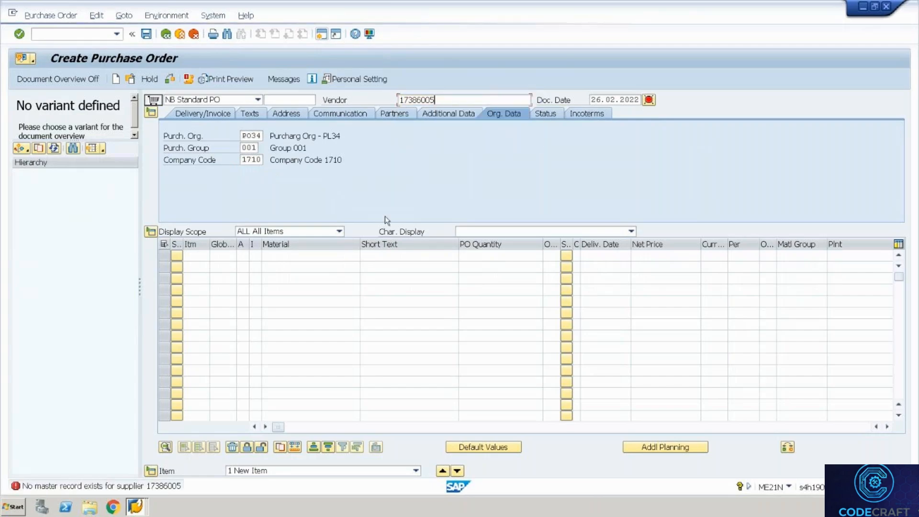
- Enter material EWMS4-20 with a PO quantity of 10 in the first item line
click(304, 258)
key(space)
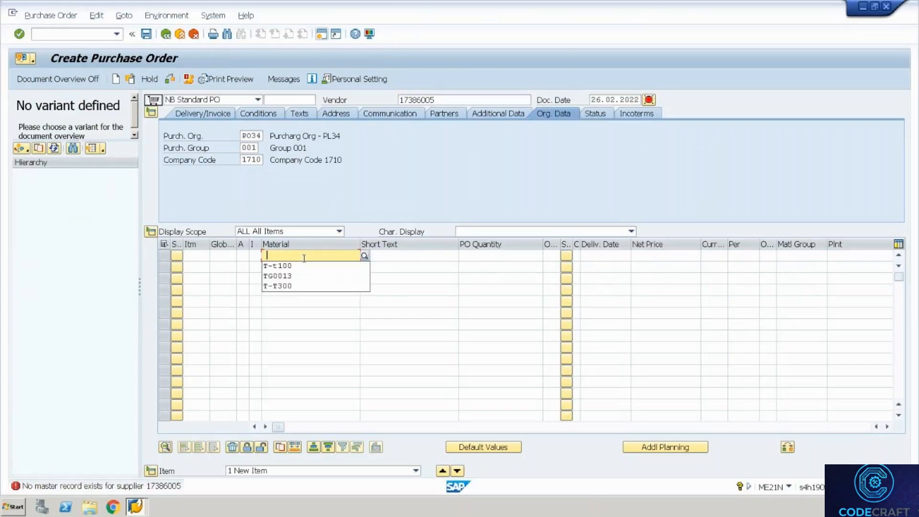
text(EWMS4-20)
key(Tab)
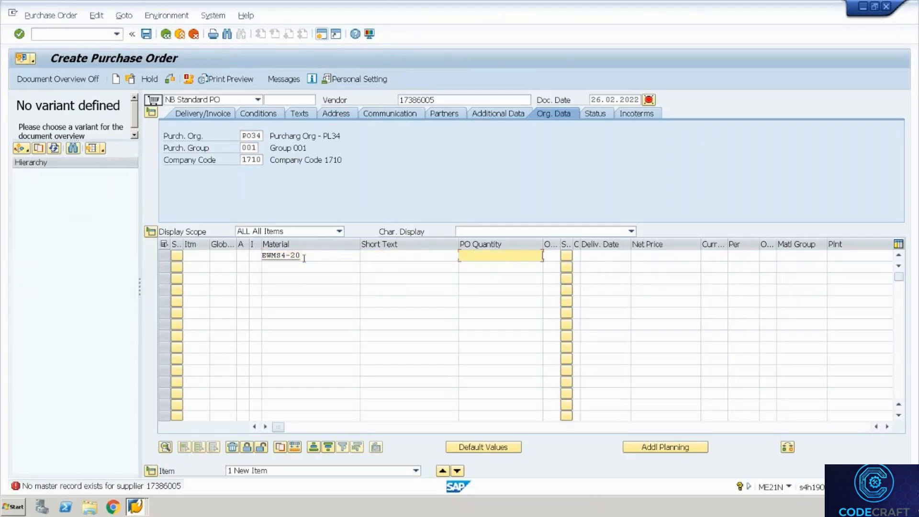
key(space)
key(Down)
key(Return)
- Assign the plant named "Plant - Batch 1934H" to the EWMS4-20 item line
key(Tab)
key(Tab)
key(Tab)
key(Tab)
key(Tab)
key(Tab)
key(Tab)
key(Tab)
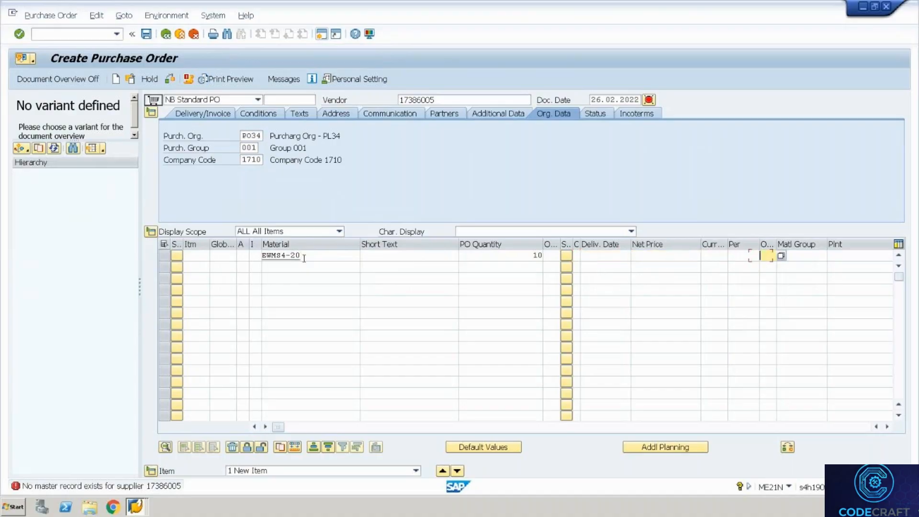
key(Tab)
key(space)
key(Down)
key(Down)
key(Down)
key(Return)
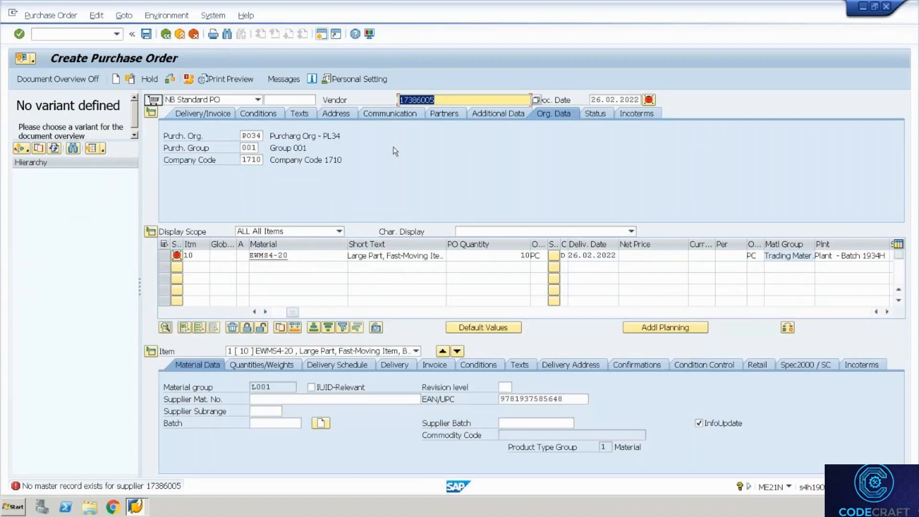
- Set the purchase order's vendor to EWMVN-001 and its currency to USD, accepting the net price
key(BackSpace)
key(Down)
key(Down)
key(Down)
key(Down)
key(Return)
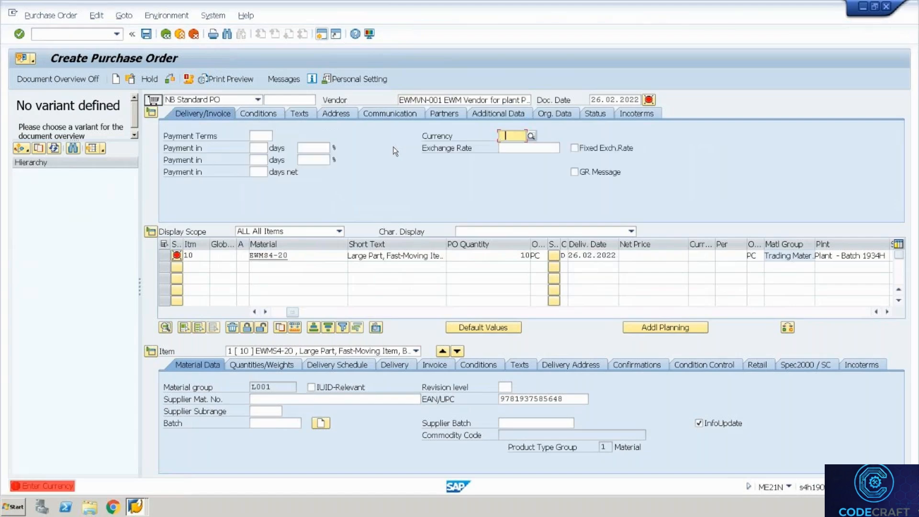
text(USD)
key(Return)
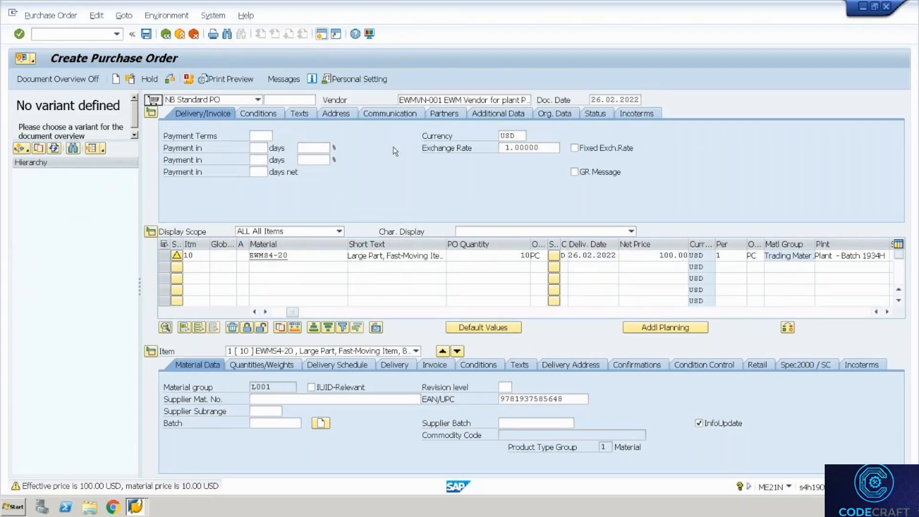
key(Return)
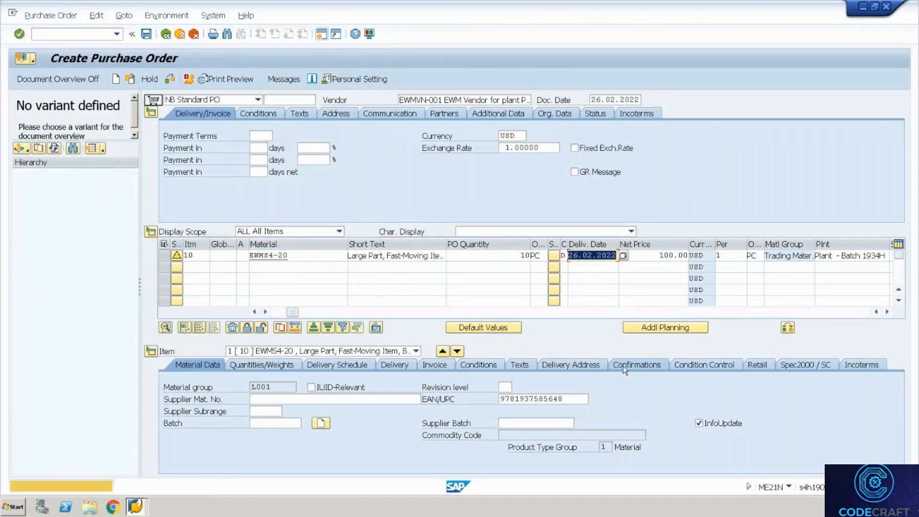
- Set the item's confirmation control to 0004 Inbound Delivery and save the purchase order
key(Return)
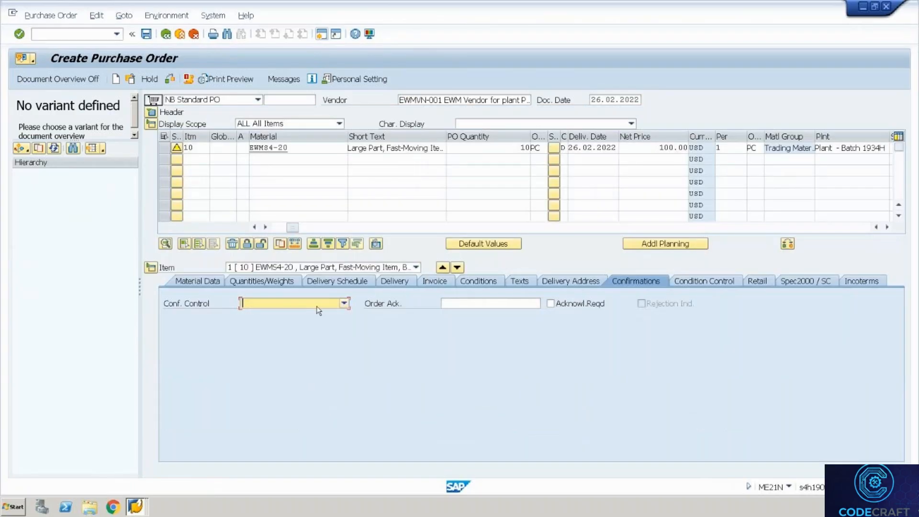
click(318, 305)
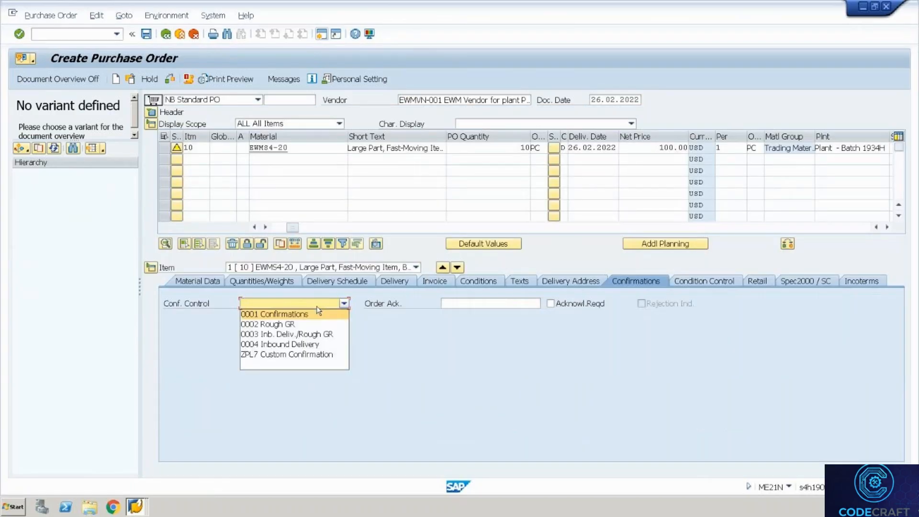
click(286, 344)
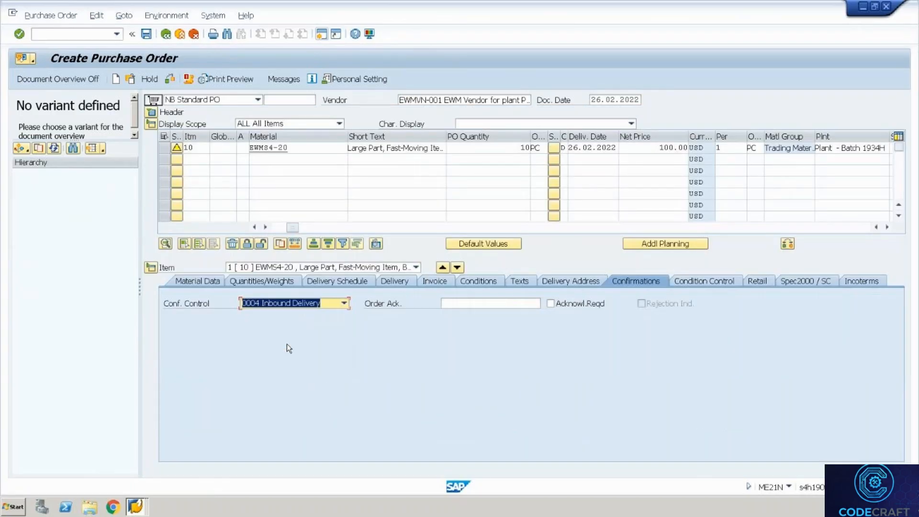
key(Return)
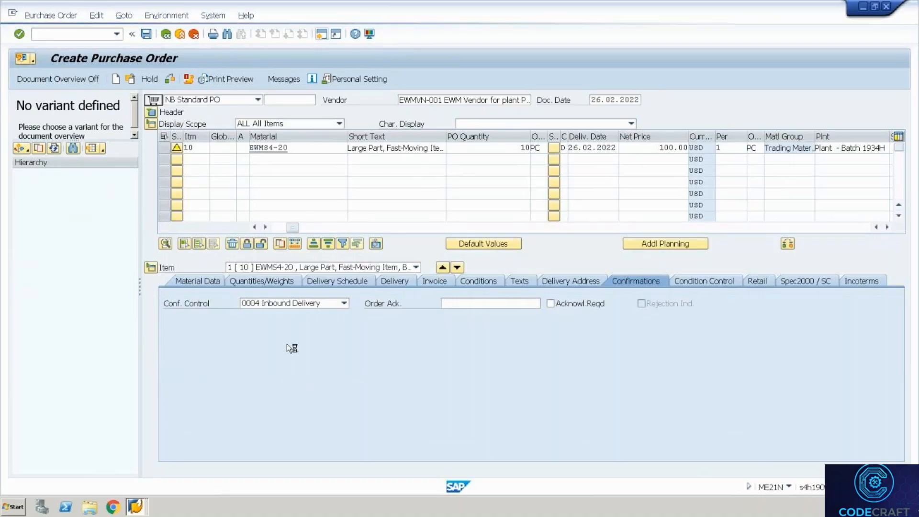
click(209, 227)
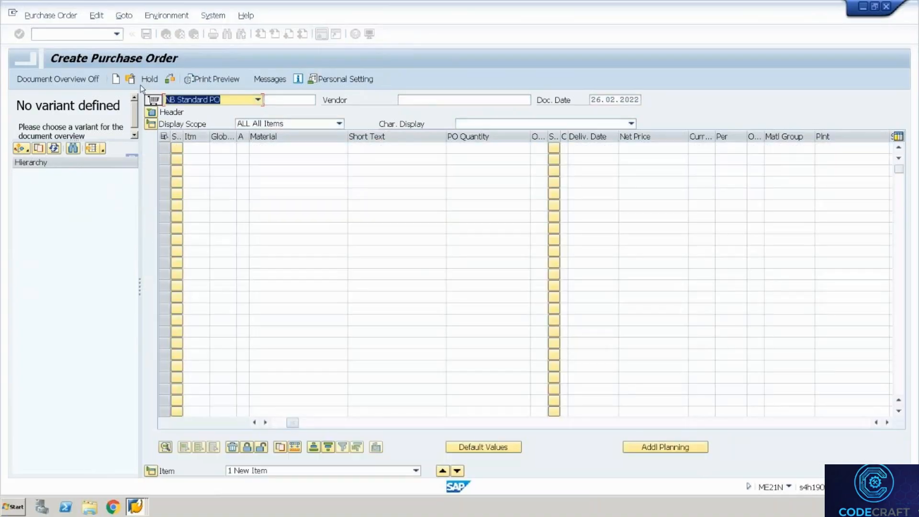
- Display the saved purchase order, then create an inbound delivery for it with transaction VL31N
click(131, 80)
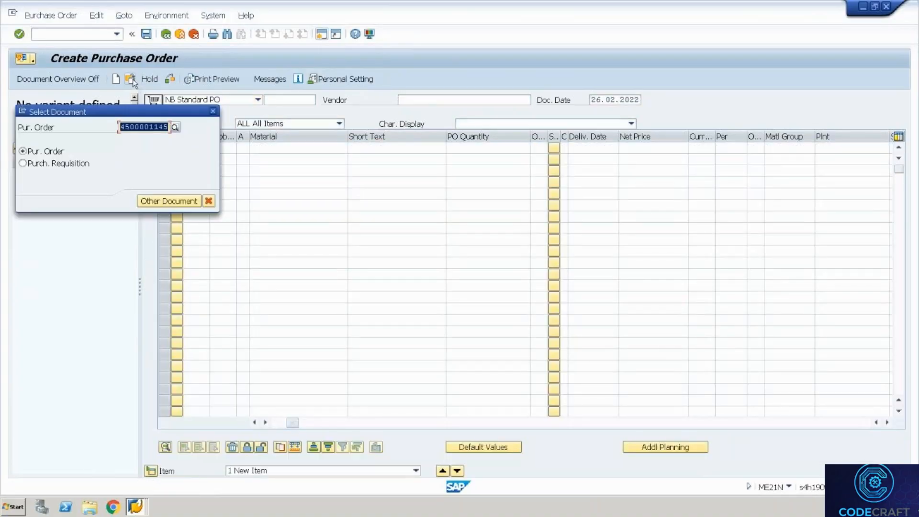
key(Return)
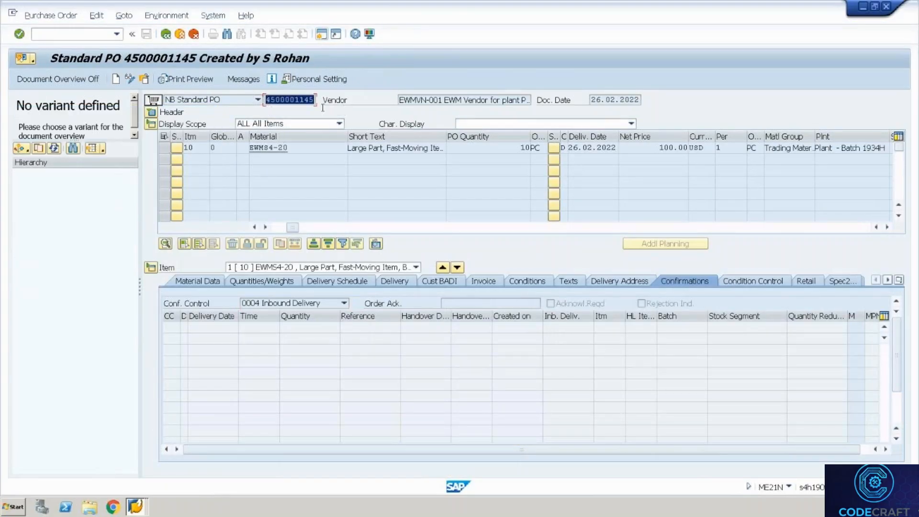
click(76, 34)
text(/nvl31n)
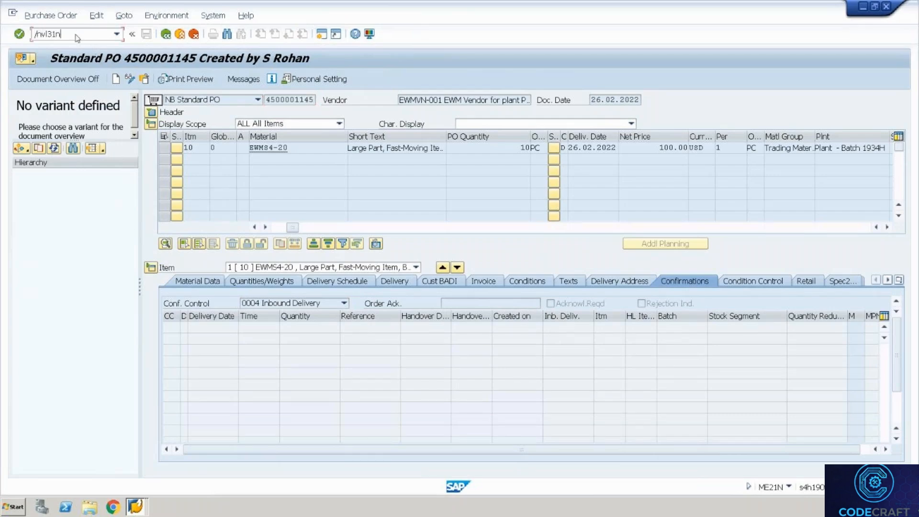
key(Return)
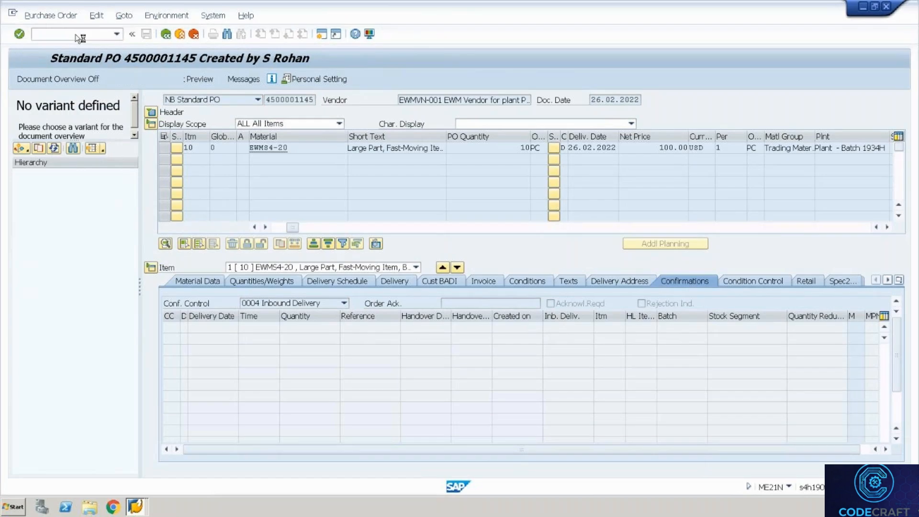
key(Return)
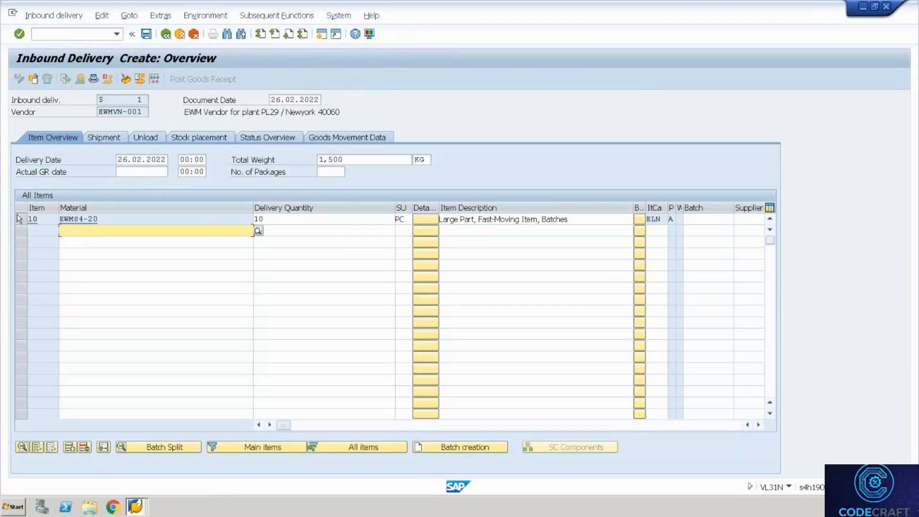
- Start batch creation for delivery item 10 and set its country of origin to US
click(19, 218)
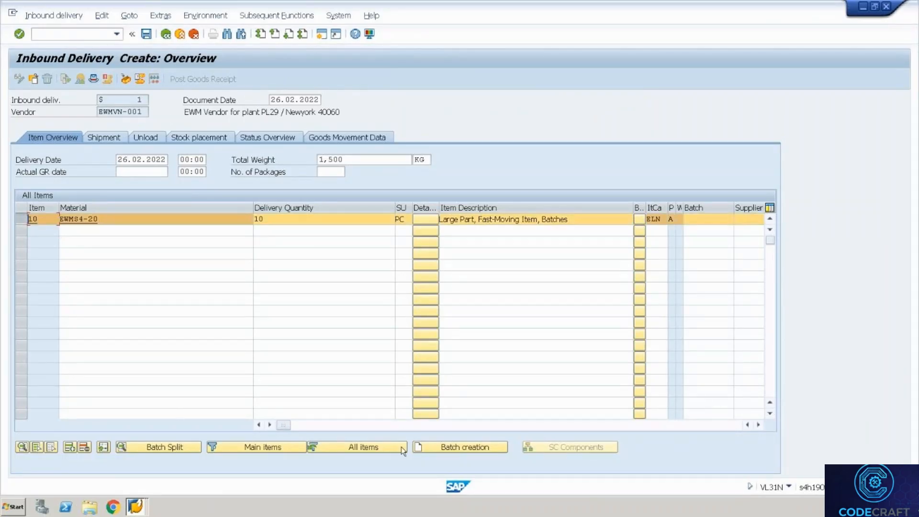
click(433, 447)
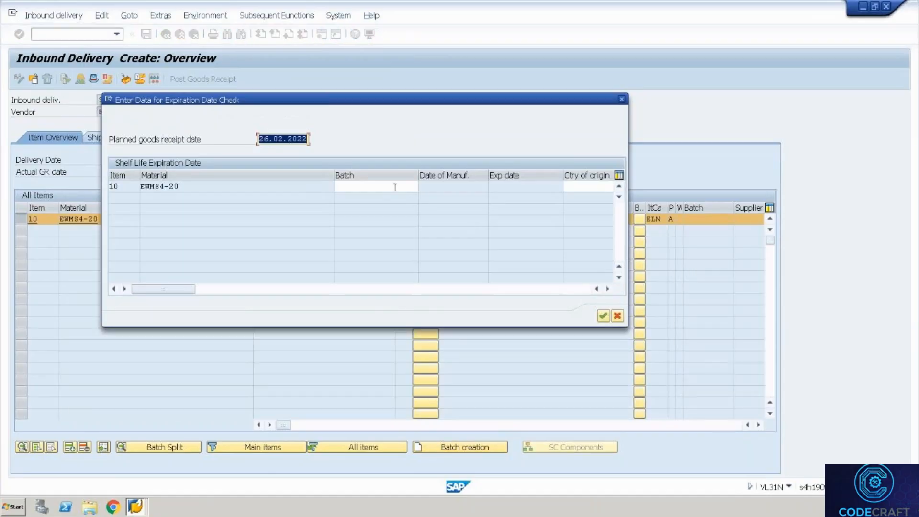
click(576, 188)
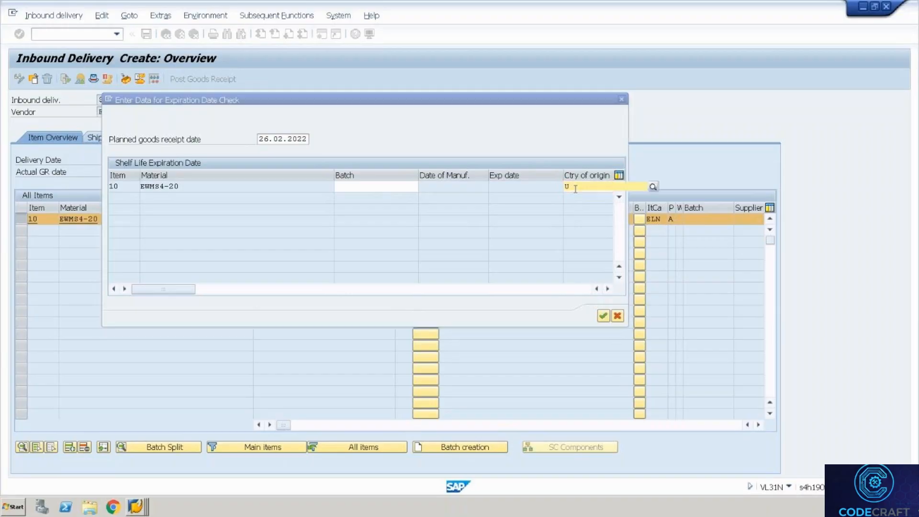
text(US)
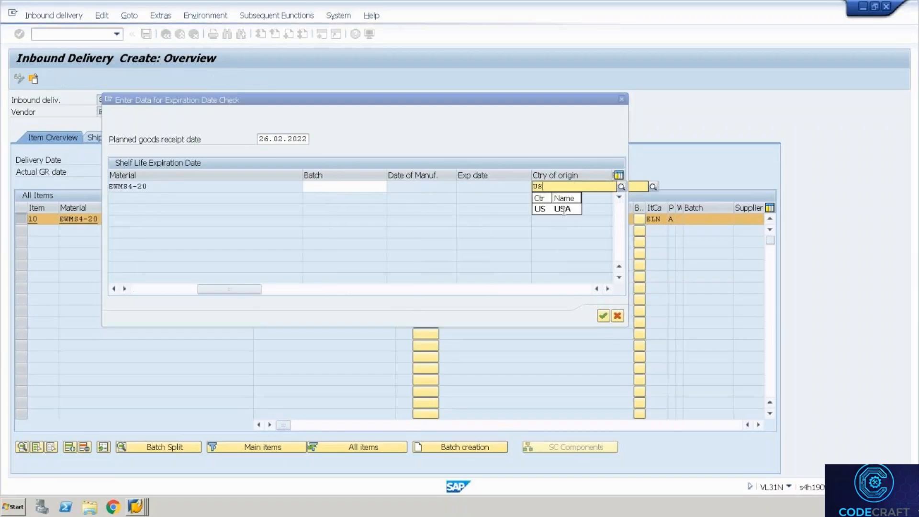
click(545, 207)
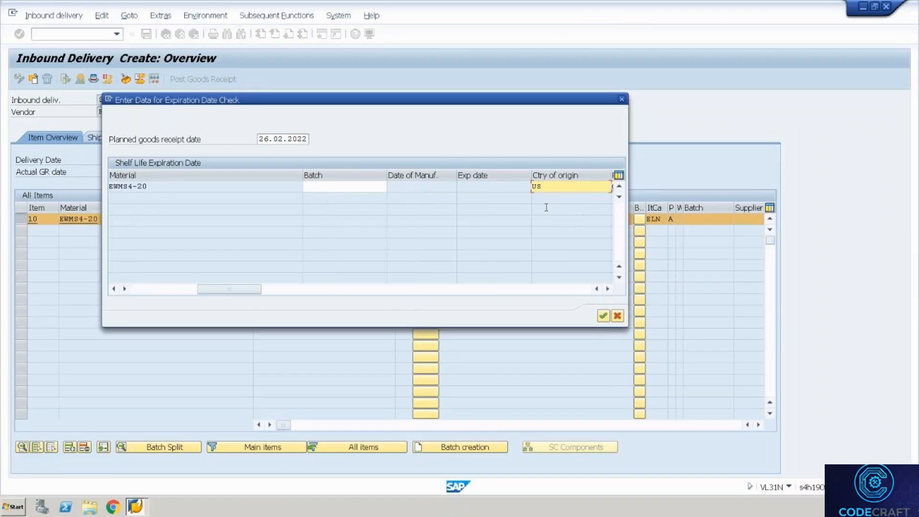
key(Return)
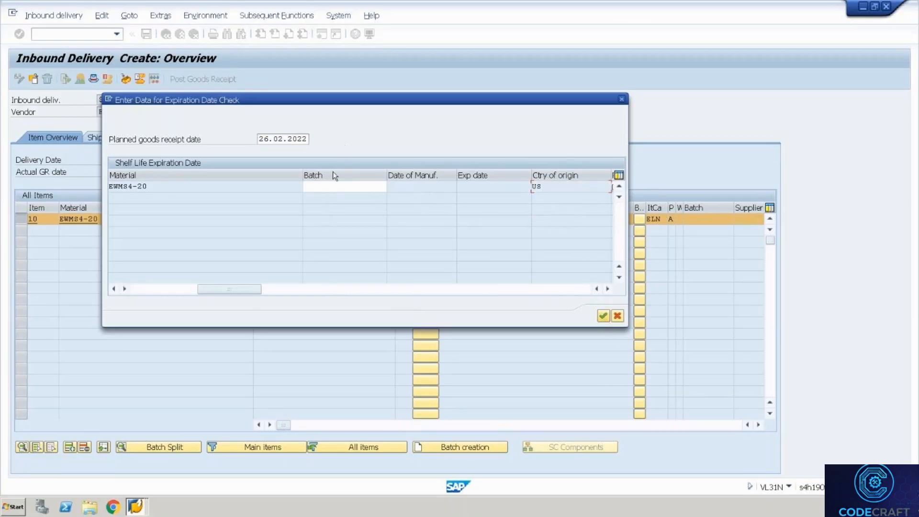
- Enter BAT12123 as the batch for EWMS4-20 and accept the batch data
click(338, 189)
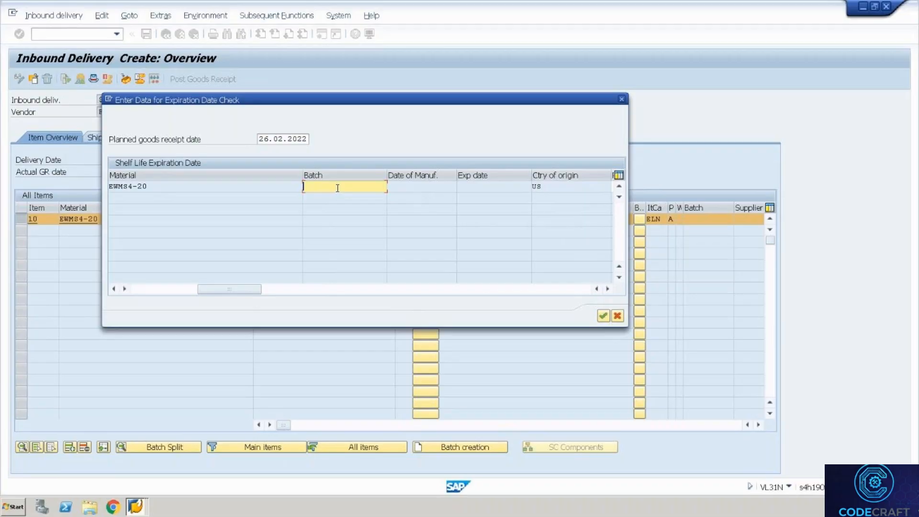
text(BA)
text(CH)
key(BackSpace)
key(BackSpace)
text(T12123)
key(Return)
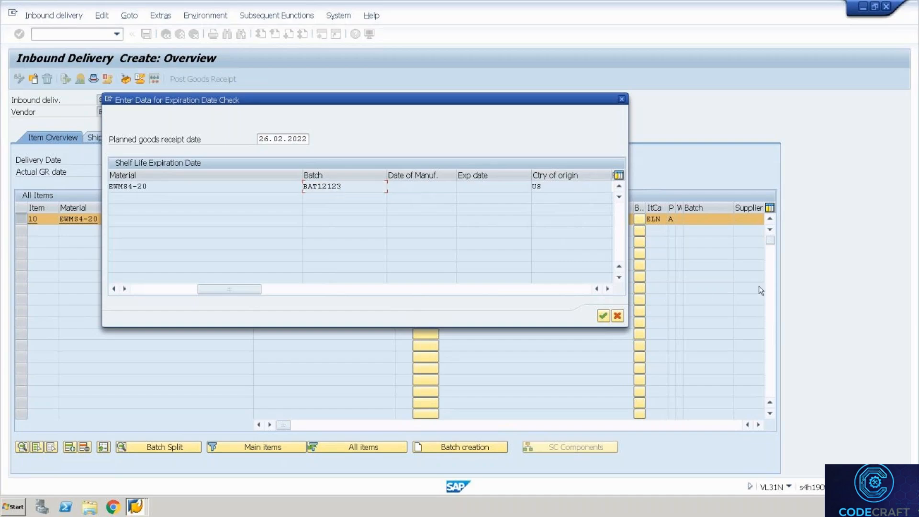
click(603, 316)
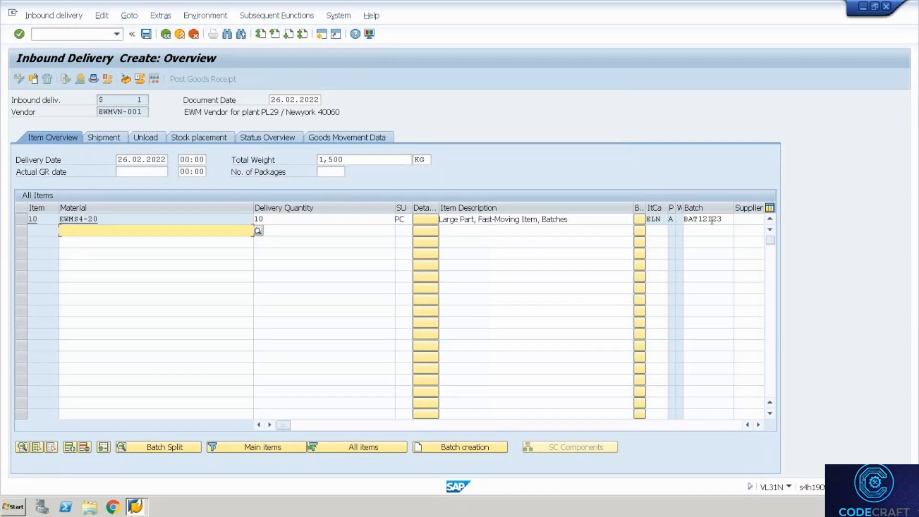
- Clear the batch number from delivery item 10
click(726, 220)
key(BackSpace)
key(BackSpace)
key(BackSpace)
key(BackSpace)
key(BackSpace)
key(BackSpace)
key(BackSpace)
key(BackSpace)
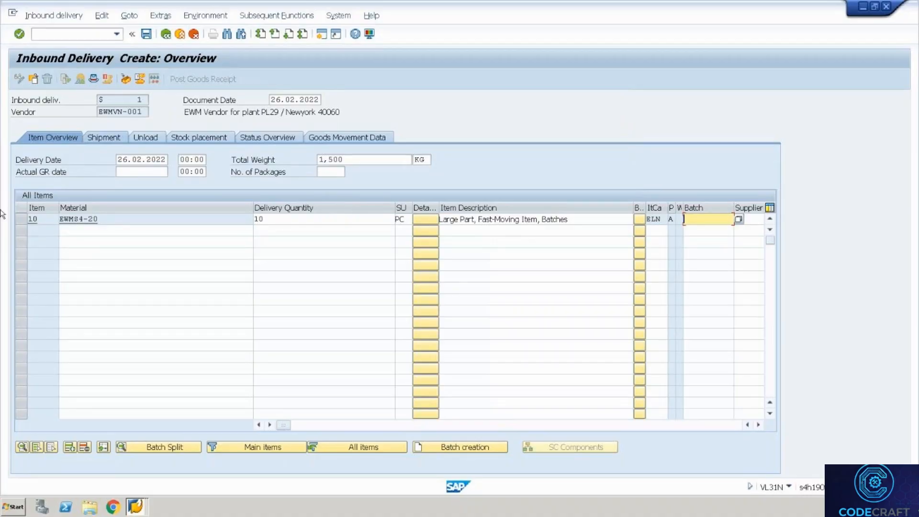
click(24, 223)
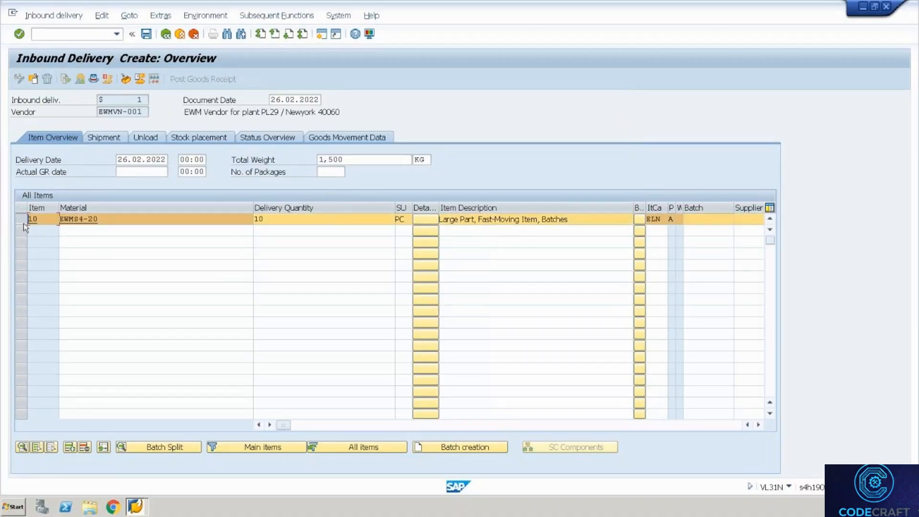
click(469, 448)
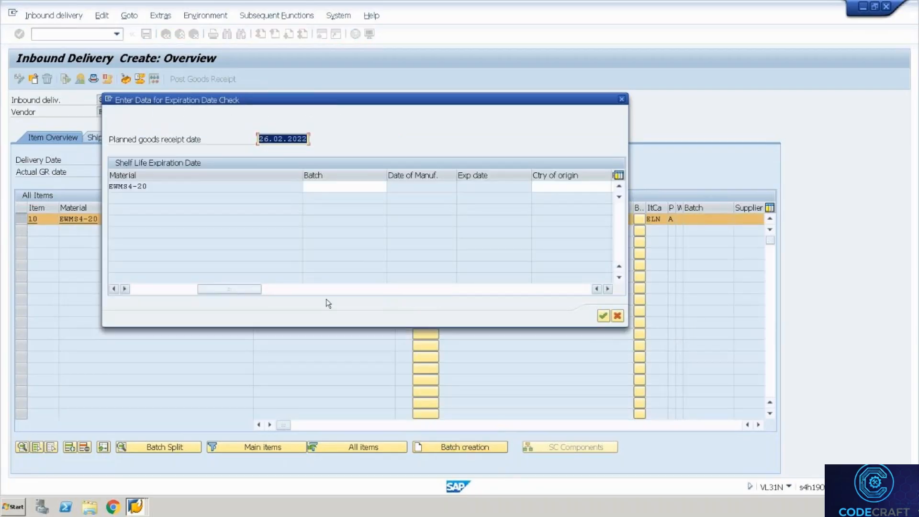
drag(251, 289, 383, 294)
drag(281, 280, 399, 266)
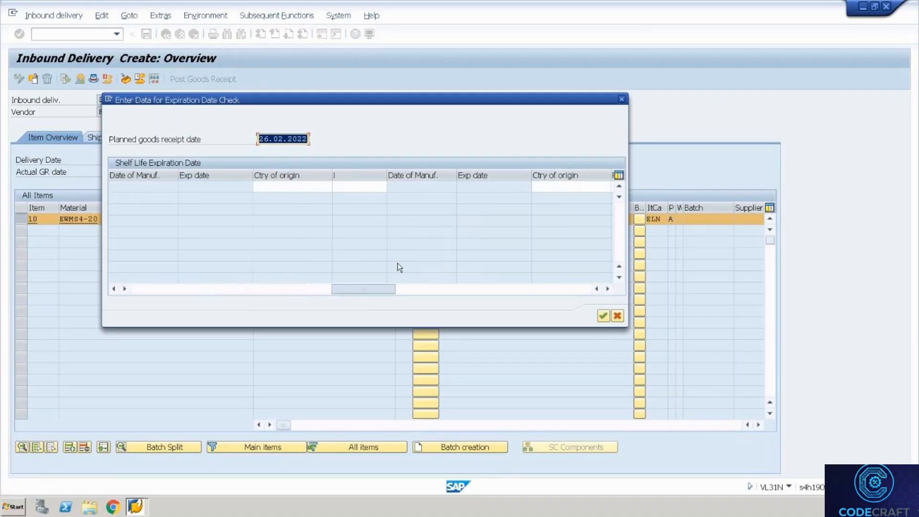
drag(341, 268, 383, 292)
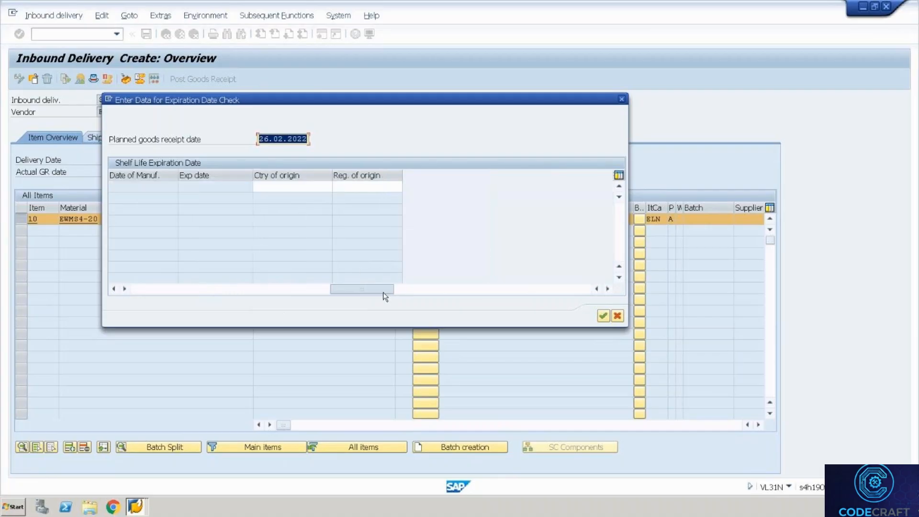
click(301, 193)
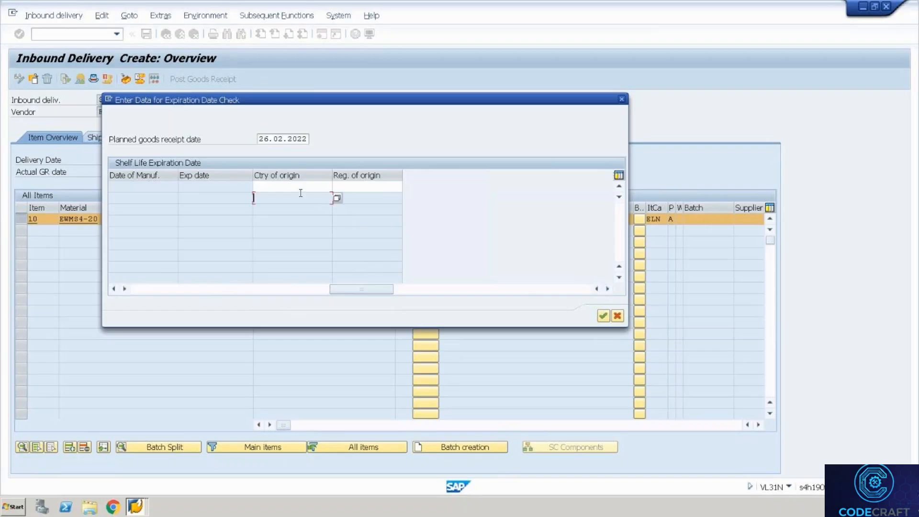
click(622, 100)
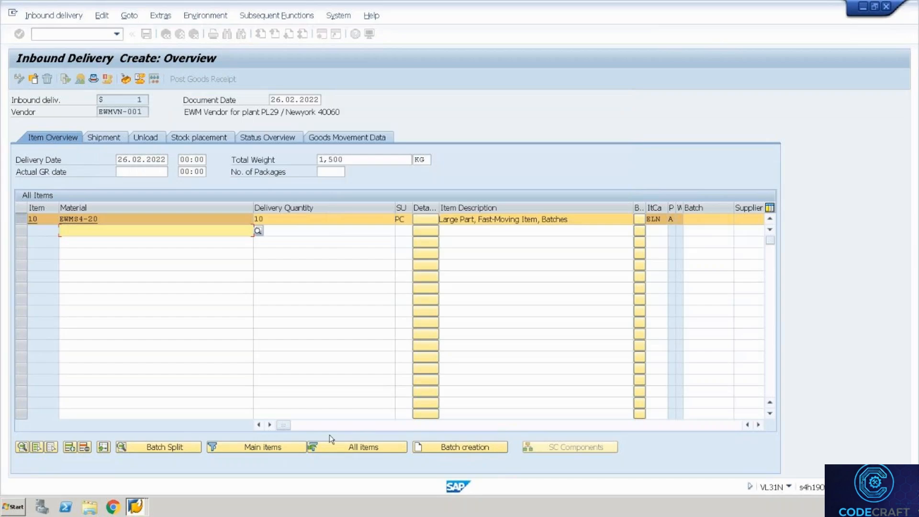
- Open the batch split of item 10 and enter storage location 2000 with a delivery quantity of 10
click(166, 445)
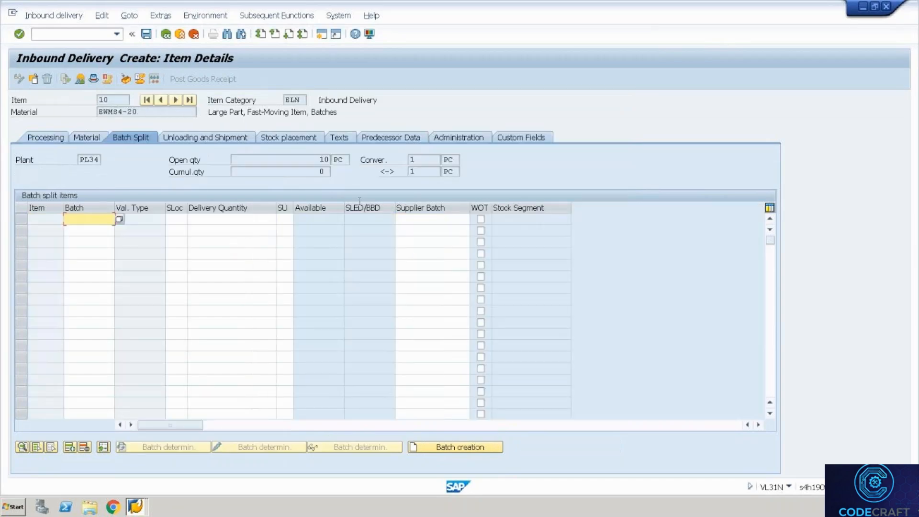
click(421, 218)
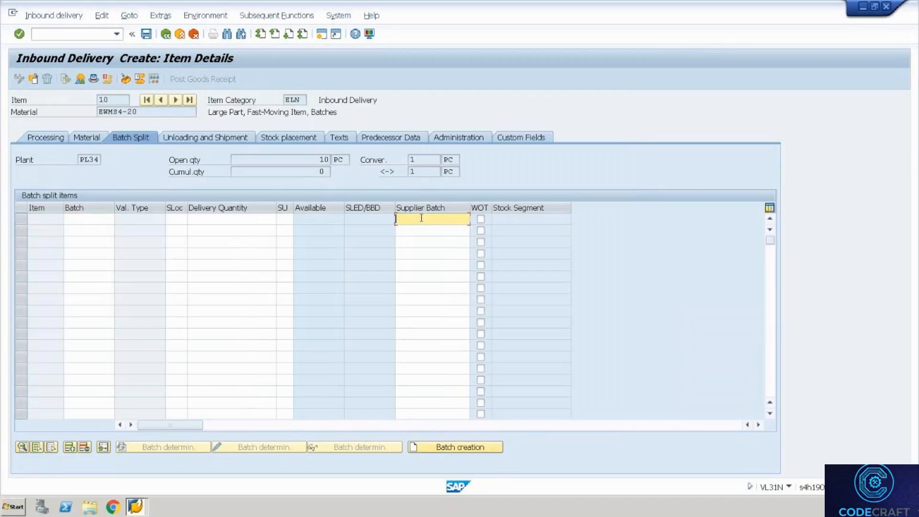
click(181, 221)
key(Down)
key(Down)
key(Return)
key(Tab)
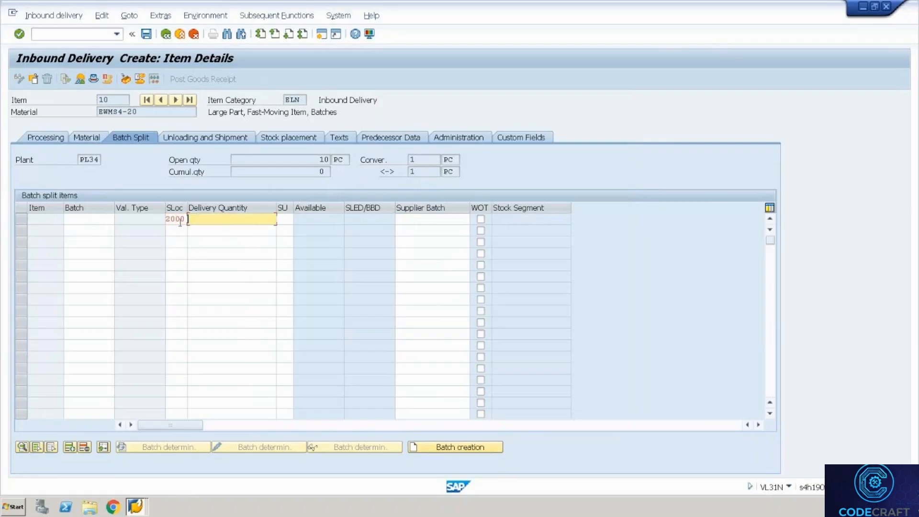
text(10)
key(Tab)
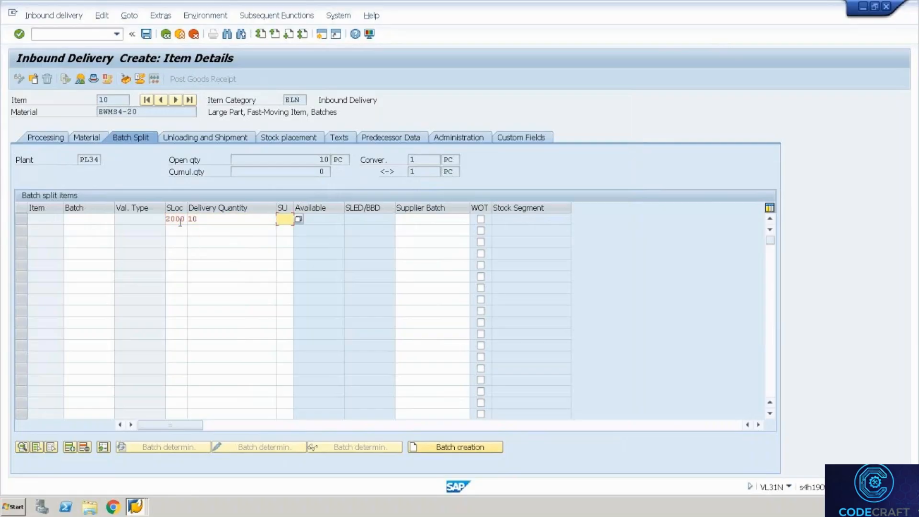
- Set the supplier batch of the batch split line to BATCH123123
key(Tab)
text(BAT)
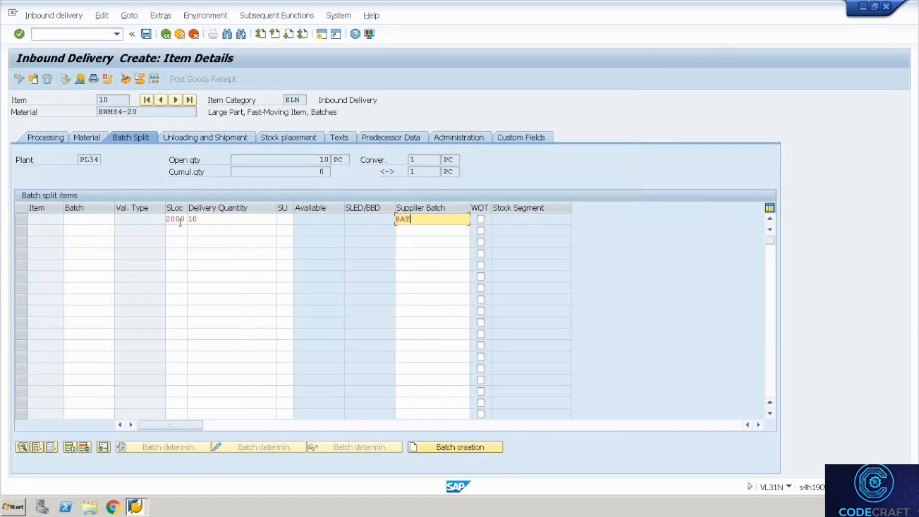
text(CH123123)
key(Return)
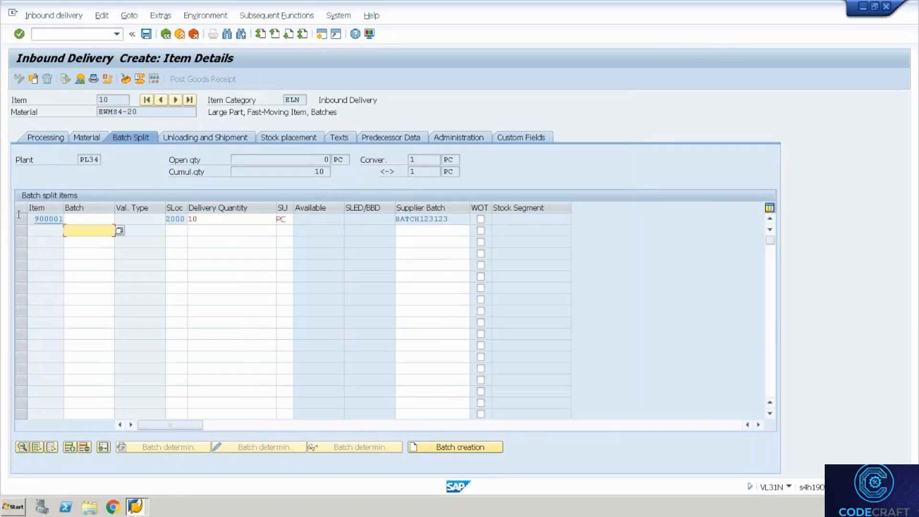
- Create a batch for the split line with country of origin DE and display item 10's batch structure in the delivery overview
click(19, 219)
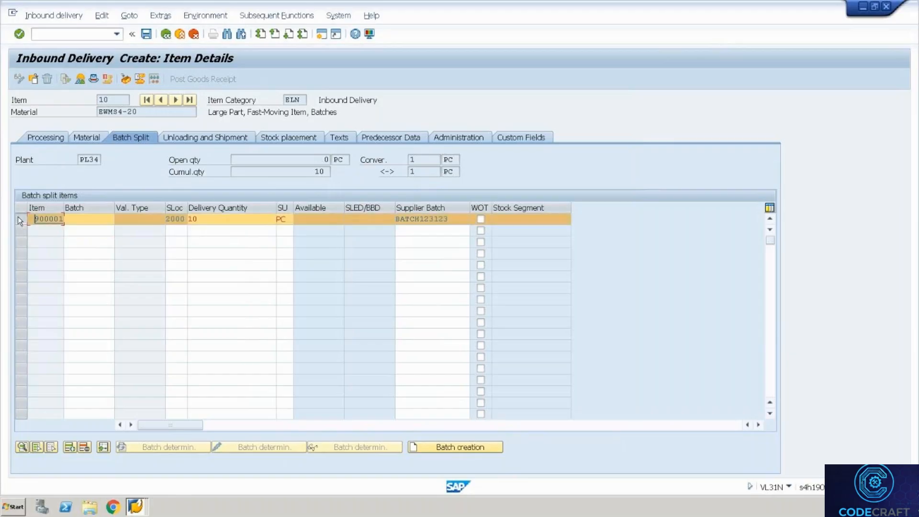
click(455, 449)
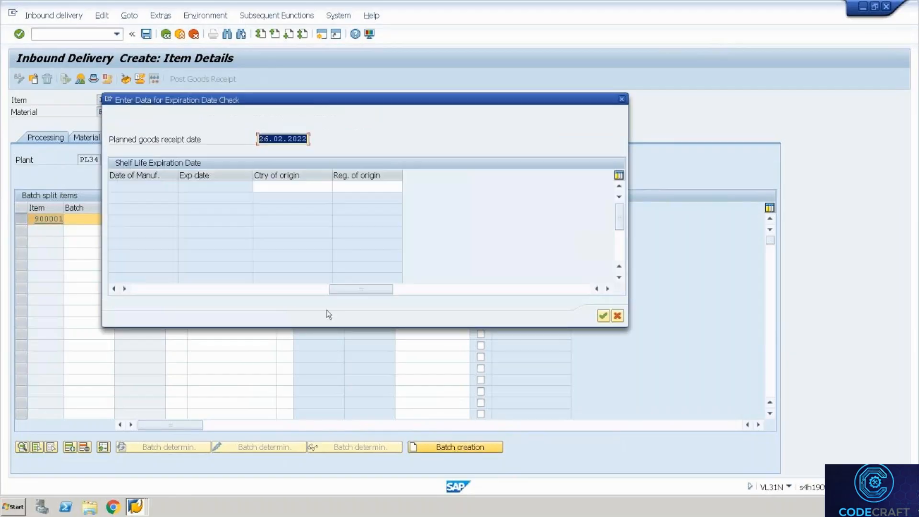
click(315, 192)
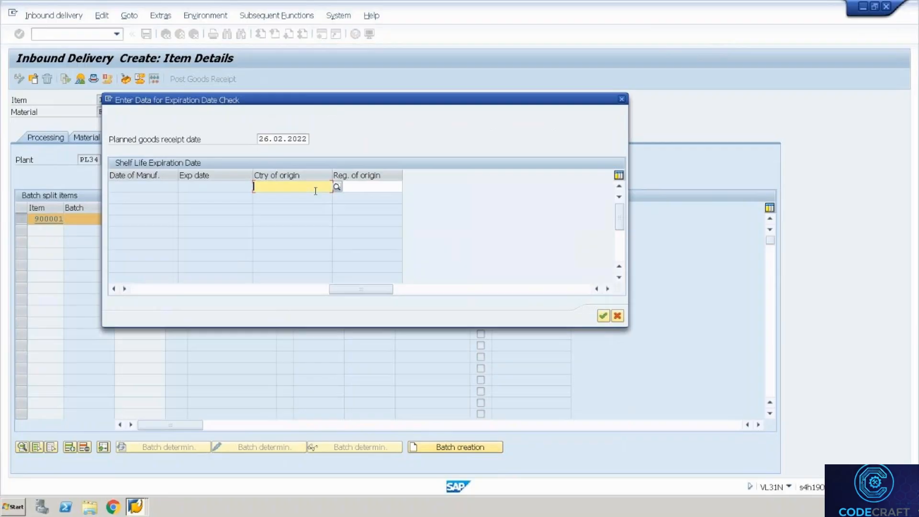
text(DE)
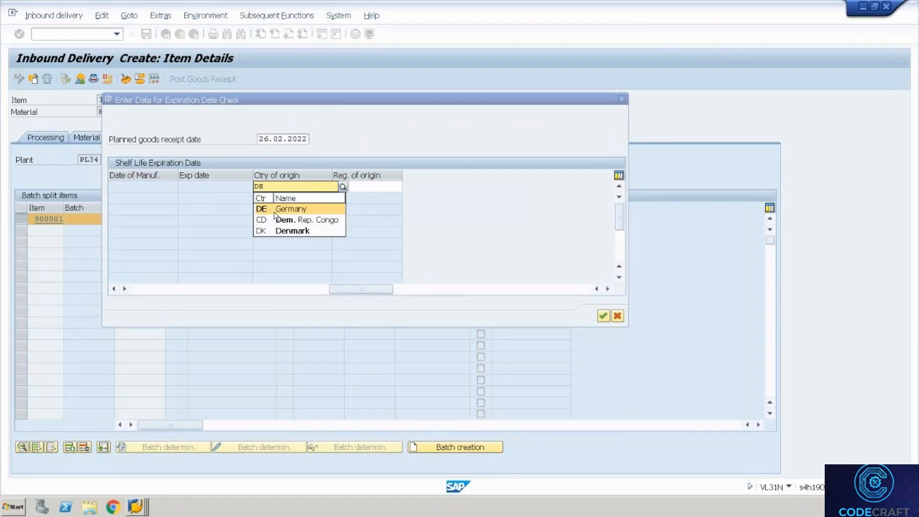
click(274, 213)
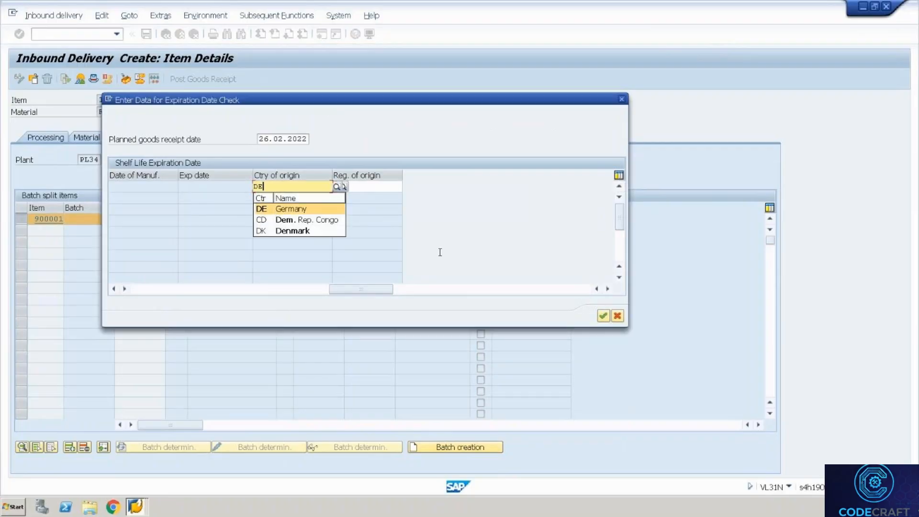
click(602, 317)
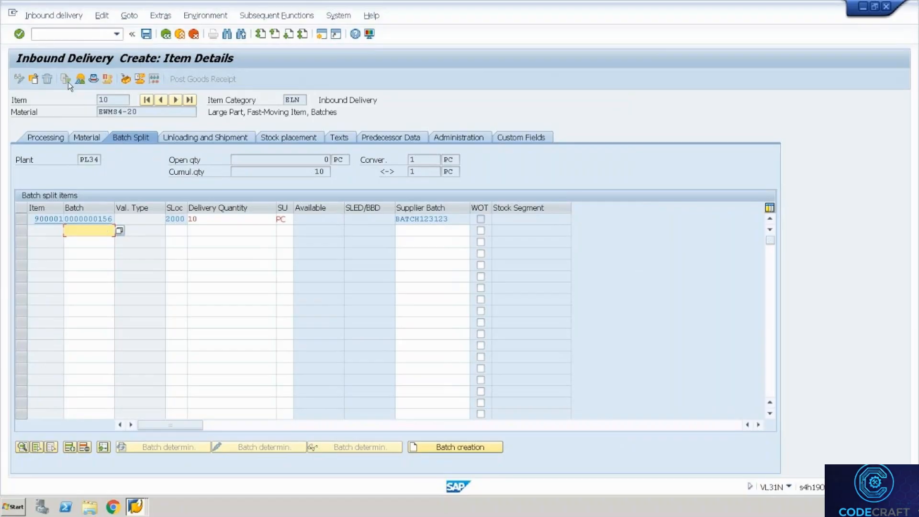
click(80, 79)
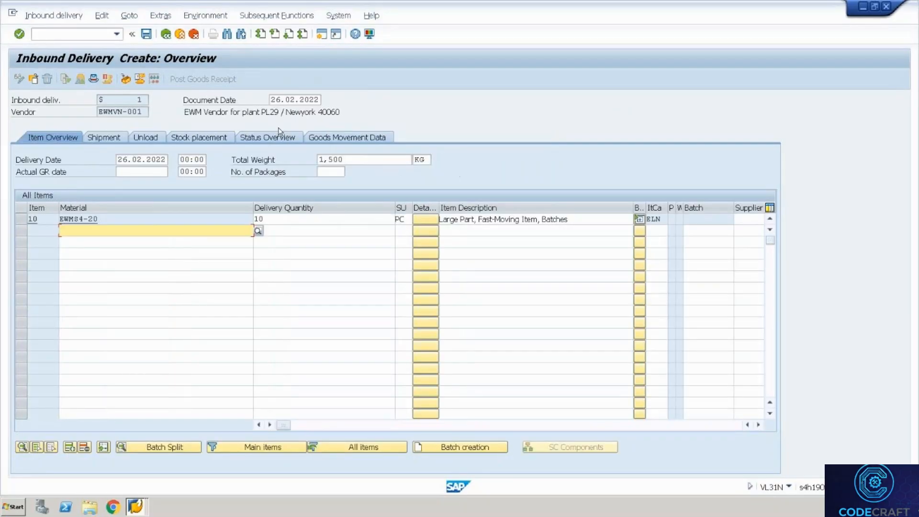
click(639, 220)
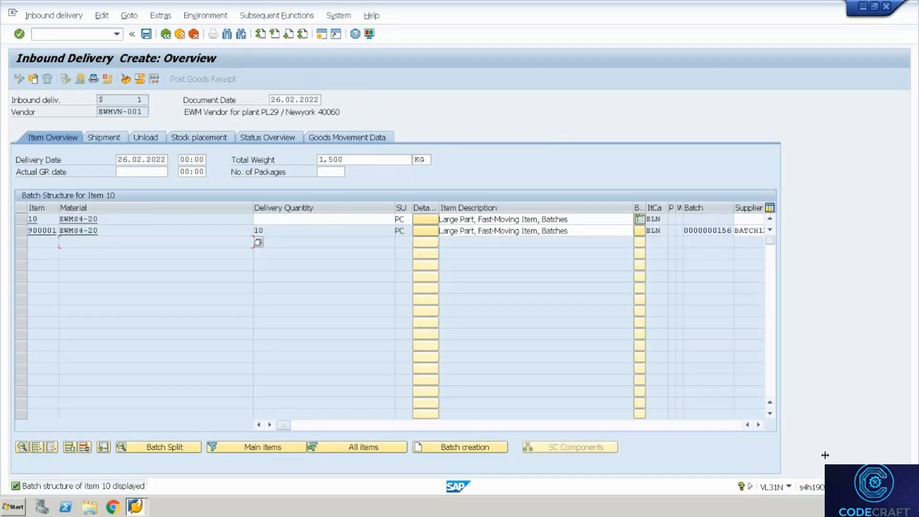
- Save the inbound delivery with its batch split and open the display screen for the saved delivery
click(758, 425)
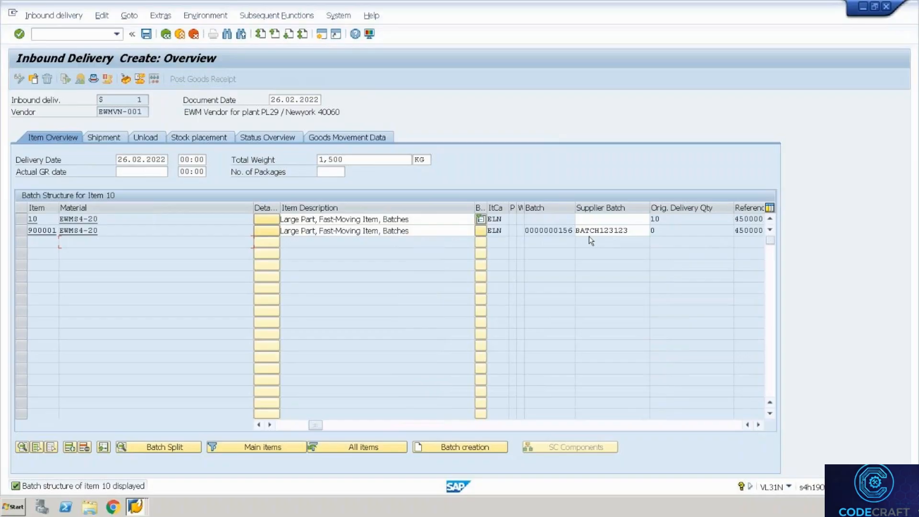
key(ctrl+s)
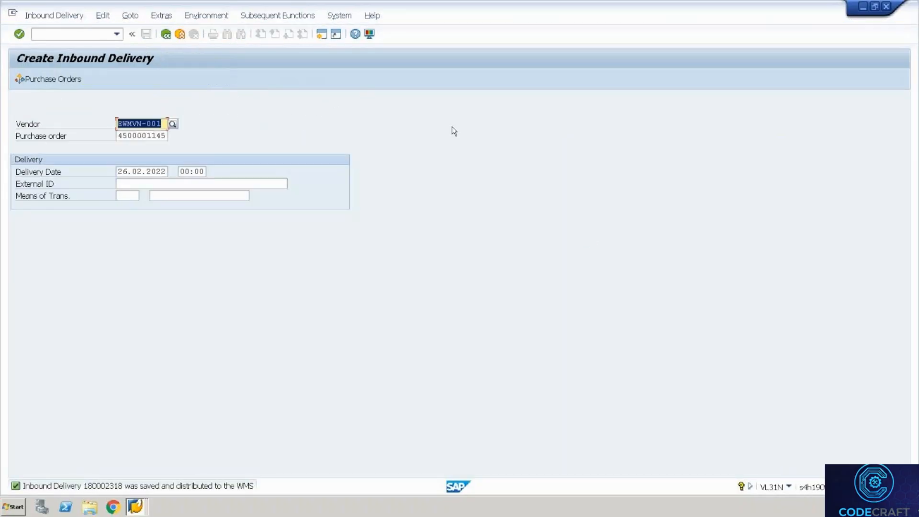
click(74, 19)
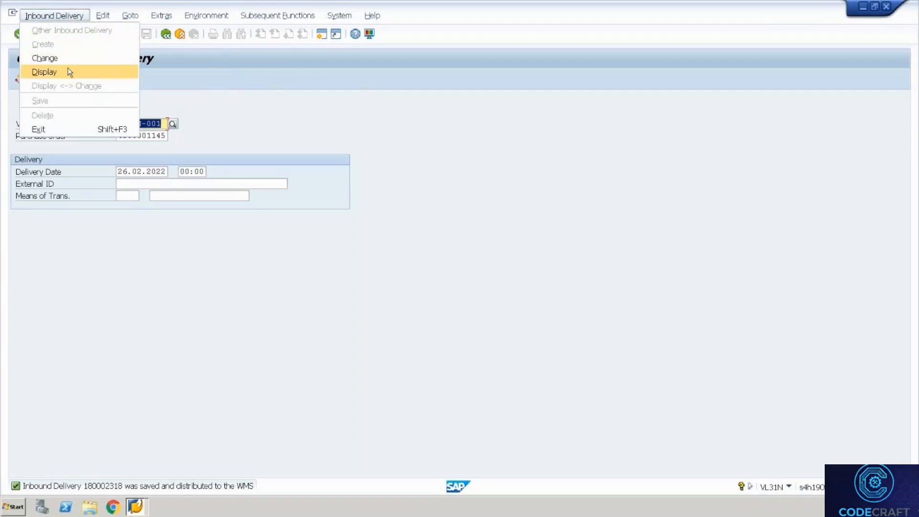
click(69, 72)
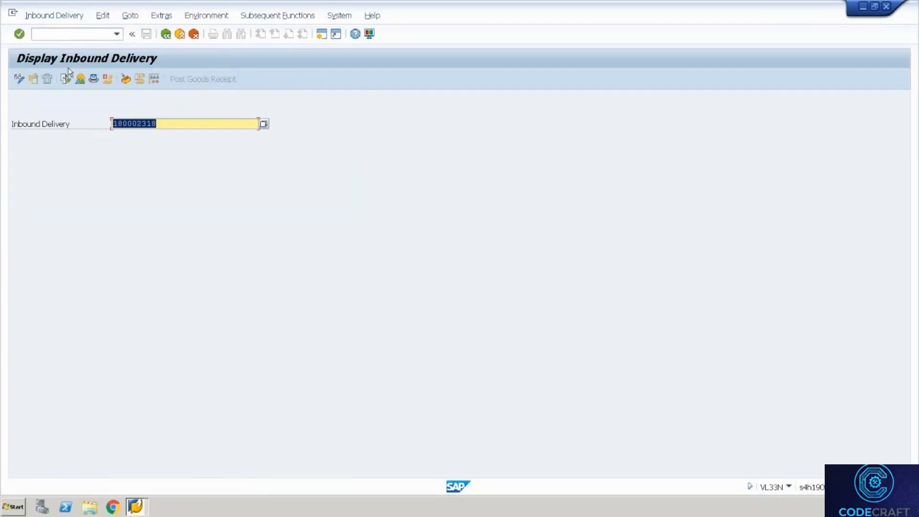
text(180002318)
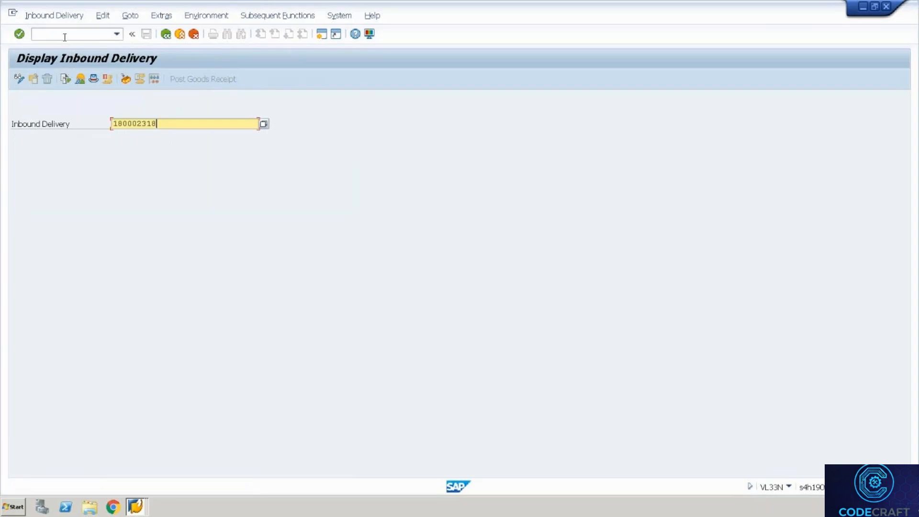
- Open the inbound delivery maintenance transaction /SCWM/PRDI and find the newly saved inbound delivery by its document number
click(65, 37)
text(/n/scwm/)
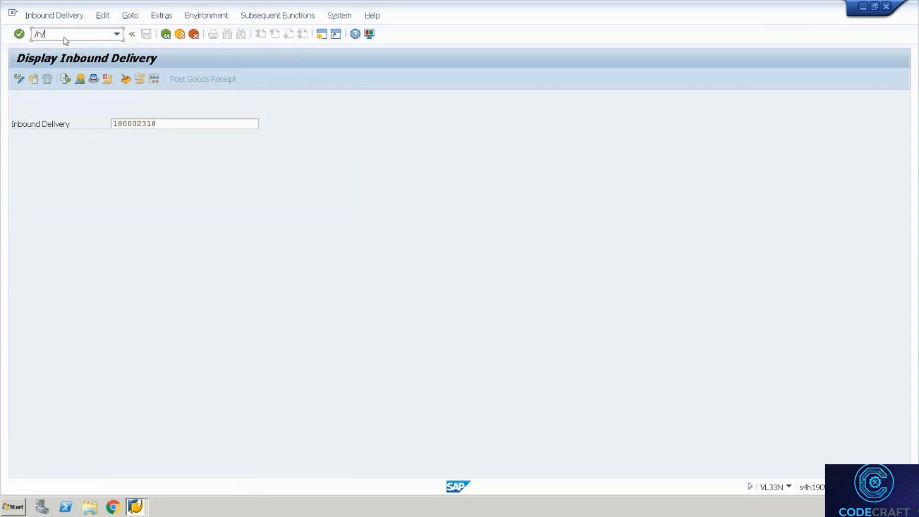
text(prdi)
key(Return)
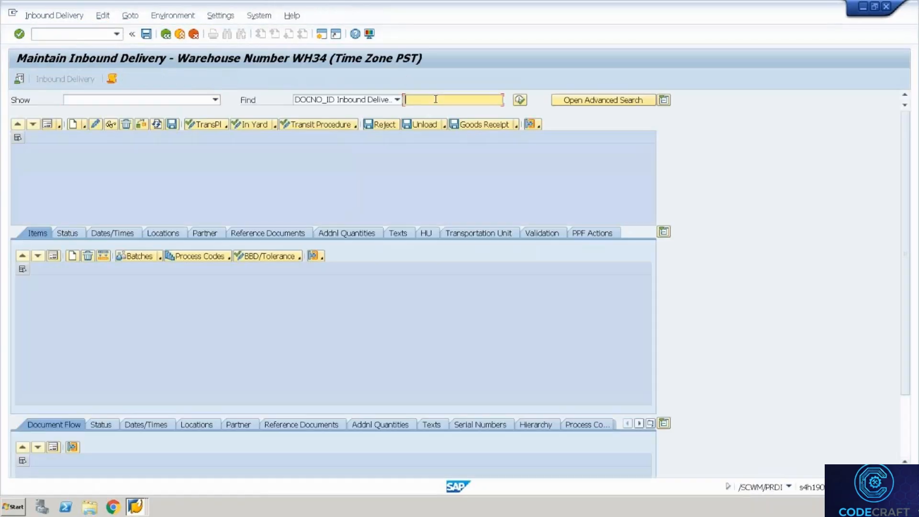
text(180002318)
click(520, 99)
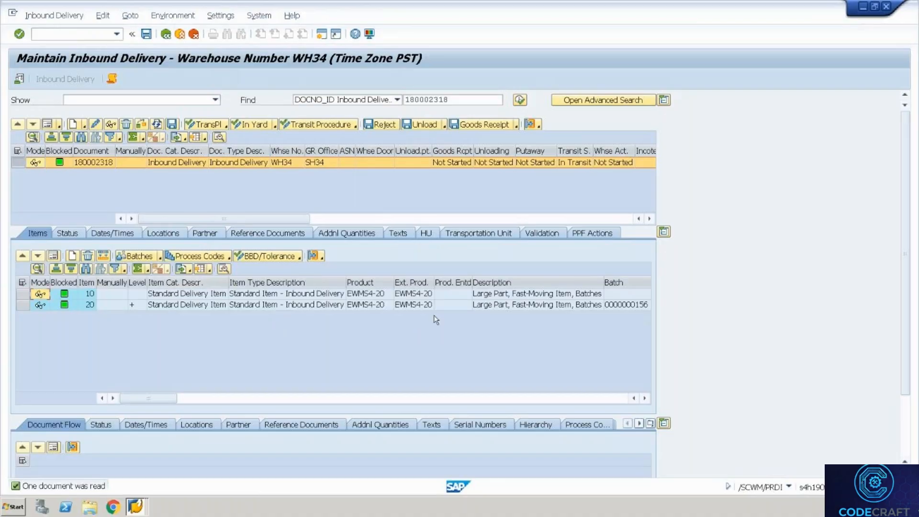
- Check the vendor batch of item 20 and post the goods receipt for the inbound delivery
click(497, 300)
key(Right)
key(Right)
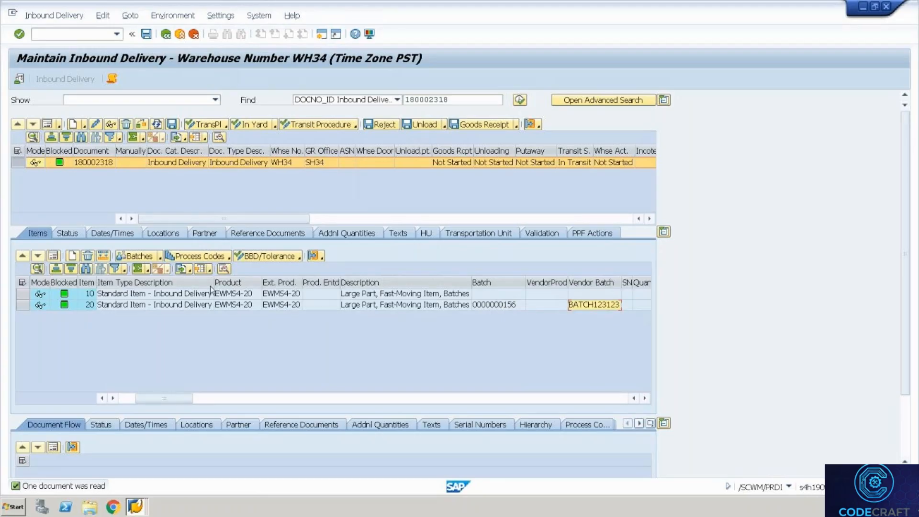
click(473, 125)
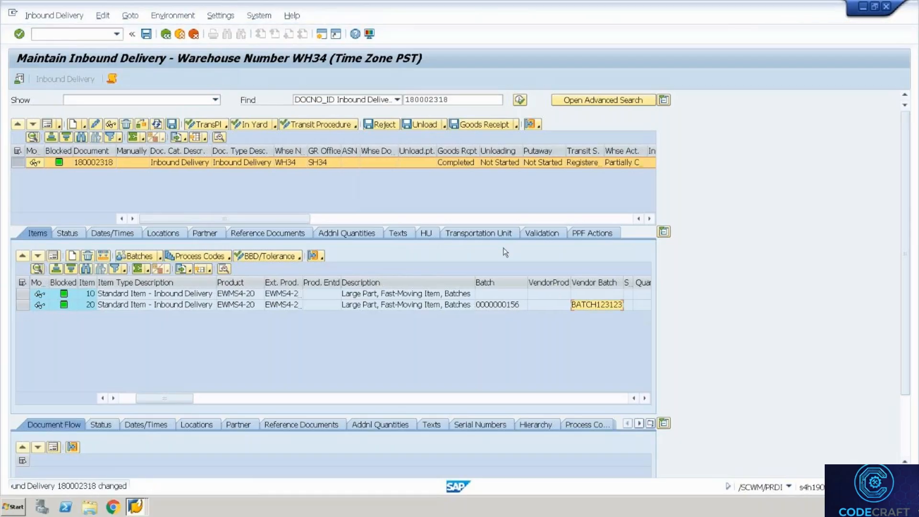
- Create and save a putaway warehouse task for item 20 of the inbound delivery
click(70, 18)
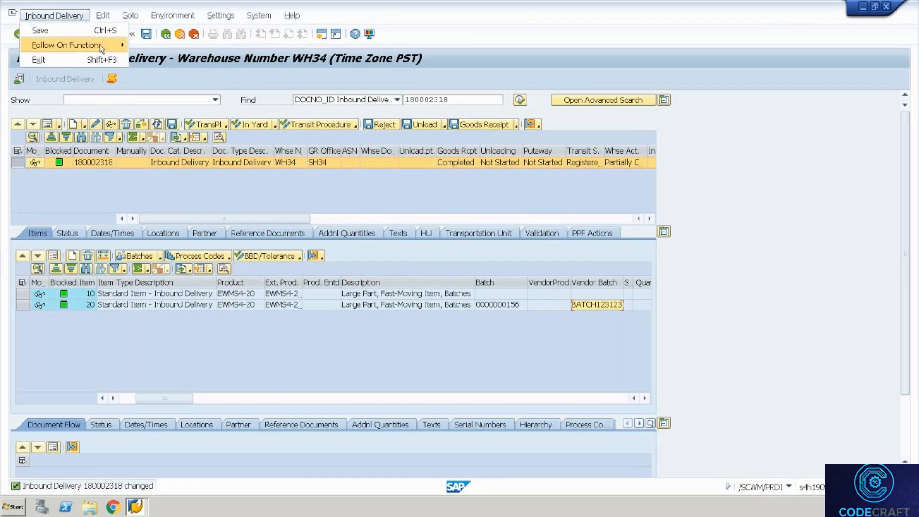
mouse_move(100, 45)
click(139, 45)
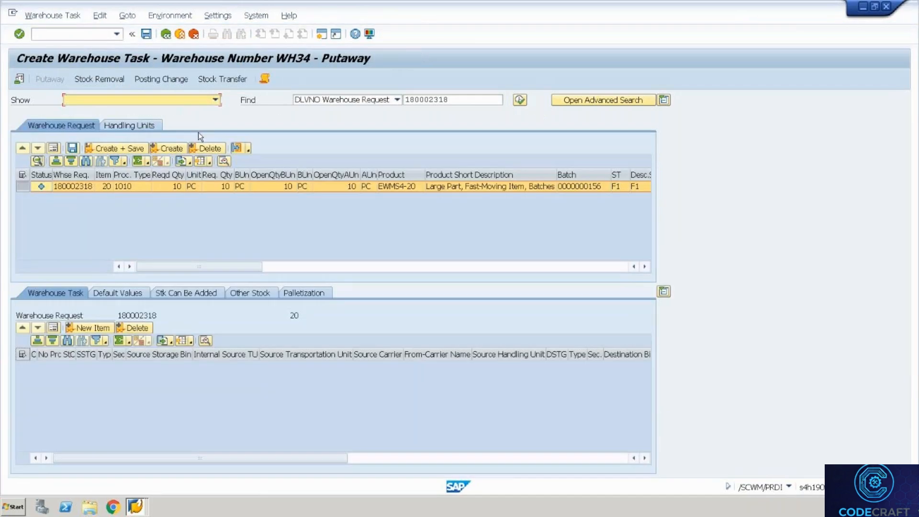
click(178, 150)
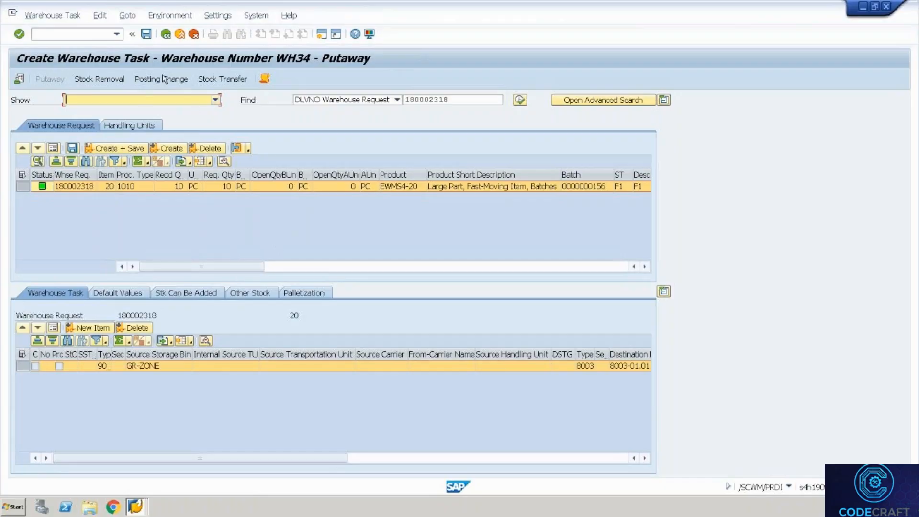
click(146, 34)
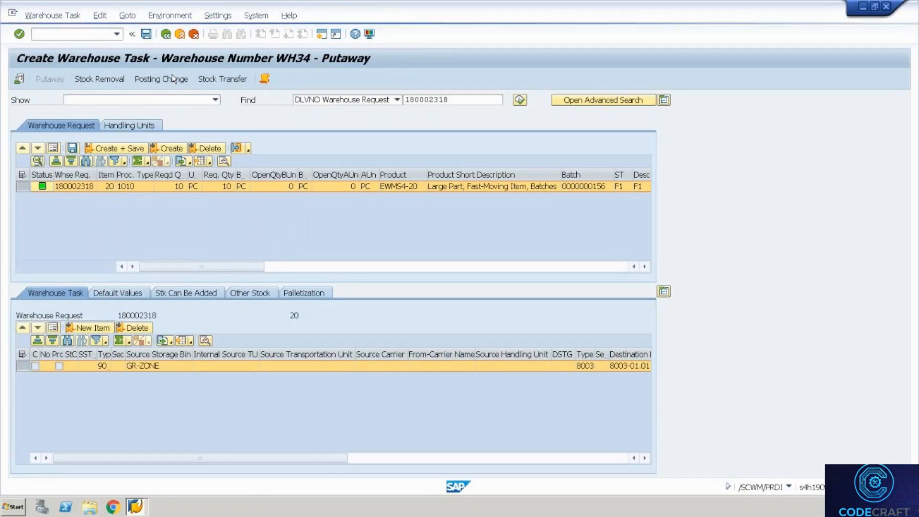
- Open the confirmation of the putaway warehouse task, display its product details, and confirm and save the warehouse order
click(59, 15)
click(70, 57)
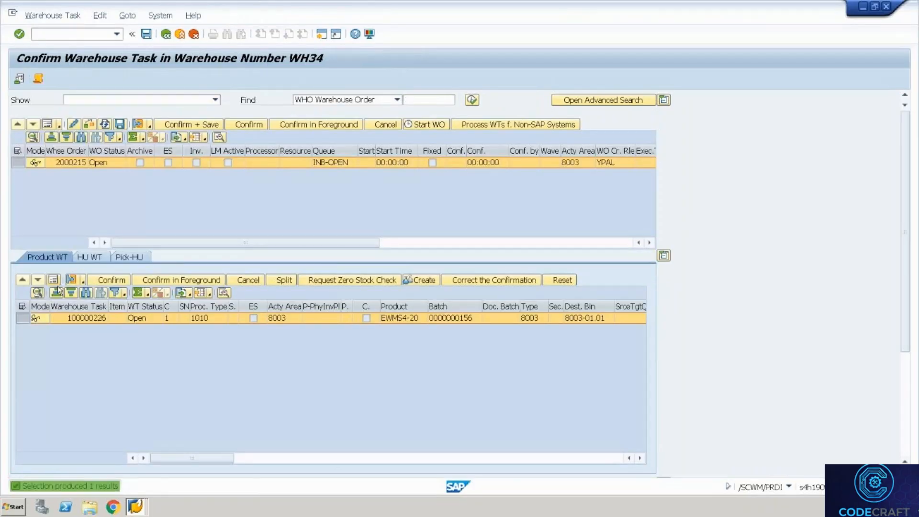
double_click(96, 318)
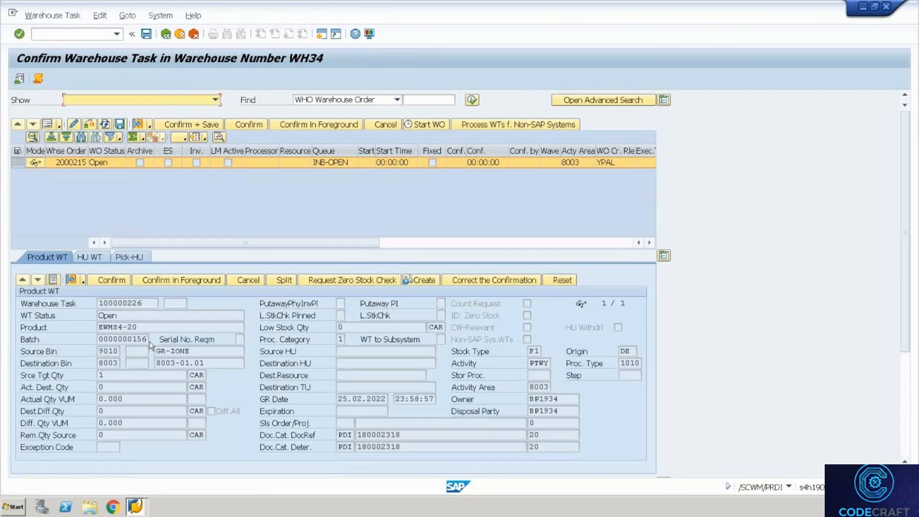
click(204, 125)
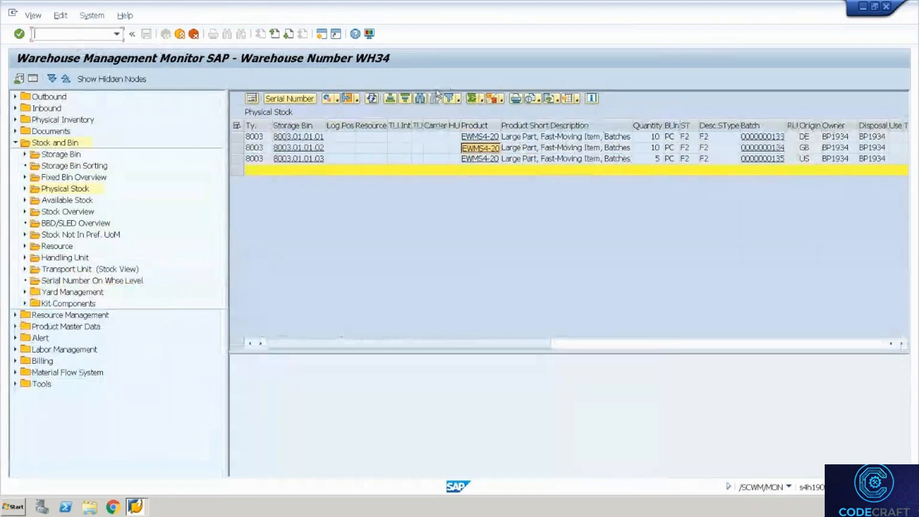
- Refresh the physical stock list in the warehouse monitor and check the batches and countries of origin of product EWMS4-20
click(373, 99)
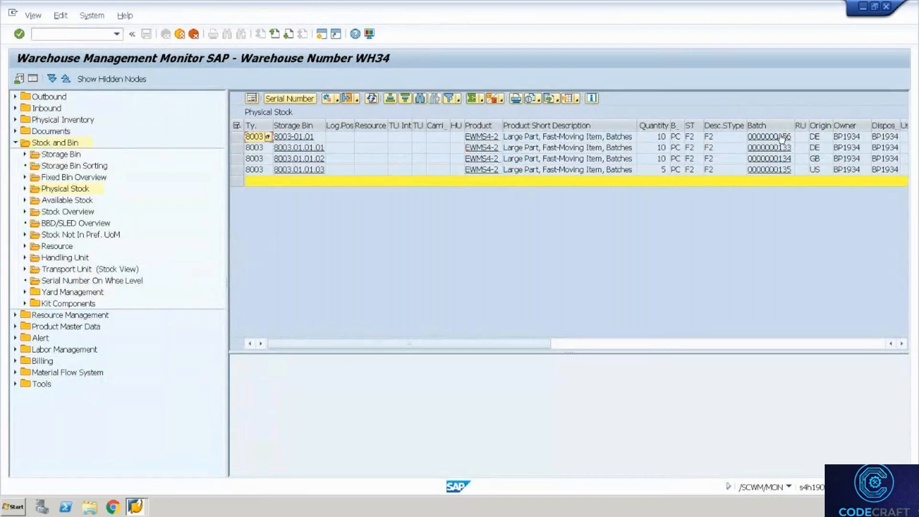
click(819, 138)
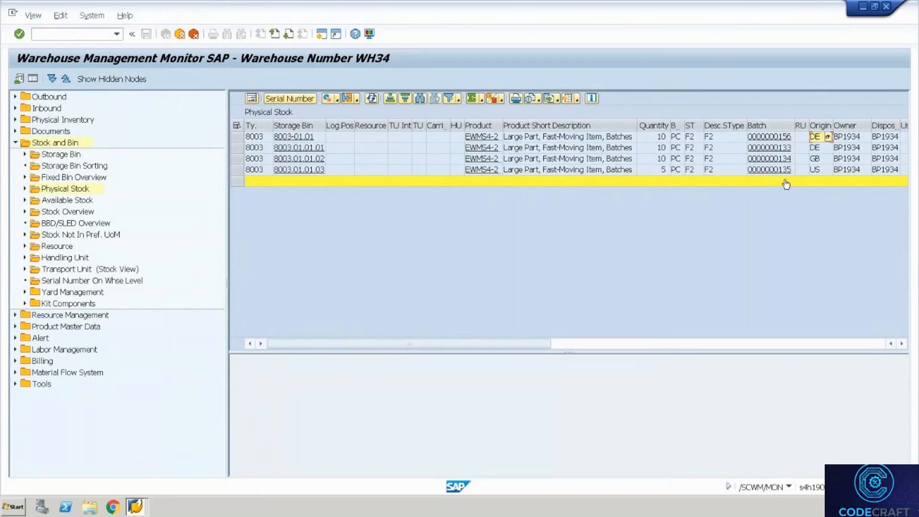
click(815, 149)
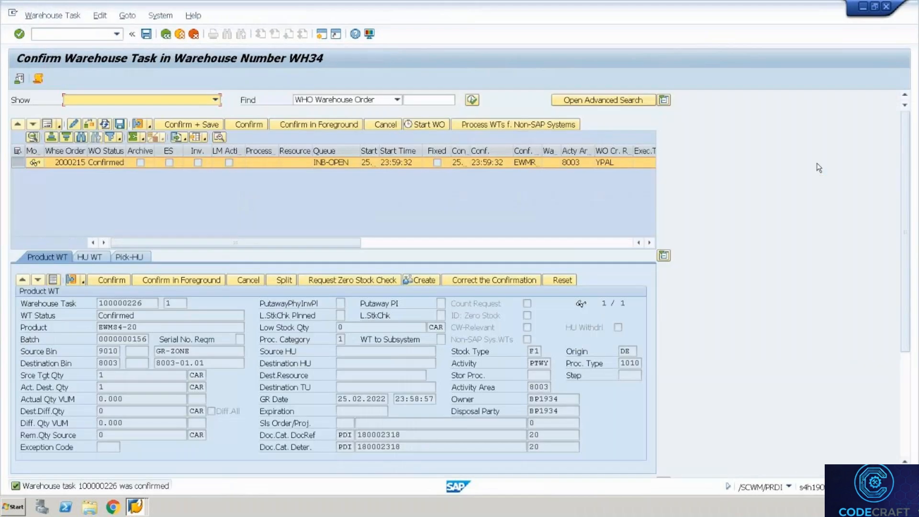
- Return to the warehouse task session and open the outbound delivery order maintenance transaction /SCWM/PRDO
click(101, 32)
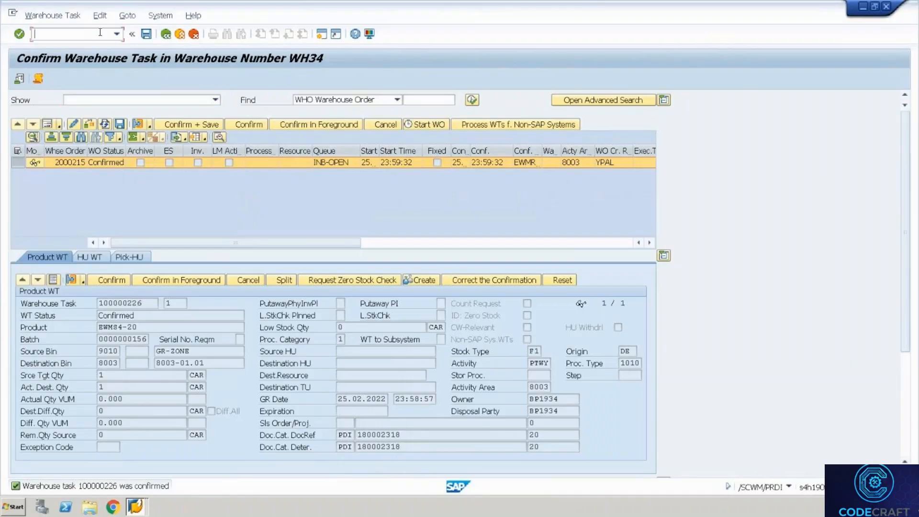
key(alt+Tab)
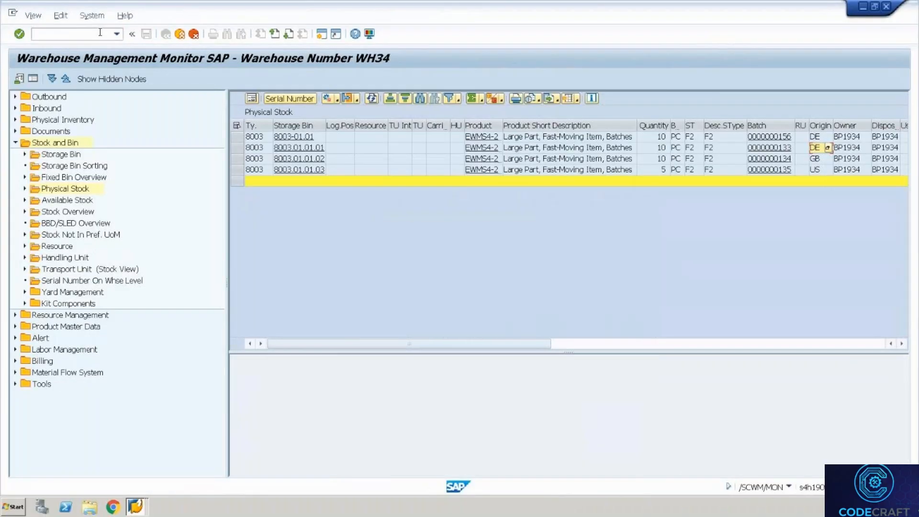
click(100, 33)
key(alt+Tab)
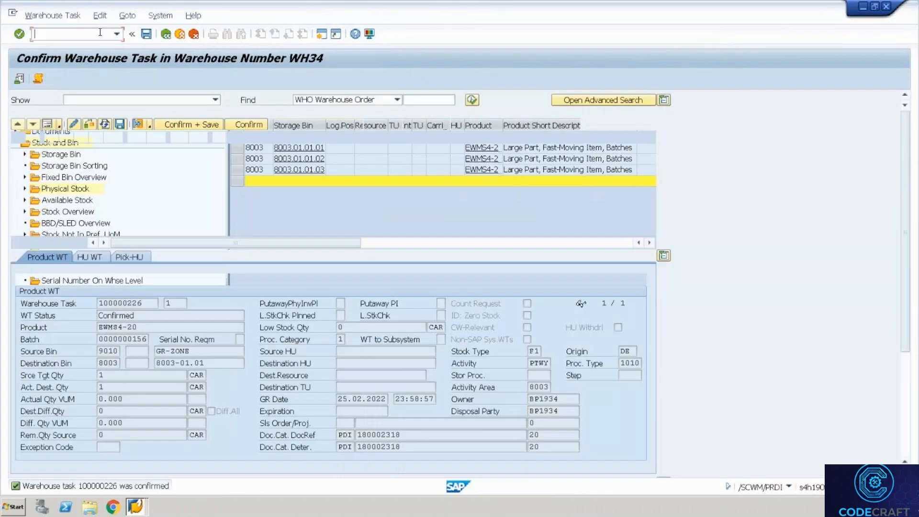
text(/n/scw)
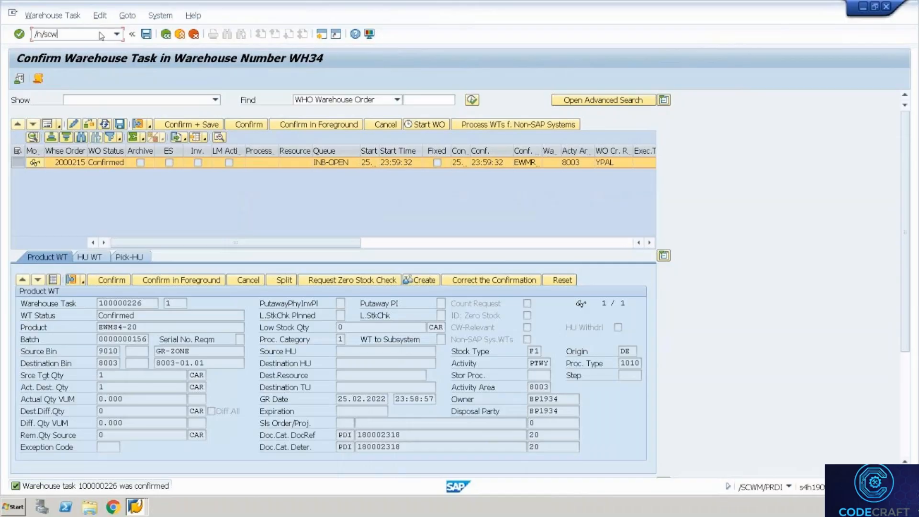
text(wm)
key(BackSpace)
key(BackSpace)
key(BackSpace)
text(wm/prdo)
key(Return)
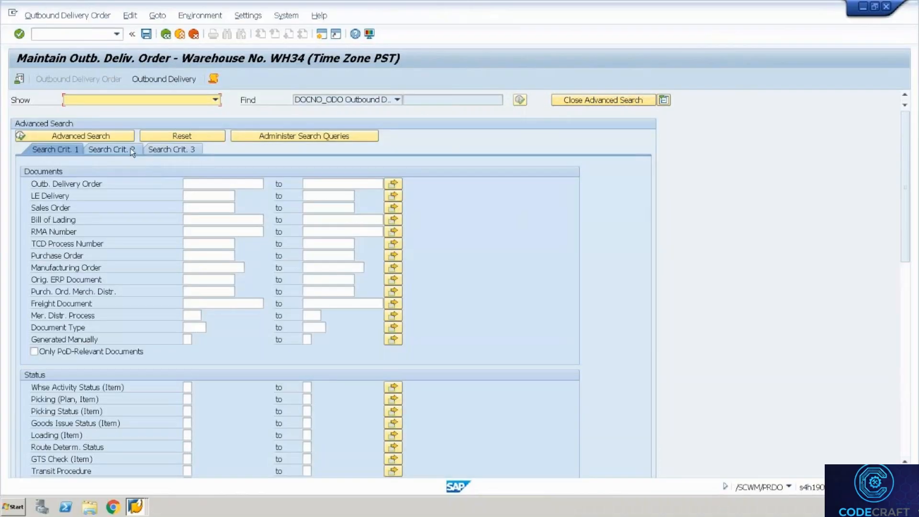
- Search for outbound delivery orders with product EWMS4-20, dismiss the log and close the advanced search
click(131, 149)
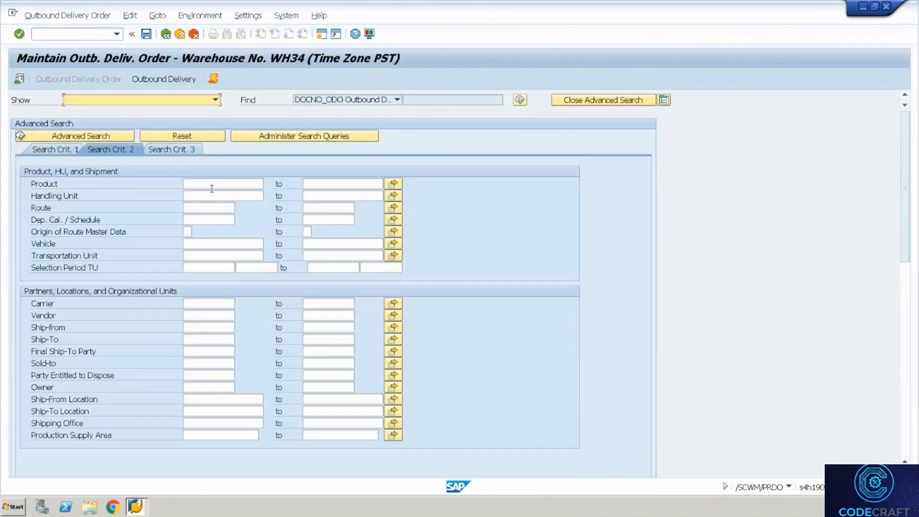
click(211, 184)
text(EWMS)
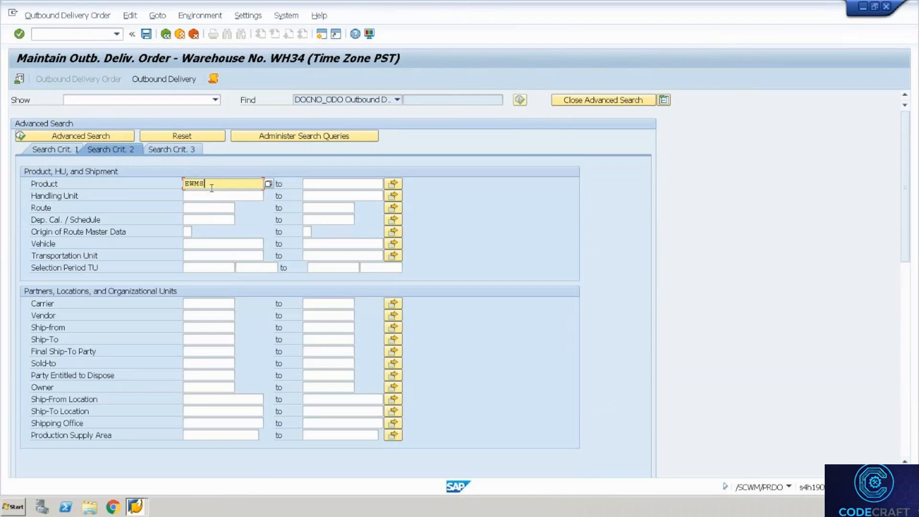
text(4-20)
click(82, 136)
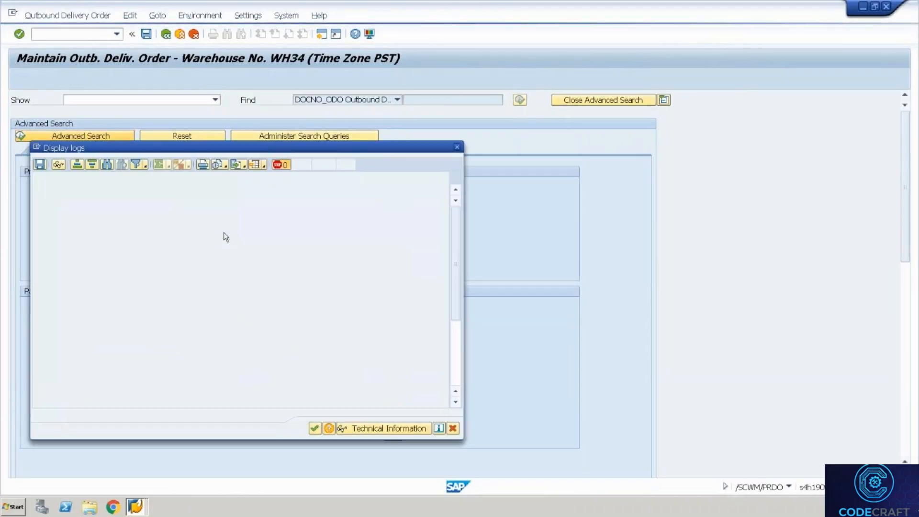
key(Return)
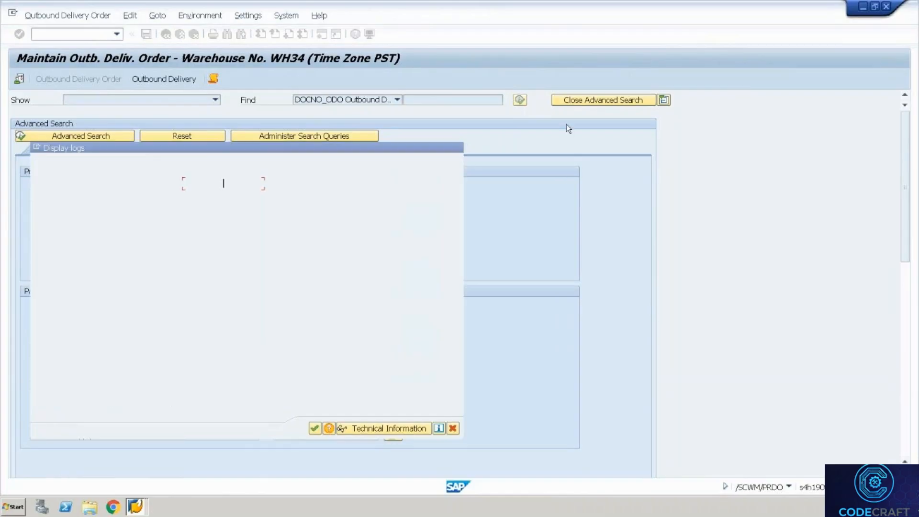
click(602, 99)
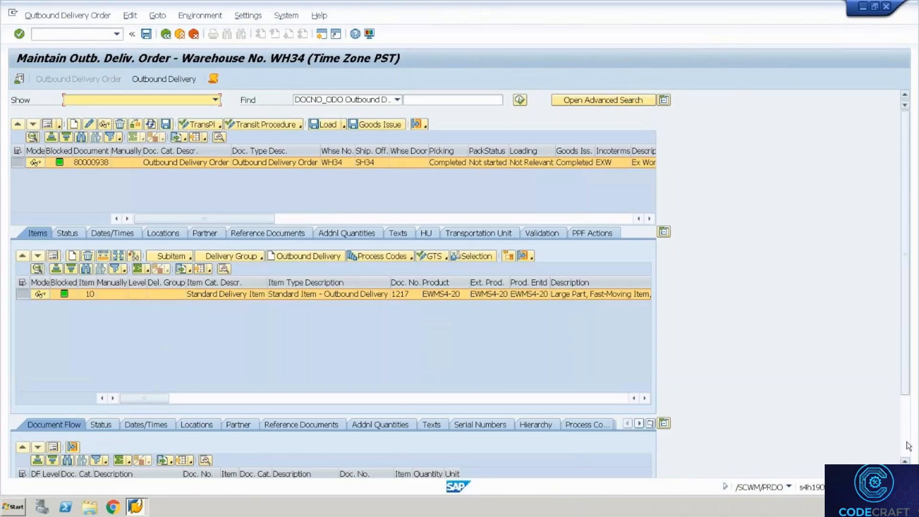
- Show the reference documents of outbound delivery order item 10 and select the sales order number
scroll(428, 404, down, 3)
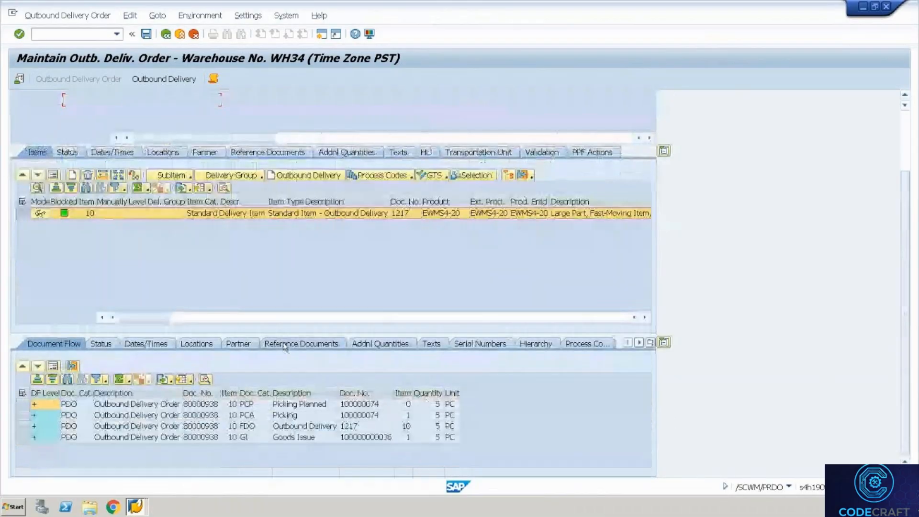
click(285, 345)
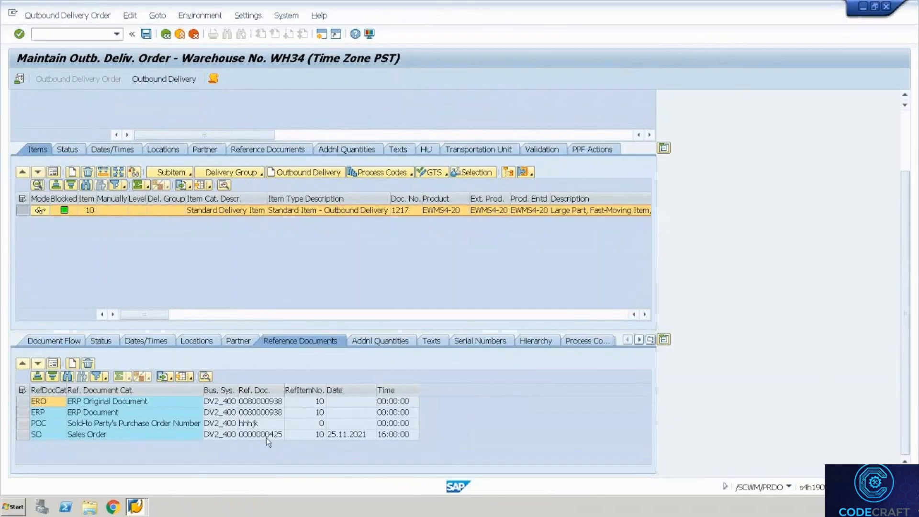
click(267, 436)
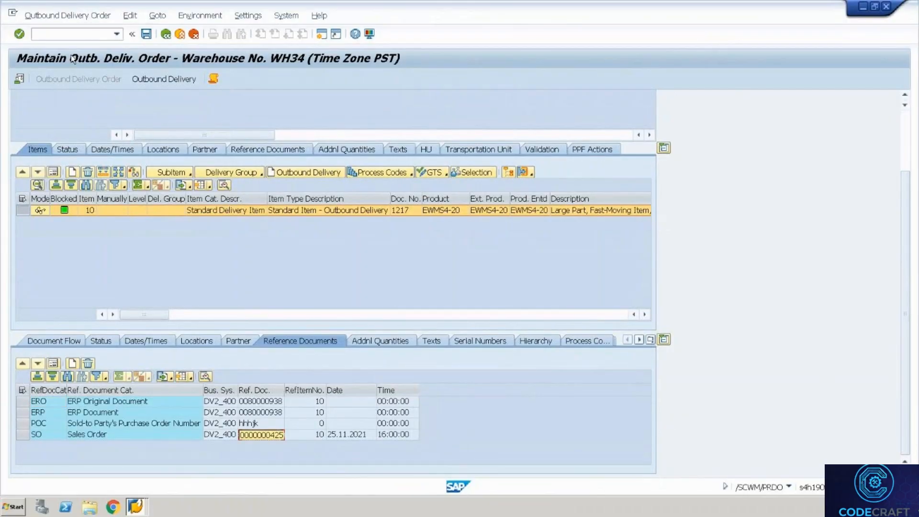
- Switch to the wave management session and open transaction VL01N to create an outbound delivery with order reference
key(alt+Tab)
key(alt+Tab)
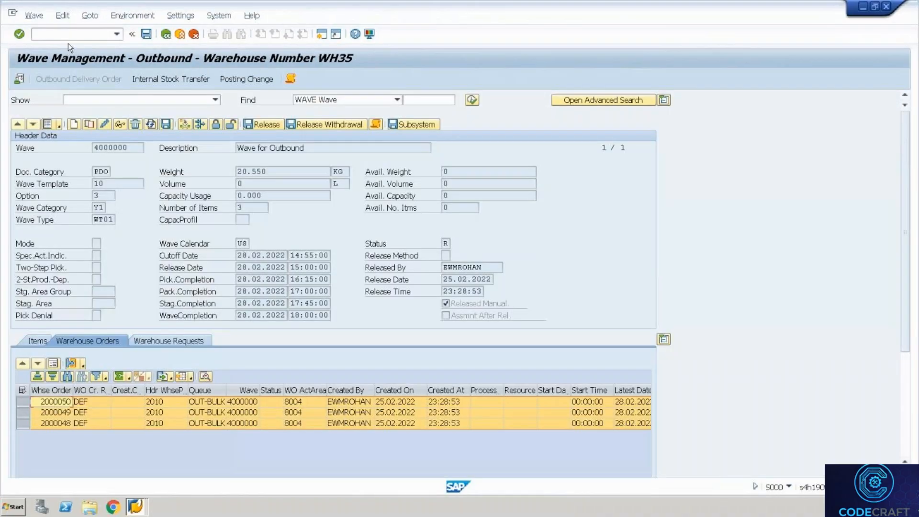
click(75, 35)
text(/nvl03n)
key(Return)
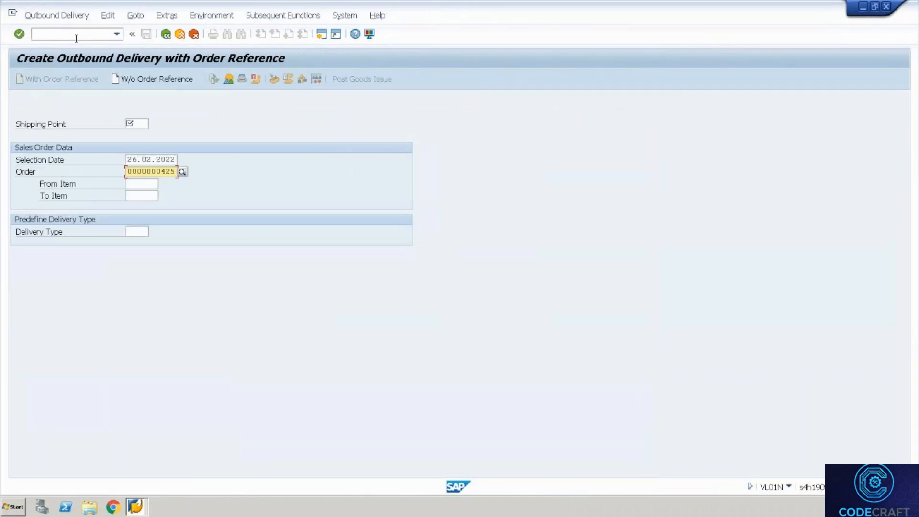
- Try to create the outbound delivery for the sales order from shipping point SH35, and leave the log
key(Up)
key(Up)
text(sh35)
key(Return)
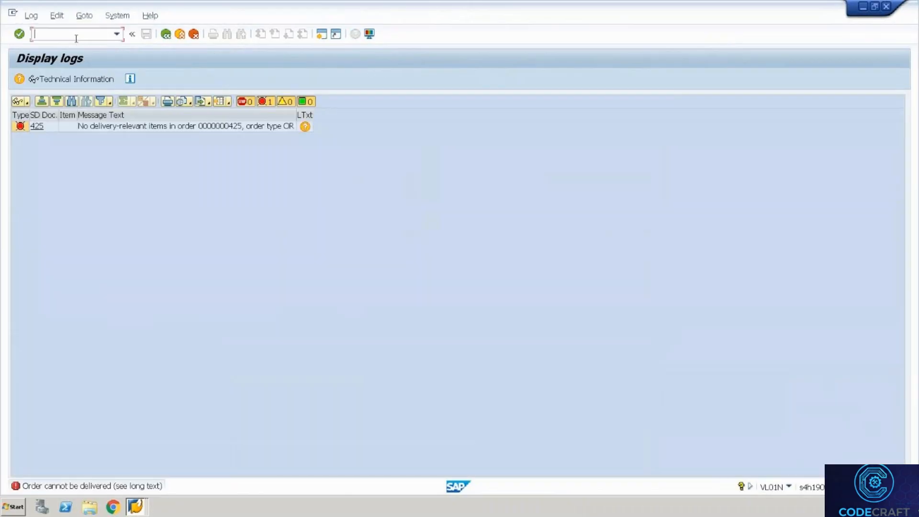
click(165, 34)
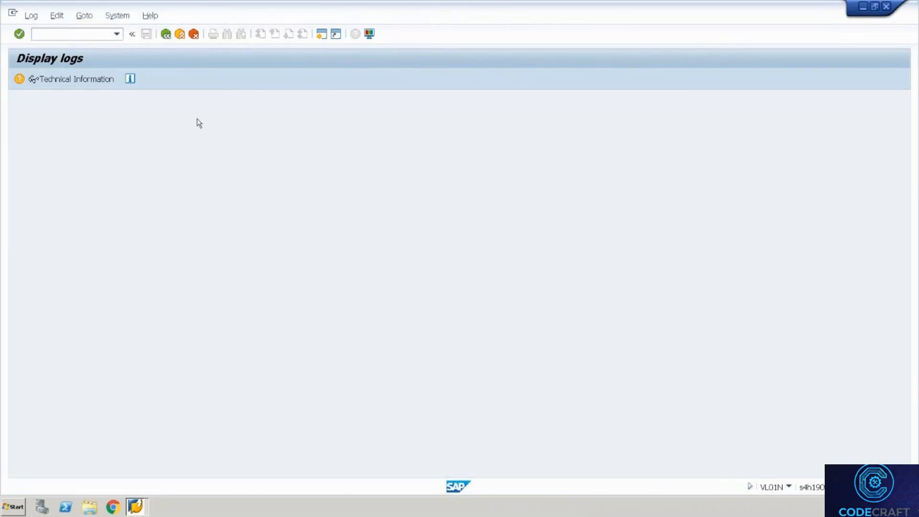
- Change the shipping point to SH34, try the outbound delivery again and close the log
key(shift+Tab)
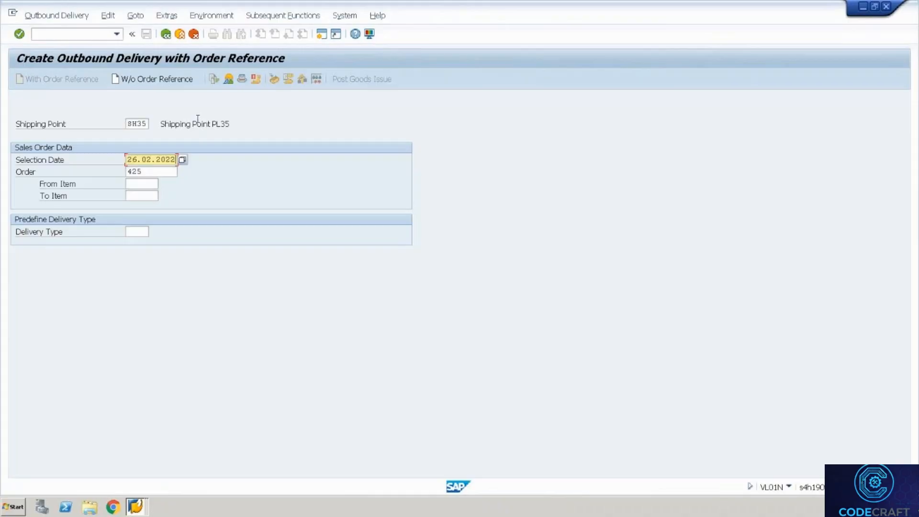
key(shift+Tab)
text(SH34)
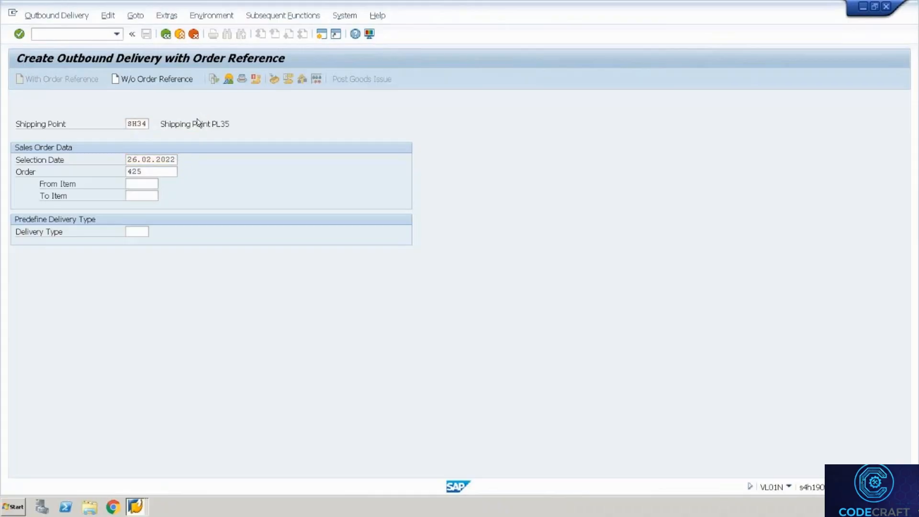
key(Return)
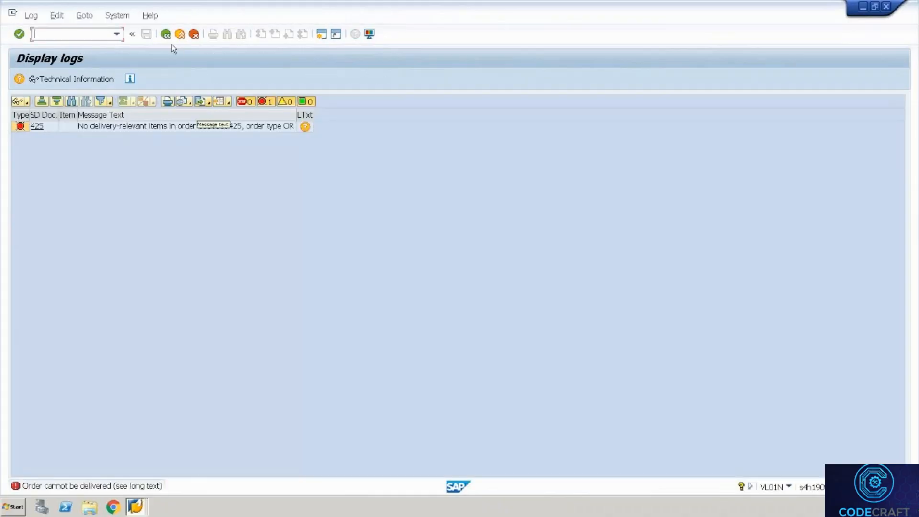
click(166, 34)
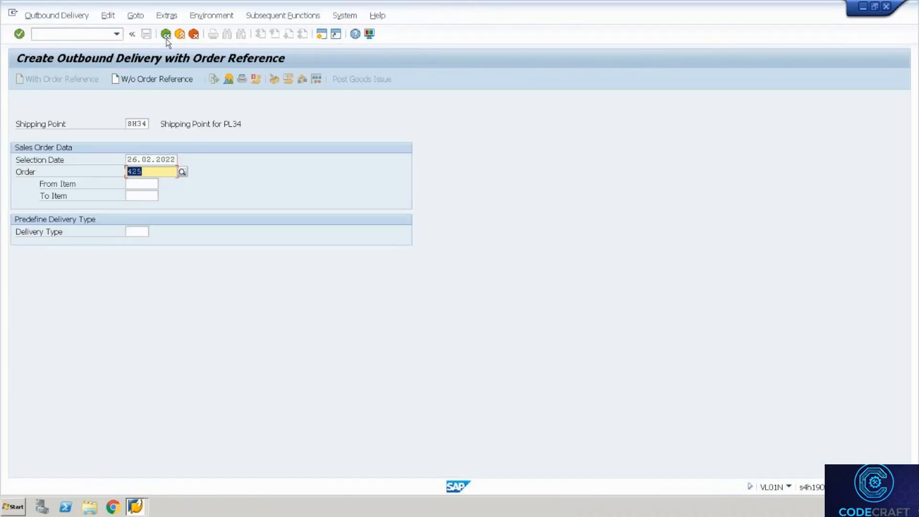
- Change the delivery's selection date to 26.02.2025
key(shift+Tab)
key(shift+Tab)
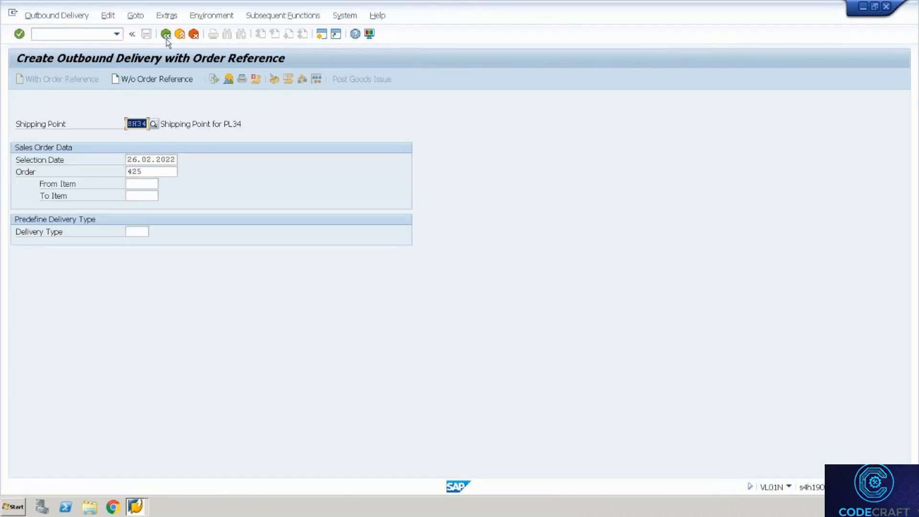
key(Tab)
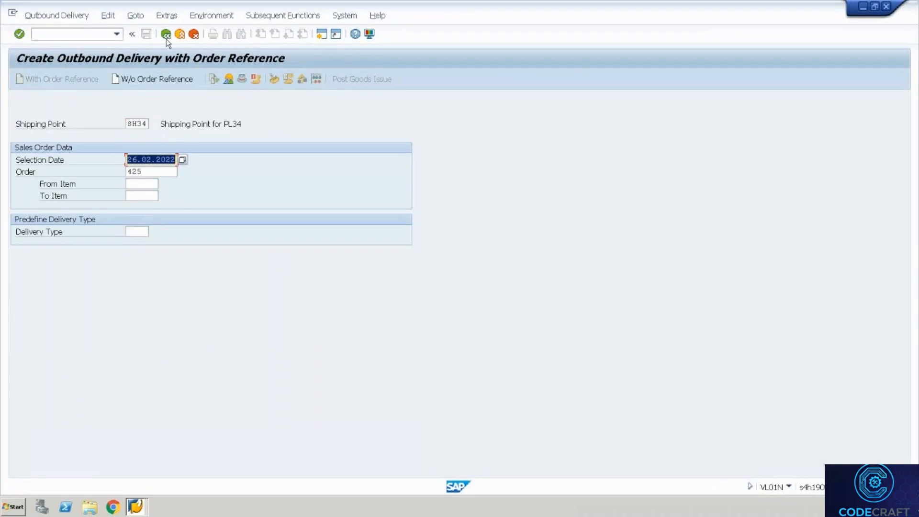
key(End)
key(BackSpace)
text(5)
- Re-enter shipping point SH34 and retry creating the outbound delivery with the same sales order
key(shift+Tab)
key(End)
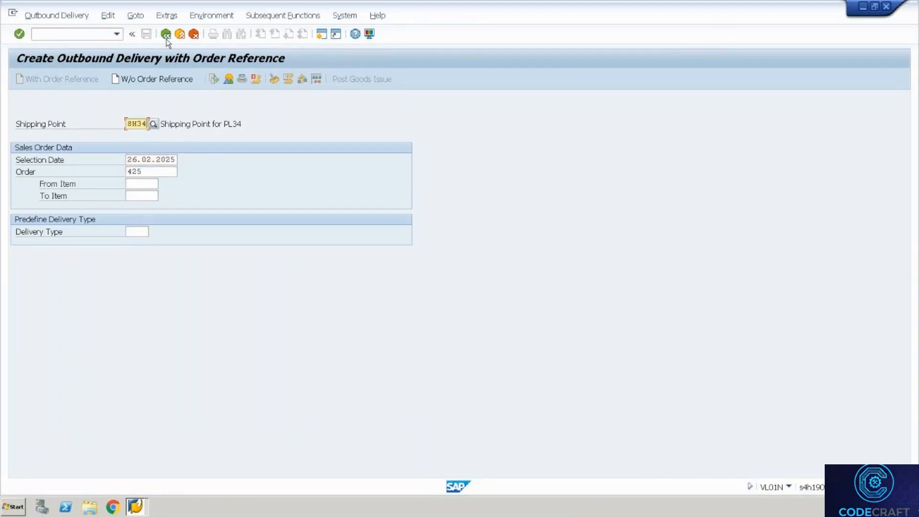
key(BackSpace)
key(BackSpace)
key(BackSpace)
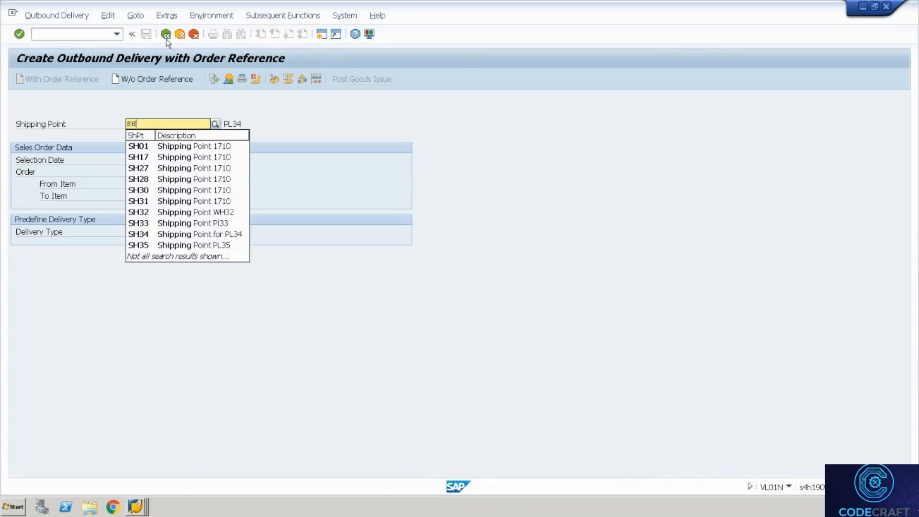
text(0)
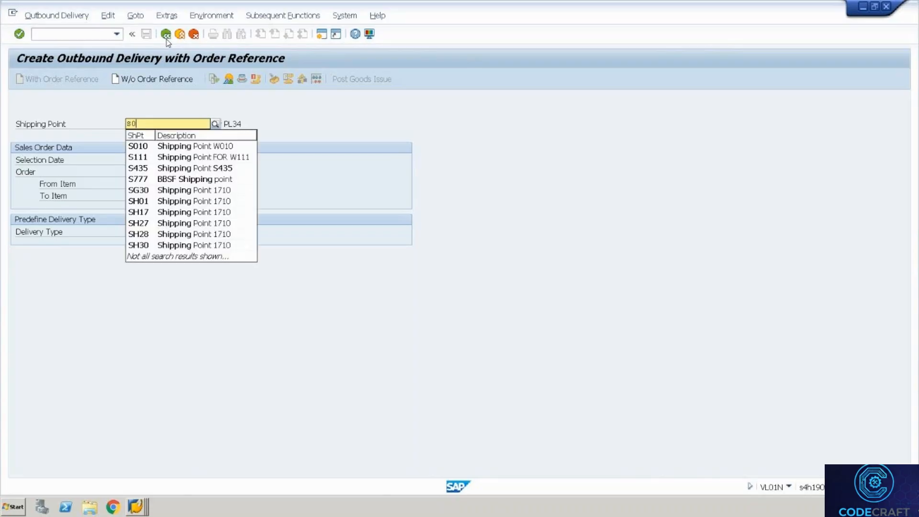
key(BackSpace)
key(BackSpace)
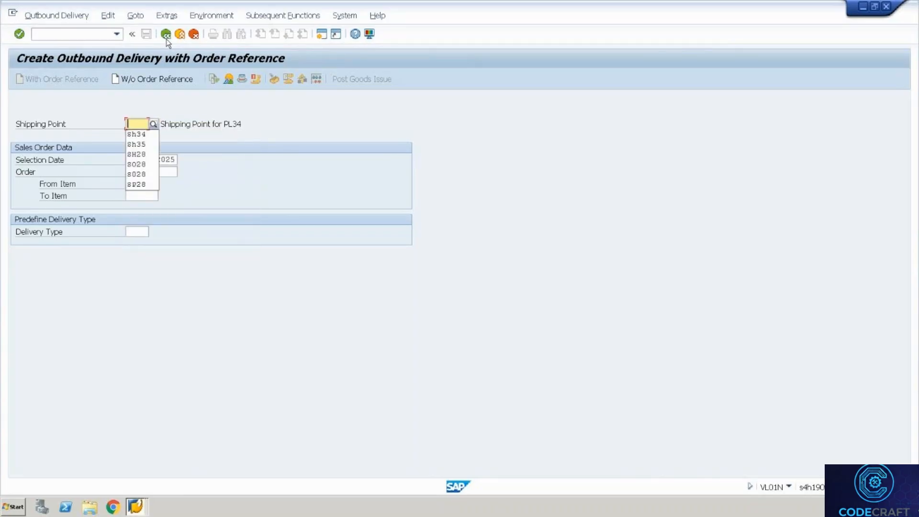
key(Down)
key(Return)
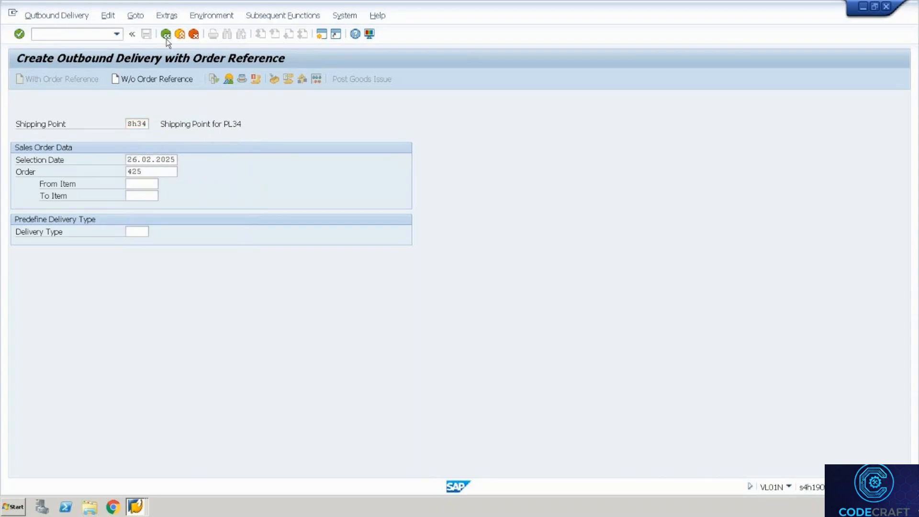
key(Return)
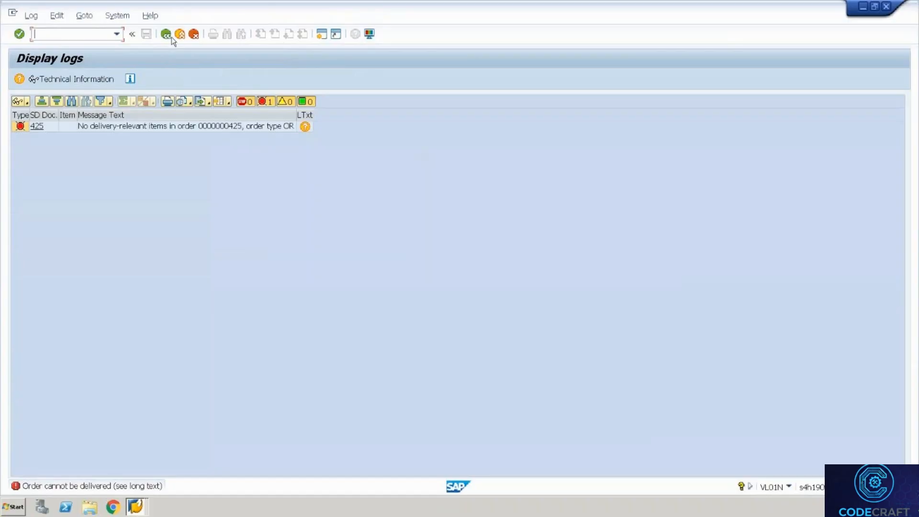
- Open transaction VA01, enter order type OR and return from the blank order overview to the initial screen
text(/nva01)
key(Return)
click(71, 82)
text(OR)
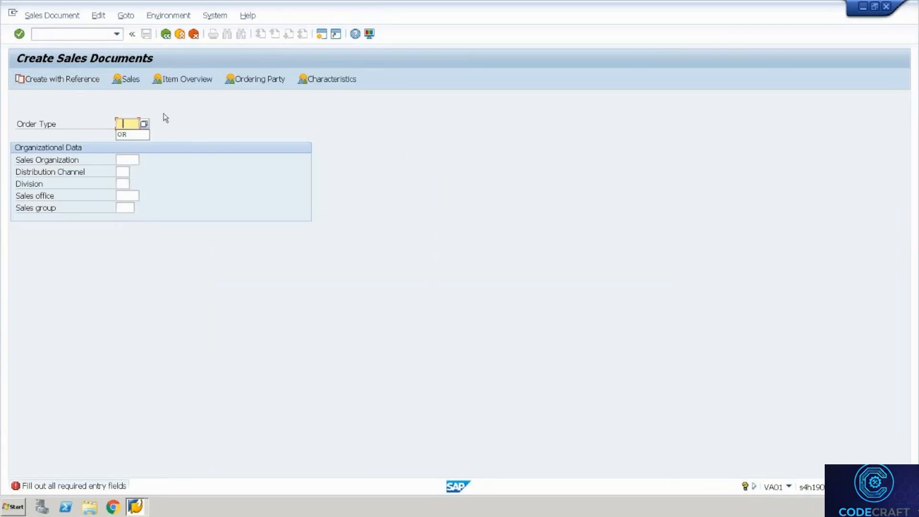
key(Return)
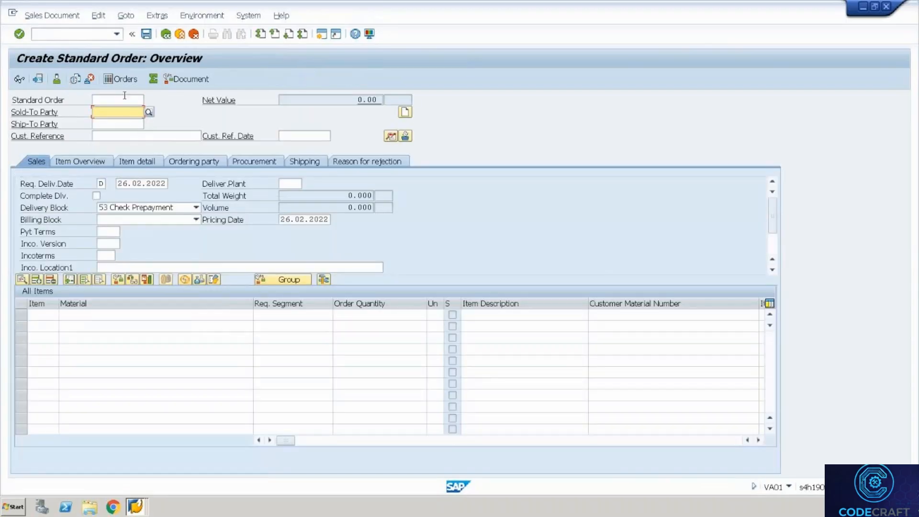
click(165, 35)
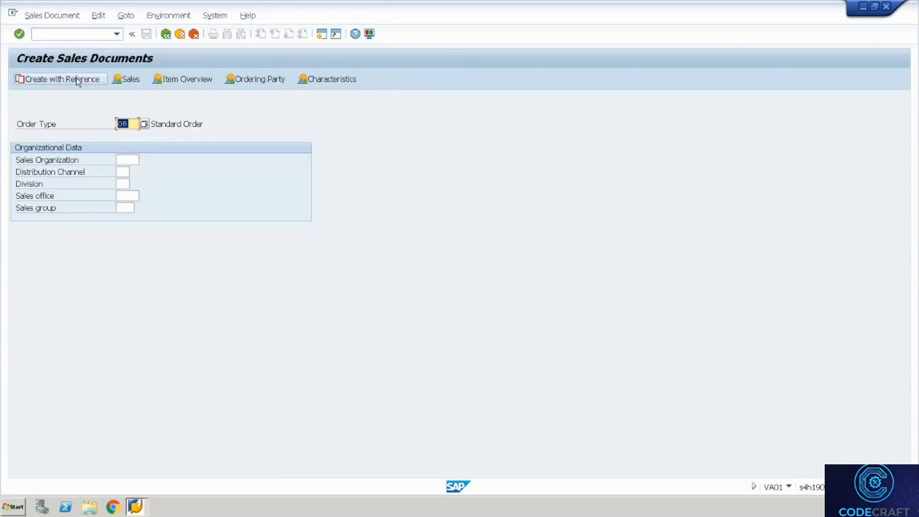
- Create the standard order with reference to the existing sales order, copying its data
click(77, 79)
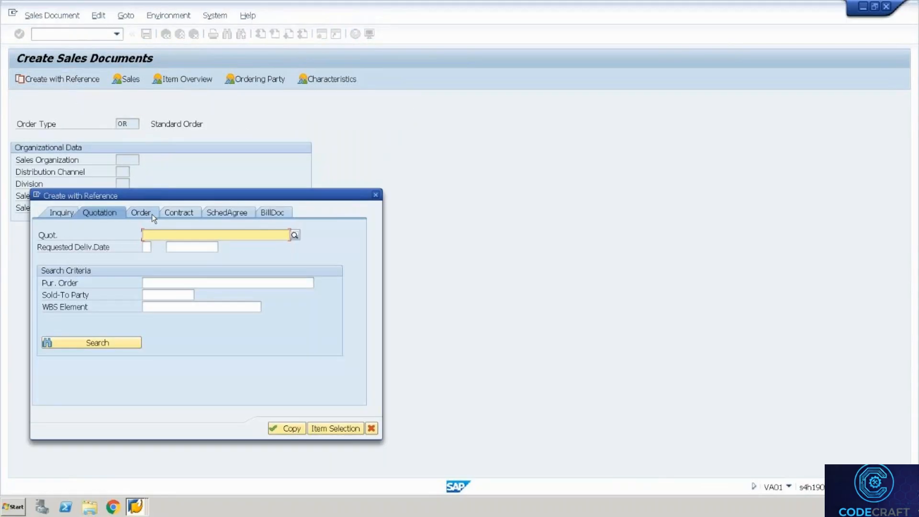
click(151, 214)
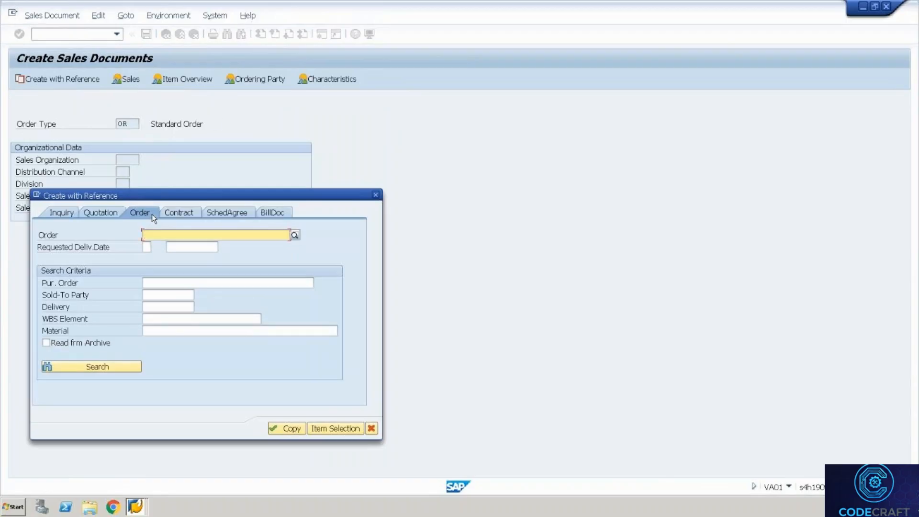
text(425)
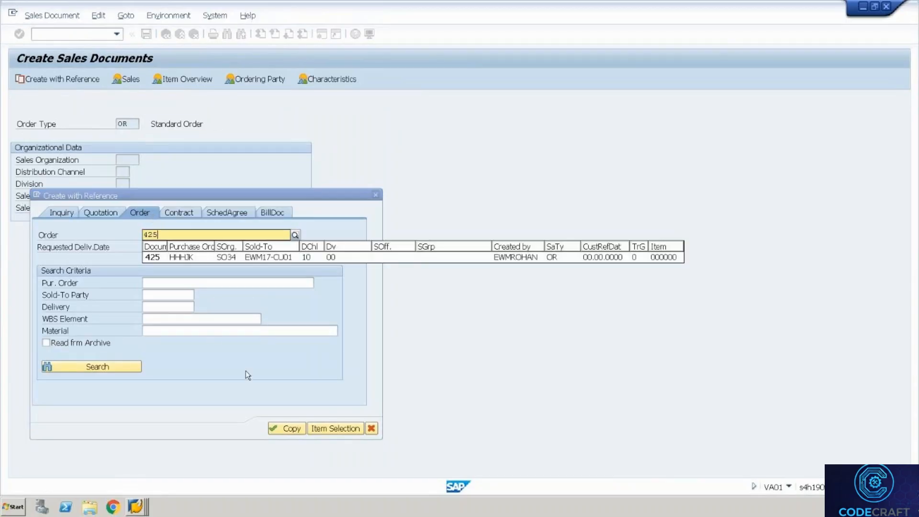
click(297, 429)
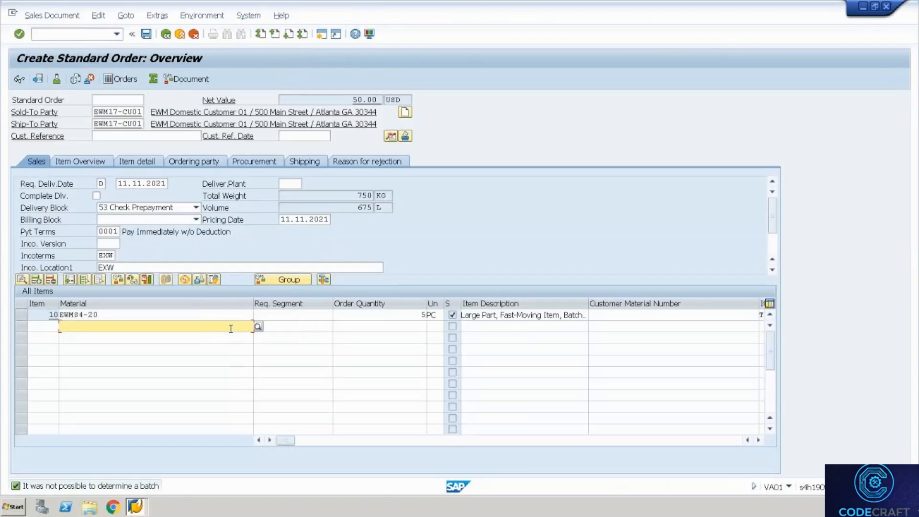
- Start batch determination for order item 10 (EWMS4-20), supplying "sdf" as the customer reference
click(25, 316)
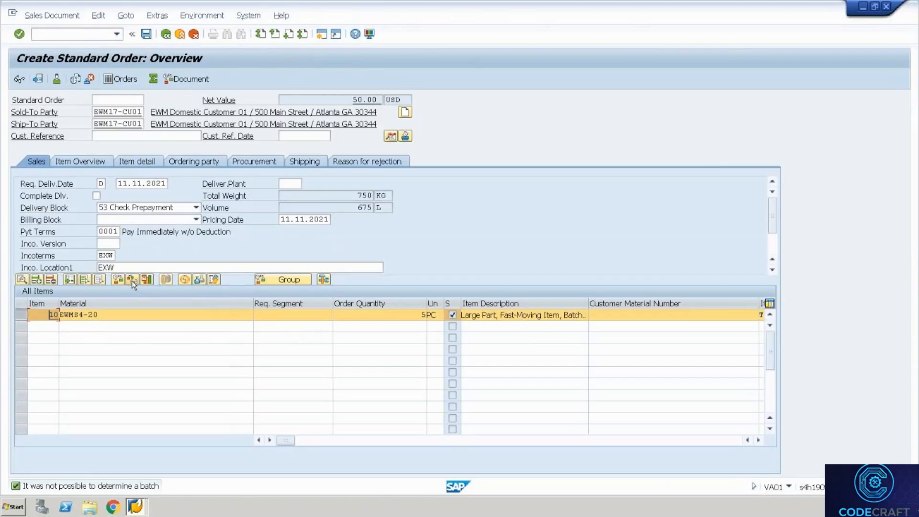
click(203, 279)
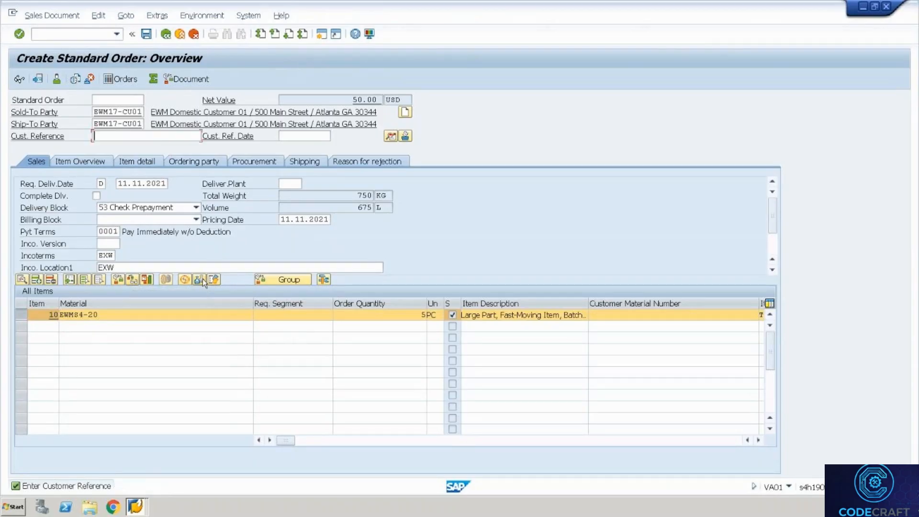
text(sdf)
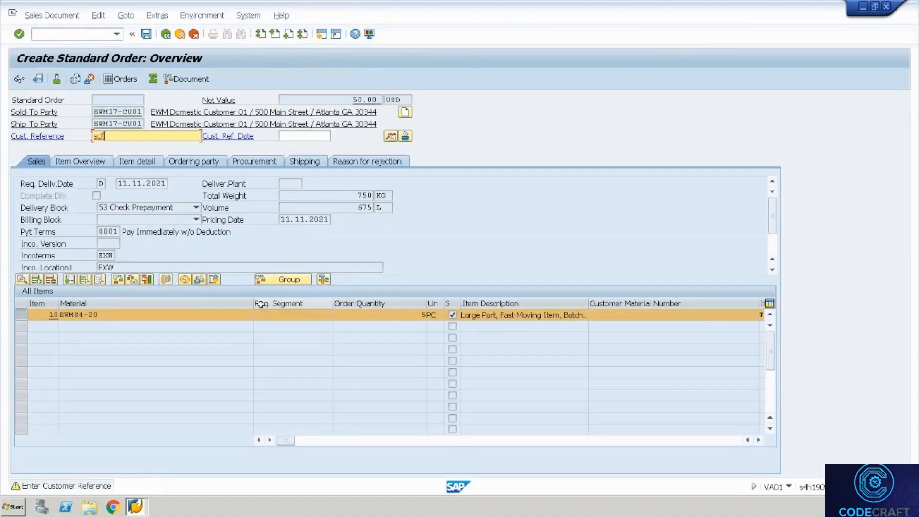
key(Return)
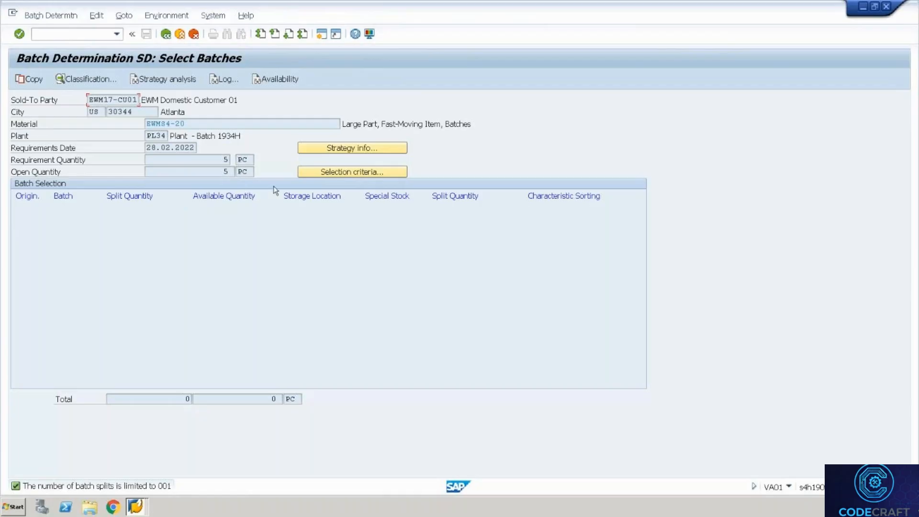
- Set Country of Origin to US in the batch selection criteria and copy the selected batch into the order item
click(327, 174)
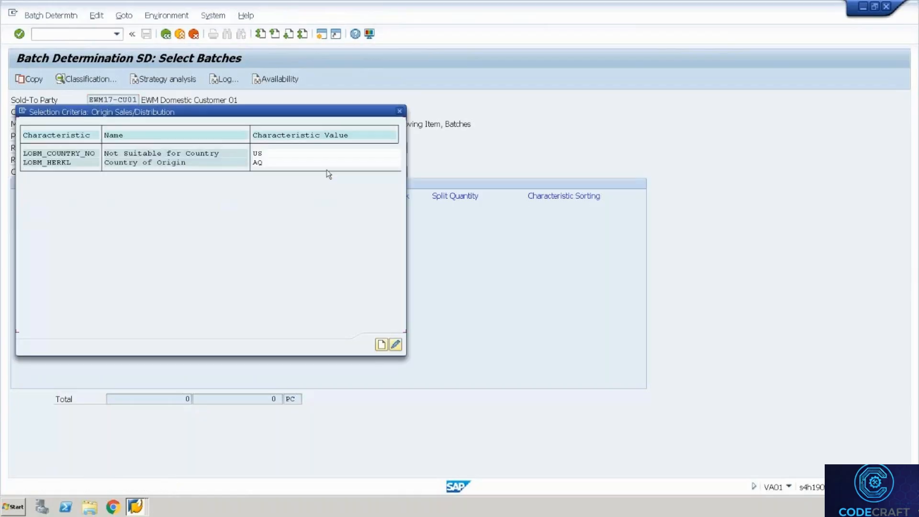
click(381, 344)
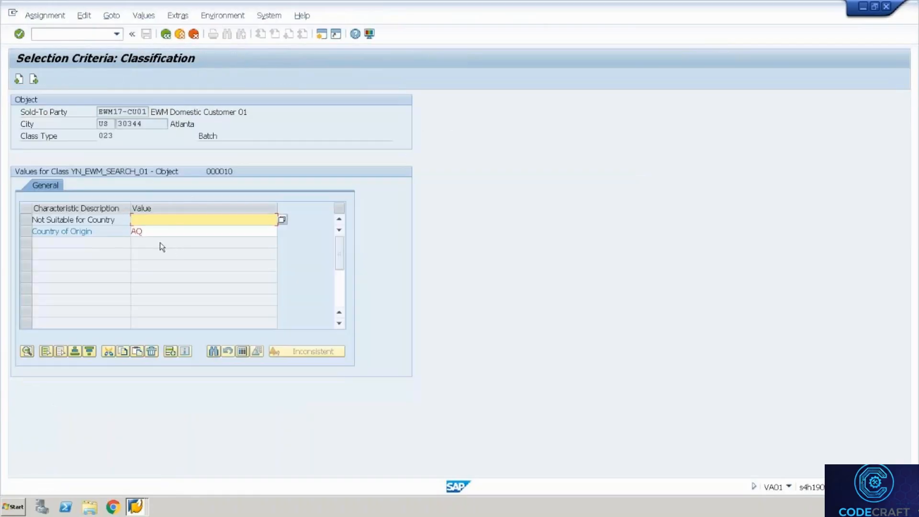
click(261, 233)
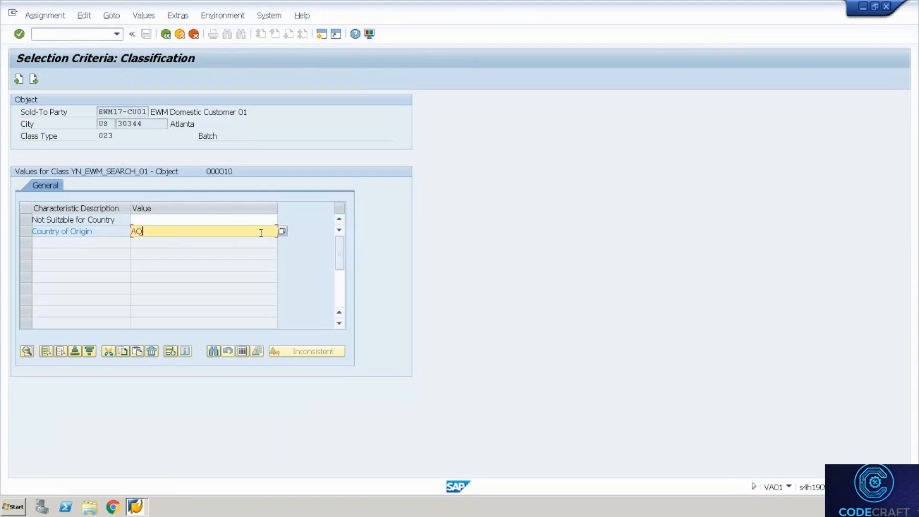
key(BackSpace)
key(BackSpace)
text(US)
click(167, 35)
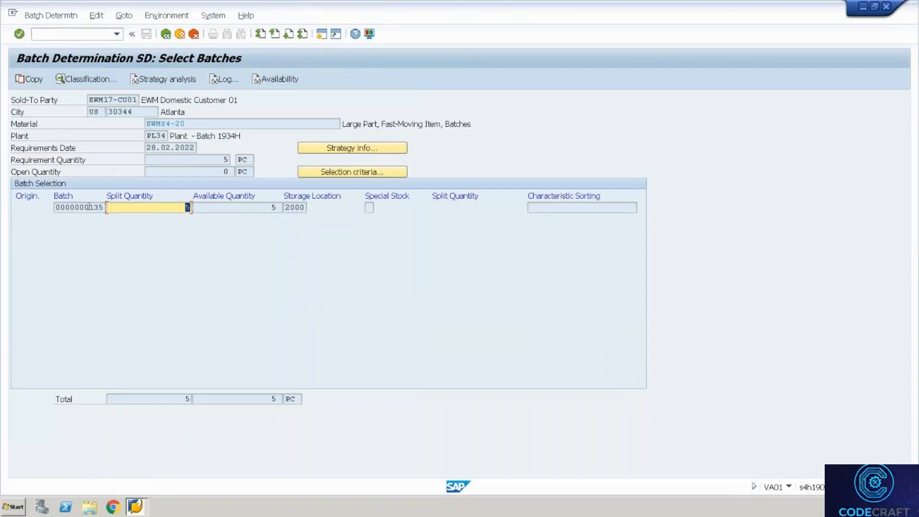
click(165, 34)
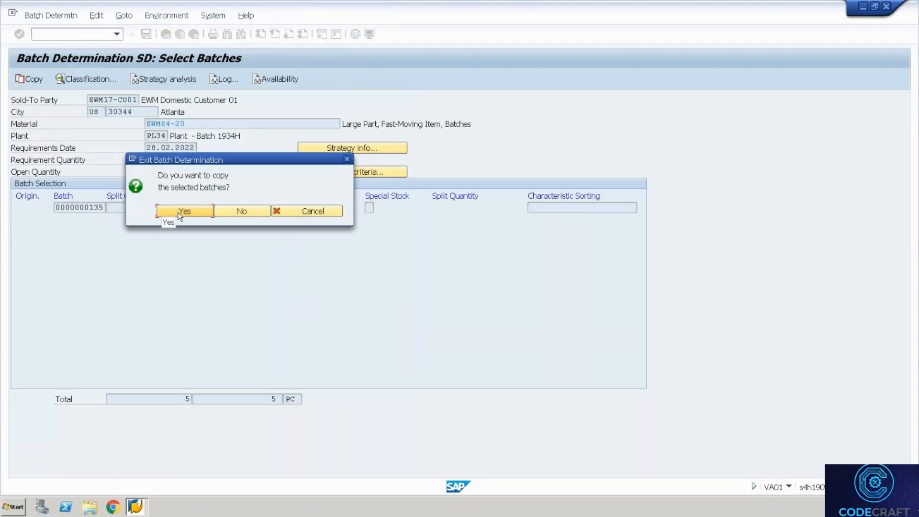
click(179, 214)
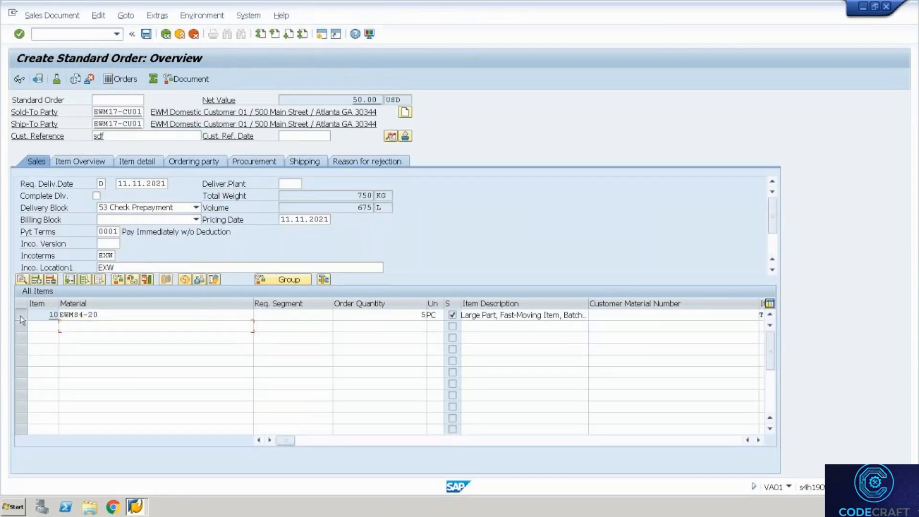
- Review the batch selection criteria for order item 10 in batch determination and exit without copying the batches or criteria
click(20, 315)
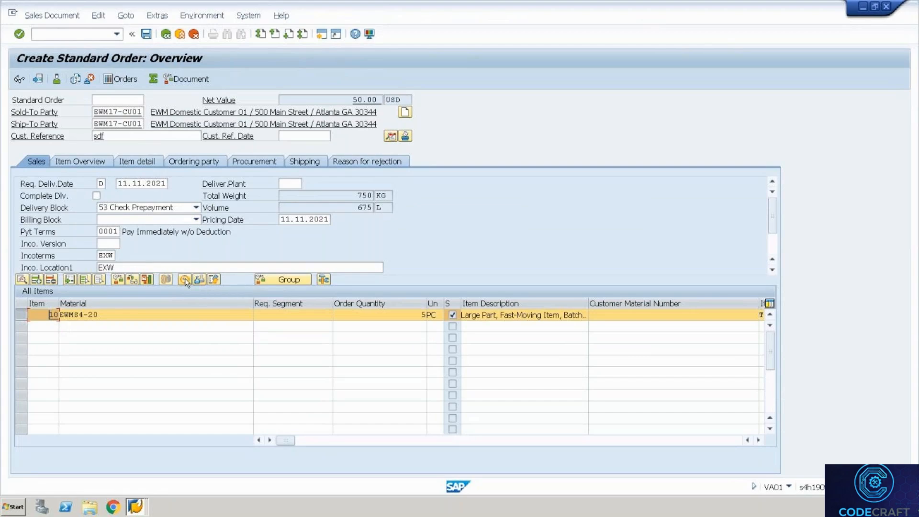
click(200, 281)
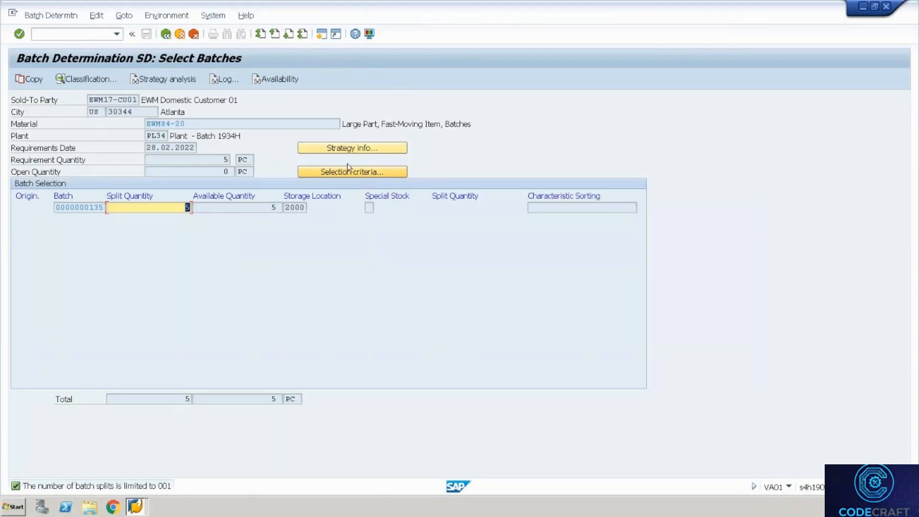
click(347, 171)
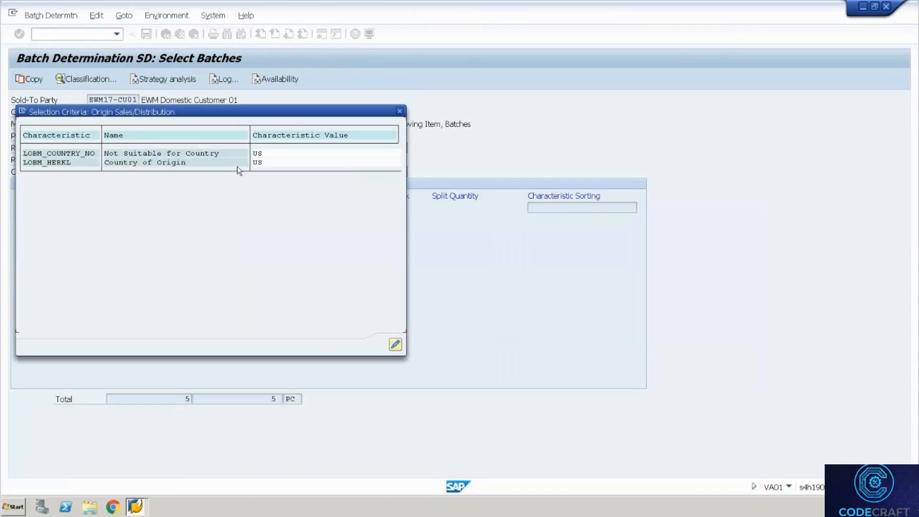
click(395, 344)
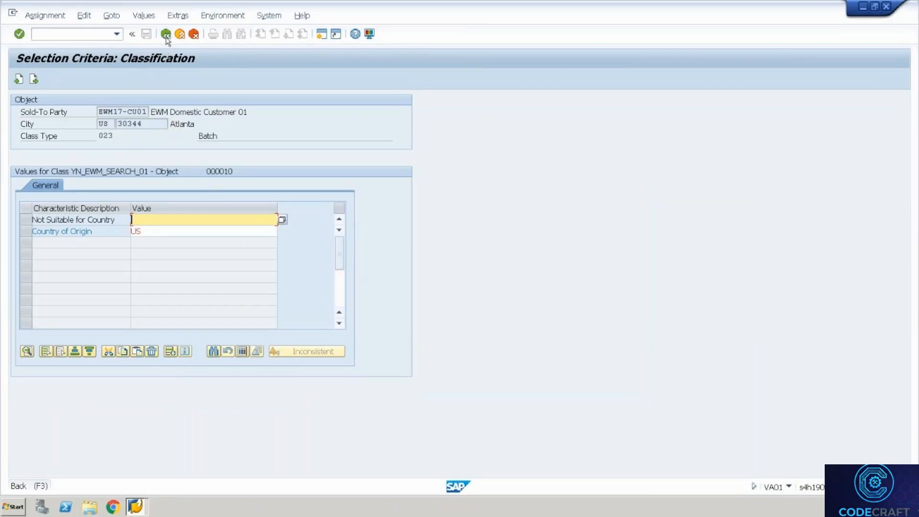
click(166, 35)
click(166, 34)
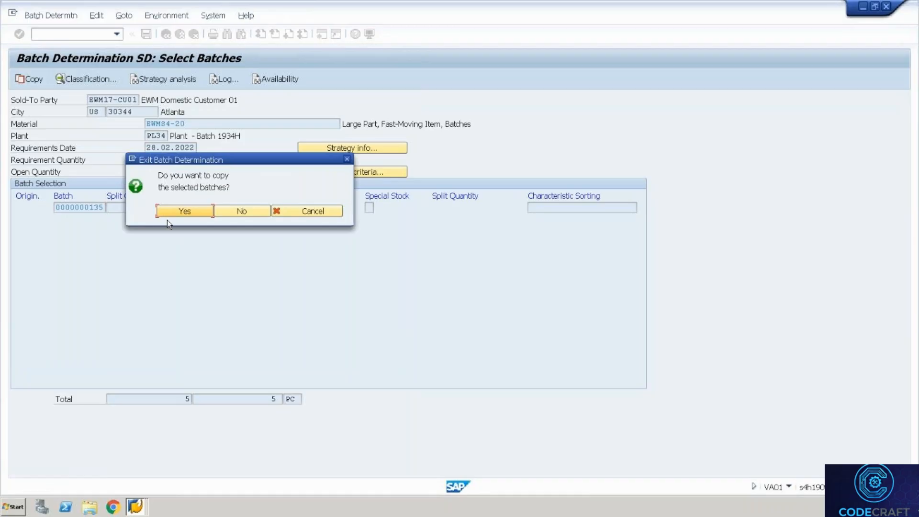
click(232, 213)
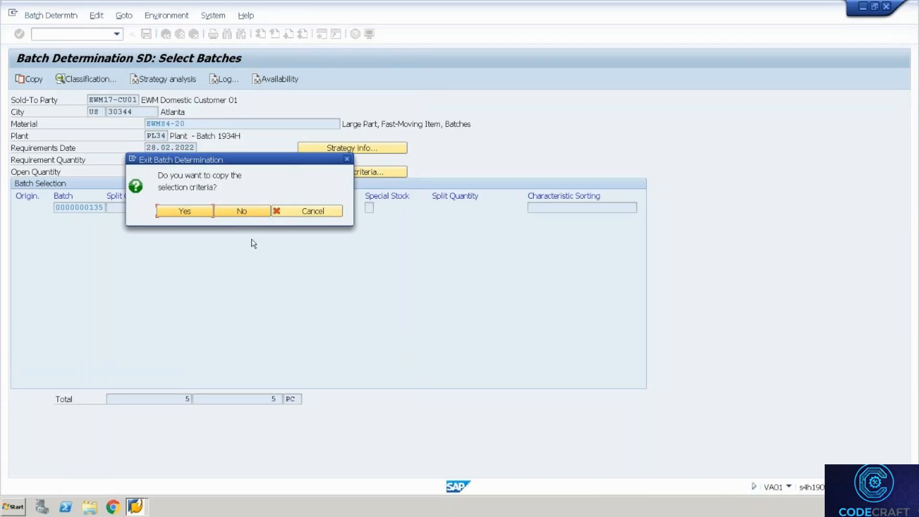
click(235, 209)
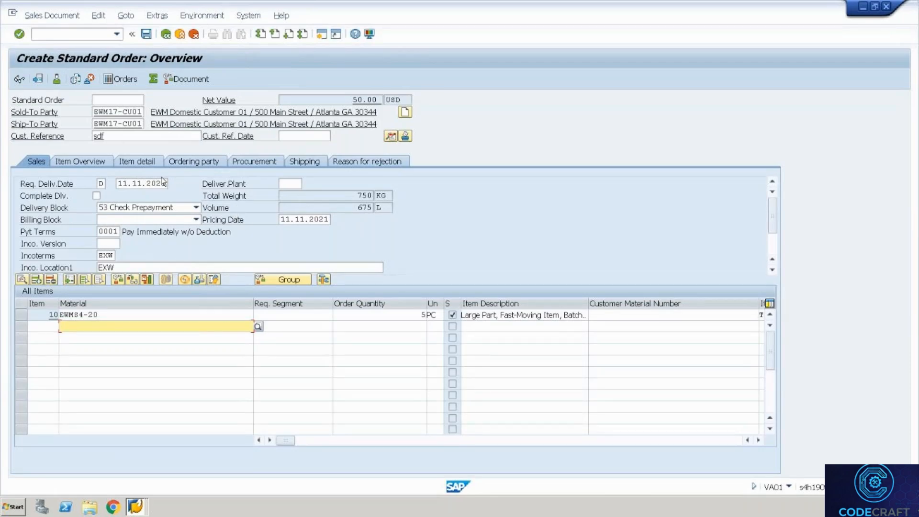
- Save the standard order for EWMS4-20
key(ctrl+s)
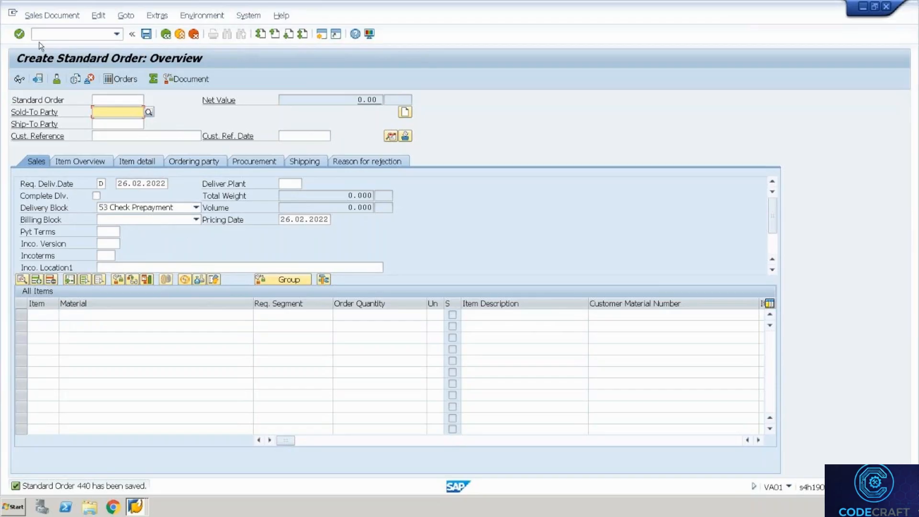
click(53, 18)
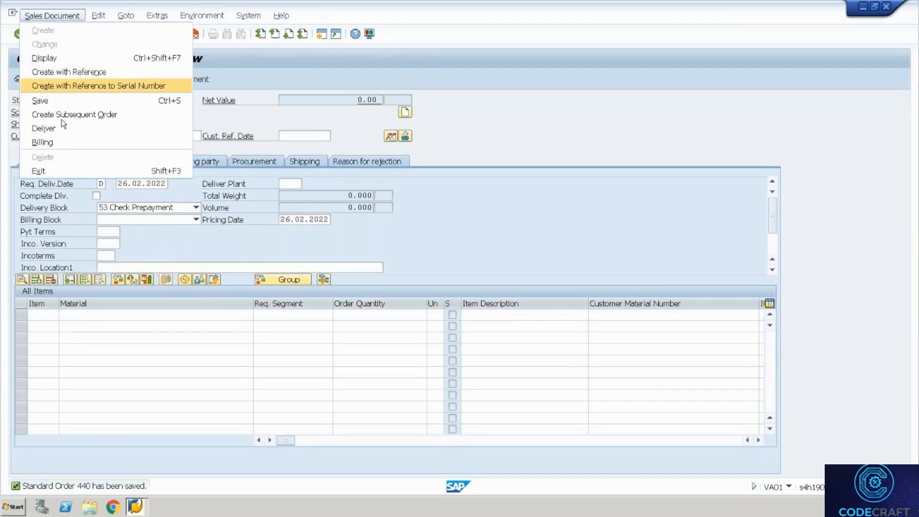
click(308, 74)
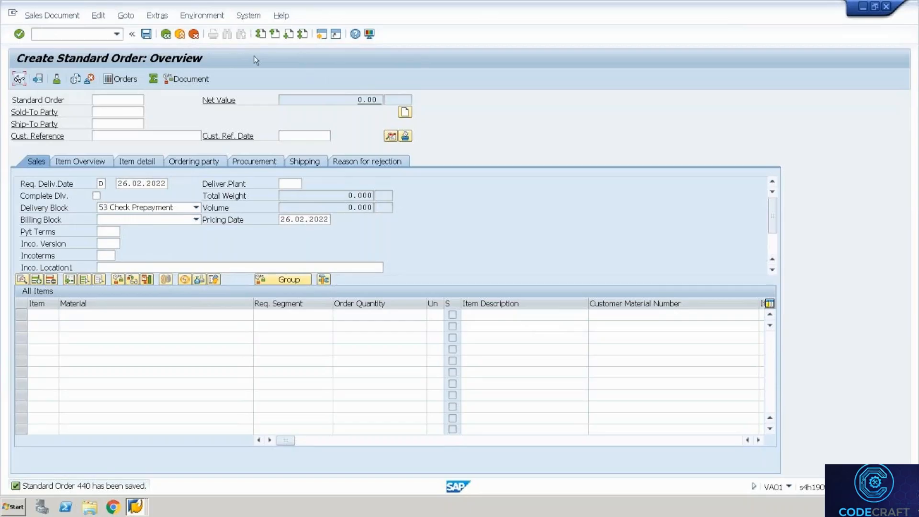
click(48, 19)
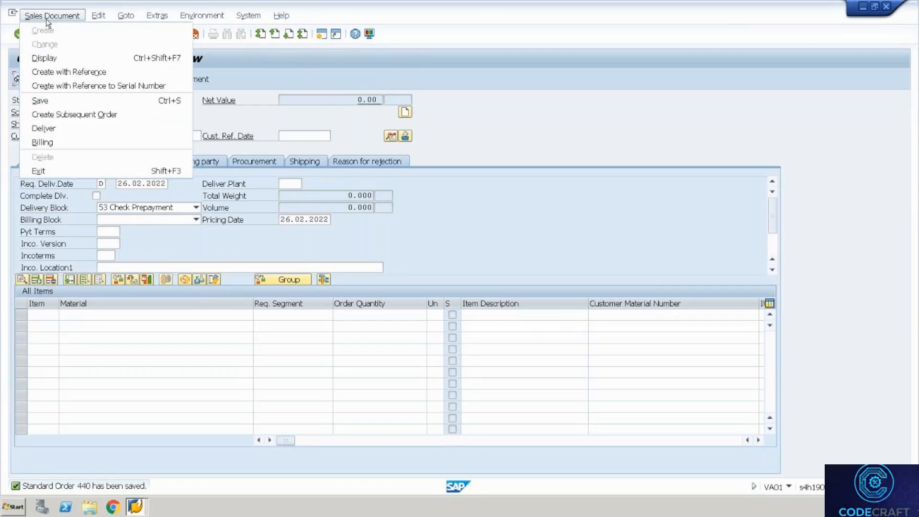
click(306, 56)
- Open the saved order in transaction VA02, clear its delivery block and save it
text(/nva02)
key(Return)
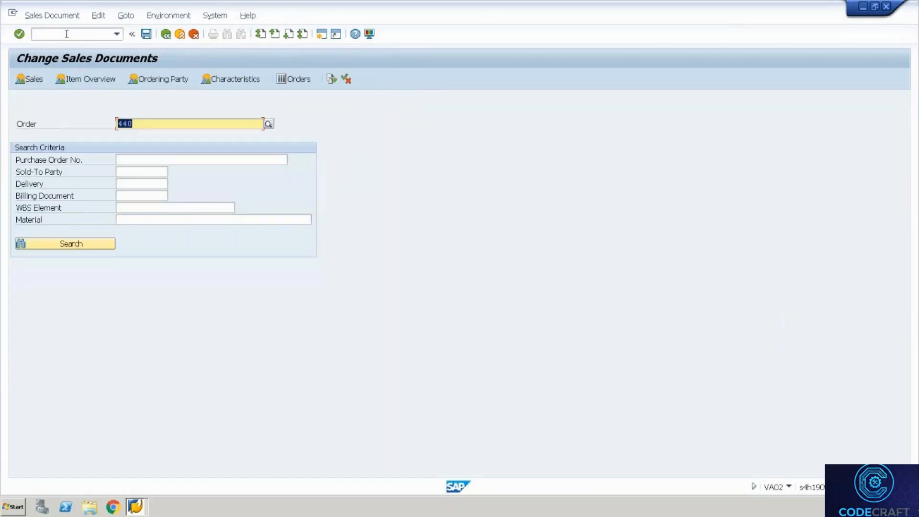
key(Return)
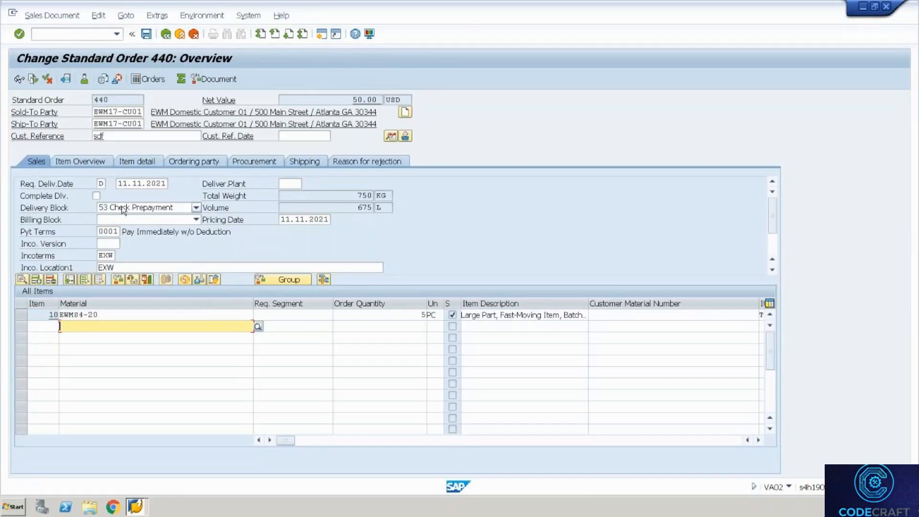
click(121, 205)
click(146, 349)
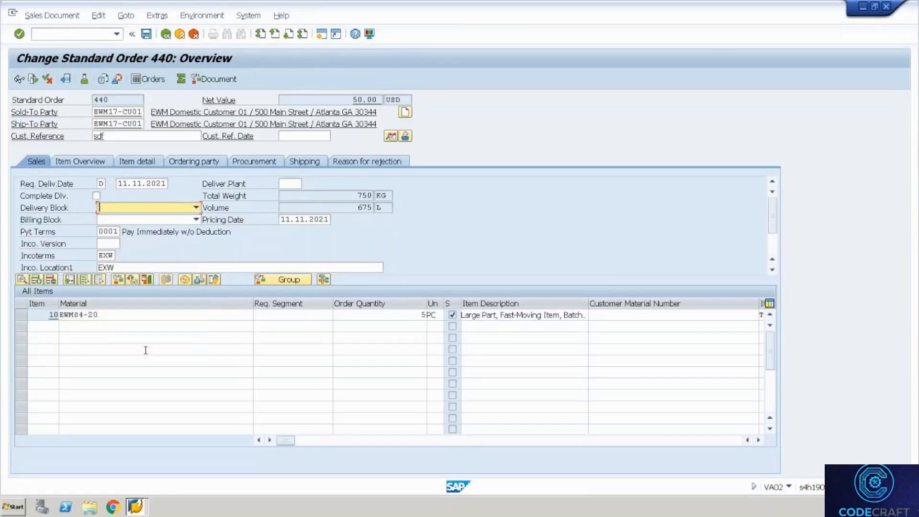
click(146, 34)
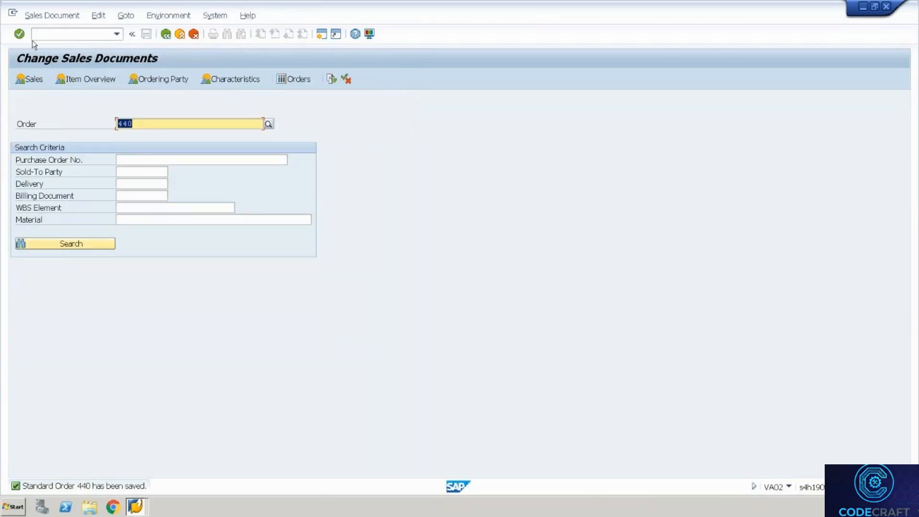
- Start an outbound delivery for the sales order in transaction VL01N with shipping point SH34
click(35, 34)
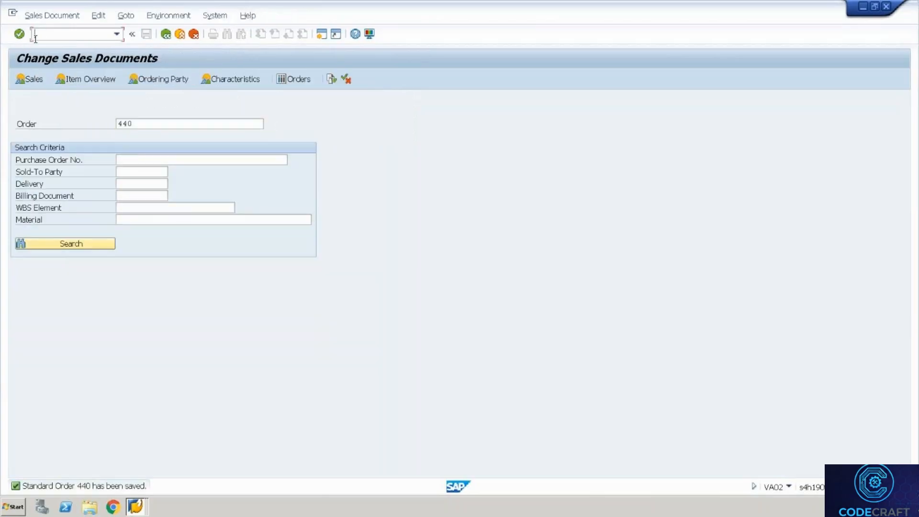
text(/nvl01n)
key(Return)
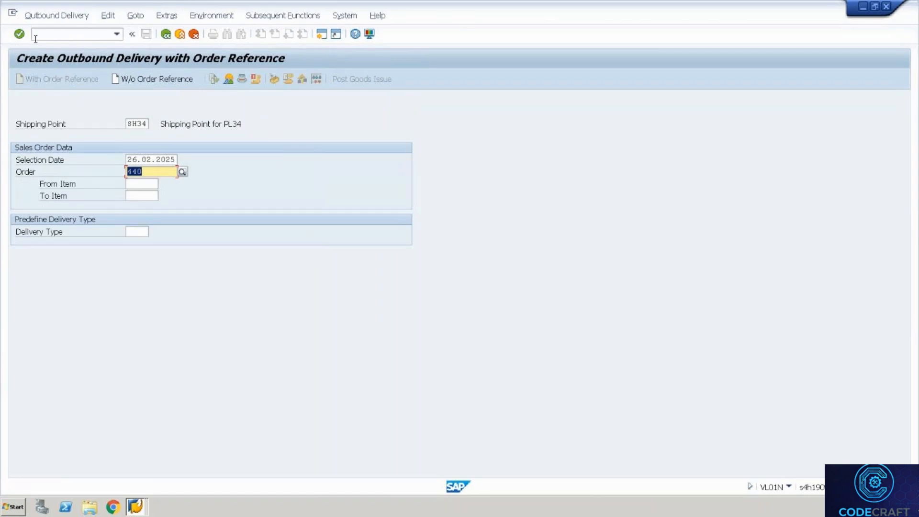
key(Return)
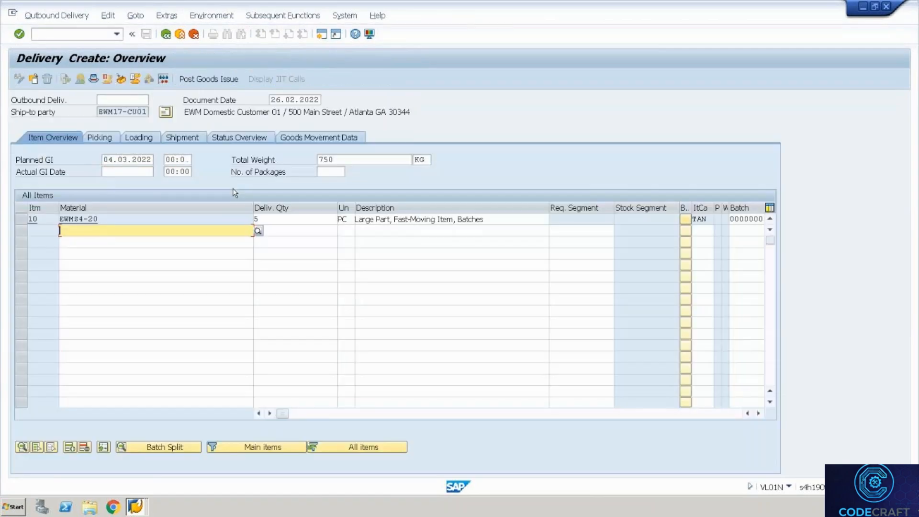
- Try to open a batch split for delivery item 10 (EWMS4-20)
click(294, 220)
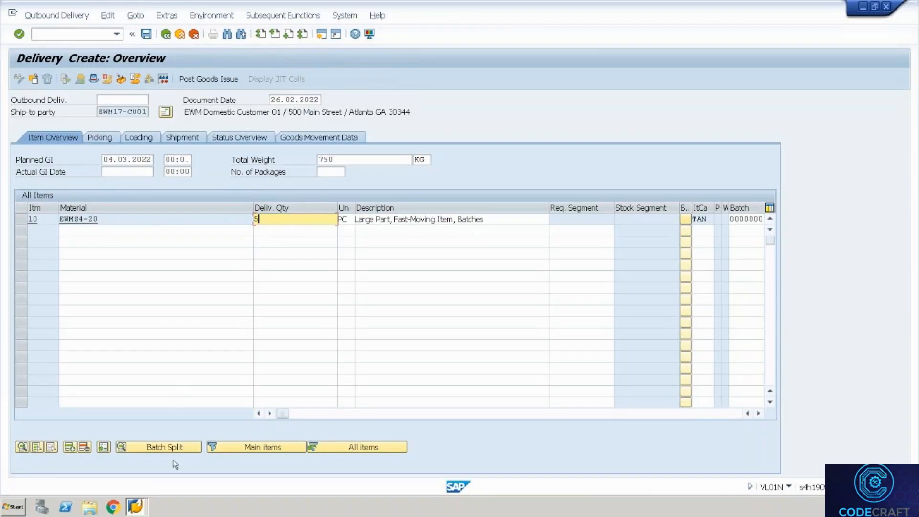
click(179, 448)
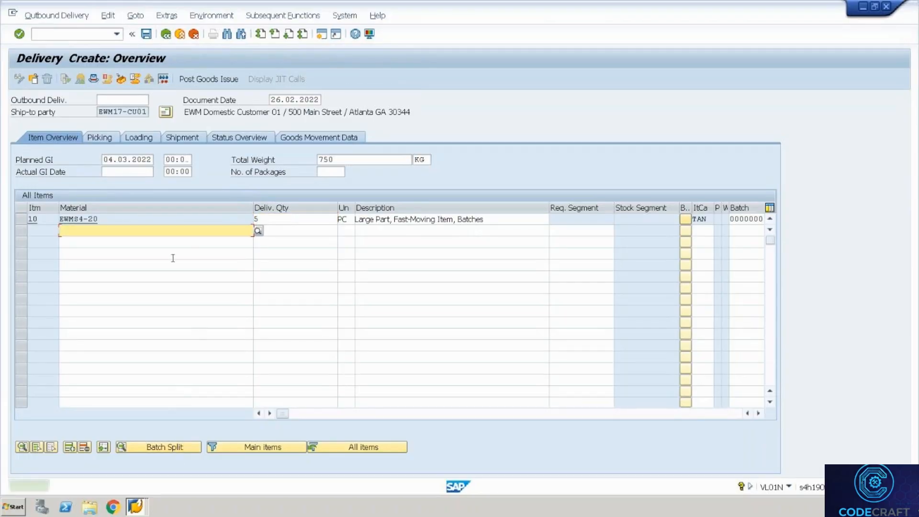
click(20, 219)
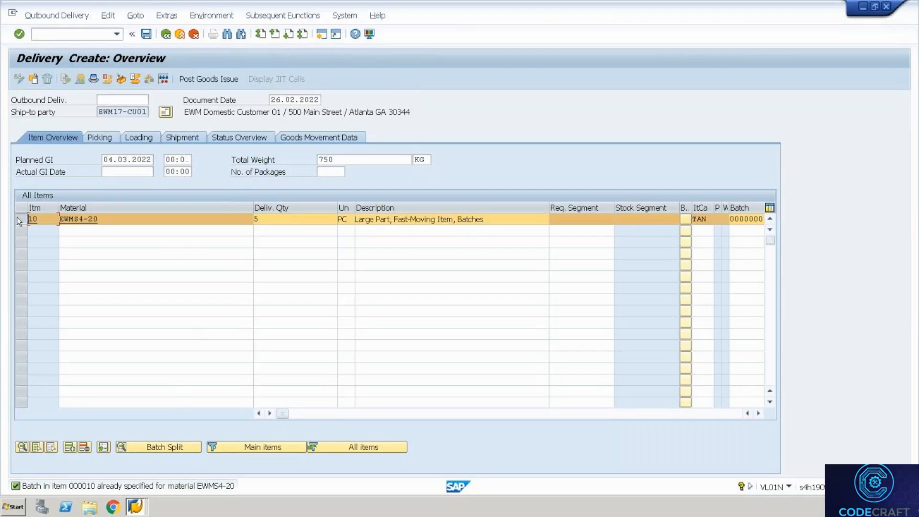
click(182, 449)
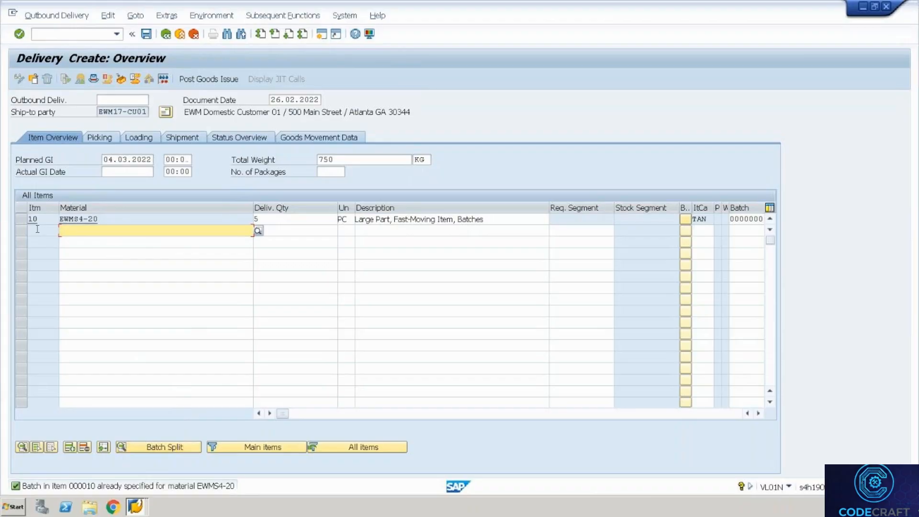
- Try to clear the batch of delivery item 10 and abandon the unsaved delivery
click(22, 220)
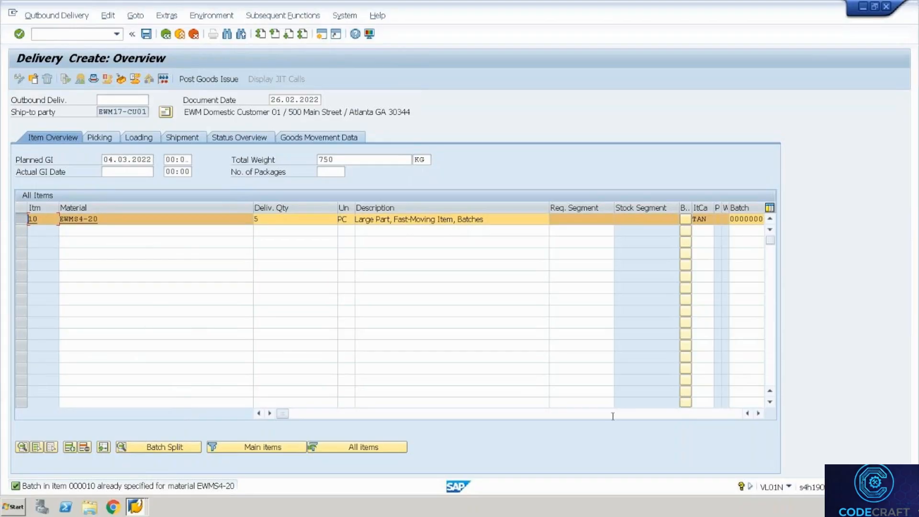
click(759, 413)
click(759, 414)
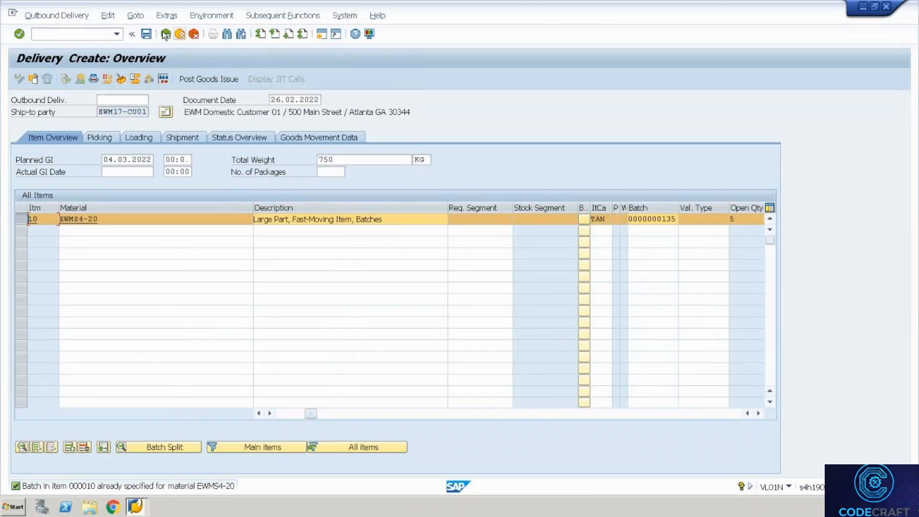
click(631, 218)
key(Delete)
key(Delete)
key(Delete)
key(Delete)
key(Delete)
key(Delete)
key(Delete)
key(Delete)
key(Delete)
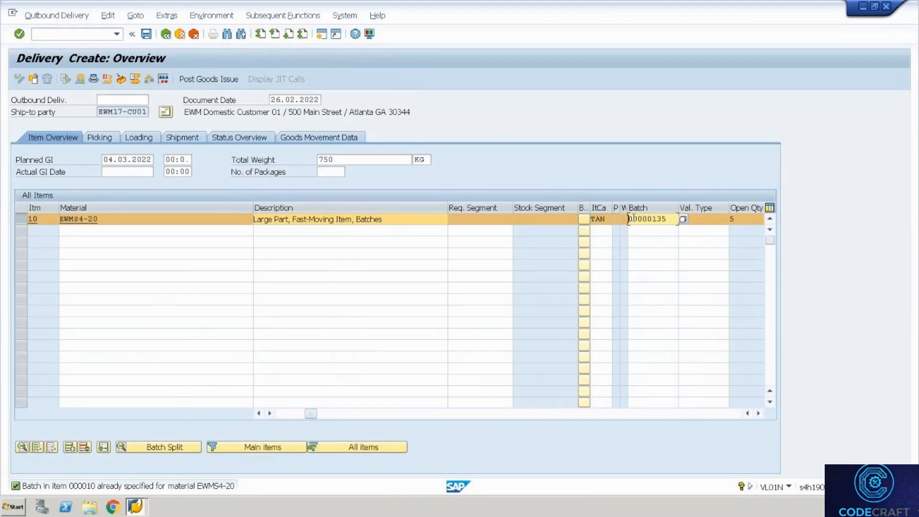
key(BackSpace)
key(Return)
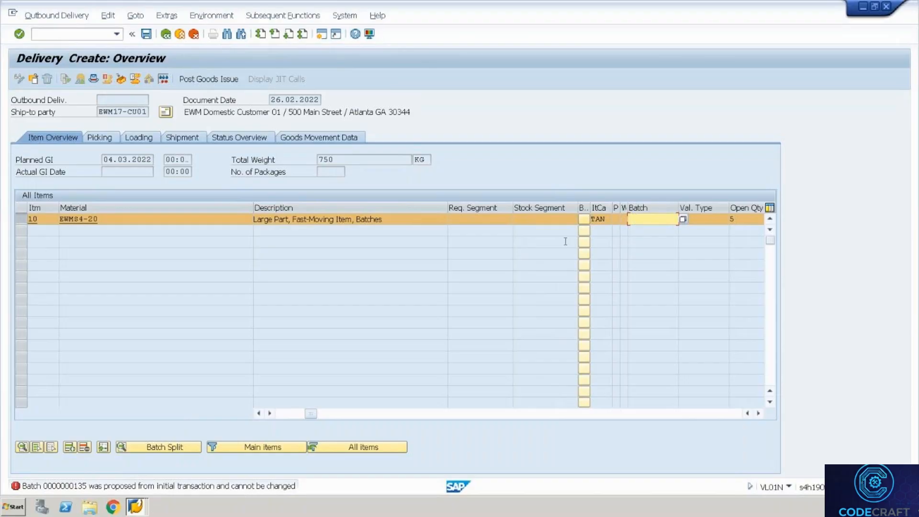
click(166, 34)
click(180, 33)
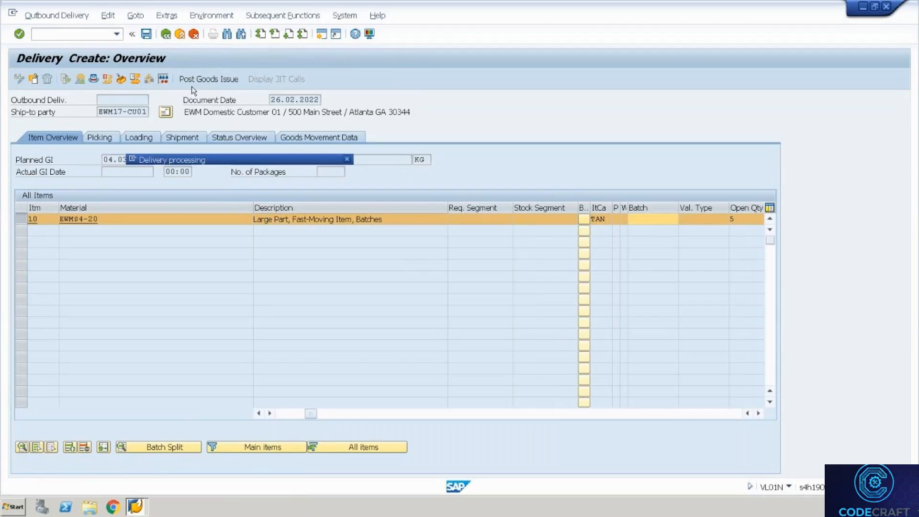
click(240, 209)
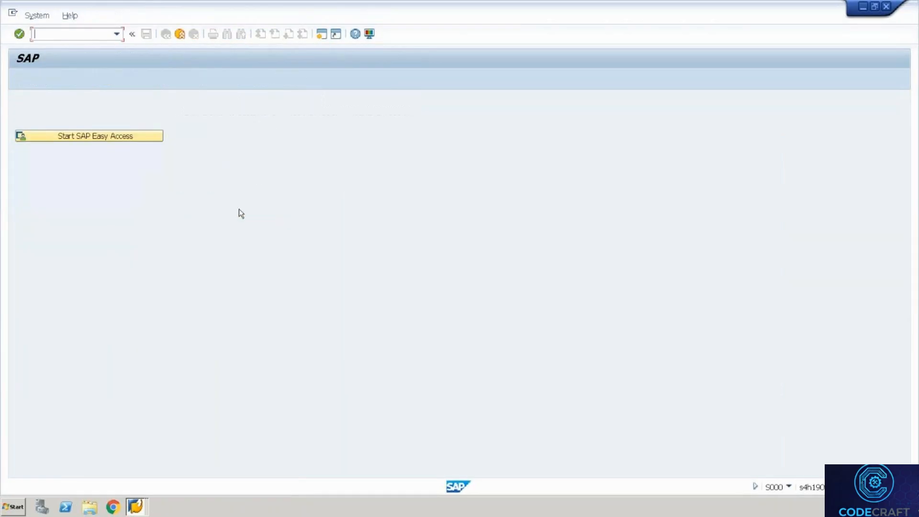
- Create the outbound delivery for the same sales order again in transaction VL01N
text(vl01n)
key(Return)
key(Return)
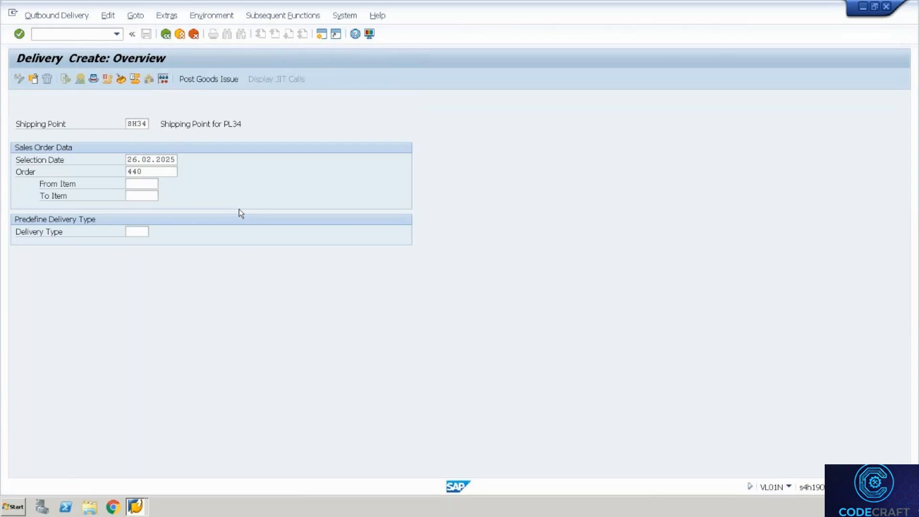
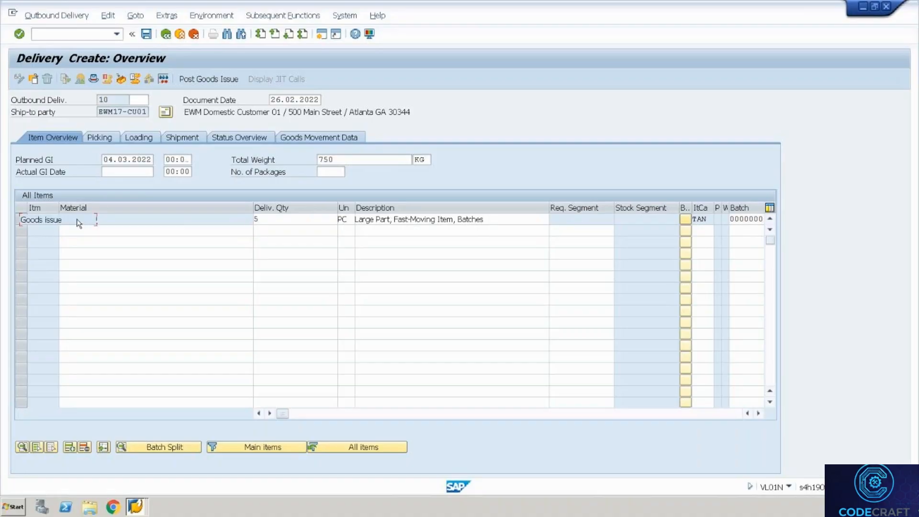
- Check the batch split details of delivery item 10 and return to the delivery overview
double_click(79, 223)
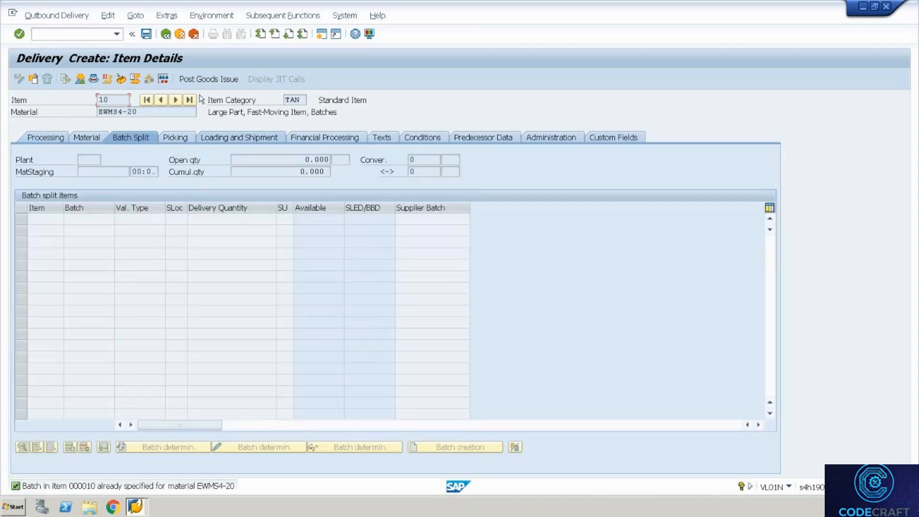
click(165, 33)
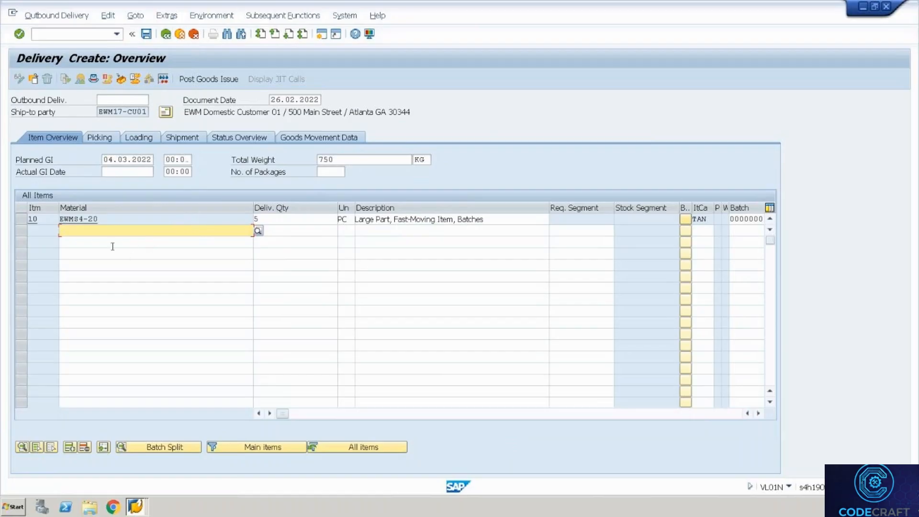
click(20, 220)
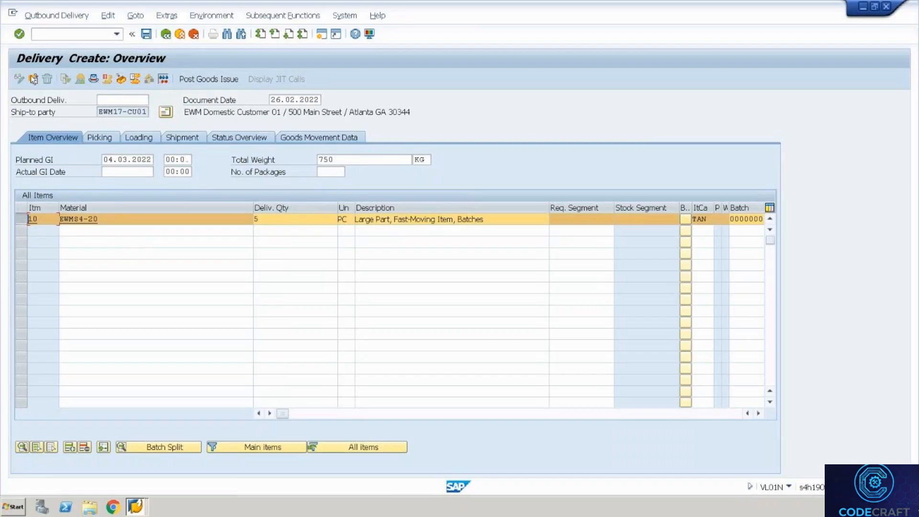
click(169, 19)
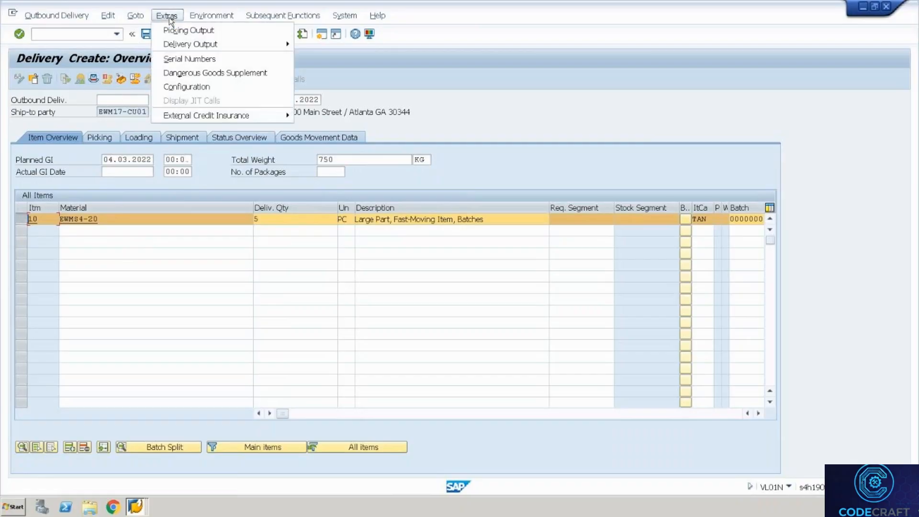
mouse_move(179, 44)
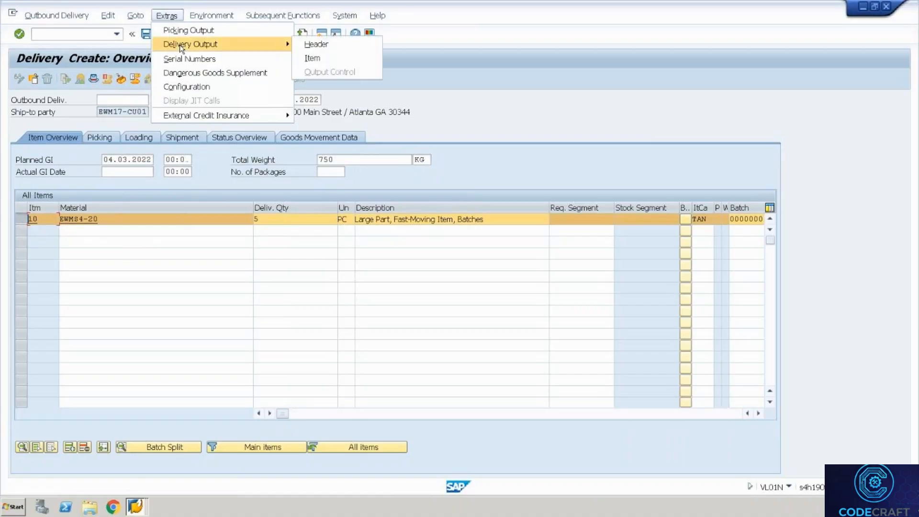
click(236, 279)
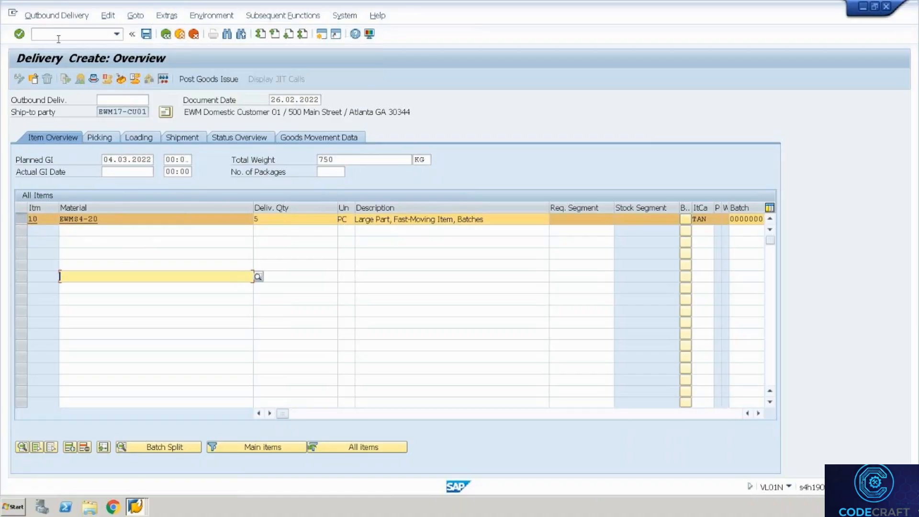
- Display the sales order with transaction VA03 in a new session and check the batch assigned to item 10
click(58, 38)
text(/ovl03n)
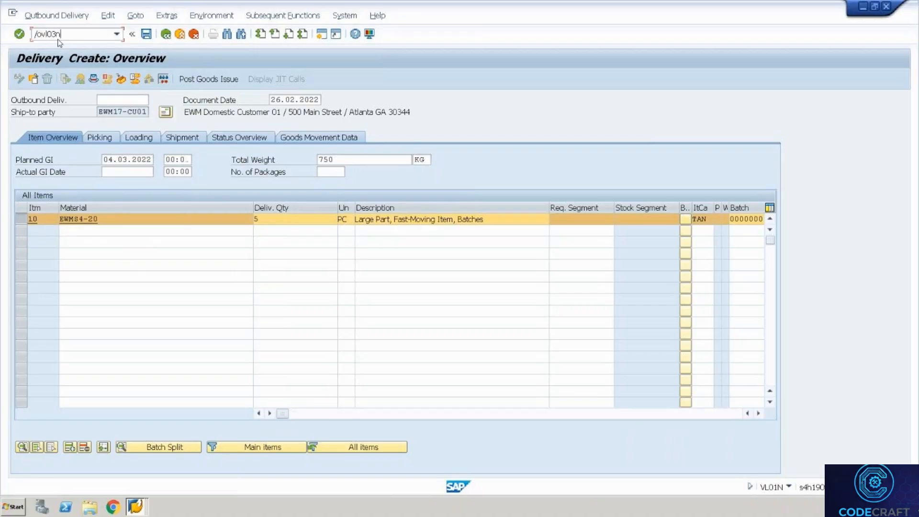
key(Return)
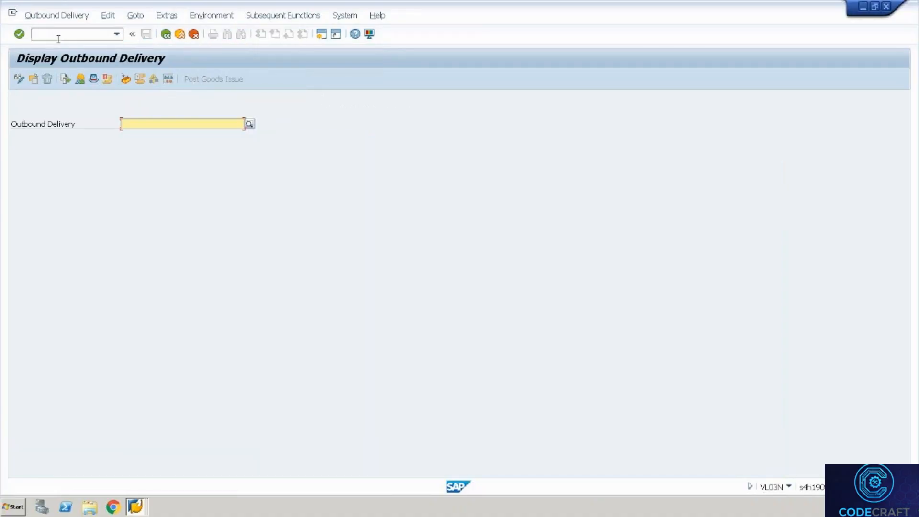
text(/n)
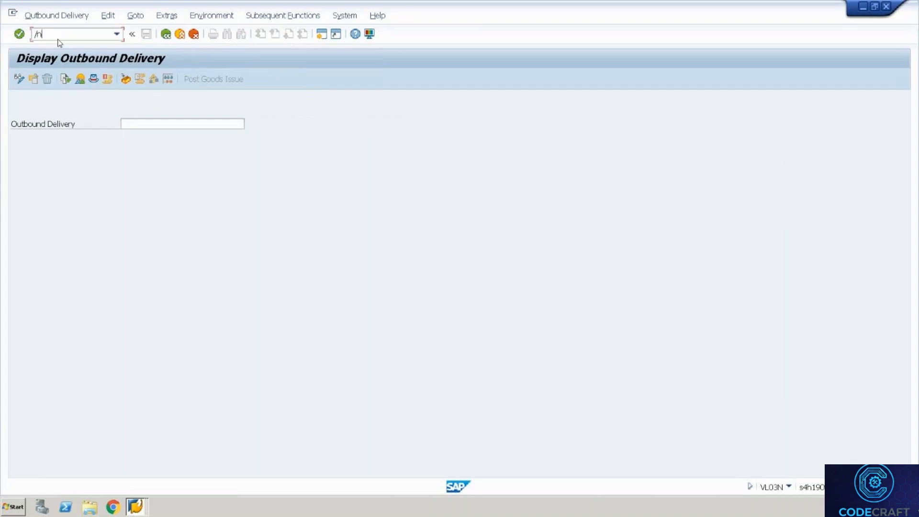
text(va03)
key(Return)
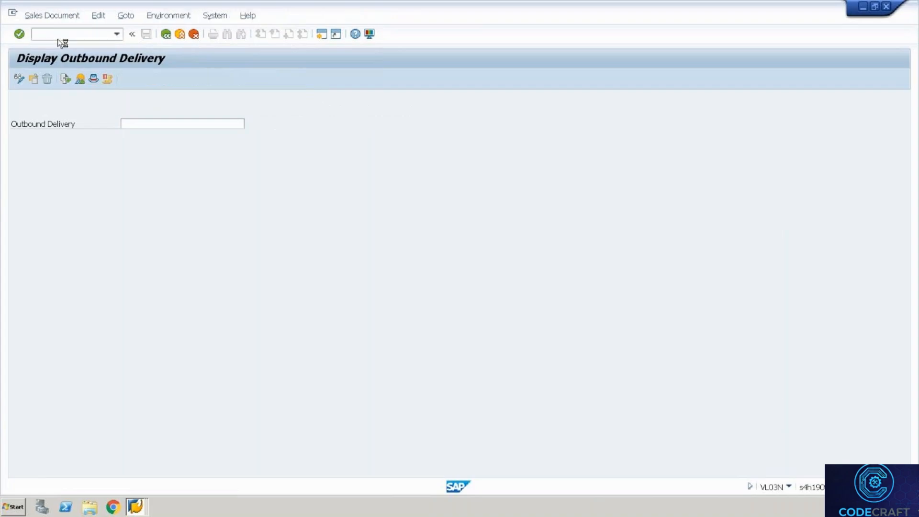
key(Return)
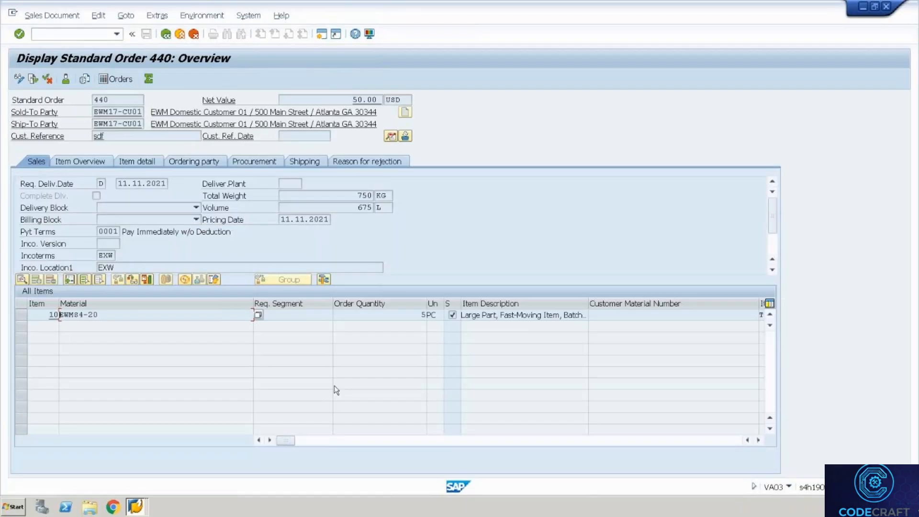
drag(287, 440, 358, 439)
click(394, 437)
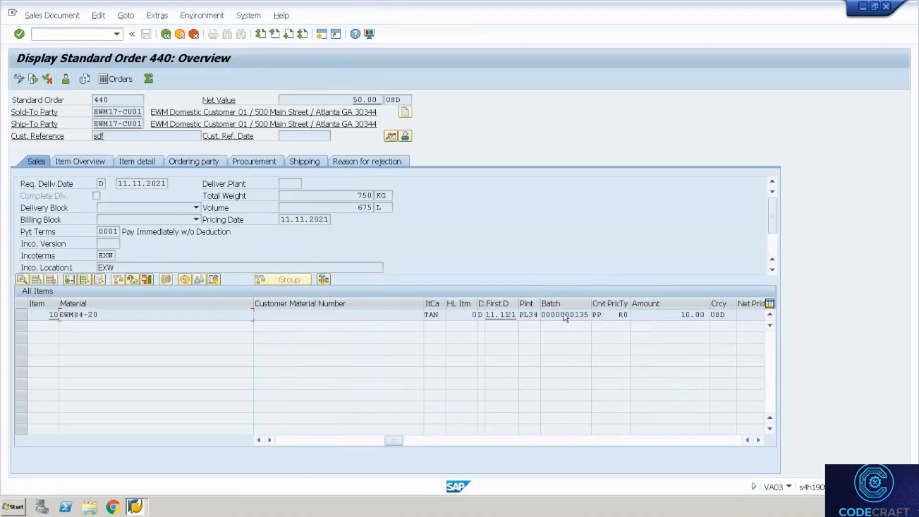
- Abandon the unsaved outbound delivery in the other session without saving and return to the displayed sales order
key(alt+Tab)
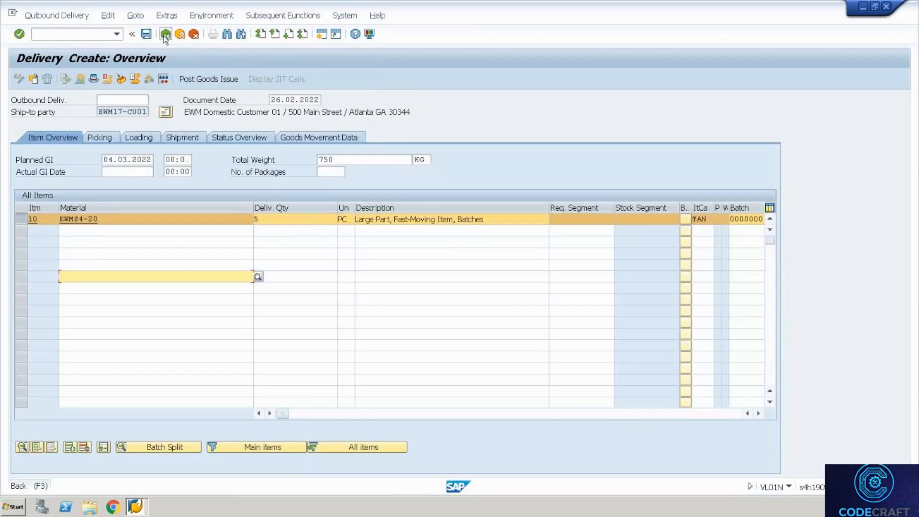
click(165, 33)
click(241, 211)
key(alt+Tab)
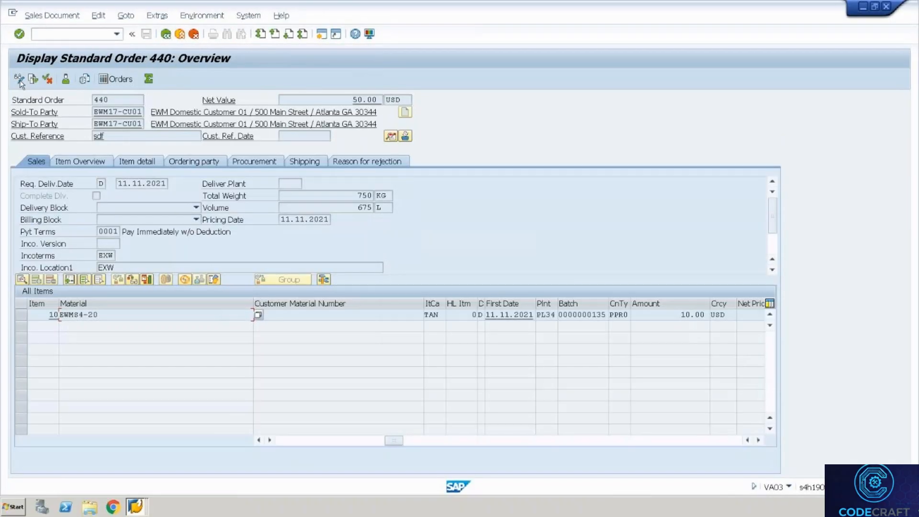
- Switch the sales order to change mode and clear the batch of item 10 (EWMS4-20)
click(19, 80)
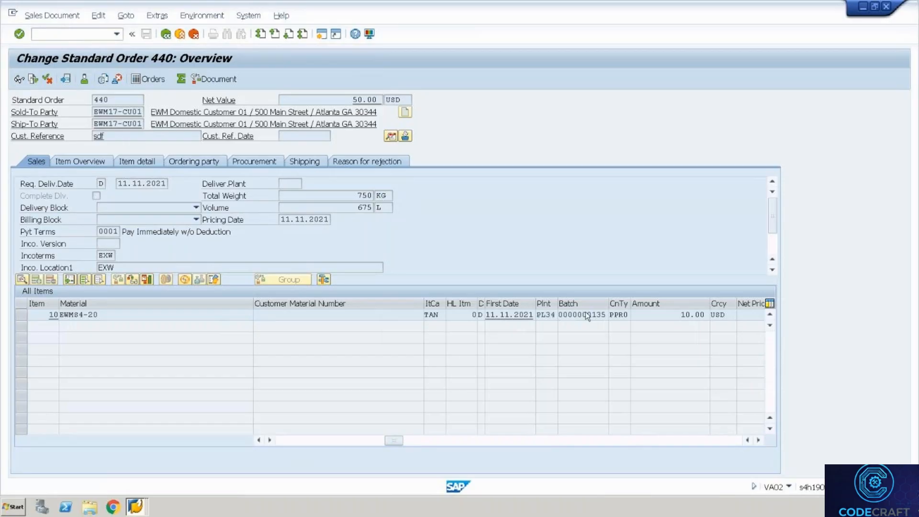
click(695, 314)
key(Tab)
key(Tab)
key(Tab)
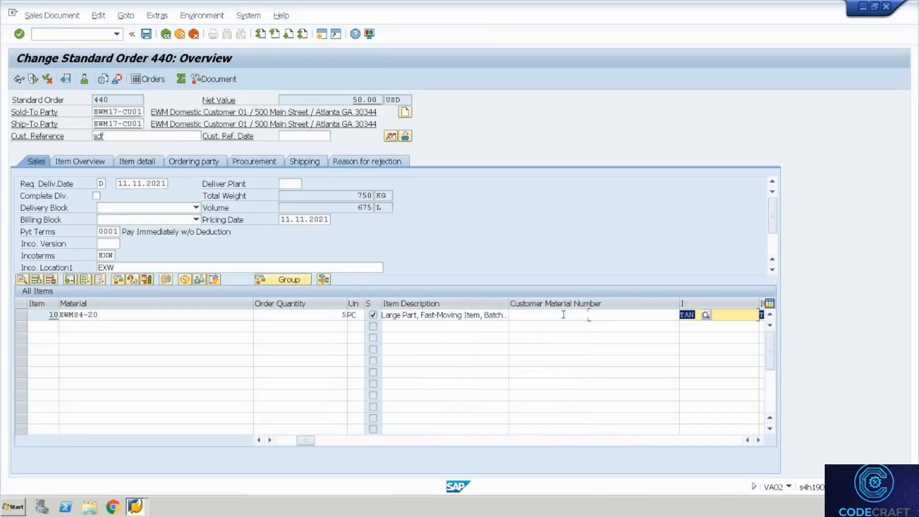
key(Tab)
key(Tab)
key(Tab)
key(Delete)
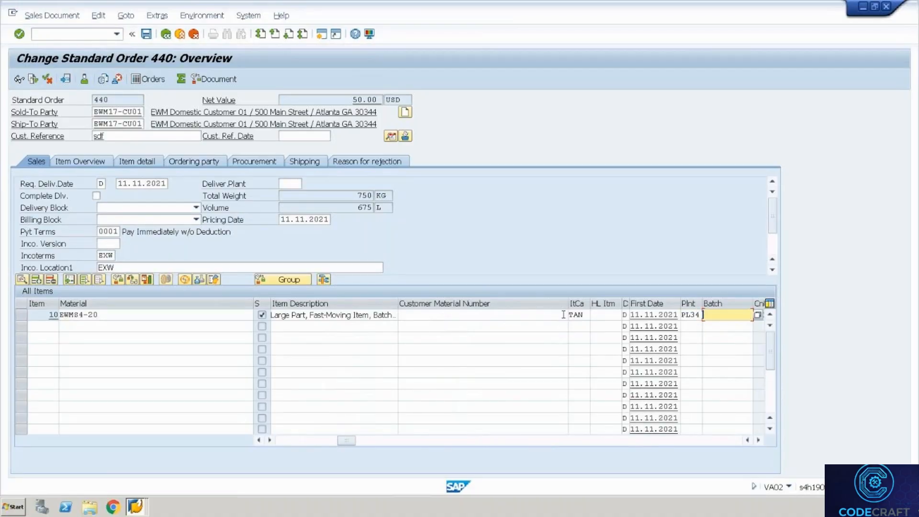
key(Return)
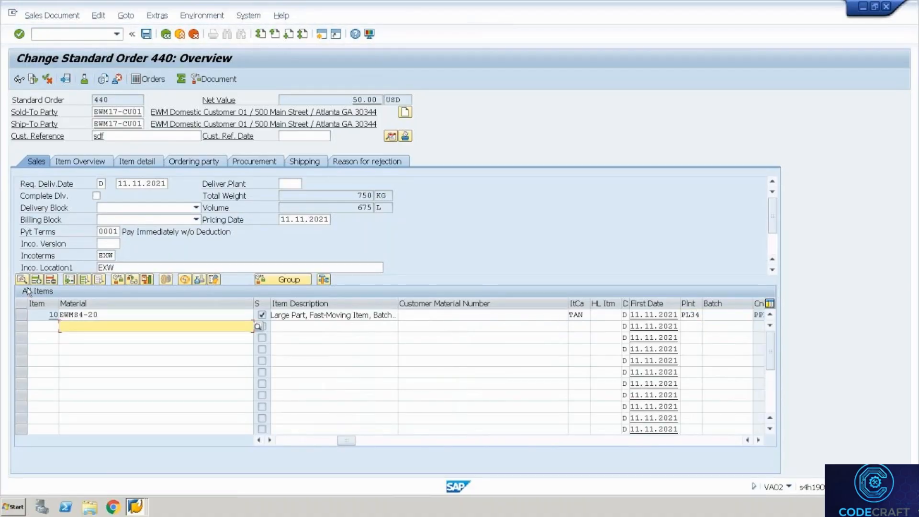
- Run batch determination for sales order item 10 and set the Country of Origin selection criterion to US
click(22, 314)
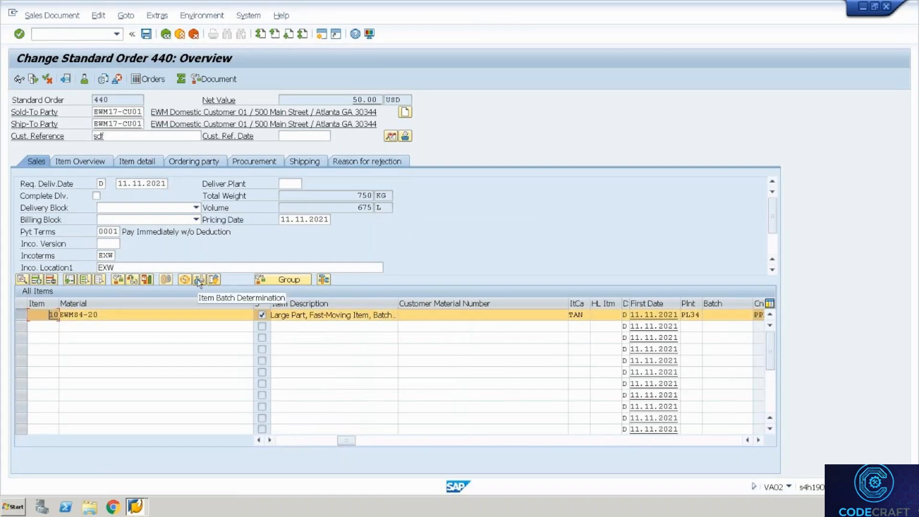
click(198, 279)
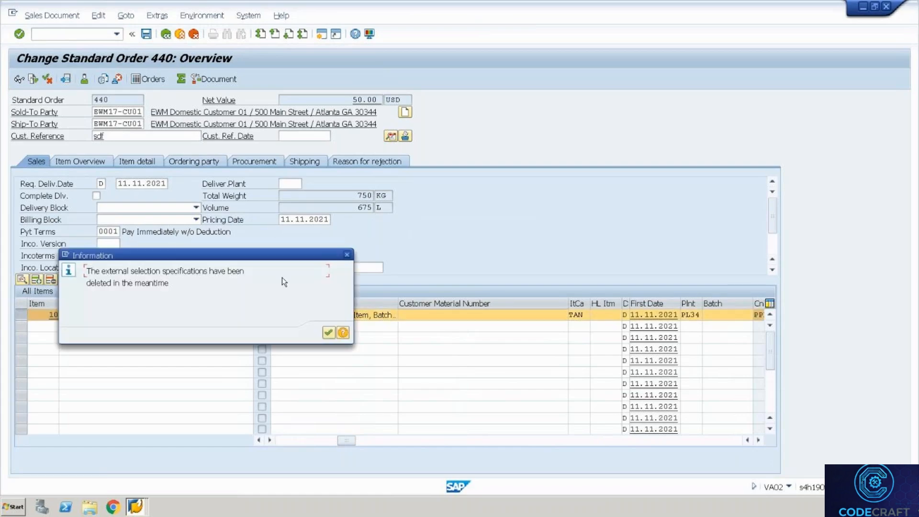
click(329, 332)
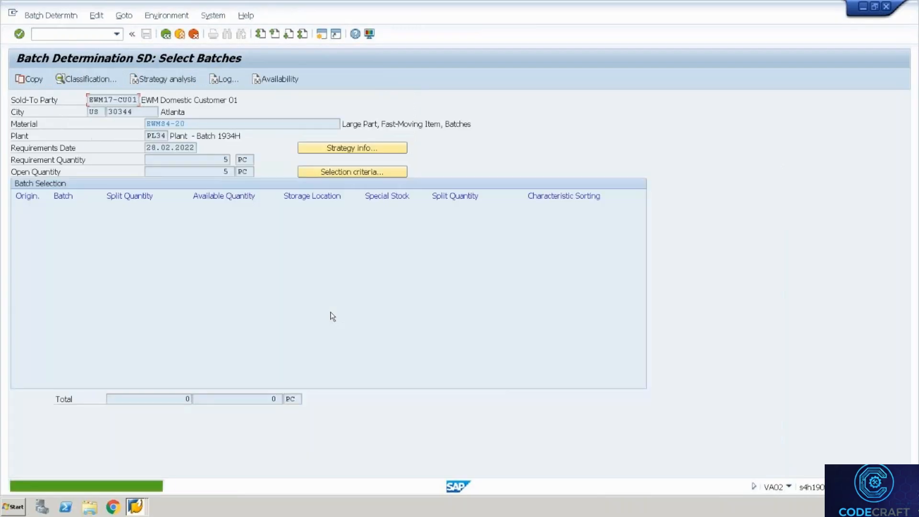
click(352, 175)
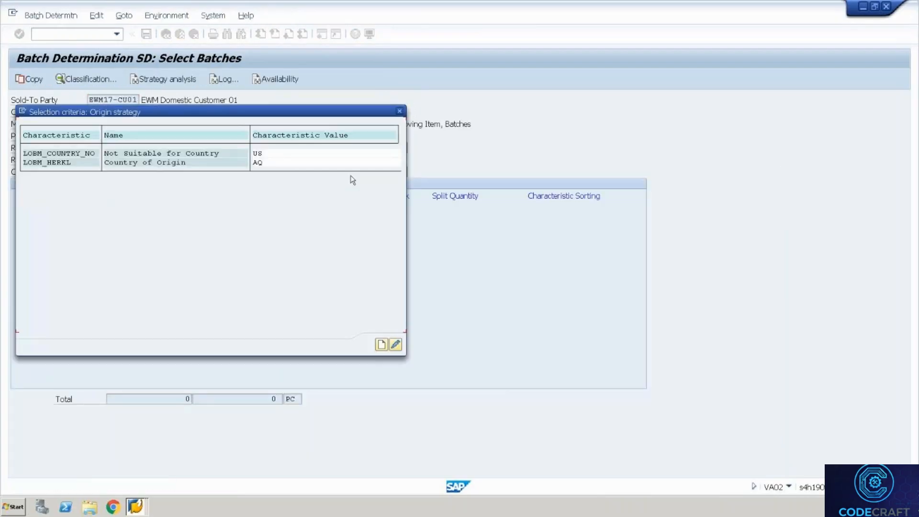
click(395, 344)
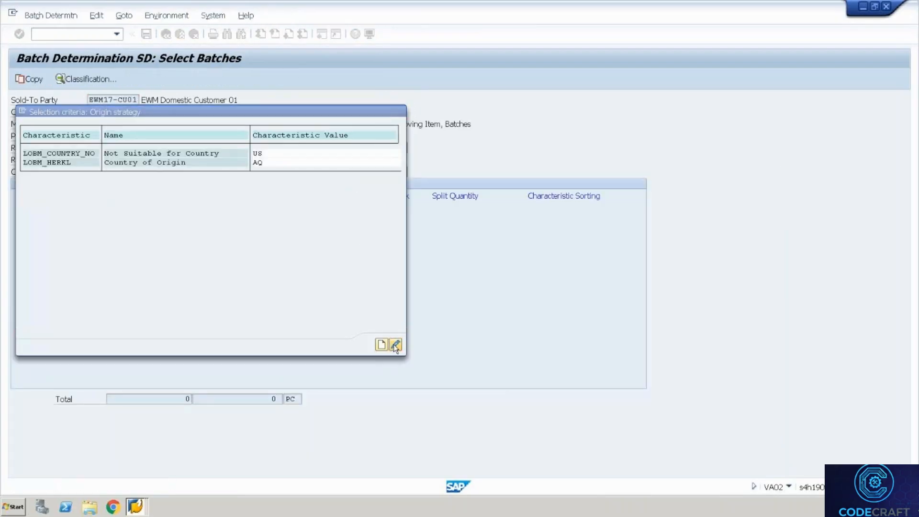
click(220, 233)
key(BackSpace)
key(BackSpace)
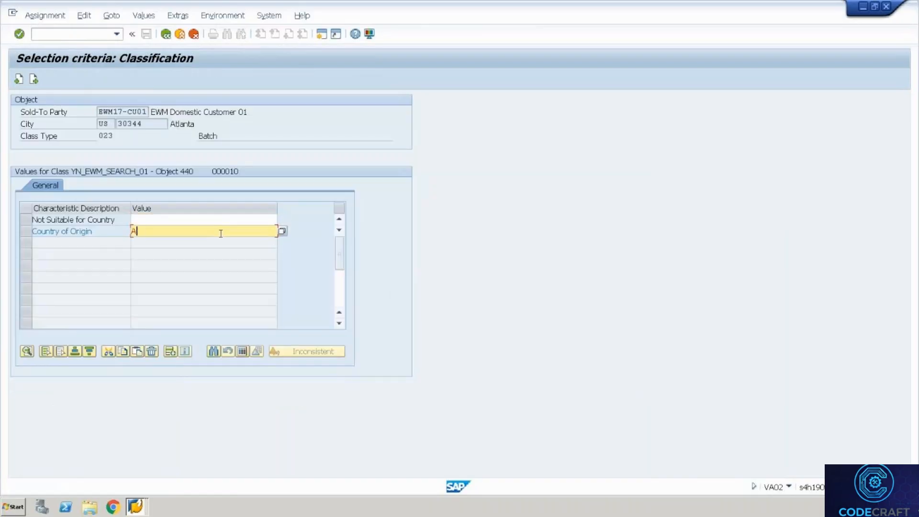
text(US)
click(167, 35)
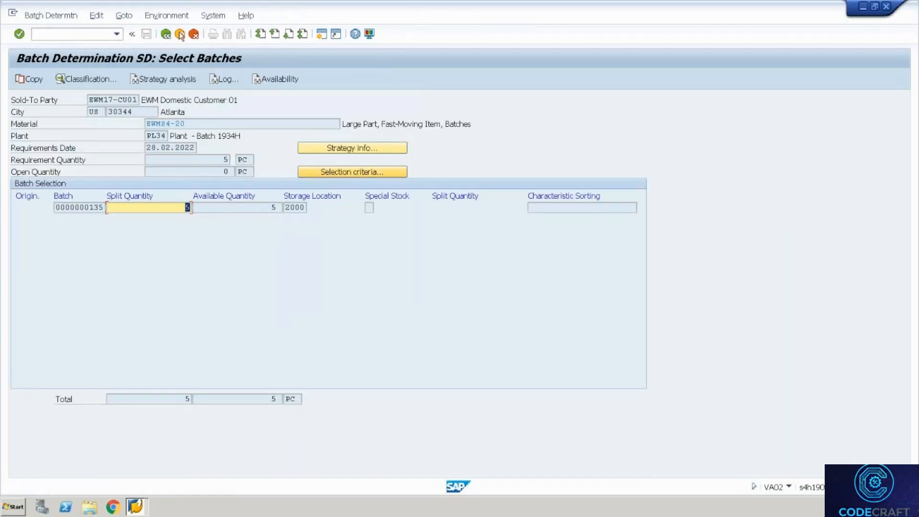
- Exit batch determination without copying the proposed batch and save the sales order
click(166, 35)
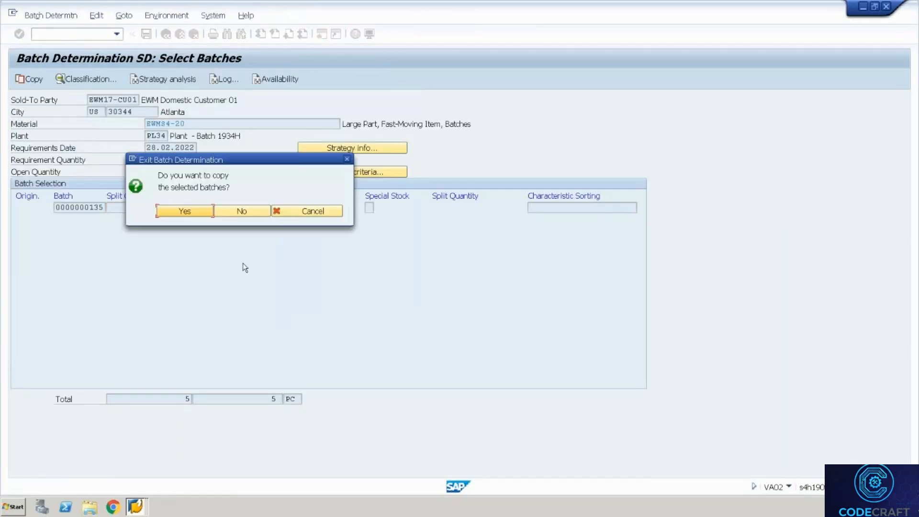
click(246, 211)
click(184, 211)
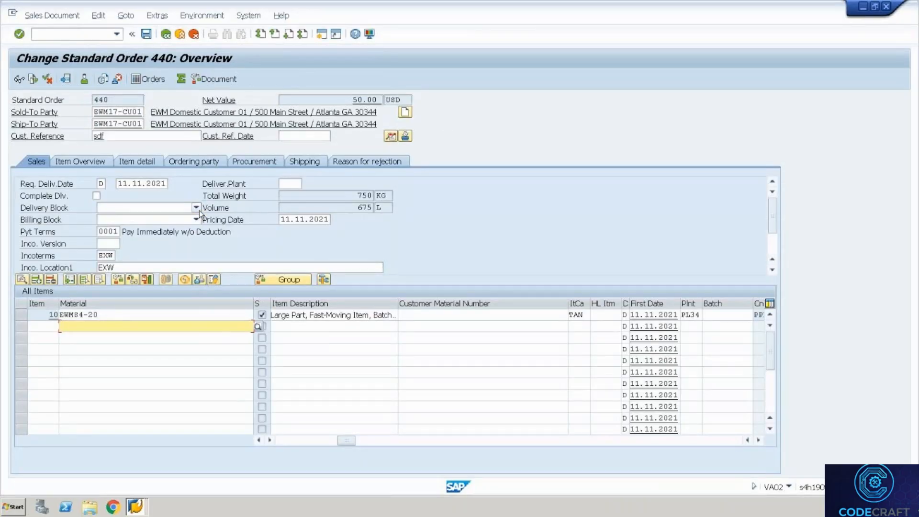
key(ctrl+s)
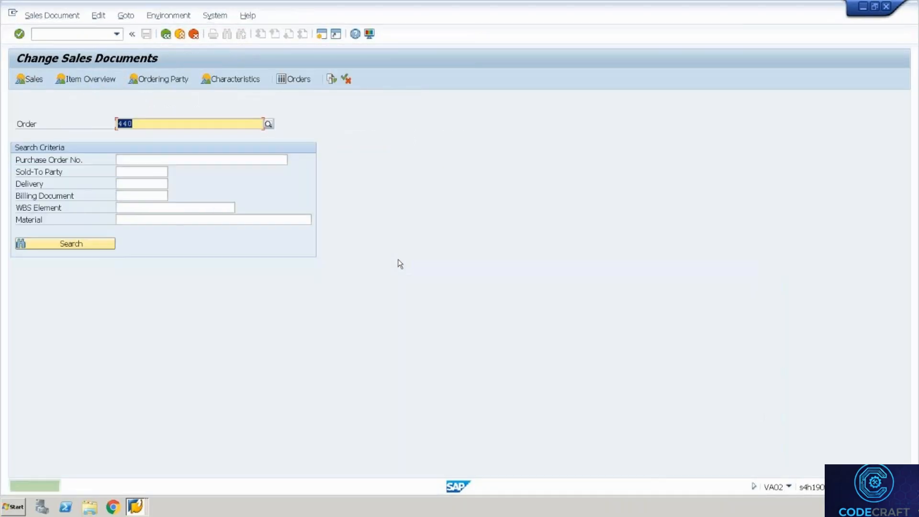
- Start transaction VL01N and create the outbound delivery for the saved sales order from shipping point SH34
click(79, 33)
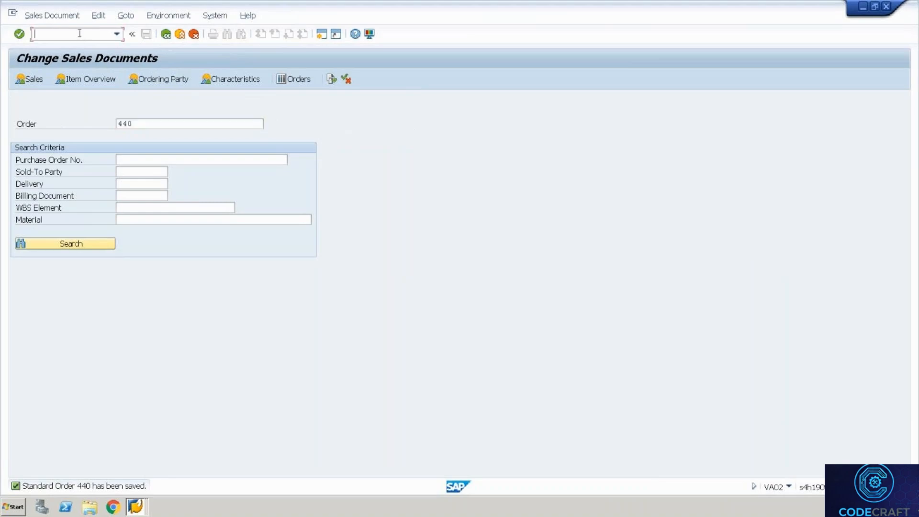
text(/nvl01n)
key(Return)
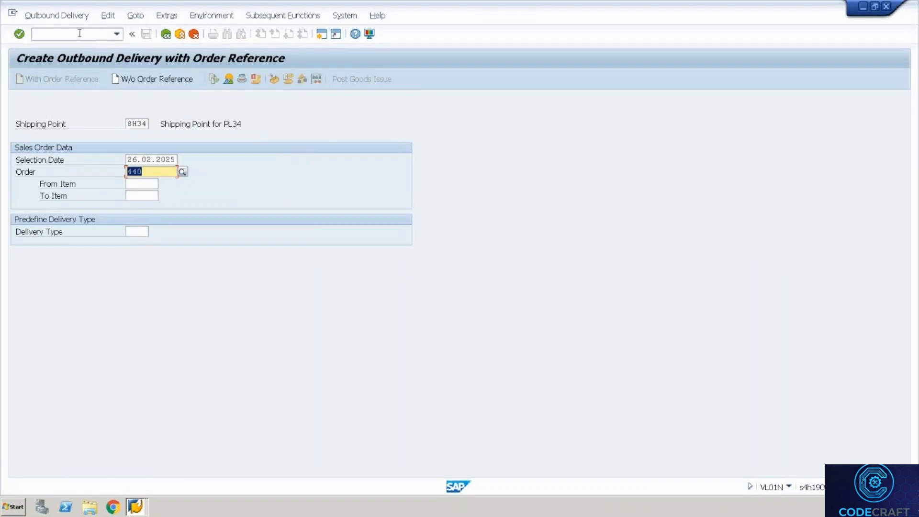
key(Return)
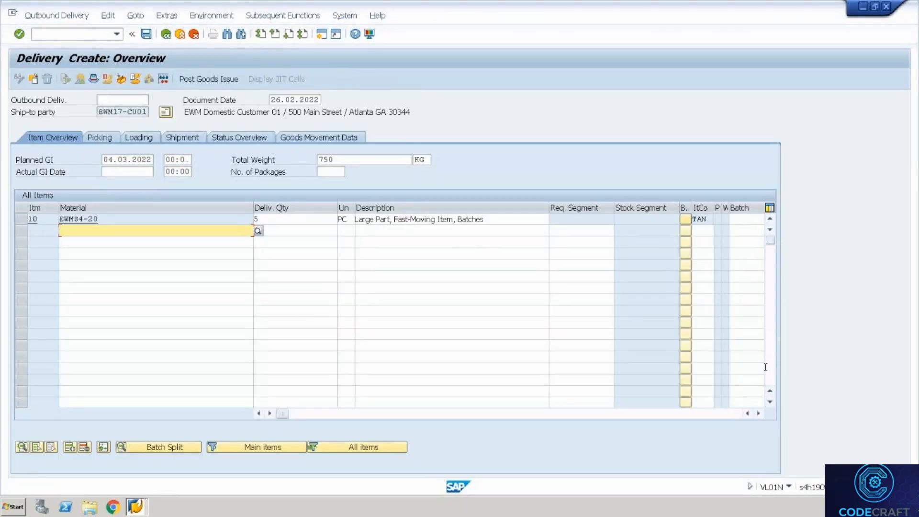
- Display batch determination for delivery item 10, check its selection criteria, and return to the delivery overview
click(21, 218)
click(167, 447)
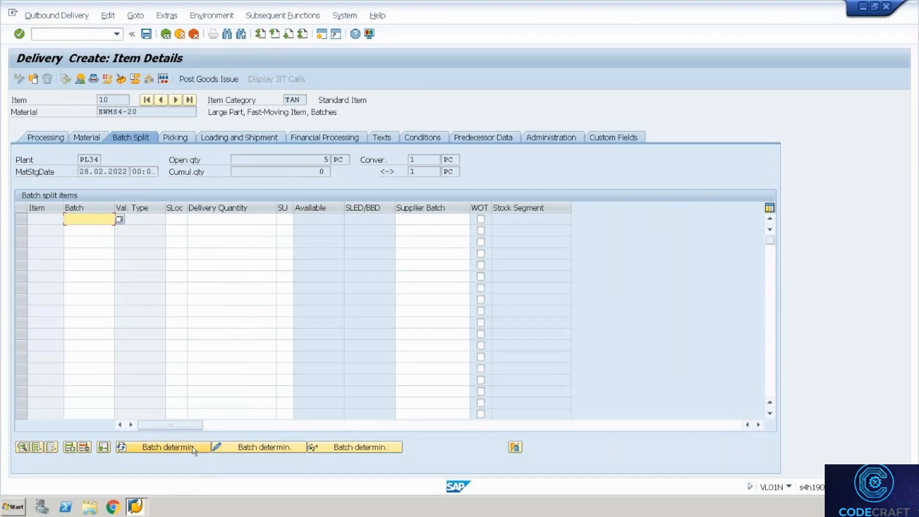
click(315, 448)
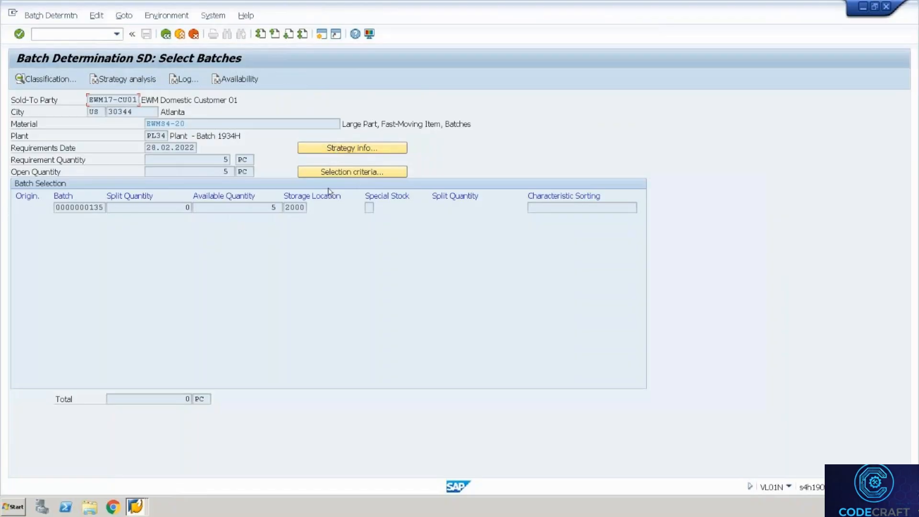
click(337, 172)
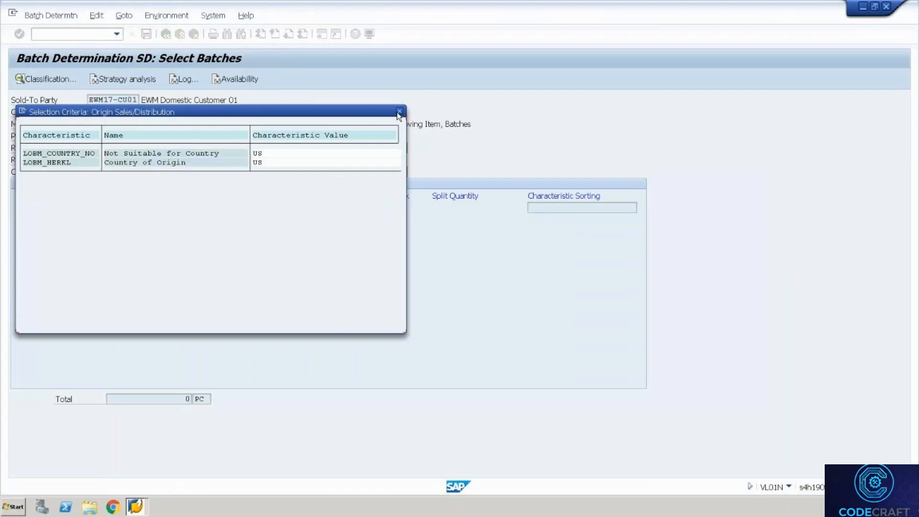
click(400, 111)
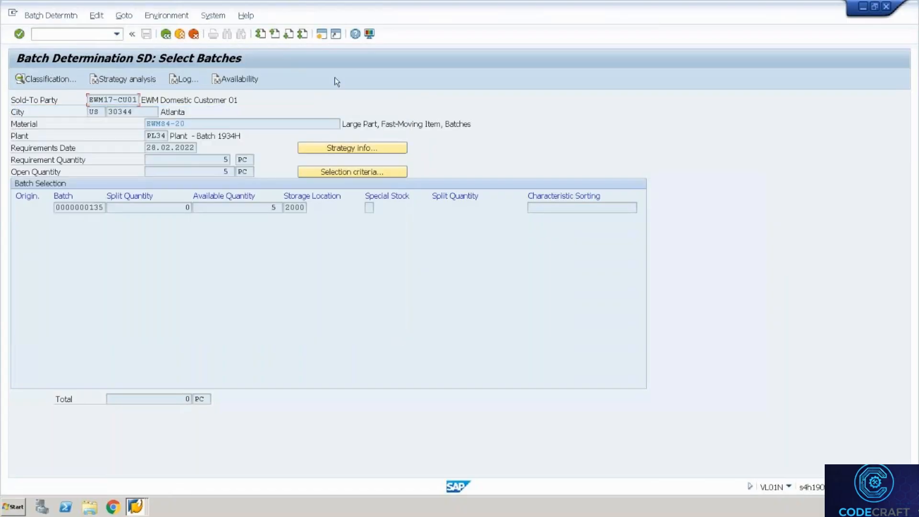
click(165, 34)
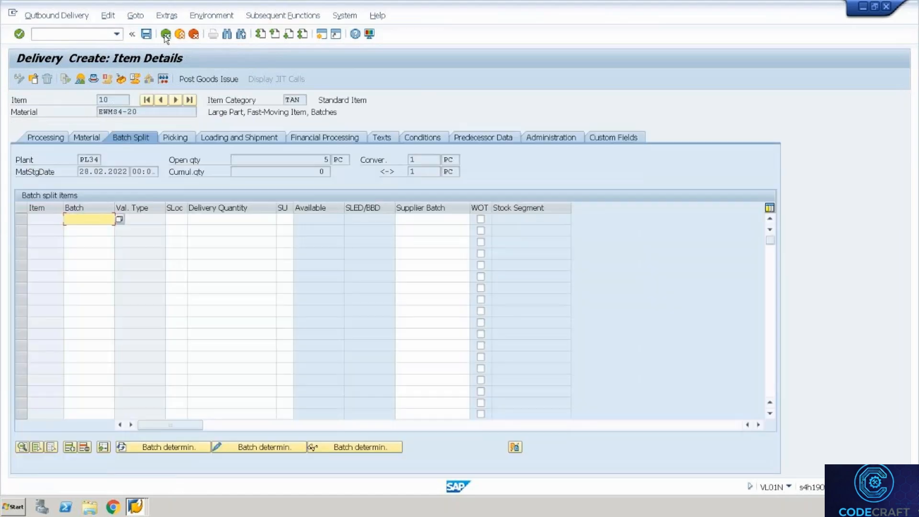
click(166, 35)
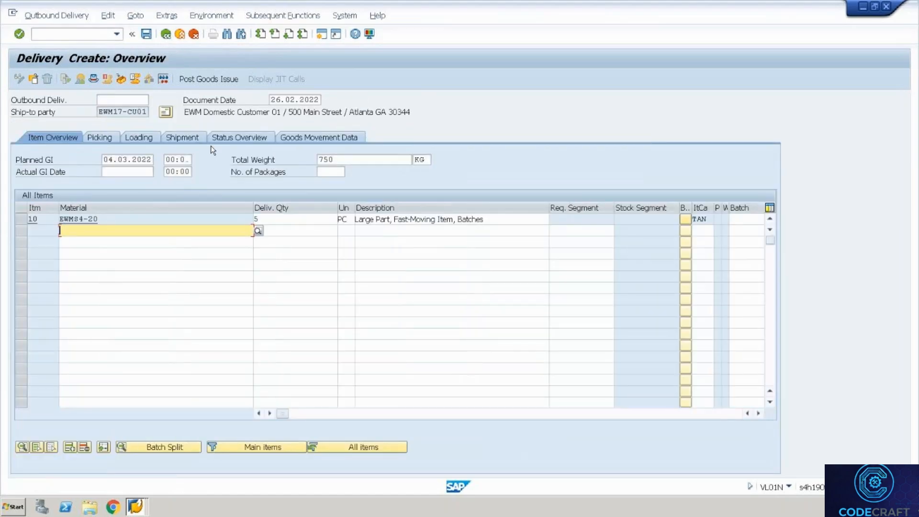
- Save the outbound delivery and open the saved delivery in display mode
key(ctrl+s)
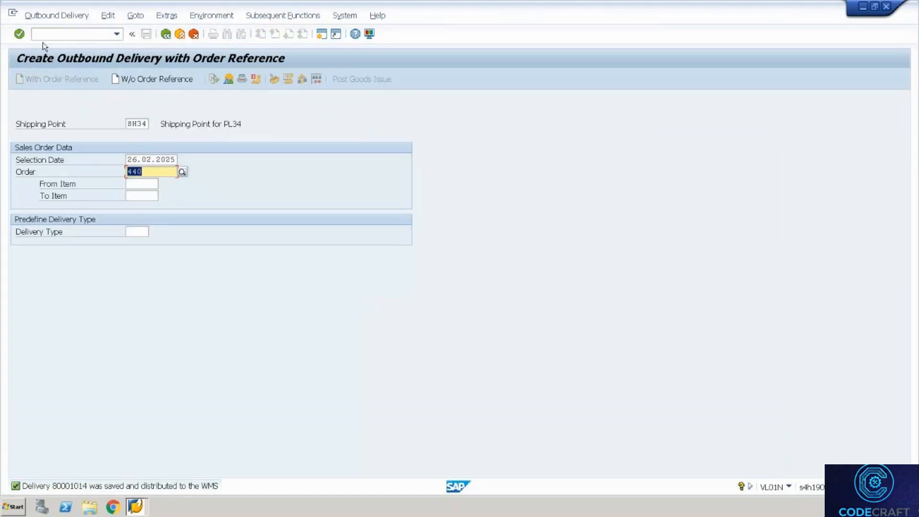
click(60, 15)
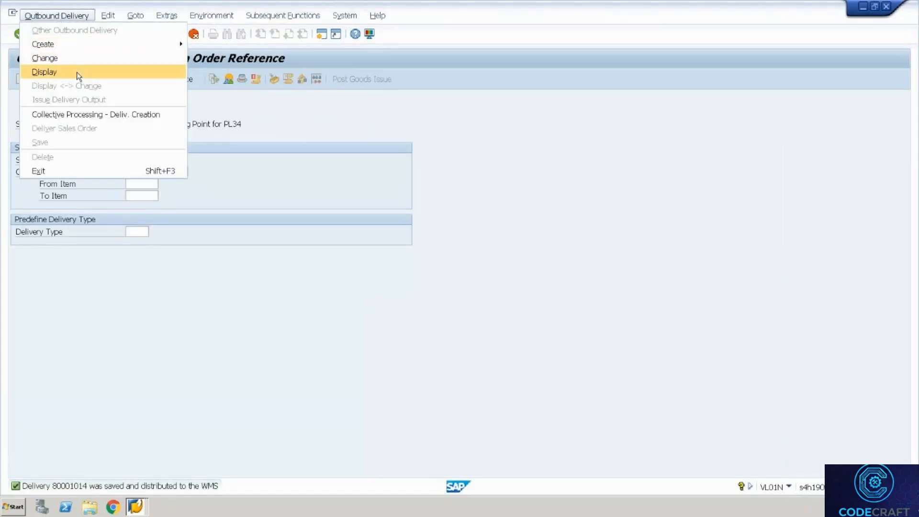
click(77, 72)
key(Return)
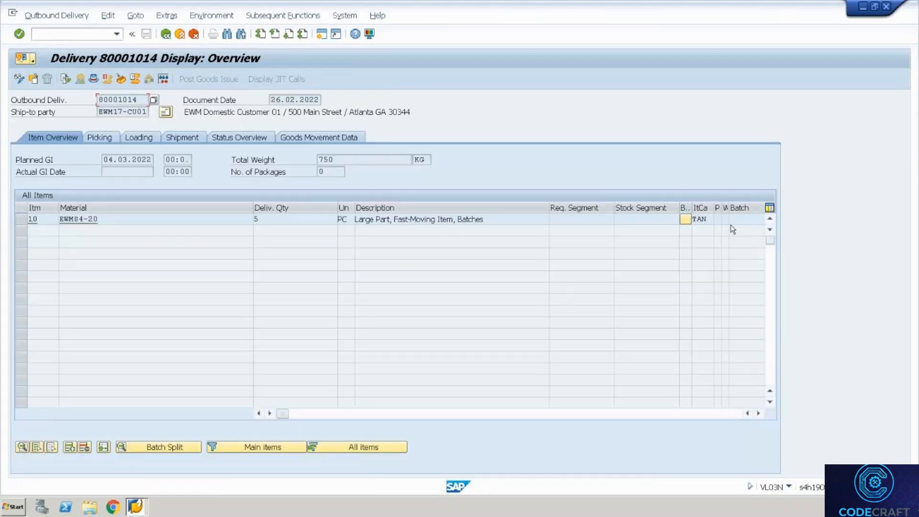
- Copy the delivery number, start transaction /n/scwm/prdo, and set the default warehouse number to WH34
double_click(110, 99)
click(79, 33)
text(/n/scwm/prdo)
key(Return)
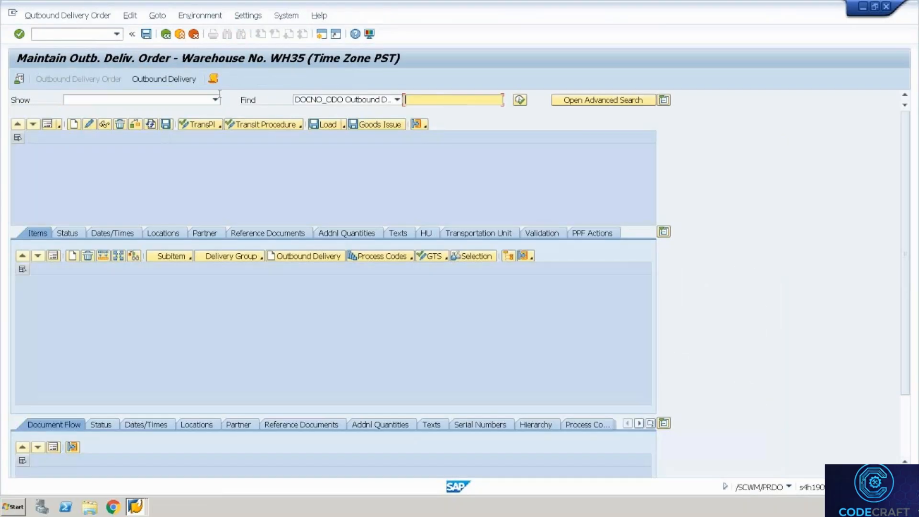
click(18, 79)
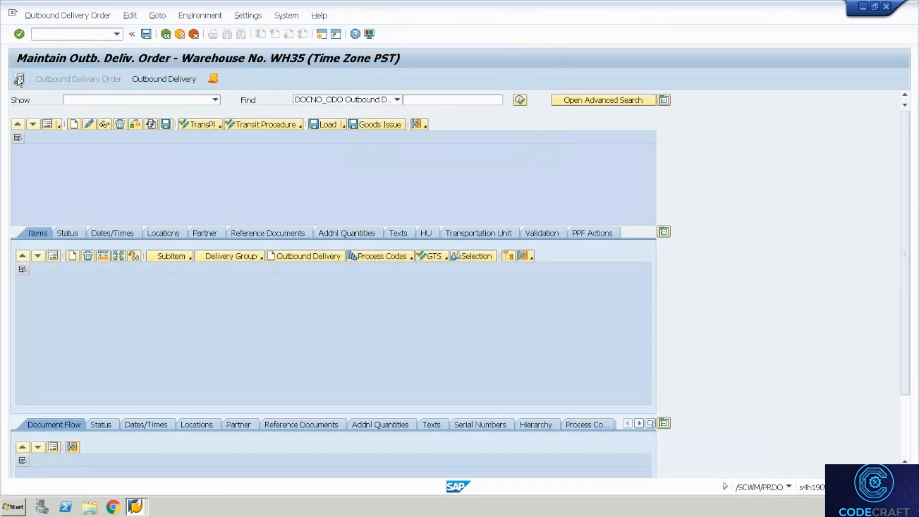
text(wh34)
key(Return)
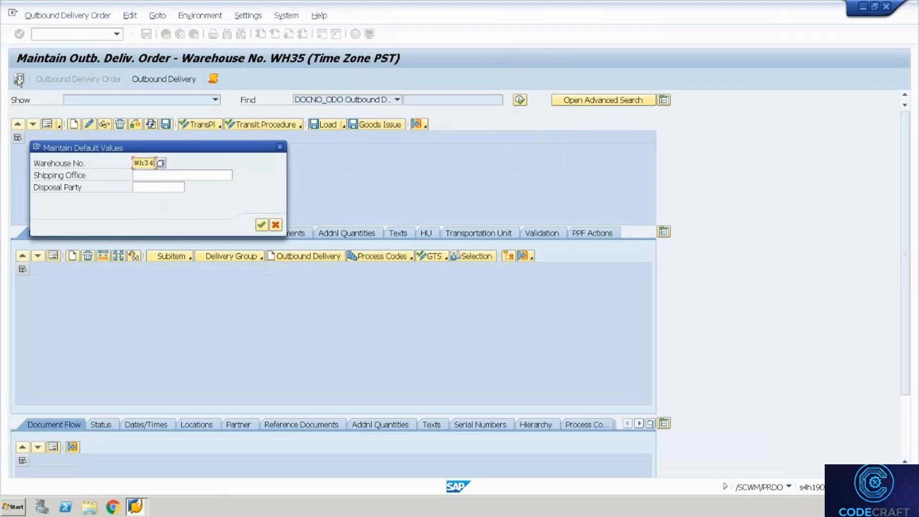
- Find the outbound delivery order by the copied delivery number and show its item 10 details in form view
key(ctrl+v)
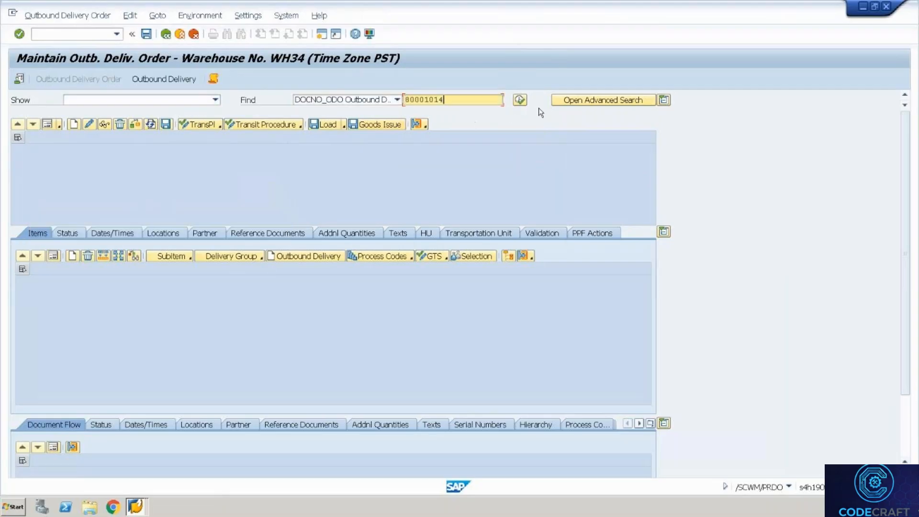
click(520, 102)
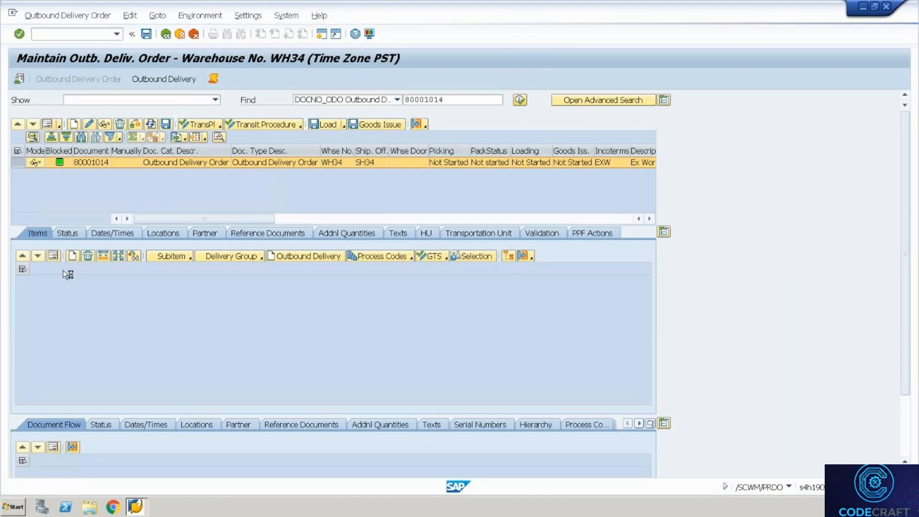
click(56, 258)
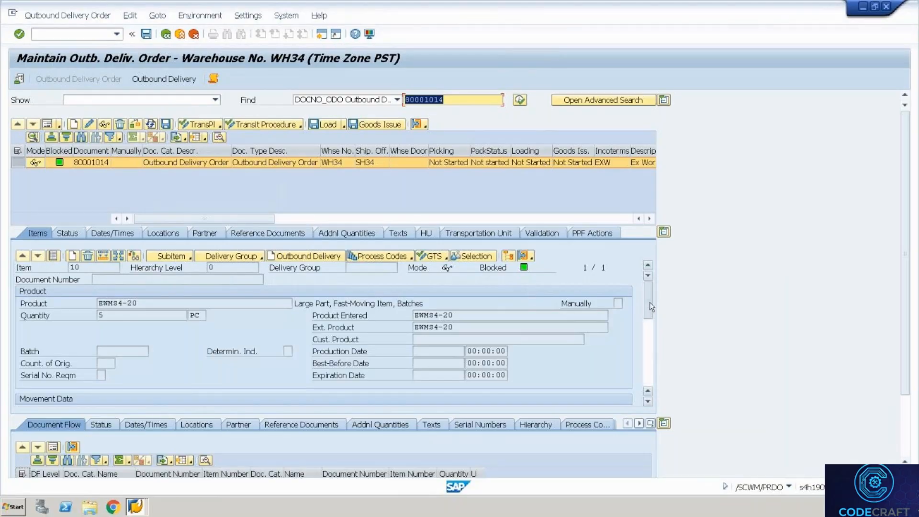
scroll(650, 303, down, 2)
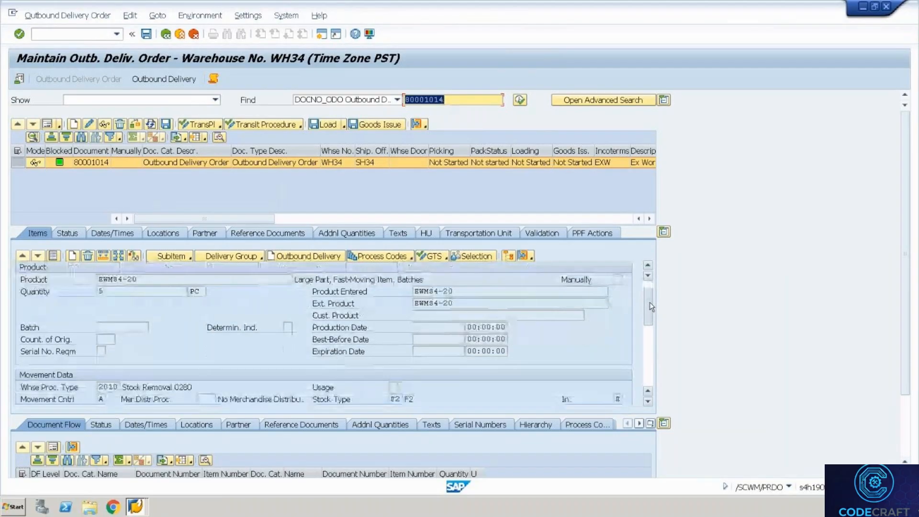
- Check the batch selection criteria of delivery order item 10, including Country of Origin, and close them
click(471, 261)
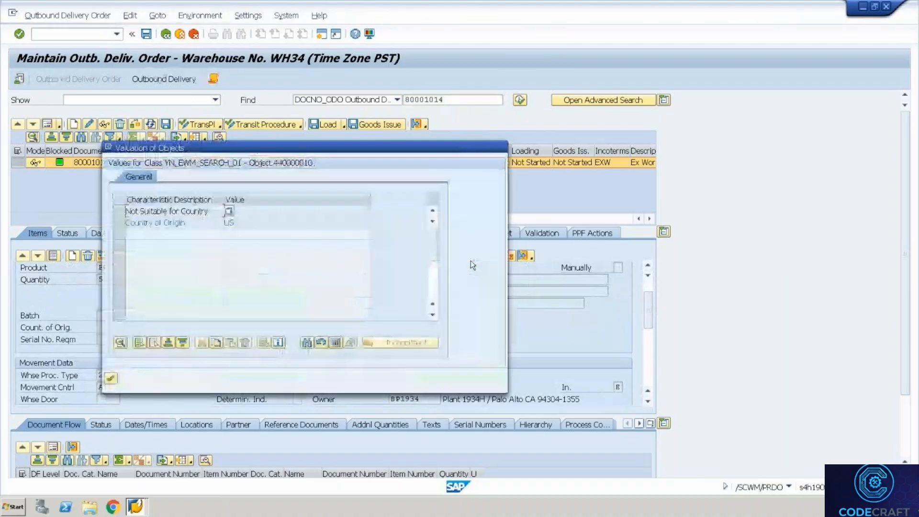
click(232, 223)
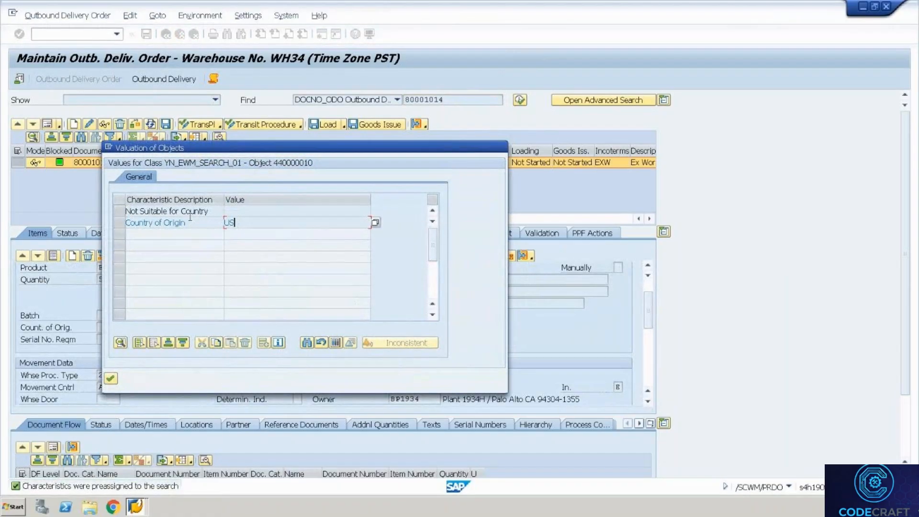
click(110, 378)
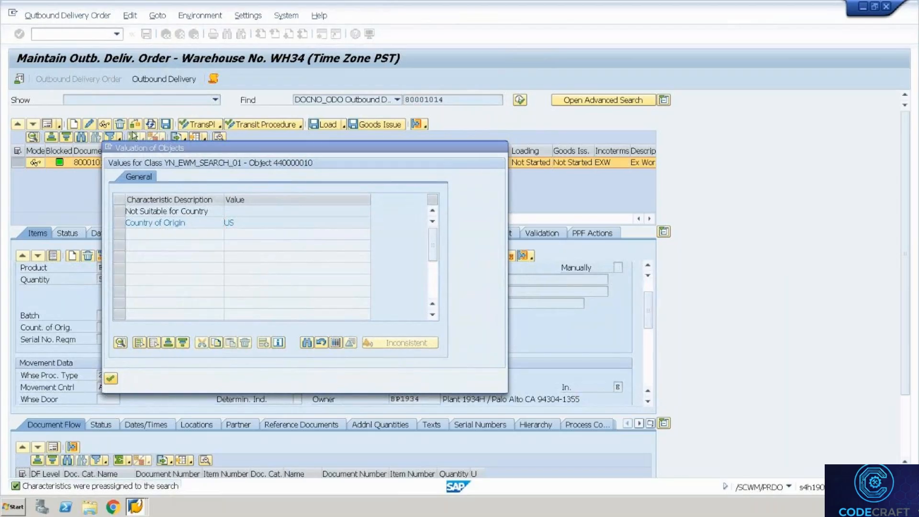
- Create the stock removal warehouse task proposal for the delivery order, close the log, and show the task in form view
click(67, 15)
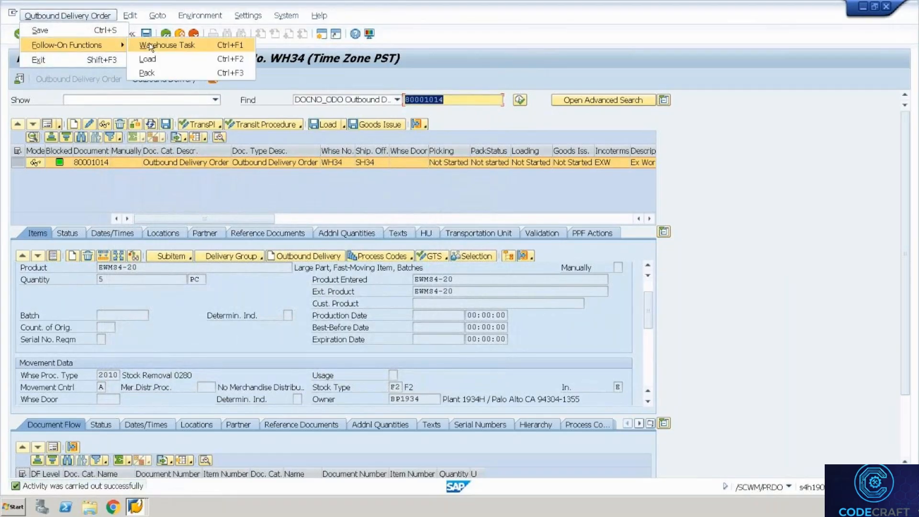
click(149, 45)
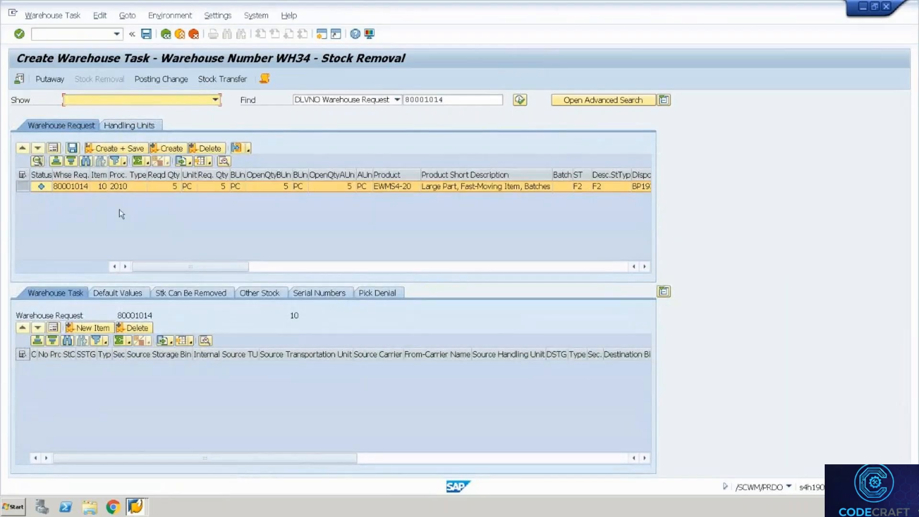
click(174, 151)
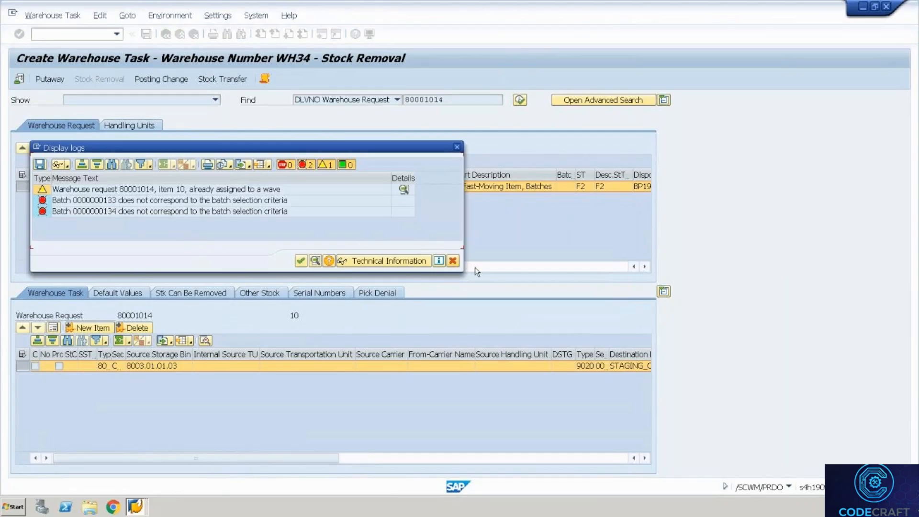
click(453, 261)
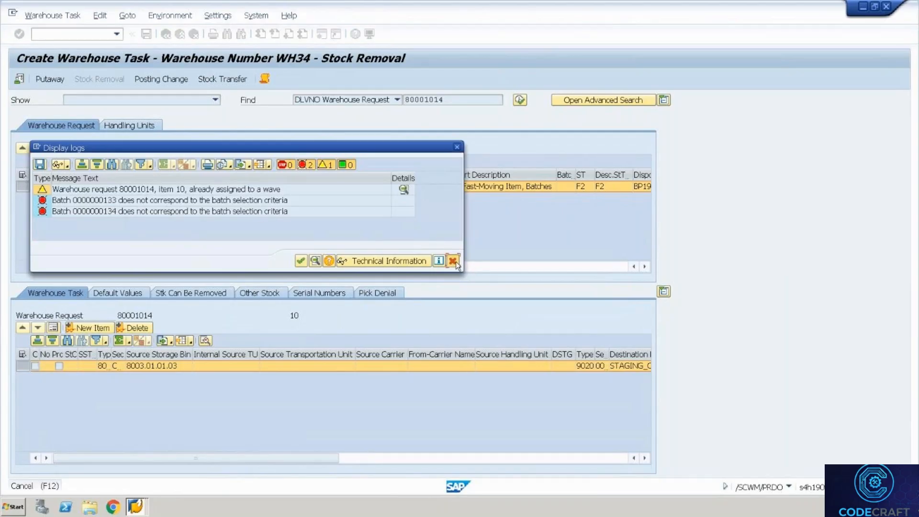
click(57, 328)
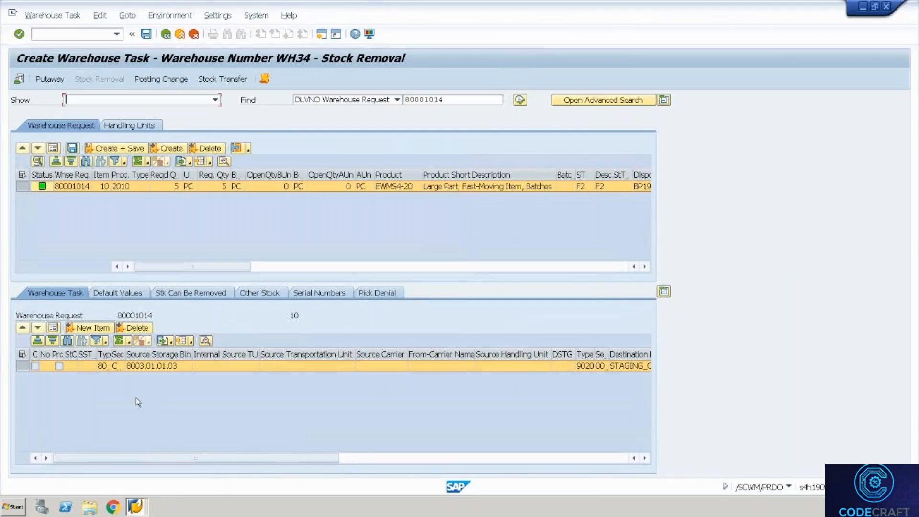
- Compare the batches and their countries of origin in the warehouse monitor's physical stock, and return to the warehouse task
click(136, 506)
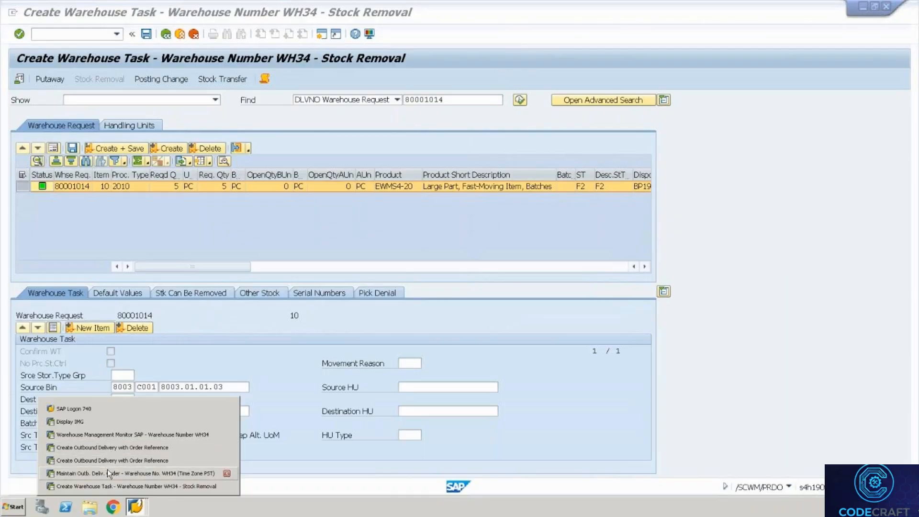
click(113, 434)
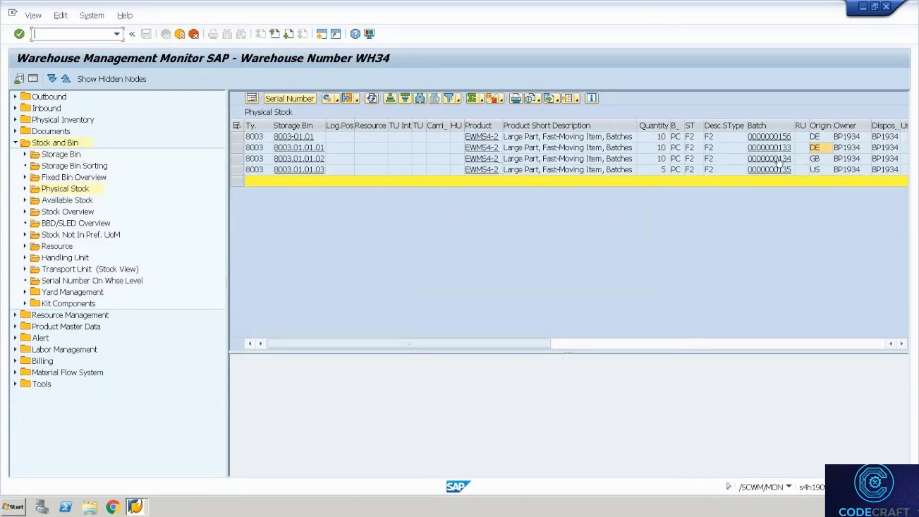
click(820, 173)
click(814, 151)
click(814, 154)
key(Down)
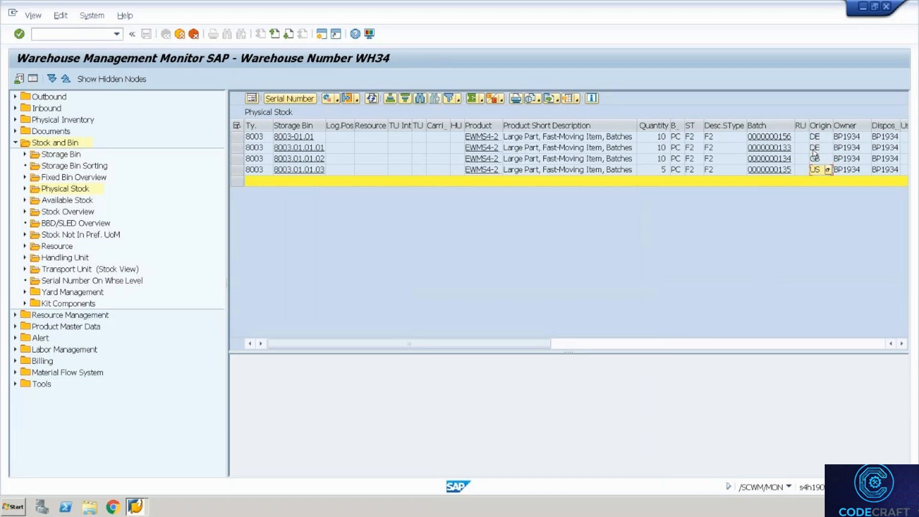
key(alt+Tab)
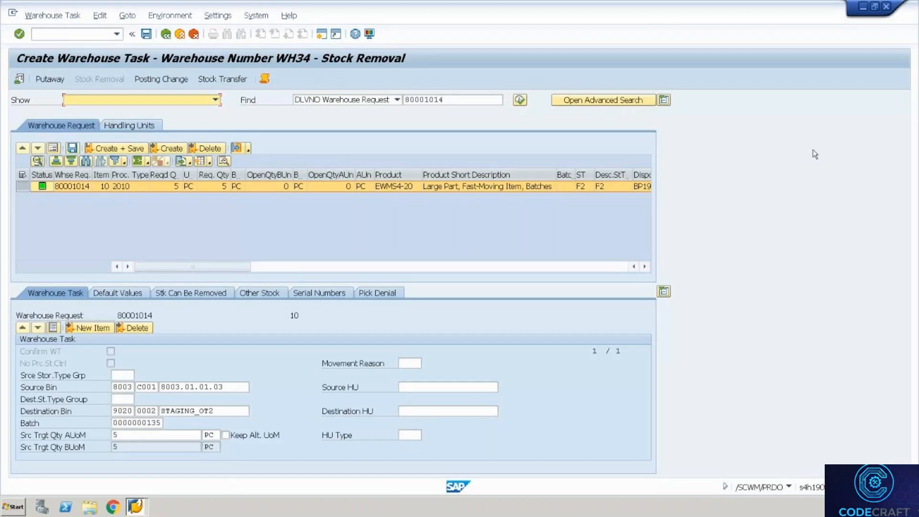
- Save the proposed stock removal warehouse task, and confirm and save its warehouse order
click(129, 149)
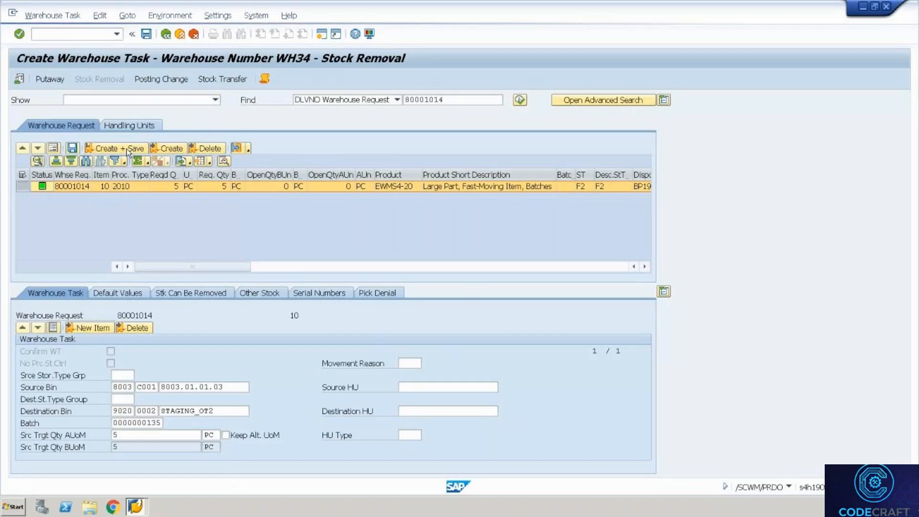
click(78, 19)
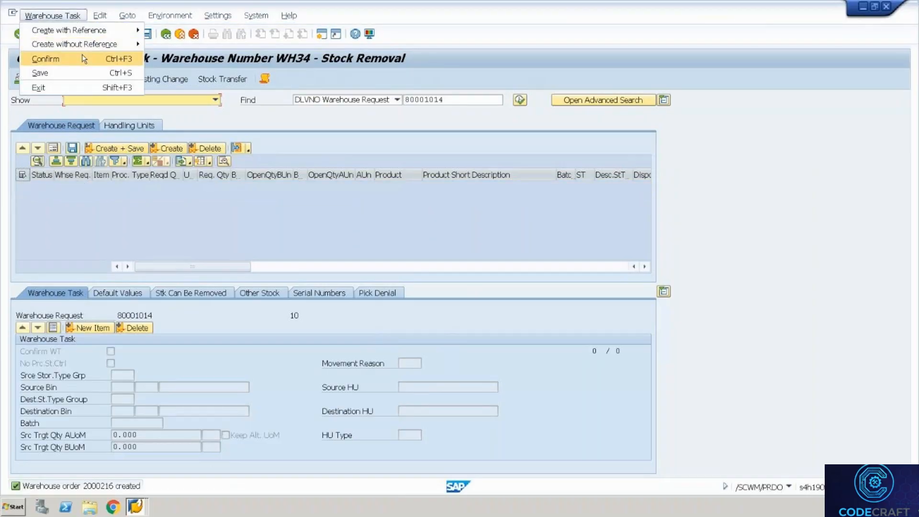
click(82, 54)
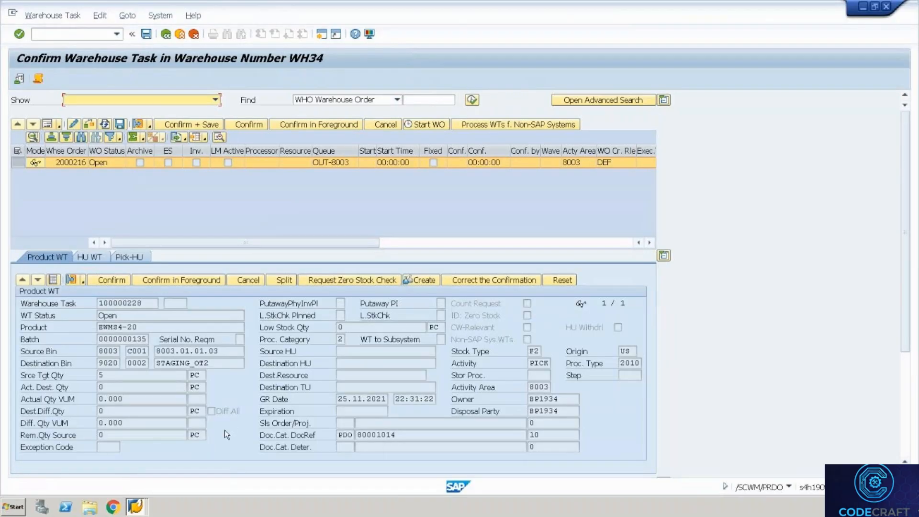
click(179, 124)
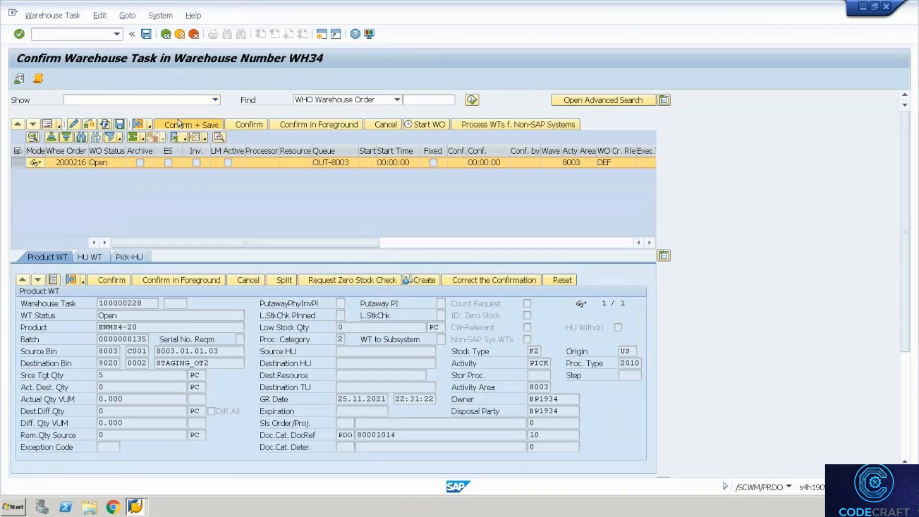
- Return to the outbound delivery order and post its goods issue
click(166, 34)
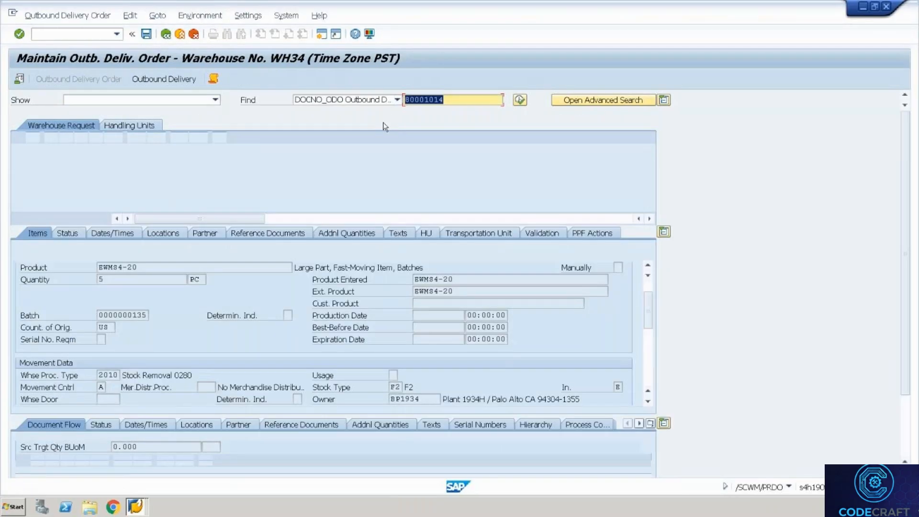
click(386, 126)
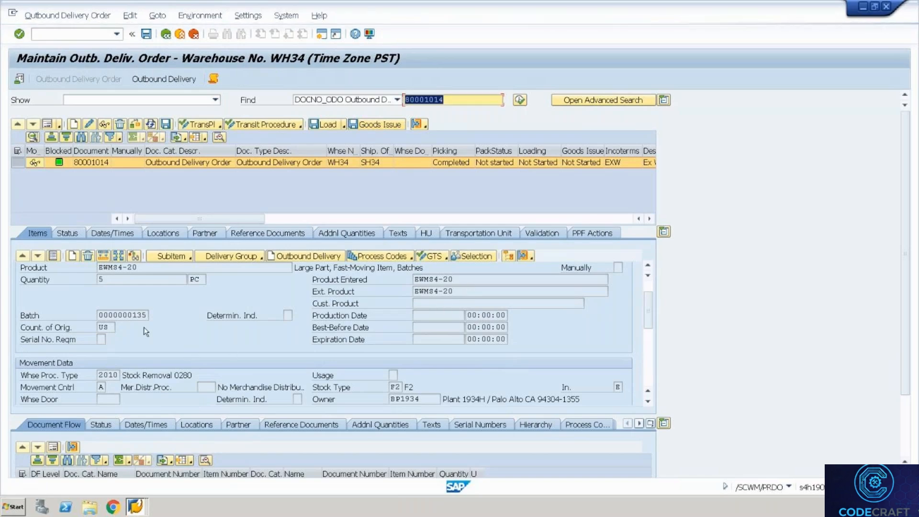
click(126, 314)
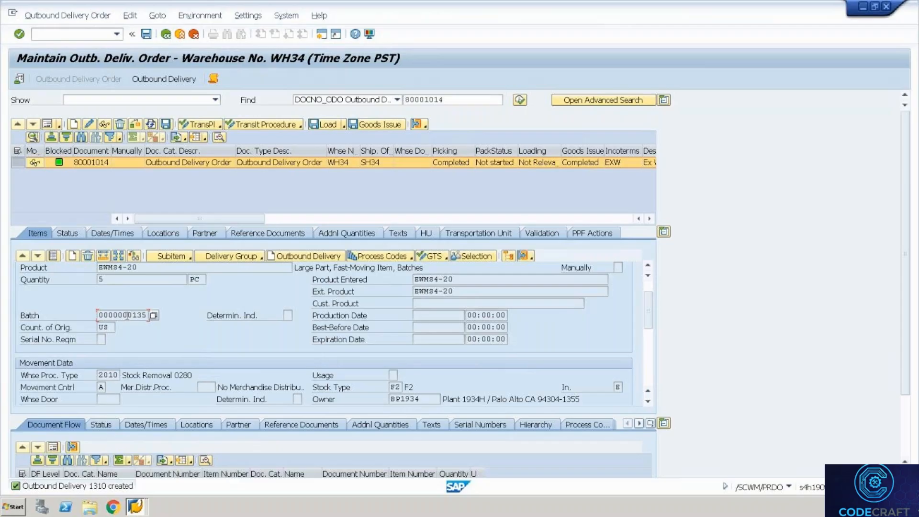
- Review the batch selection criteria of the goods-issued delivery order item, reopening them once, and close them
click(469, 261)
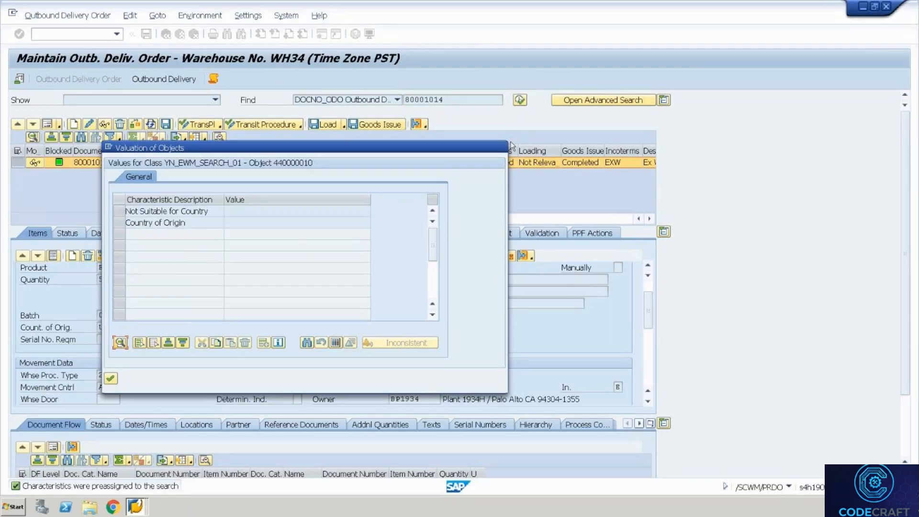
click(112, 379)
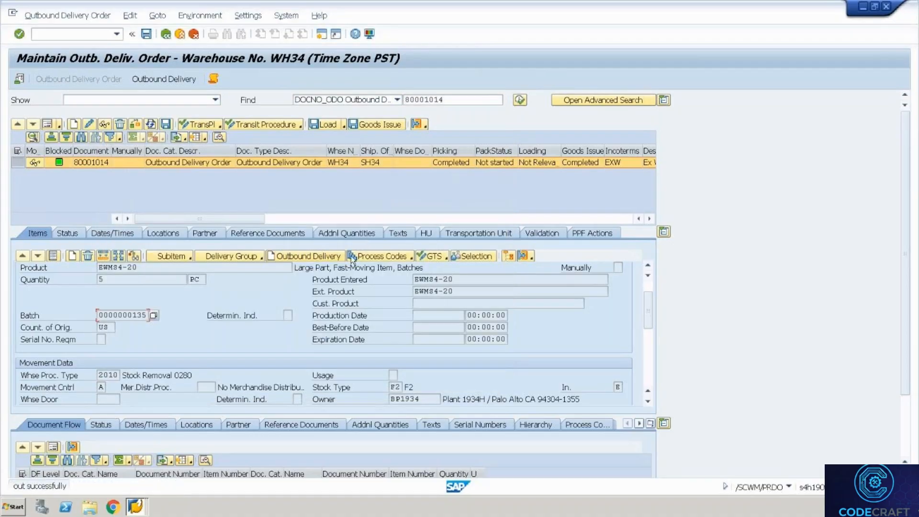
click(473, 256)
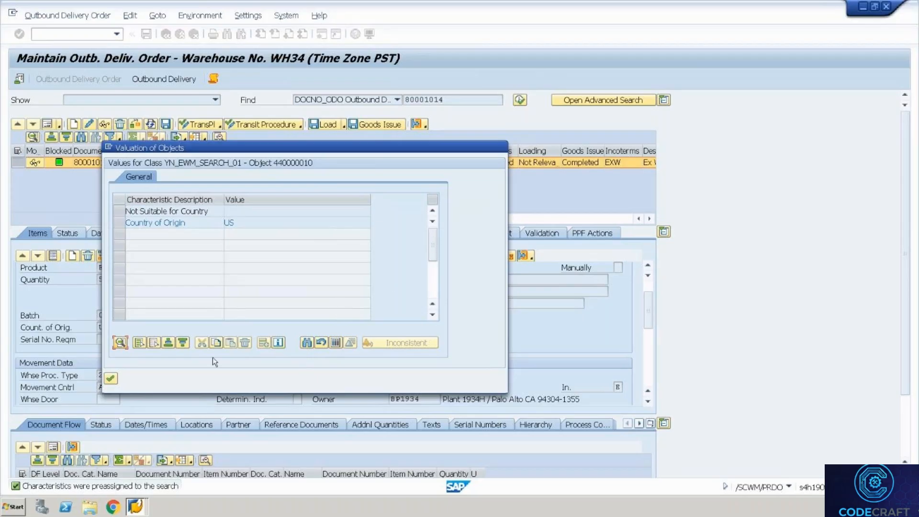
click(111, 378)
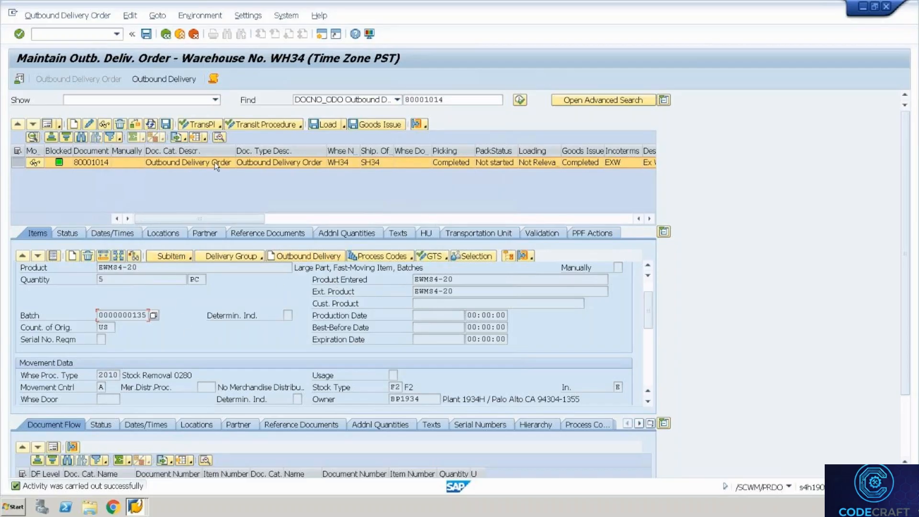
- Open inbound delivery maintenance with transaction /n/scwm/prdi and view the batch creation options for delivery items
click(116, 35)
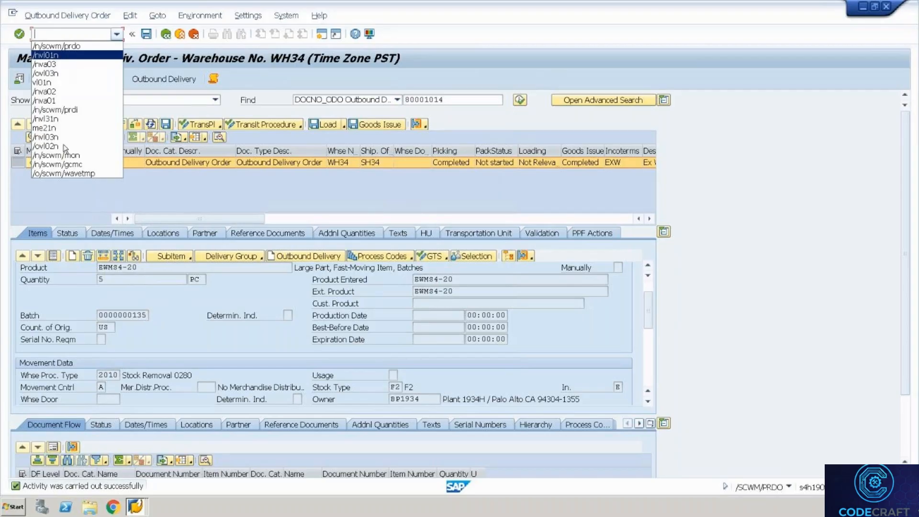
click(84, 46)
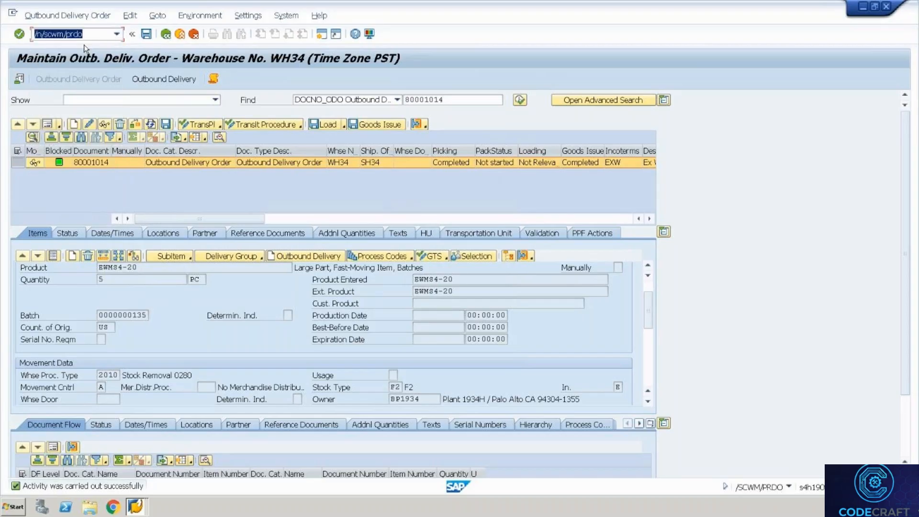
key(End)
key(BackSpace)
text(i)
key(Return)
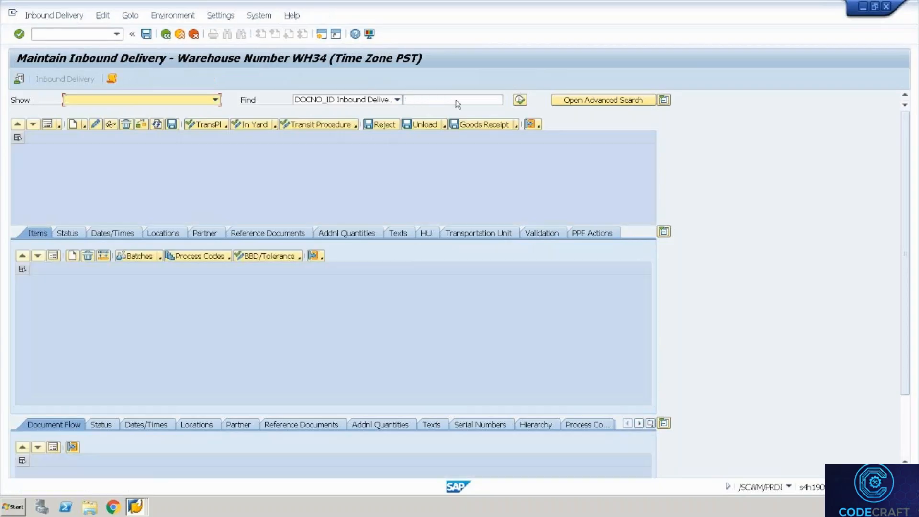
click(159, 256)
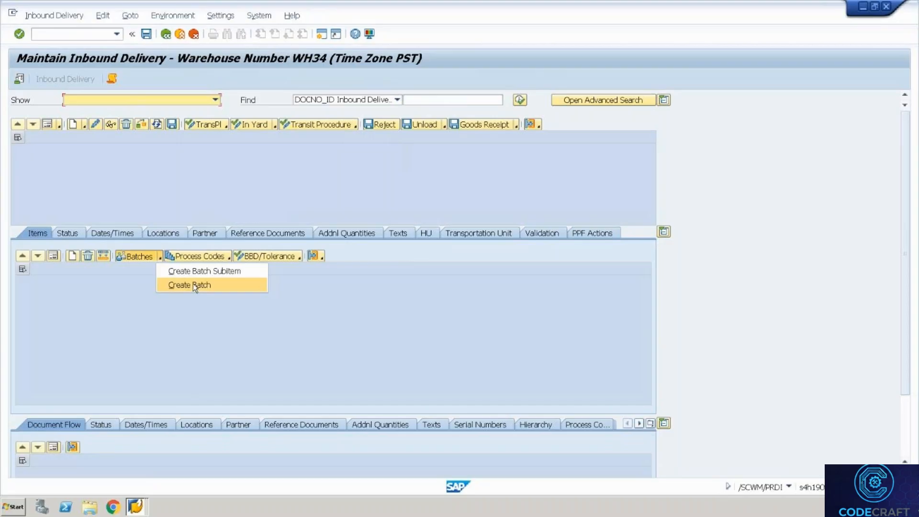
click(248, 406)
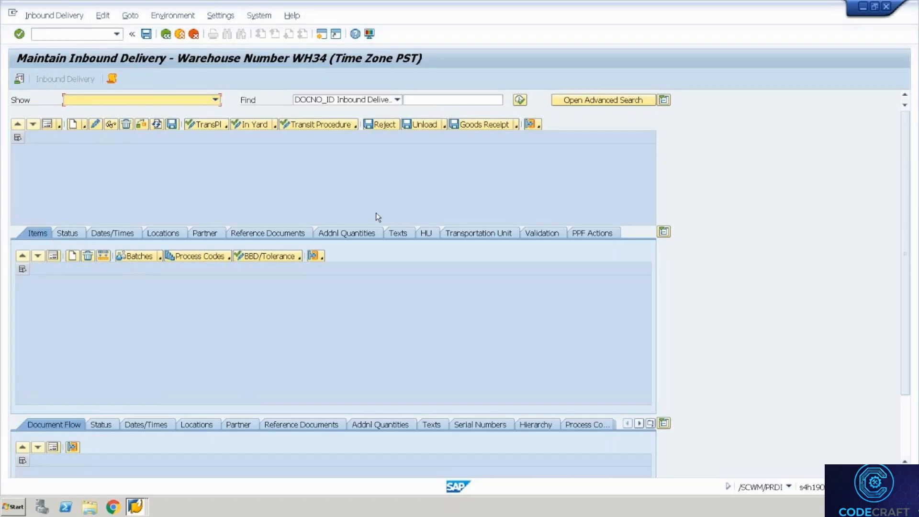
click(135, 506)
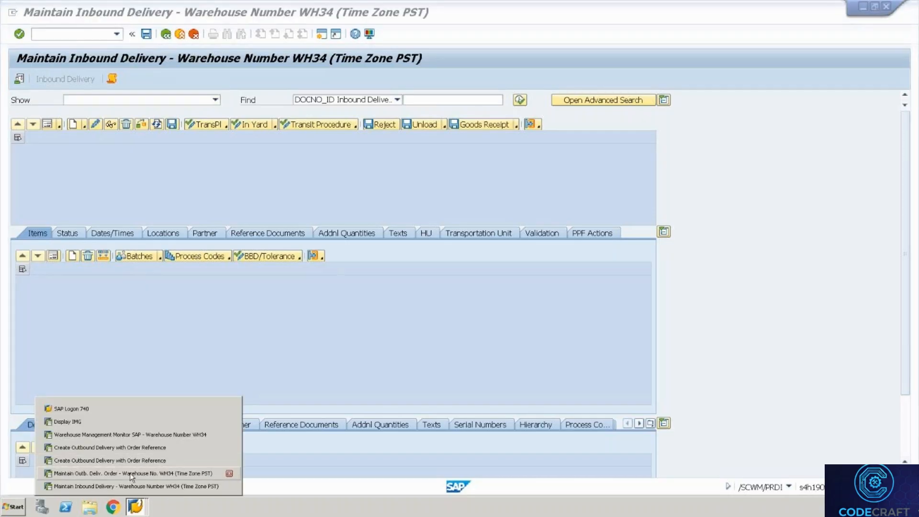
click(144, 434)
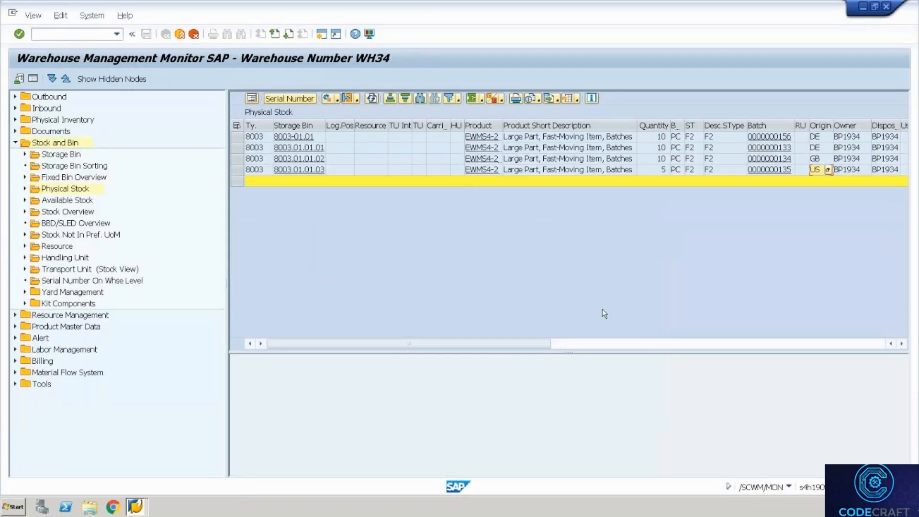
click(783, 163)
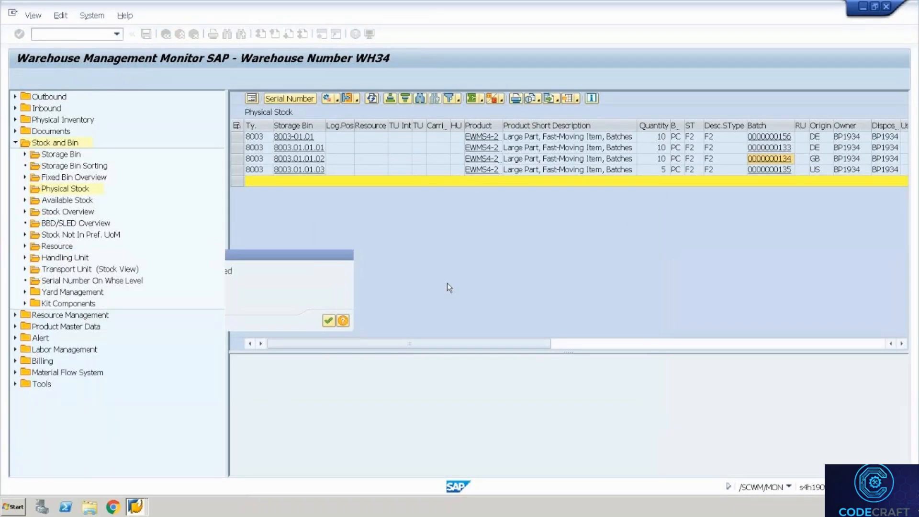
click(137, 506)
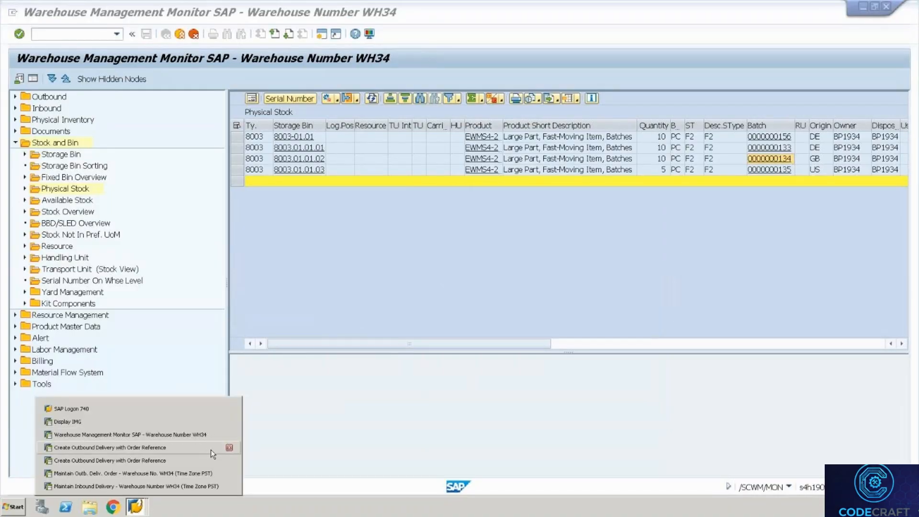
click(229, 448)
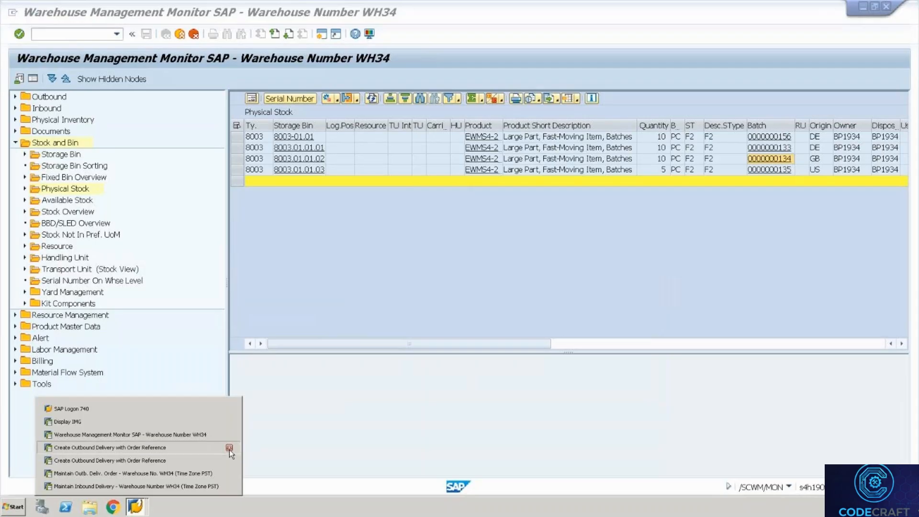
click(229, 461)
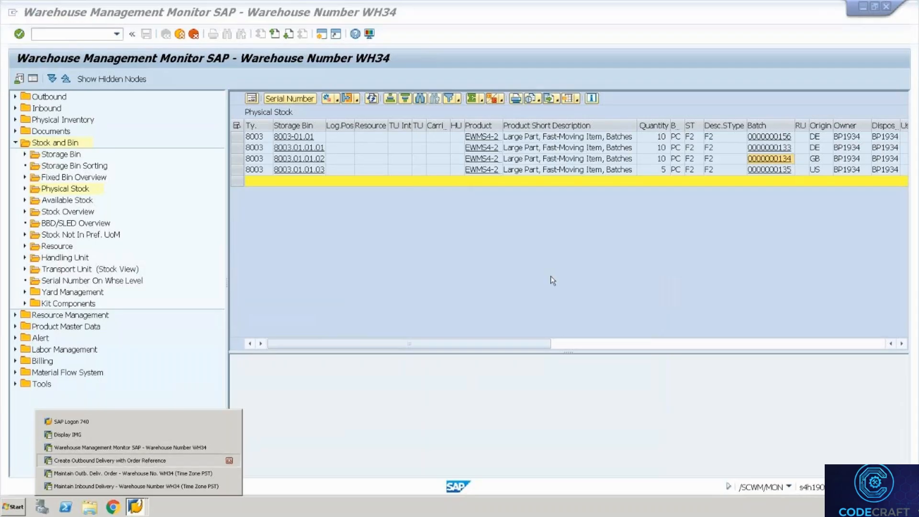
click(780, 160)
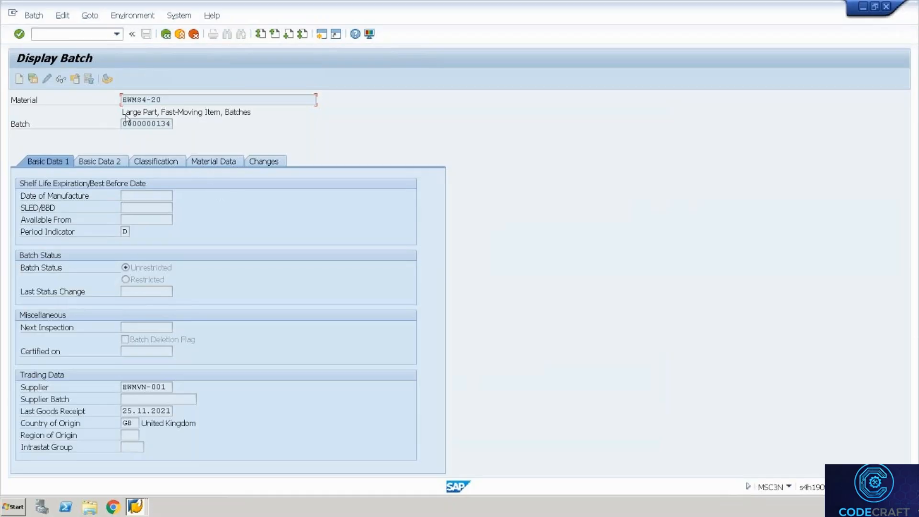
click(171, 161)
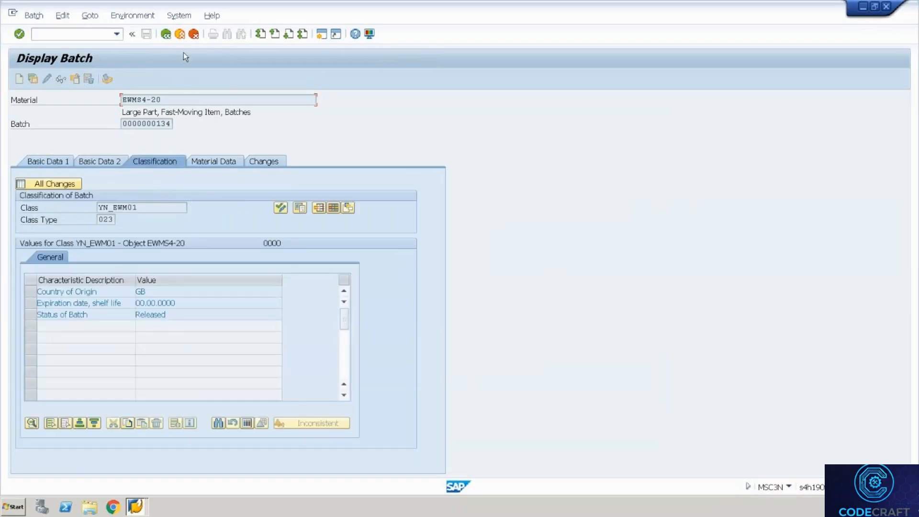
click(180, 34)
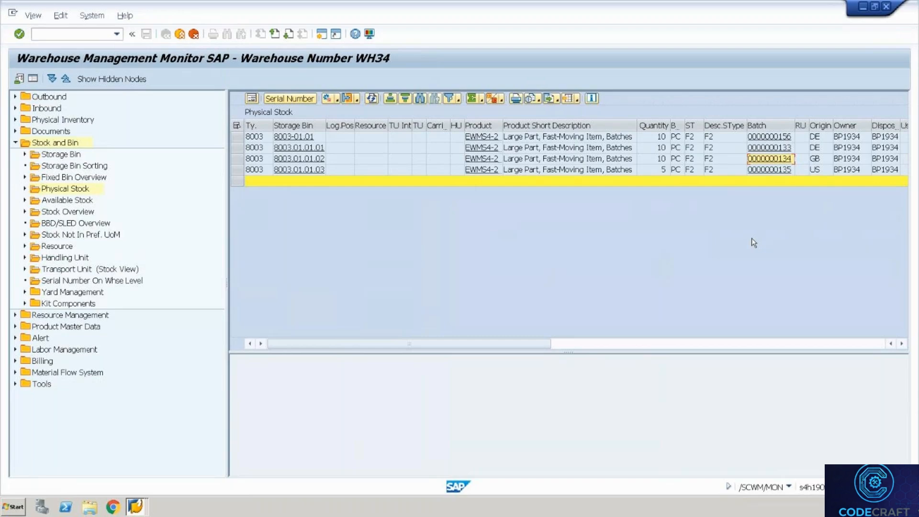
- Exit the warehouse monitor, inbound delivery and outbound delivery order screens, and collapse Goods Issue Process in the implementation guide
key(ctrl+alt+Break)
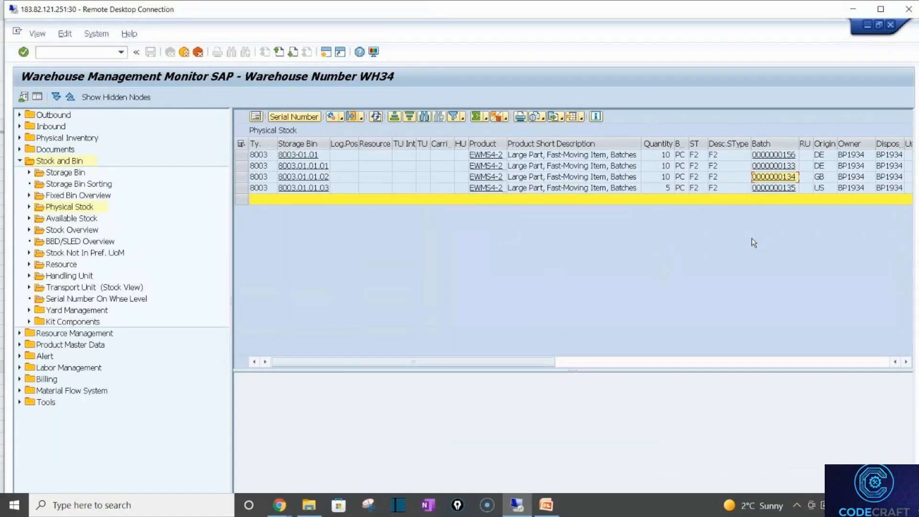
key(alt+Tab)
key(alt+Tab)
click(186, 54)
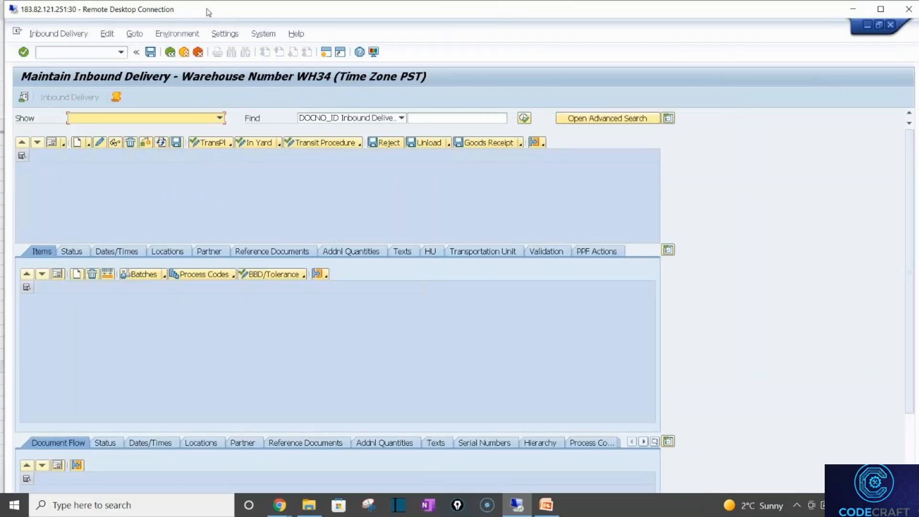
double_click(208, 12)
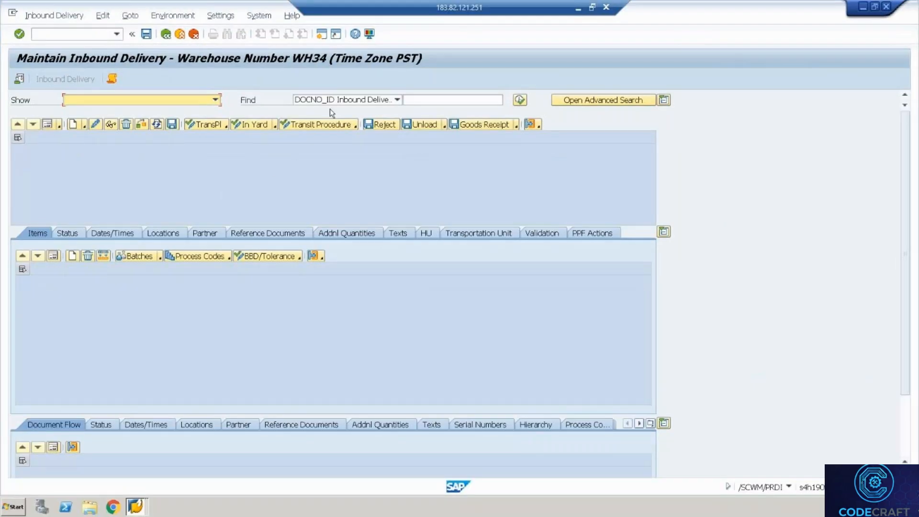
click(180, 35)
click(182, 40)
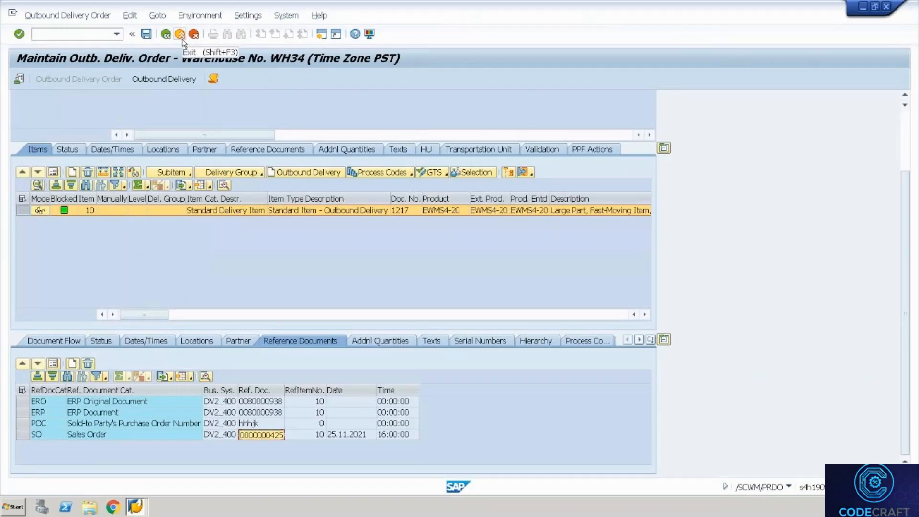
click(182, 38)
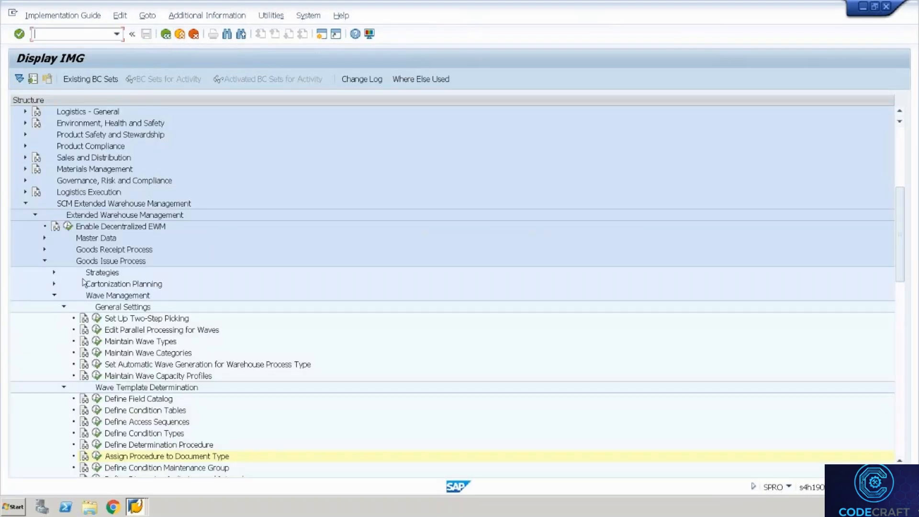
click(45, 261)
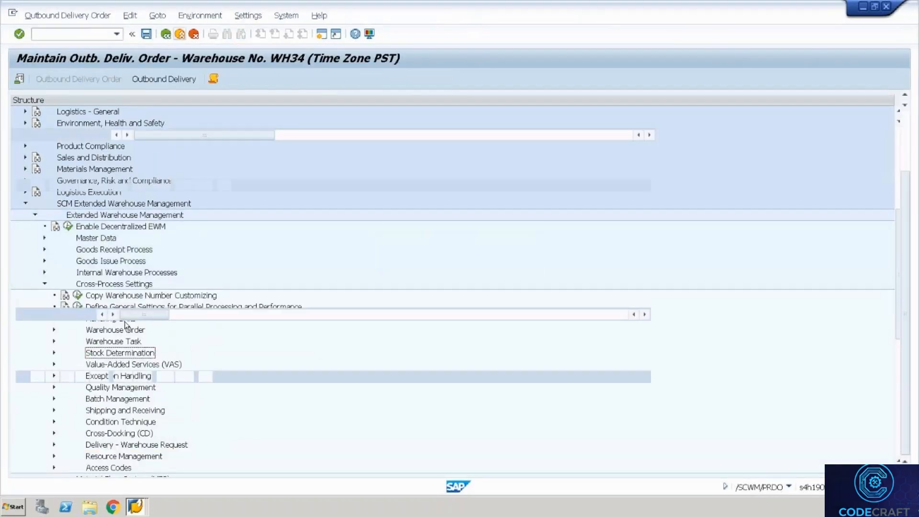
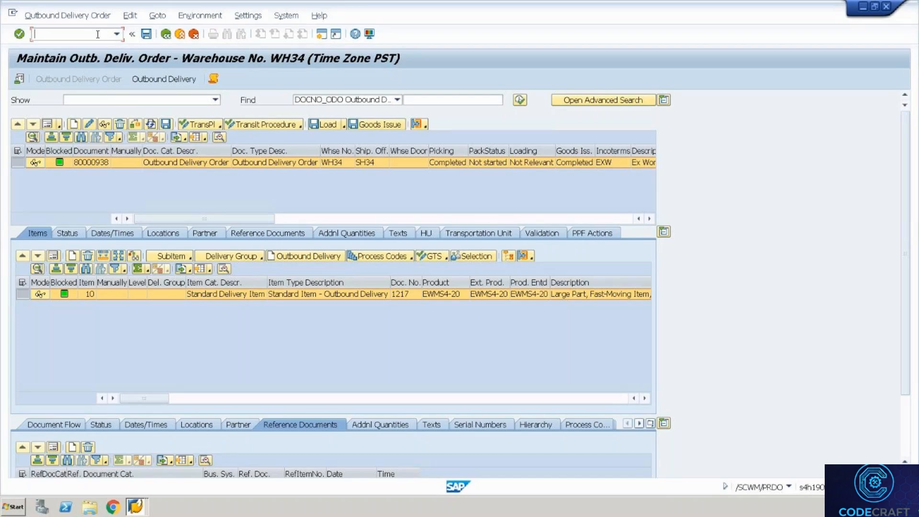
text(/n/s)
key(BackSpace)
key(BackSpace)
key(BackSpace)
text(o/)
key(BackSpace)
key(BackSpace)
key(BackSpace)
key(alt+Tab)
key(alt+Tab)
- Open the warehouse management monitor with transaction /n/scwm/mon
text(/)
text(n/scwm/pr)
key(BackSpace)
key(BackSpace)
text(mon)
key(Return)
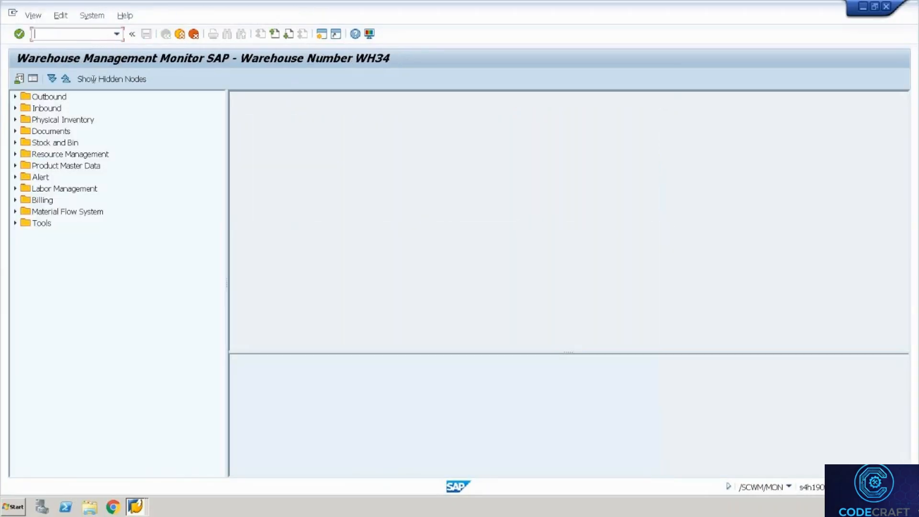
- Expand the monitor's Documents node and switch the monitor to warehouse number WH35
click(15, 131)
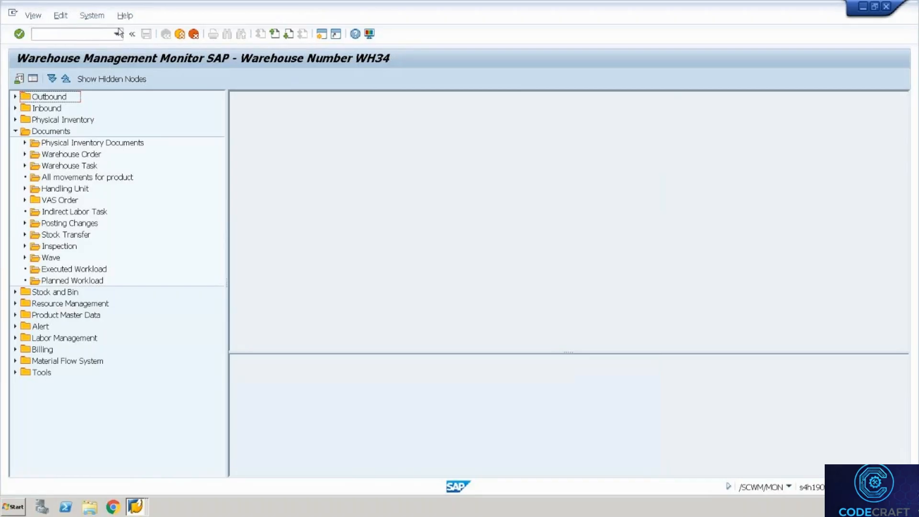
click(20, 80)
text(Wh35)
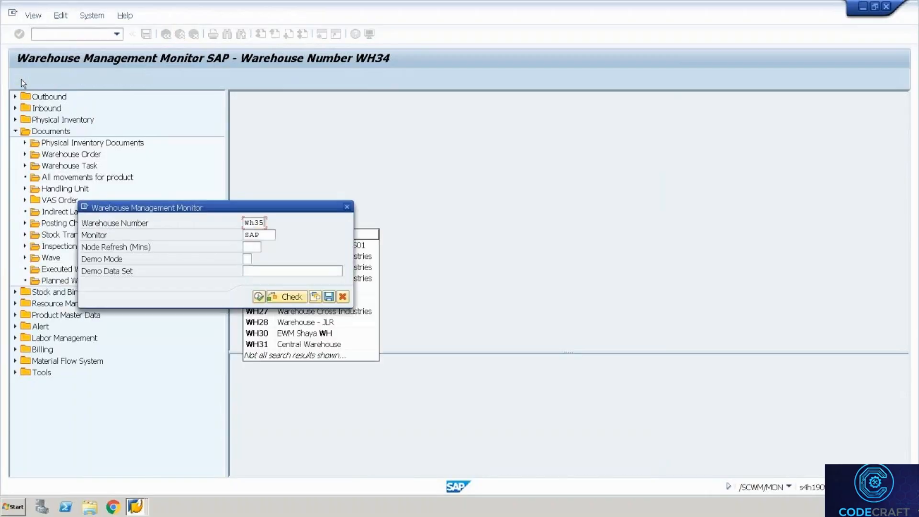
key(Return)
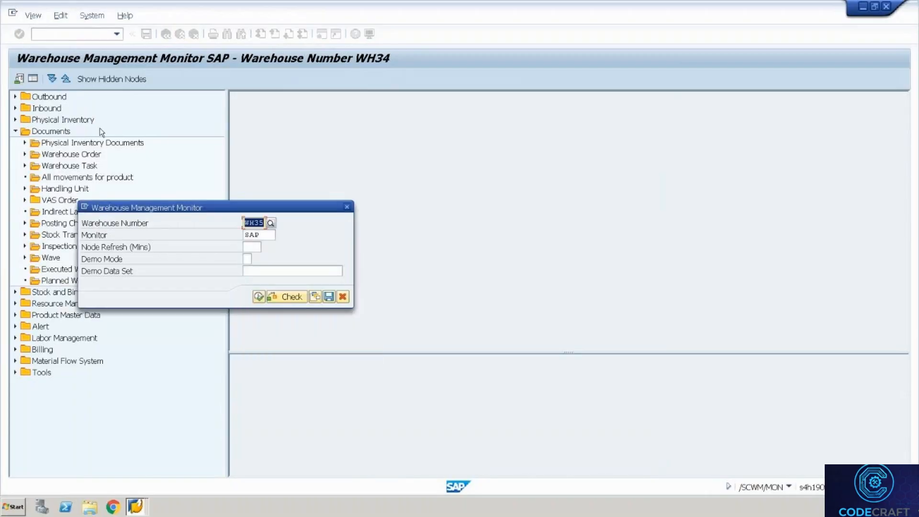
click(263, 300)
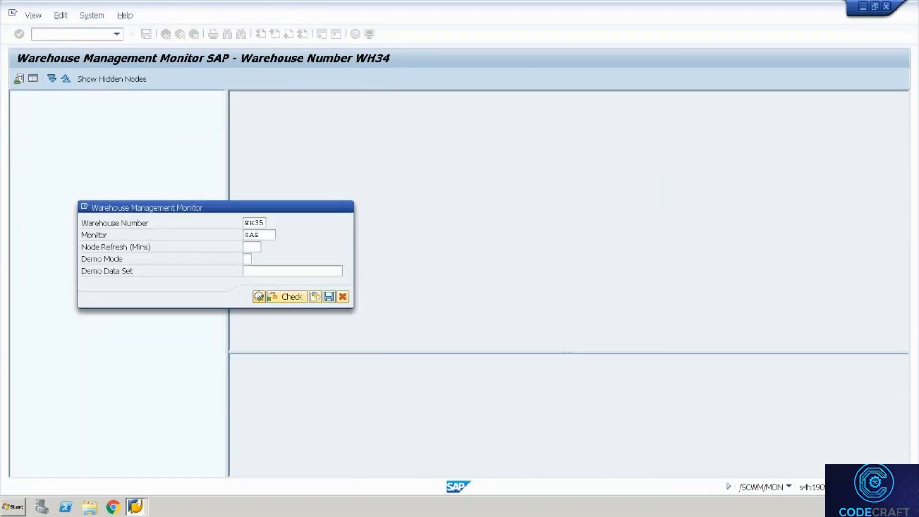
- List the warehouse tasks under the Documents node without entering selection criteria
click(16, 131)
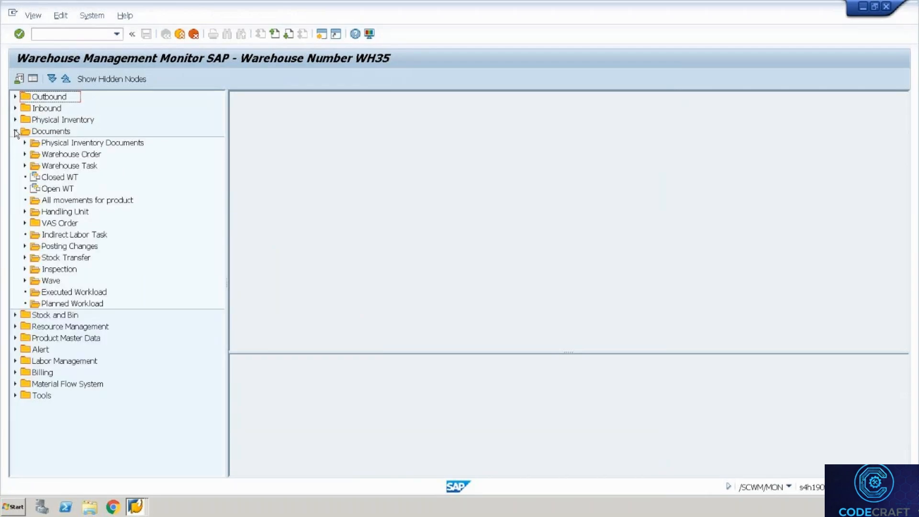
click(24, 166)
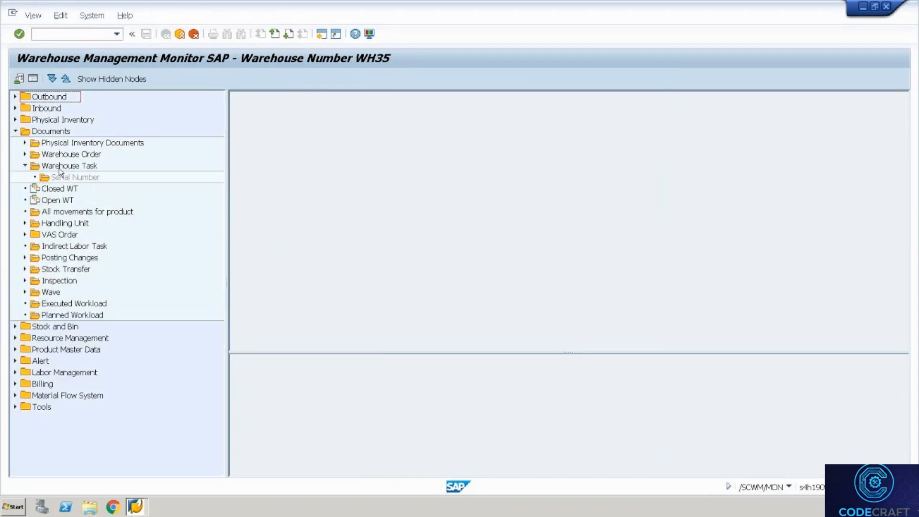
double_click(79, 169)
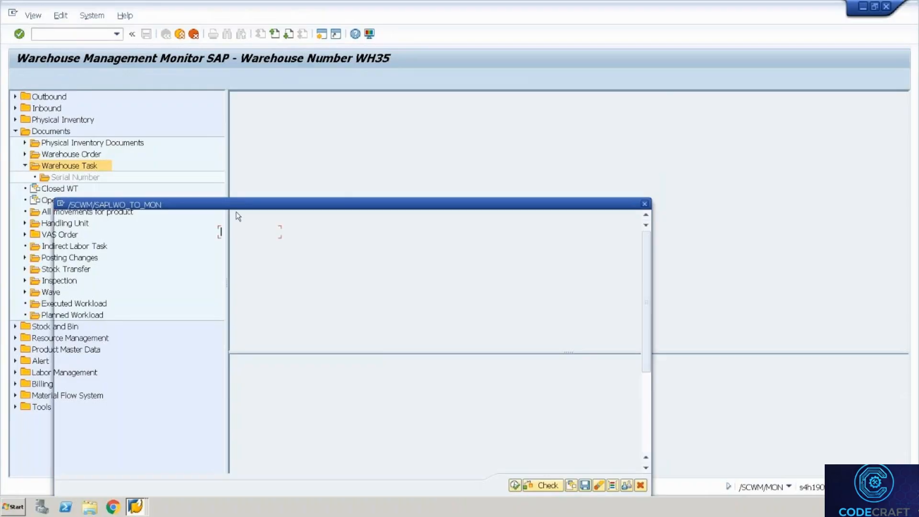
click(514, 487)
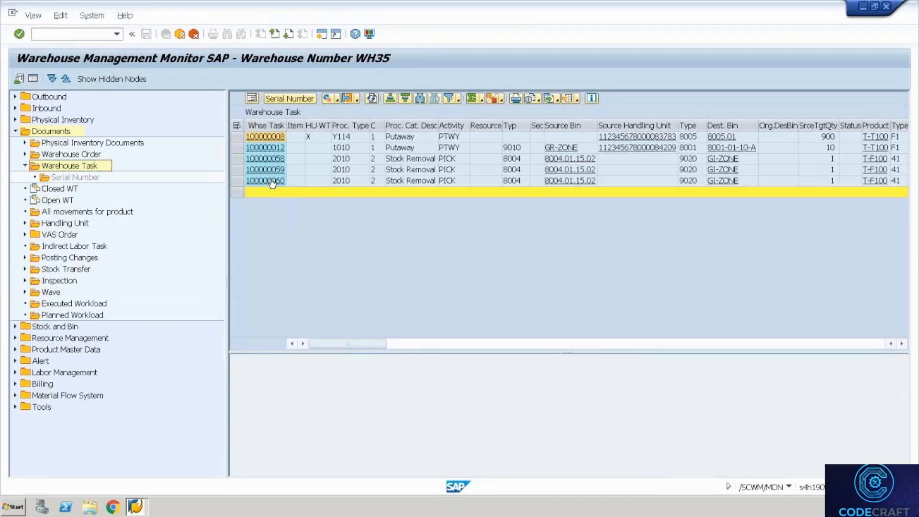
- Select putaway warehouse task 100000012 from GR-ZONE to bin 8001-01-10-A and open it for confirmation in the foreground
click(239, 181)
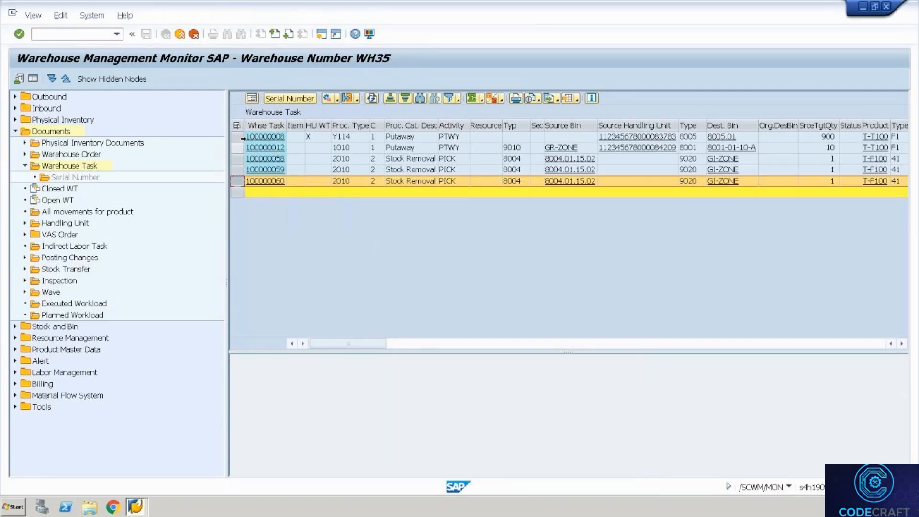
click(238, 137)
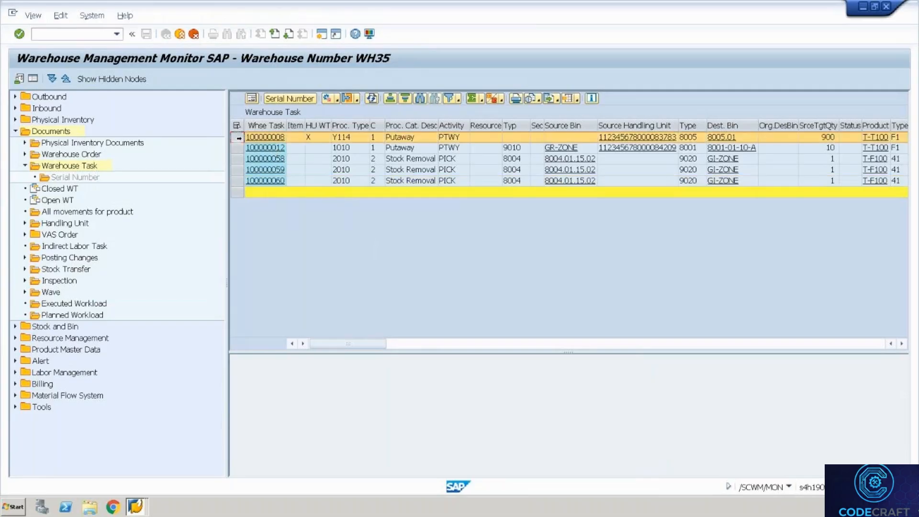
click(237, 144)
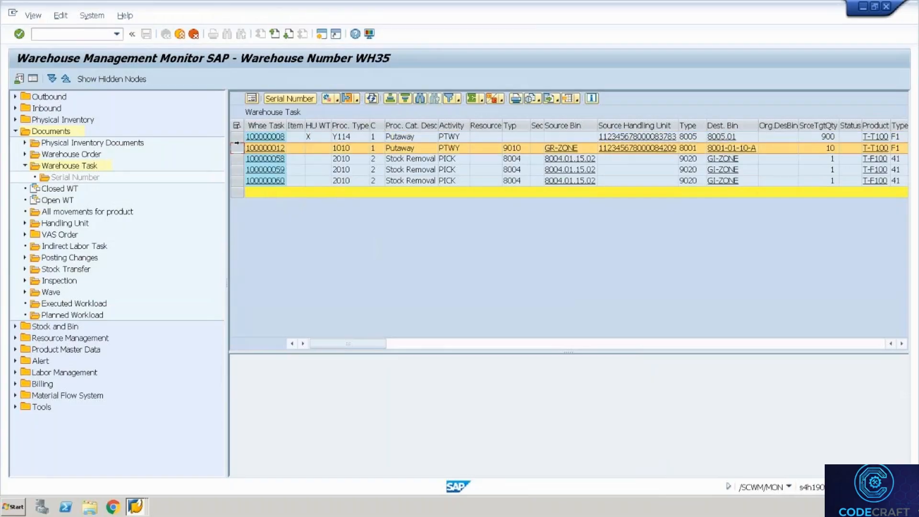
click(337, 99)
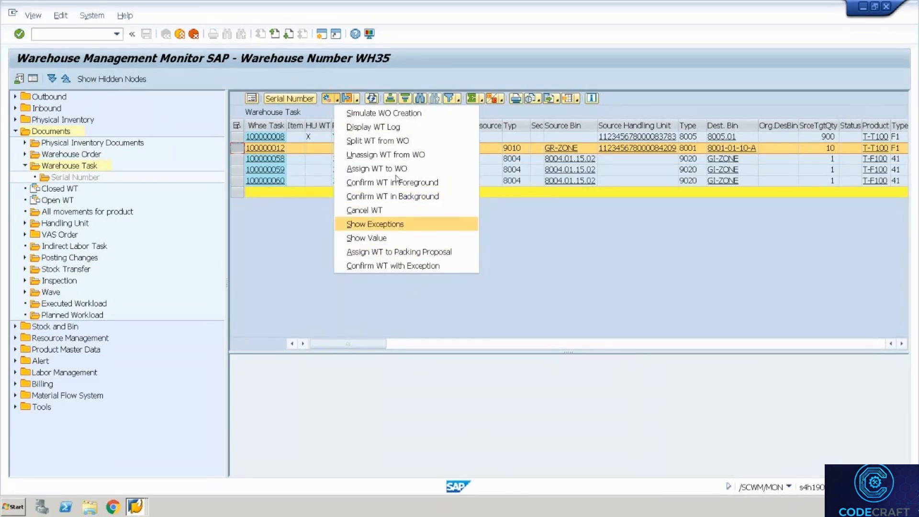
click(384, 182)
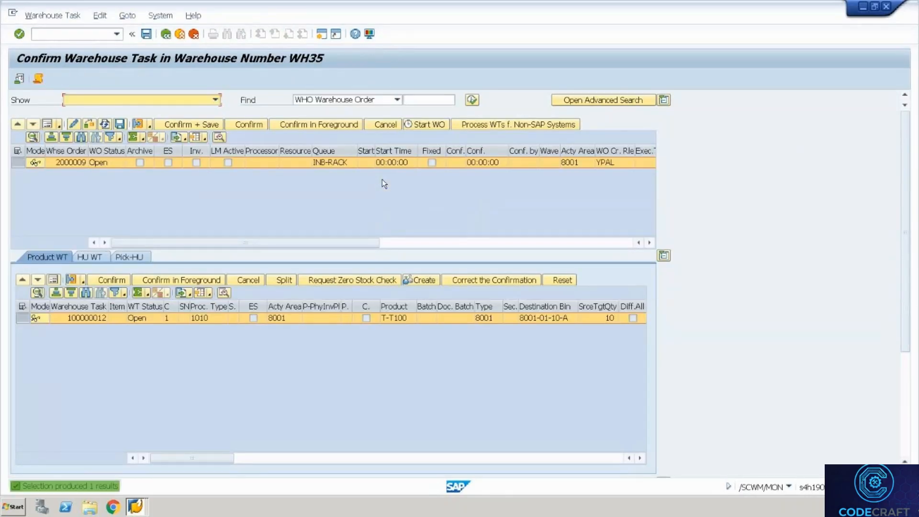
- Show the details of the product warehouse task for T-T100 in form view and go to its destination bin
click(74, 162)
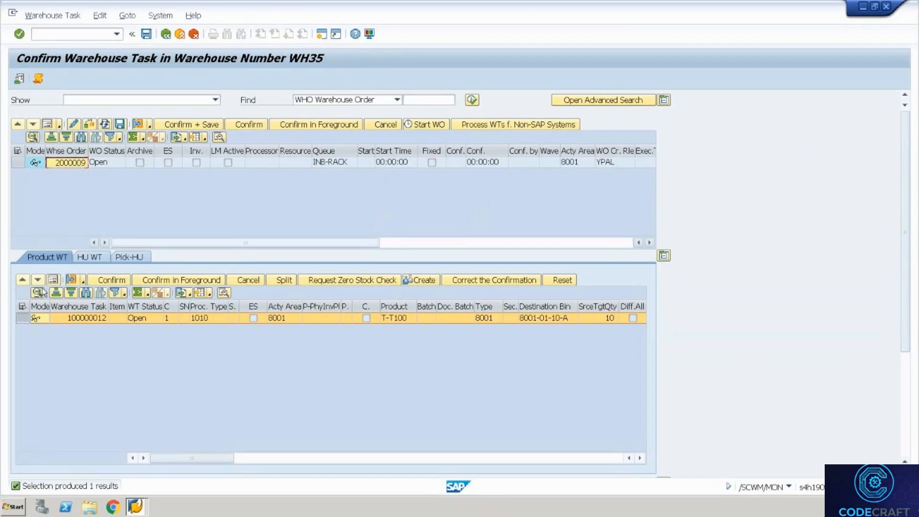
click(52, 280)
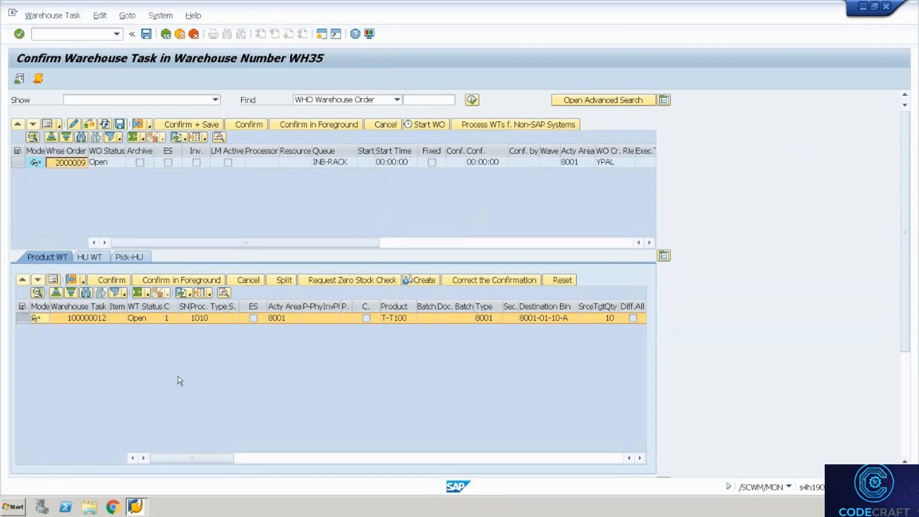
click(228, 364)
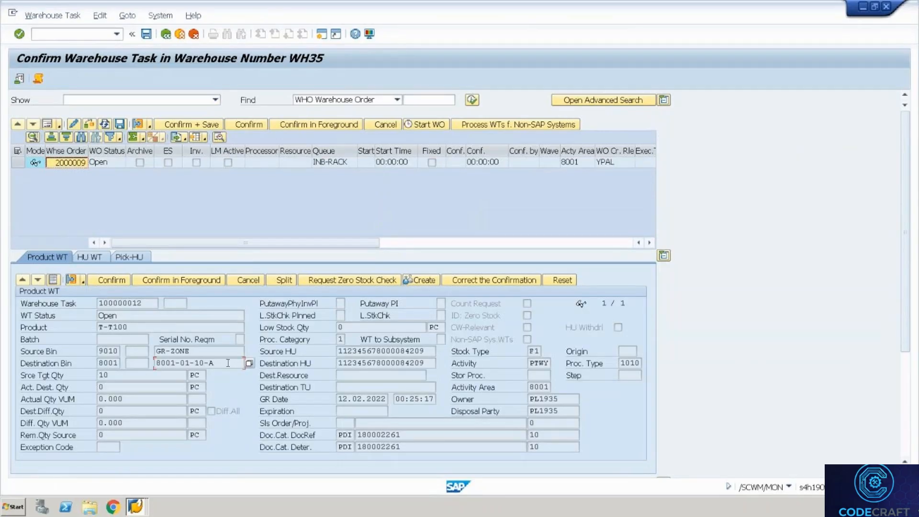
- Open the RF environment in a new session with /o/scwm/rfui and log on to WH35 as resource FORKLIFT2 with device RF12
click(98, 34)
text(/o/scwm/pr)
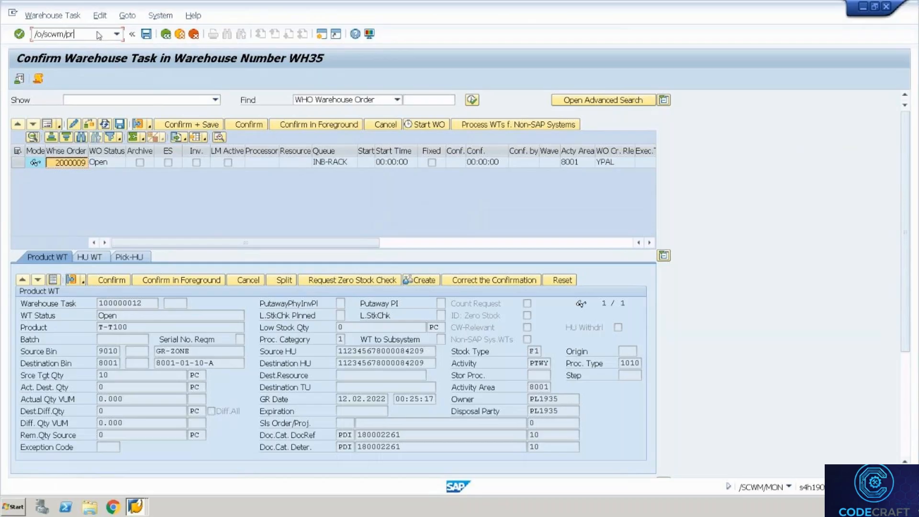
key(BackSpace)
key(BackSpace)
text(rfui)
key(Return)
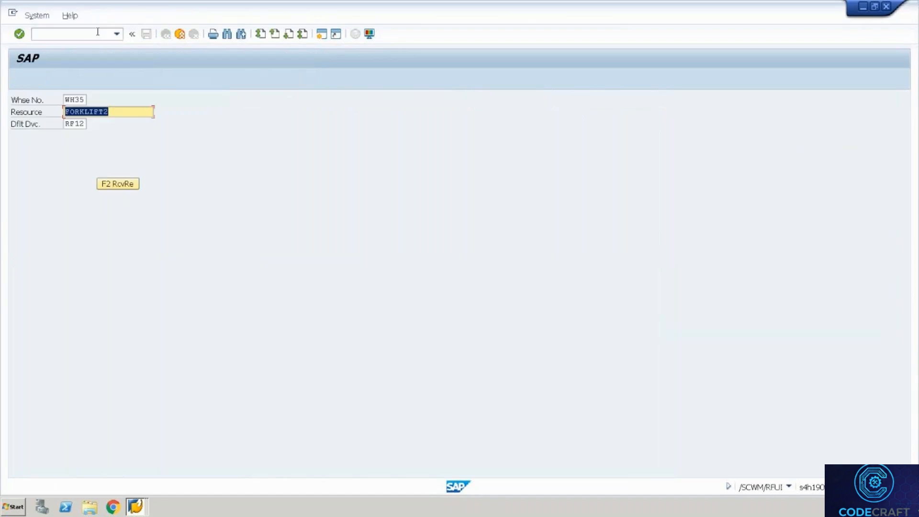
key(Return)
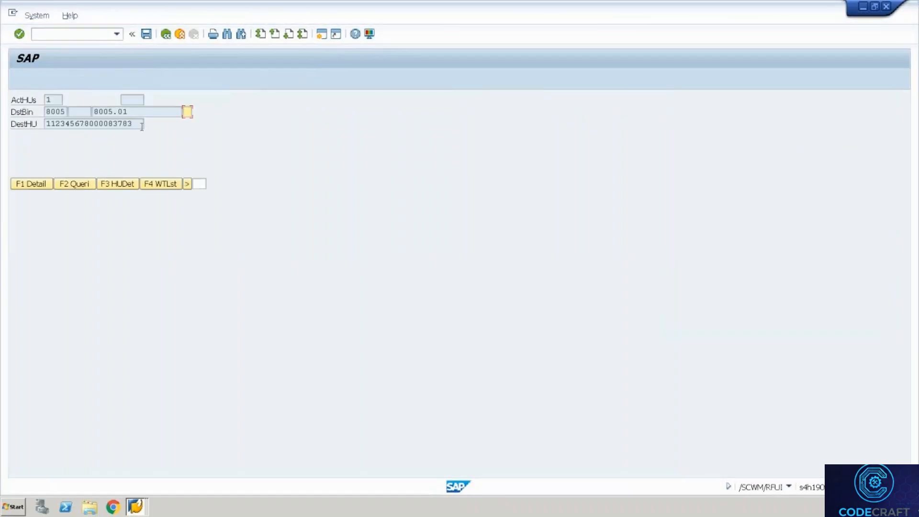
- Check the warehouse task session briefly, and leave the recovered putaway screen for bin 8005.01 to return to the RF main menu
key(alt+Tab)
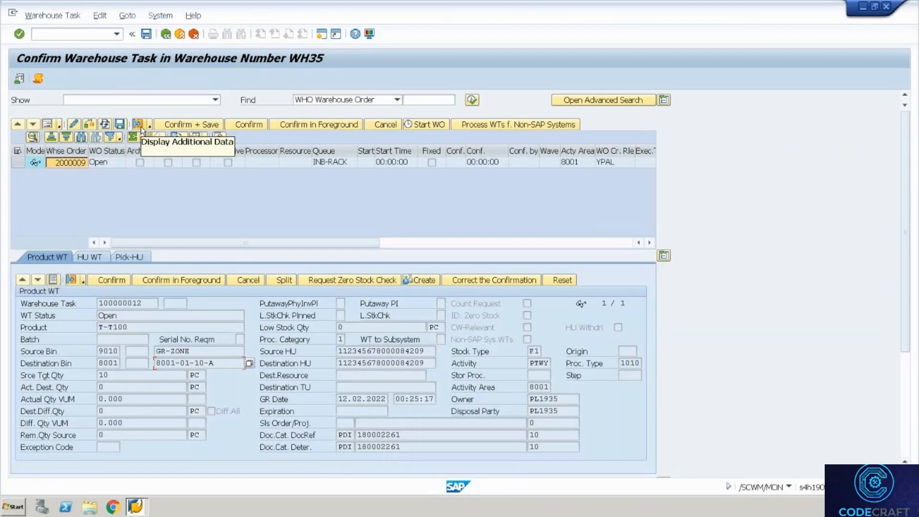
key(alt+Tab)
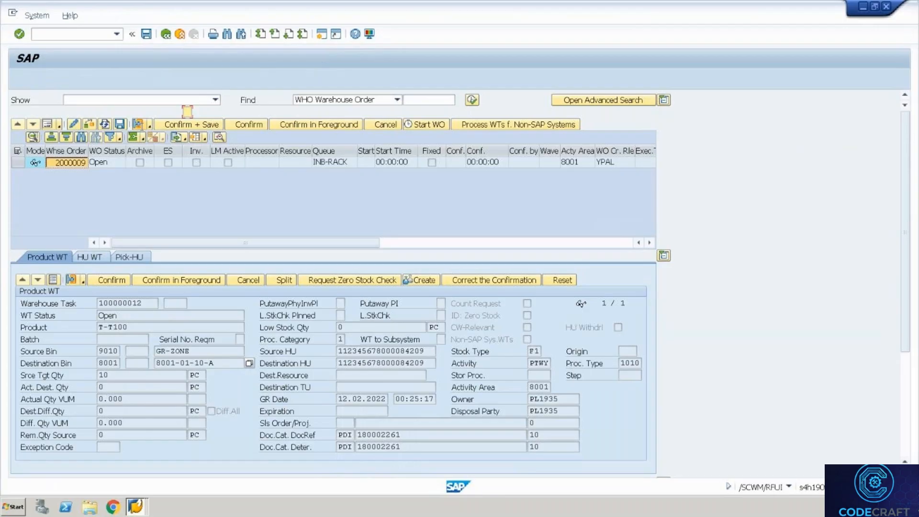
key(Return)
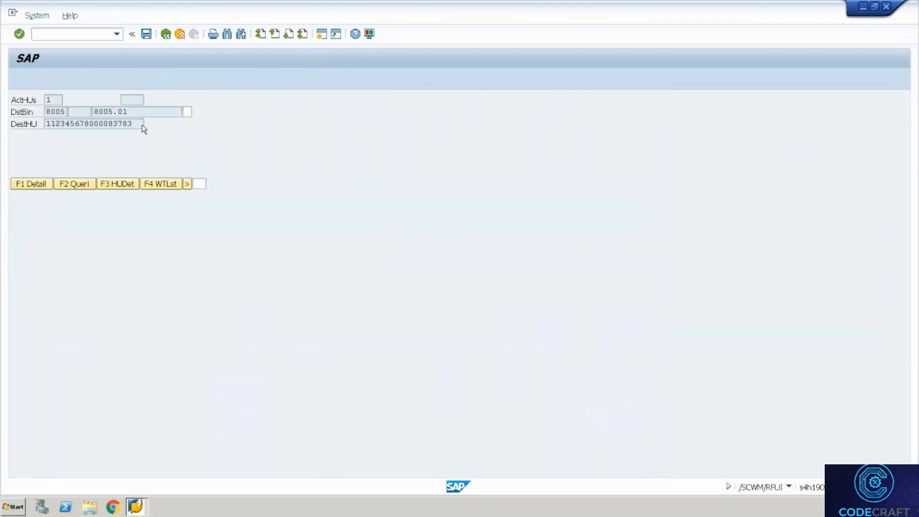
key(F7)
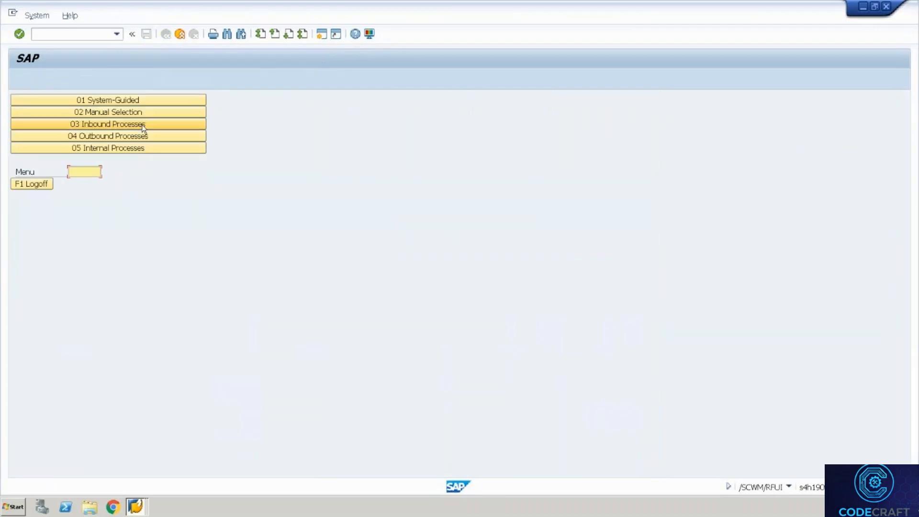
- Start putaway by warehouse order under the inbound processes and enter the warehouse order of the open T-T100 task
click(143, 124)
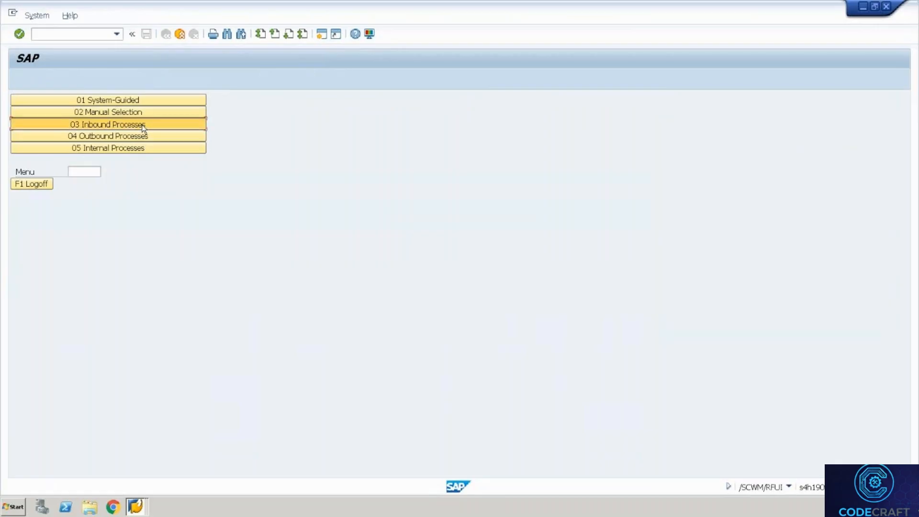
click(113, 124)
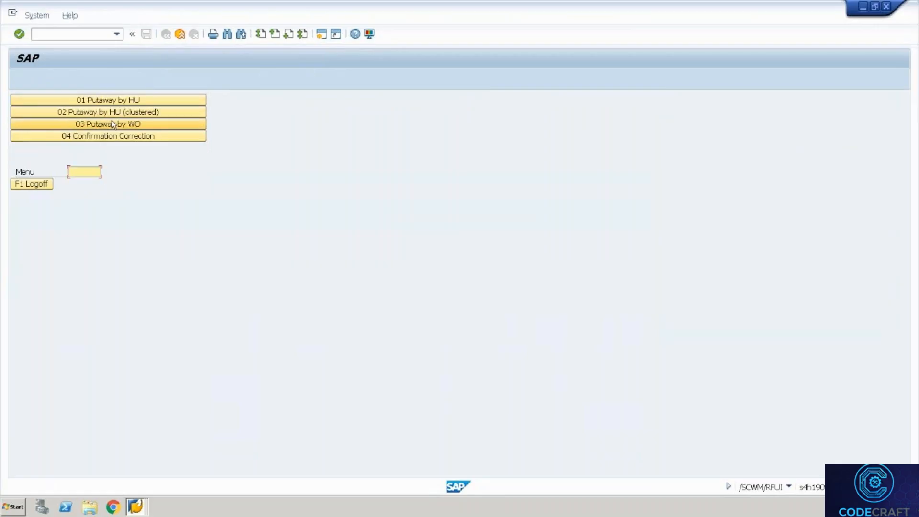
click(142, 124)
key(ctrl+v)
key(Return)
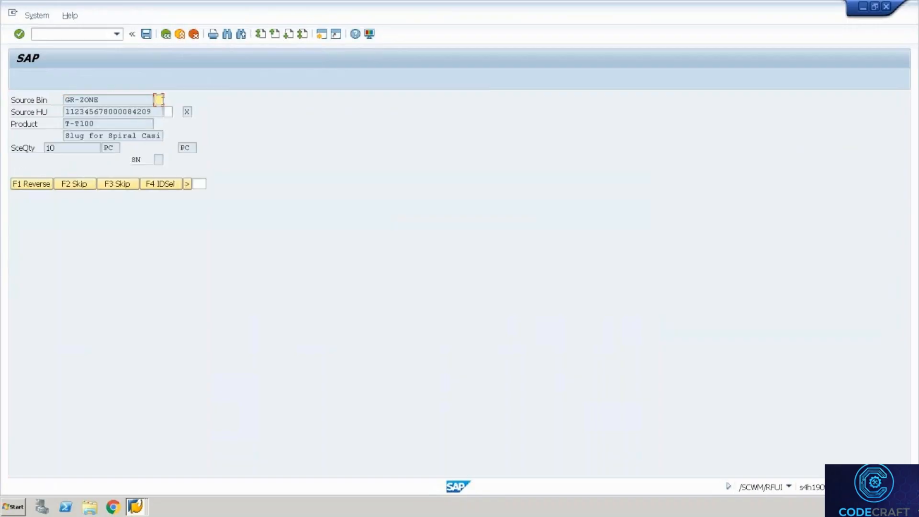
- Verify the source bin GR-ZONE and the source handling unit of the T-T100 putaway task with their displayed values
drag(115, 100, 46, 99)
key(Return)
drag(152, 111, 78, 112)
key(ctrl+c)
key(Tab)
key(ctrl+v)
key(Return)
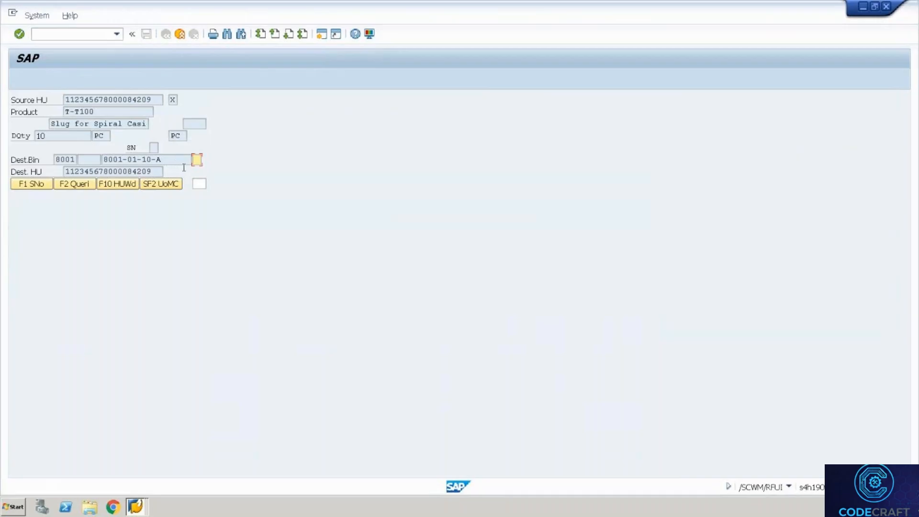
- List the valid exceptions for the putaway task, open the Change Destination Bin option and return to the task
click(200, 183)
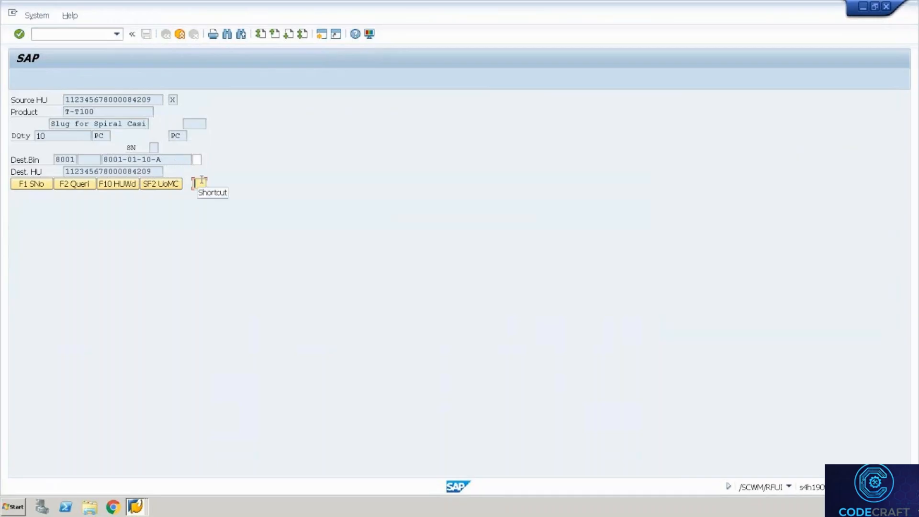
text(1)
text(1)
text(st)
key(Return)
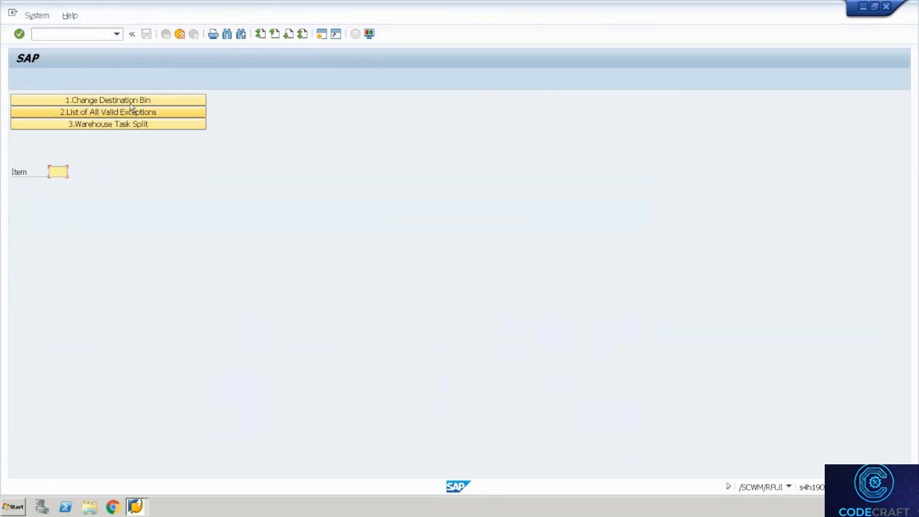
click(130, 101)
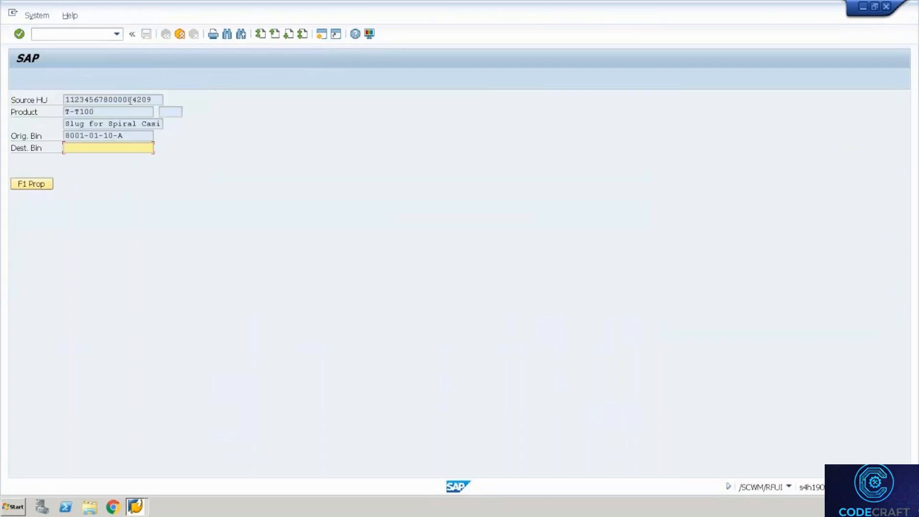
key(Return)
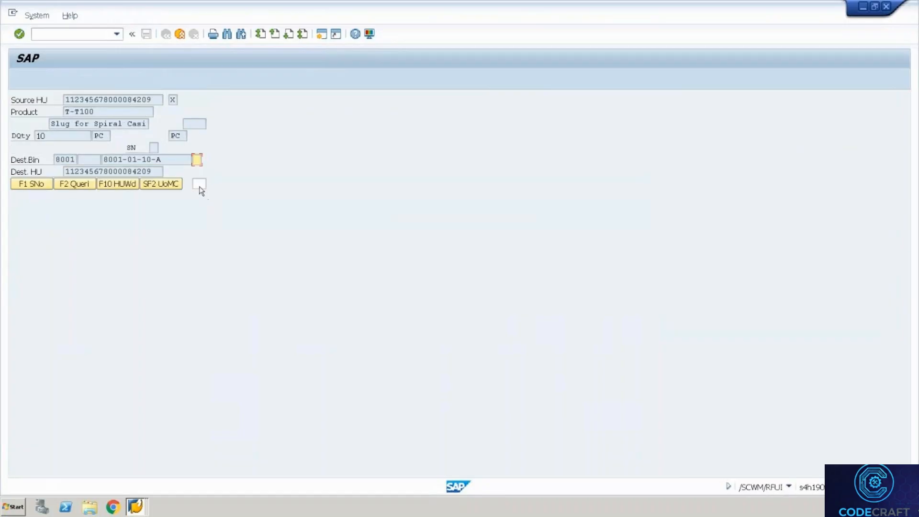
- Open the destination bin change through its exception code and request a proposal for an alternative bin
click(200, 184)
text(CR)
click(199, 185)
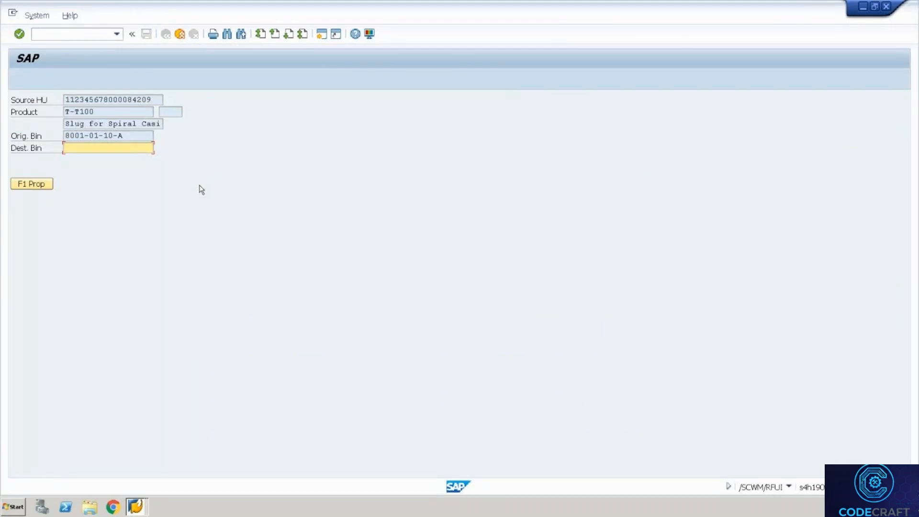
click(34, 184)
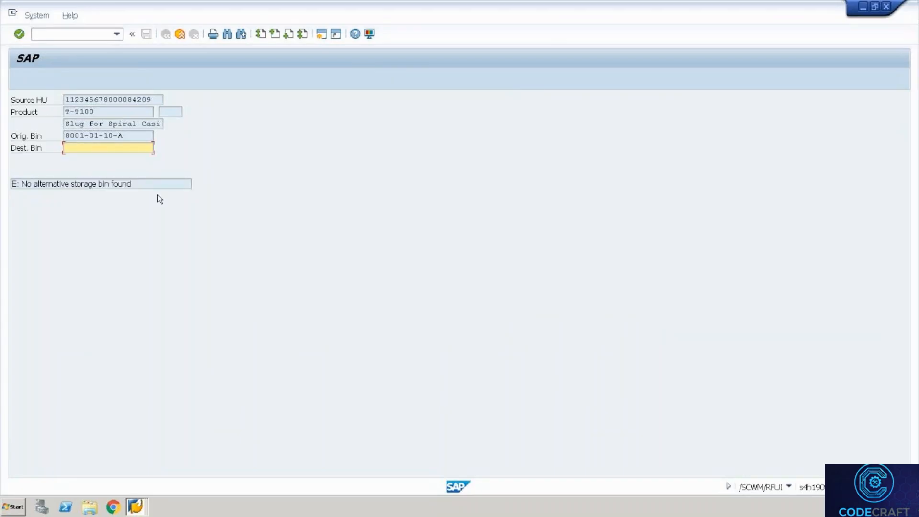
- Try to use bin 8001.01.06.06 from the warehouse task's destination bin list as the new RF destination bin
key(alt+Tab)
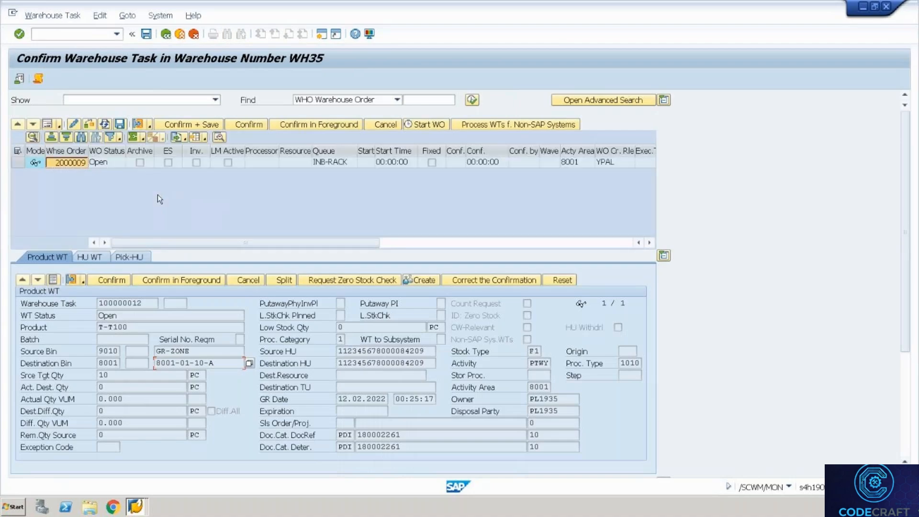
click(250, 365)
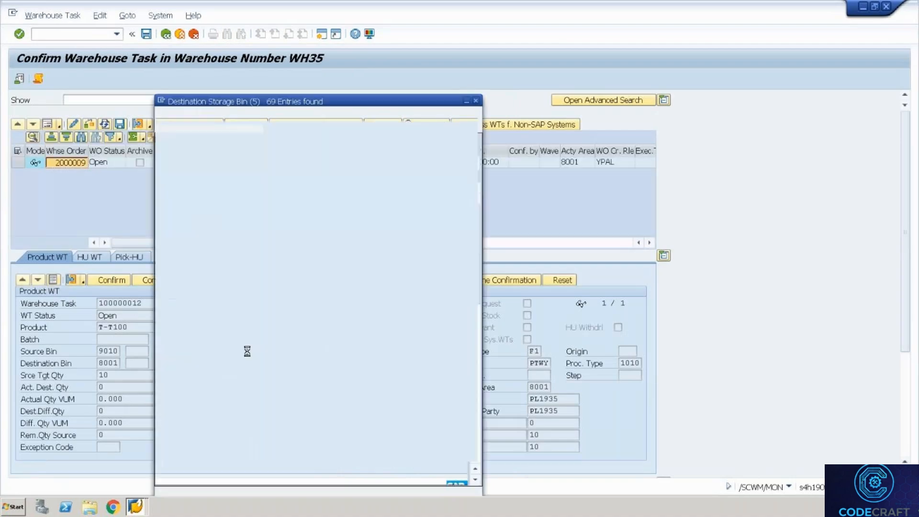
click(197, 376)
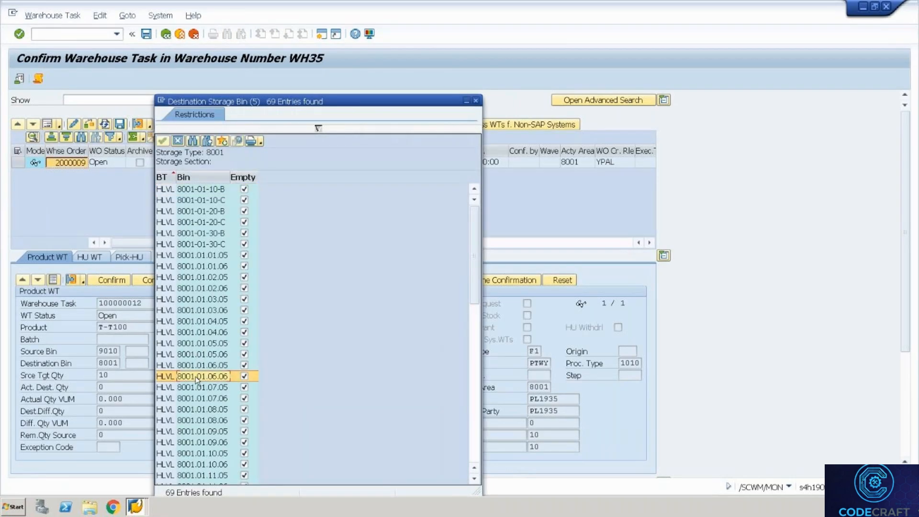
double_click(197, 381)
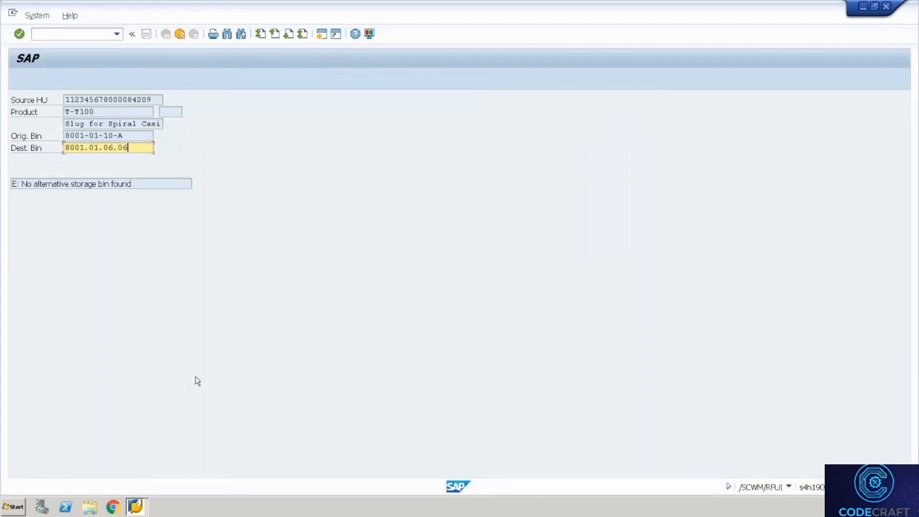
key(Return)
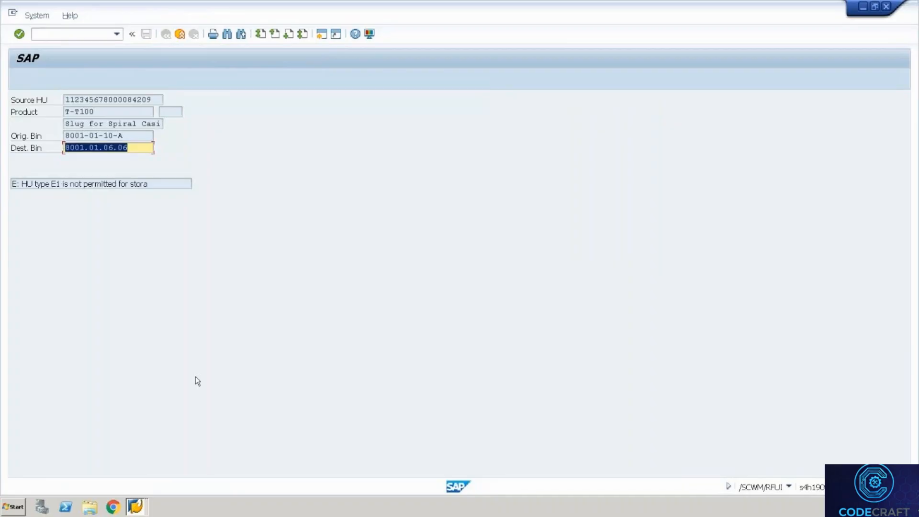
- Look up low-level bin 8001-01-20-A in the destination bin list and set it as the new RF destination bin
key(F4)
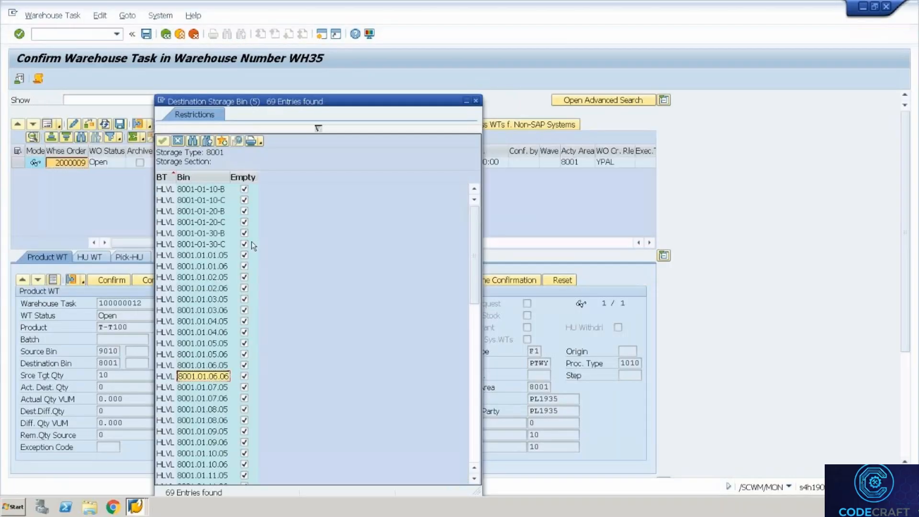
click(212, 198)
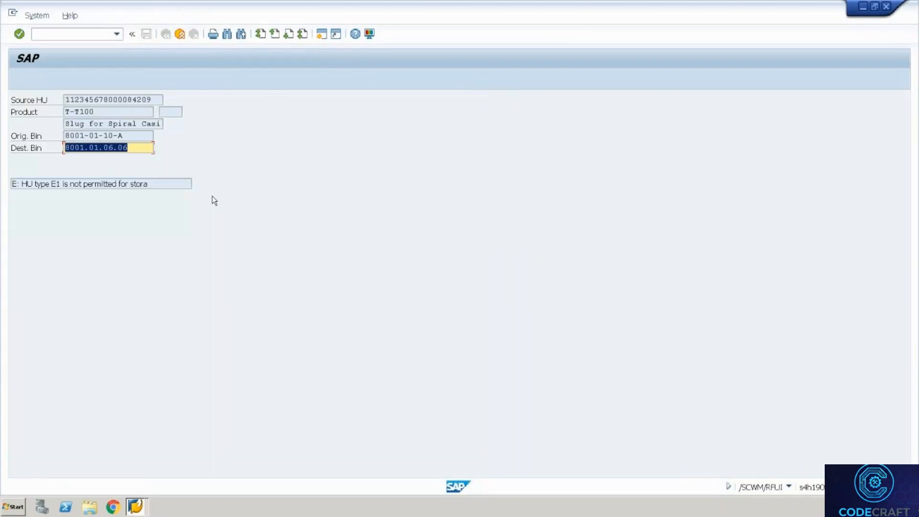
key(alt+Tab)
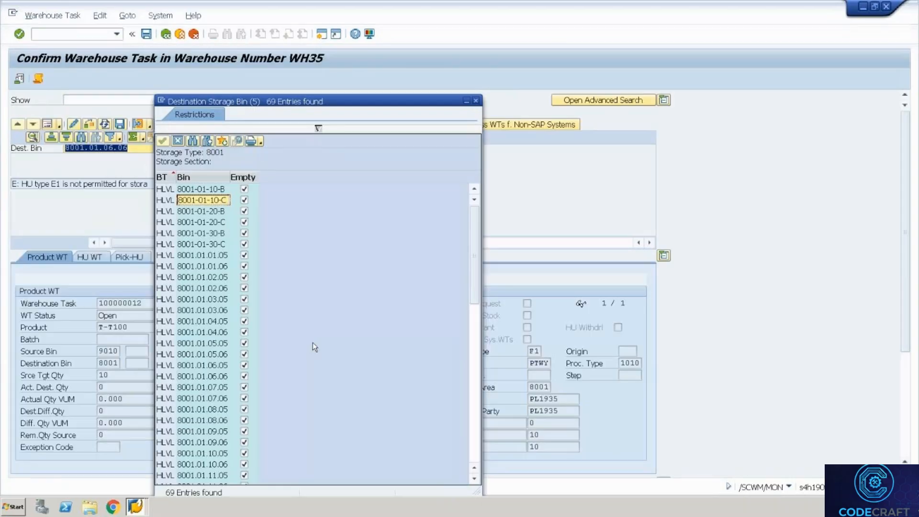
click(477, 435)
click(477, 438)
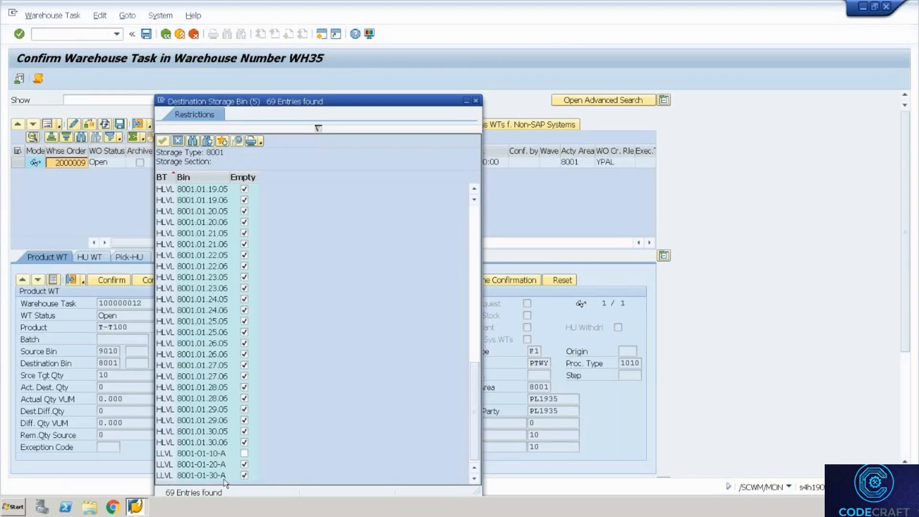
click(205, 463)
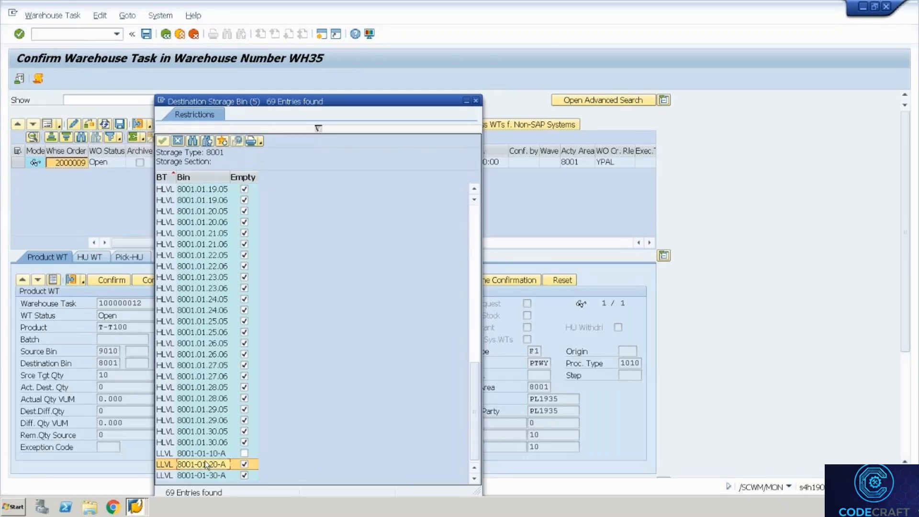
double_click(205, 462)
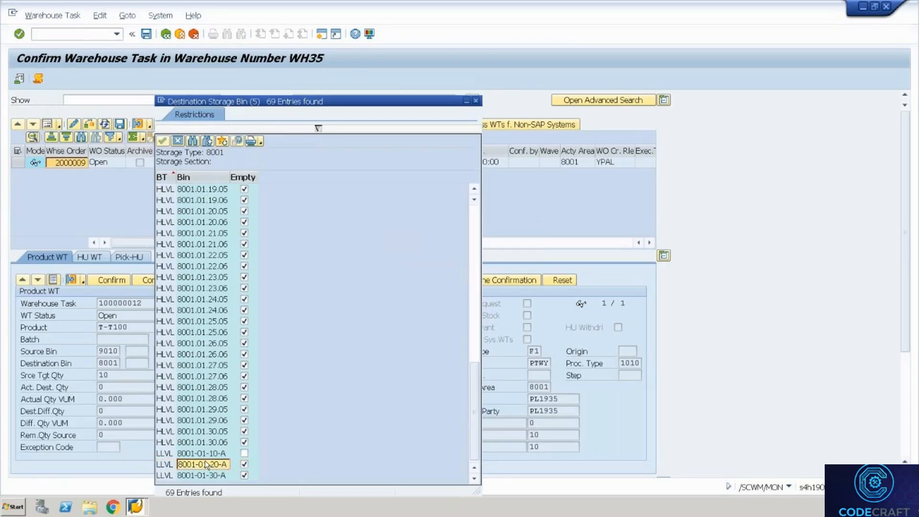
key(Return)
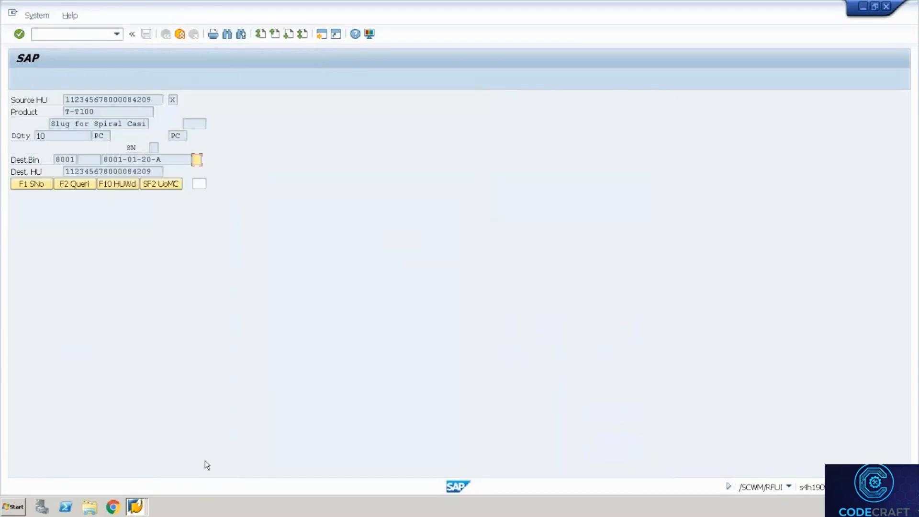
- Confirm the putaway by verifying destination bin 8001-01-20-A, and close the destination bin list in the warehouse task session
drag(174, 158, 102, 149)
key(ctrl+c)
key(Tab)
key(ctrl+v)
key(Return)
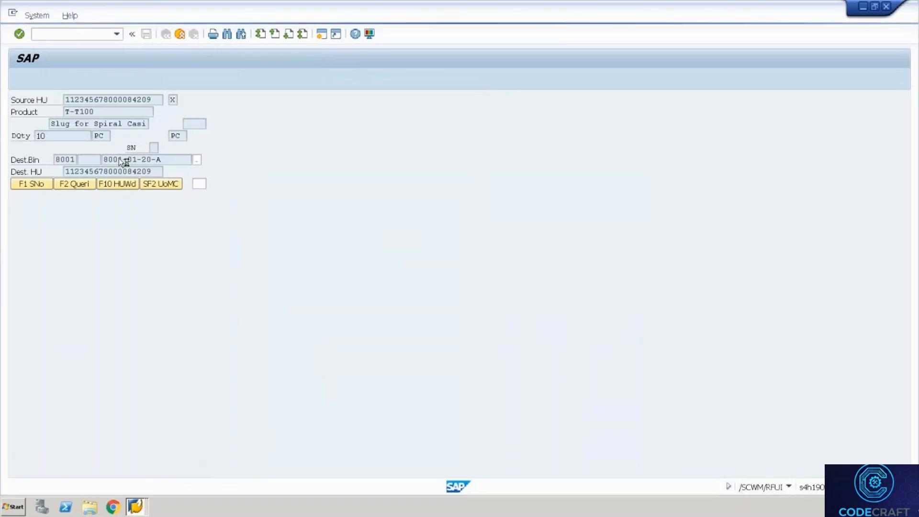
key(alt+Tab)
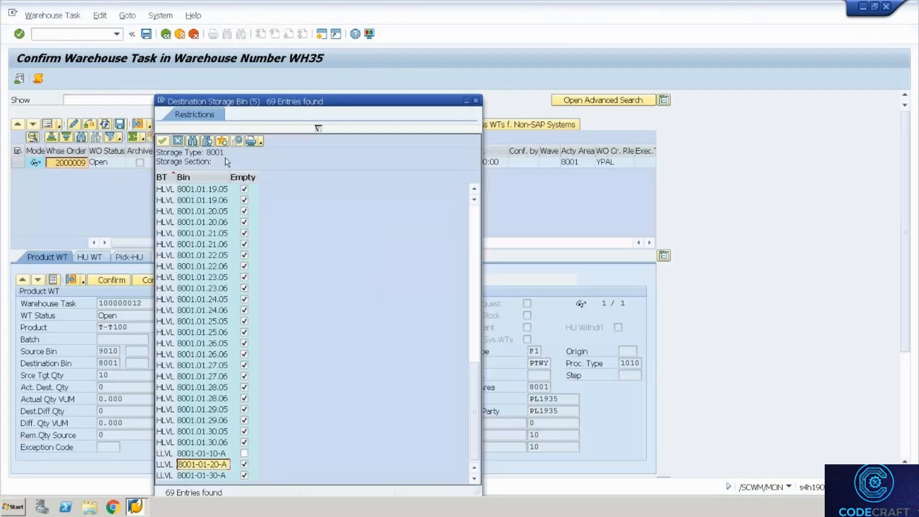
click(476, 101)
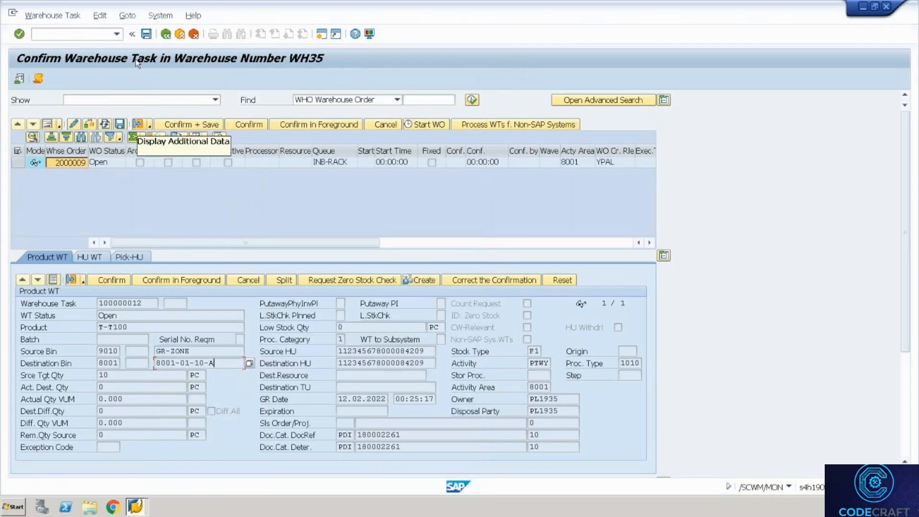
- Return to the warehouse monitor, try to confirm the first T-F100 picking task in the background, and close its log
click(167, 34)
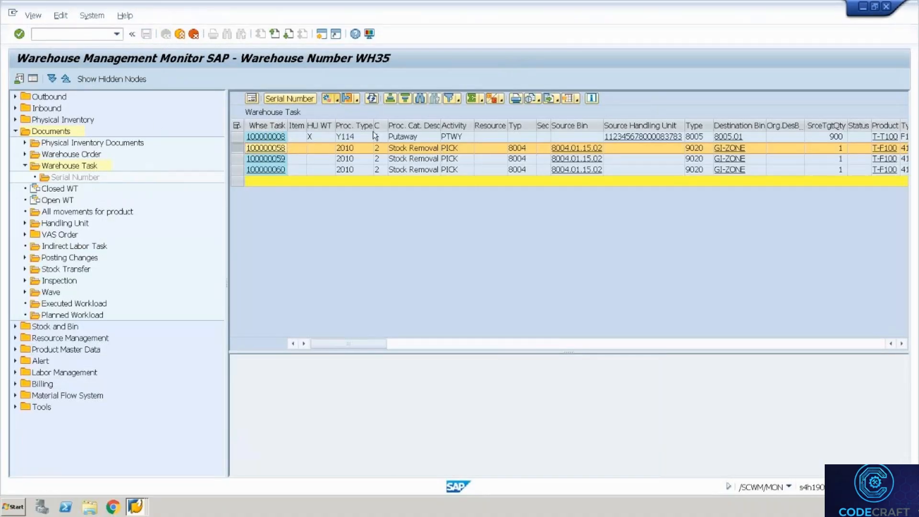
click(338, 99)
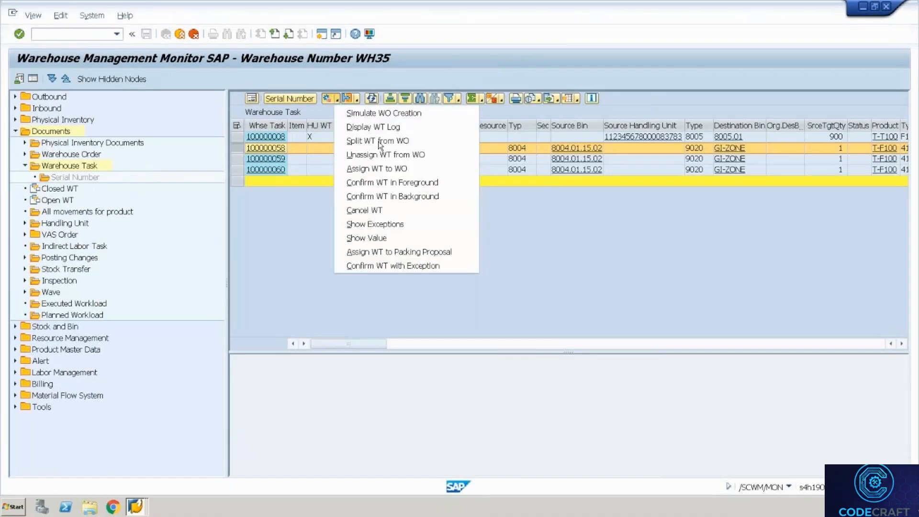
click(394, 196)
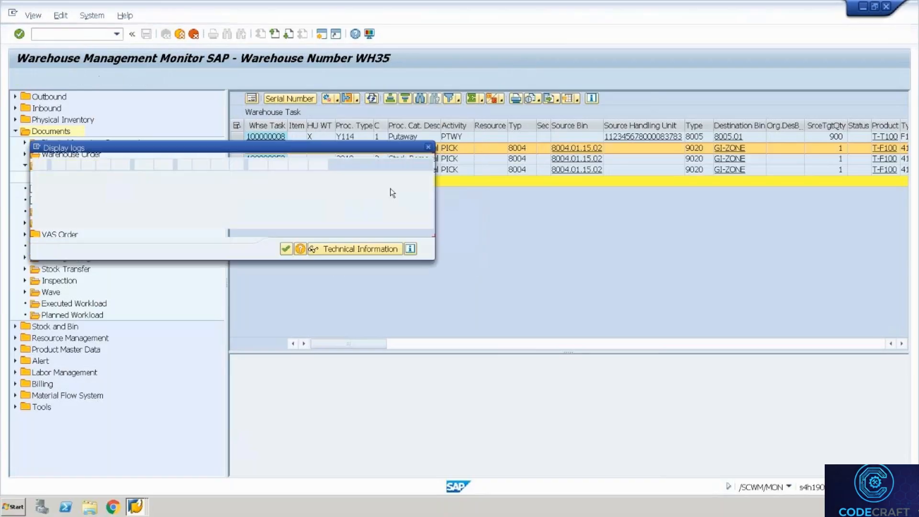
key(Escape)
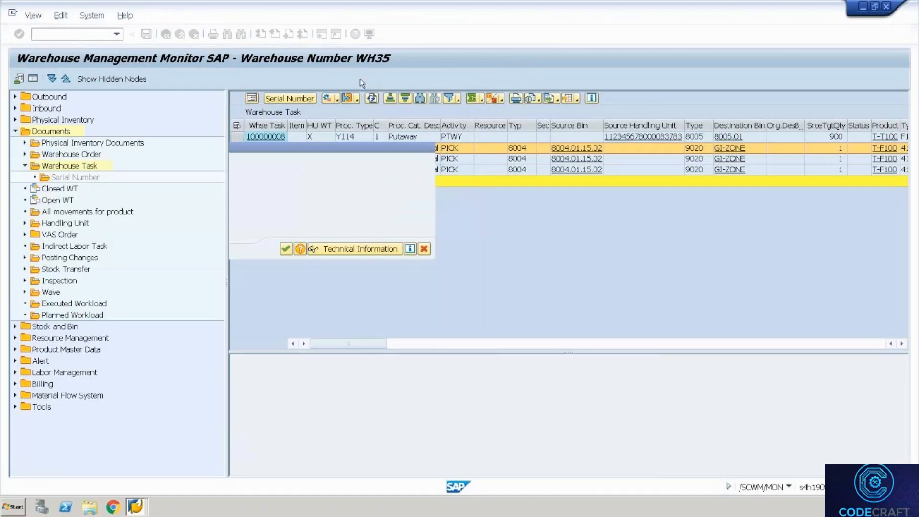
- Open the first T-F100 picking task for foreground confirmation, review its product task form, and return to the monitor
click(337, 97)
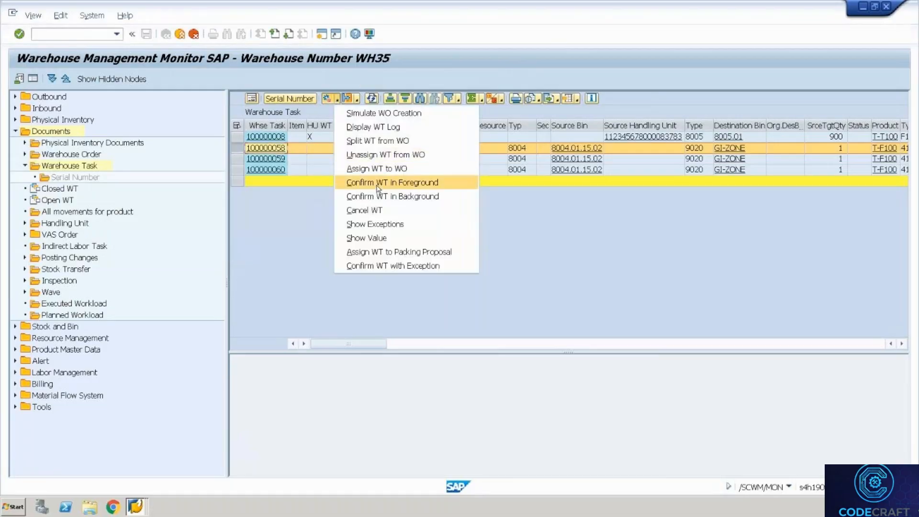
click(377, 185)
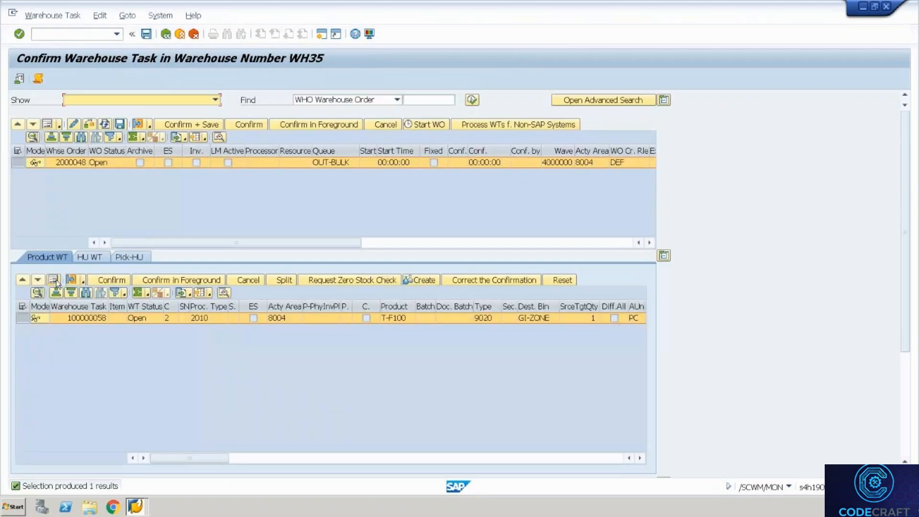
click(53, 280)
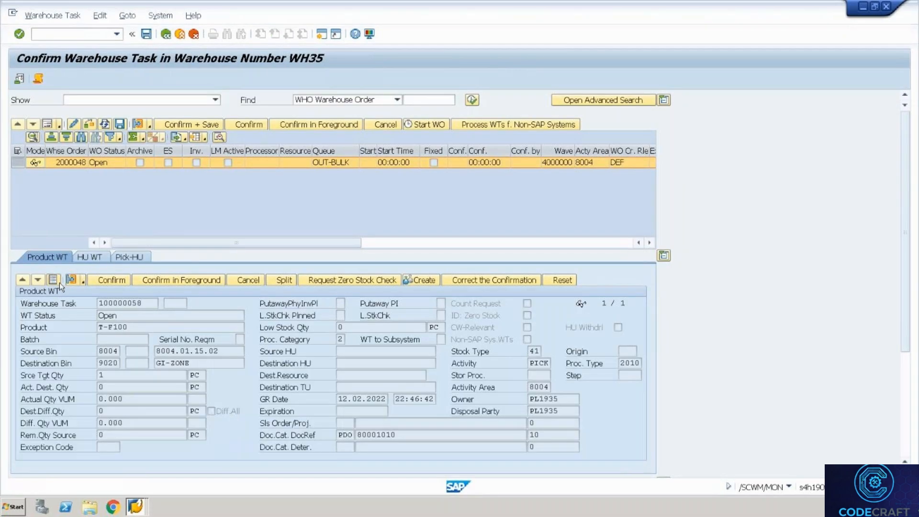
click(72, 281)
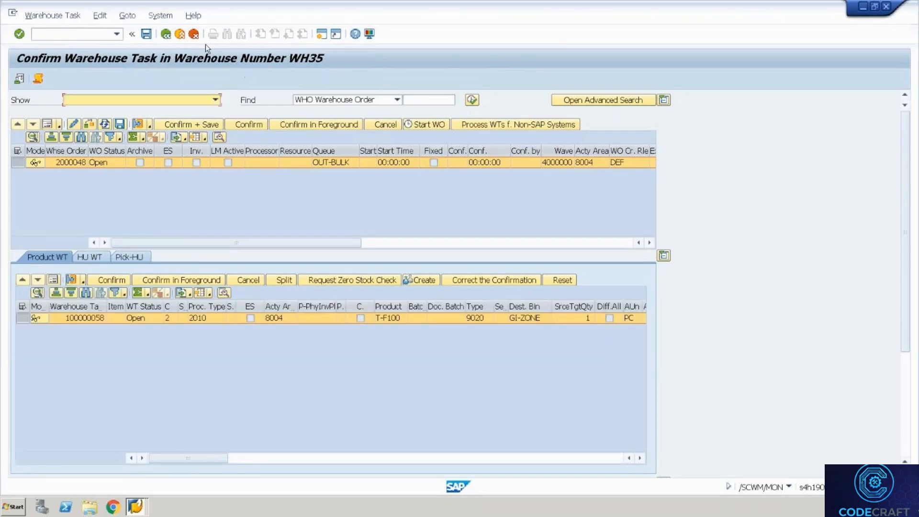
click(165, 33)
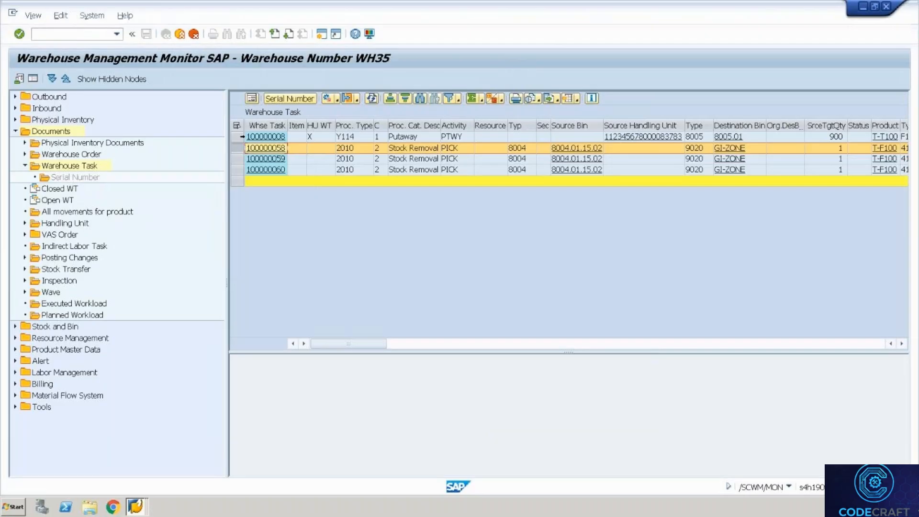
- Open the monitor's warehouse order selection and copy the putaway warehouse order number from the RF session's entry history
double_click(67, 160)
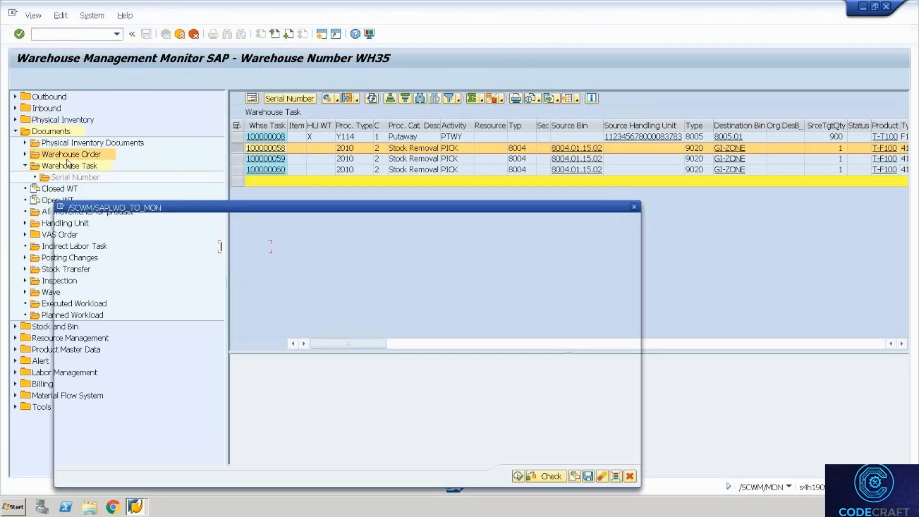
key(ctrl+v)
key(BackSpace)
key(BackSpace)
key(BackSpace)
key(BackSpace)
key(BackSpace)
key(BackSpace)
key(BackSpace)
key(BackSpace)
key(BackSpace)
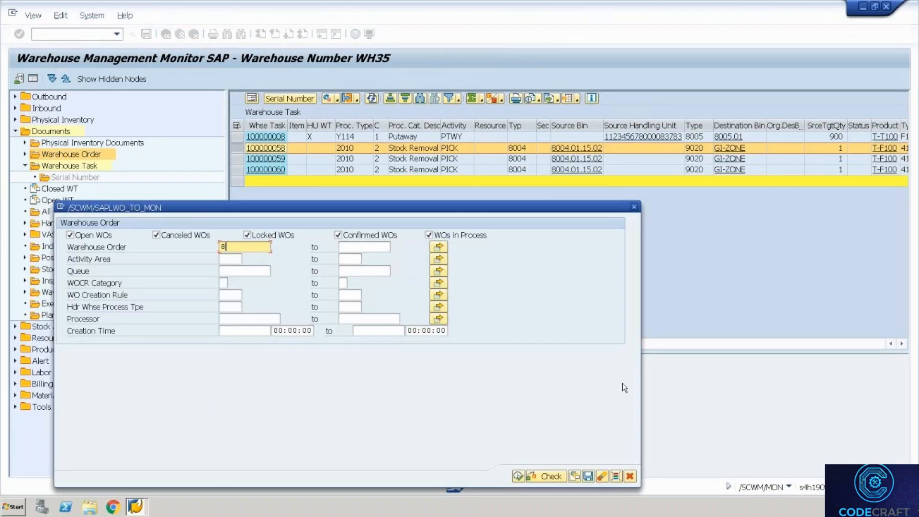
key(BackSpace)
key(Down)
key(Return)
key(F8)
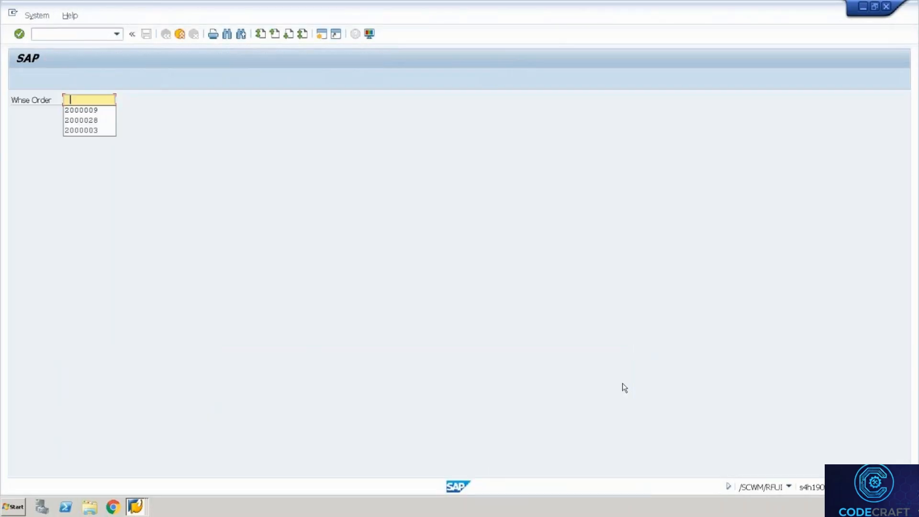
key(Down)
key(Return)
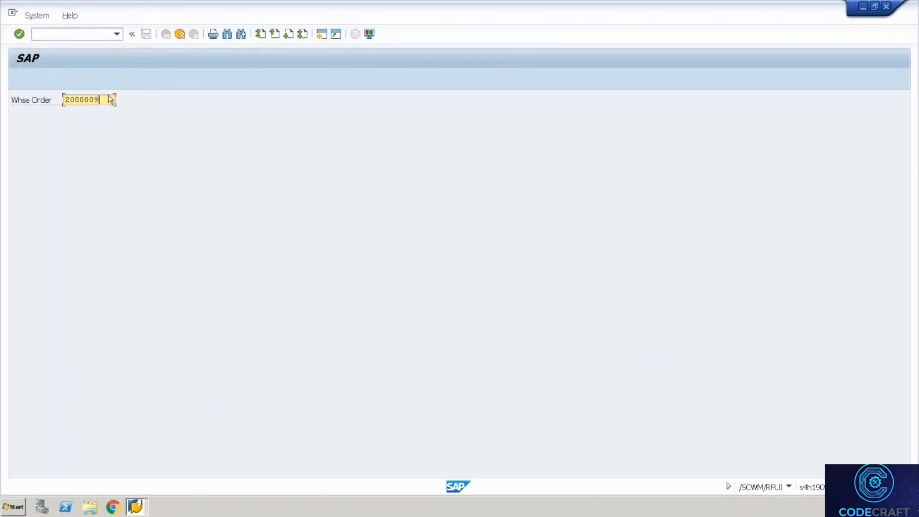
double_click(64, 100)
key(alt+Tab)
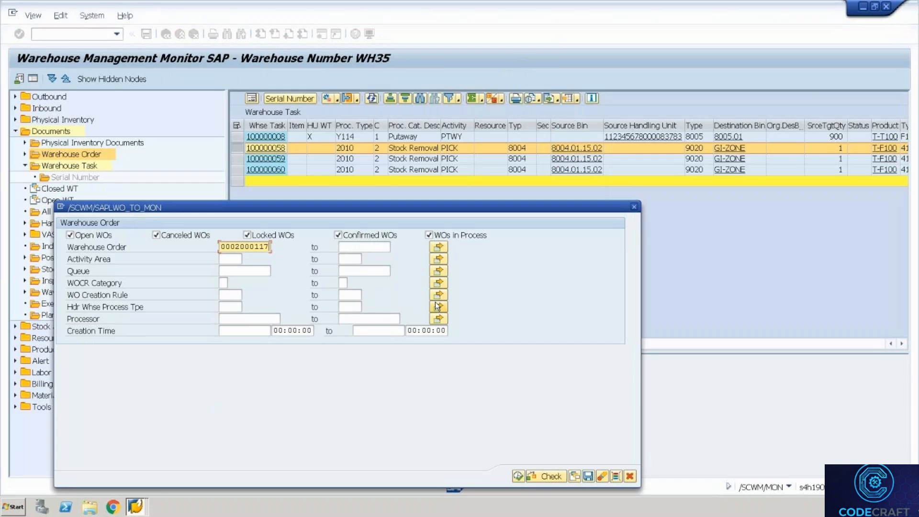
- Replace the warehouse order criterion with the copied order number and display that order with its warehouse tasks
key(BackSpace)
key(BackSpace)
key(BackSpace)
key(BackSpace)
key(BackSpace)
key(BackSpace)
key(BackSpace)
key(BackSpace)
key(BackSpace)
key(BackSpace)
key(ctrl+v)
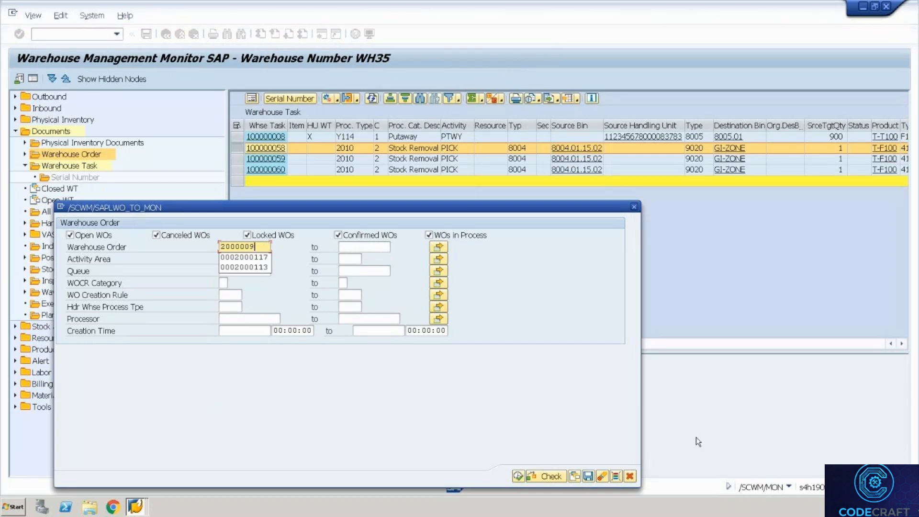
click(517, 476)
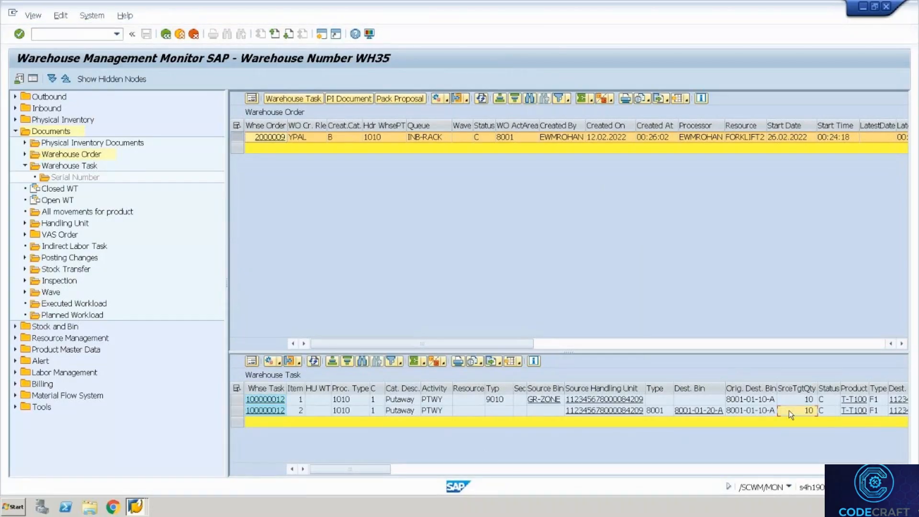
- Examine the T-T100 putaway order's warehouse task details, from quantities and destination bins through to the exception code
key(Right)
key(Right)
key(Right)
key(Right)
key(Right)
key(Right)
key(Right)
key(Right)
key(Right)
key(Right)
key(Right)
key(Right)
key(Right)
key(Right)
key(Right)
key(Right)
key(Right)
key(Right)
key(Right)
key(Right)
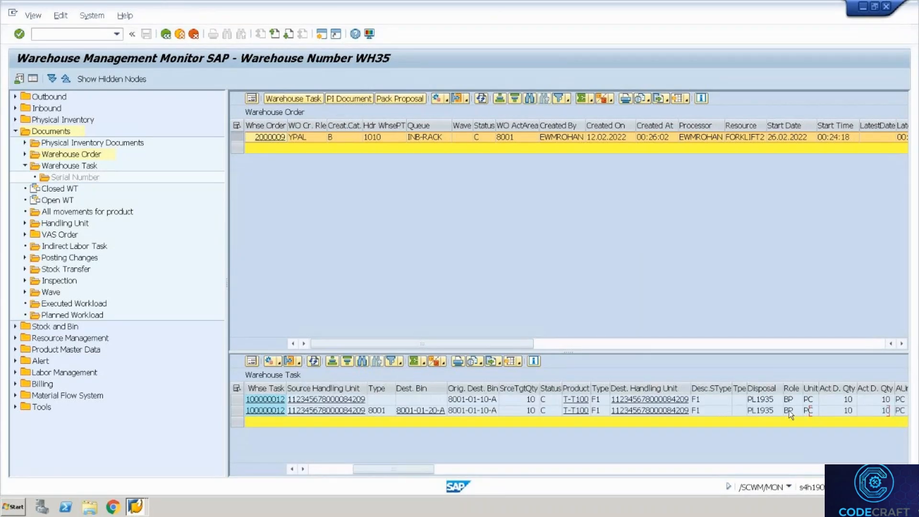
key(Left)
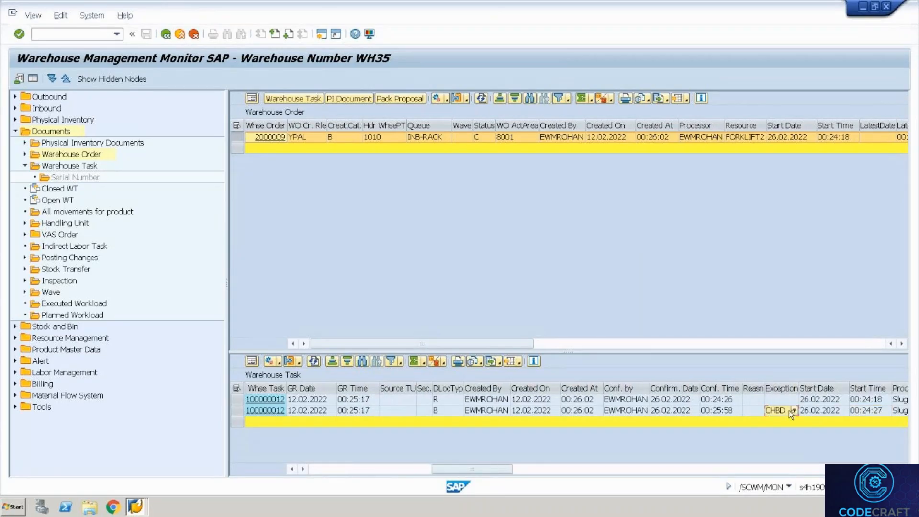
- Inspect the selection criteria of the Application Log under Tools and of Exception under Alert, closing both without running them
click(14, 407)
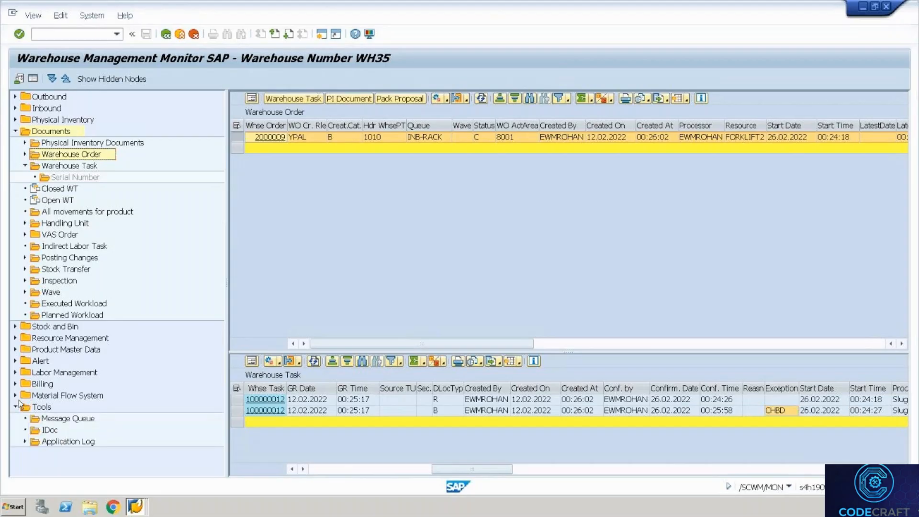
click(58, 442)
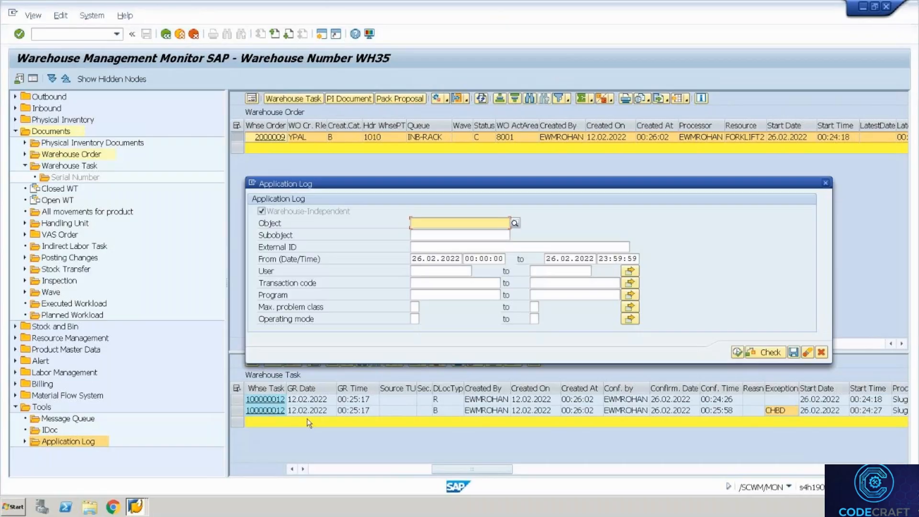
click(822, 353)
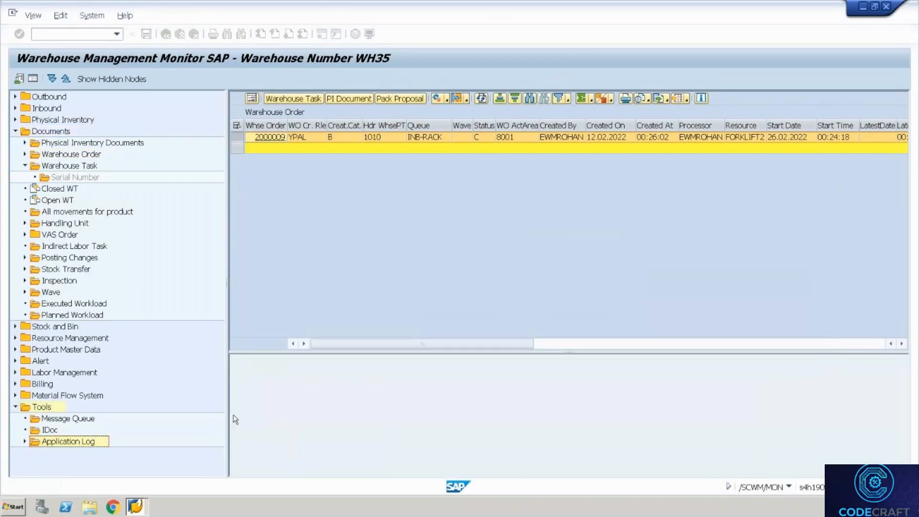
click(15, 361)
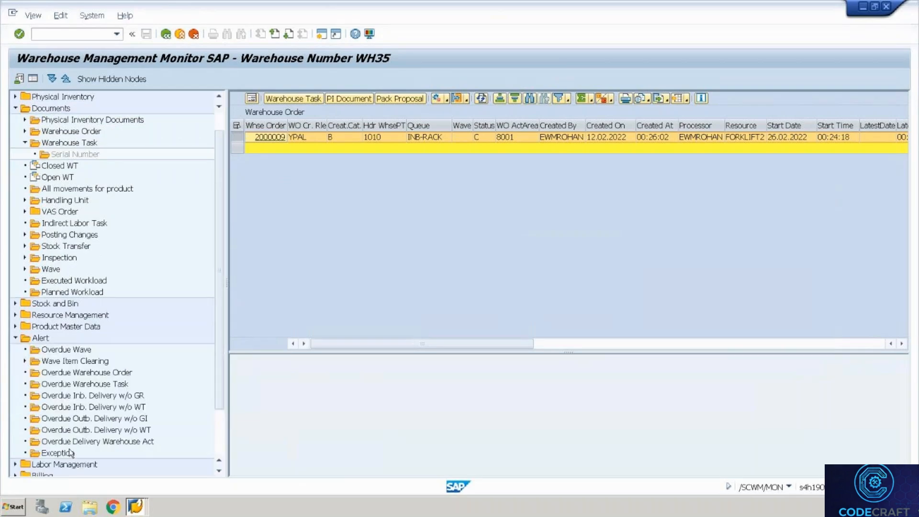
double_click(68, 455)
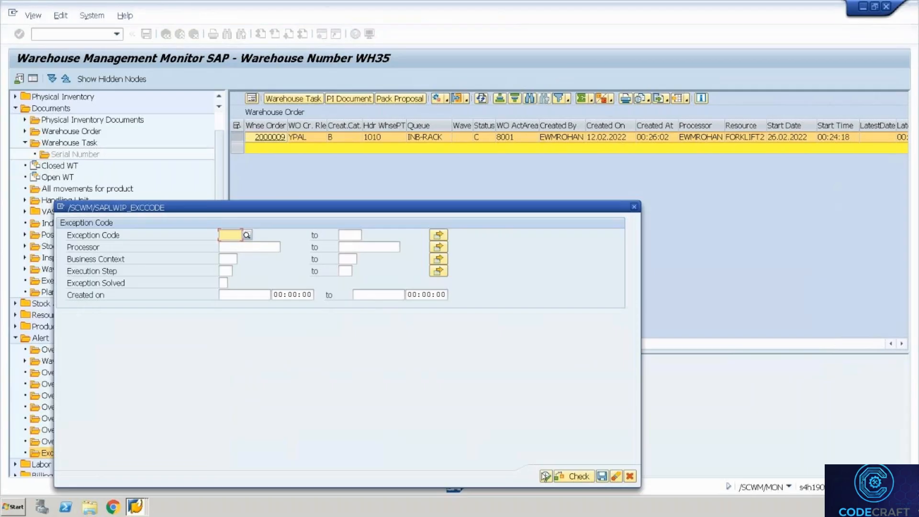
click(634, 207)
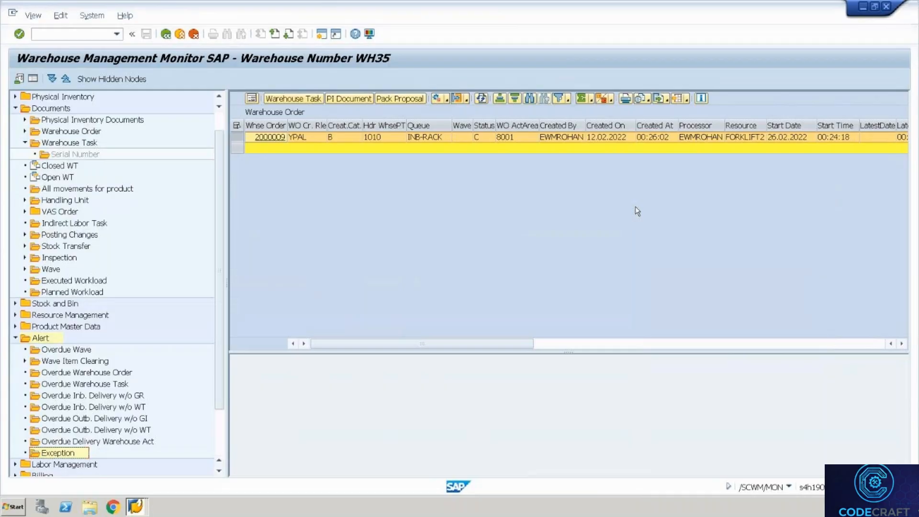
- List the open warehouse tasks in the monitor and open the first T-F100 stock removal task for foreground confirmation
key(alt+Tab)
key(alt+Tab)
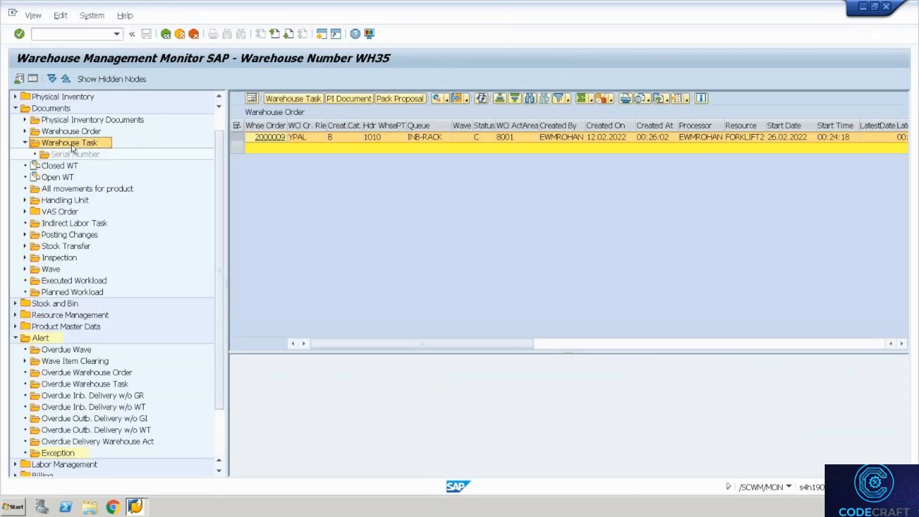
click(71, 143)
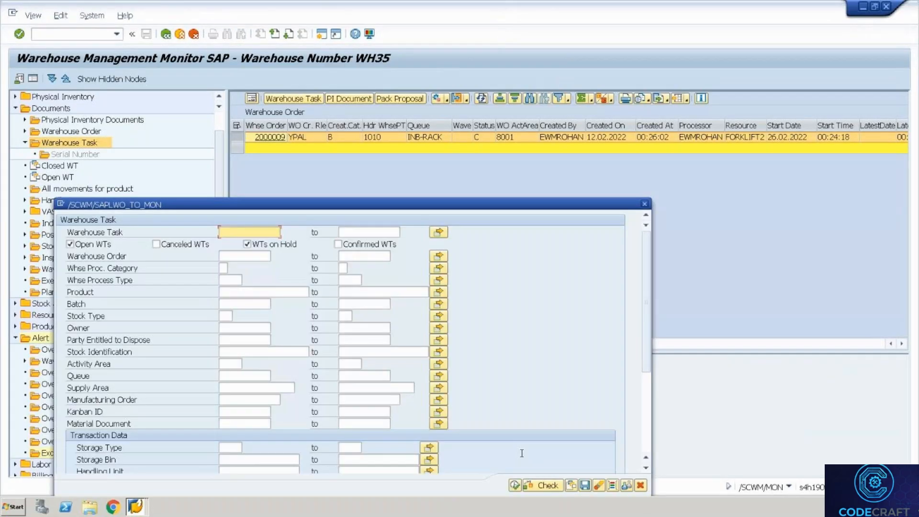
click(514, 484)
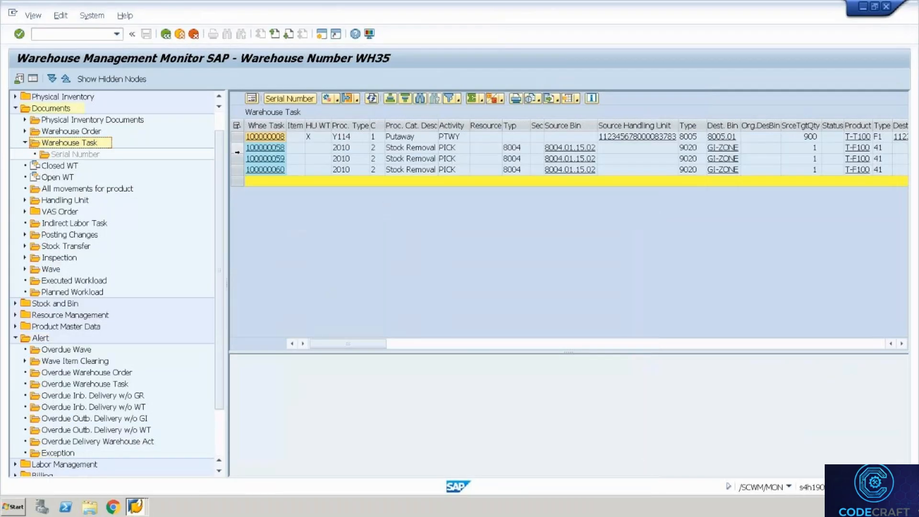
click(237, 151)
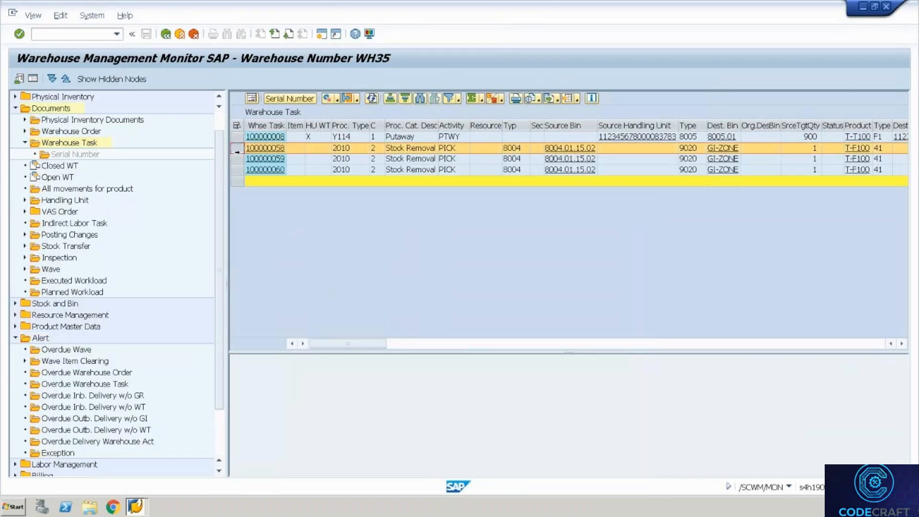
click(339, 98)
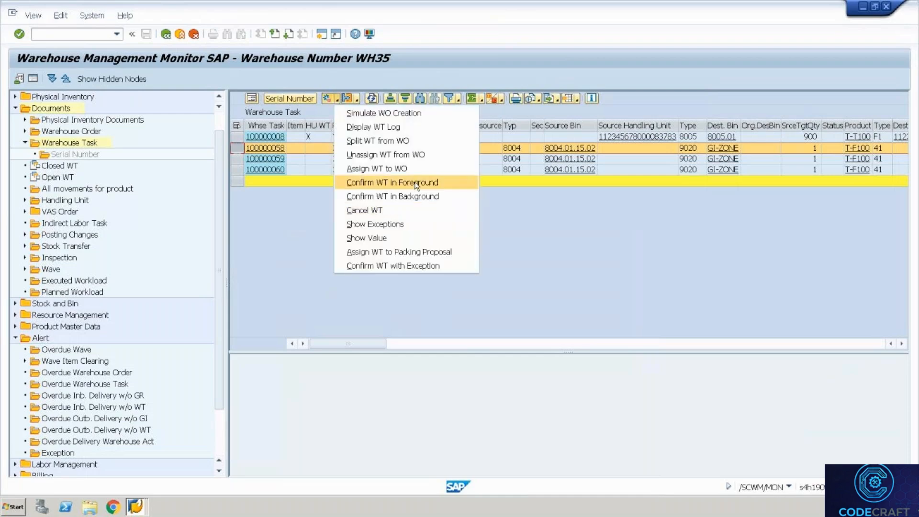
click(416, 184)
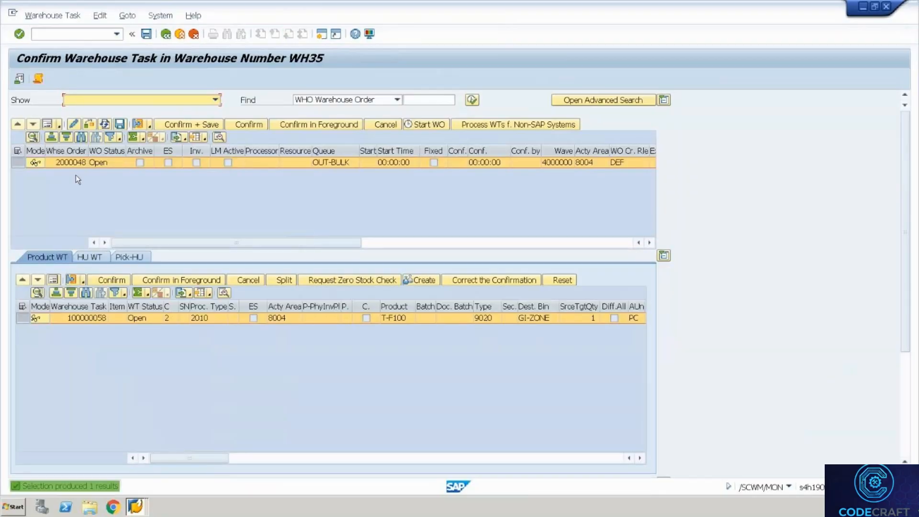
- Copy the T-F100 warehouse order's number from the monitor and return the RF session from inbound processes to its main menu
click(67, 163)
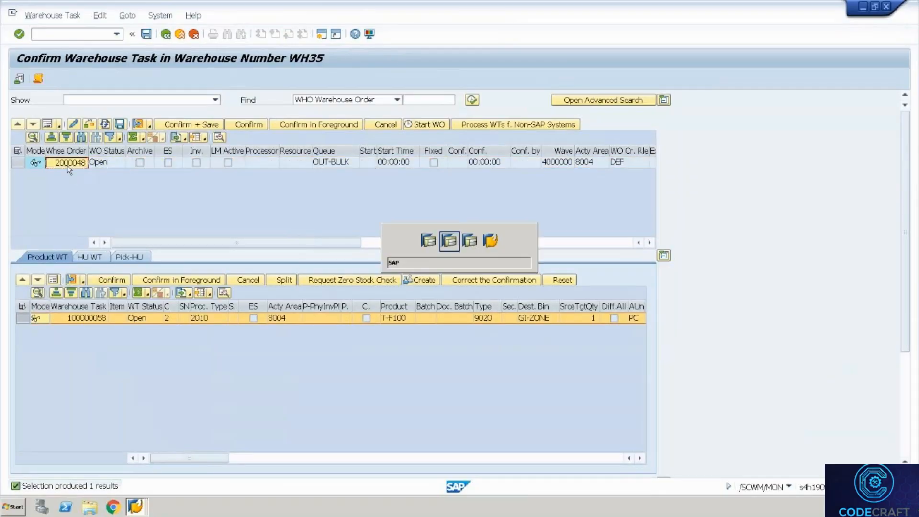
key(F7)
key(F7)
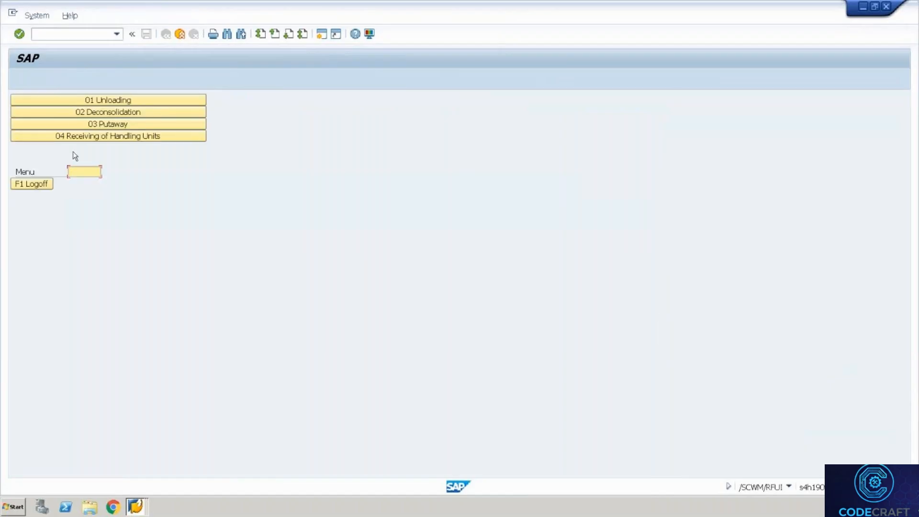
key(F7)
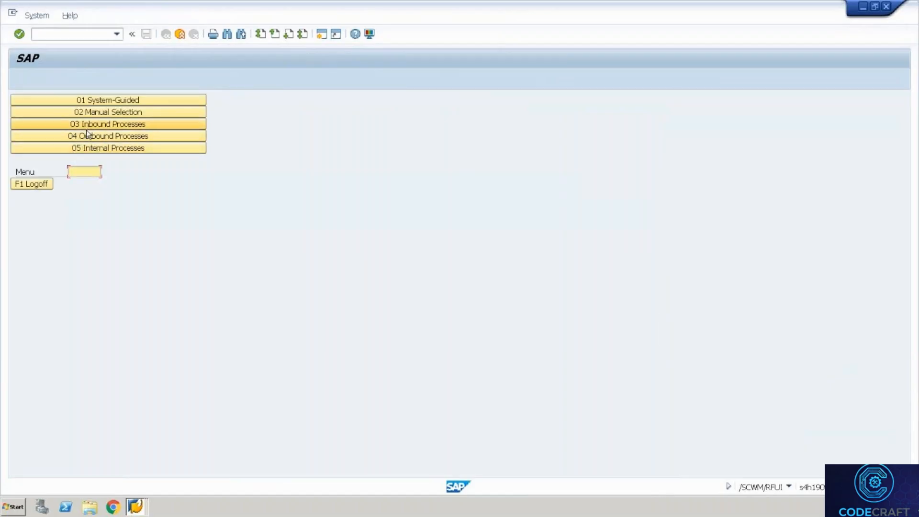
- Start Picking by WO under Outbound Processes for the copied warehouse order and continue past the pick-HU screen without entering one
click(88, 136)
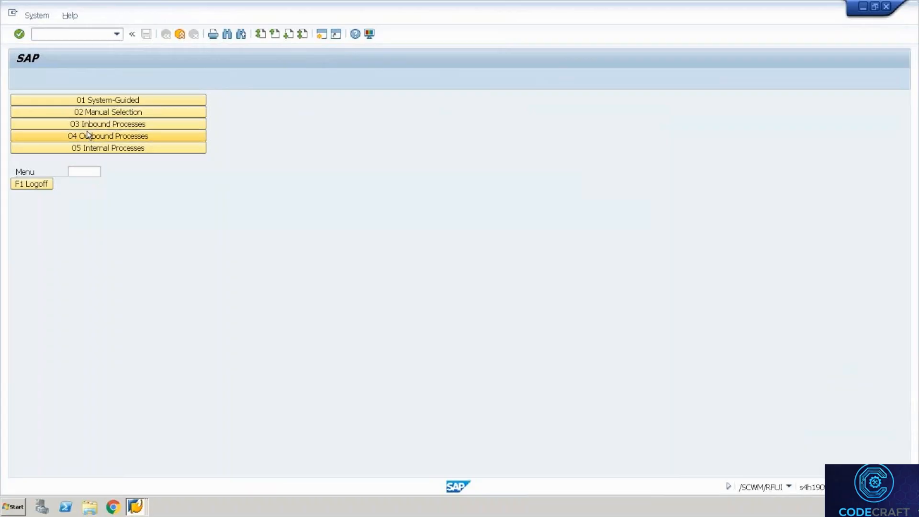
click(115, 100)
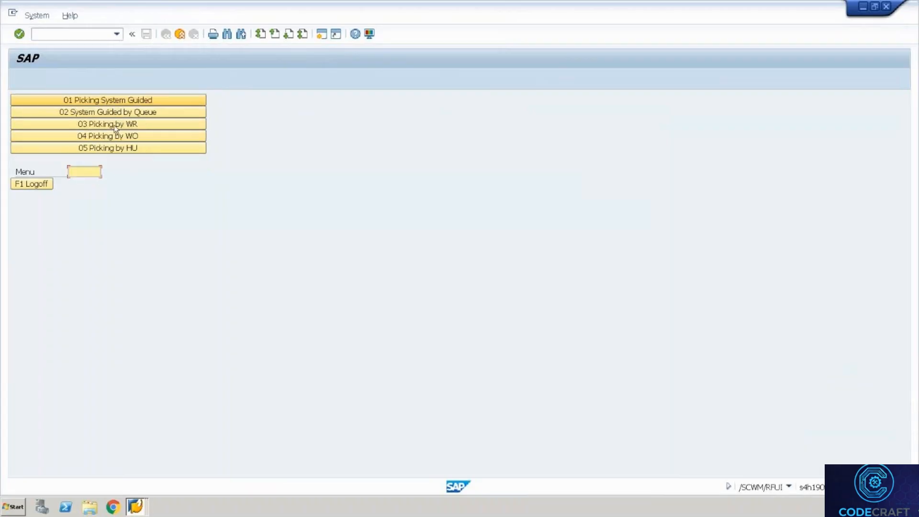
click(128, 138)
text(2000048)
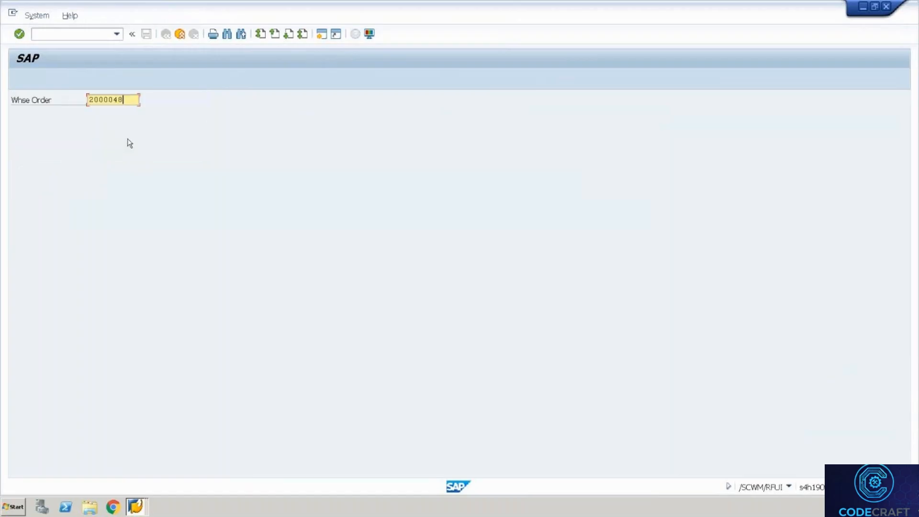
key(Return)
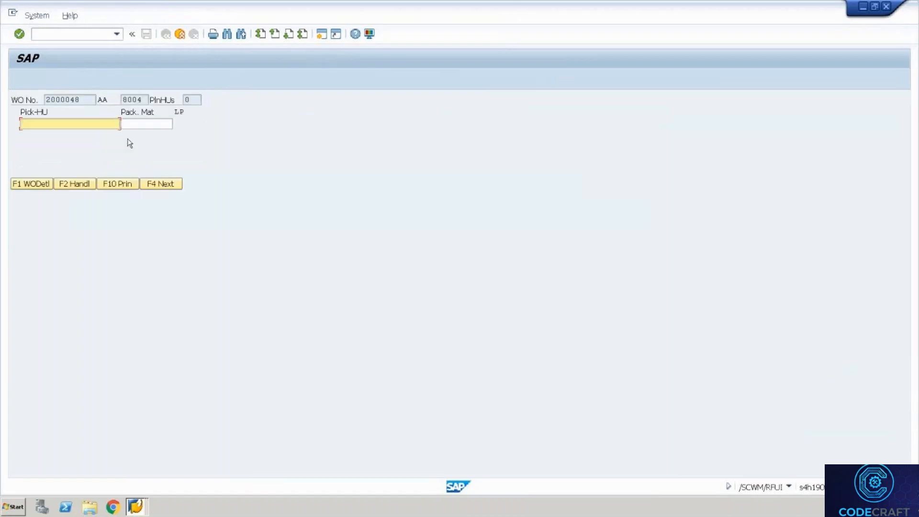
click(164, 182)
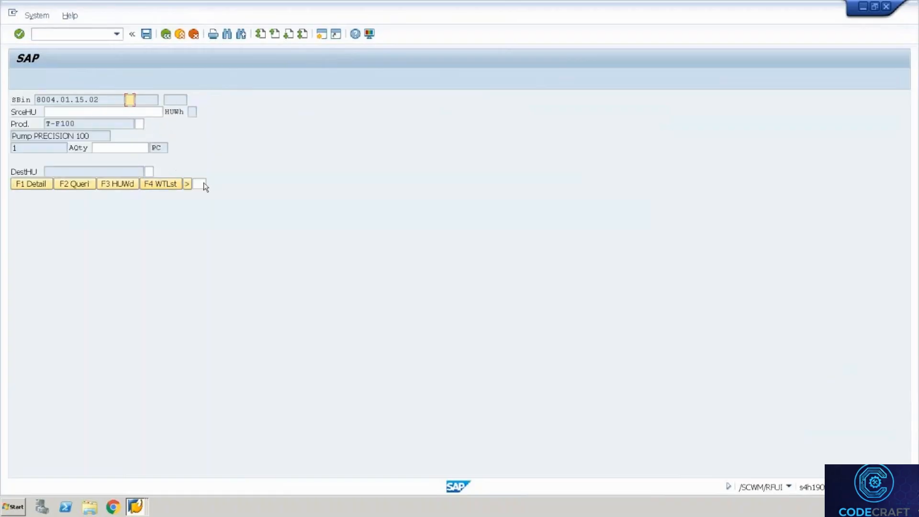
- Call up the exception list for the T-F100 pick from bin 8004.01.15.02 and choose Stock Removal Denial
click(205, 183)
text(li)
text(s)
key(Return)
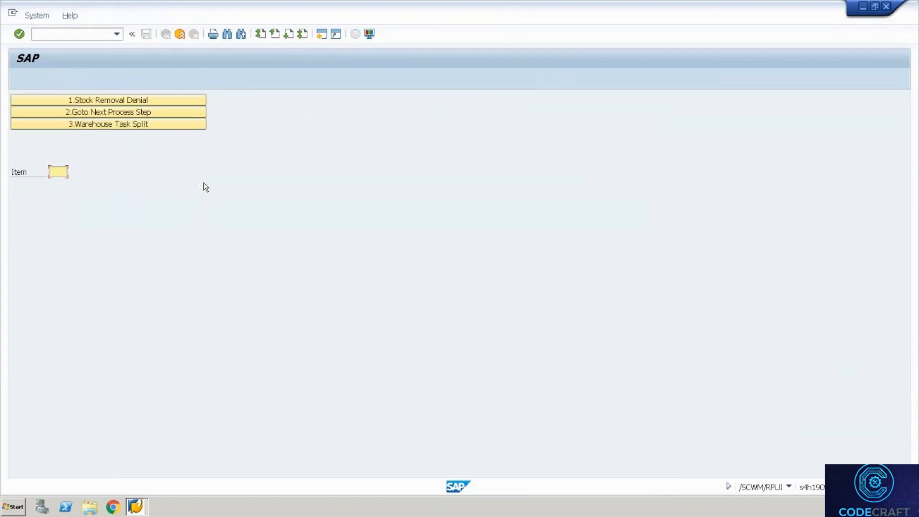
click(146, 101)
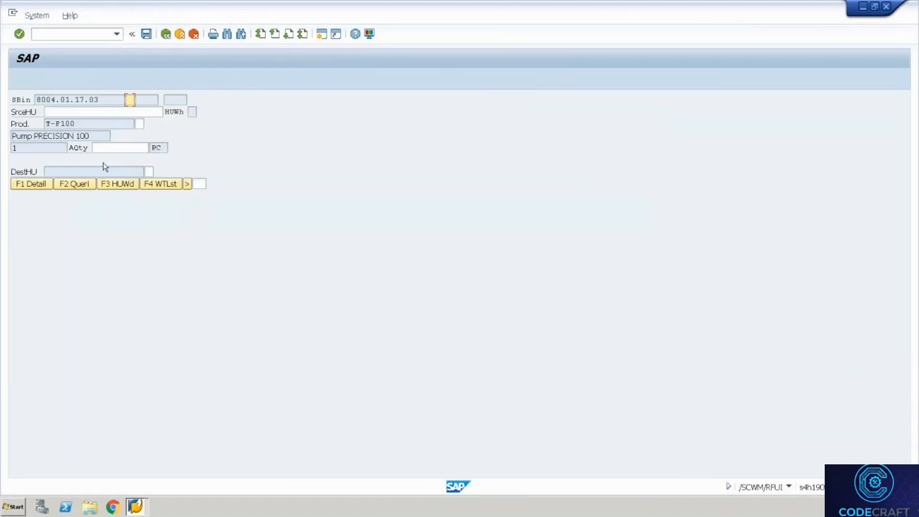
- Find the same warehouse order in the task confirmation screen and open the details of its confirmed T-F100 product task
key(alt+Tab)
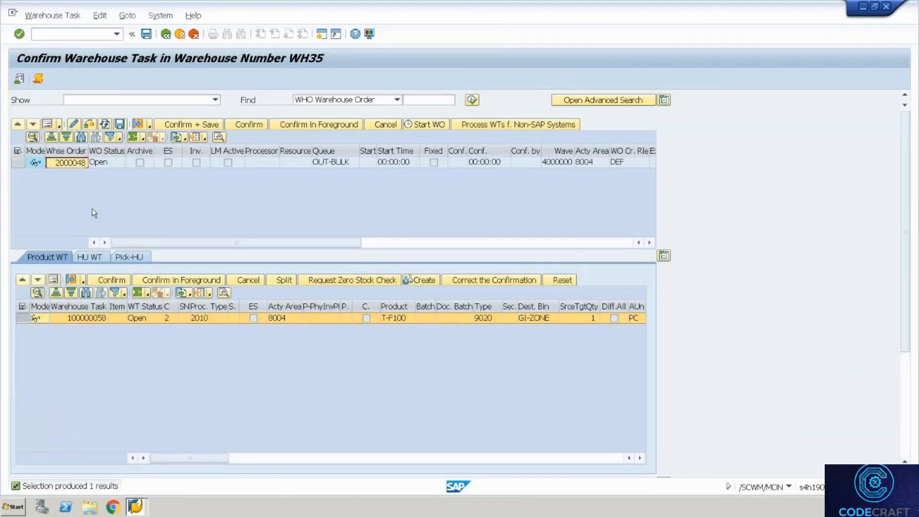
click(439, 100)
text(2000048)
click(471, 100)
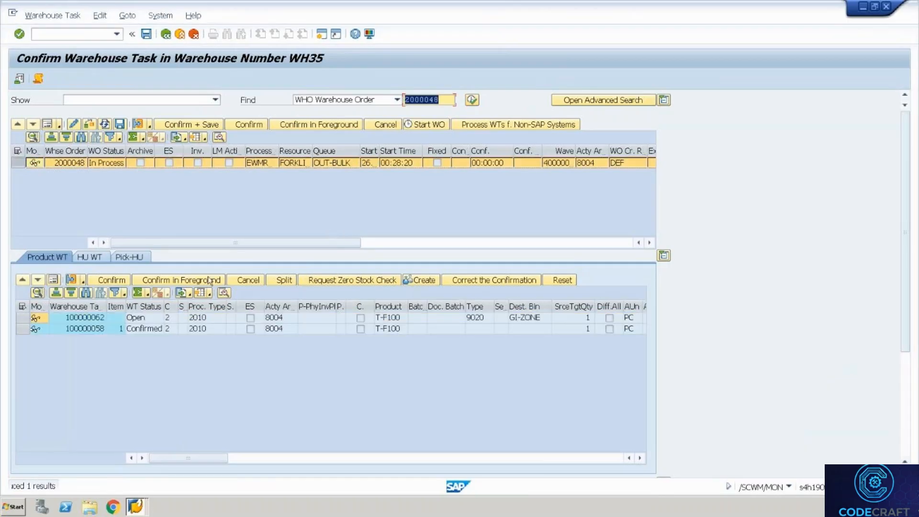
click(120, 335)
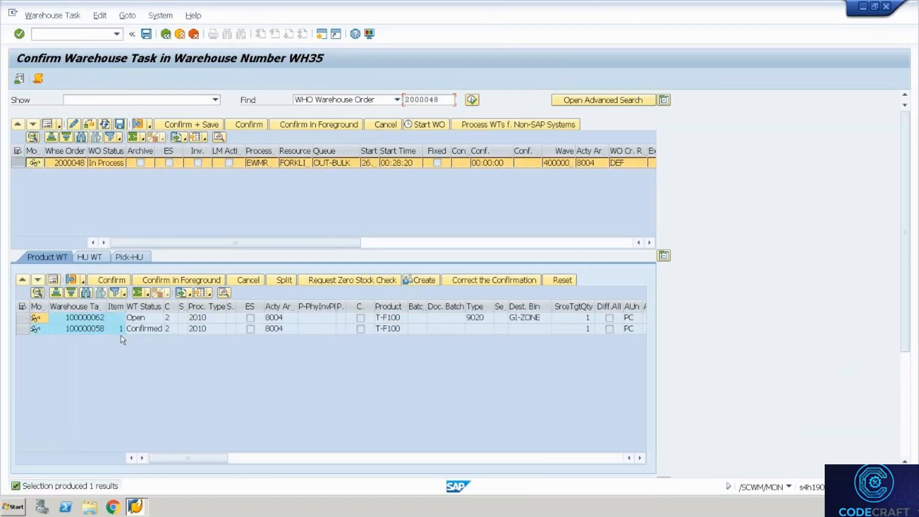
click(23, 328)
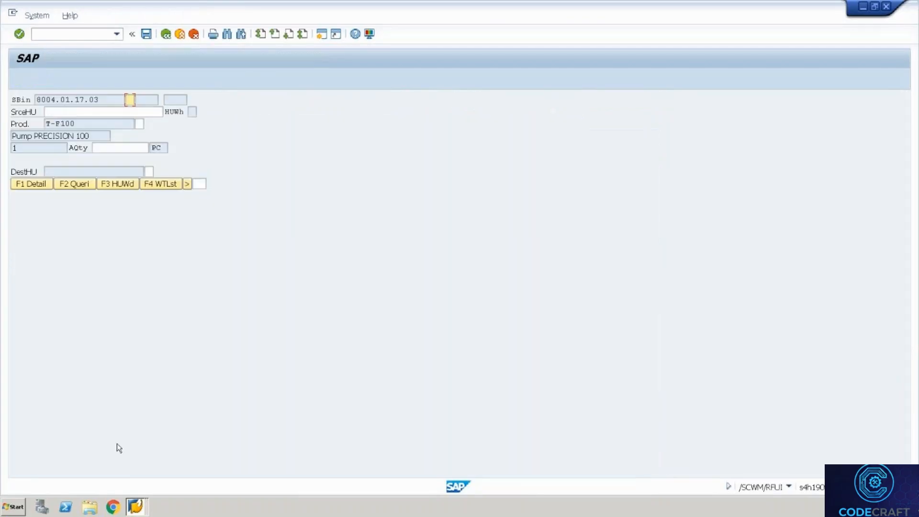
- Leave RF picking for the warehouse order, declining to send the rest of the work back to the pool
key(F7)
key(F7)
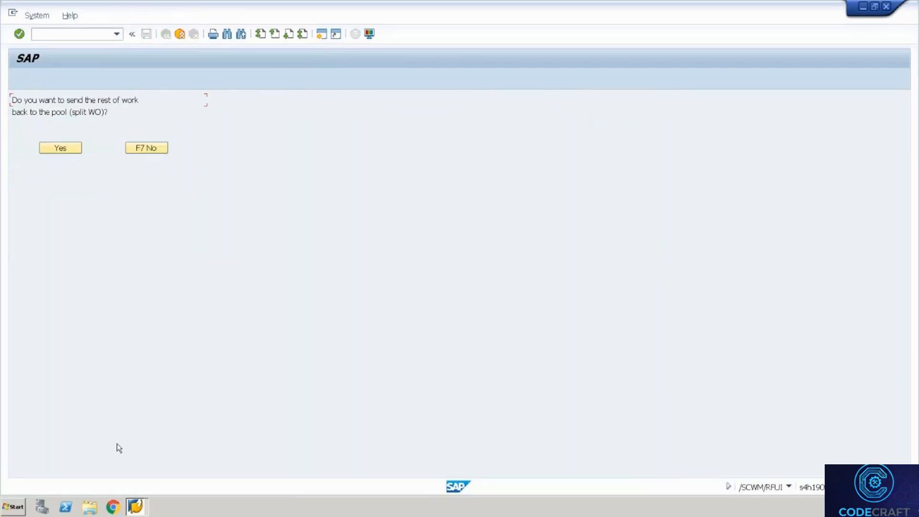
key(F7)
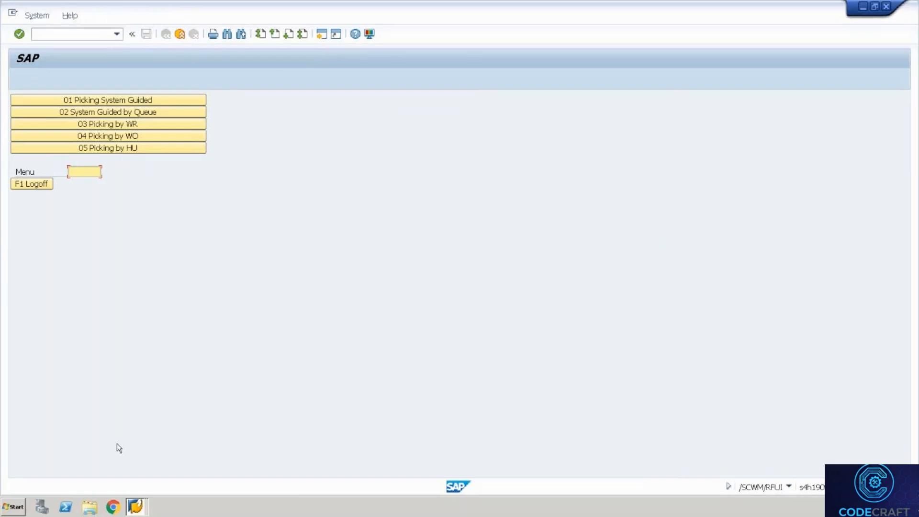
- Search the warehouse order again in the task confirmation screen and return its product warehouse tasks to list view
key(alt+Tab)
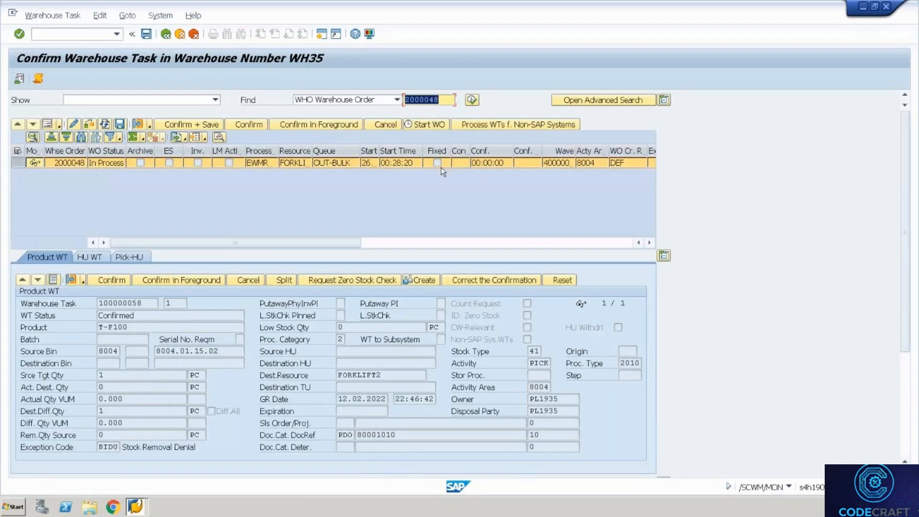
click(472, 100)
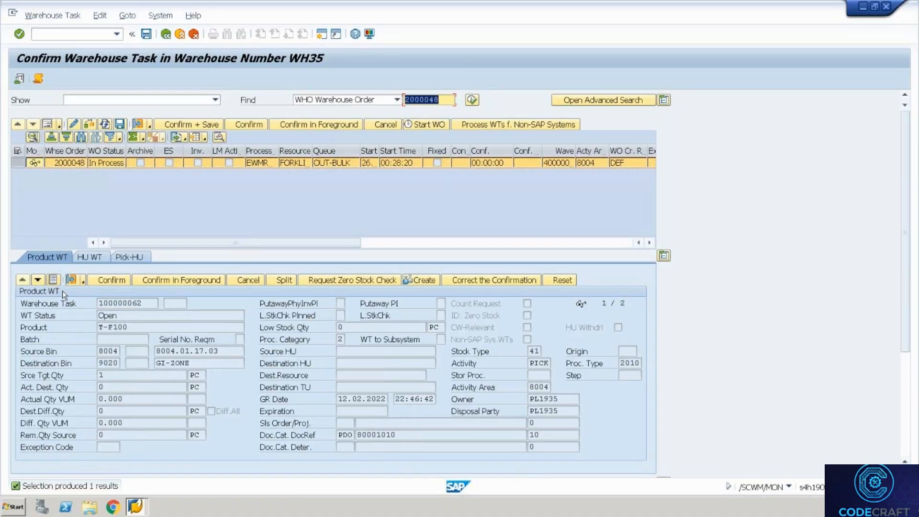
click(53, 280)
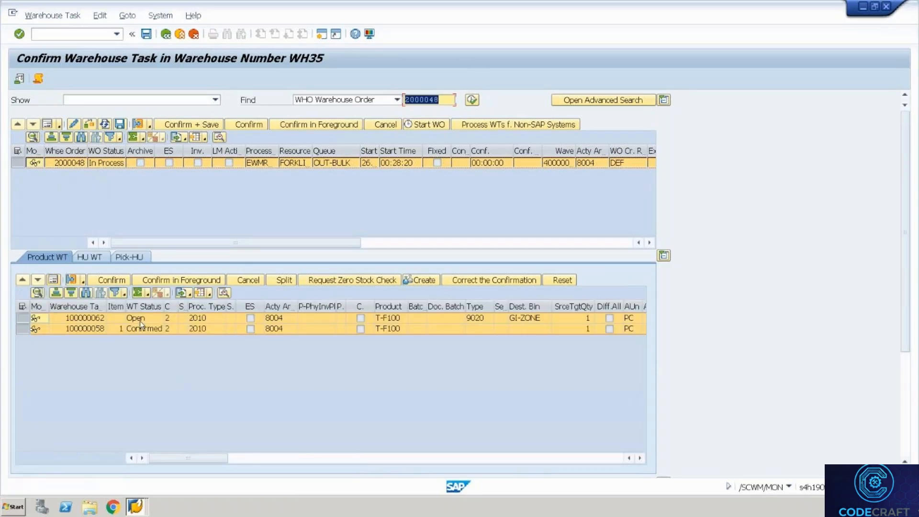
- Compare the open and confirmed T-F100 tasks across their quantity, exception code and destination resource columns through to the source bins
click(126, 330)
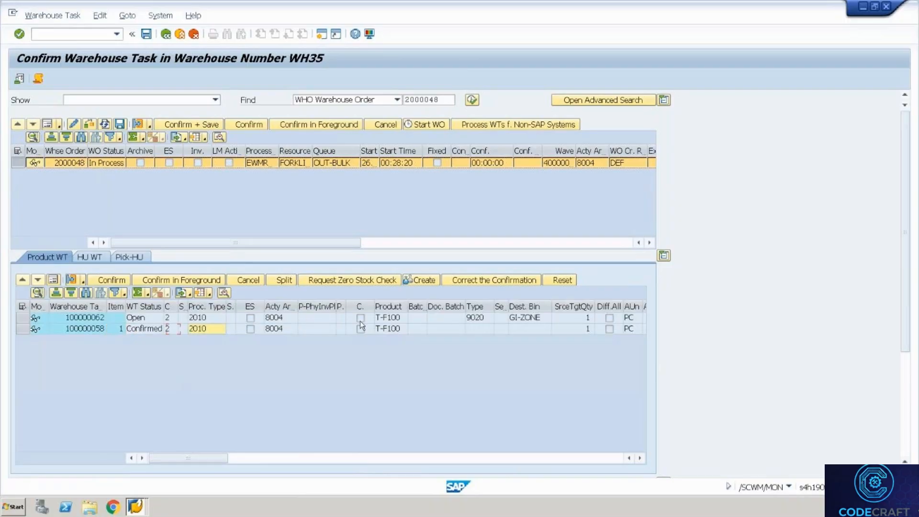
key(Tab)
key(Tab)
key(Tab)
key(Tab)
key(Tab)
key(Tab)
key(Tab)
key(Tab)
key(Tab)
key(Tab)
key(Tab)
key(Tab)
key(Tab)
key(Tab)
key(Tab)
key(Tab)
key(Tab)
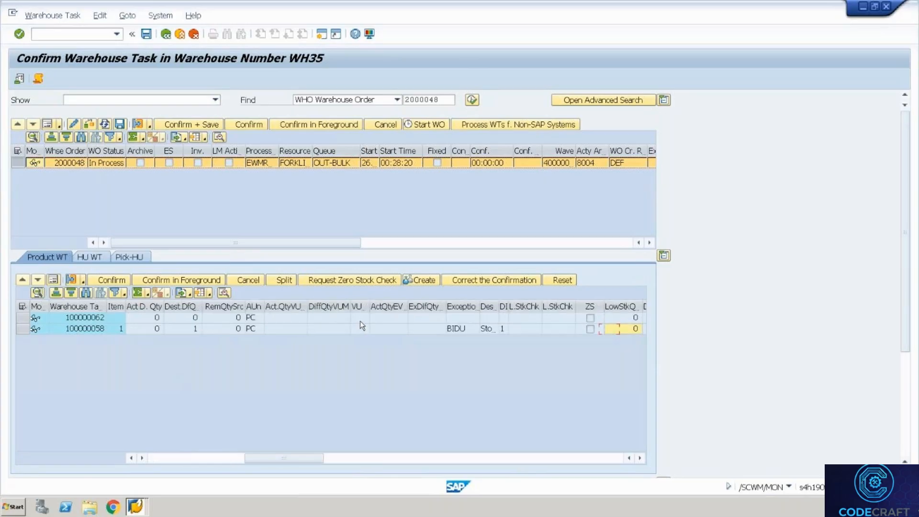
key(Tab)
key(Tab)
key(Tab)
key(Tab)
key(Tab)
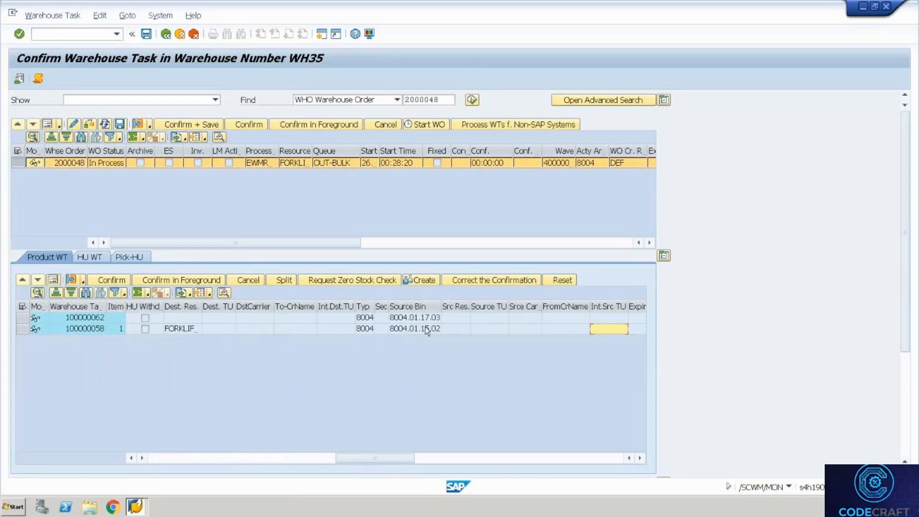
click(426, 330)
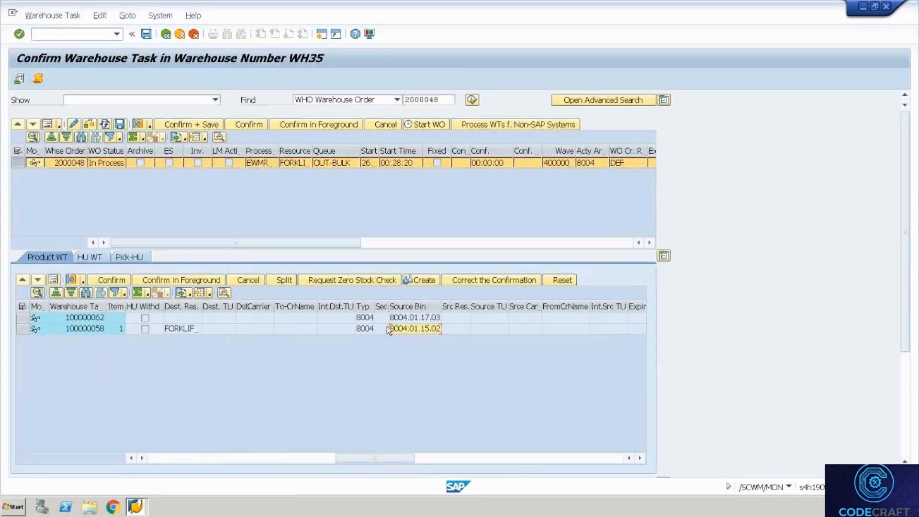
- Recheck the confirmed task's exception code, and examine both tasks' remaining columns, including source bin, stock type, owner and disposal party
click(131, 458)
click(131, 458)
click(131, 458)
click(132, 458)
click(131, 458)
click(131, 458)
click(131, 458)
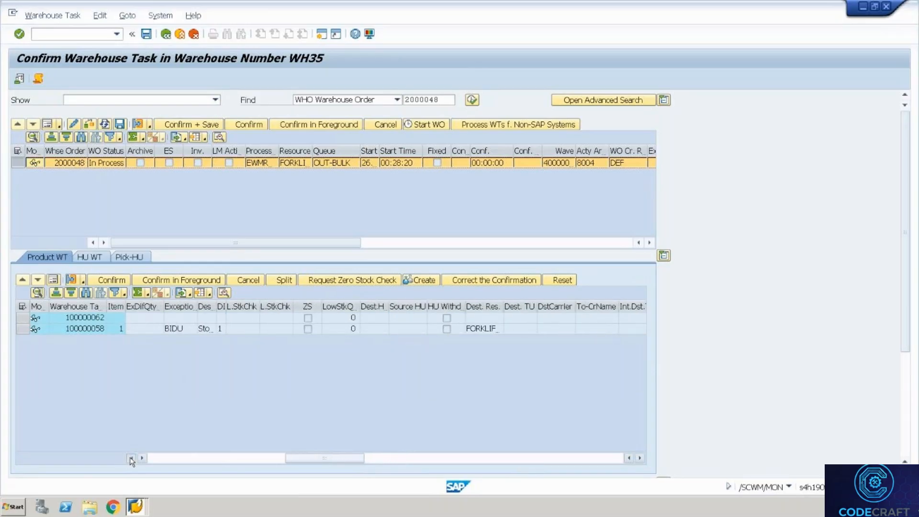
key(Right)
key(Right)
key(Right)
key(Right)
key(Right)
key(Right)
key(Right)
key(Right)
key(Right)
key(Right)
key(Right)
key(Right)
key(Right)
key(Right)
key(Right)
key(Right)
key(Right)
key(Right)
key(Right)
key(Right)
key(Right)
key(Right)
key(Right)
key(Right)
key(Right)
key(Right)
key(Right)
key(Right)
key(Right)
key(Right)
key(Right)
key(Right)
key(Right)
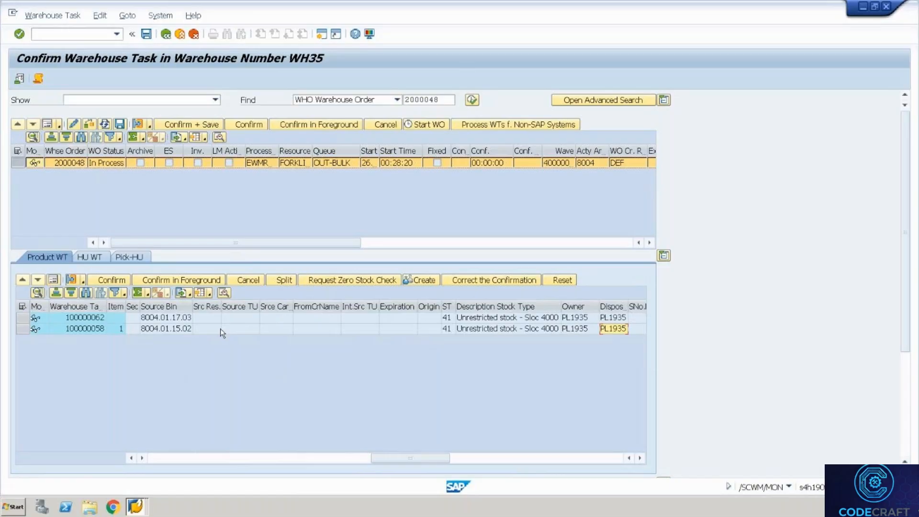
click(162, 330)
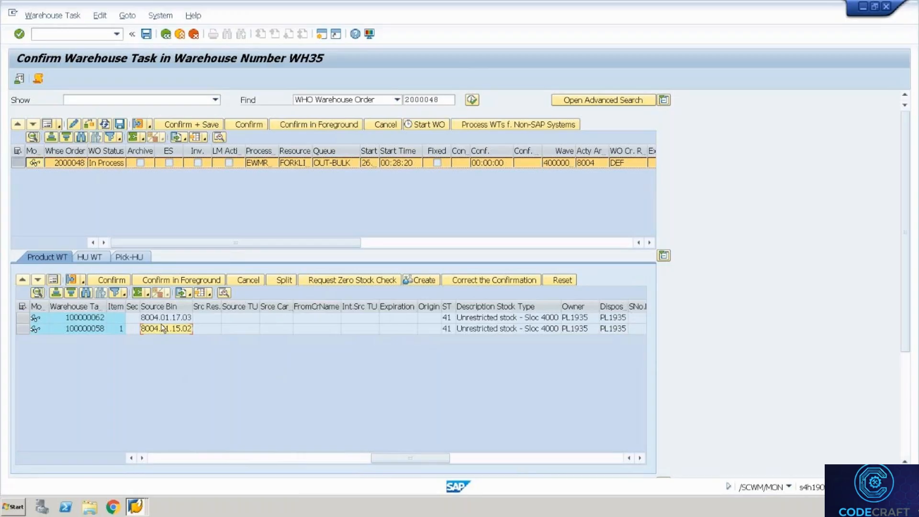
- Switch to the 1935H Warehouse Datasheet in Google Sheets and open its Queries sheet
key(ctrl+alt+Break)
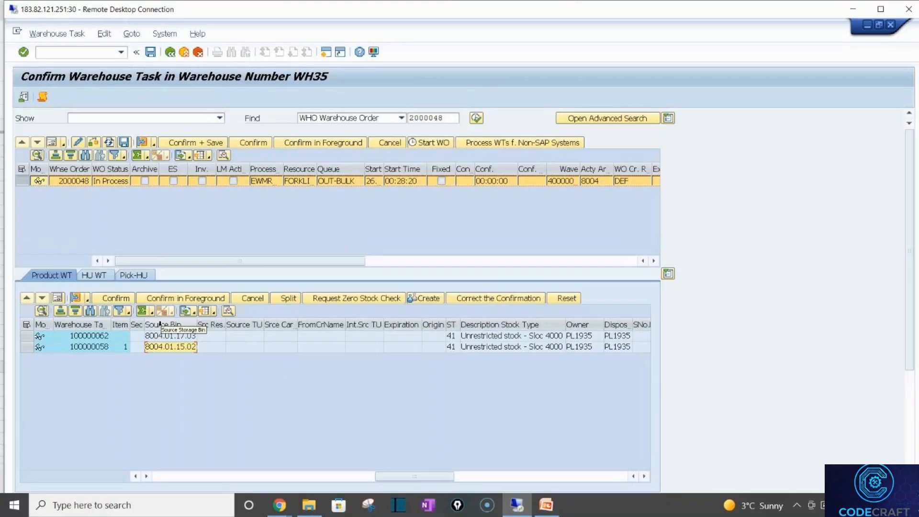
key(alt+Tab)
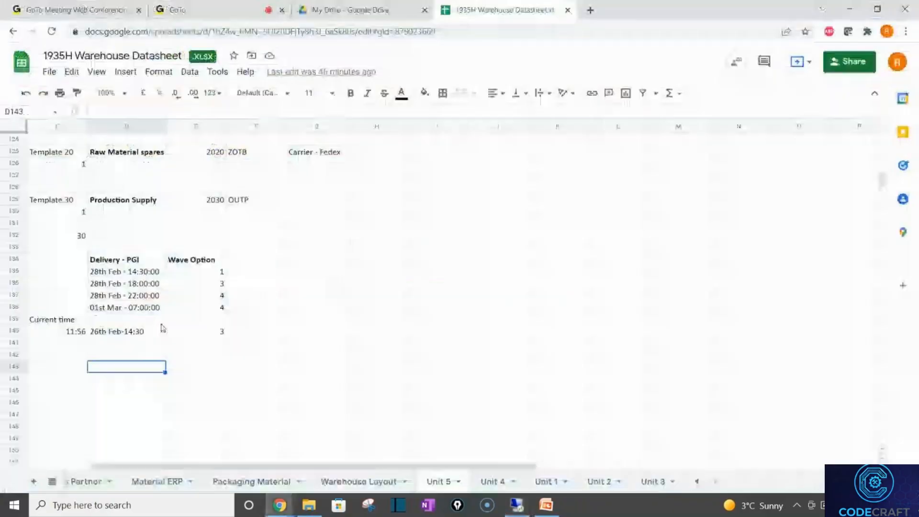
key(alt+Tab)
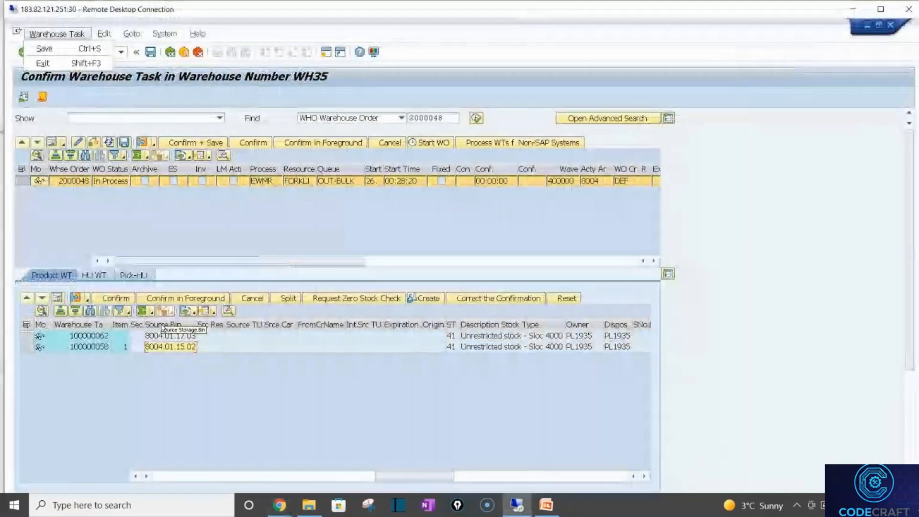
key(alt+Tab)
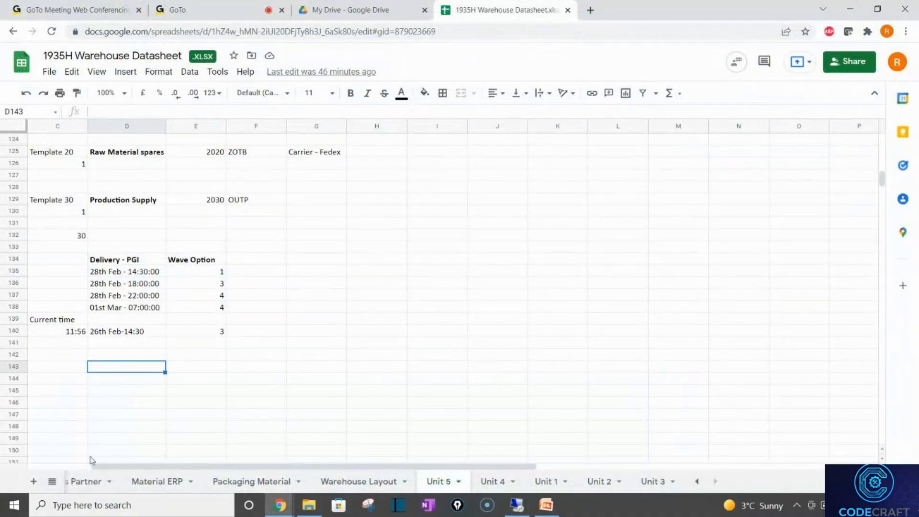
click(698, 481)
click(94, 482)
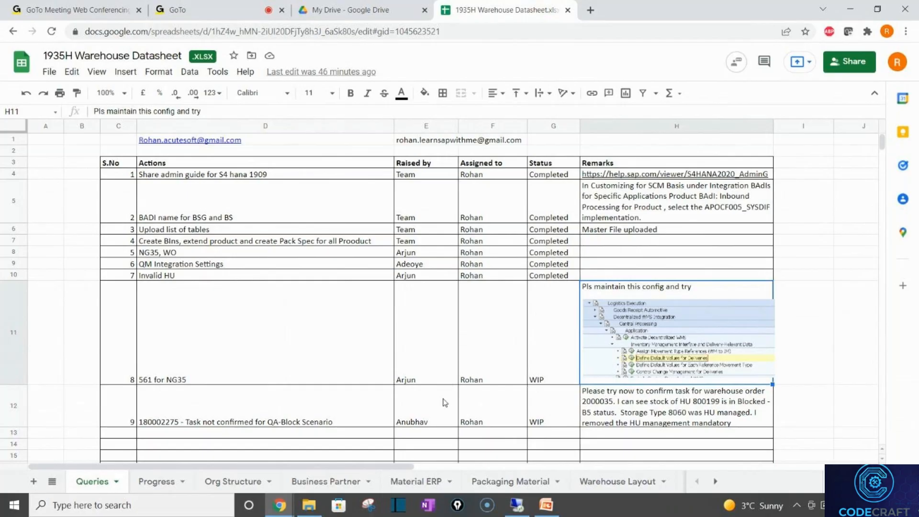
- Review the two WIP queries, 561 for NG35 and the unconfirmed QA-Block task, including the latter's remarks and status
click(332, 374)
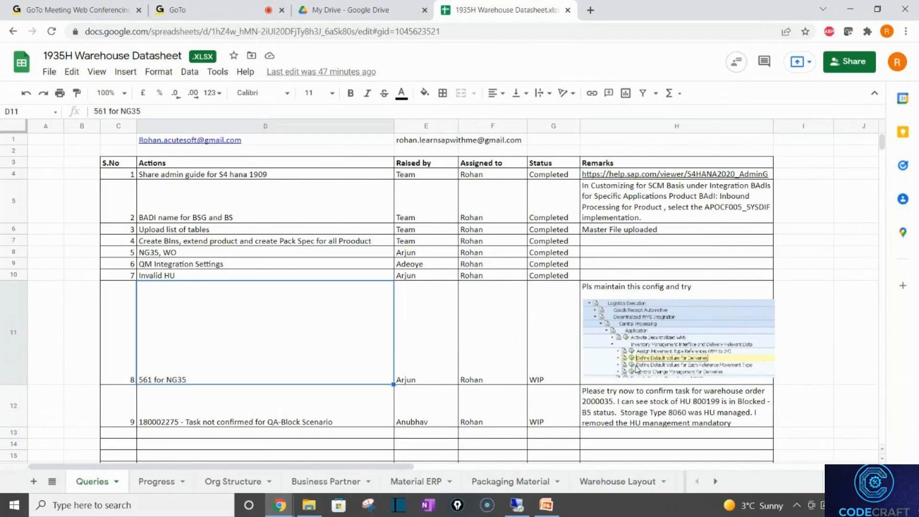
click(438, 423)
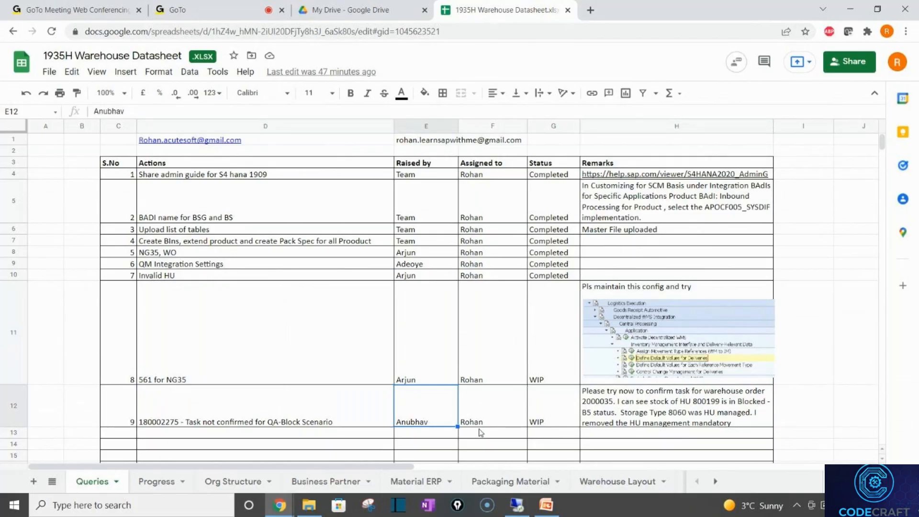
click(641, 413)
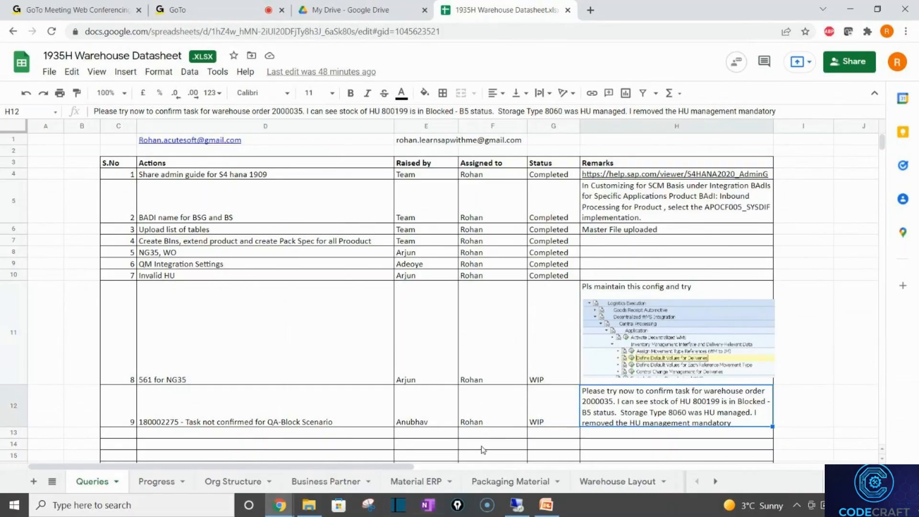
click(546, 400)
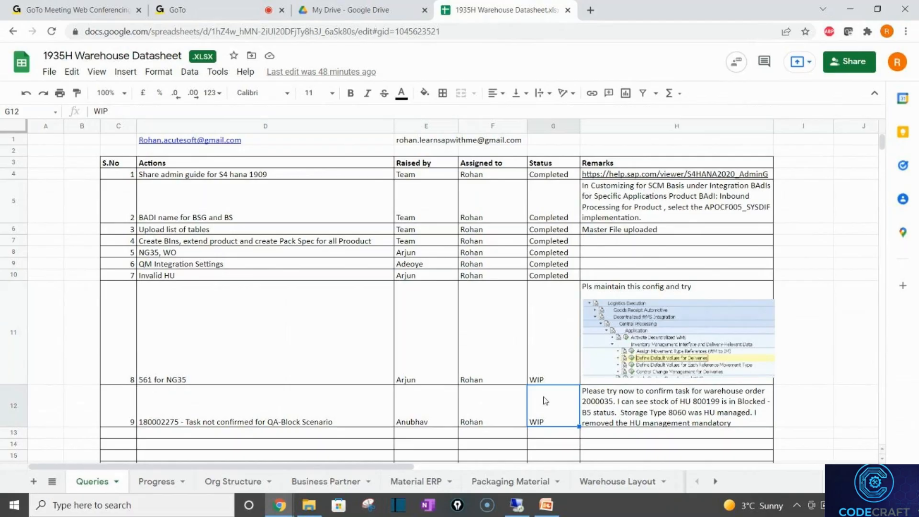
click(515, 509)
click(515, 509)
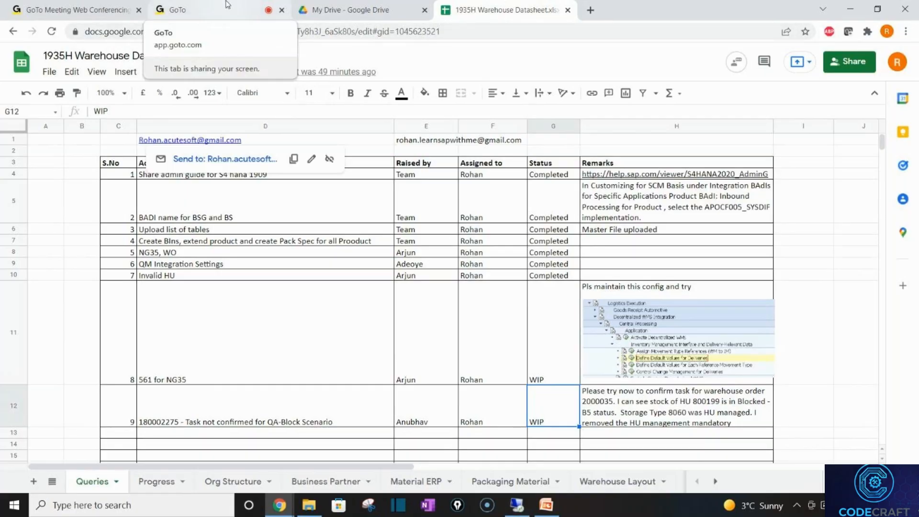
- Add a row to the Progress sheet dated 26/02/2022 and start its topics with "Wave Management, Batch"
click(153, 483)
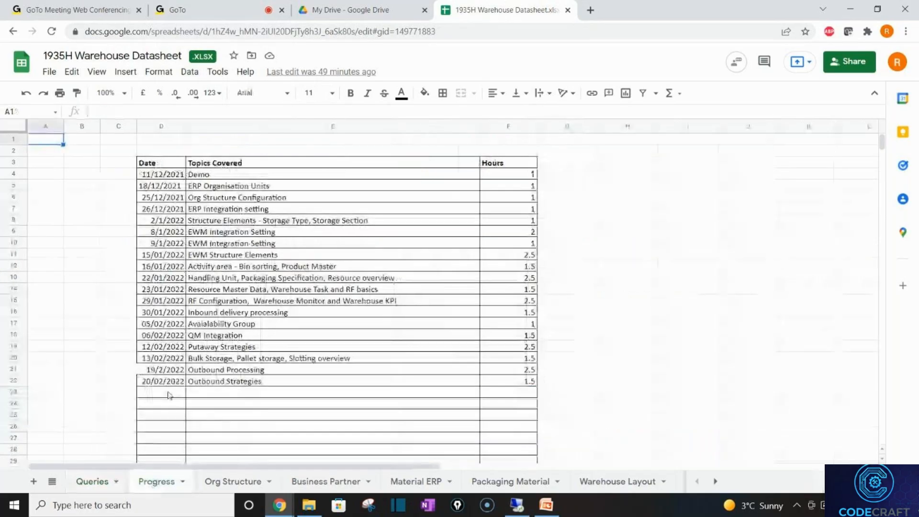
click(168, 394)
text(26)
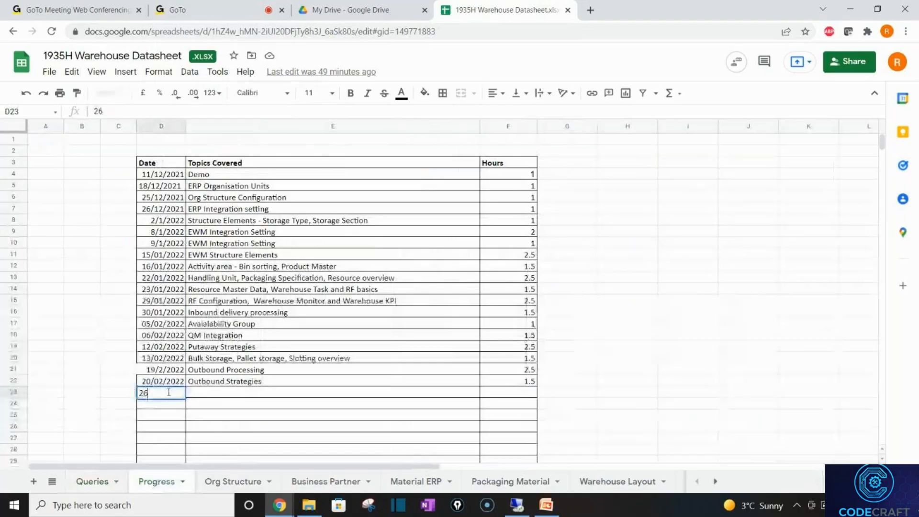
text(/02/)
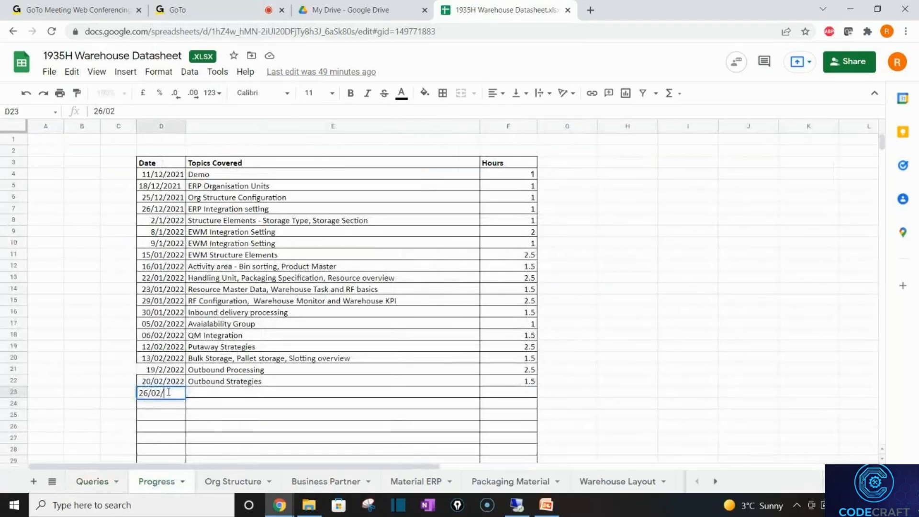
text(2022)
key(Tab)
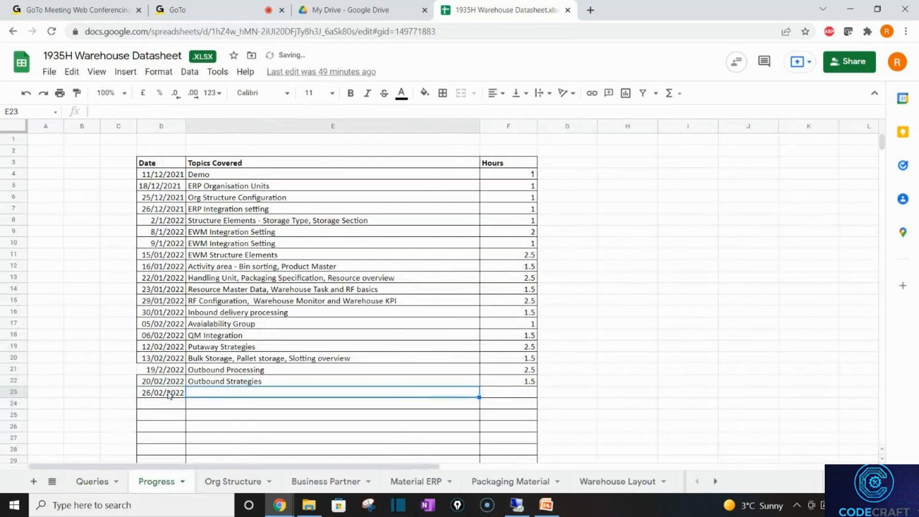
text(Wave Manage)
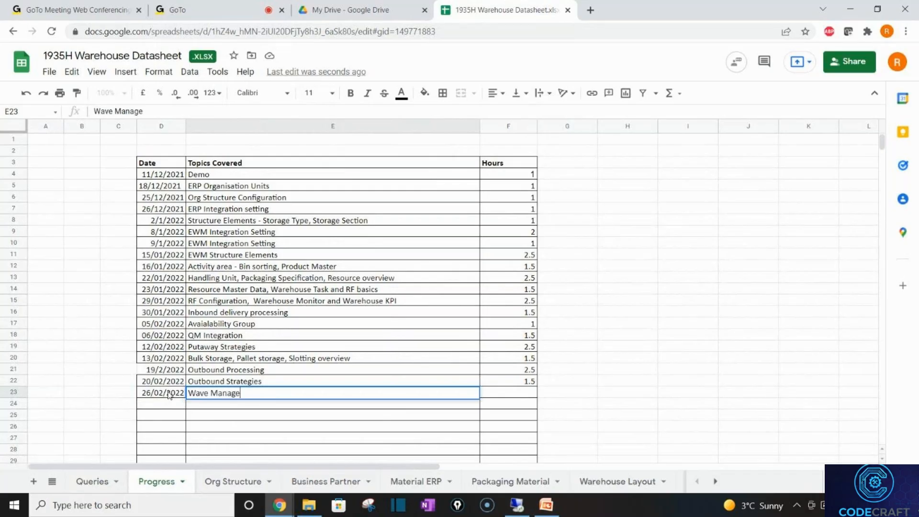
text(ment, Batch)
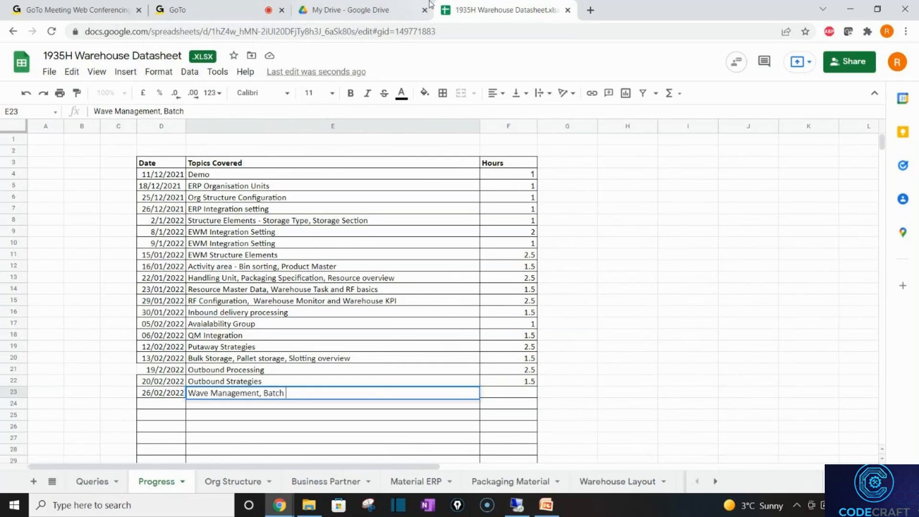
- Switch to Google Drive and open the Batch 1935H folder to look over its course units and files
click(380, 10)
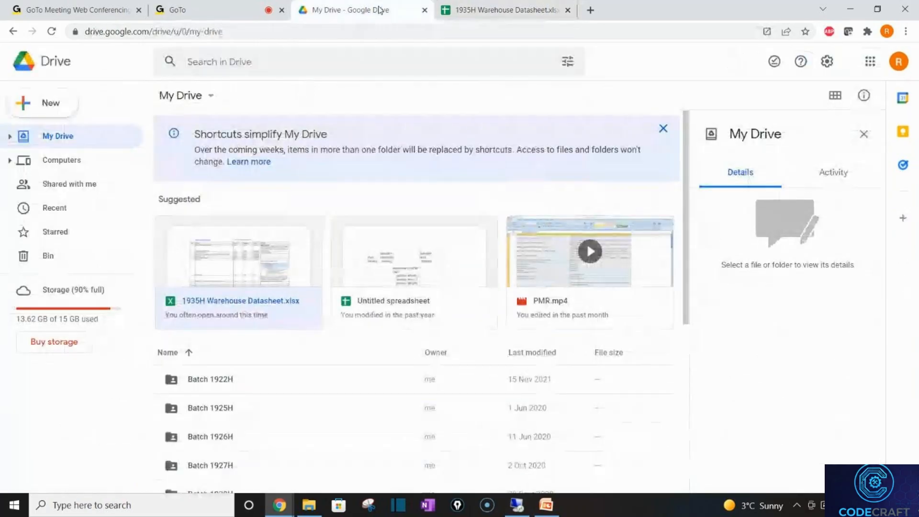
drag(687, 296, 687, 408)
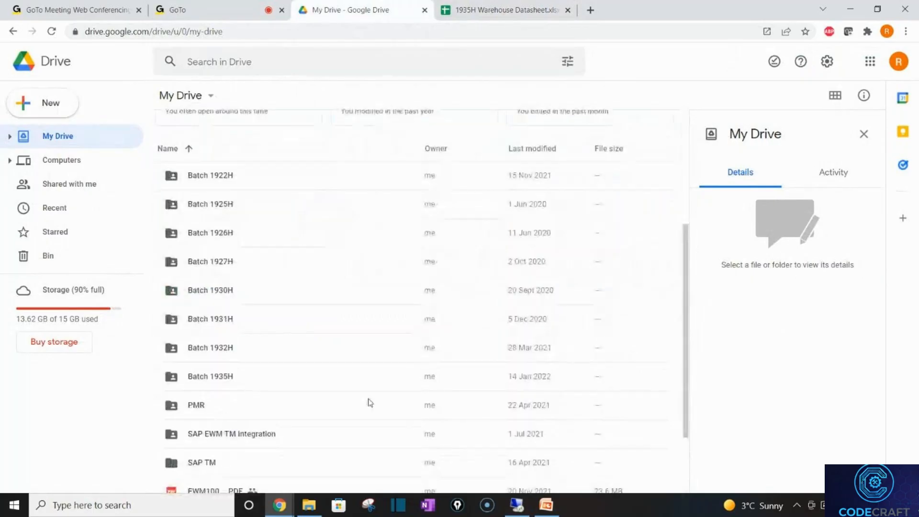
click(216, 381)
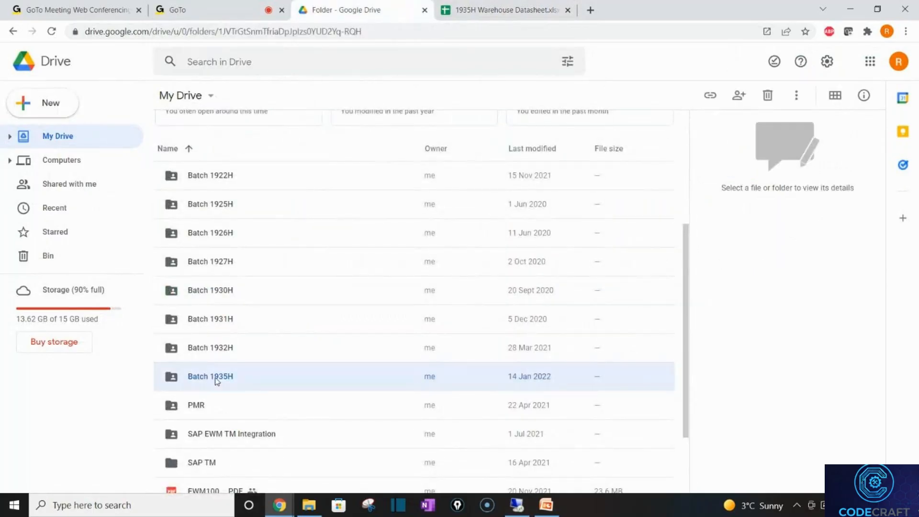
double_click(216, 379)
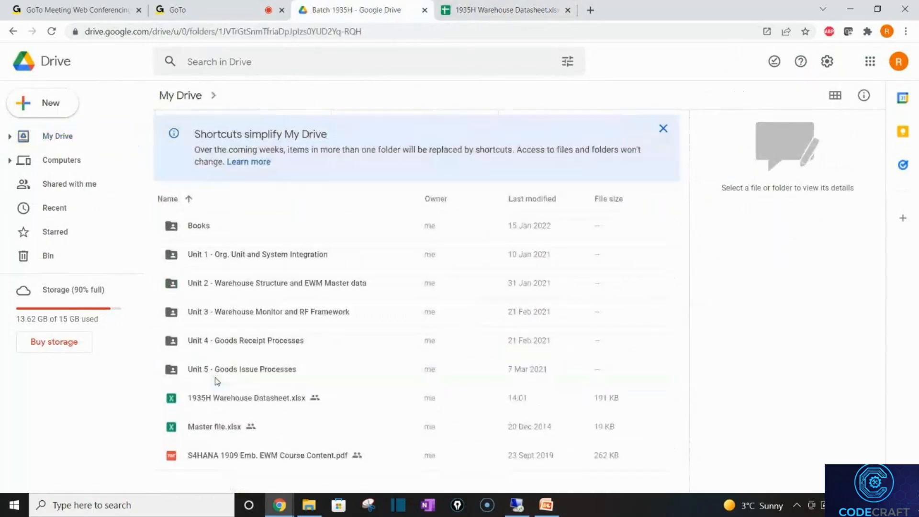
- Return to the 1935H Warehouse Datasheet and complete the new row's topics as "Wave Management, Batch Management, Exception code"
click(470, 6)
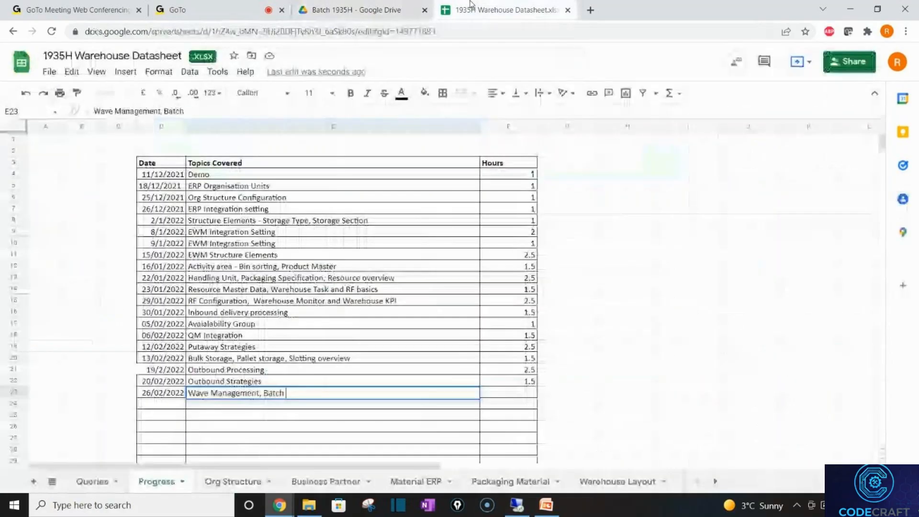
text(Managem)
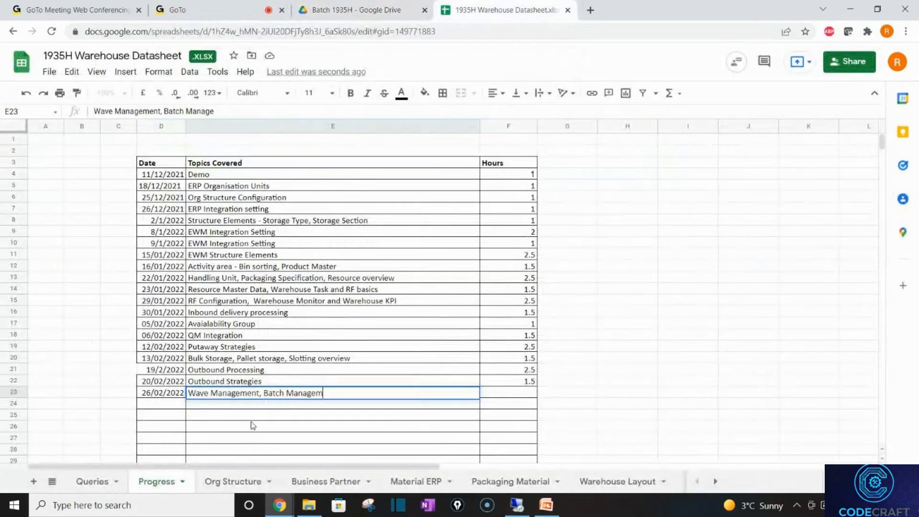
text(ent, Exception code)
key(Return)
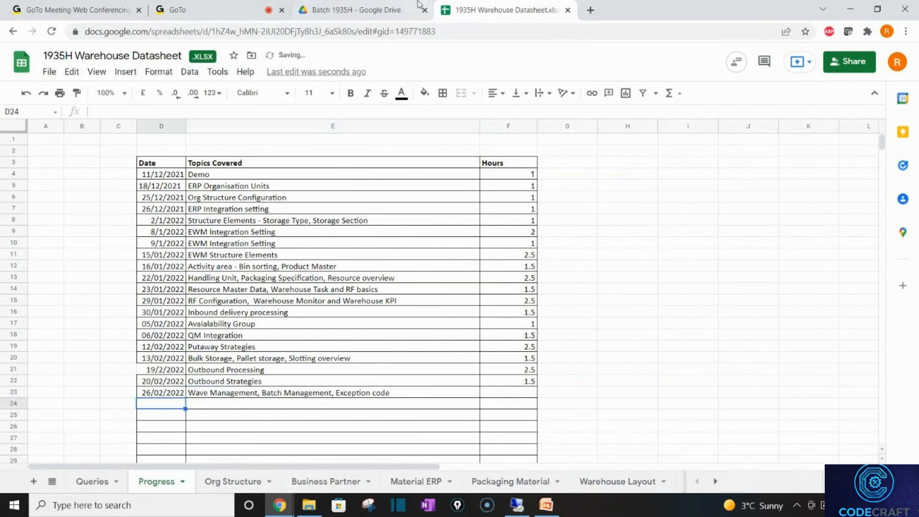
- Switch to the GoTo meeting and end the session for all participants
click(198, 6)
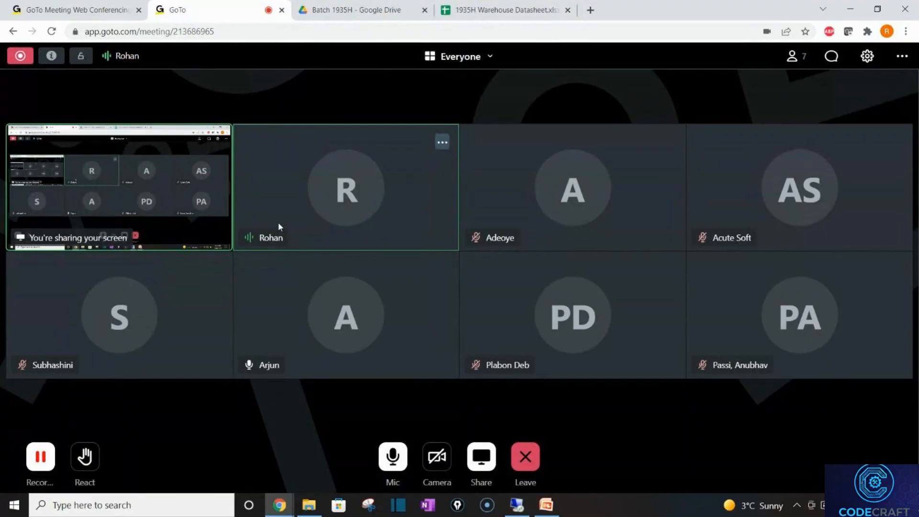
click(526, 463)
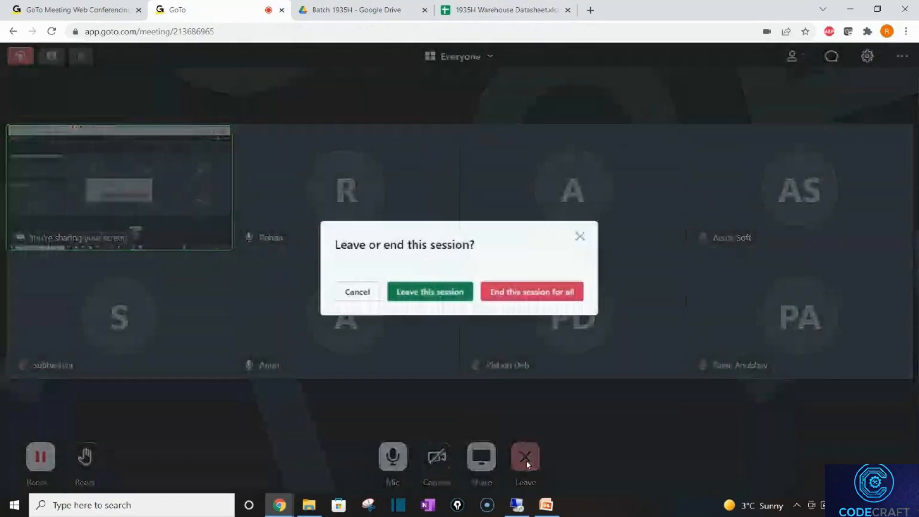
click(509, 290)
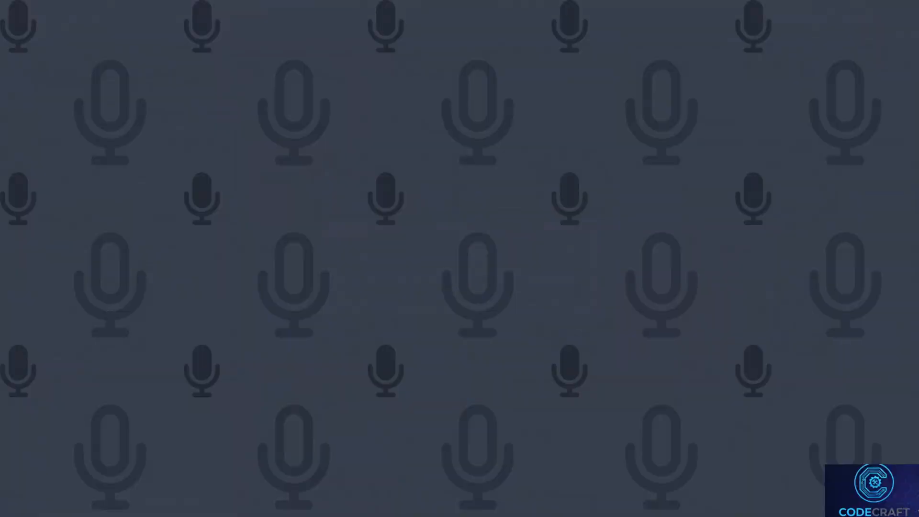